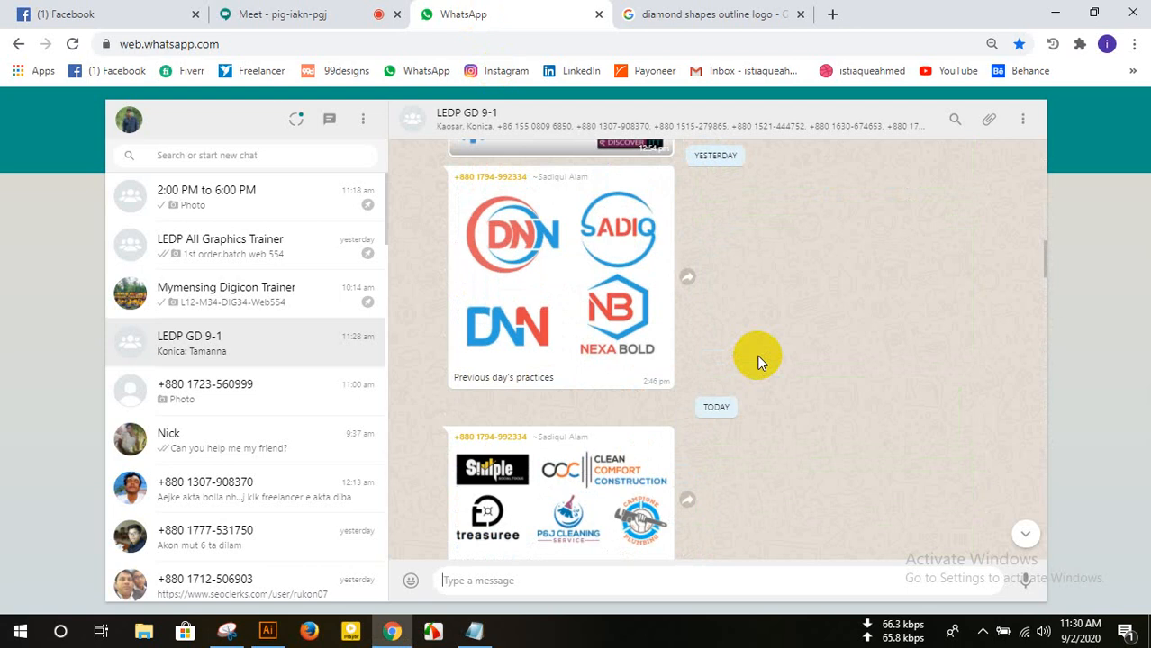
# - Open today's homework image in the group chat, enlarge its Clean Comfort Construction logo, and switch to Illustrator
pyautogui.scroll(-1, 758, 359)
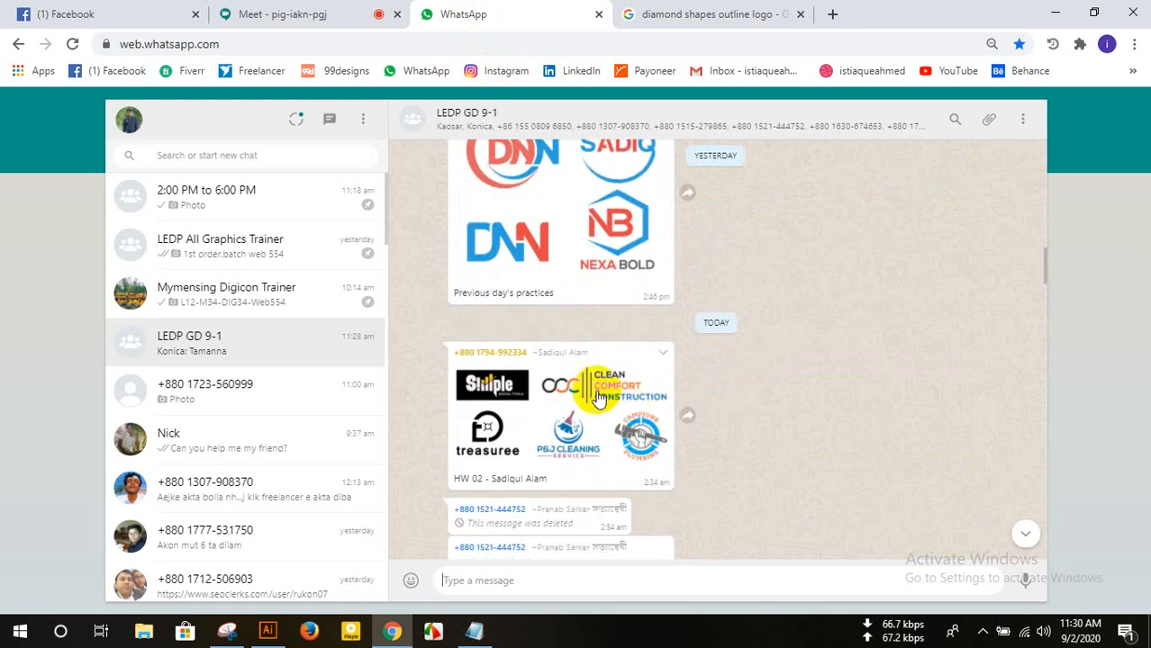
pyautogui.click(592, 386)
pyautogui.click(582, 225)
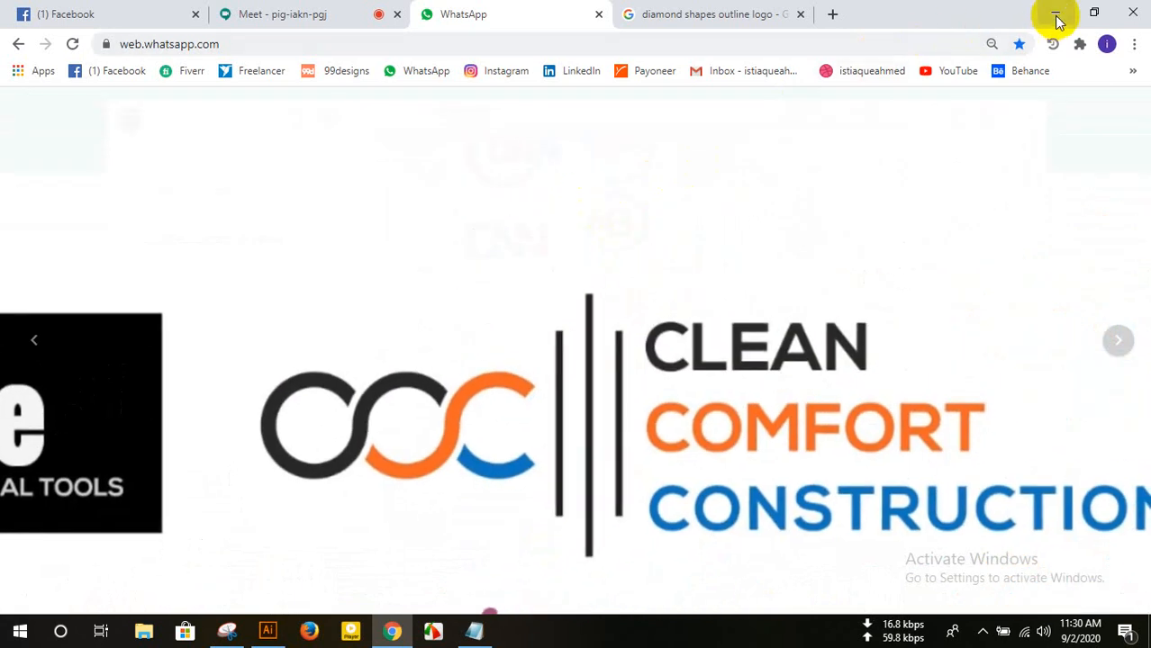
pyautogui.click(1055, 18)
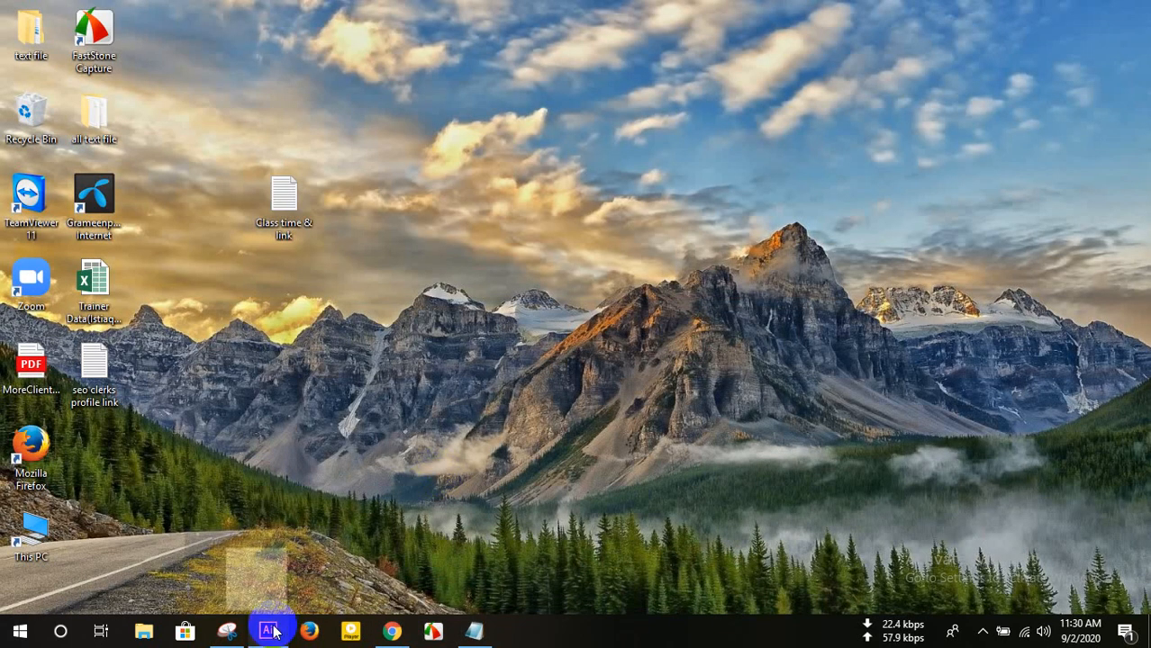
pyautogui.click(269, 631)
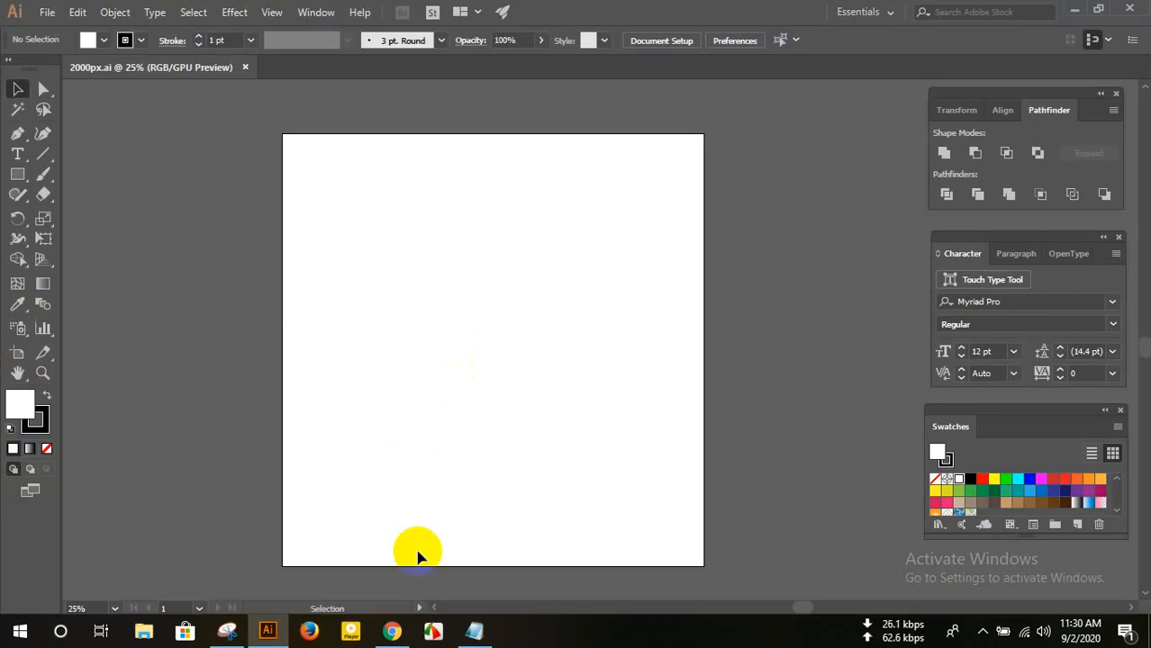
# - Switch to the Google Meet call in Chrome and present the entire screen to everyone
pyautogui.click(392, 631)
pyautogui.click(302, 17)
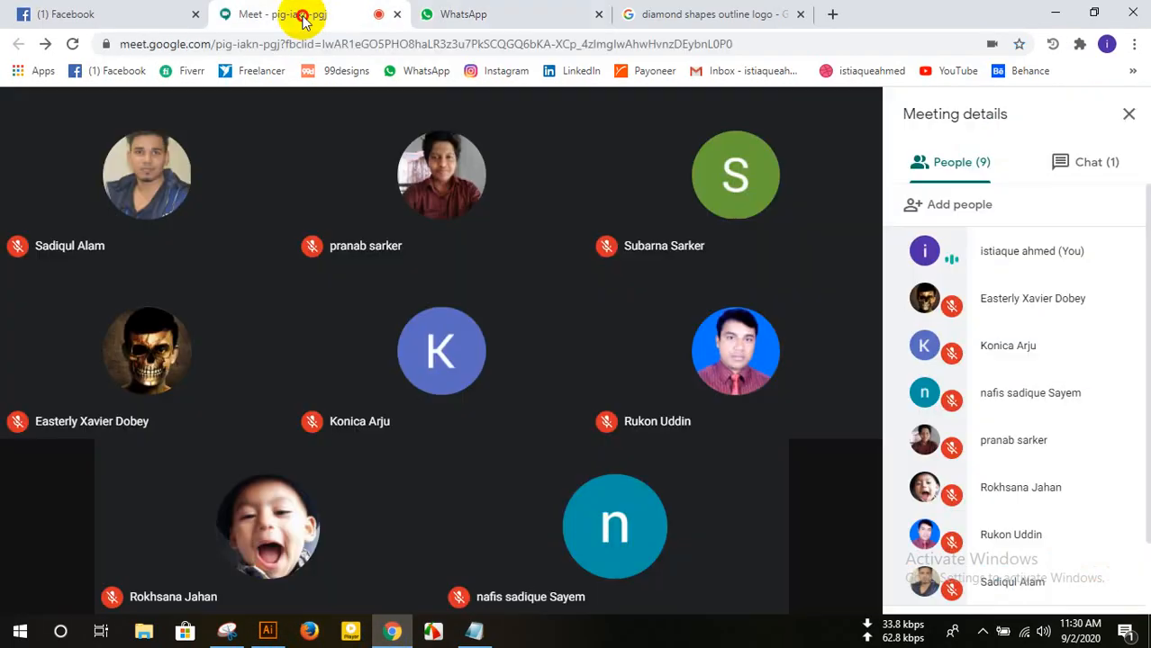
pyautogui.click(766, 569)
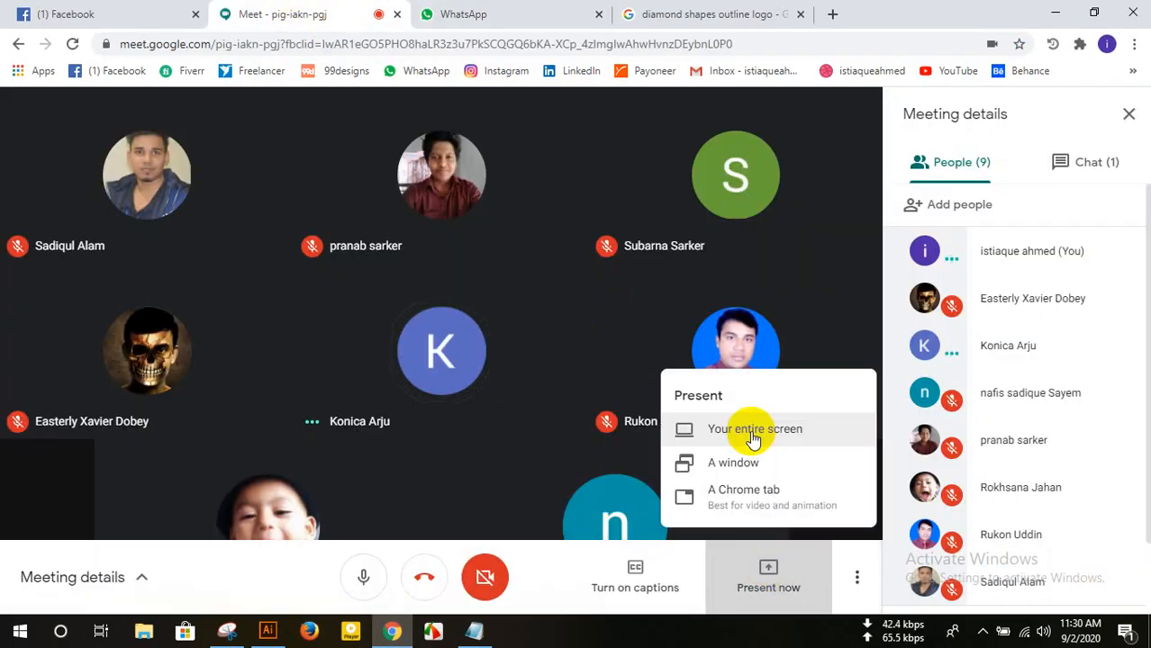
pyautogui.click(753, 432)
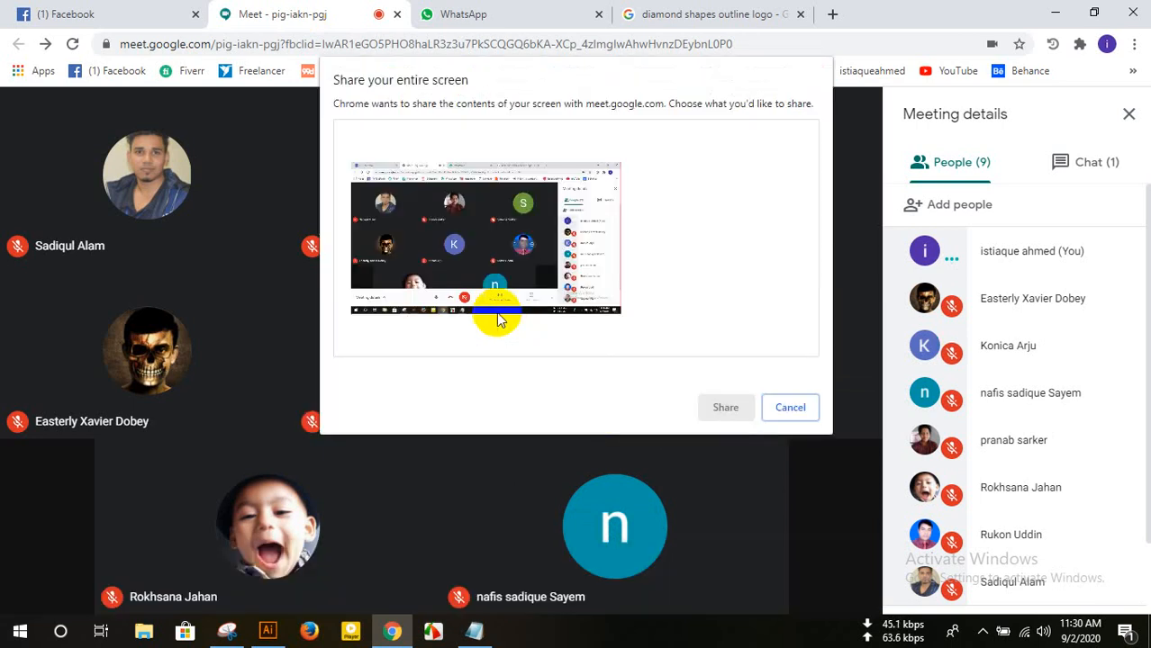
pyautogui.click(558, 317)
pyautogui.click(725, 408)
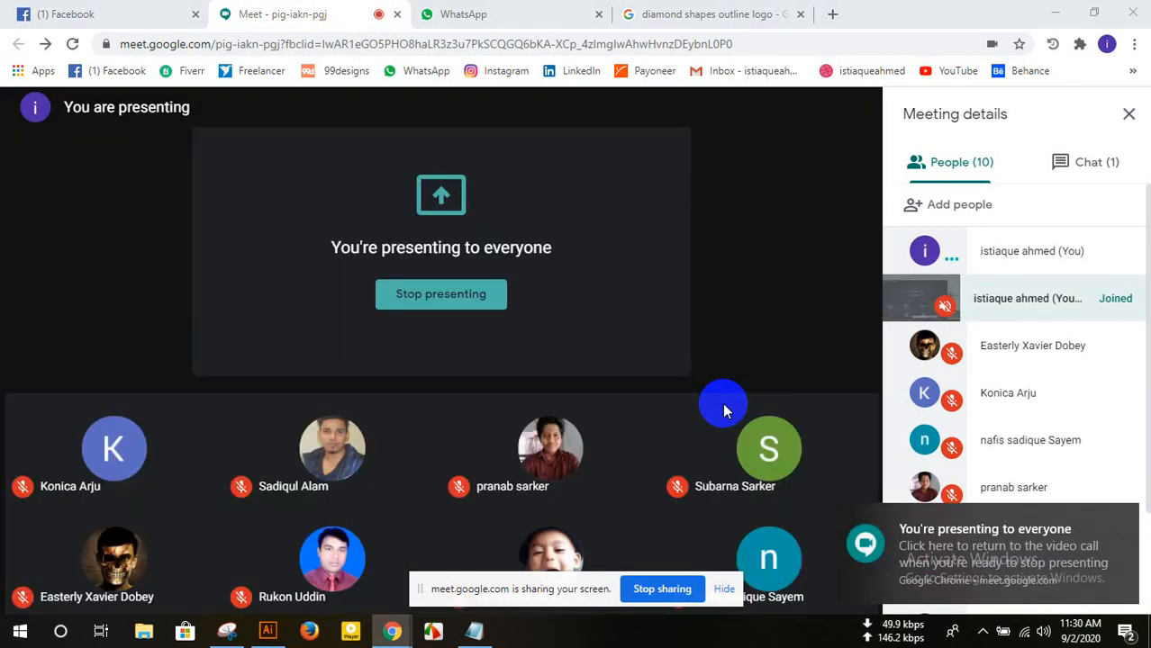
# - Switch to Illustrator and add the text CLEAN, COMFORT, CONSTRUCTION on three lines, checking the wording against the logo image in WhatsApp
pyautogui.click(268, 631)
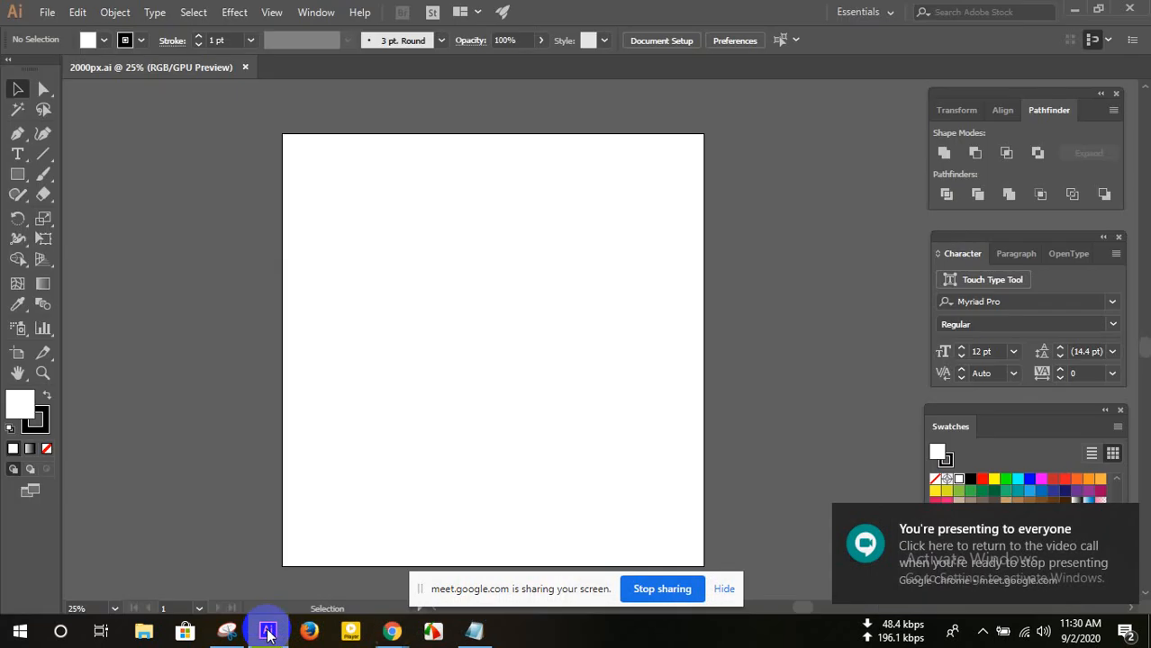
pyautogui.click(19, 155)
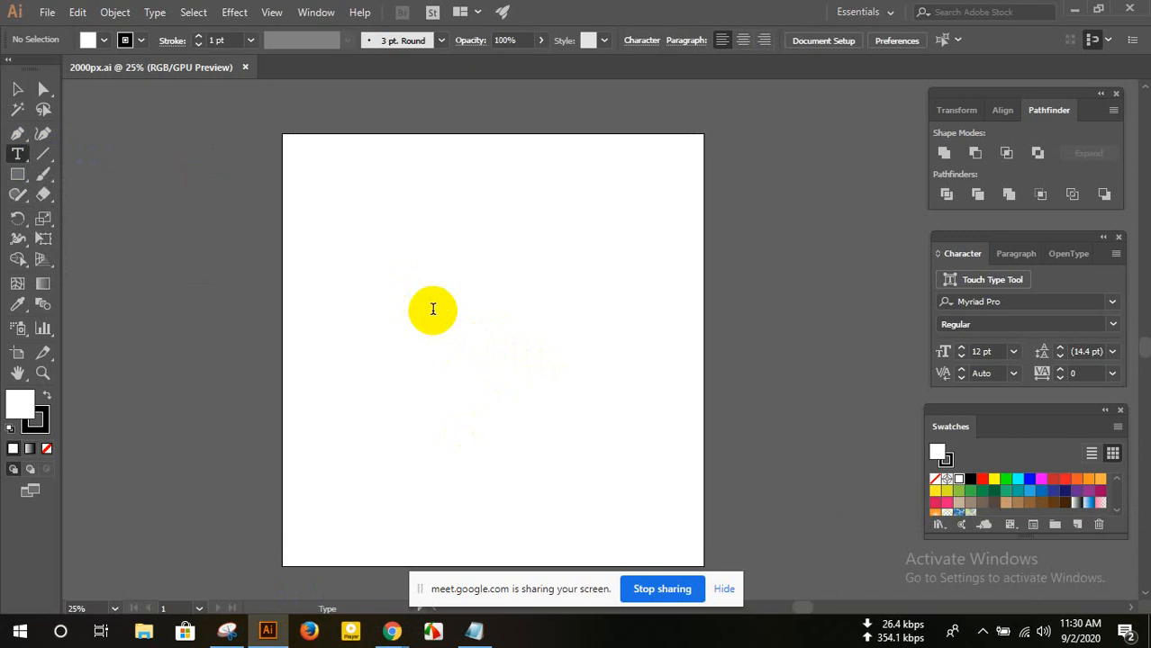
pyautogui.click(435, 309)
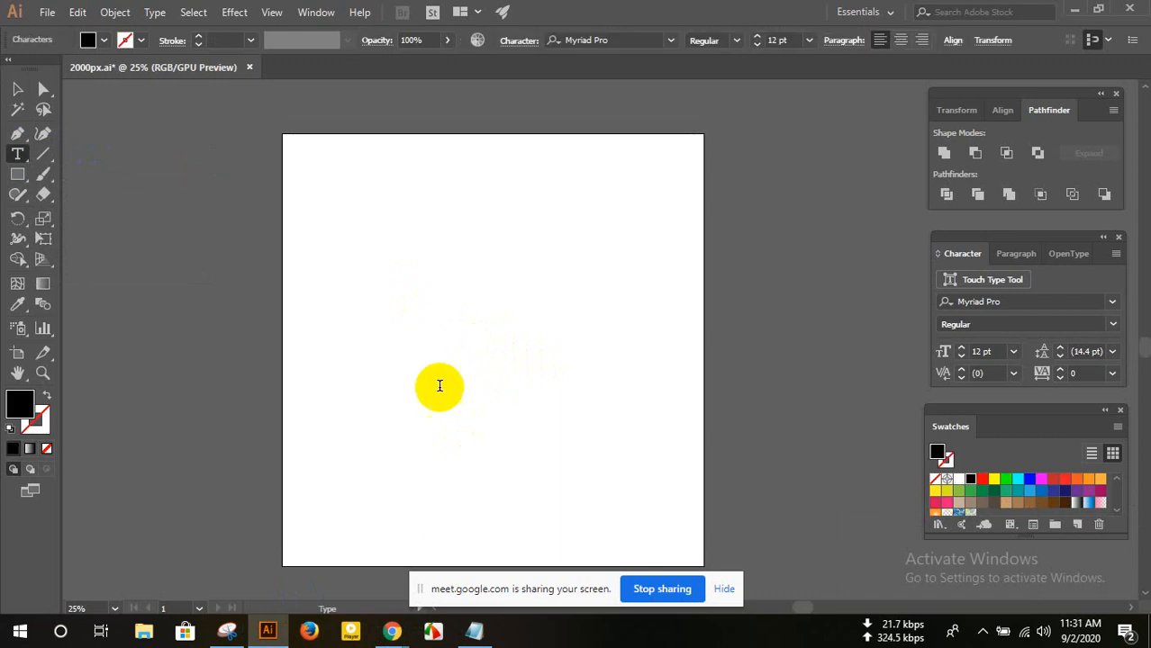
pyautogui.click(393, 633)
pyautogui.click(341, 551)
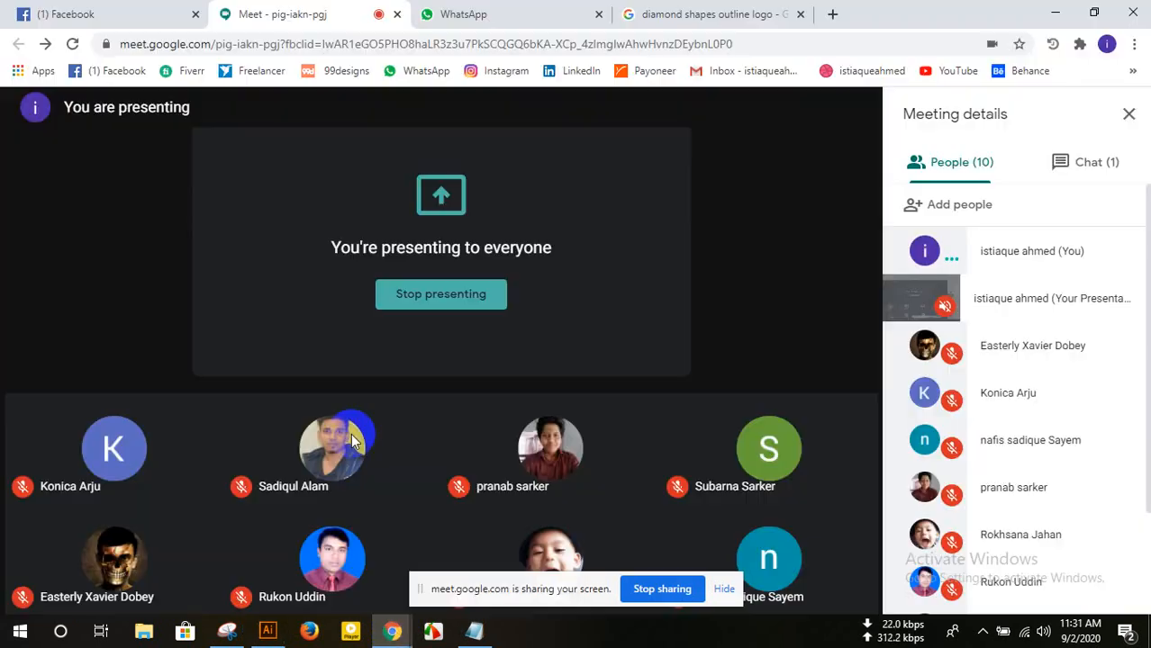
pyautogui.click(463, 14)
pyautogui.click(662, 354)
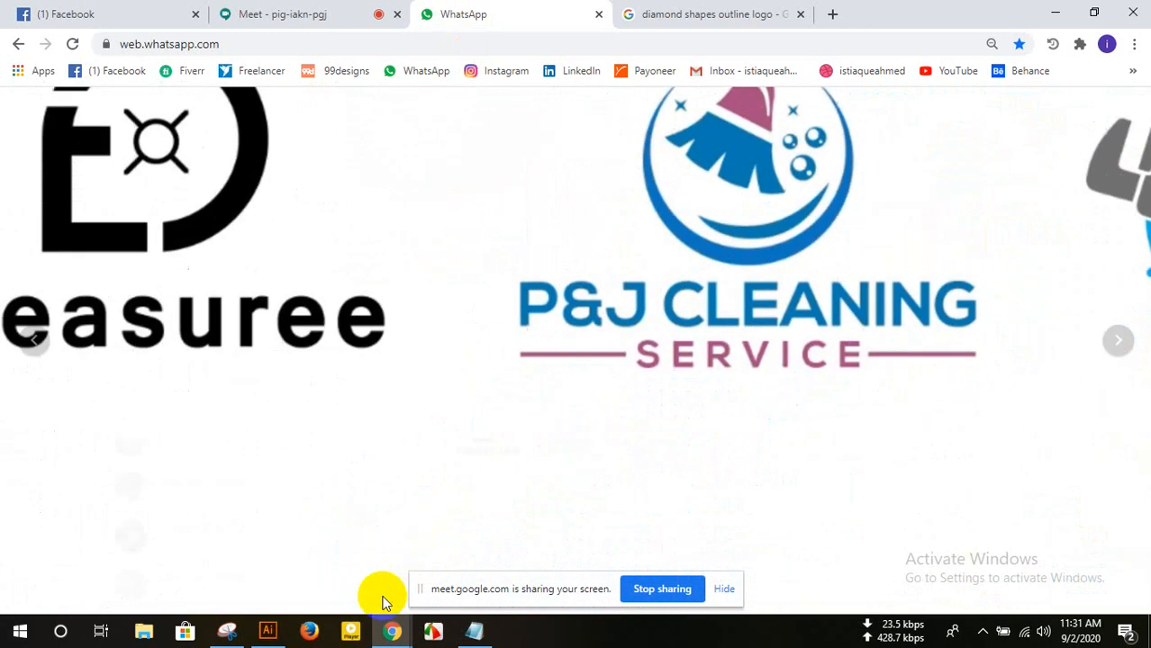
pyautogui.click(267, 631)
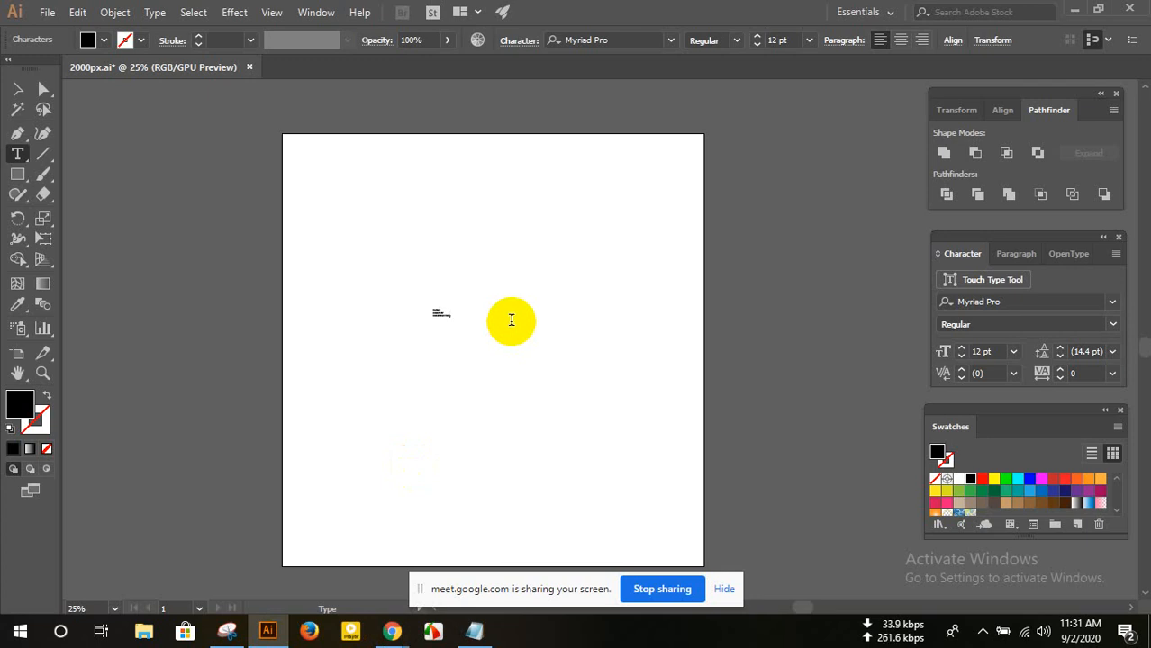
# - Enlarge the three-line text to about 199 pt and move it toward the artboard's right side
pyautogui.click(17, 88)
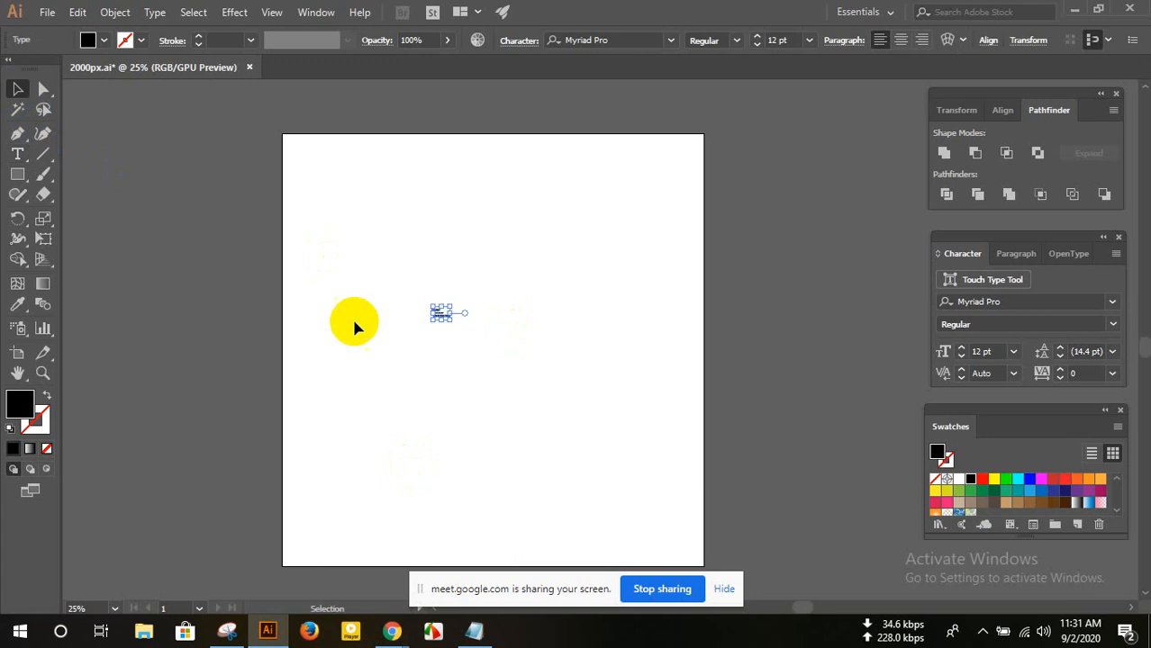
pyautogui.moveTo(453, 321); pyautogui.dragTo(580, 442)
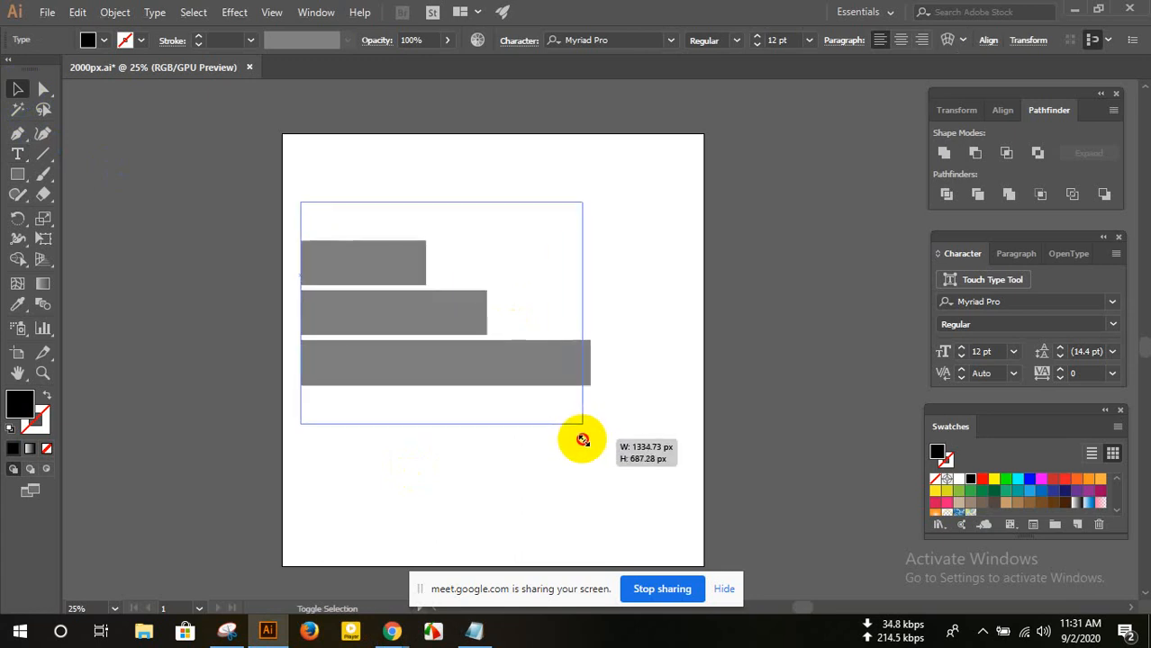
pyautogui.moveTo(450, 371); pyautogui.dragTo(536, 382)
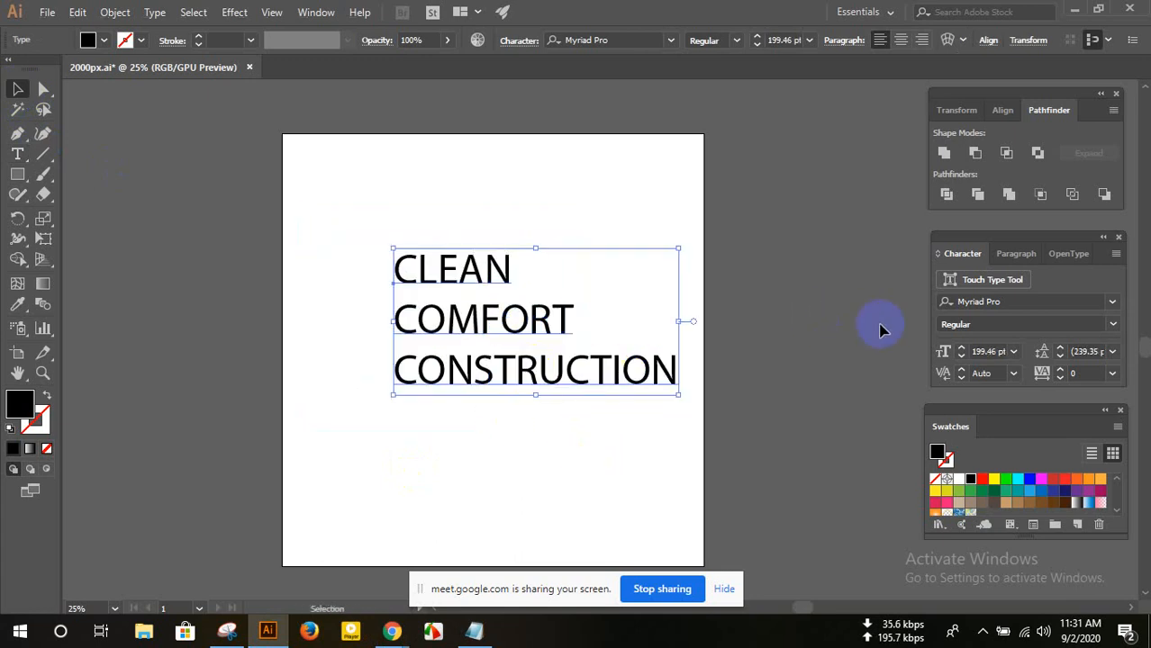
# - Set the three-line text's font to Nexa Bold and move it off the artboard, just beyond the right edge
pyautogui.moveTo(1002, 307); pyautogui.dragTo(924, 300)
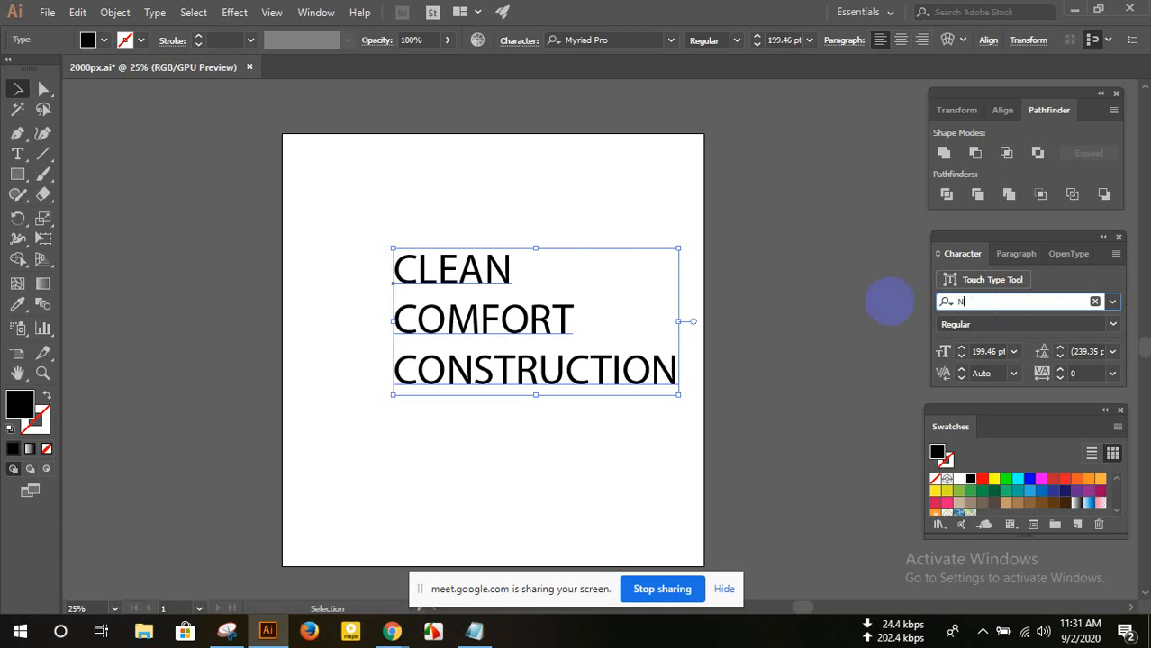
pyautogui.click(889, 302)
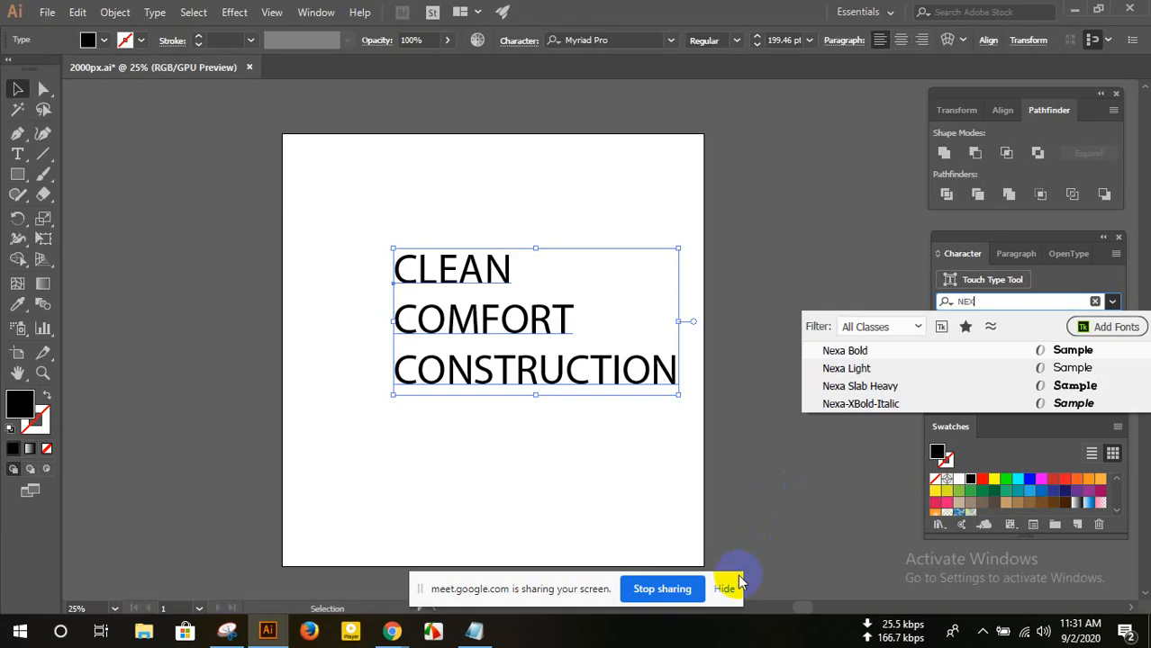
pyautogui.click(726, 586)
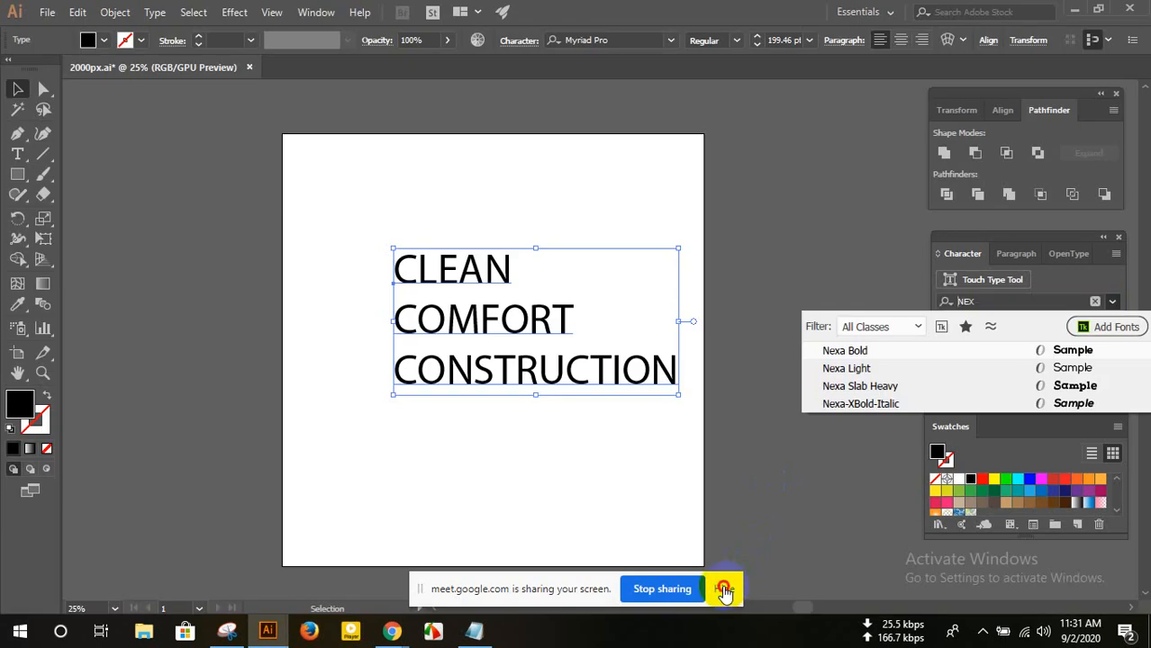
pyautogui.click(1002, 300)
pyautogui.write('NEX')
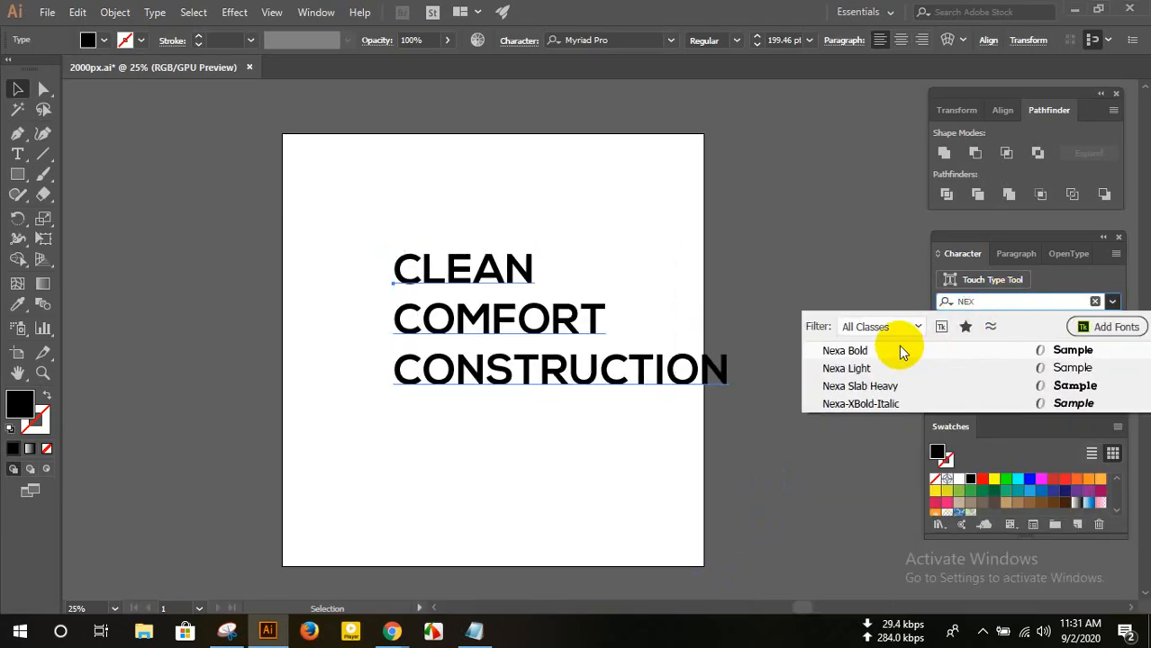
pyautogui.click(901, 351)
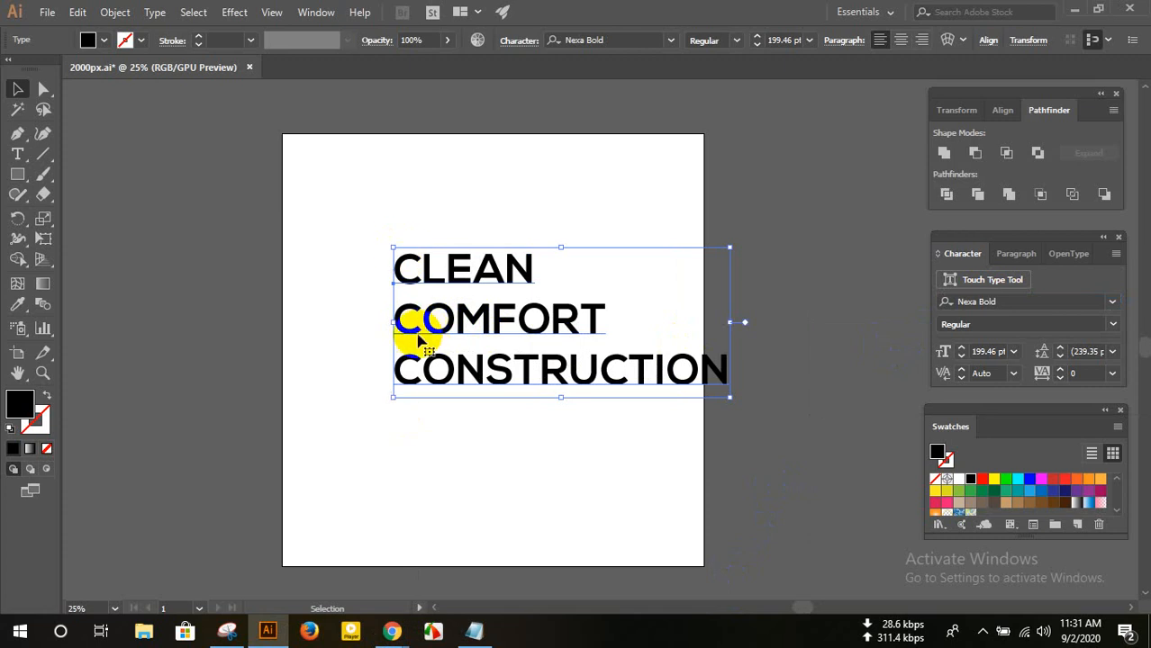
pyautogui.moveTo(402, 328); pyautogui.dragTo(722, 334)
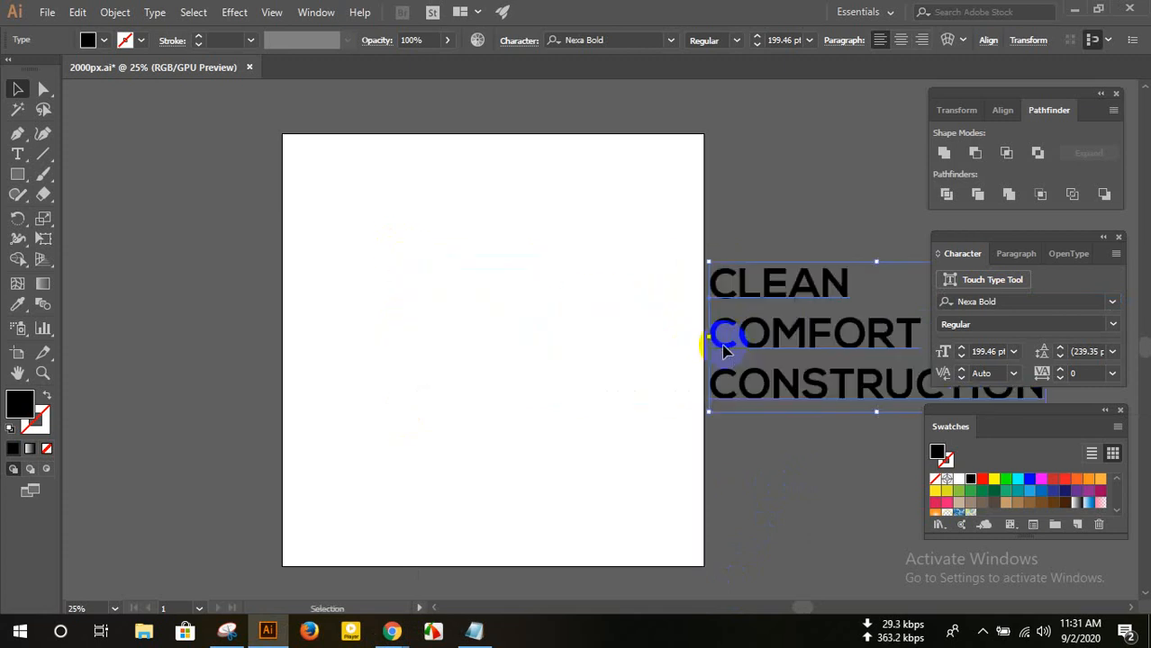
pyautogui.click(578, 331)
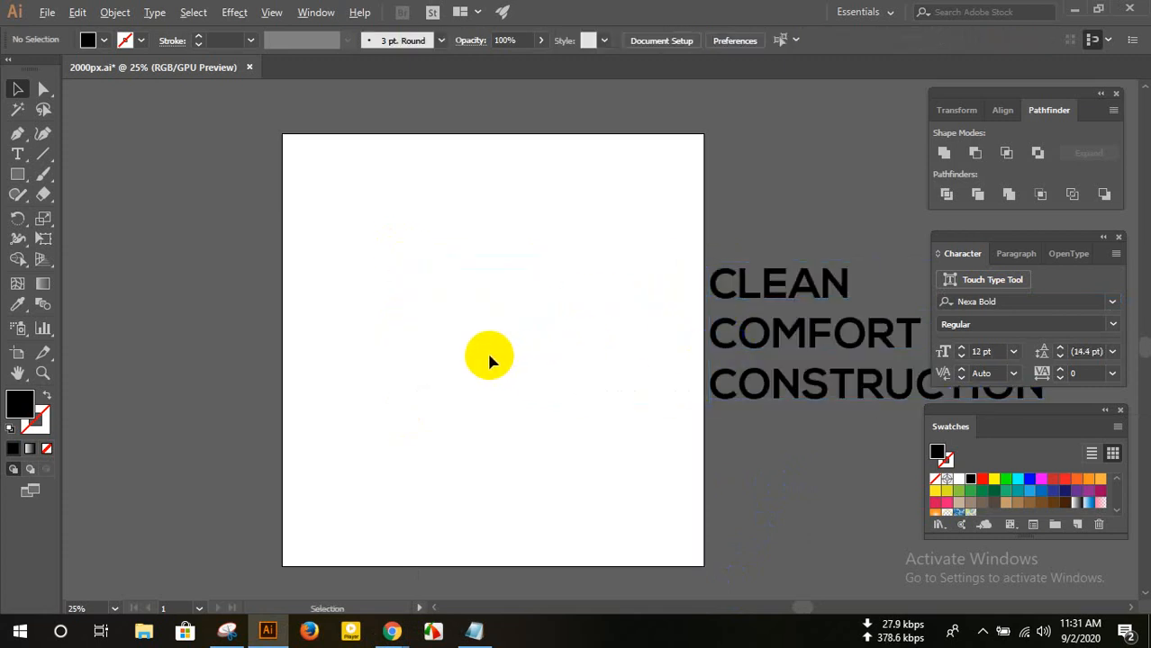
# - Add the text CCC on the artboard and enlarge it to about 198 pt
pyautogui.hotkey('ctrl', '=')
pyautogui.moveTo(17, 154); pyautogui.dragTo(97, 163)
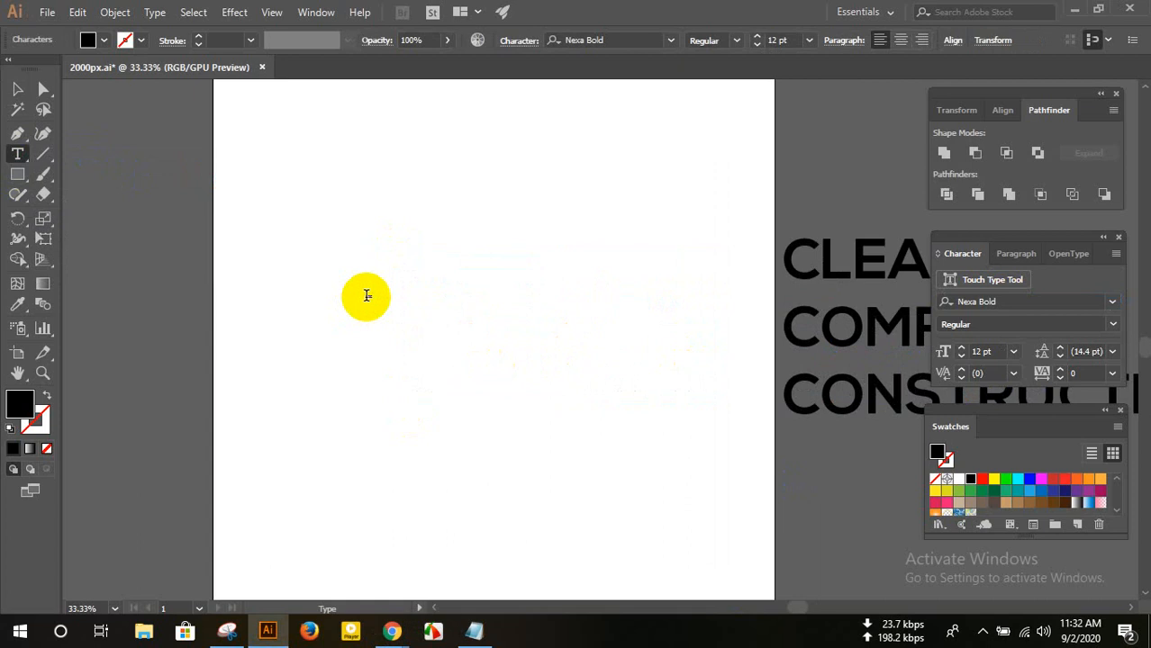
pyautogui.click(366, 295)
pyautogui.click(17, 88)
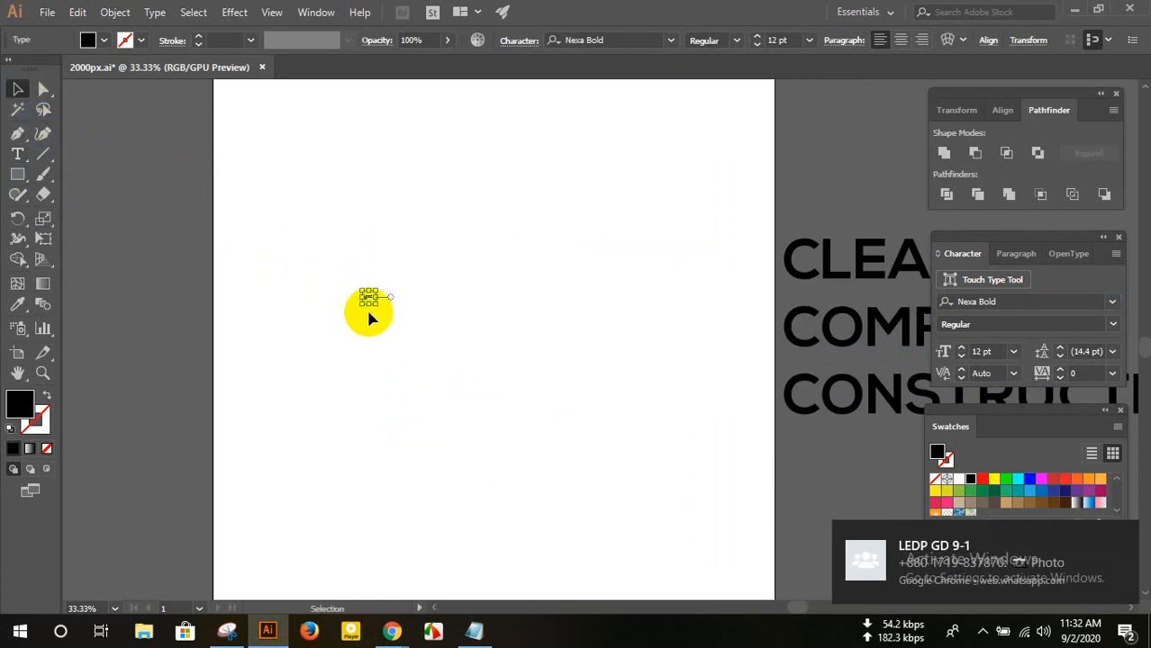
pyautogui.moveTo(374, 303); pyautogui.dragTo(494, 403)
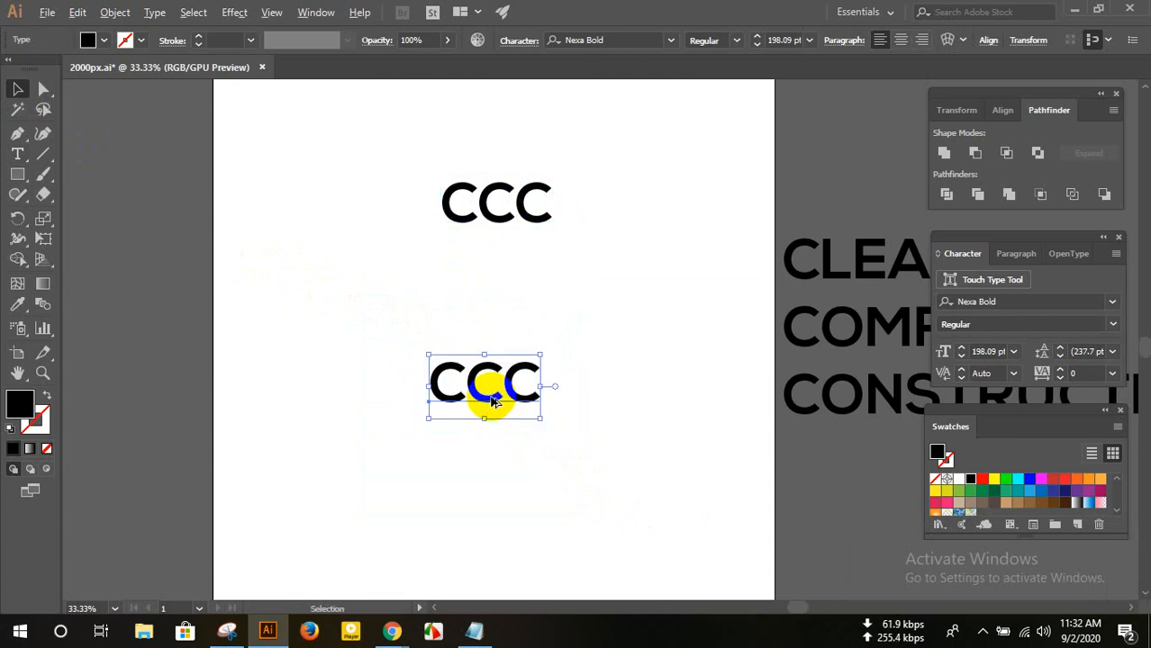
# - Duplicate the CCC text between the other two copies and change the new copy to OOC
pyautogui.keyDown('alt'); pyautogui.moveTo(493, 221); pyautogui.dragTo(430, 288); pyautogui.keyUp('alt')
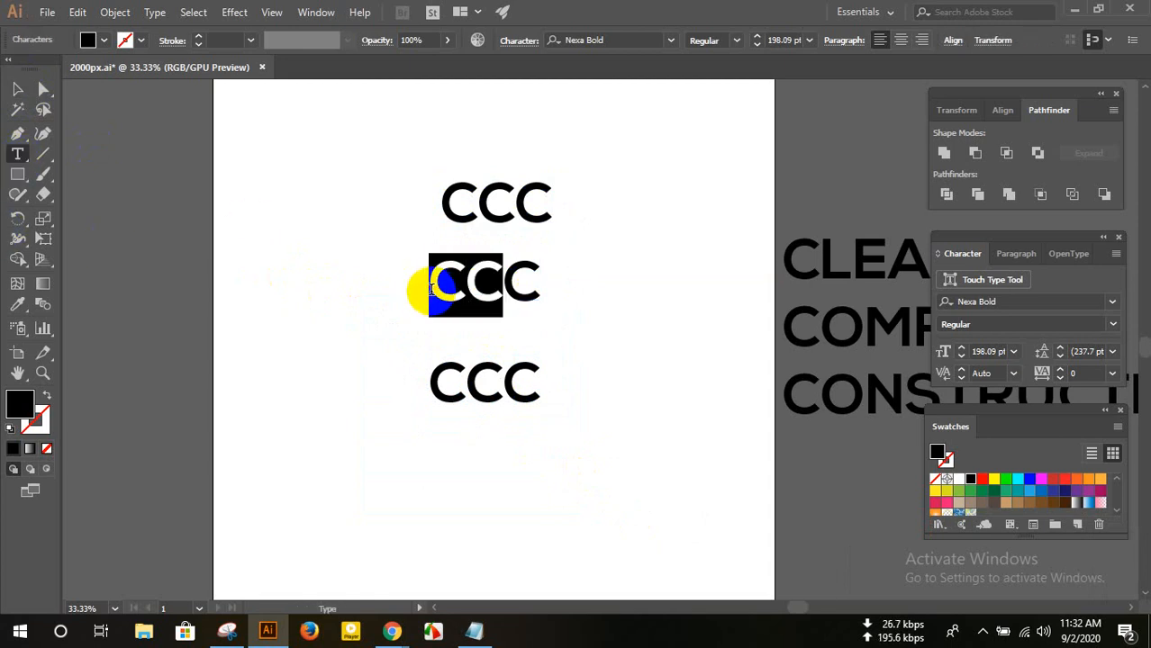
pyautogui.write('OOC')
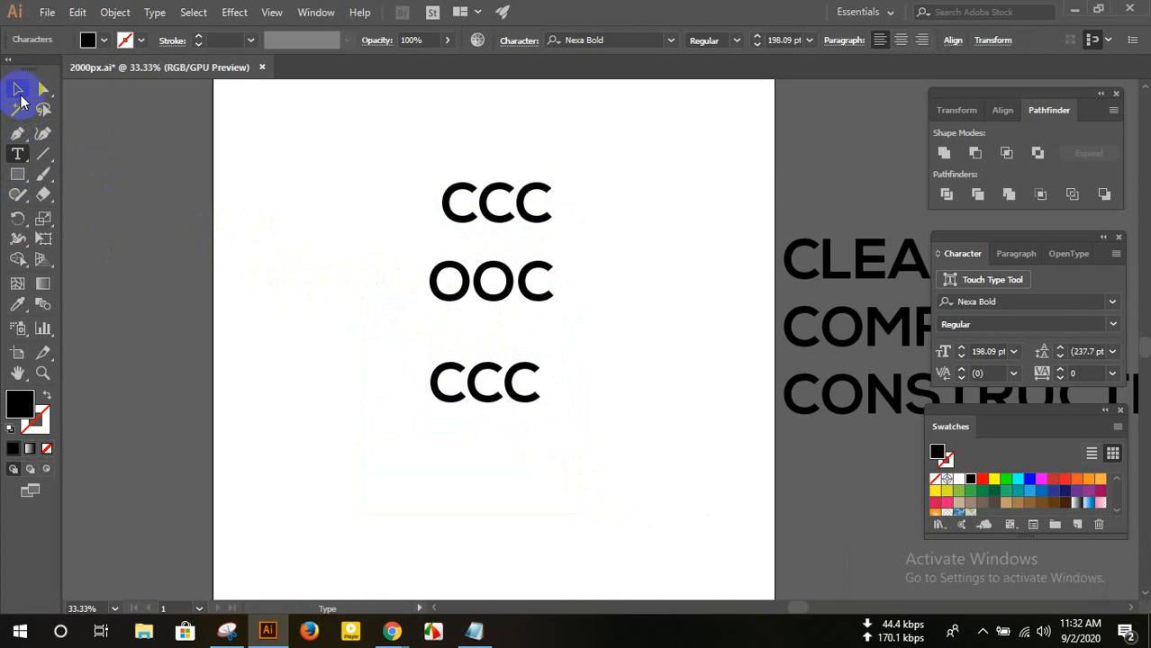
pyautogui.click(18, 91)
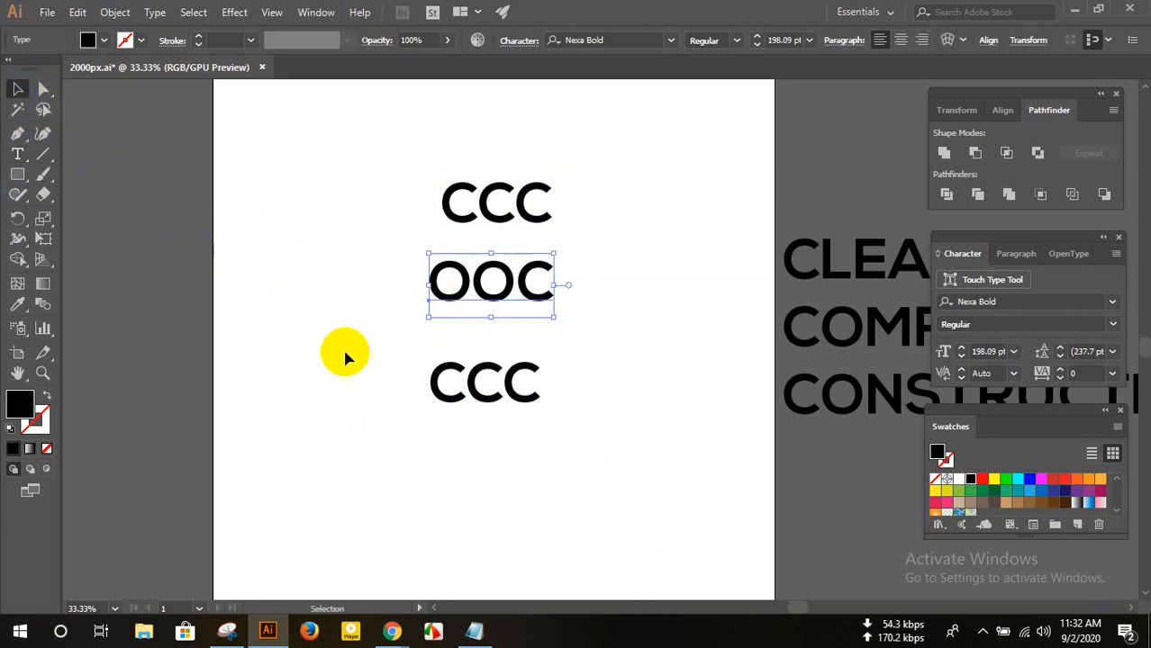
# - Convert the lowest CCC text to outlines and center it on the artboard horizontally and vertically
pyautogui.click(497, 408)
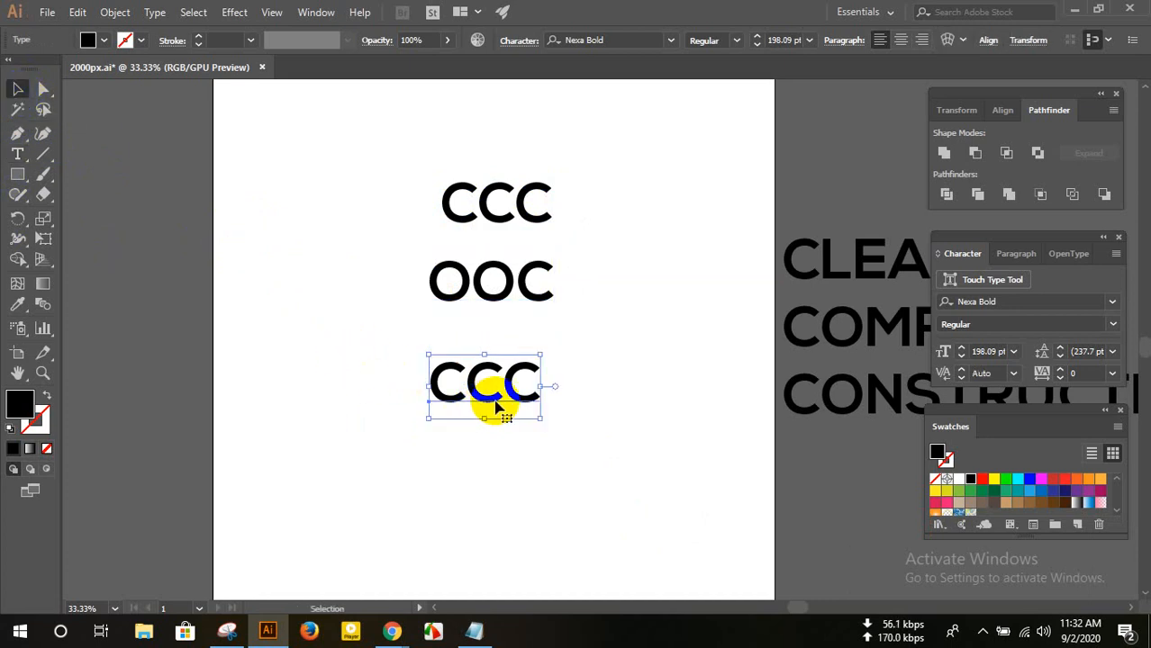
pyautogui.scroll(1, 496, 408)
pyautogui.scroll(1, 496, 408)
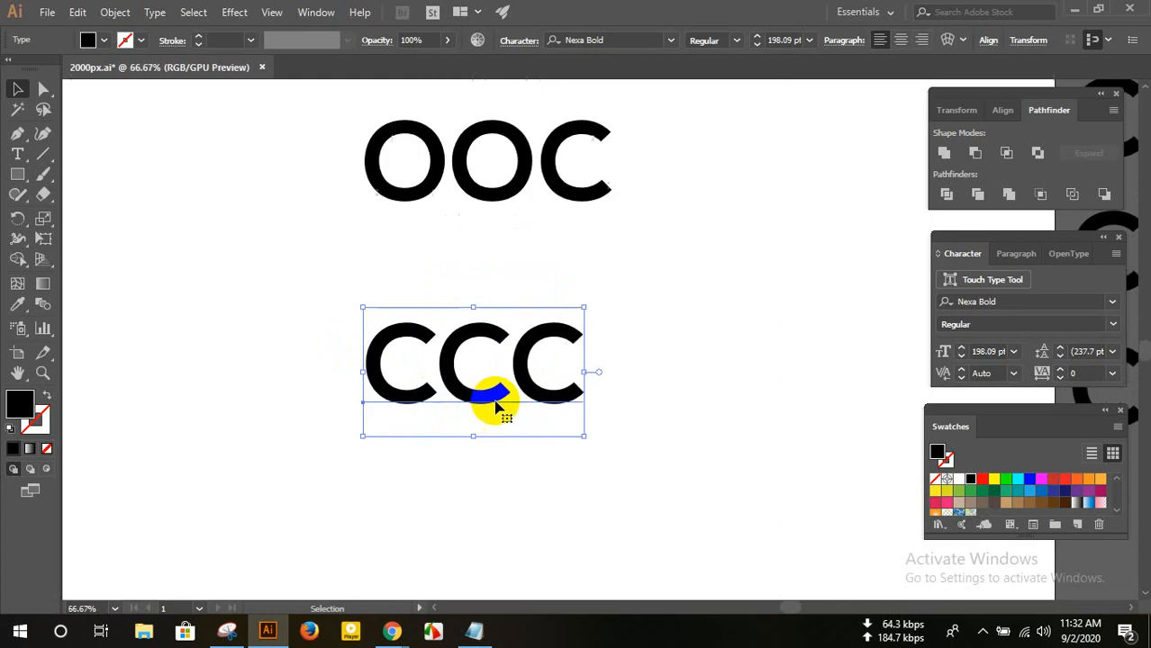
pyautogui.rightClick(496, 398)
pyautogui.click(560, 205)
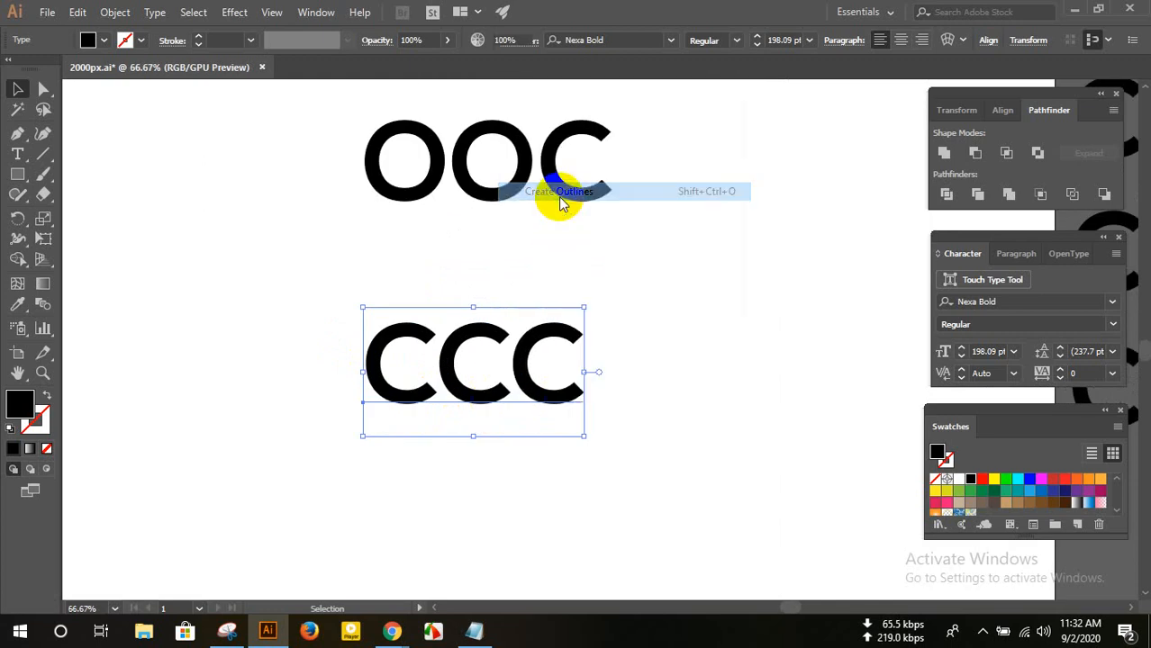
pyautogui.click(724, 43)
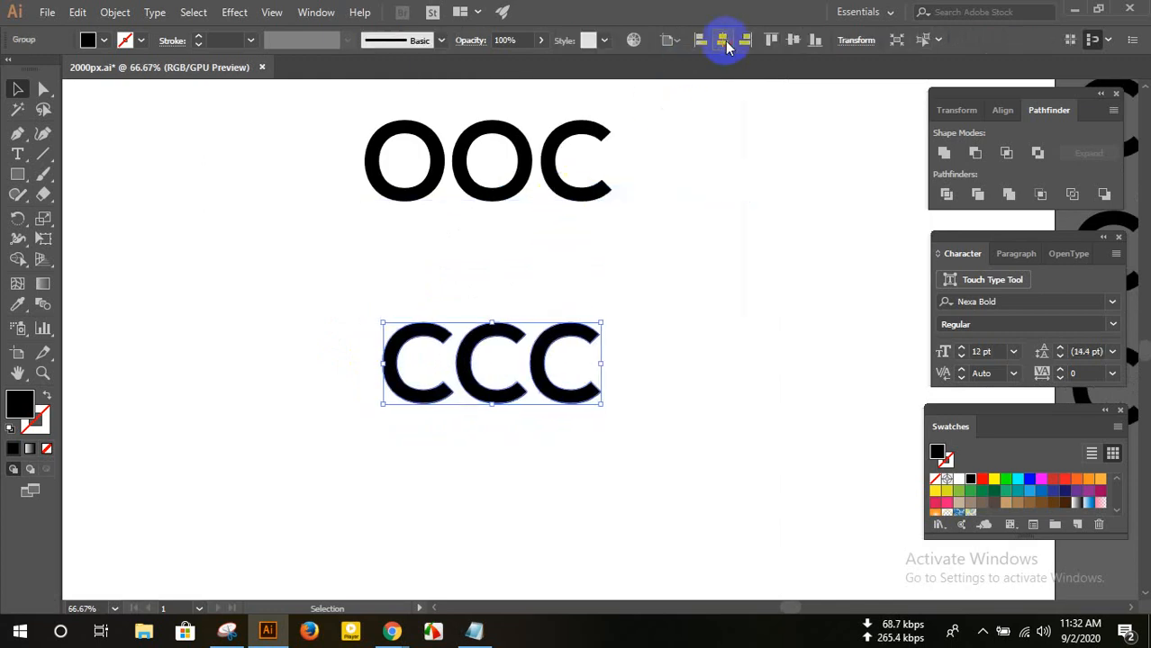
pyautogui.click(792, 39)
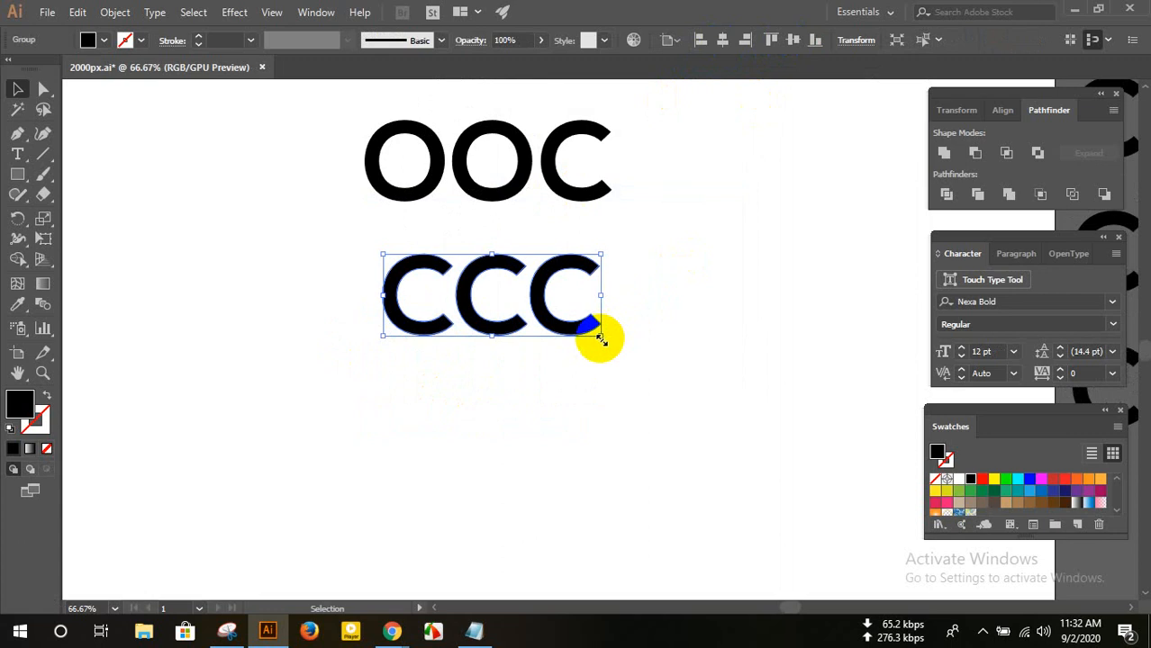
# - Enlarge the outlined CCC lettering proportionally to roughly twice its size and move it lower, clear of the OOC text
pyautogui.moveTo(601, 337); pyautogui.dragTo(702, 374)
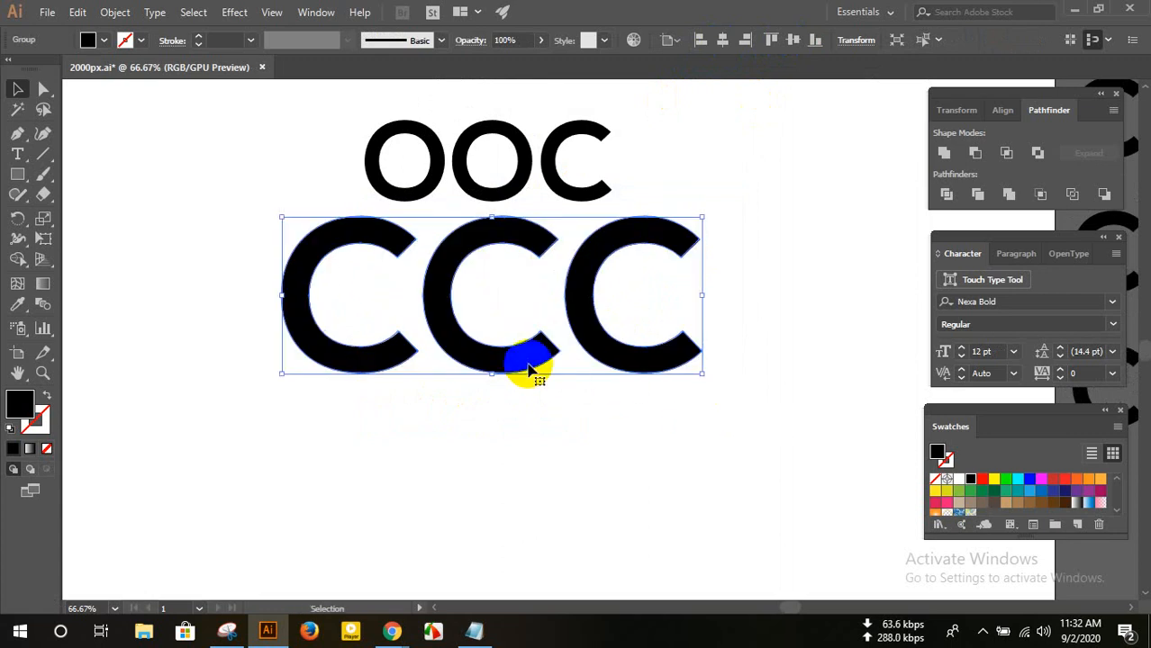
pyautogui.moveTo(527, 371); pyautogui.dragTo(437, 524)
pyautogui.click(436, 527)
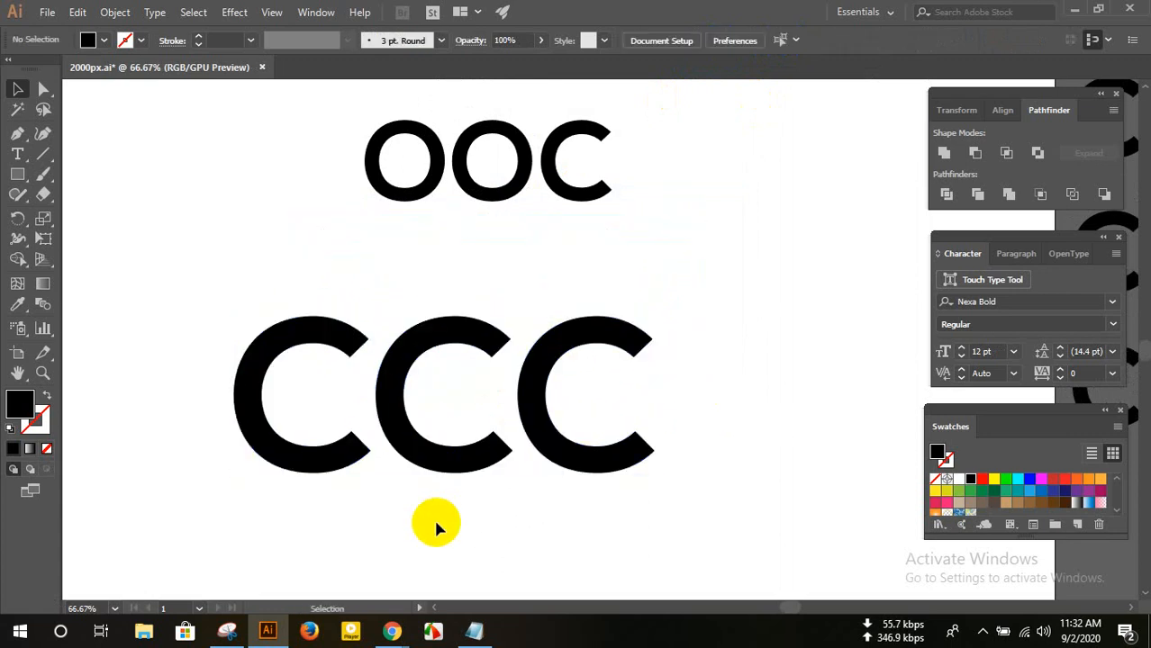
# - Convert the OOC text to outlines, center it horizontally on the artboard and enlarge it to nearly double its size
pyautogui.scroll(2, 436, 527)
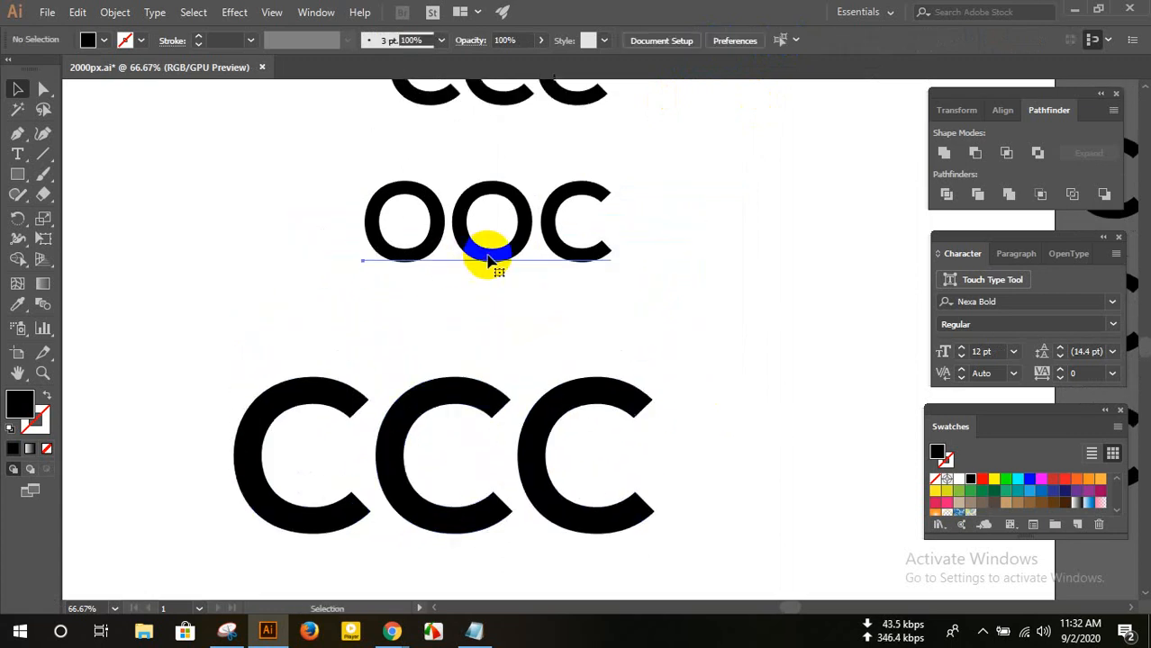
pyautogui.rightClick(489, 260)
pyautogui.click(550, 371)
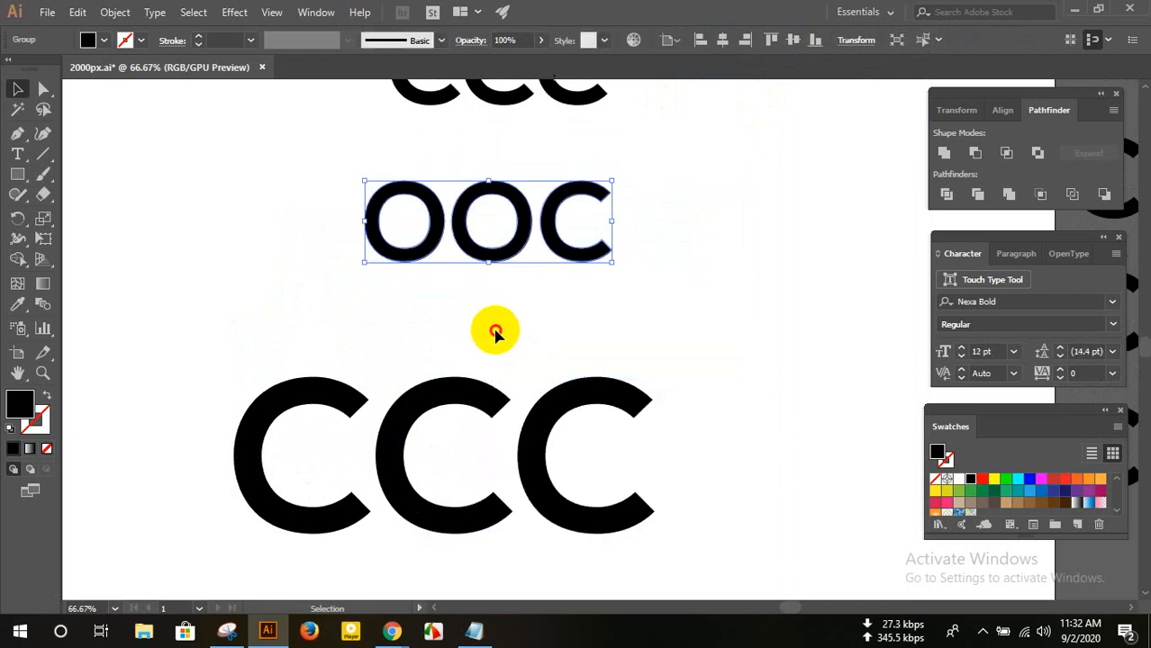
pyautogui.click(500, 244)
pyautogui.click(722, 40)
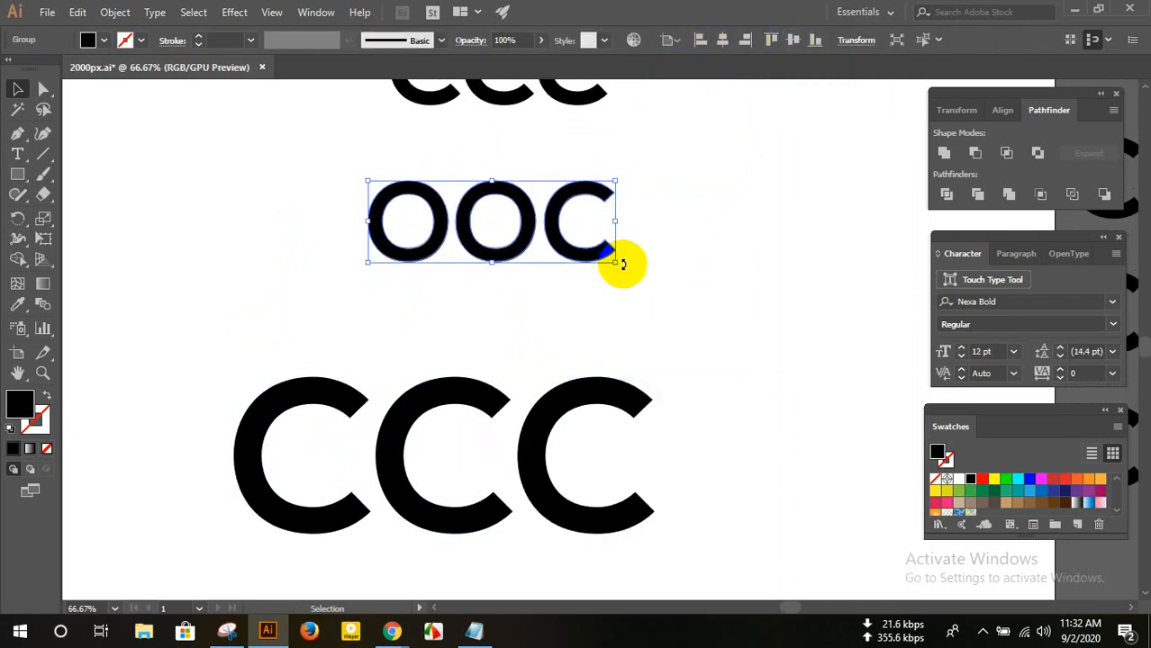
pyautogui.moveTo(615, 262); pyautogui.dragTo(725, 299)
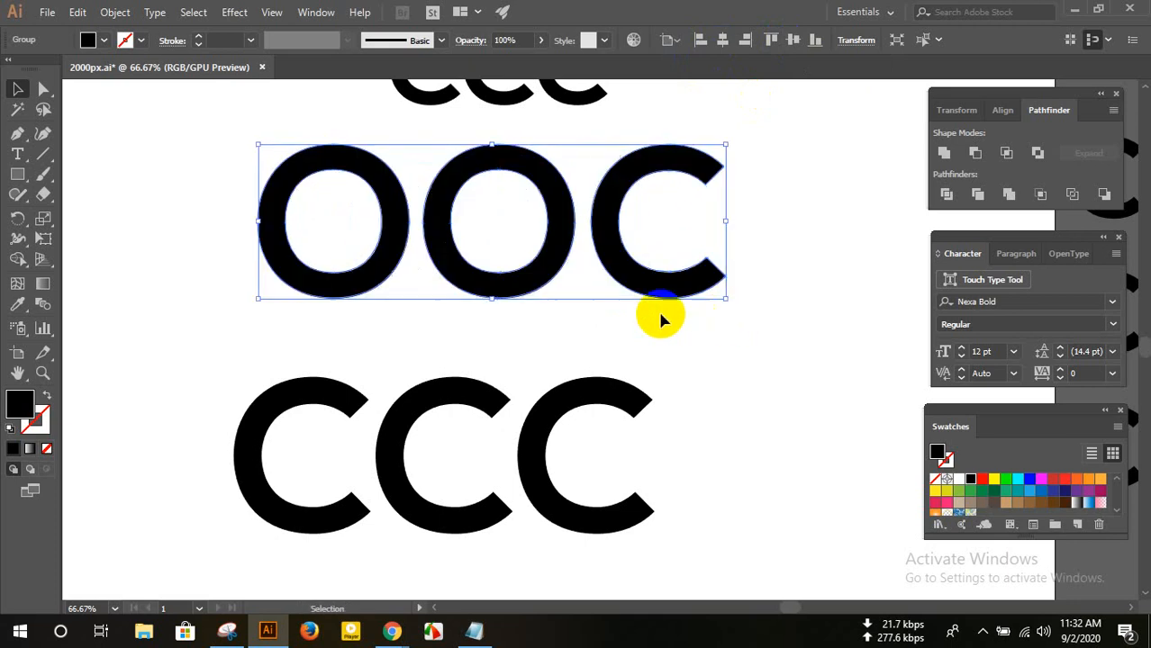
# - Ungroup the outlined OOC lettering into separate letters
pyautogui.click(545, 306)
pyautogui.click(540, 286)
pyautogui.rightClick(542, 286)
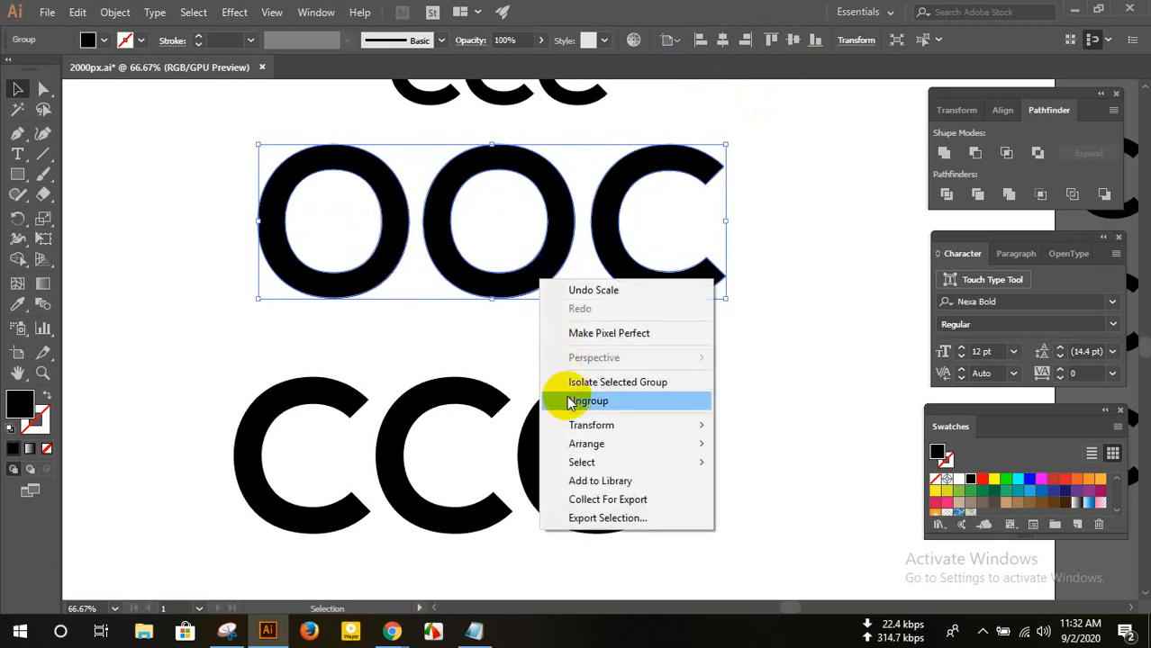
pyautogui.click(571, 466)
pyautogui.click(500, 352)
# - Shift the second O and the C of OOC left together until the two Os overlap by about one stroke thickness
pyautogui.scroll(2, 495, 333)
pyautogui.scroll(1, 494, 333)
pyautogui.moveTo(461, 243); pyautogui.dragTo(637, 306)
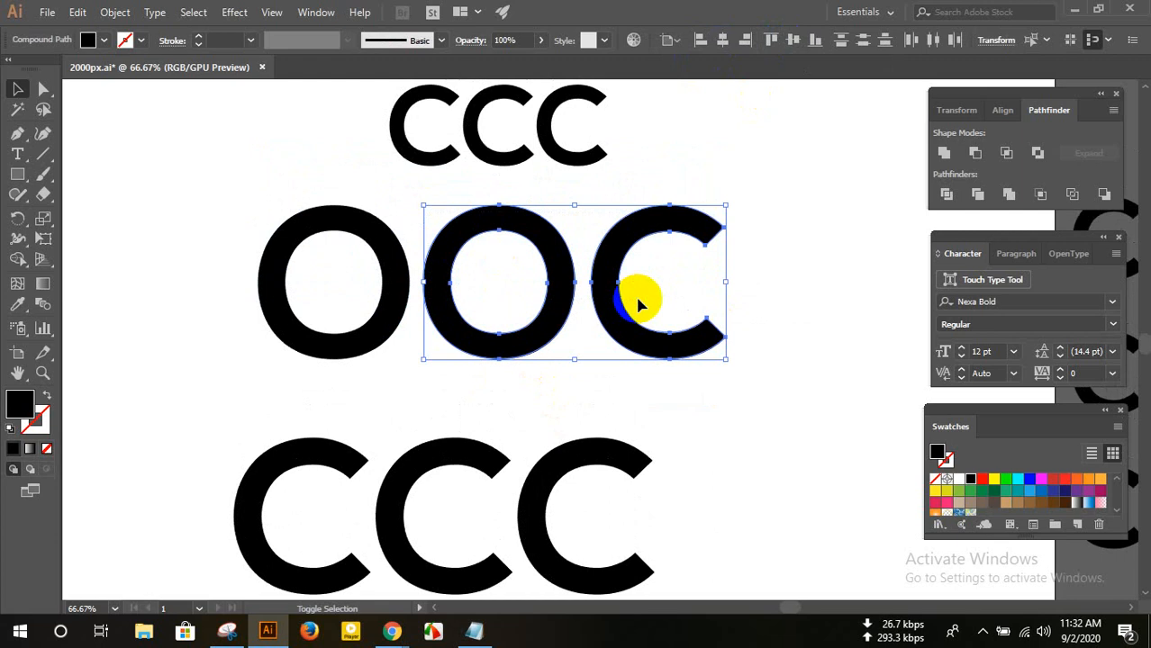
pyautogui.hotkey('shift', 'Left')
pyautogui.hotkey('shift', 'Left')
pyautogui.hotkey('shift', 'Left')
pyautogui.hotkey('shift', 'Left')
pyautogui.hotkey('shift', 'Left')
pyautogui.hotkey('shift', 'Left')
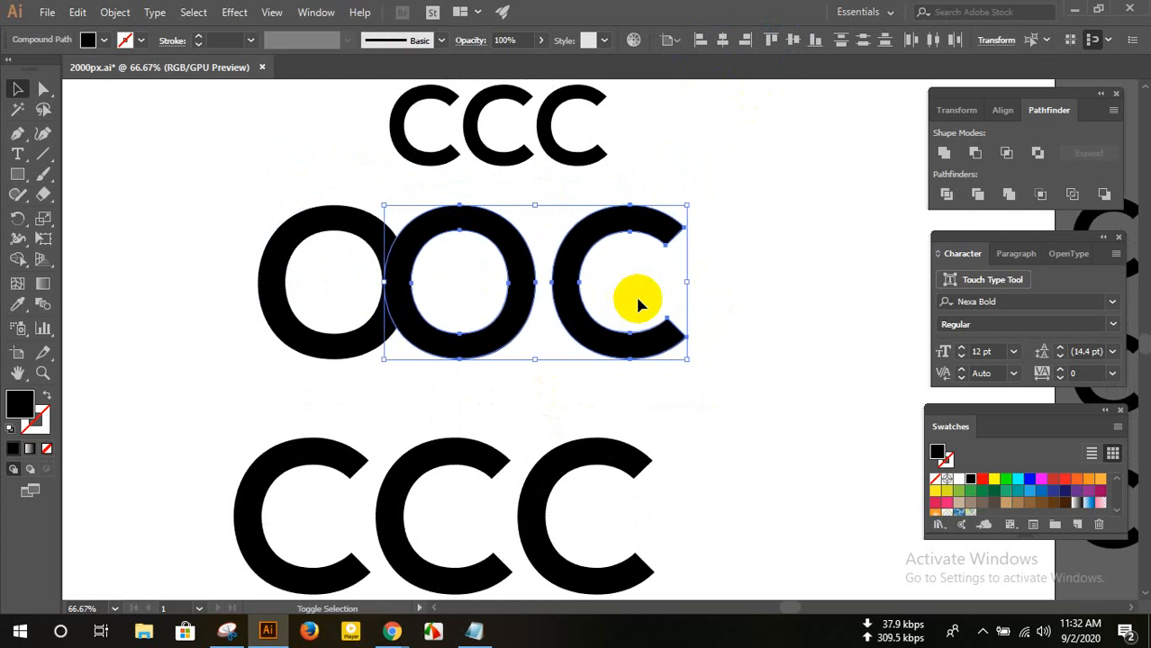
pyautogui.hotkey('shift', 'Left')
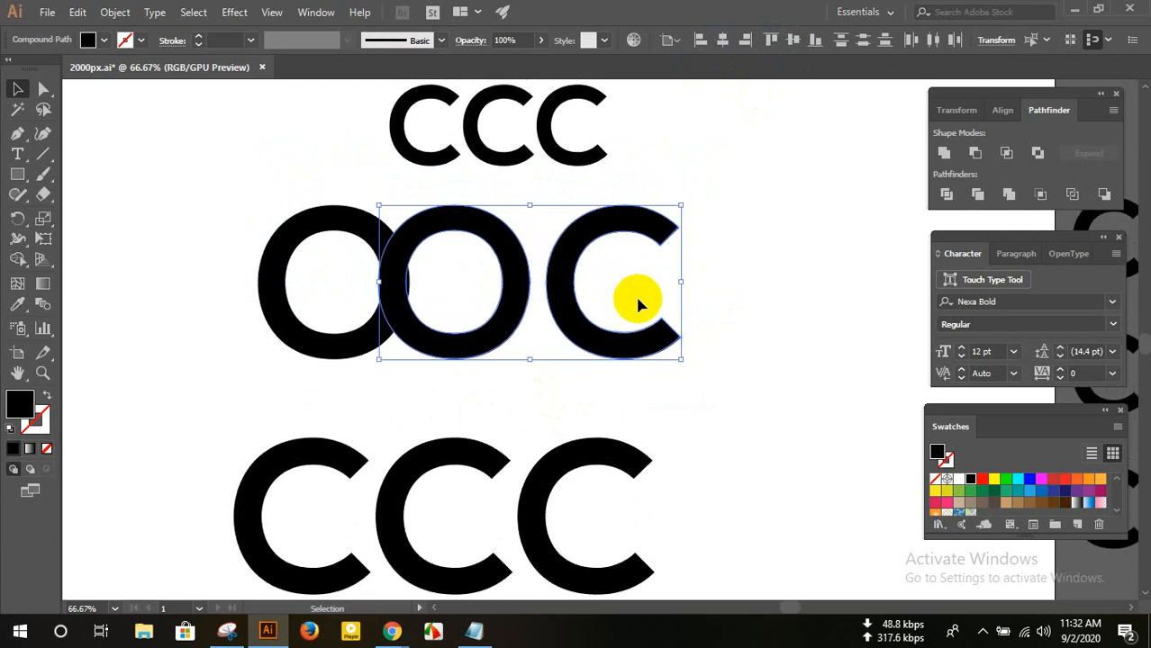
# - Shift the C of OOC left until it overlaps the second O as much as the two Os overlap each other
pyautogui.click(636, 275)
pyautogui.click(635, 307)
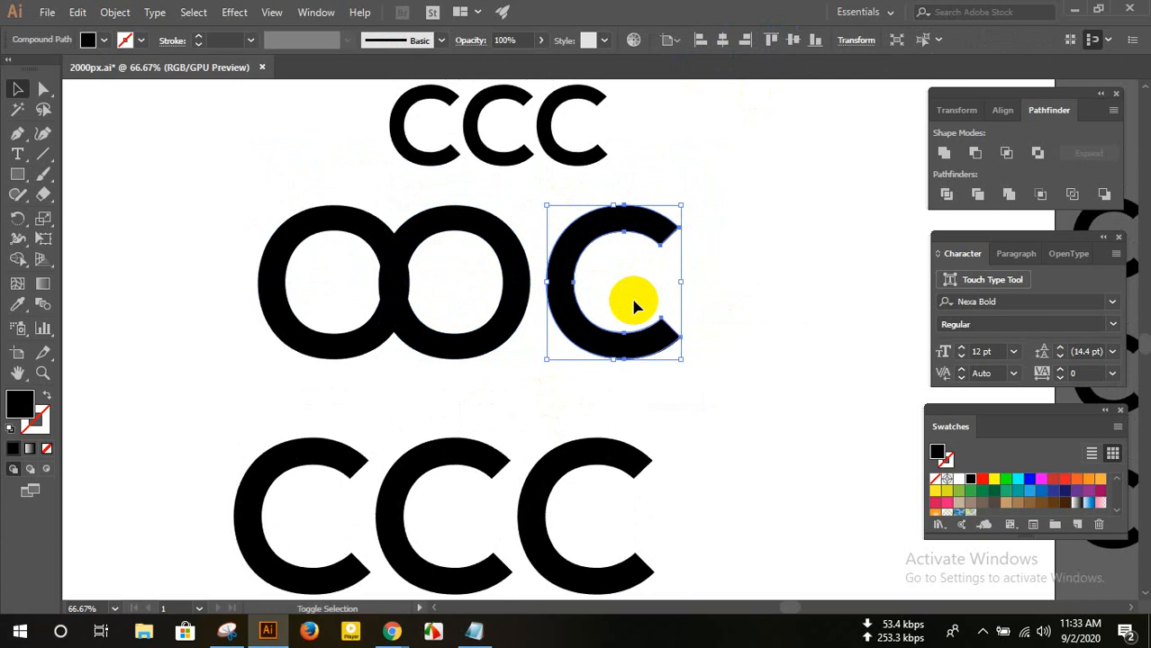
pyautogui.hotkey('shift', 'Left')
pyautogui.hotkey('shift', 'Left')
pyautogui.hotkey('shift', 'Left')
pyautogui.hotkey('shift', 'Left')
pyautogui.hotkey('shift', 'Left')
pyautogui.hotkey('shift', 'Left')
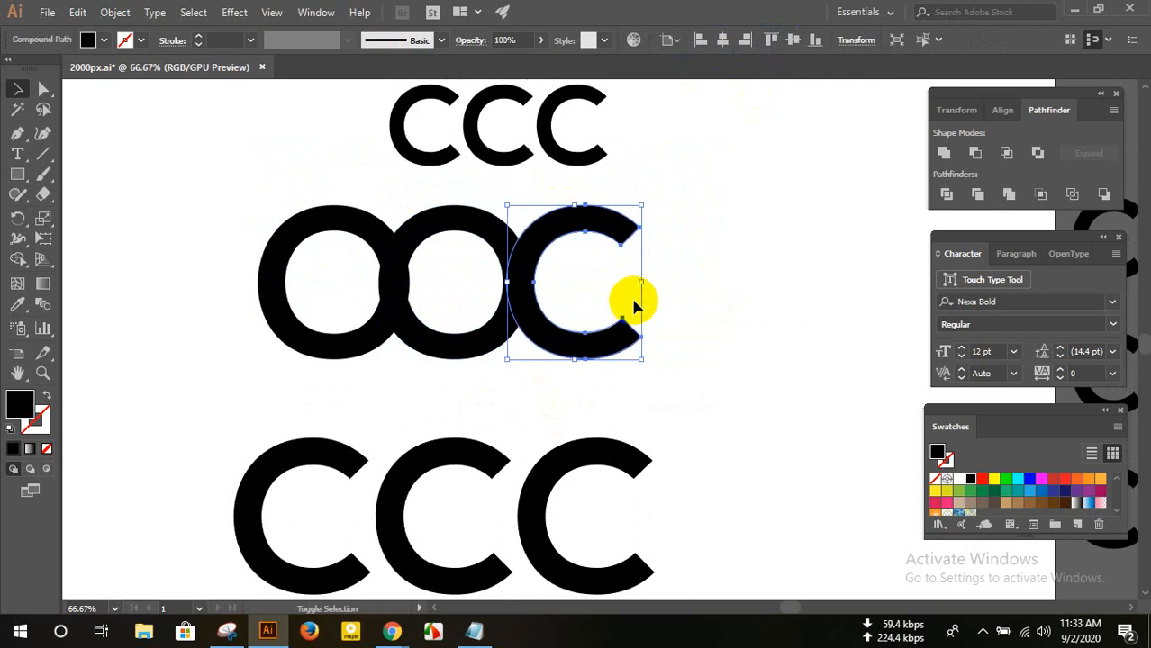
pyautogui.hotkey('shift', 'Left')
pyautogui.hotkey('shift', 'Left')
pyautogui.hotkey('shift', 'Right')
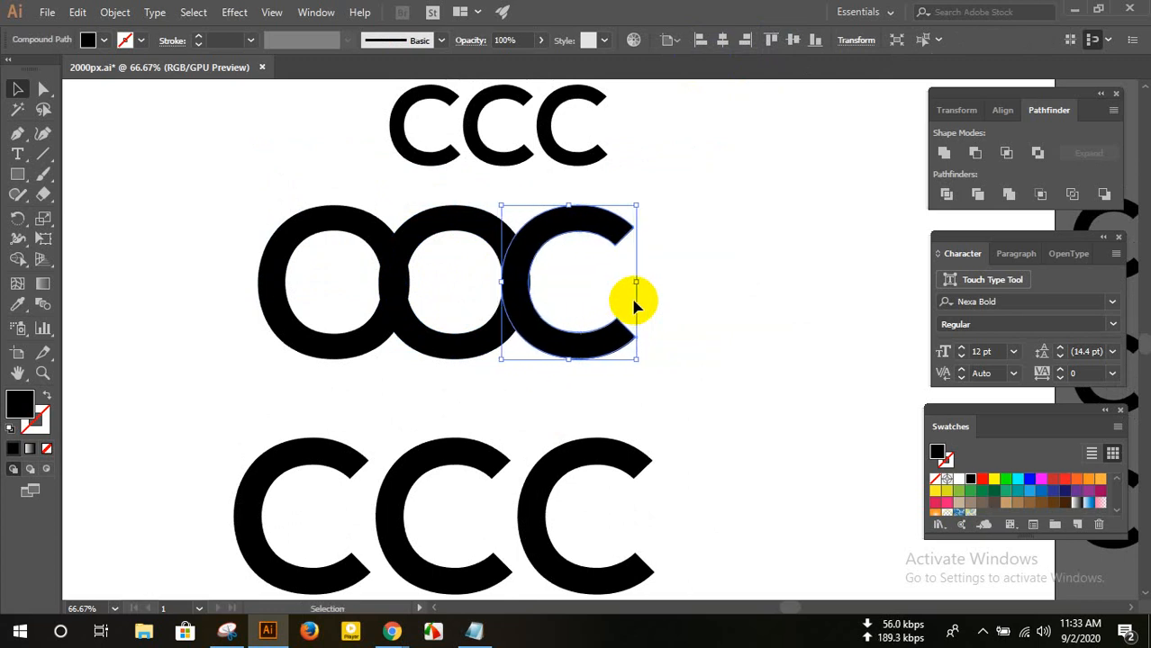
pyautogui.press('Left')
pyautogui.press('Left')
pyautogui.press('Left')
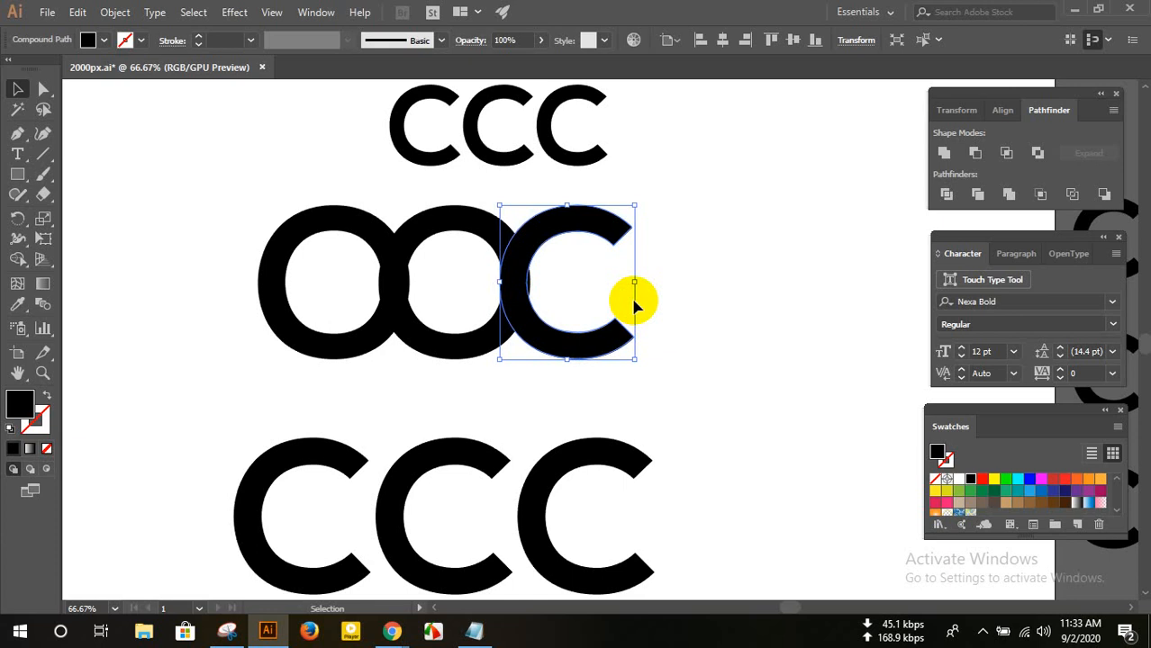
pyautogui.click(681, 303)
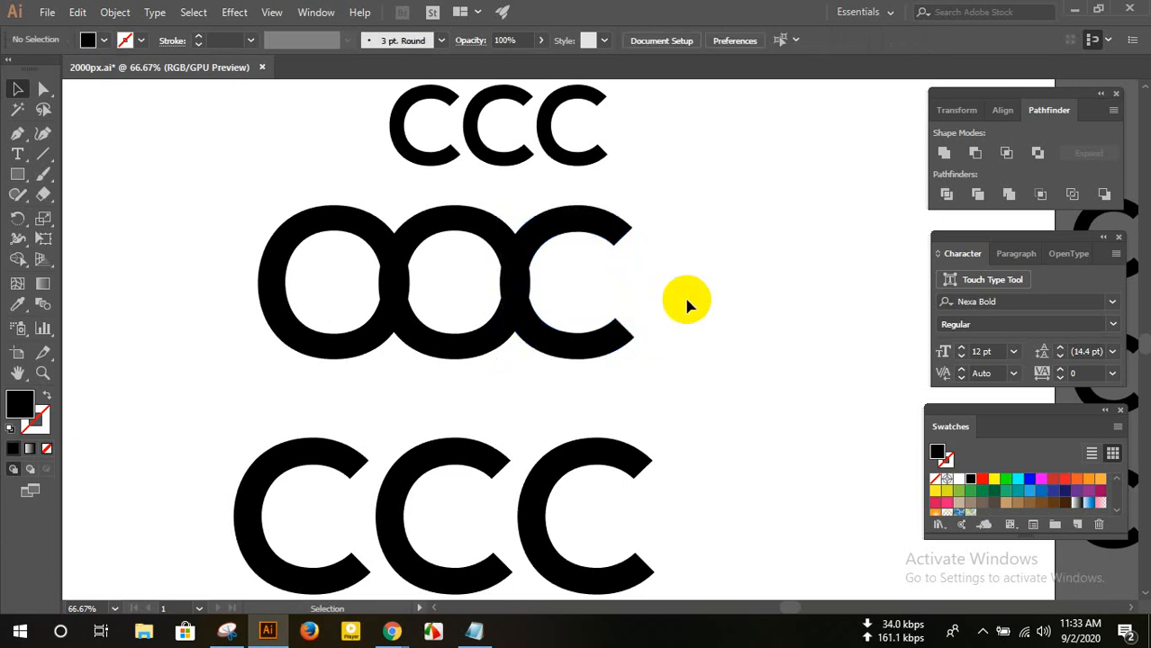
# - Switch to the WhatsApp page in Chrome and copy the logo sheet image that contains the Clean Comfort Construction logo
pyautogui.moveTo(394, 634)
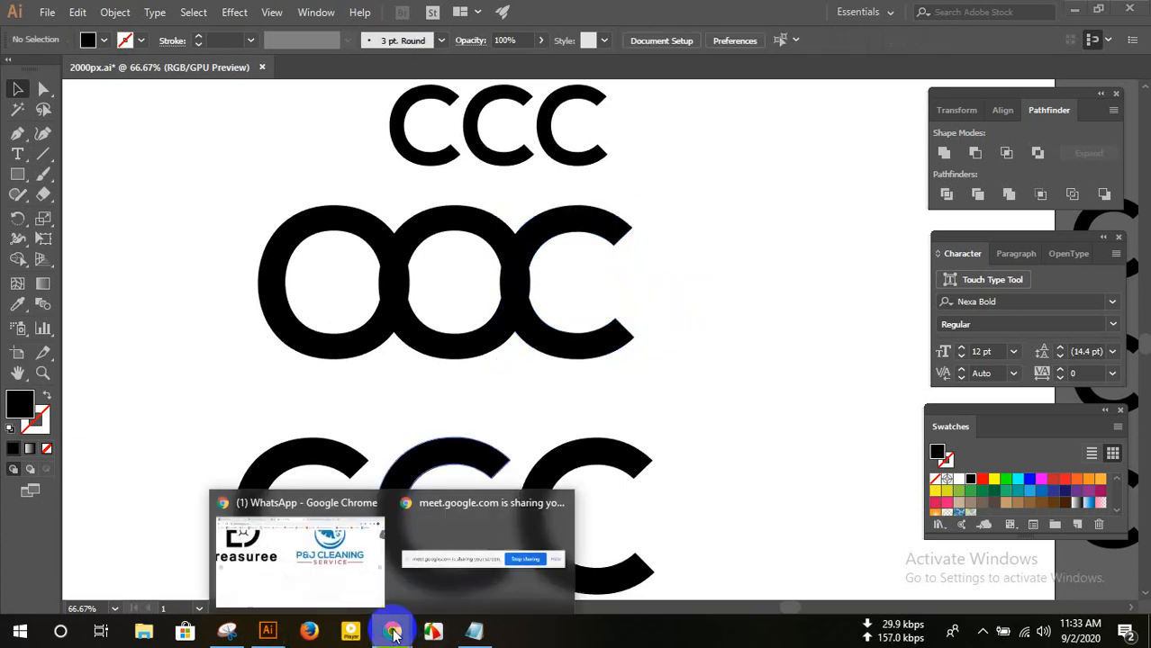
pyautogui.click(308, 560)
pyautogui.click(410, 416)
pyautogui.rightClick(531, 321)
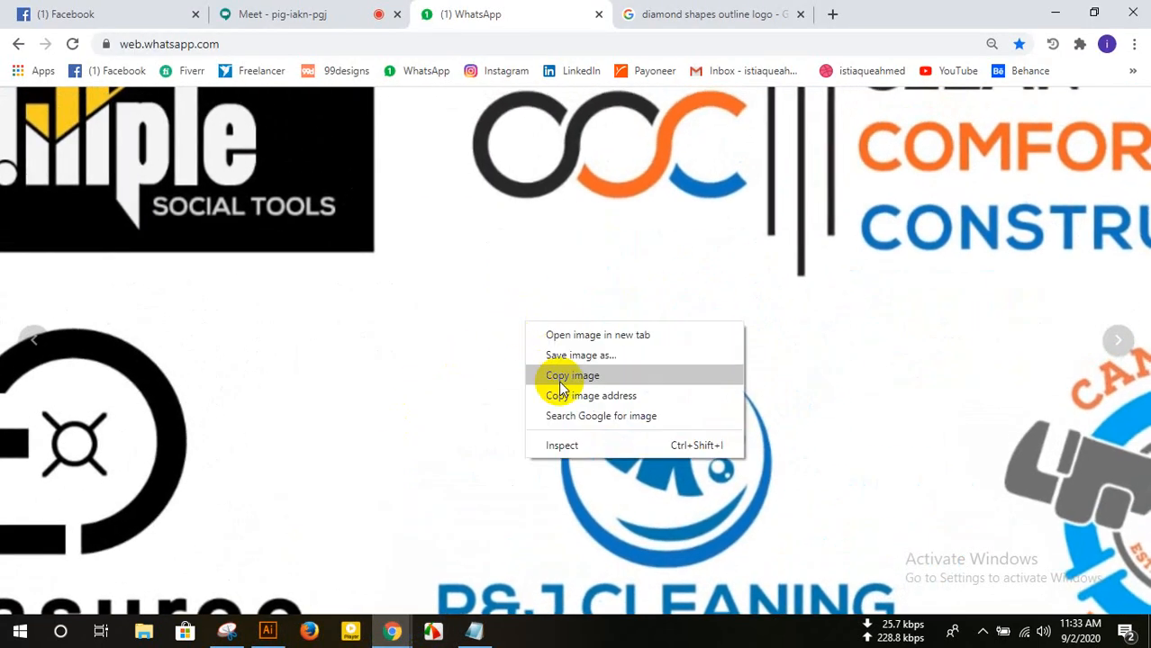
pyautogui.click(531, 373)
# - Return to Illustrator, paste the logo sheet image as reference and place it just below the OOC lettering
pyautogui.click(266, 632)
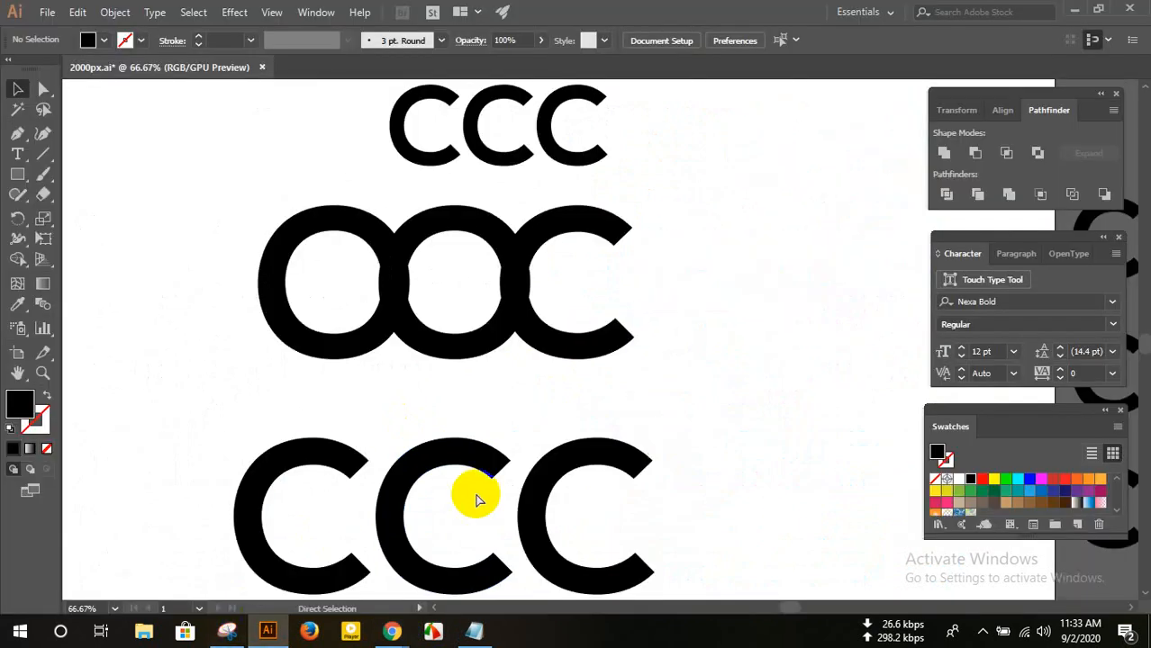
pyautogui.hotkey('ctrl', 'v')
pyautogui.scroll(-1, 544, 393)
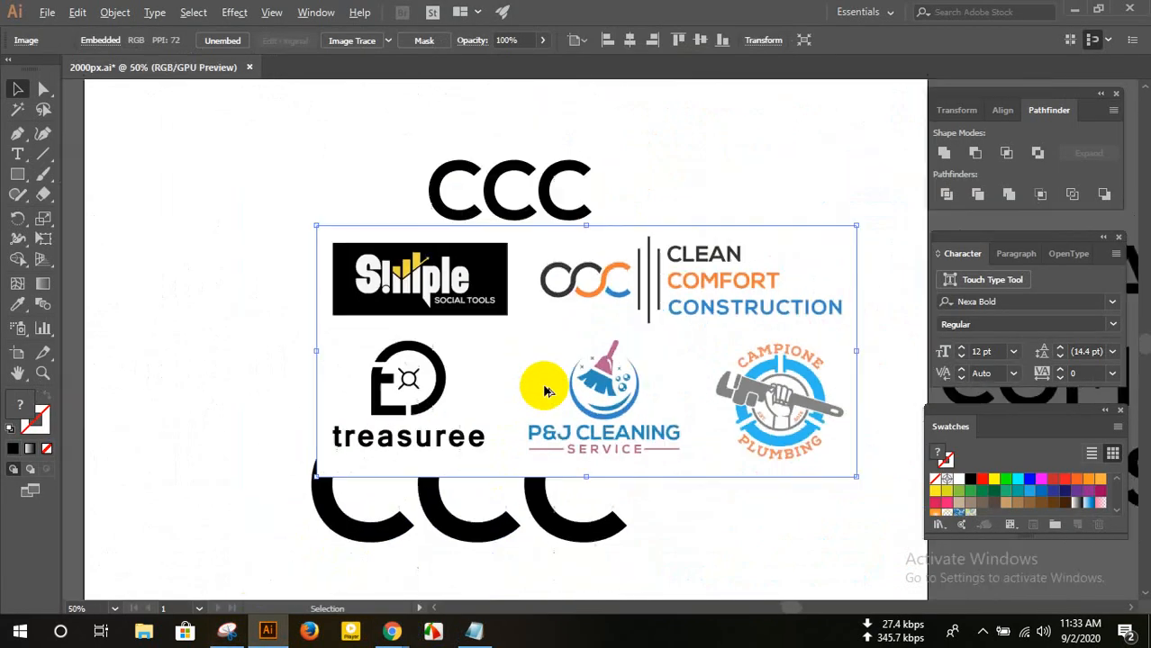
pyautogui.moveTo(707, 370); pyautogui.dragTo(560, 479)
pyautogui.scroll(1, 560, 483)
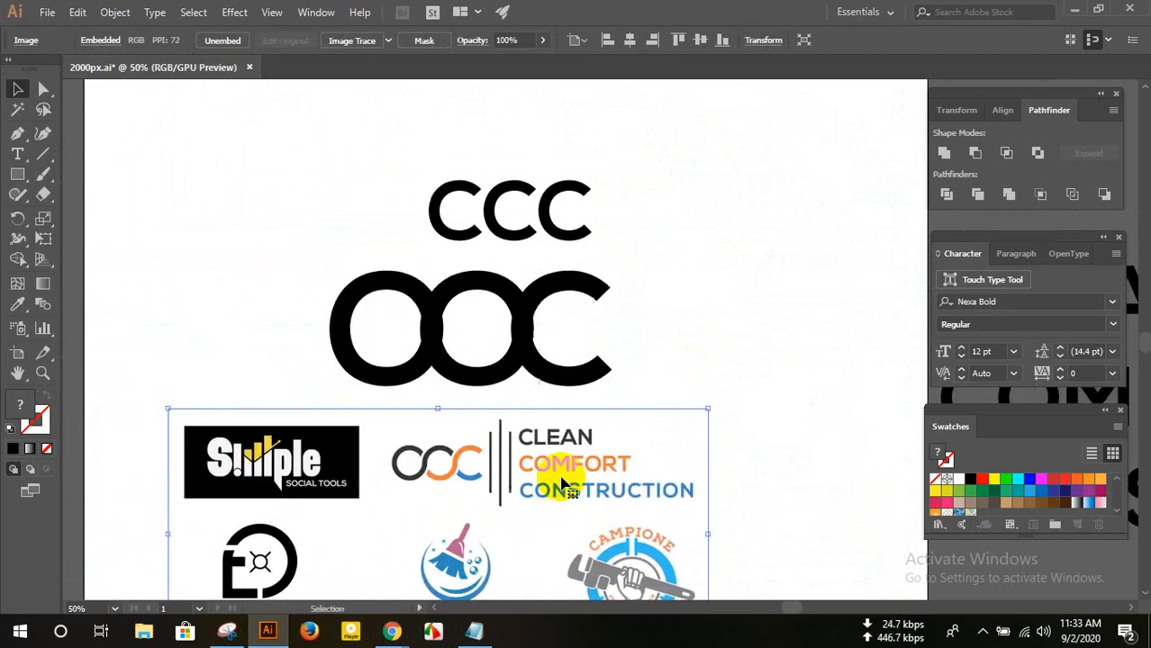
pyautogui.hotkey('ctrl', 'shift', 'a')
pyautogui.scroll(1, 545, 482)
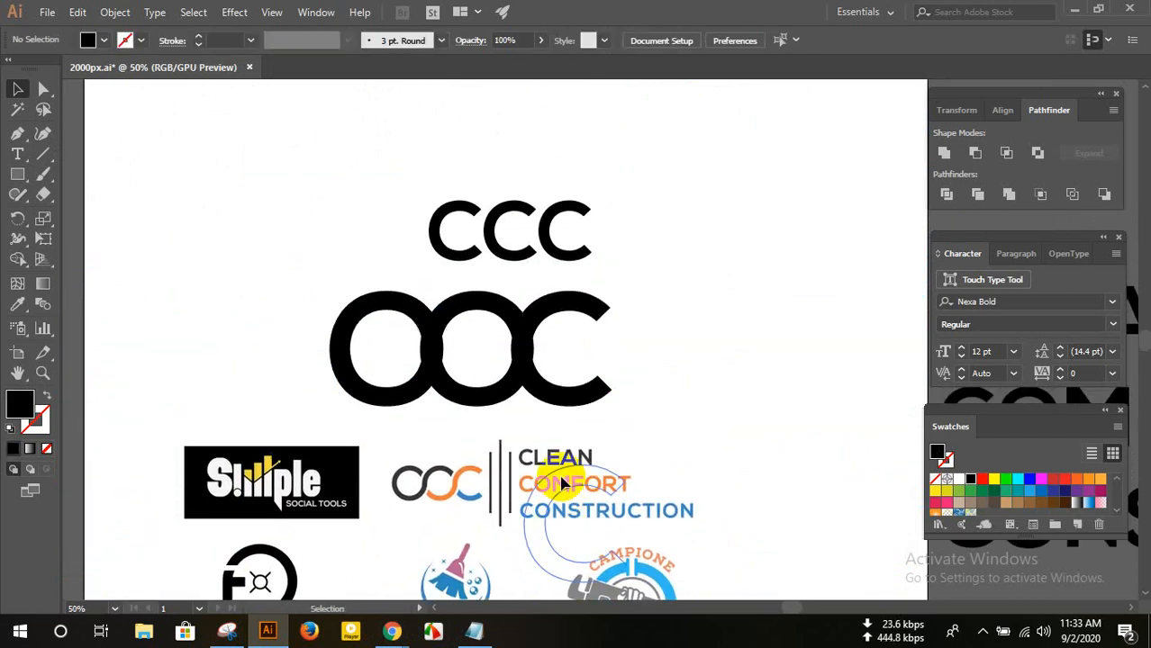
# - Divide the three overlapping OOC letters with Pathfinder and ungroup the resulting pieces
pyautogui.scroll(1, 514, 399)
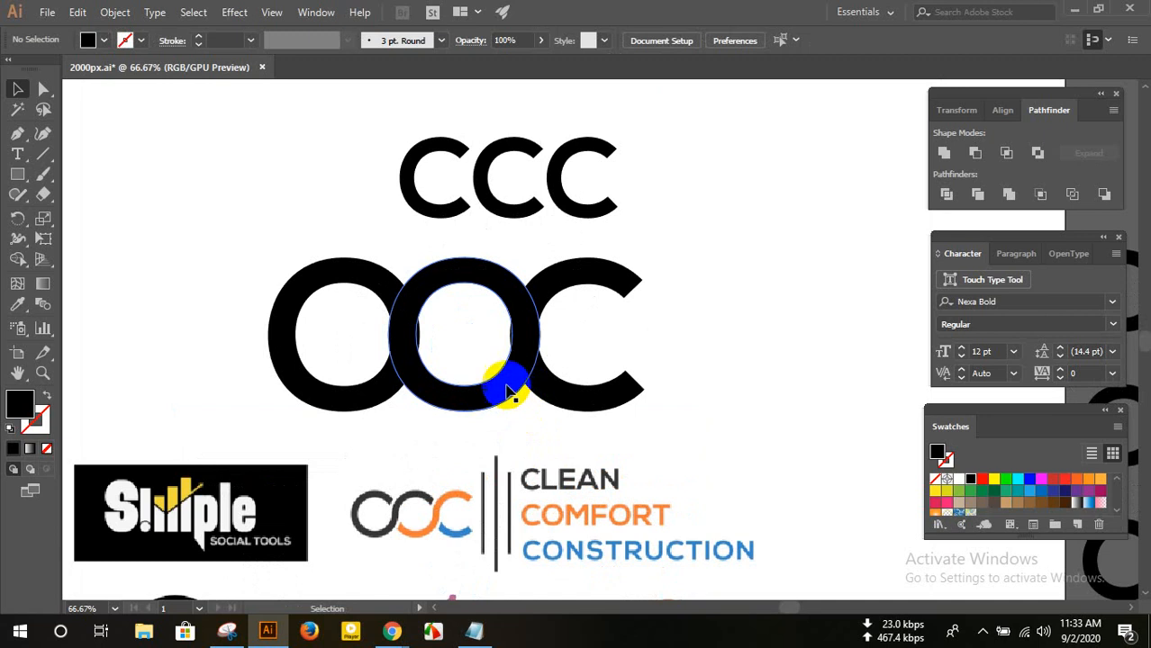
pyautogui.scroll(1, 423, 327)
pyautogui.moveTo(324, 308); pyautogui.dragTo(614, 349)
pyautogui.click(945, 194)
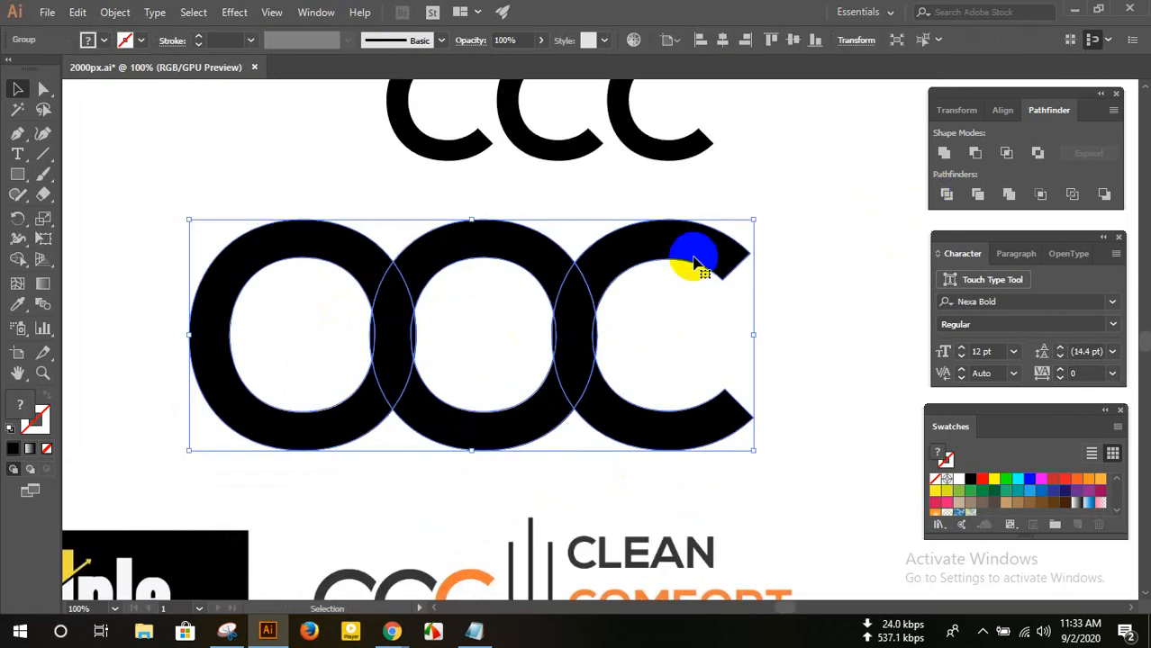
pyautogui.rightClick(483, 256)
pyautogui.click(508, 381)
pyautogui.click(468, 360)
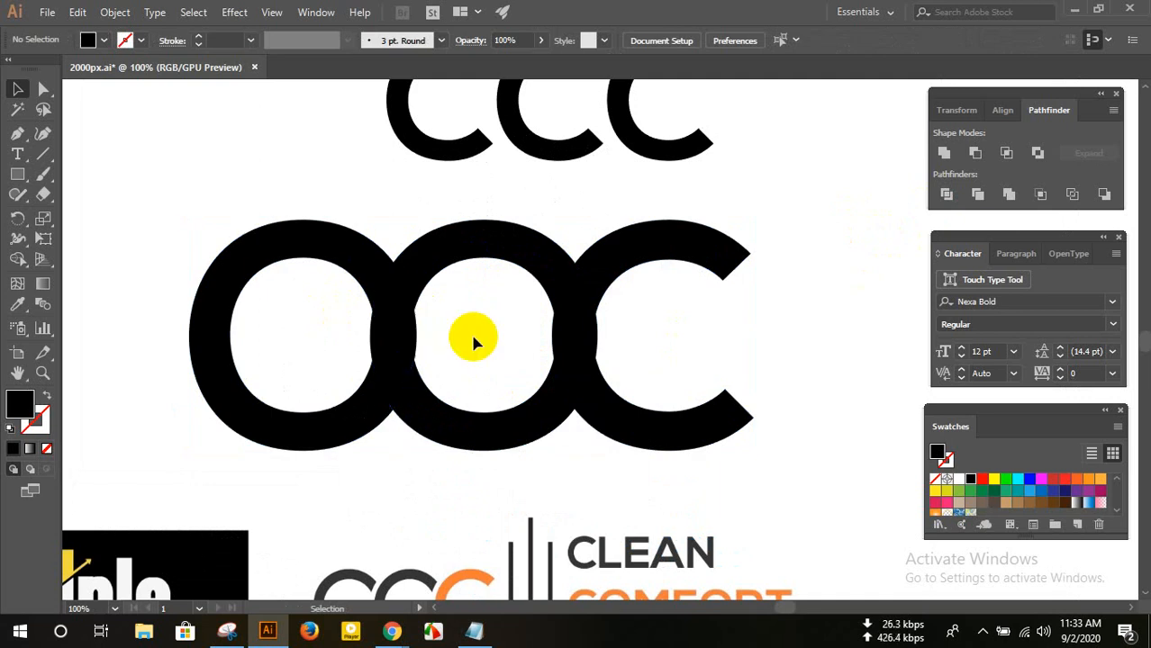
# - Delete the two thin slivers on either side of the overlap between the first and second O
pyautogui.click(405, 339)
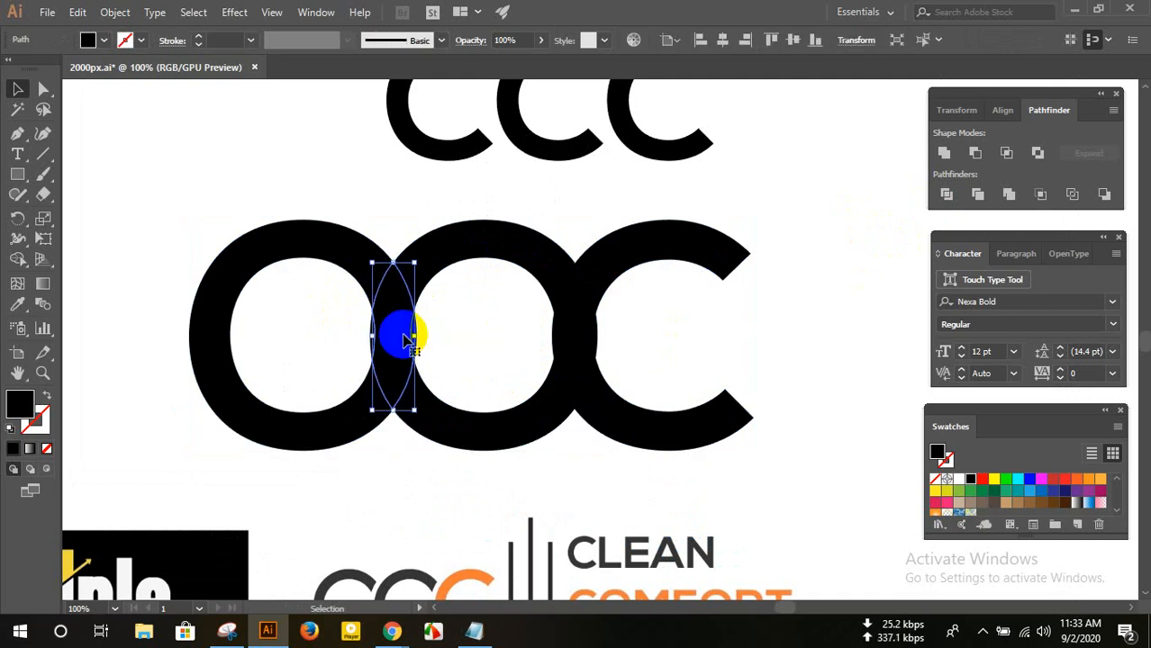
pyautogui.click(462, 342)
pyautogui.scroll(2, 420, 332)
pyautogui.click(408, 347)
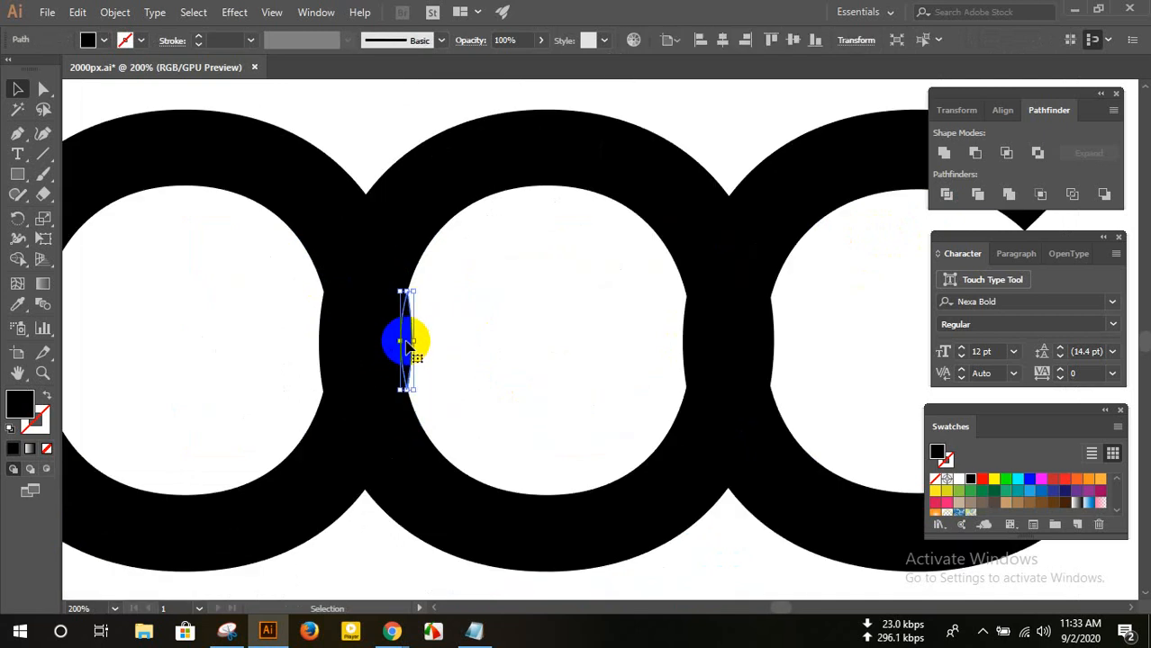
pyautogui.click(319, 358)
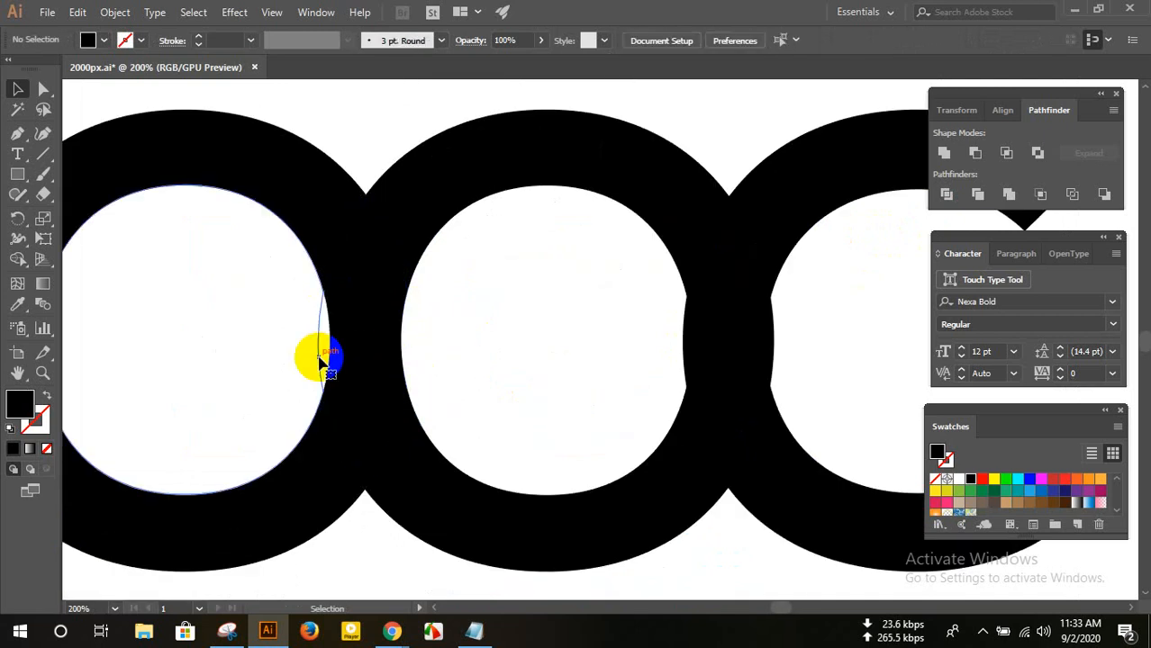
pyautogui.click(366, 328)
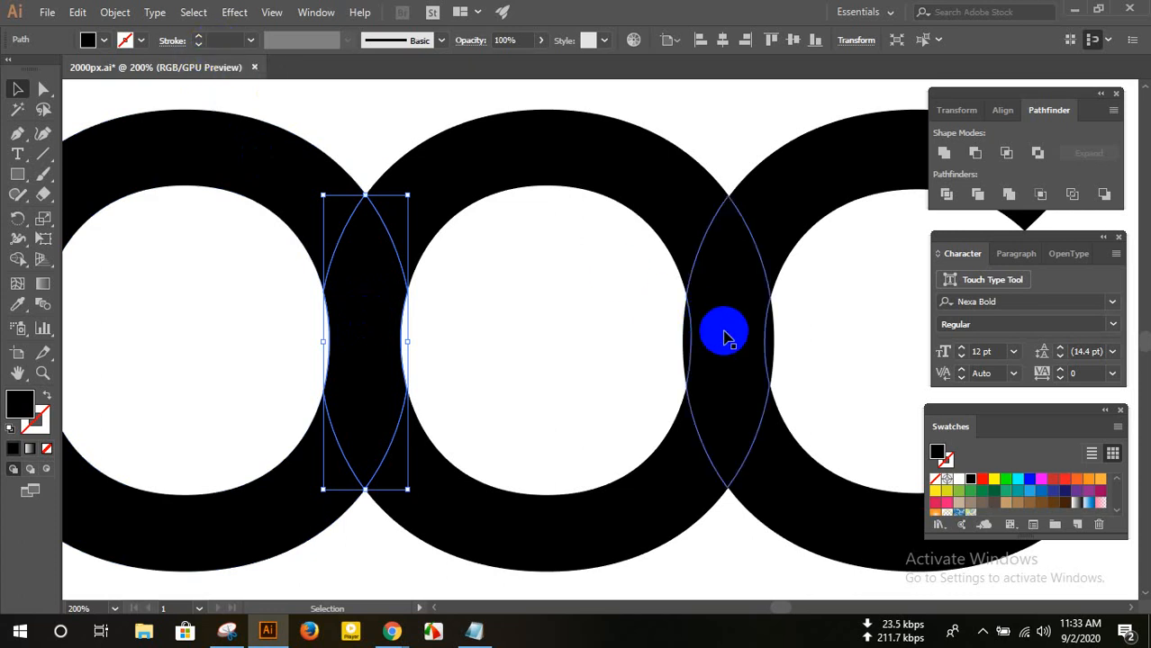
# - Delete the two thin slivers on either side of the overlap between the second O and the C
pyautogui.click(813, 342)
pyautogui.click(772, 342)
pyautogui.click(777, 347)
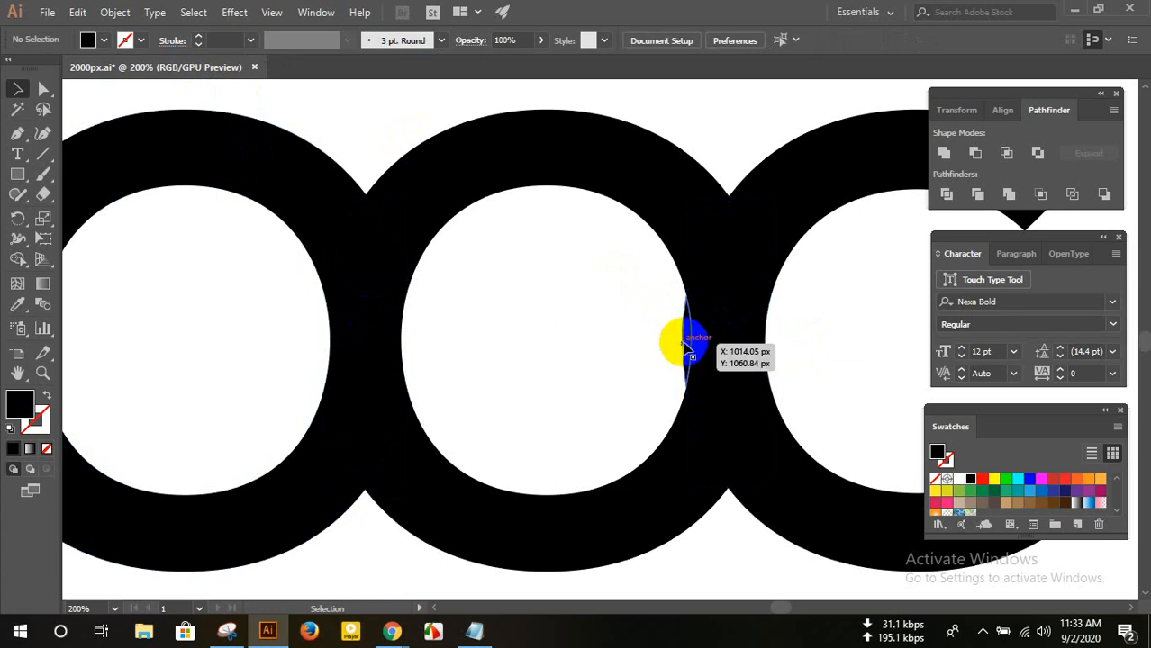
# - Give both lens-shaped overlap pieces between the letters a 26 pt stroke
pyautogui.click(725, 342)
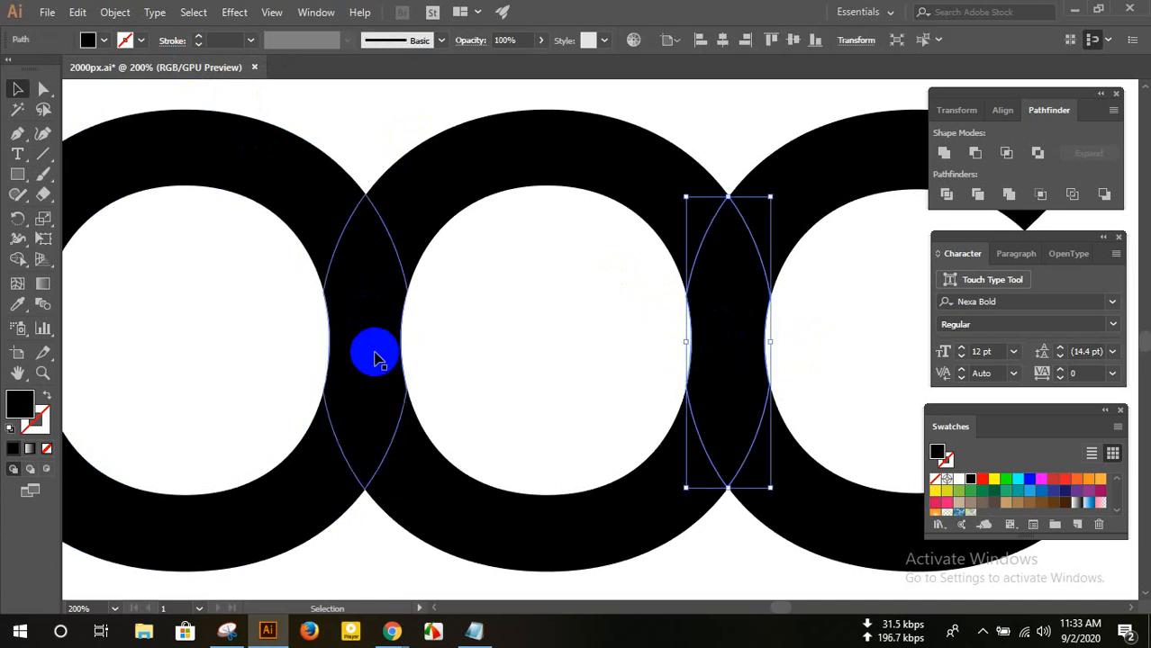
pyautogui.keyDown('shift'); pyautogui.click(374, 353); pyautogui.keyUp('shift')
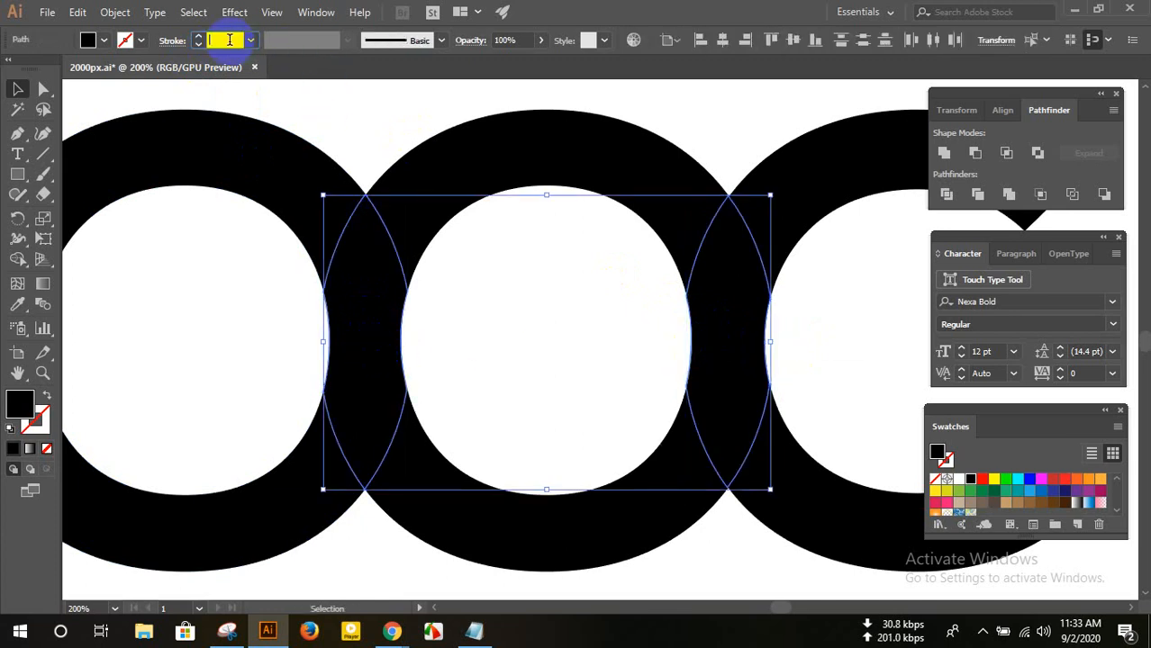
pyautogui.scroll(20, 229, 40)
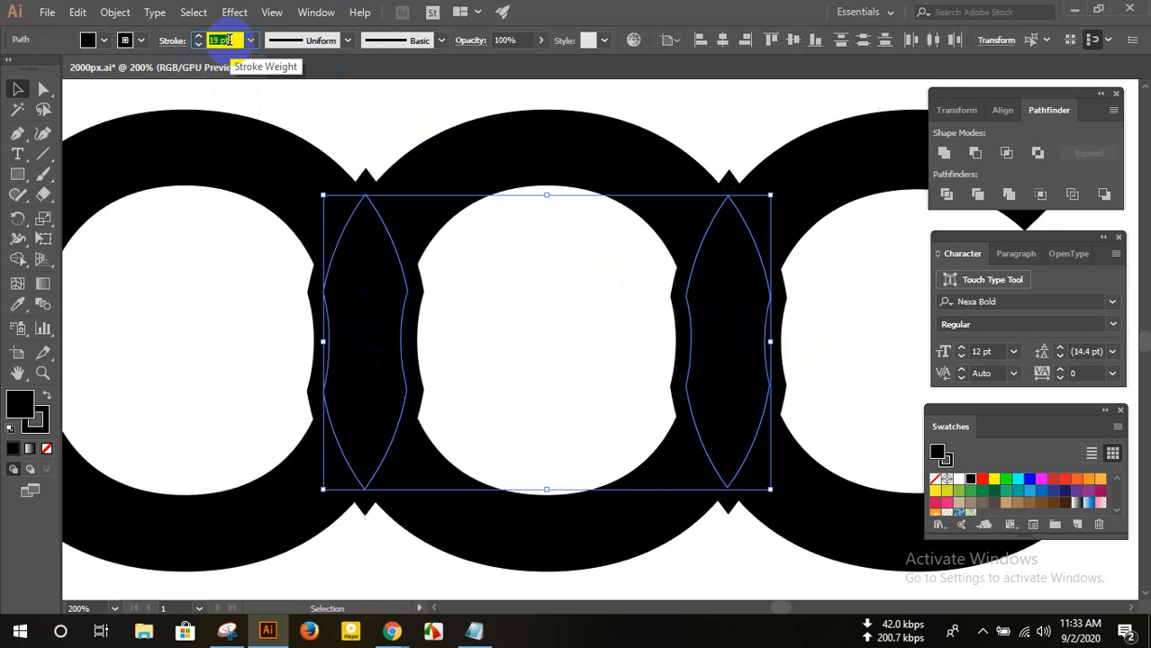
pyautogui.scroll(6, 229, 39)
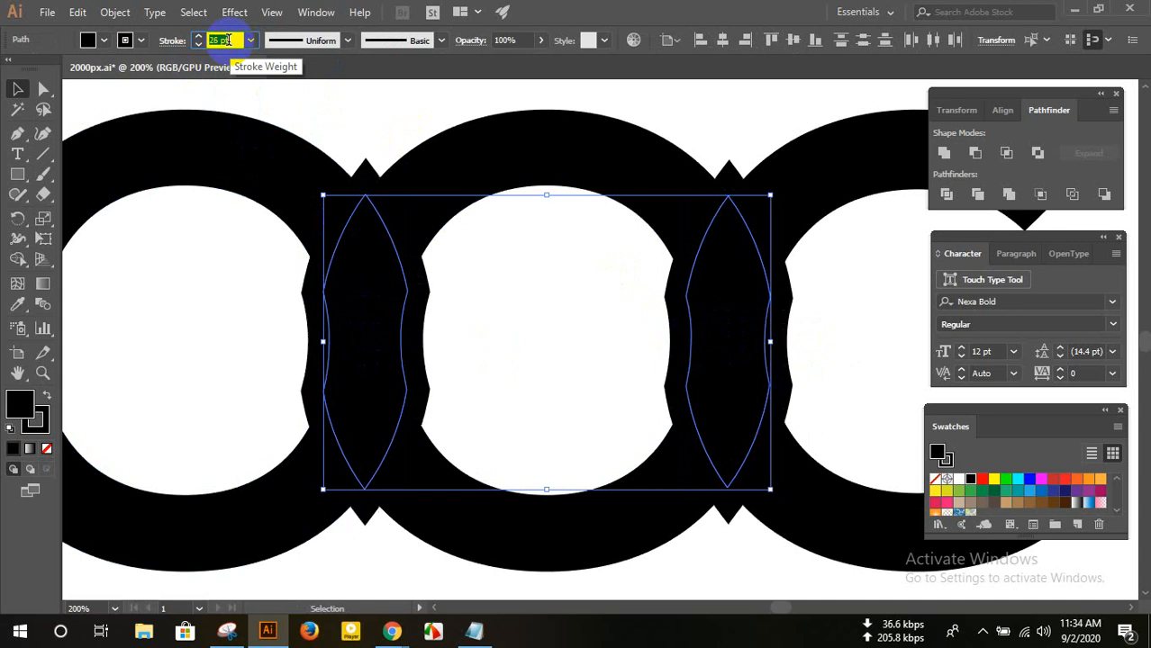
# - Expand the fill and stroke of the two overlap pieces
pyautogui.click(114, 15)
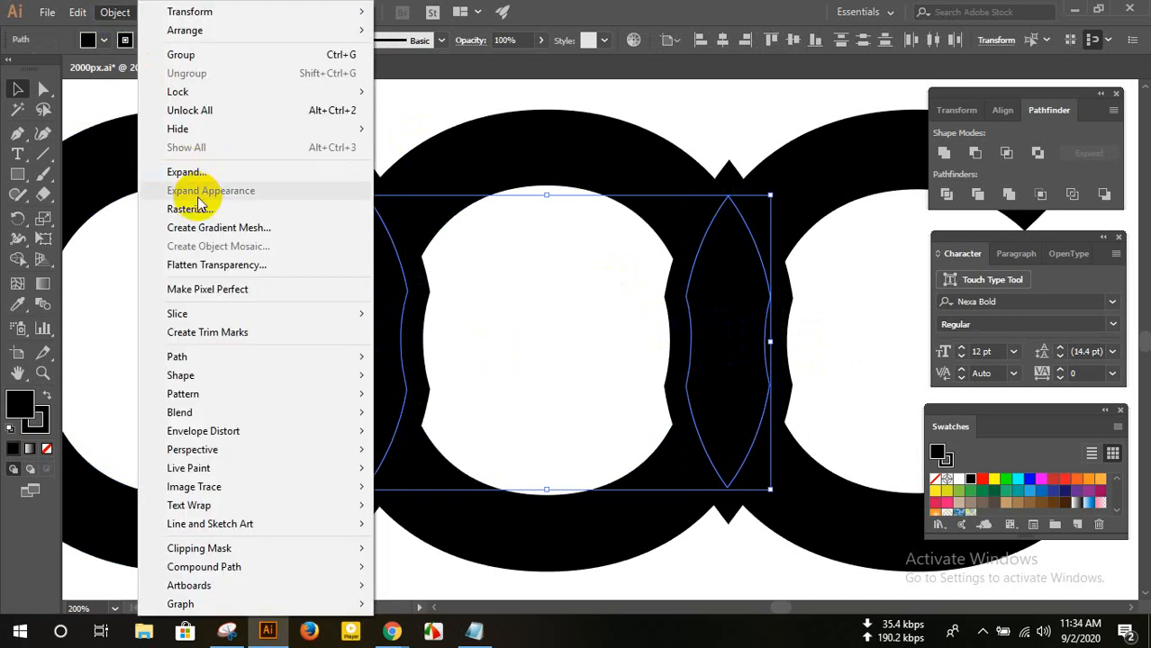
pyautogui.click(131, 165)
pyautogui.click(527, 407)
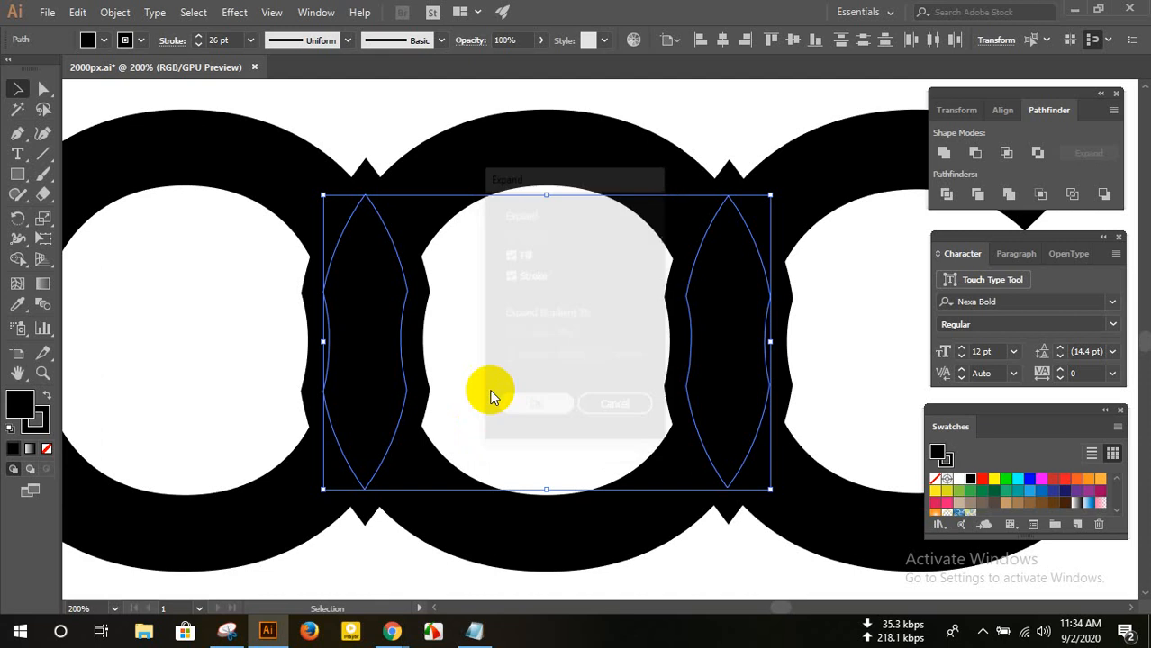
# - Try to divide the letters and both overlap pieces with Pathfinder, and group the selected artwork
pyautogui.click(485, 340)
pyautogui.scroll(-1, 484, 340)
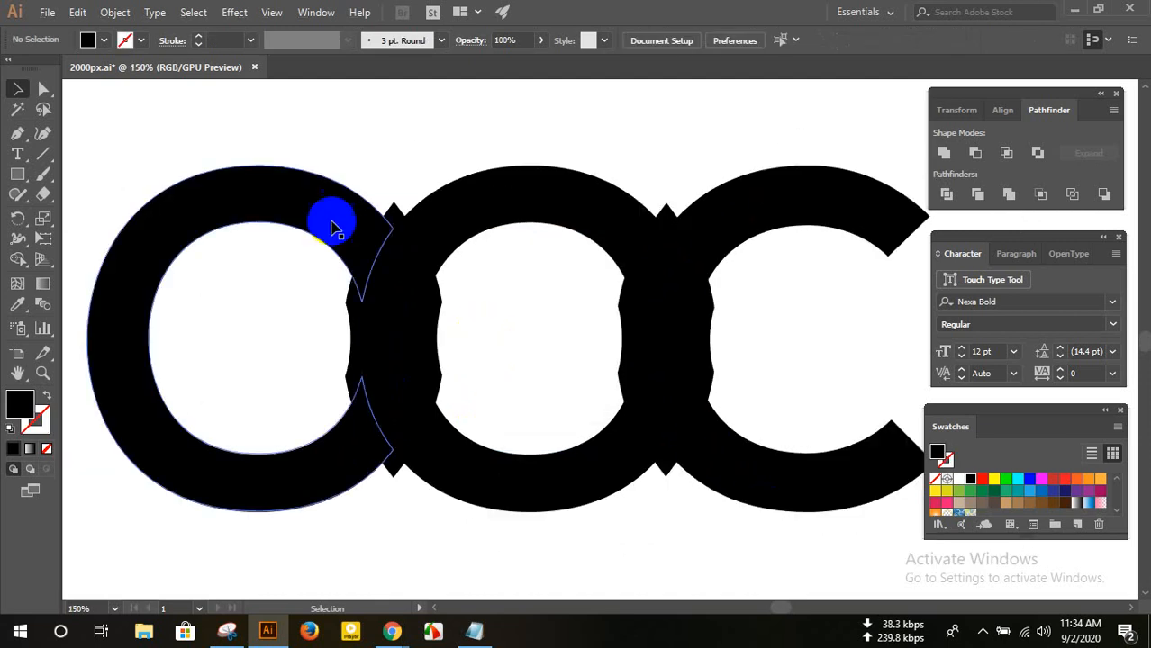
pyautogui.moveTo(212, 145); pyautogui.dragTo(783, 478)
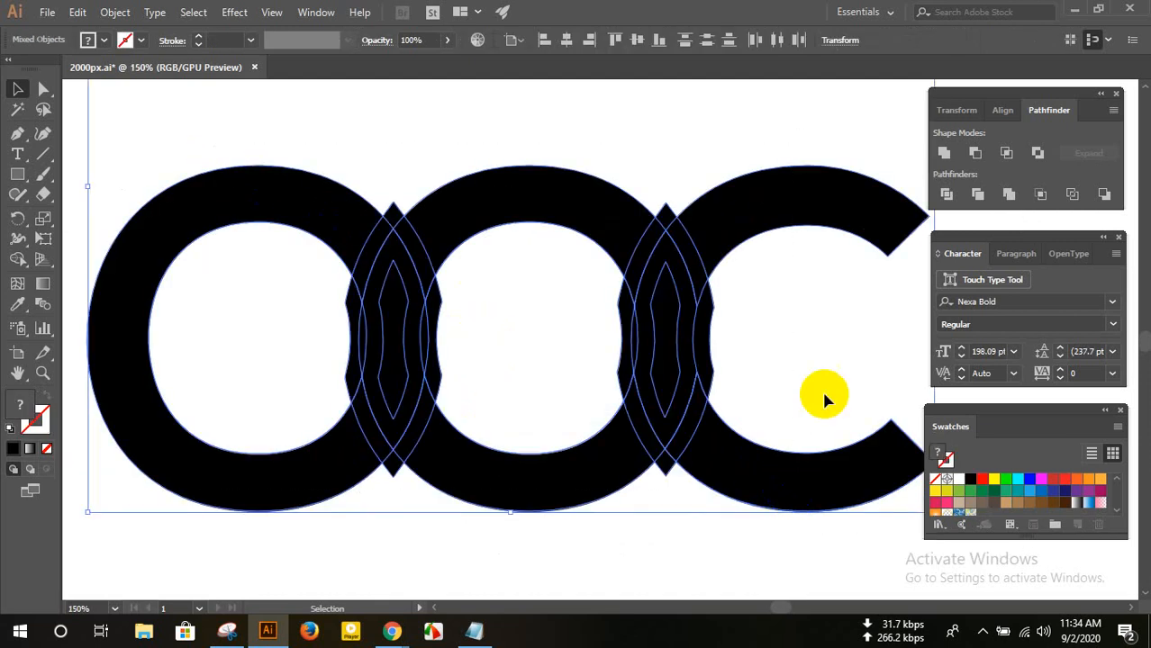
pyautogui.click(947, 195)
pyautogui.rightClick(608, 261)
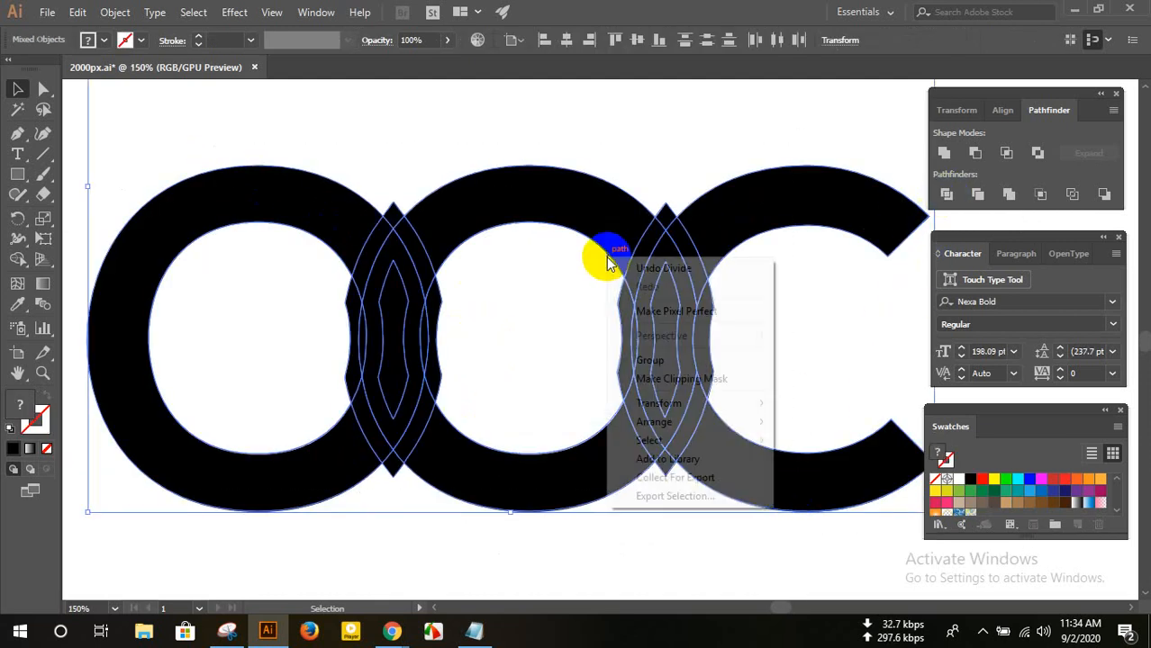
pyautogui.click(667, 364)
pyautogui.click(325, 286)
pyautogui.click(362, 270)
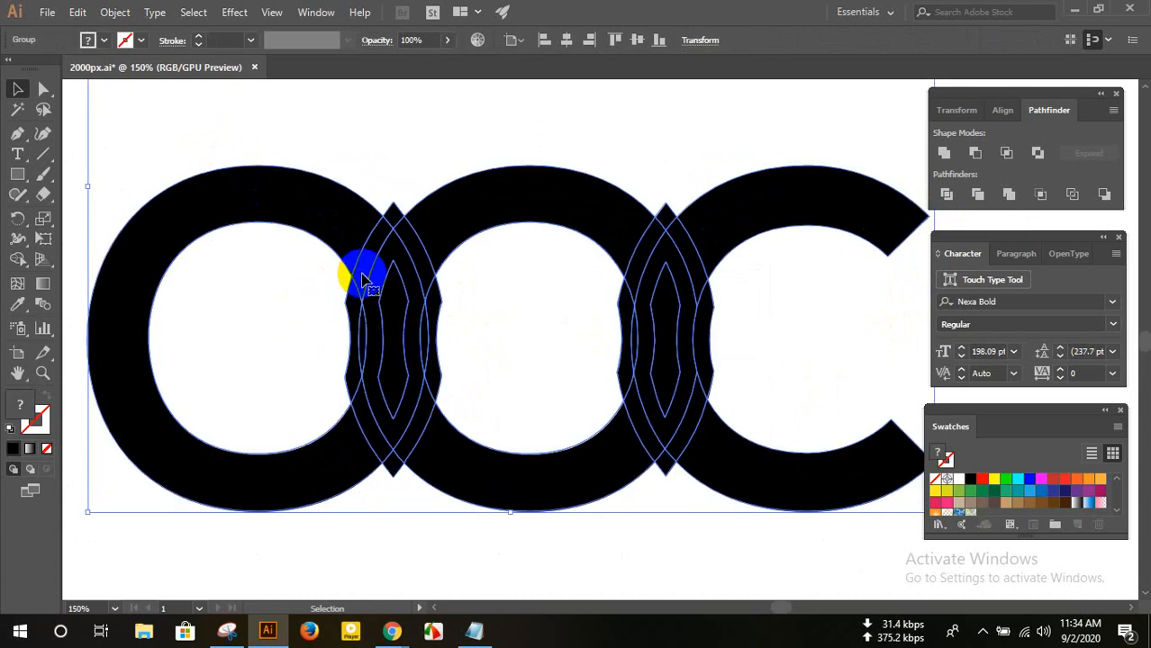
# - Ungroup the grouped lettering and test whether the individual parts can be selected
pyautogui.rightClick(363, 279)
pyautogui.click(399, 393)
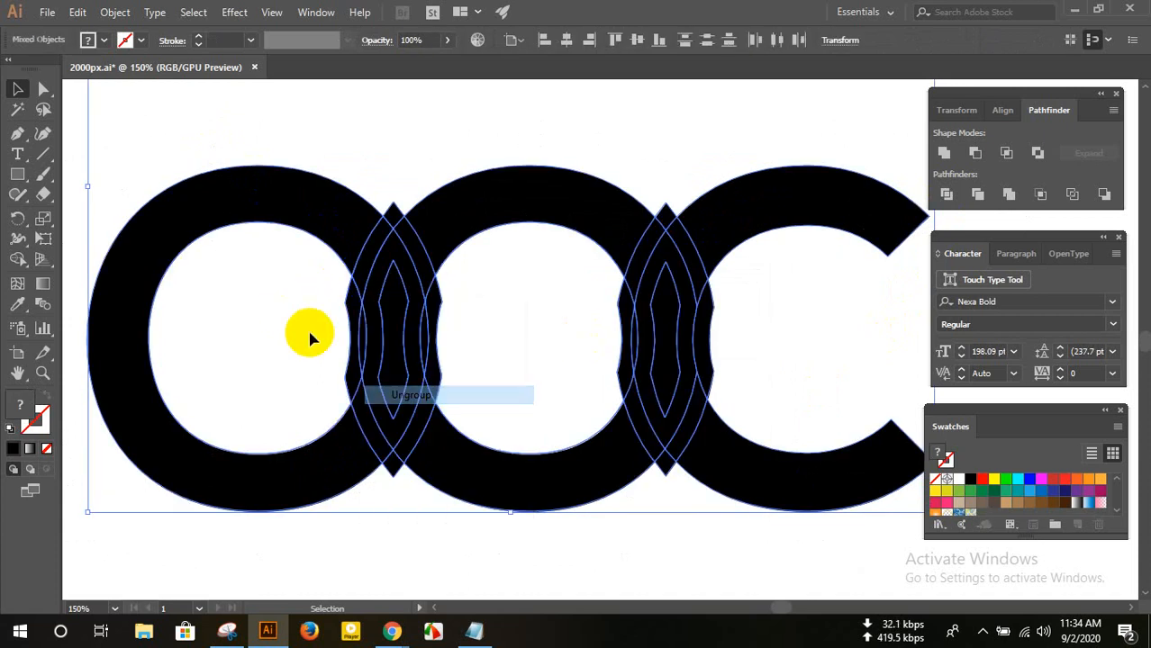
pyautogui.click(311, 336)
pyautogui.click(357, 275)
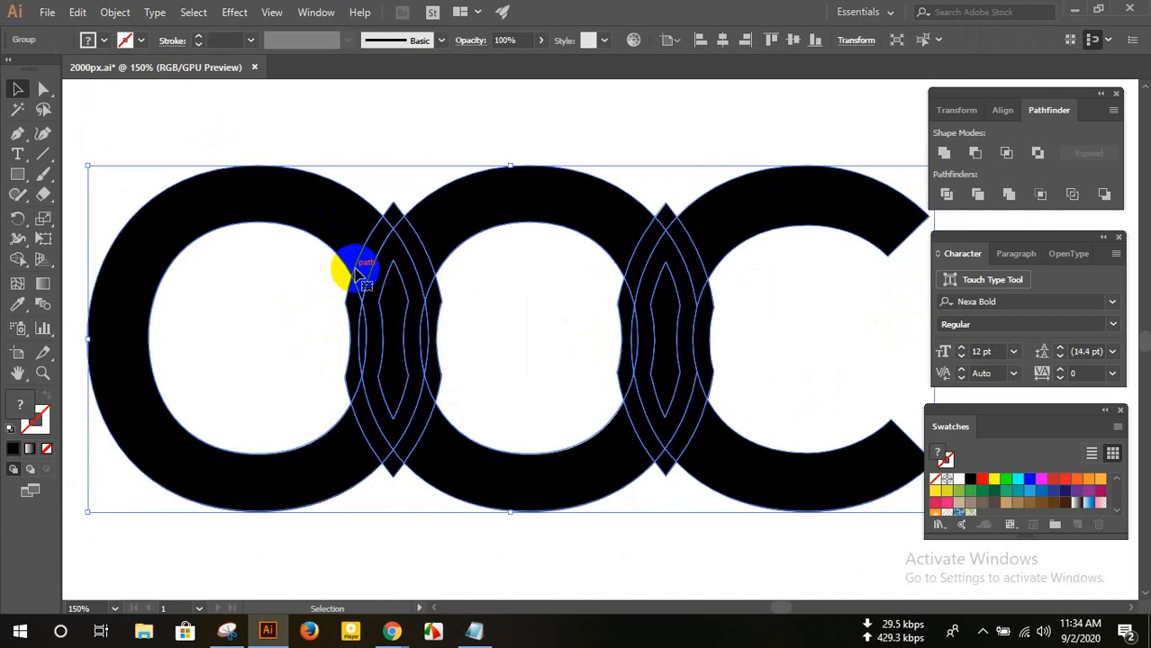
pyautogui.click(317, 144)
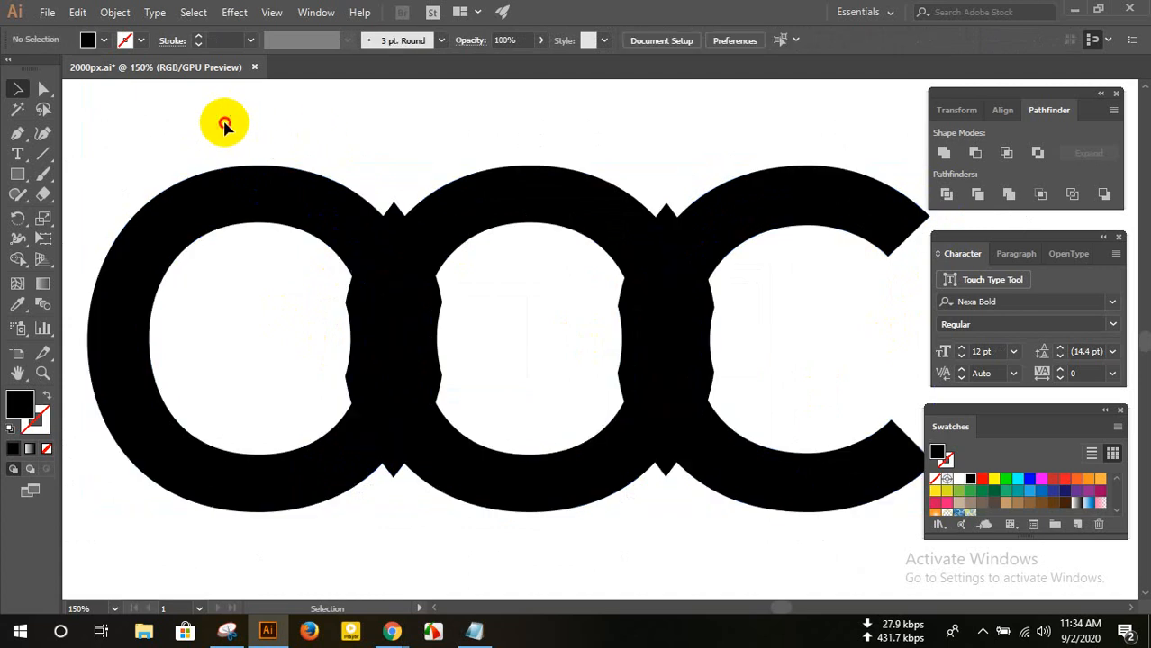
# - Repeat the Pathfinder Divide on the letters and overlap pieces and select the result
pyautogui.moveTo(226, 121); pyautogui.dragTo(804, 488)
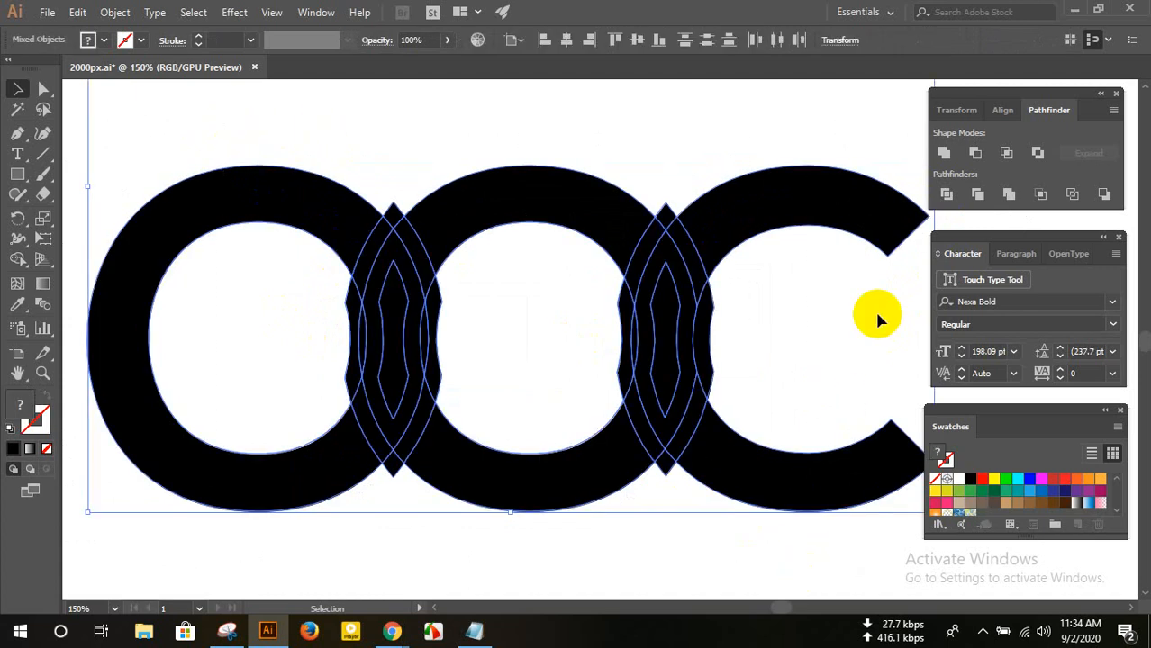
pyautogui.click(945, 194)
pyautogui.rightClick(411, 241)
pyautogui.click(456, 339)
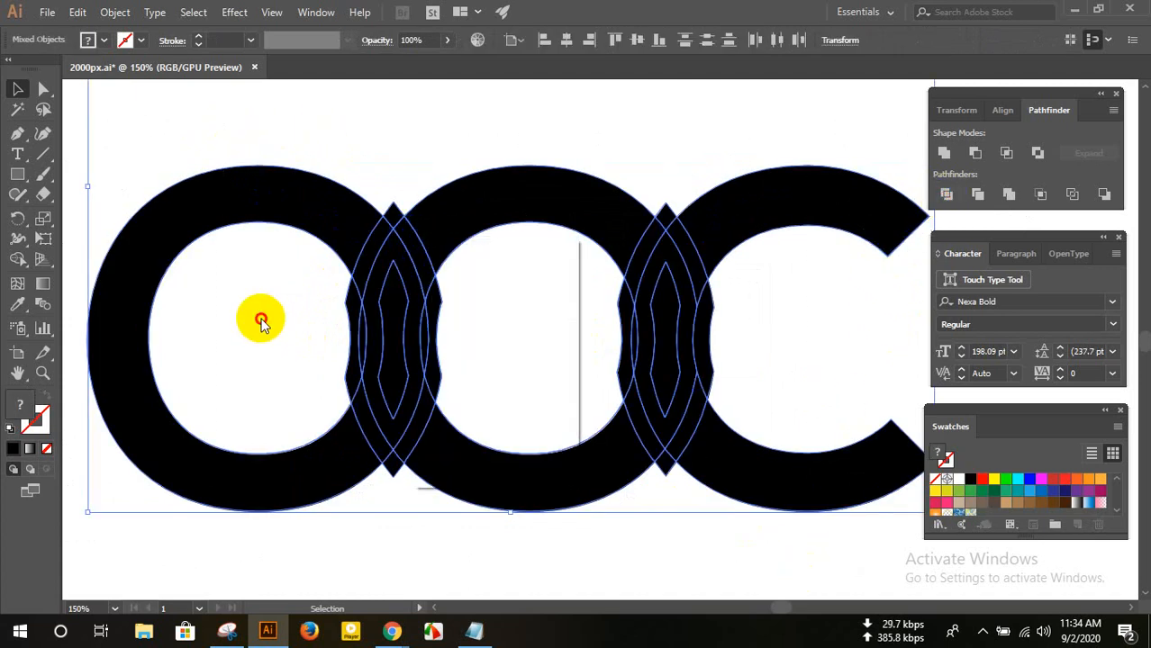
pyautogui.click(261, 322)
pyautogui.click(361, 285)
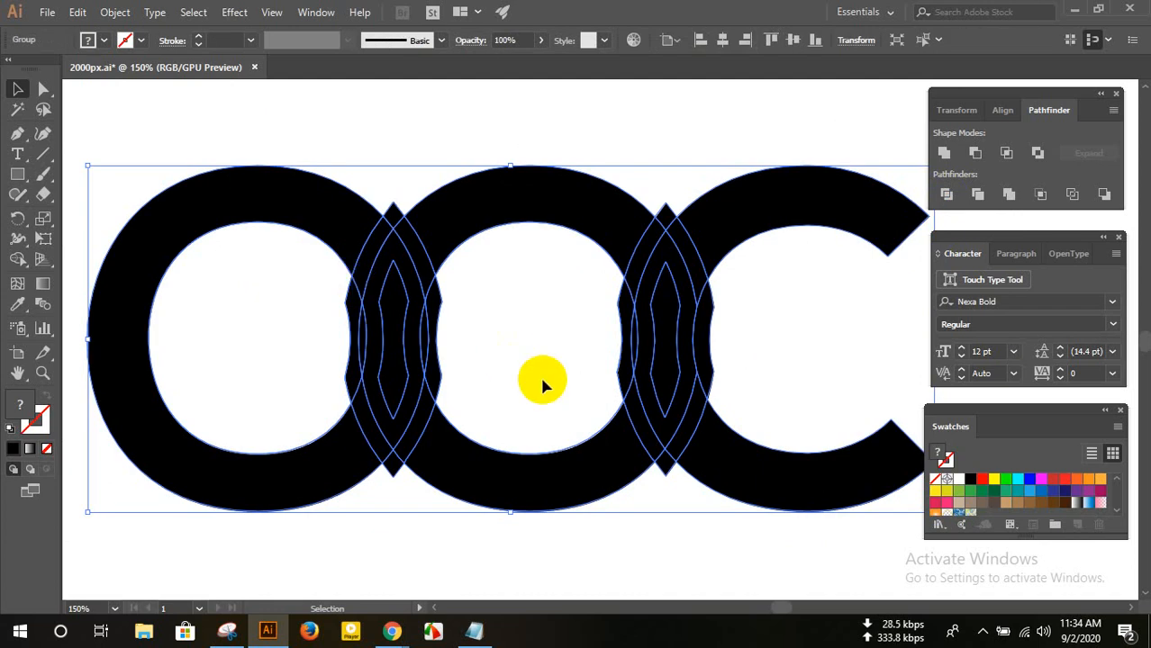
# - Undo back to the unexpanded overlap pieces with a 25 pt stroke, and expand their fill and stroke
pyautogui.press('a')
pyautogui.hotkey('ctrl', 'z')
pyautogui.hotkey('ctrl', 'z')
pyautogui.hotkey('ctrl', 'z')
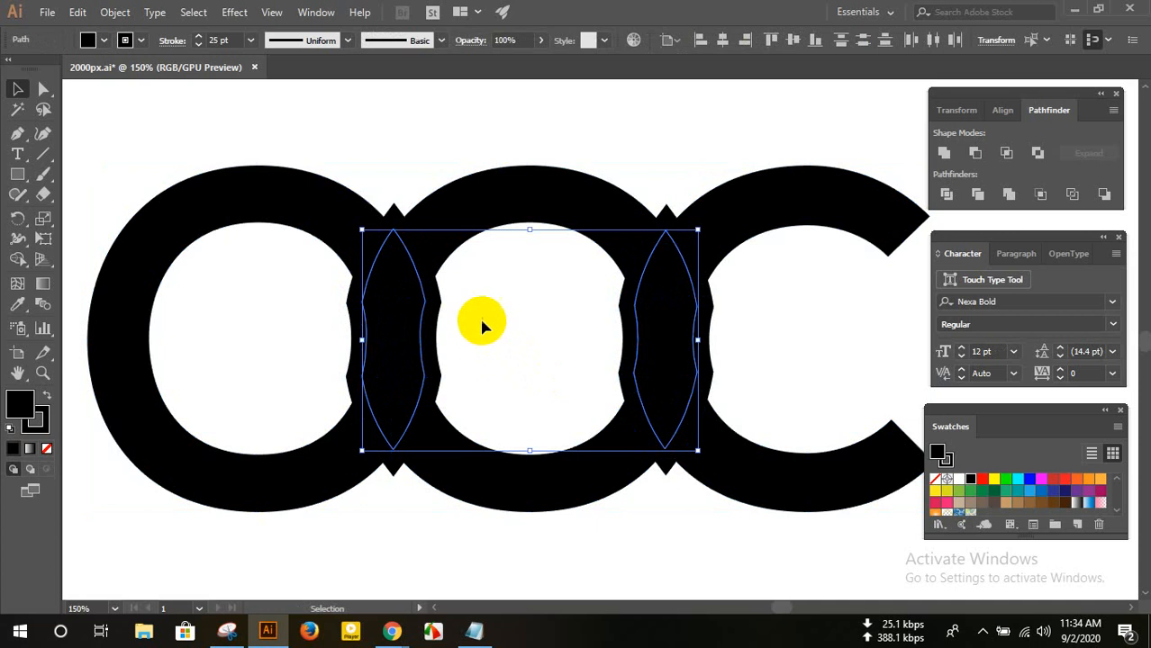
pyautogui.click(126, 41)
pyautogui.click(114, 13)
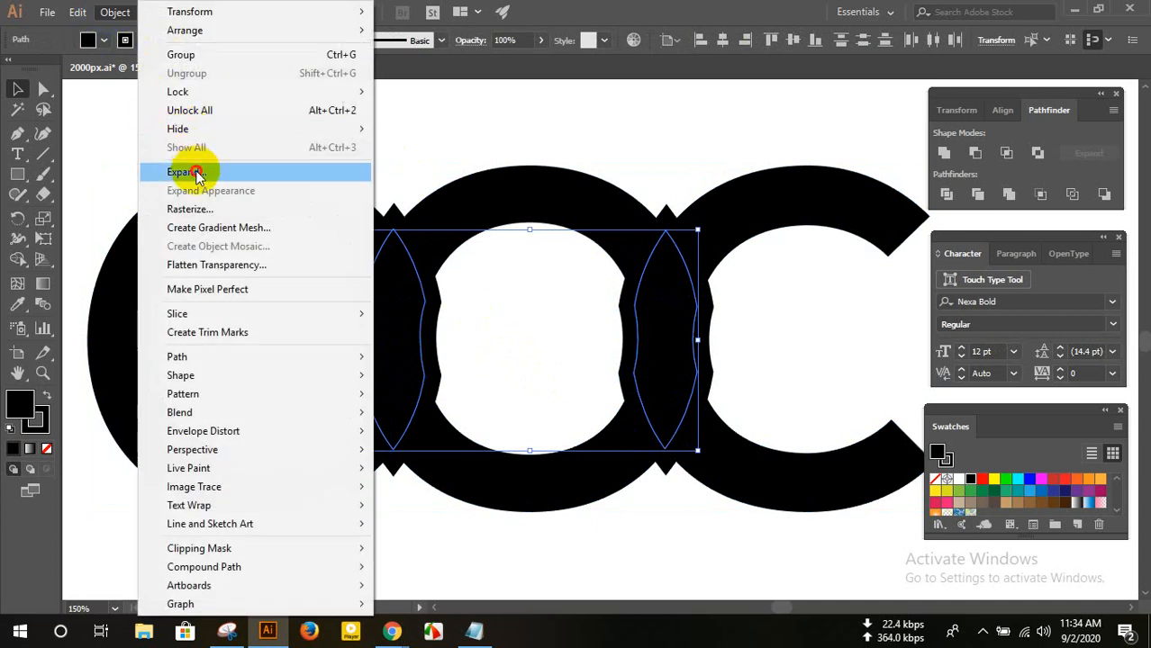
pyautogui.click(180, 169)
pyautogui.click(533, 407)
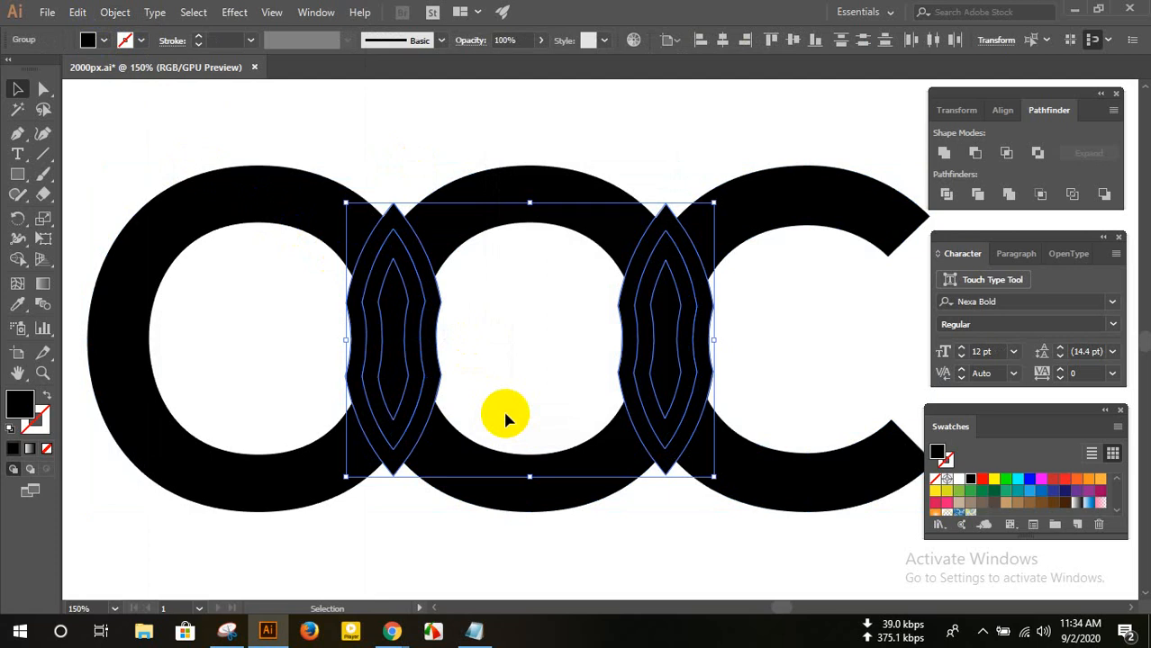
pyautogui.click(506, 387)
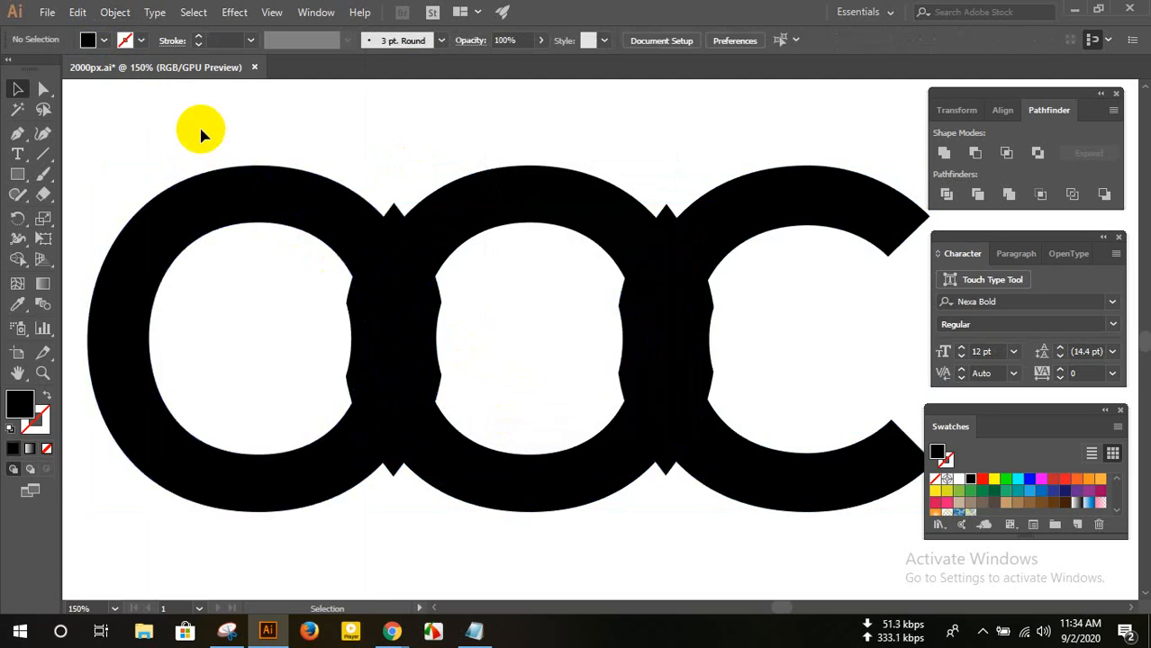
# - Divide the letters and the expanded overlap pieces with Pathfinder
pyautogui.moveTo(200, 132); pyautogui.dragTo(642, 428)
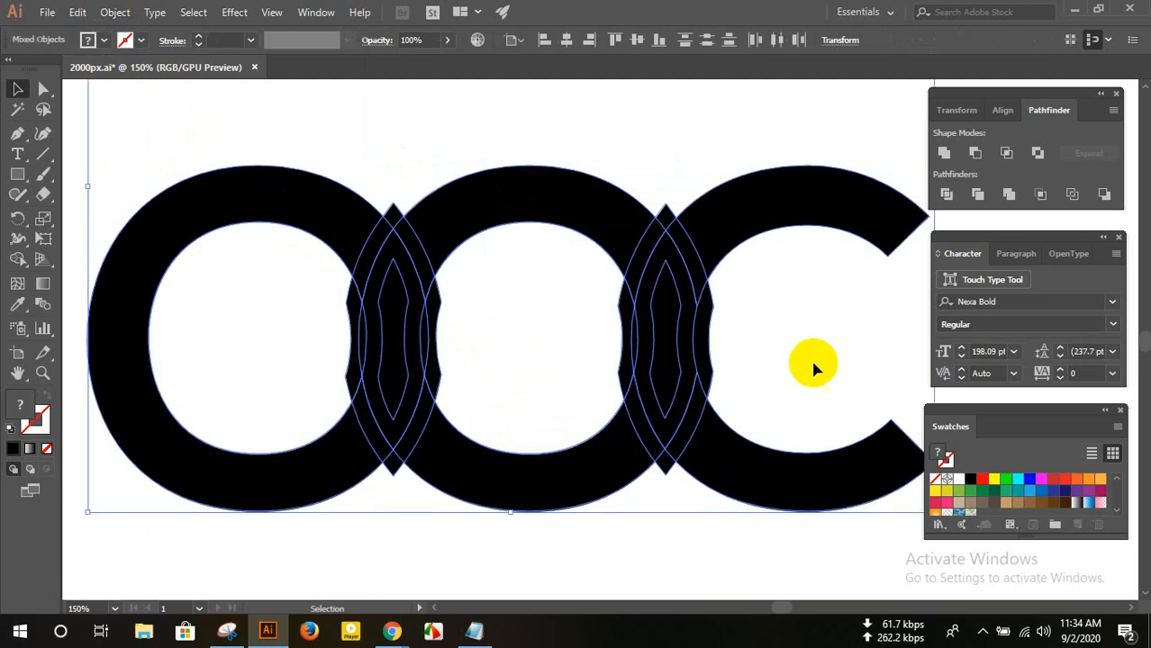
pyautogui.click(945, 194)
pyautogui.rightClick(388, 233)
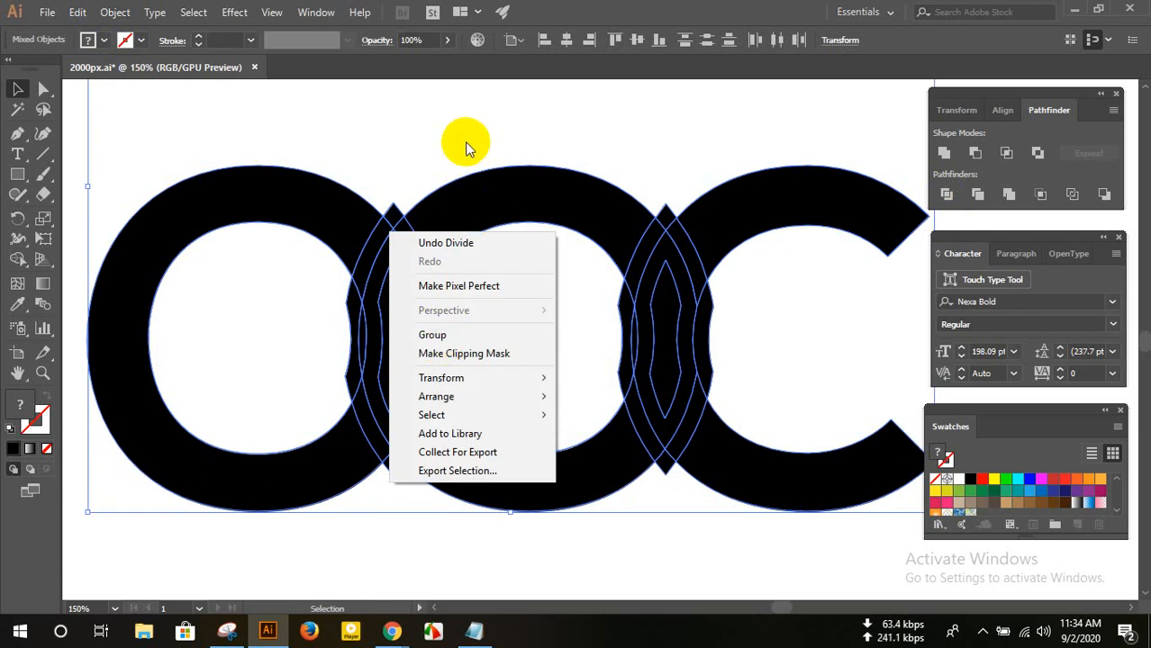
pyautogui.press('Escape')
pyautogui.scroll(-2, 522, 346)
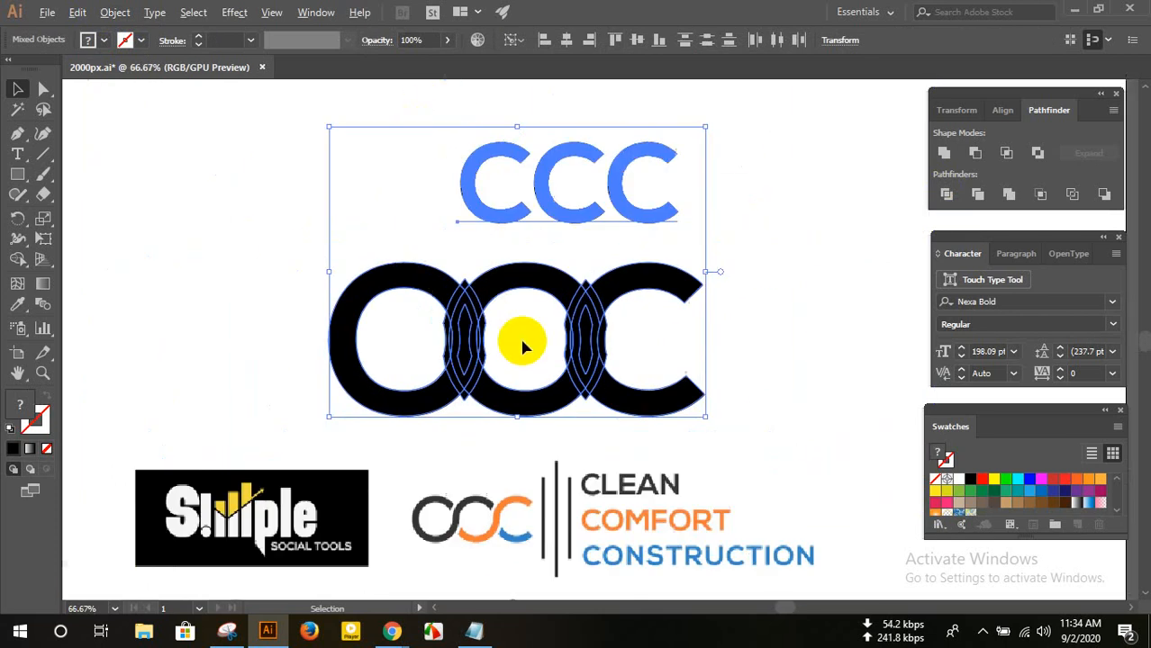
pyautogui.click(522, 346)
# - Move the CCC text up and away from the interlinked lettering
pyautogui.scroll(2, 540, 324)
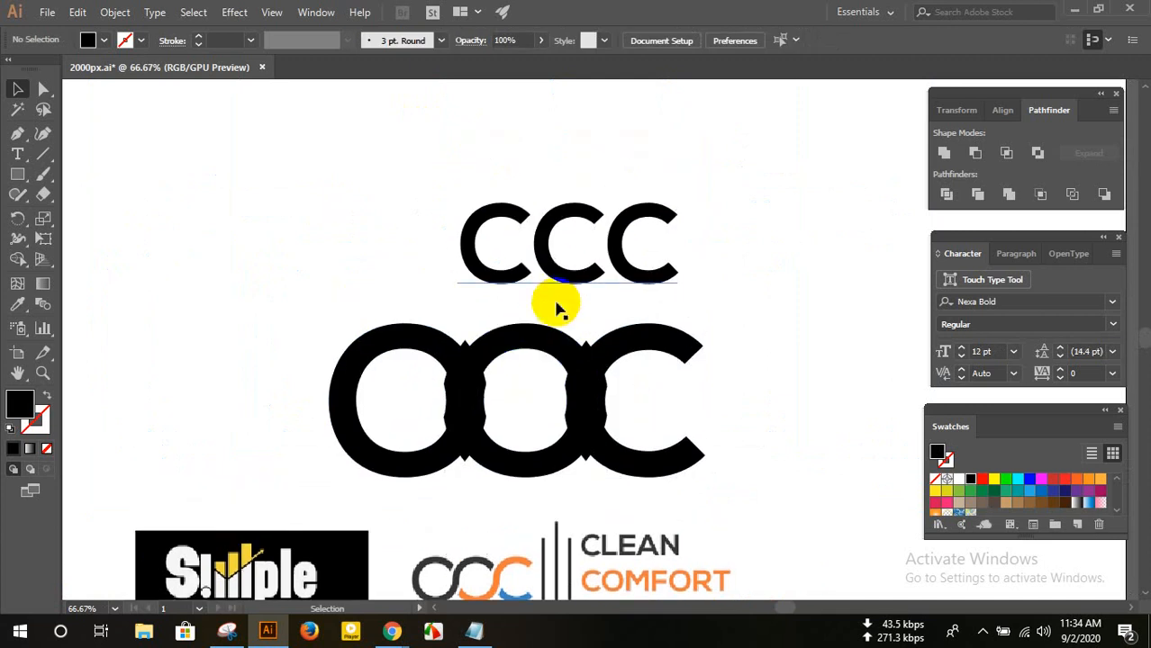
pyautogui.moveTo(558, 279); pyautogui.dragTo(486, 109)
pyautogui.click(450, 220)
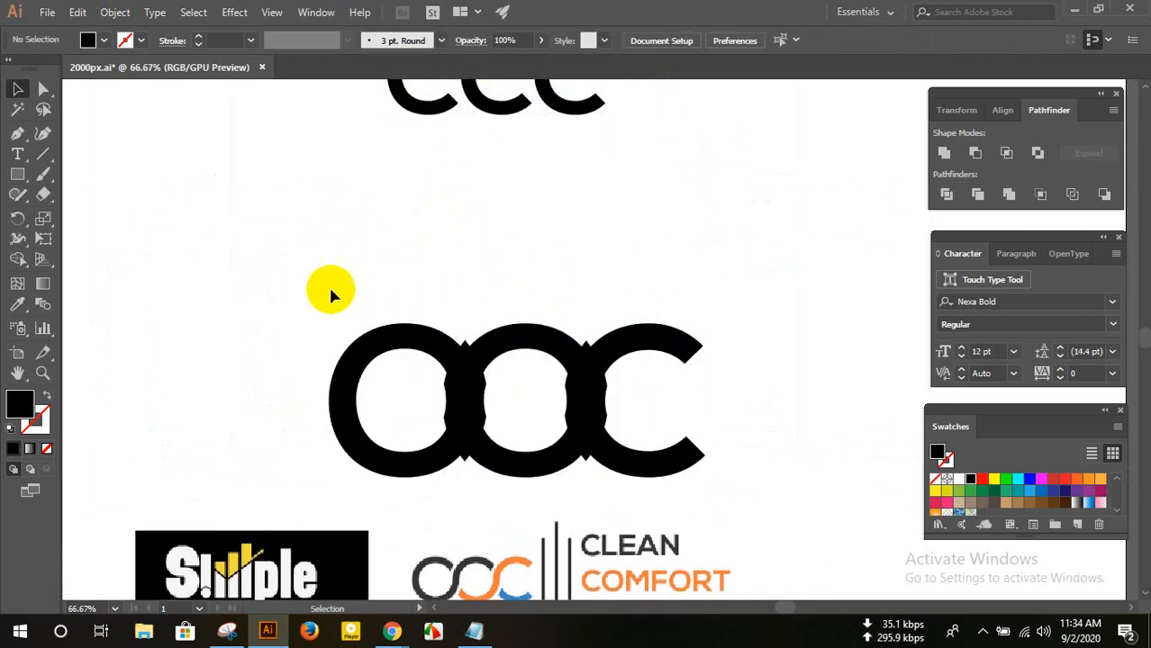
# - Ungroup the divided OOC lettering so its pieces can be selected individually
pyautogui.moveTo(328, 285); pyautogui.dragTo(667, 491)
pyautogui.scroll(-2, 685, 513)
pyautogui.rightClick(458, 317)
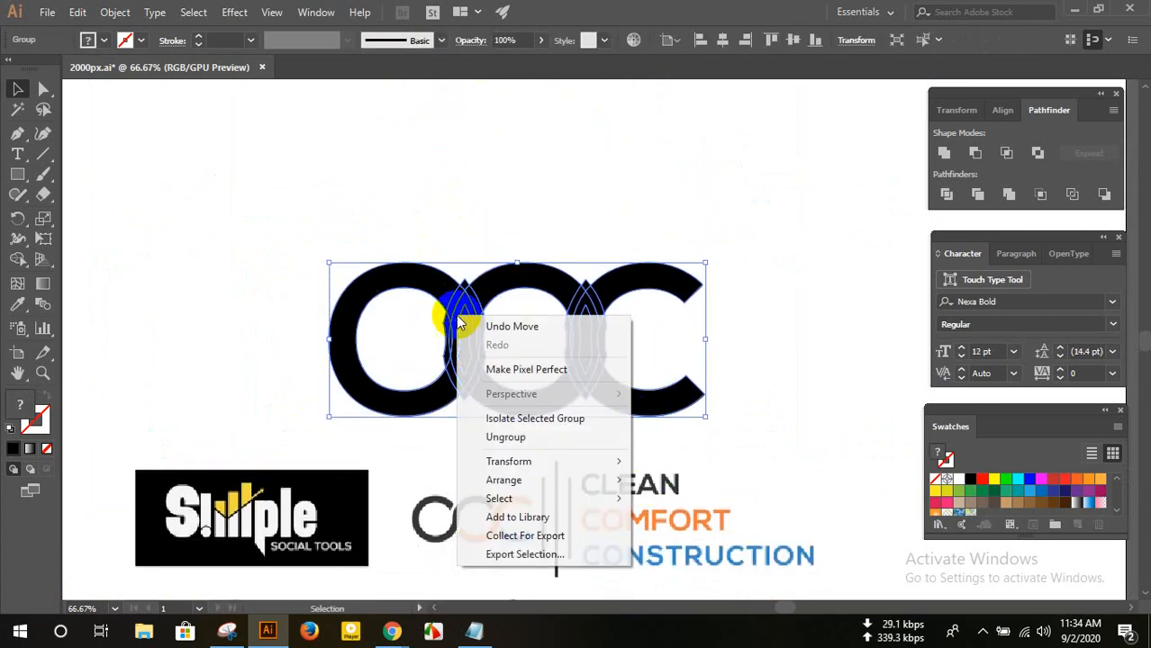
pyautogui.click(487, 437)
pyautogui.click(462, 333)
# - Delete the surplus outline pieces around the first overlap, opening narrow gaps at its upper-left and lower-right sides
pyautogui.scroll(3, 462, 342)
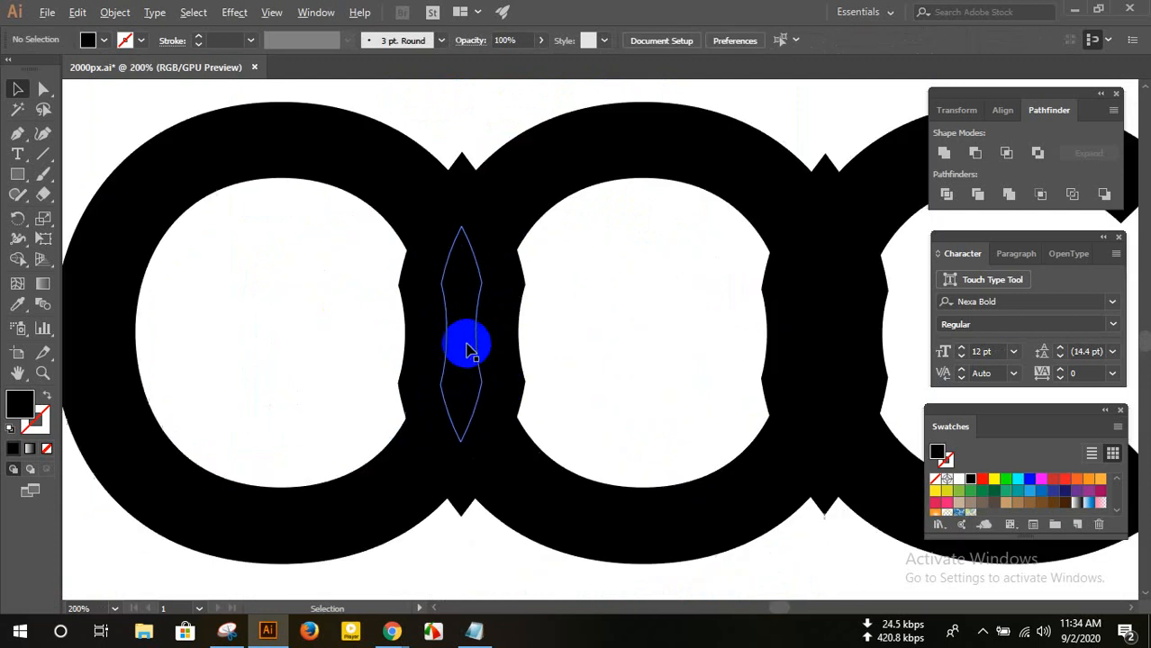
pyautogui.moveTo(414, 293)
pyautogui.mouseDown()
pyautogui.moveTo(418, 244)
pyautogui.moveTo(430, 251)
pyautogui.moveTo(449, 193)
pyautogui.moveTo(413, 270)
pyautogui.moveTo(520, 345)
pyautogui.moveTo(470, 491)
pyautogui.moveTo(421, 364)
pyautogui.moveTo(509, 378)
pyautogui.moveTo(506, 360)
pyautogui.moveTo(486, 409)
pyautogui.mouseUp()
pyautogui.click(421, 347)
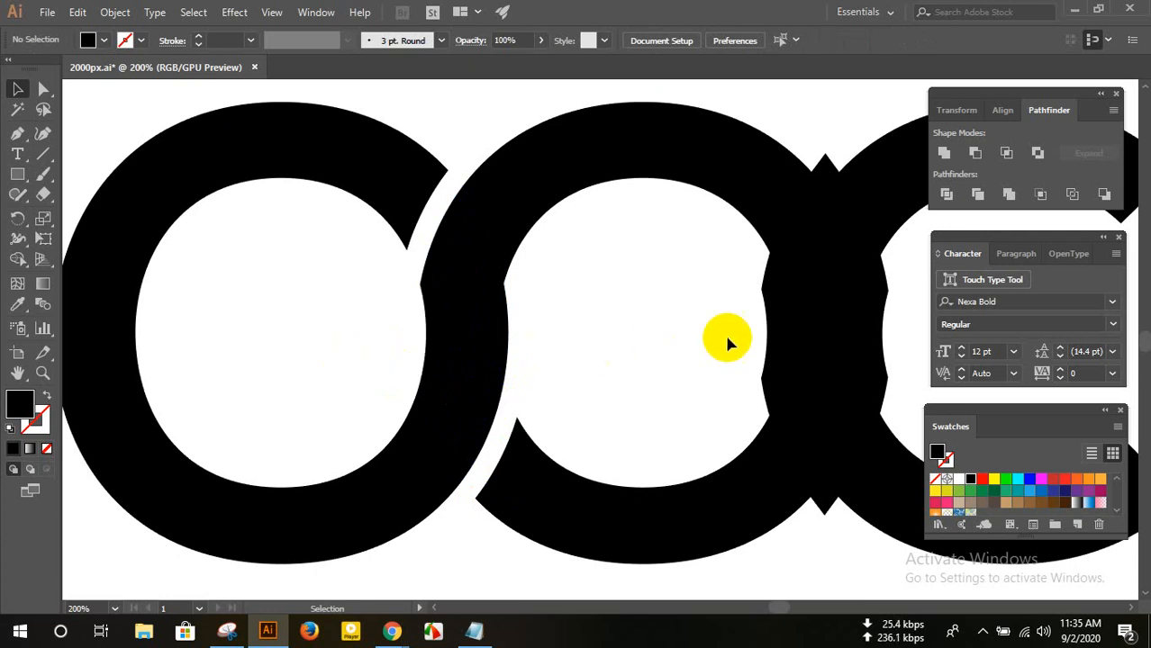
# - Delete the surplus outline pieces around the overlap between the second O and the C, leaving matching narrow gaps
pyautogui.moveTo(769, 330)
pyautogui.mouseDown()
pyautogui.moveTo(814, 196)
pyautogui.moveTo(873, 290)
pyautogui.moveTo(860, 424)
pyautogui.moveTo(826, 509)
pyautogui.mouseUp()
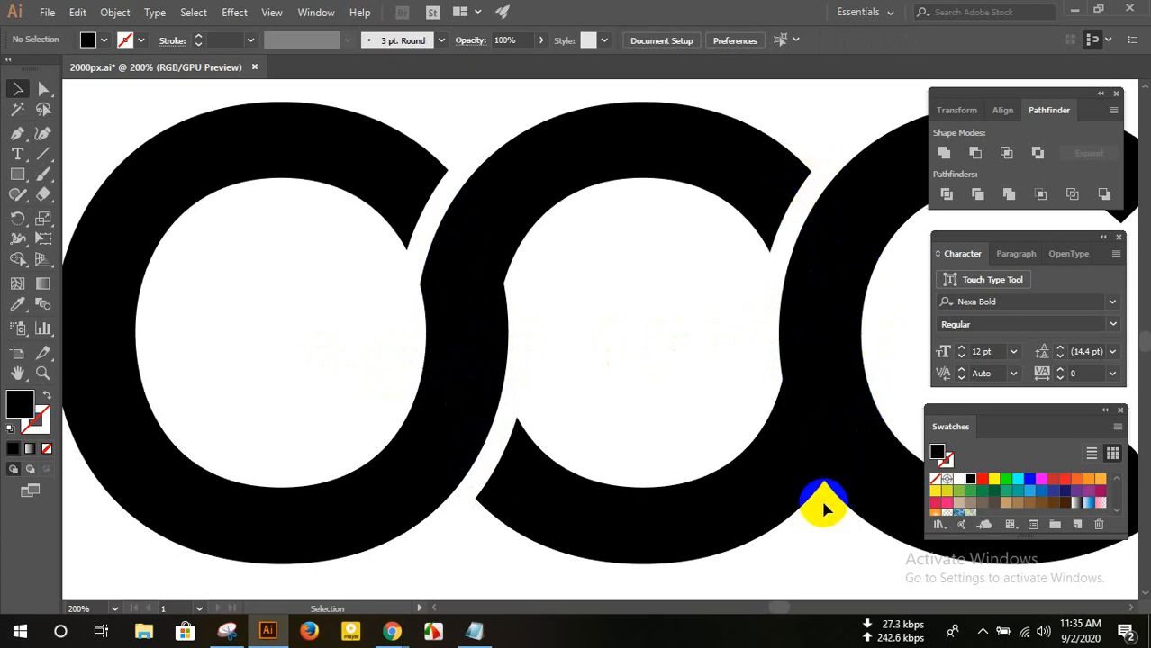
pyautogui.click(853, 454)
pyautogui.press('Delete')
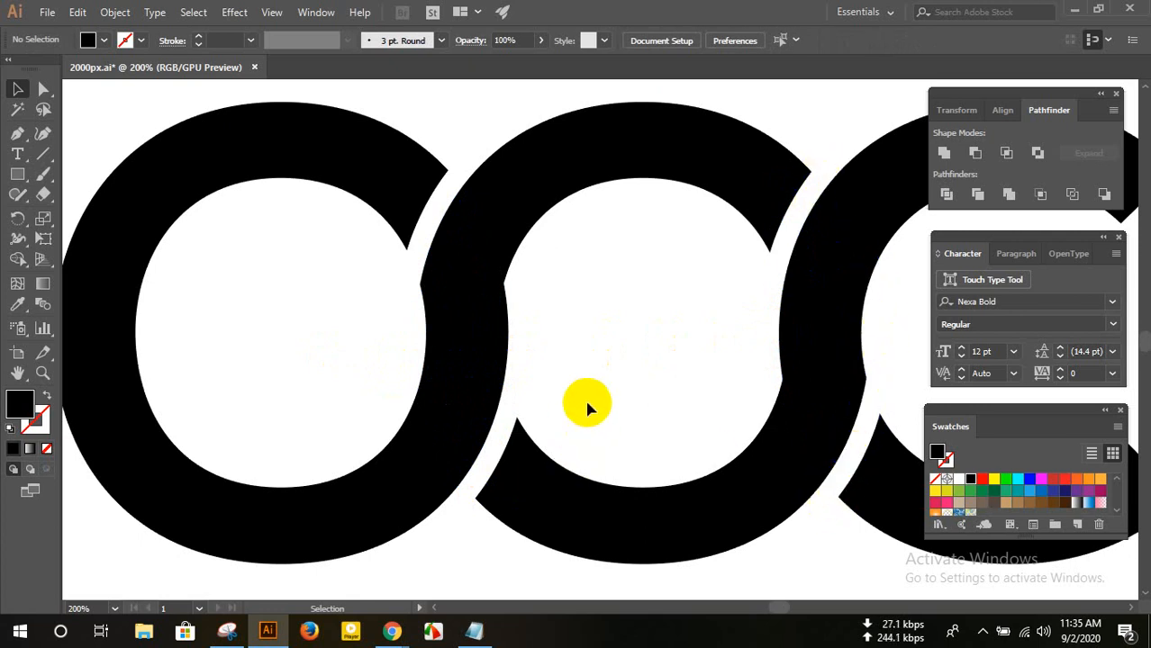
# - Compare the interlinked lettering with the reference Clean Comfort Construction logo
pyautogui.scroll(-3, 586, 408)
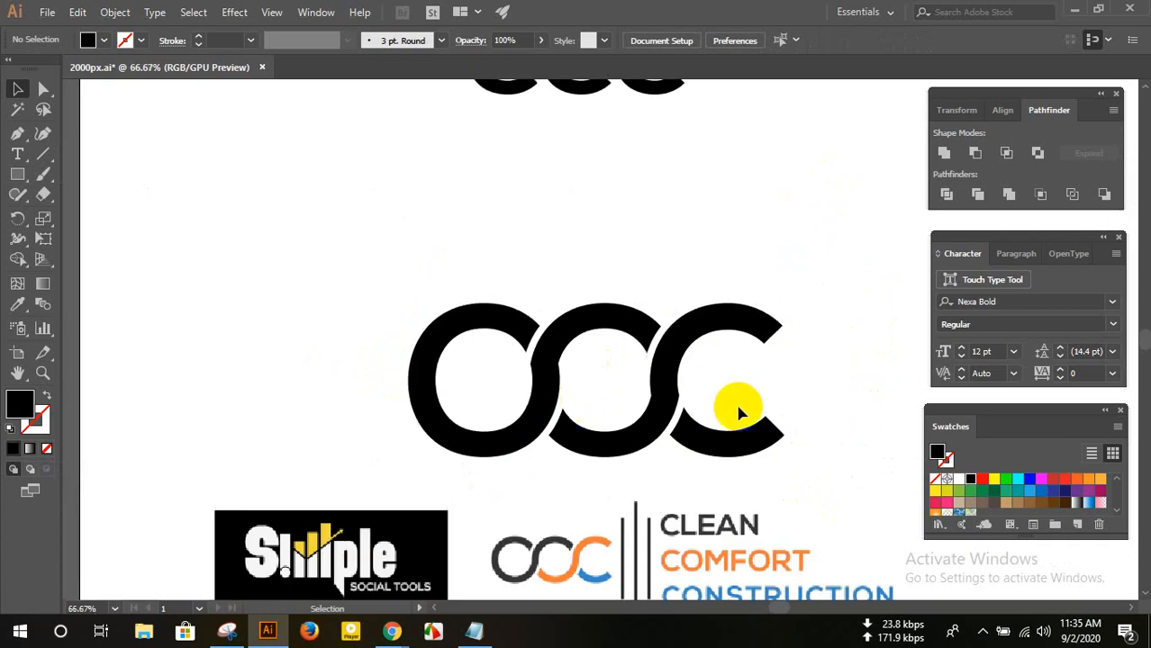
pyautogui.scroll(-1, 734, 405)
pyautogui.scroll(-1, 737, 407)
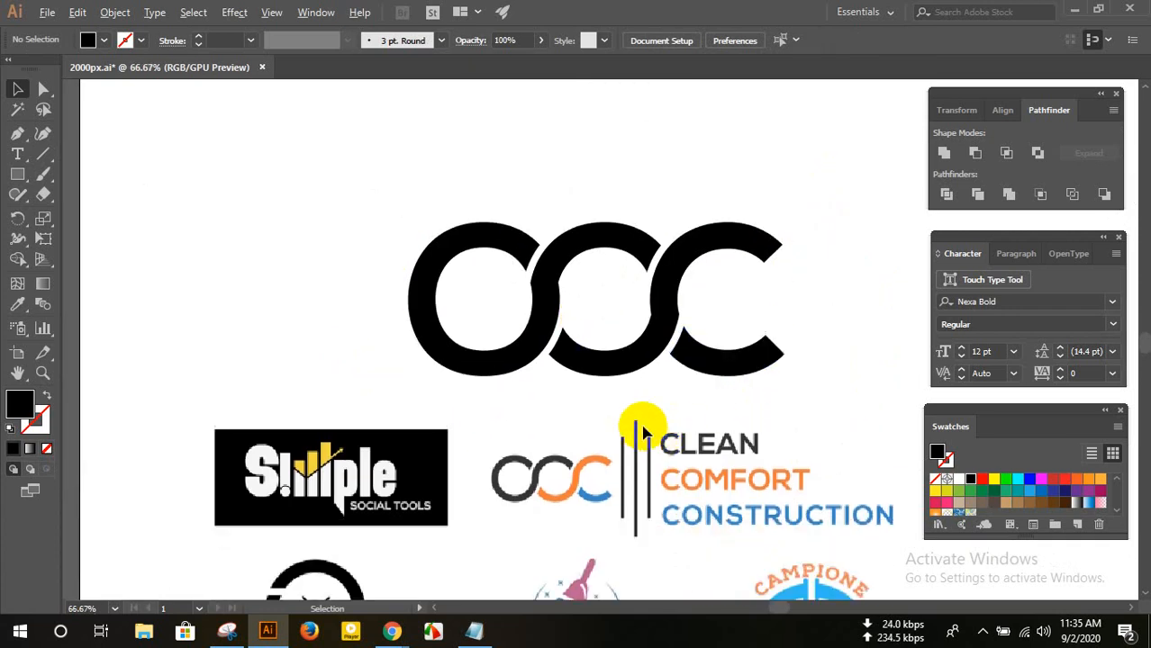
pyautogui.scroll(1, 640, 427)
pyautogui.scroll(1, 592, 387)
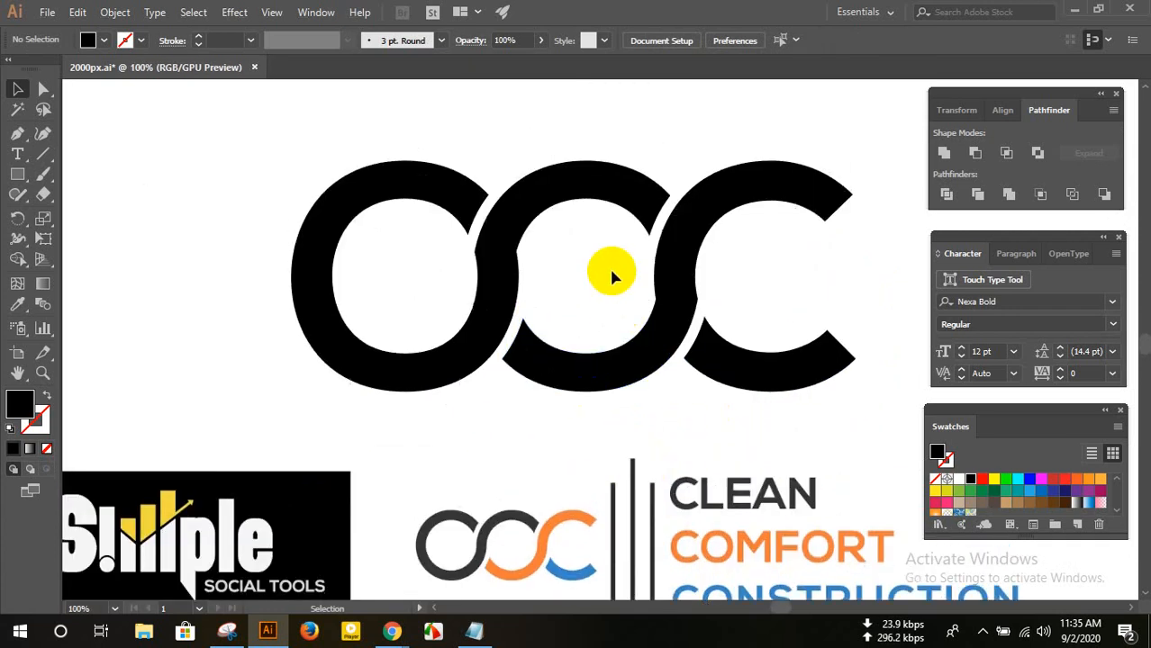
pyautogui.scroll(1, 729, 261)
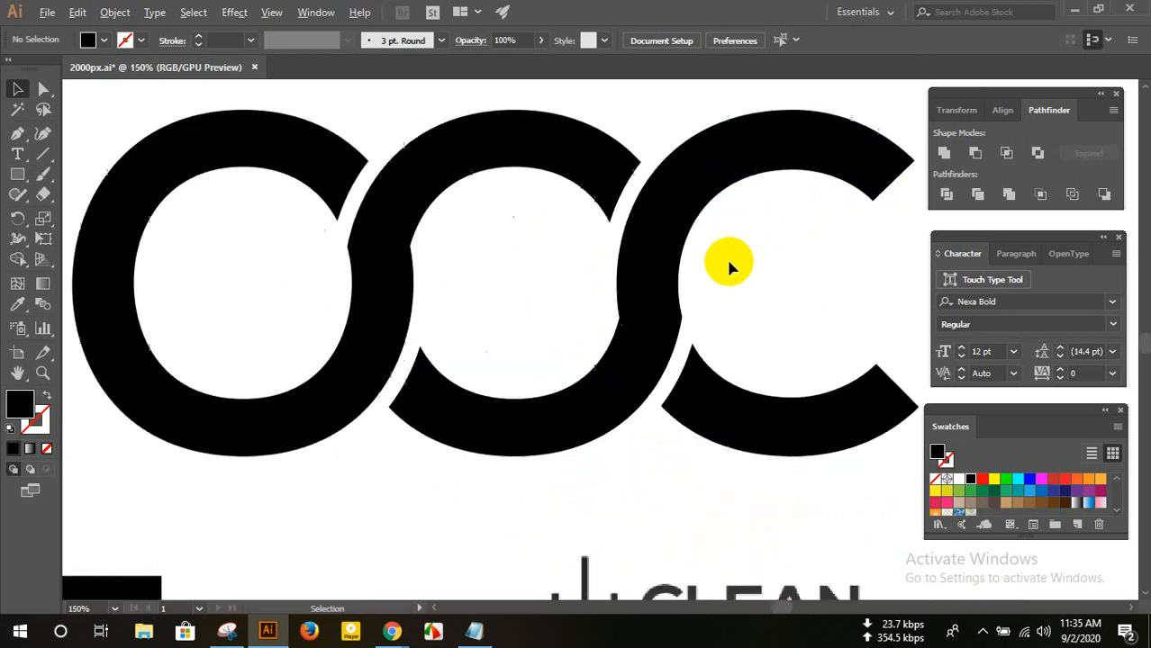
pyautogui.scroll(1, 548, 290)
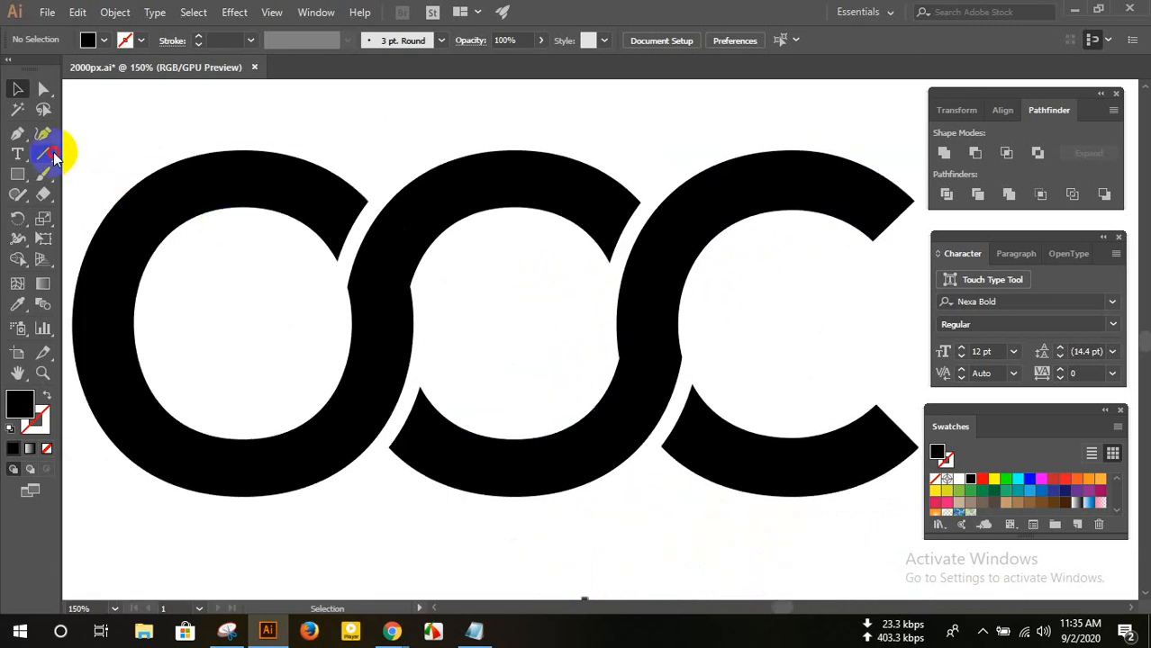
# - Draw a slanted line segment across the upper-right arm of the first O and another across that of the second O
pyautogui.click(52, 155)
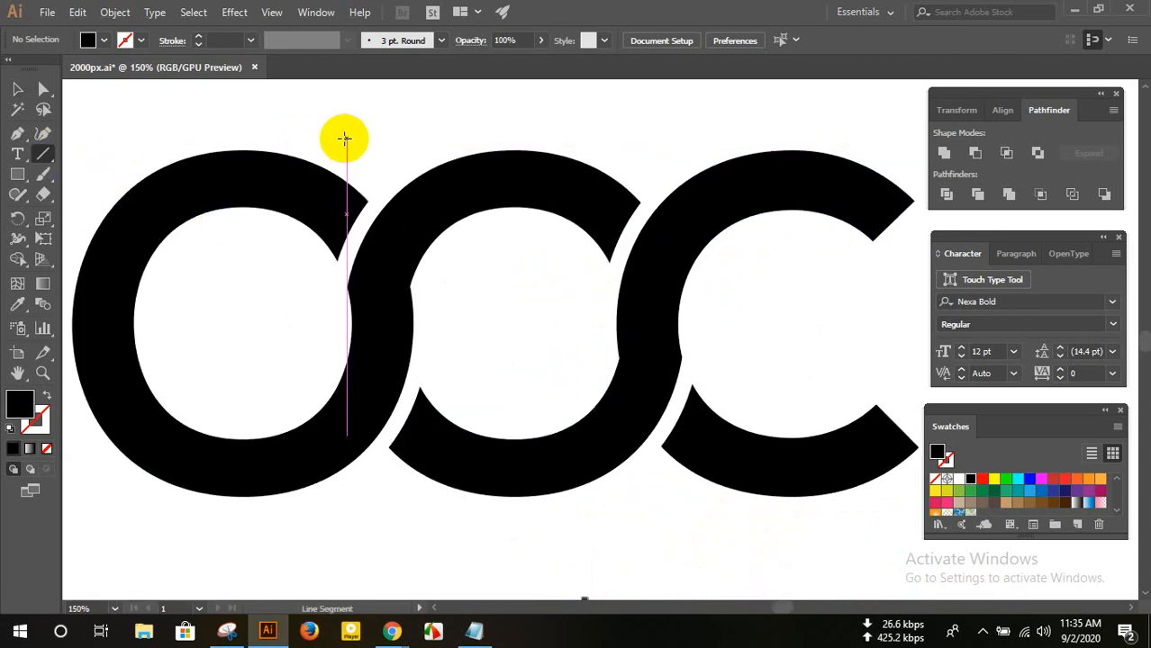
pyautogui.moveTo(344, 138); pyautogui.dragTo(277, 263)
pyautogui.moveTo(615, 140); pyautogui.dragTo(558, 253)
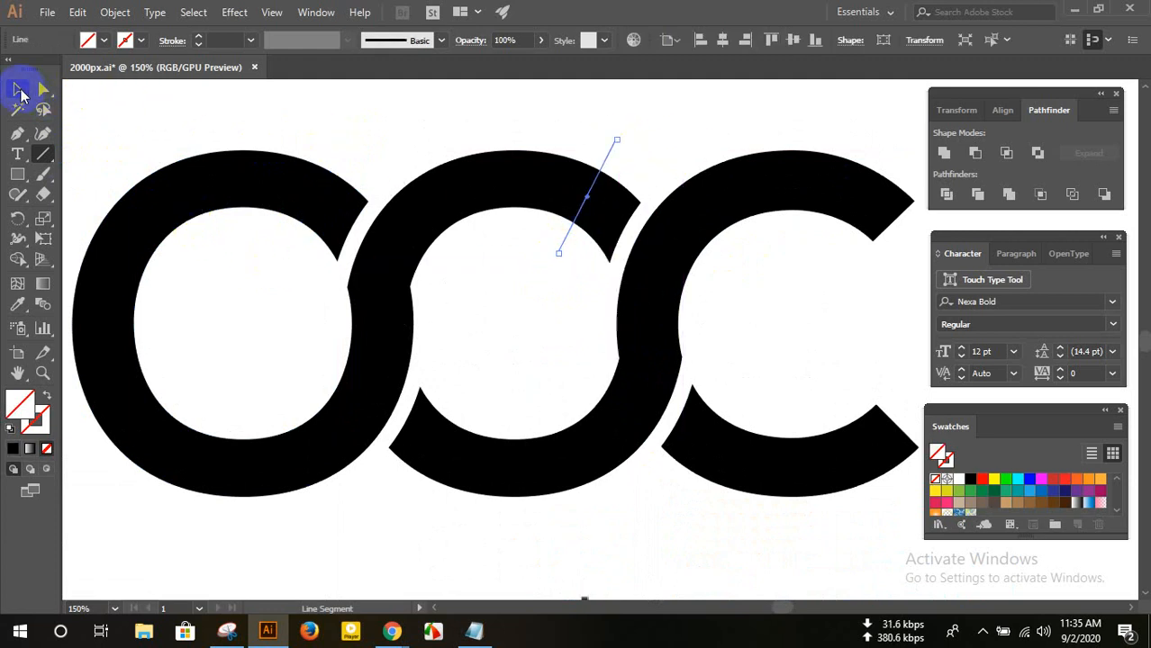
# - Divide the first two letters along the slanted lines with Pathfinder and ungroup the result
pyautogui.click(18, 89)
pyautogui.moveTo(137, 115); pyautogui.dragTo(635, 263)
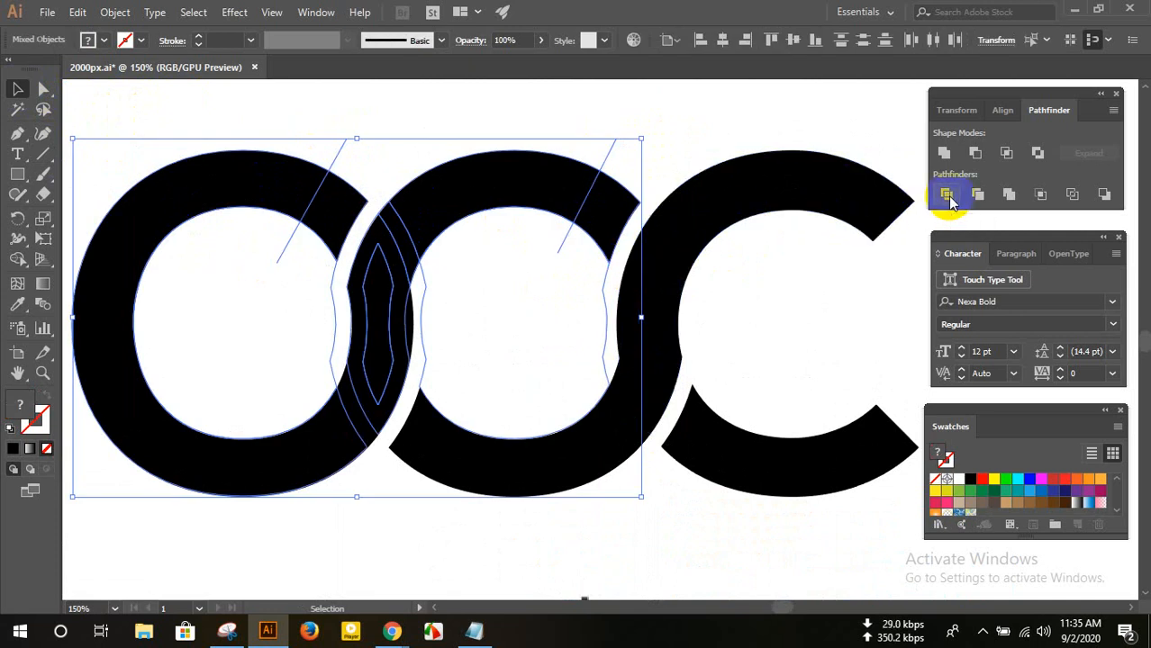
pyautogui.click(947, 197)
pyautogui.rightClick(493, 210)
pyautogui.click(509, 324)
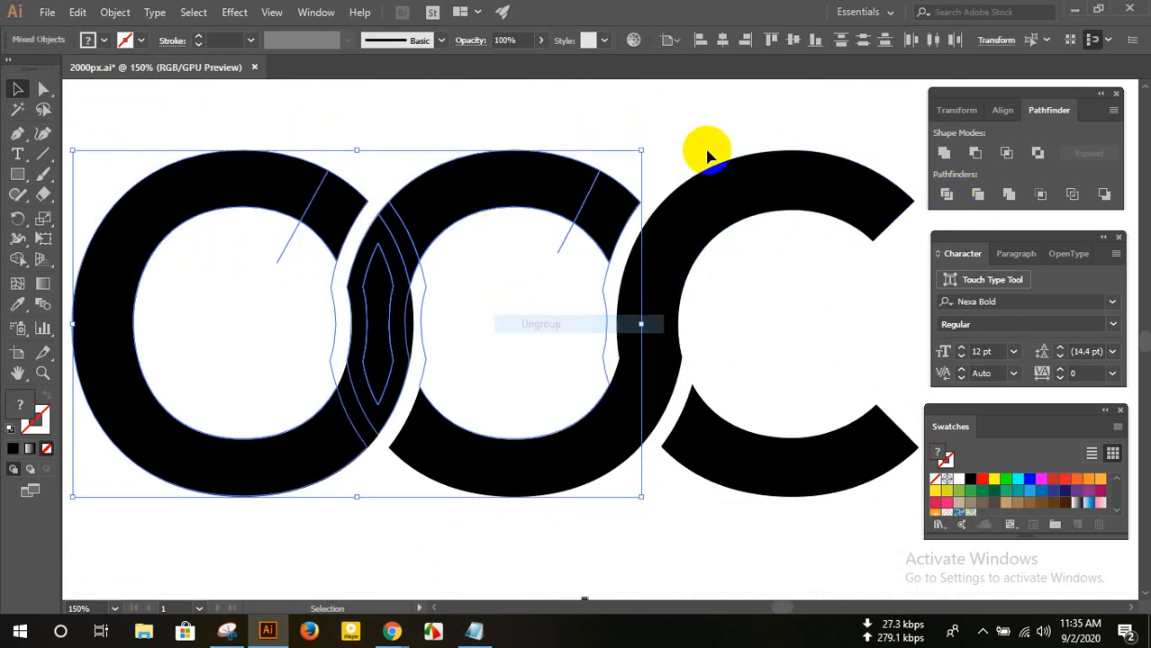
# - Delete the cut-off tips at the upper-right ends of the second O and the first O
pyautogui.click(706, 155)
pyautogui.click(610, 223)
pyautogui.press('Delete')
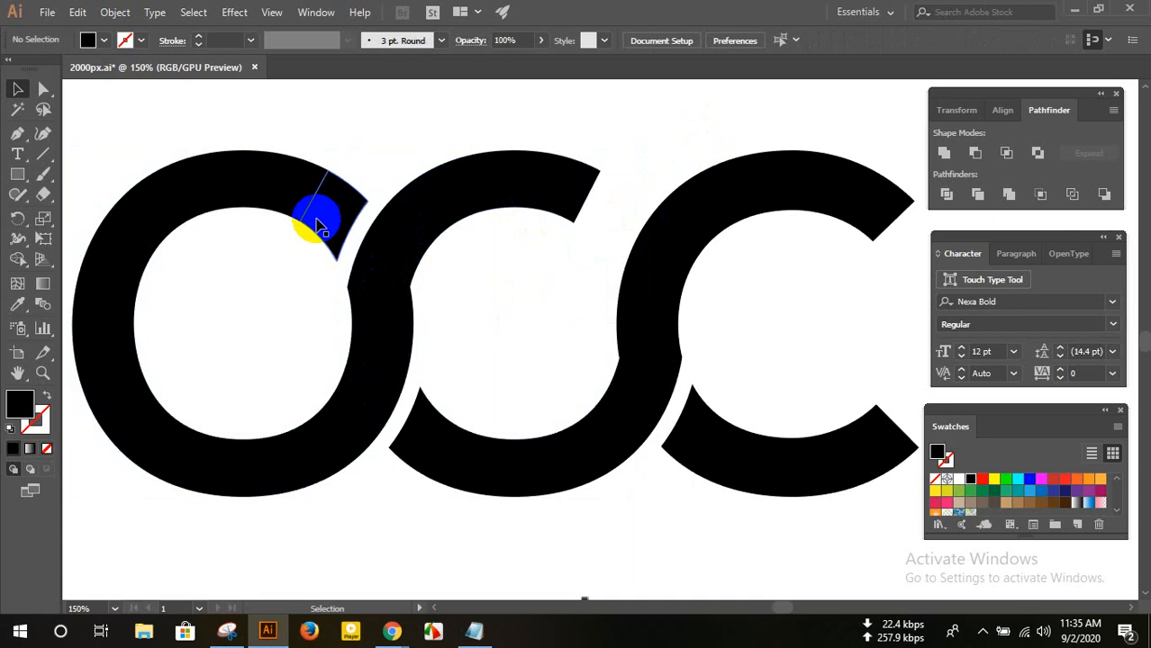
# - Fill the leftover unfilled shapes within the first two letters with black sampled from the first letter using the Eyedropper
pyautogui.moveTo(167, 119); pyautogui.dragTo(630, 397)
pyautogui.click(17, 305)
pyautogui.click(115, 256)
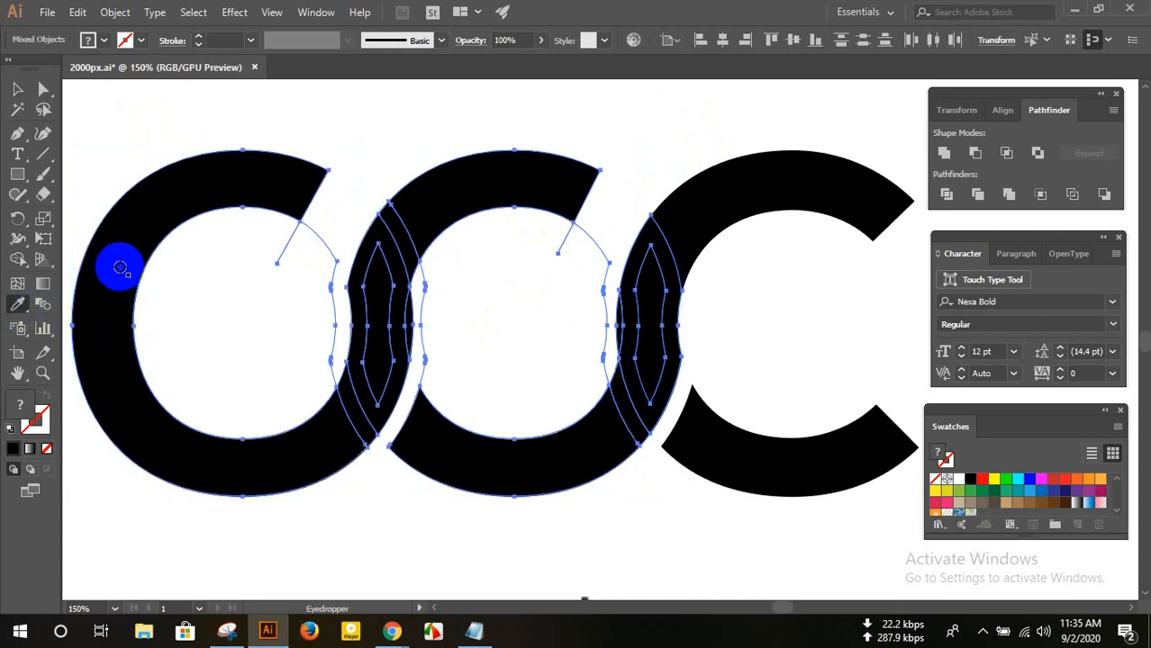
pyautogui.click(17, 92)
pyautogui.click(171, 124)
# - Delete the black-filled shapes covering the openings of the first and second letters
pyautogui.click(226, 288)
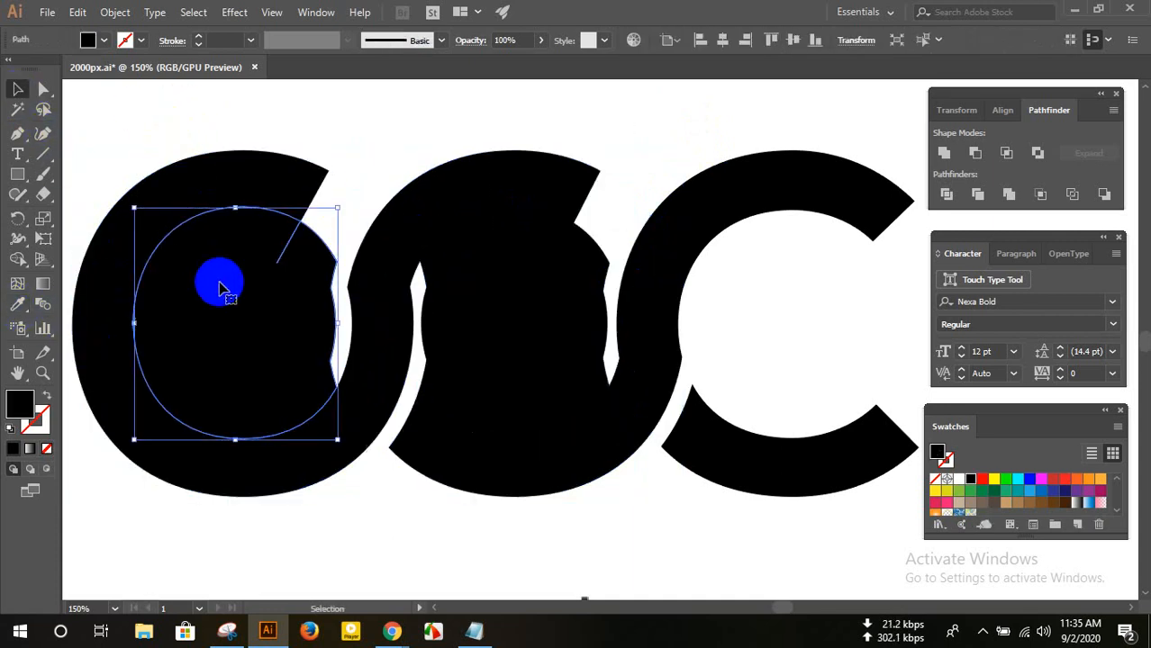
pyautogui.press('Delete')
pyautogui.click(525, 315)
pyautogui.press('Delete')
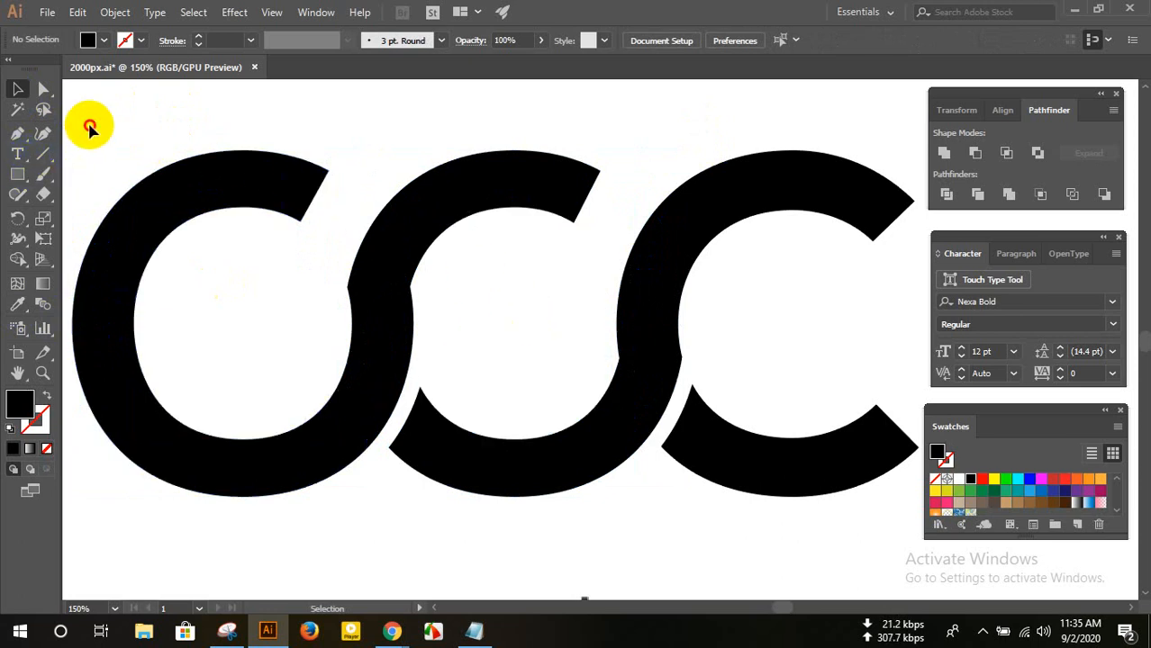
# - Merge the overlapping pieces of the whole lettering with Pathfinder Unite
pyautogui.moveTo(90, 123); pyautogui.dragTo(891, 533)
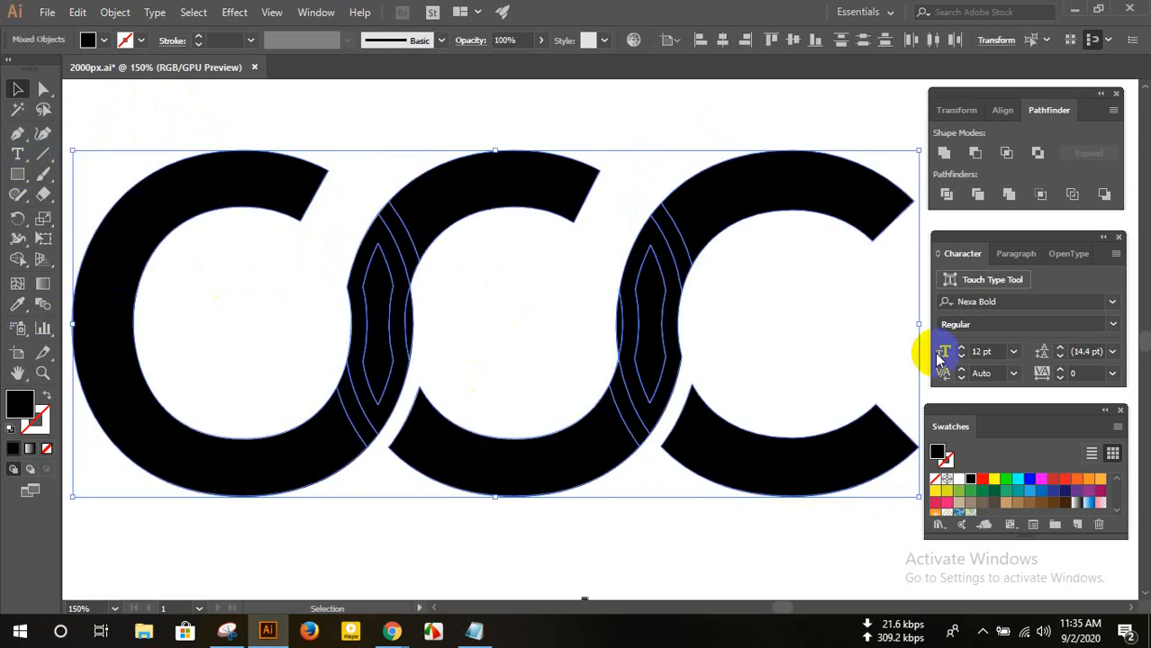
pyautogui.click(944, 153)
pyautogui.click(513, 319)
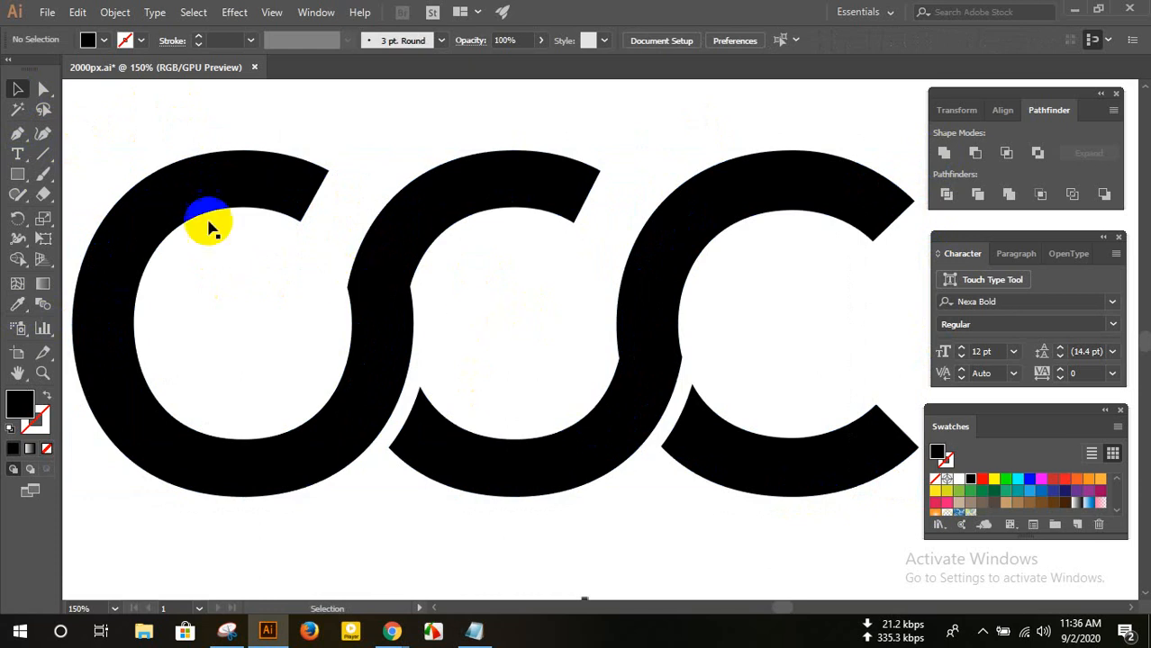
# - Round the sharp corner points on both sides of the junction between the first and second letters
pyautogui.click(44, 90)
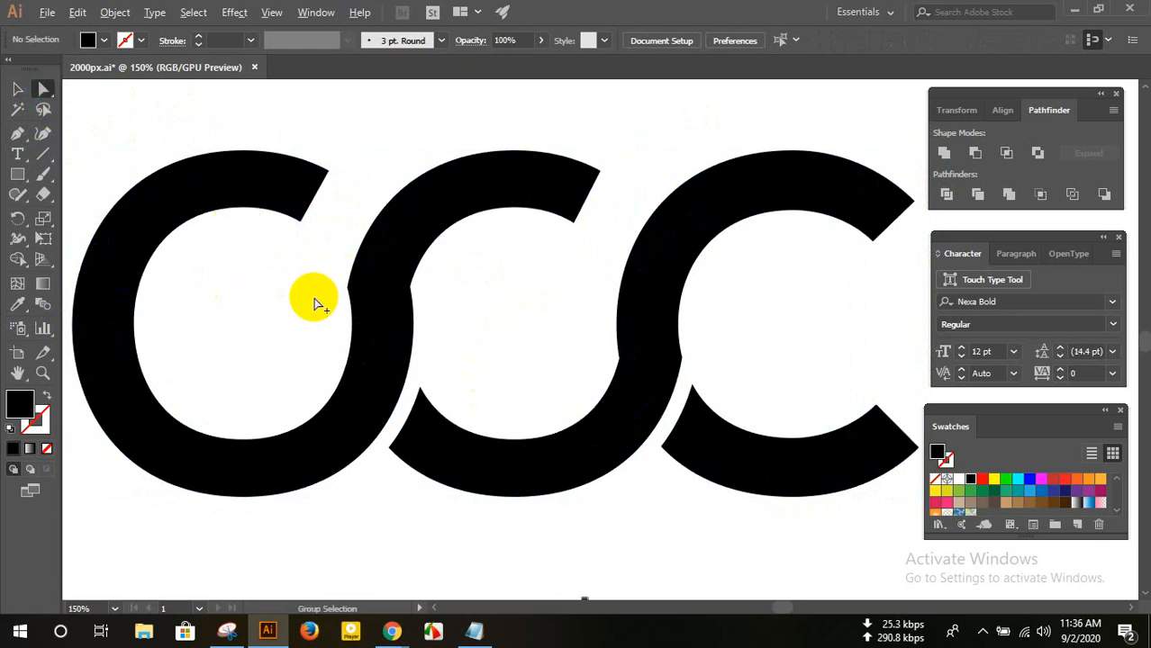
pyautogui.scroll(2, 313, 302)
pyautogui.click(383, 278)
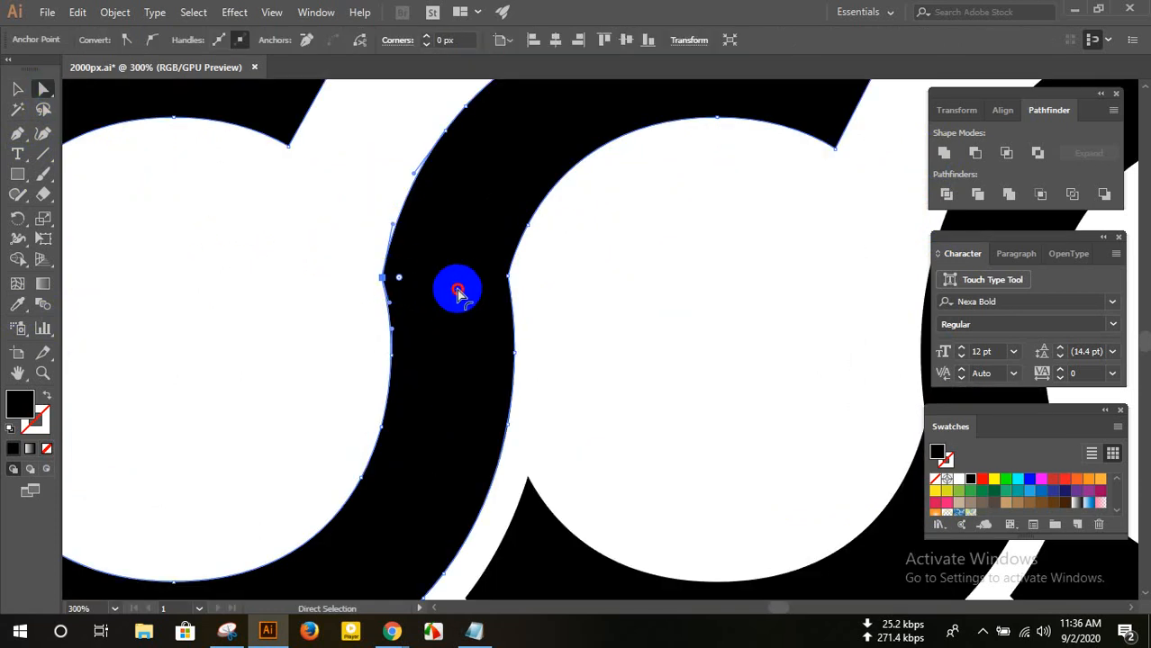
pyautogui.moveTo(458, 293); pyautogui.dragTo(608, 321)
pyautogui.click(567, 315)
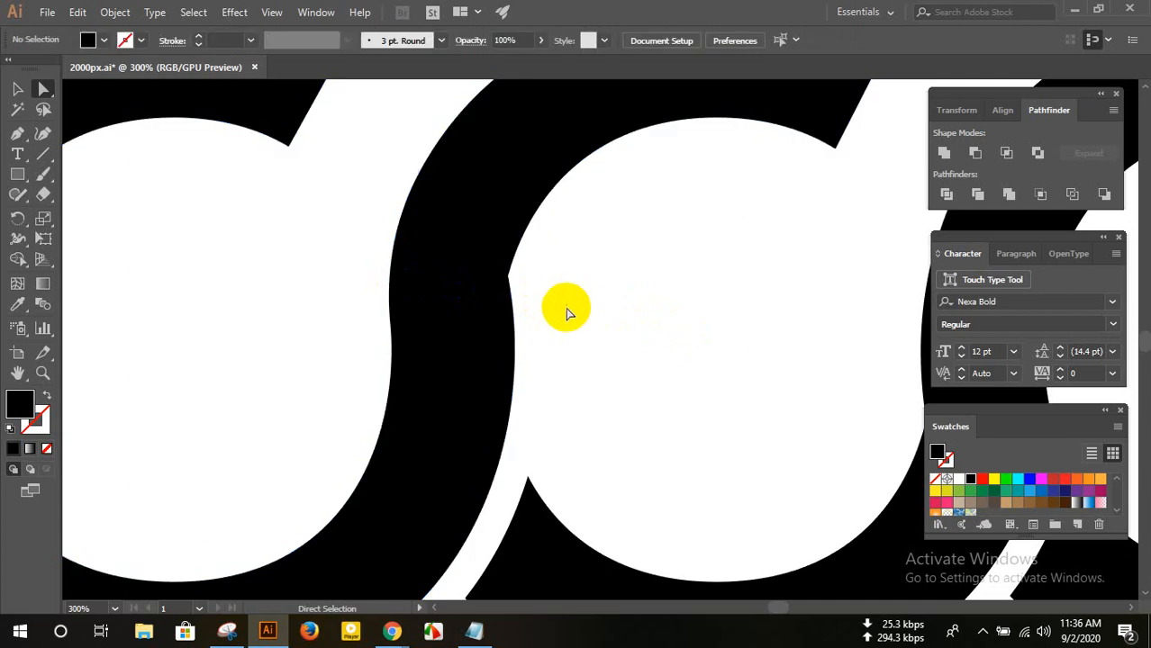
pyautogui.click(486, 257)
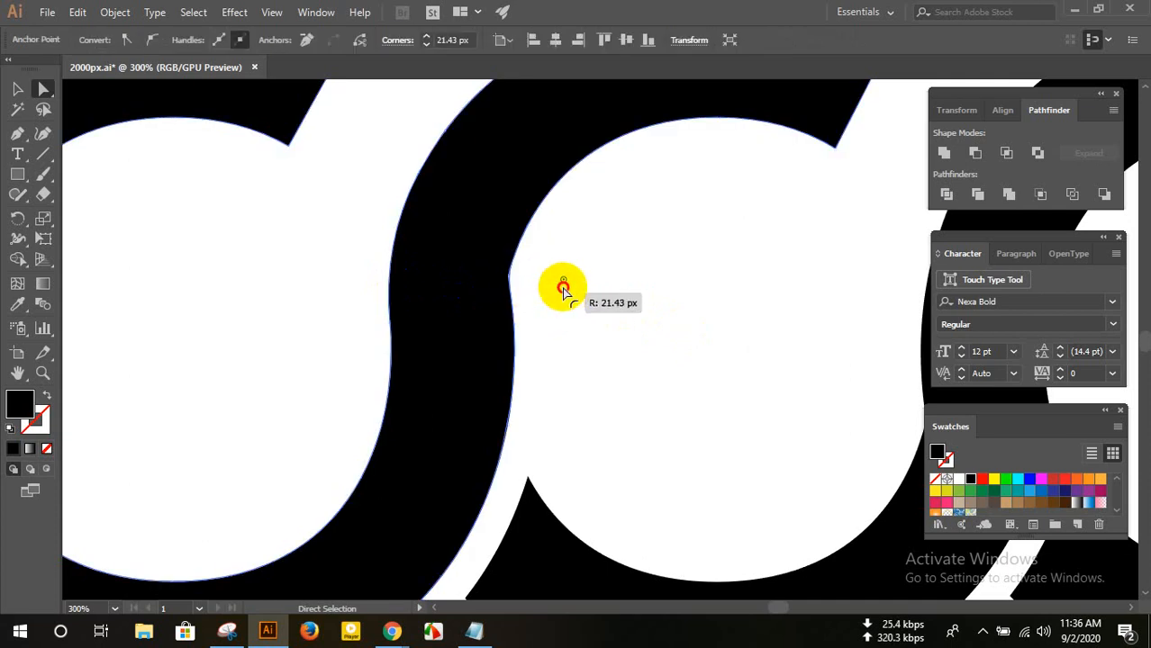
pyautogui.moveTo(563, 290); pyautogui.dragTo(588, 323)
pyautogui.click(588, 323)
pyautogui.scroll(-2, 568, 331)
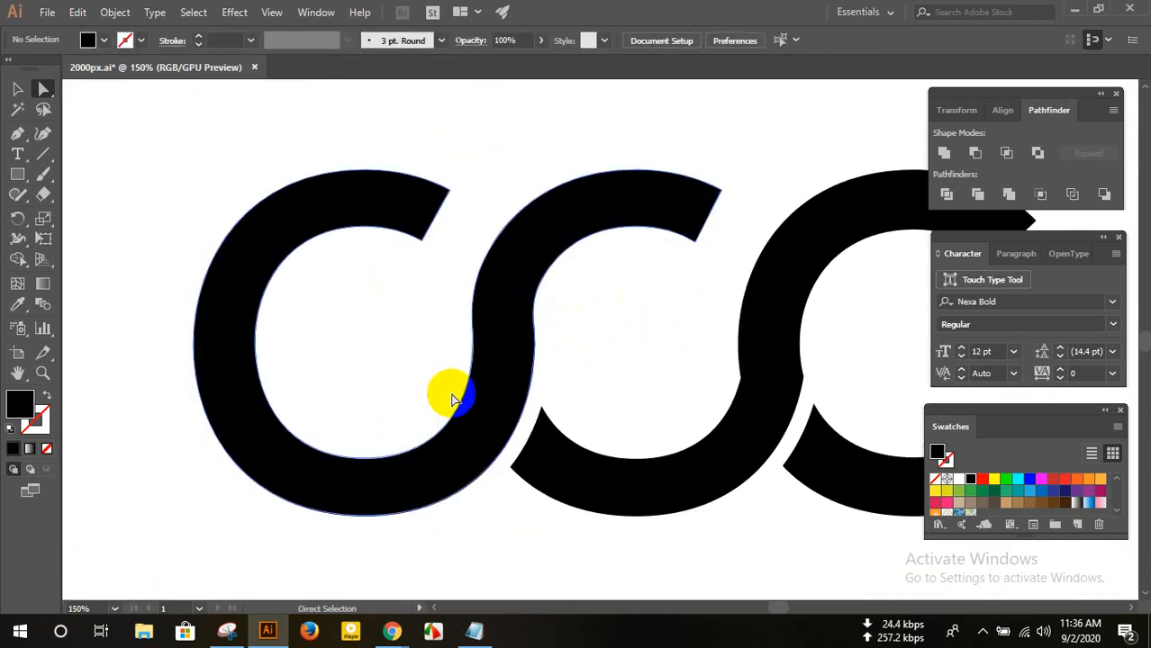
# - Round the sharp corner points on both sides of the junction between the second and third letters
pyautogui.scroll(-2, 406, 399)
pyautogui.scroll(3, 594, 383)
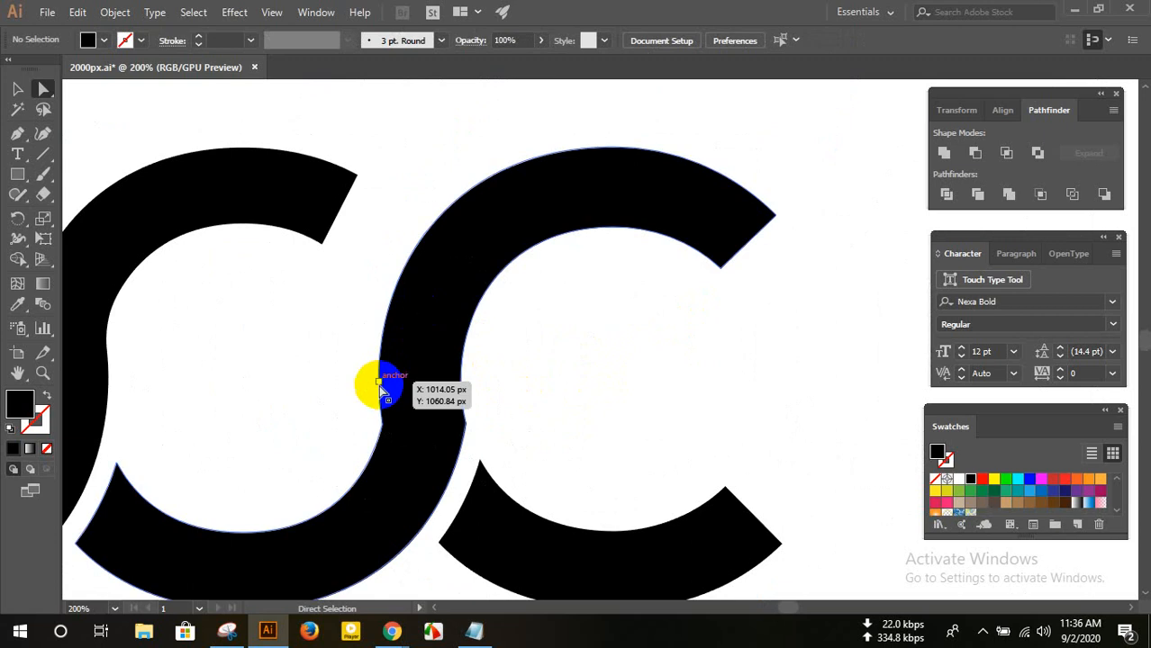
pyautogui.click(450, 423)
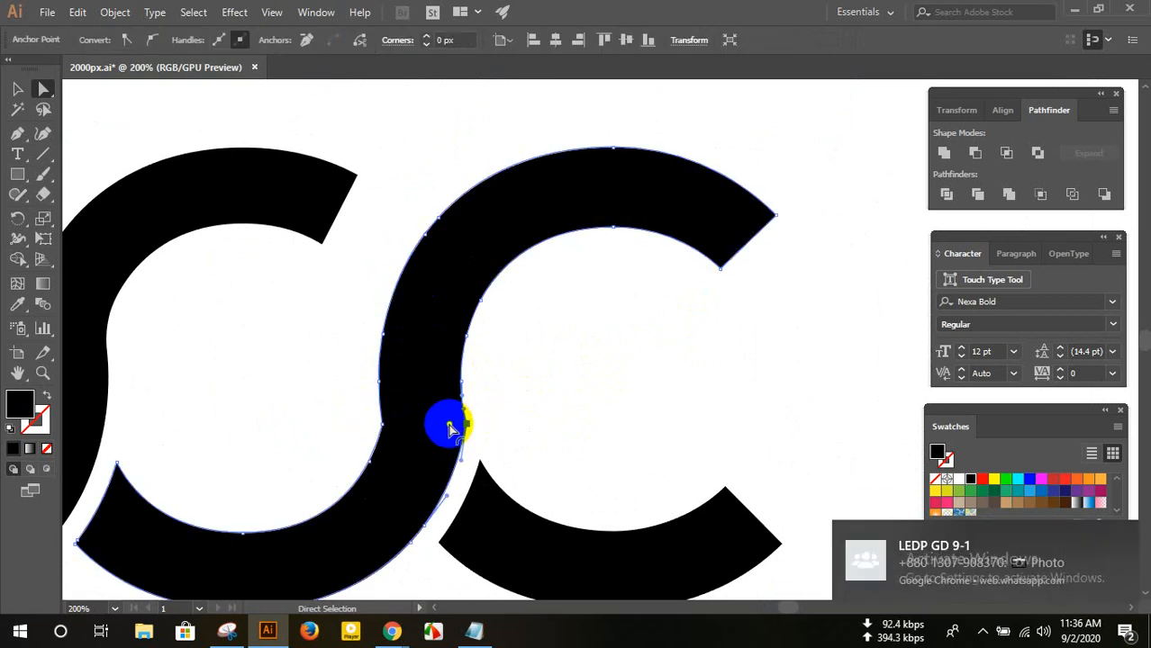
pyautogui.moveTo(449, 424); pyautogui.dragTo(222, 377)
pyautogui.click(284, 404)
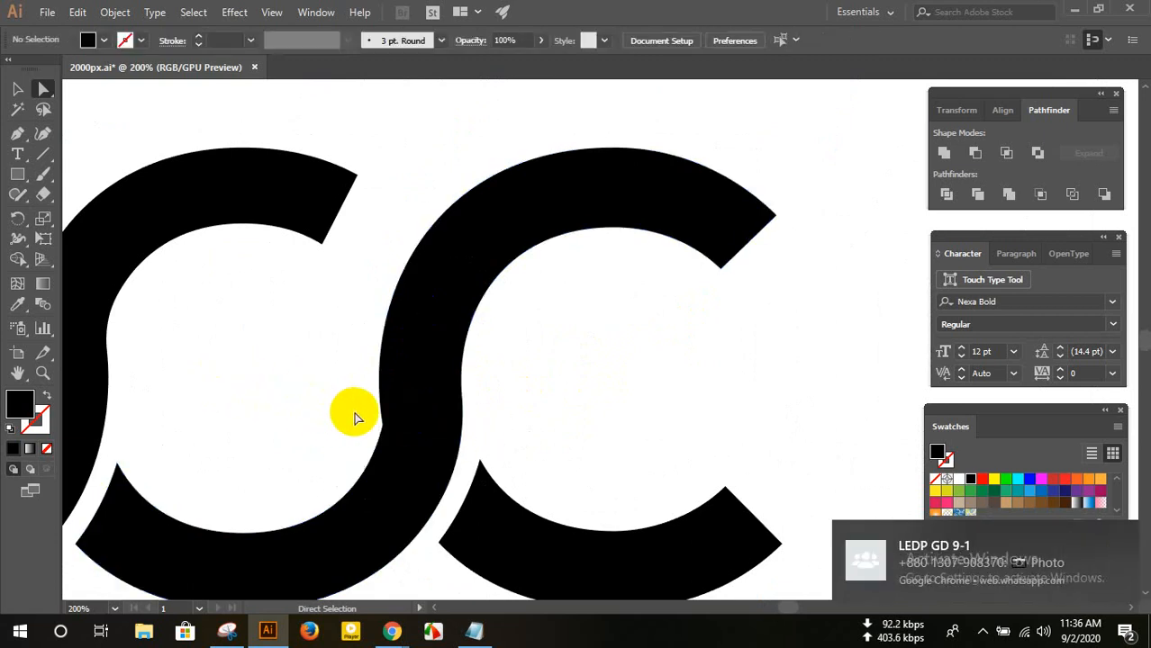
pyautogui.click(398, 442)
pyautogui.moveTo(360, 424); pyautogui.dragTo(290, 380)
pyautogui.click(606, 404)
pyautogui.hotkey('ctrl', '1')
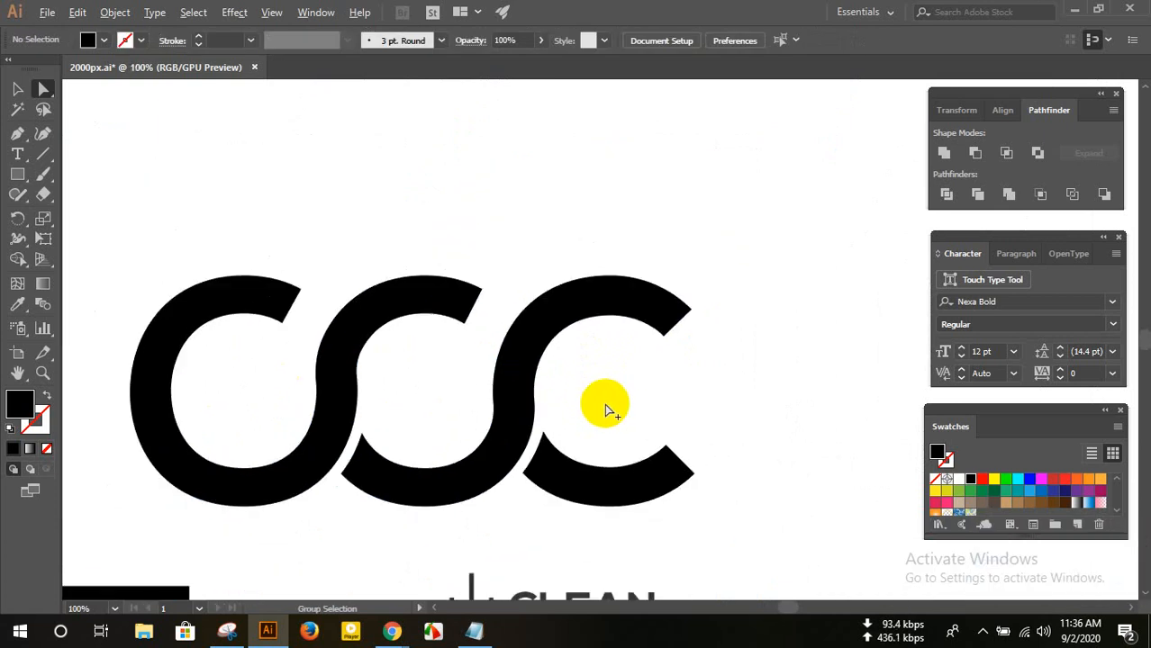
# - Fill the connected S-shaped piece of the second and third letters with orange sampled from the reference logo
pyautogui.scroll(-1, 606, 410)
pyautogui.scroll(-2, 606, 411)
pyautogui.scroll(-1, 606, 410)
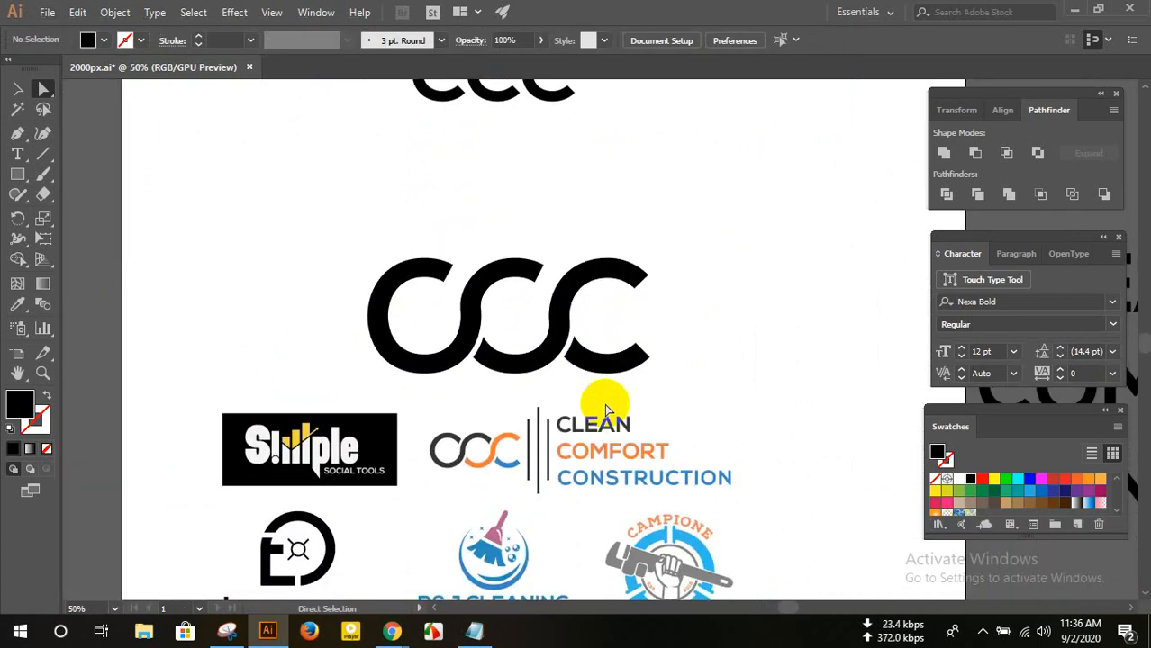
pyautogui.scroll(-1, 574, 401)
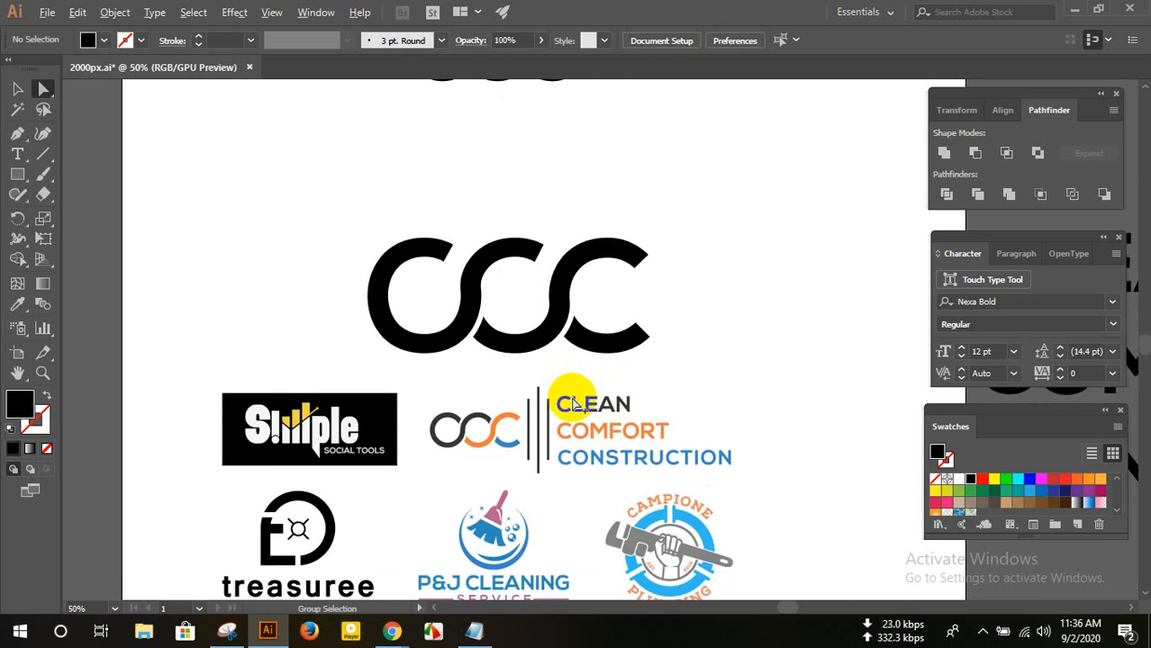
pyautogui.scroll(1, 573, 401)
pyautogui.scroll(1, 642, 386)
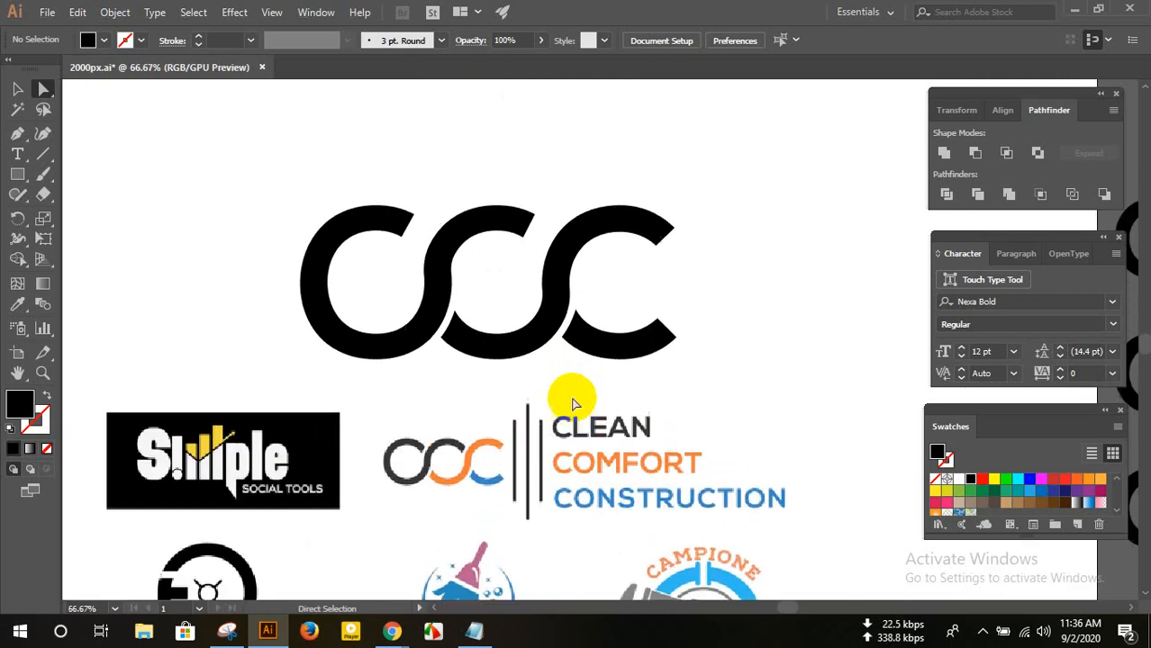
pyautogui.click(518, 339)
pyautogui.click(518, 339)
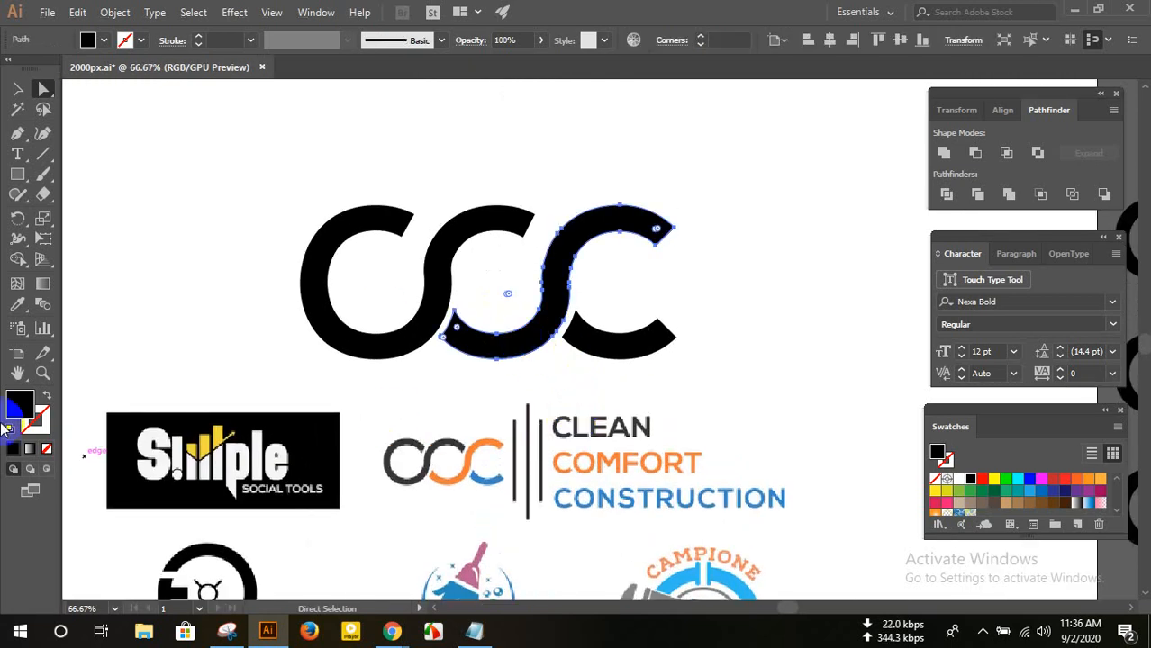
pyautogui.click(17, 304)
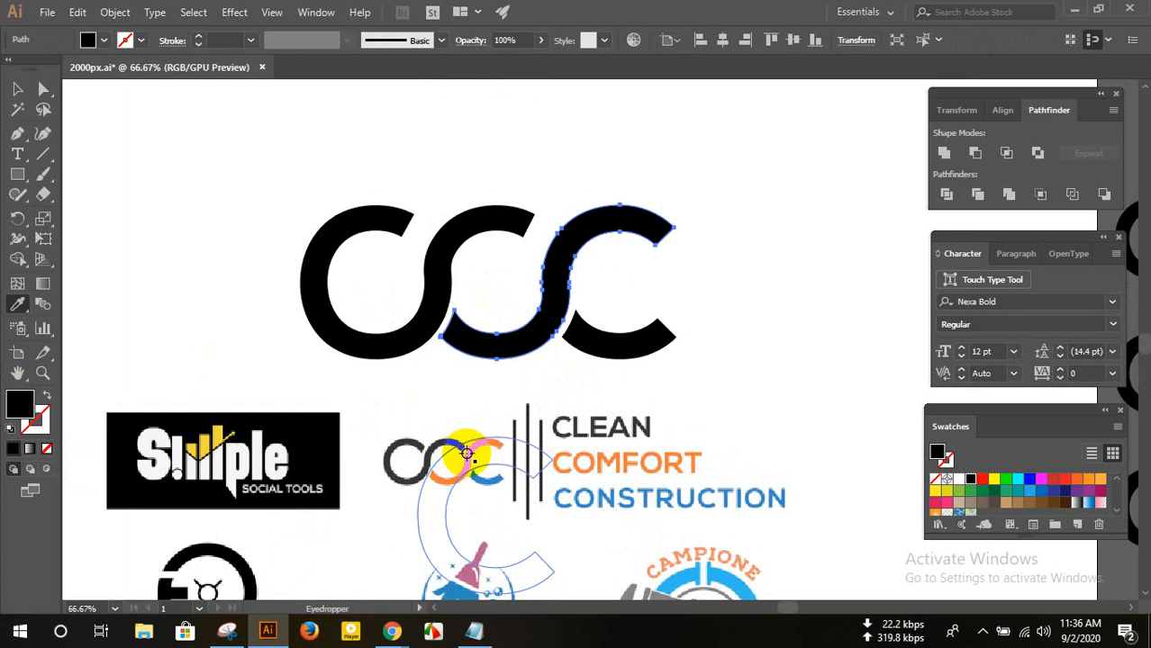
pyautogui.moveTo(467, 453); pyautogui.dragTo(631, 455)
pyautogui.click(17, 90)
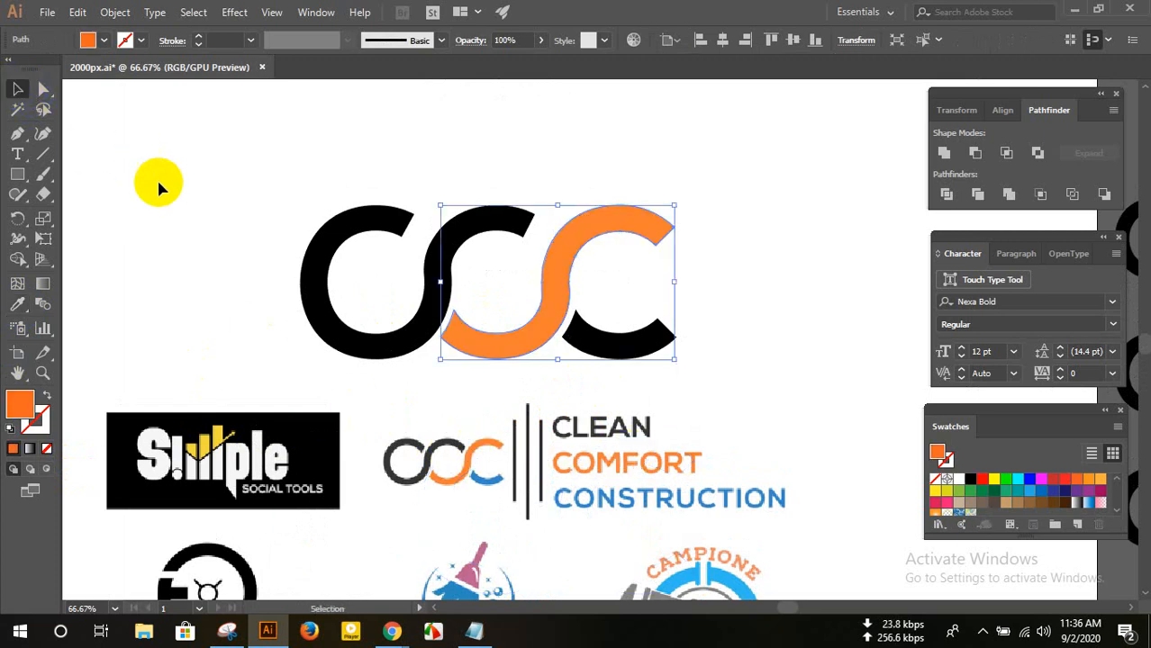
# - Fill the entire lettering group with the light blue swatch
pyautogui.click(190, 181)
pyautogui.click(321, 260)
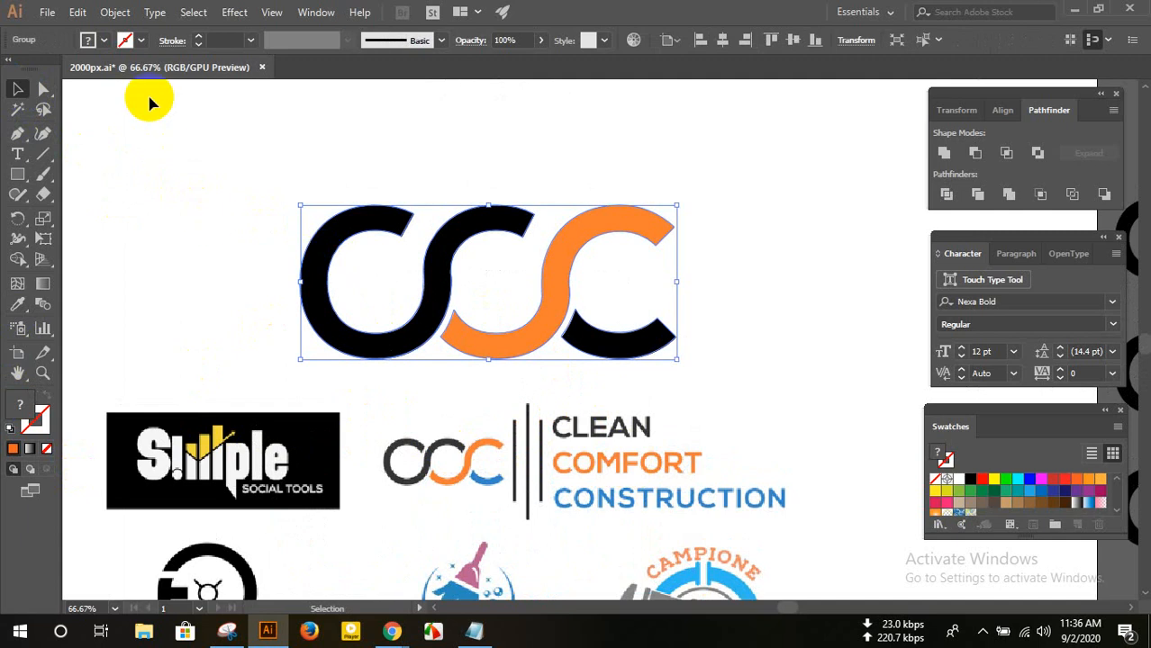
pyautogui.click(97, 40)
pyautogui.click(118, 81)
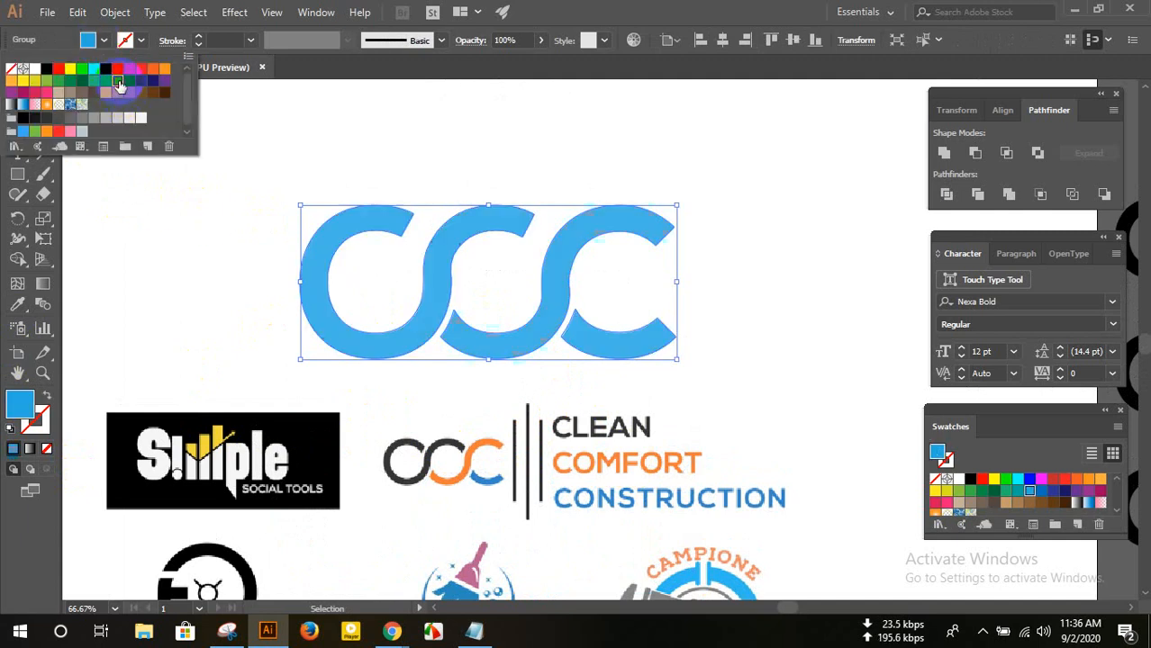
pyautogui.click(174, 216)
pyautogui.click(175, 226)
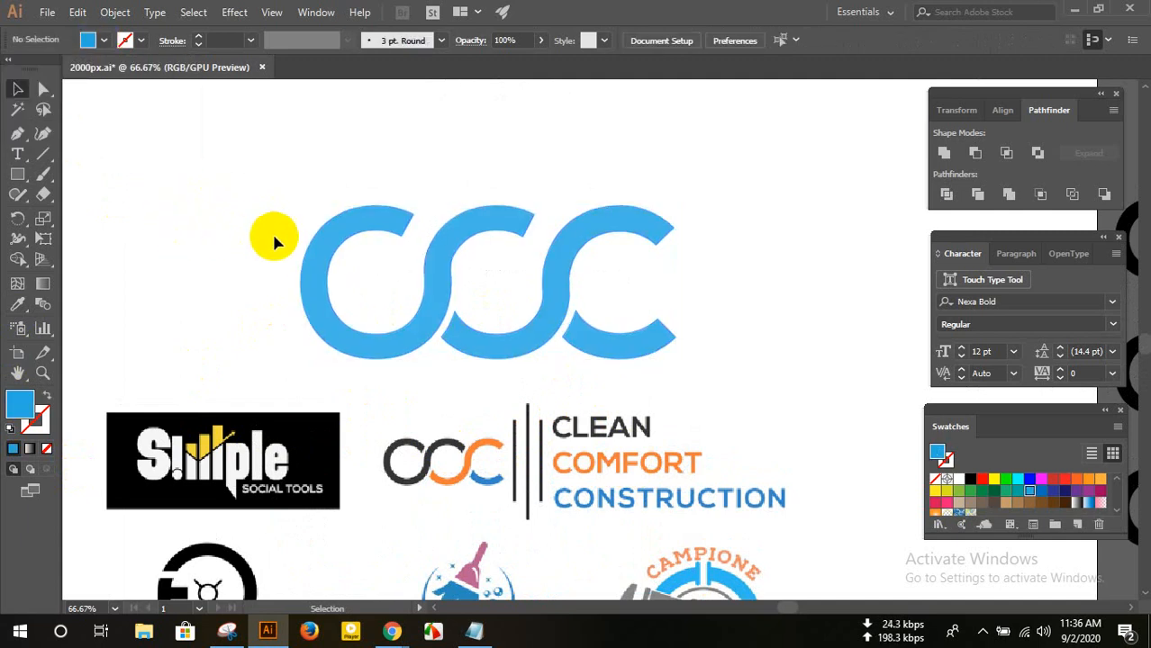
# - Ungroup the lettering and recolor its connected S-shaped piece with the orange sampled from the reference logo
pyautogui.rightClick(312, 261)
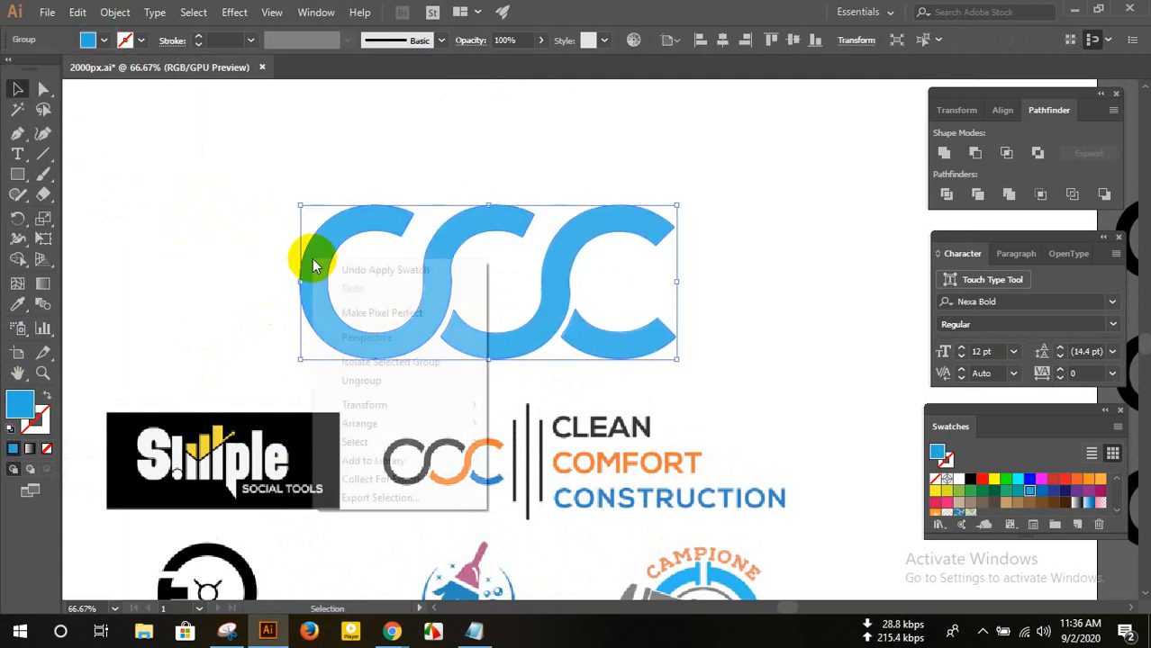
pyautogui.click(369, 379)
pyautogui.click(217, 265)
pyautogui.click(525, 340)
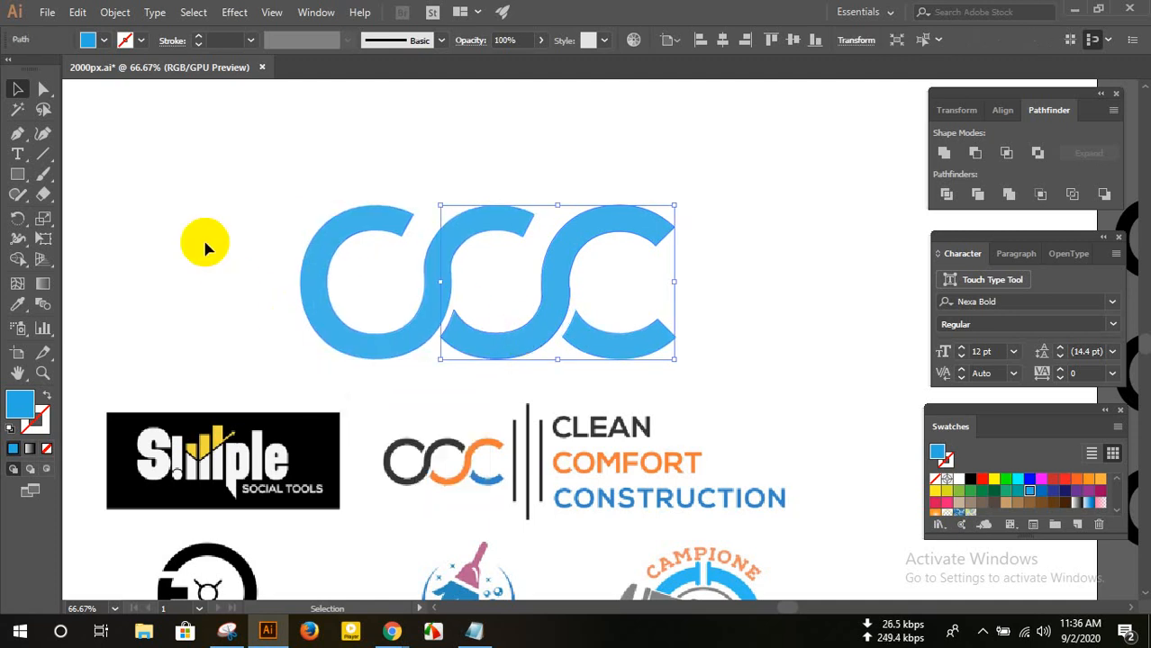
pyautogui.click(17, 304)
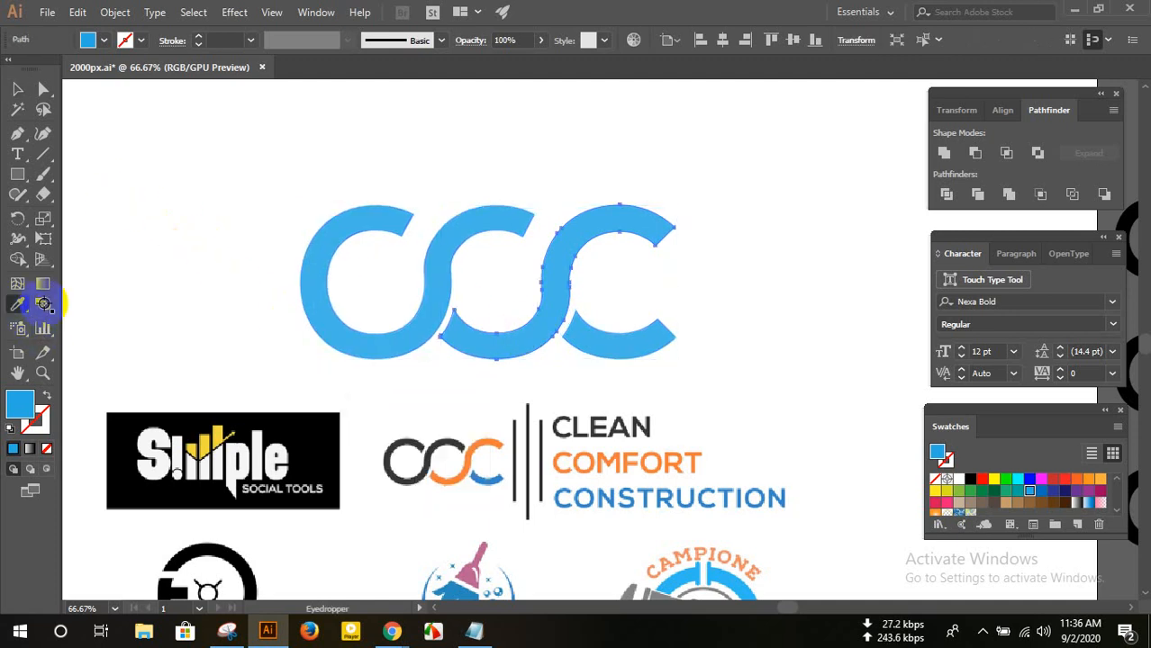
pyautogui.click(466, 459)
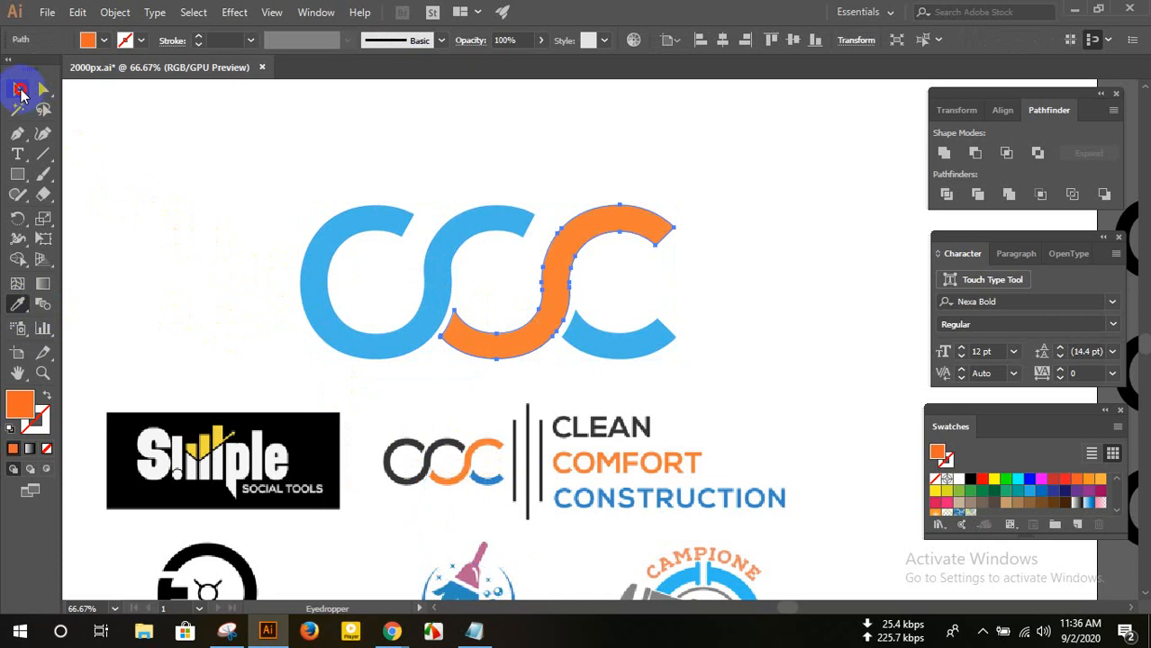
pyautogui.click(20, 90)
pyautogui.click(292, 209)
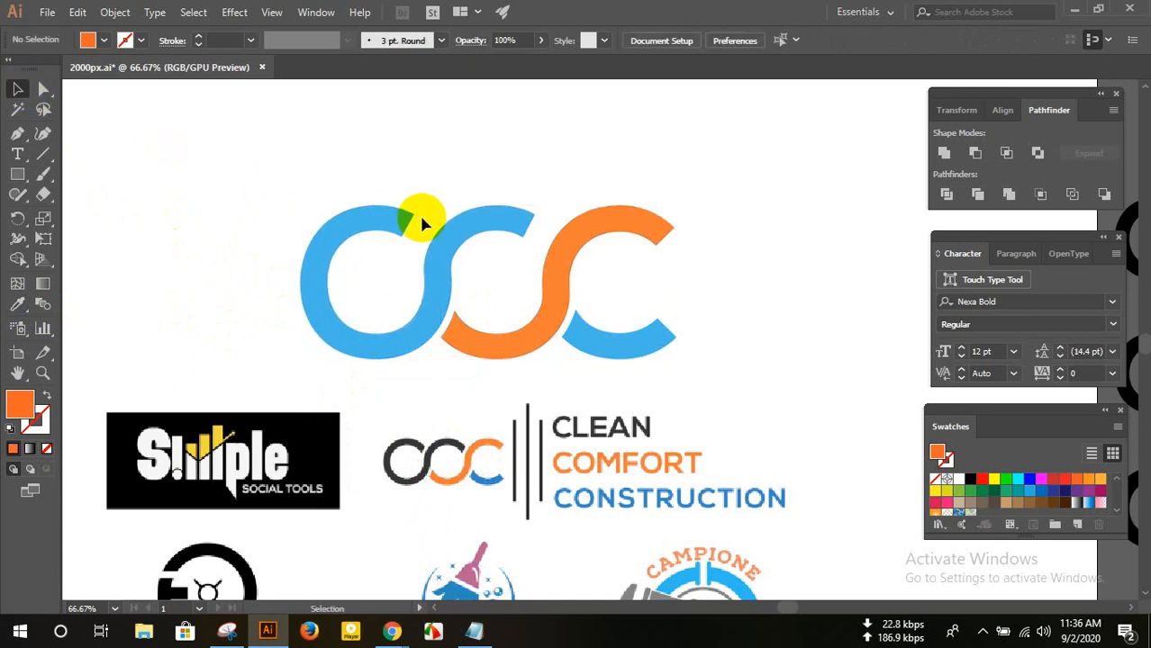
# - Move the blue and orange lettering upward, farther from the reference logos
pyautogui.moveTo(554, 311); pyautogui.dragTo(589, 234)
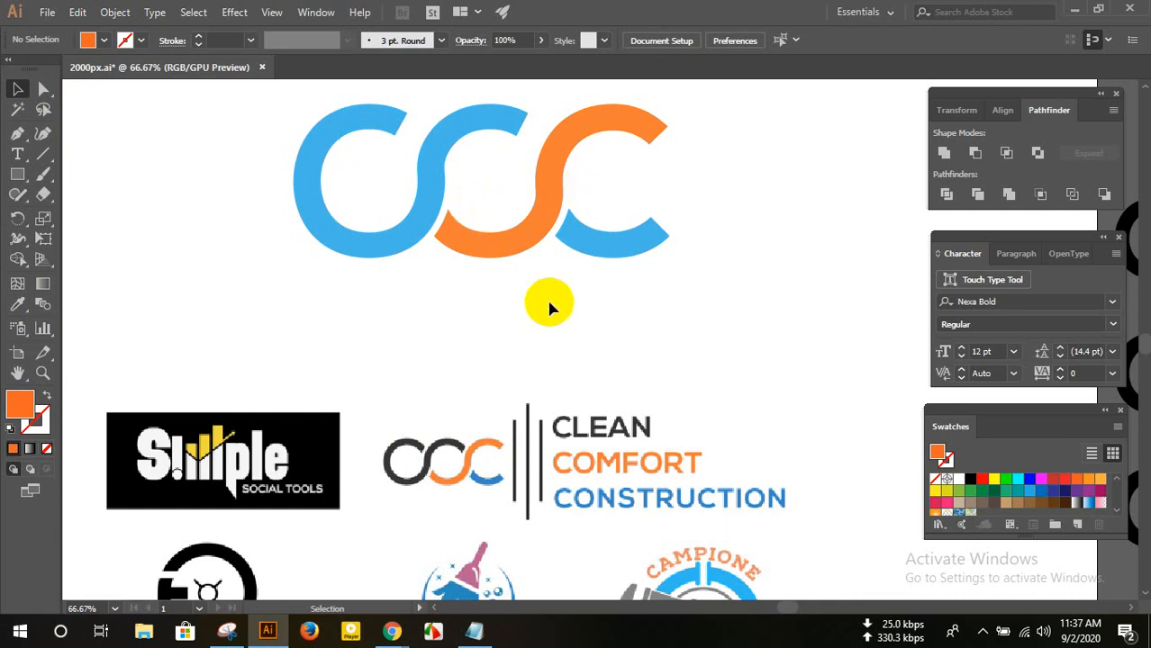
pyautogui.scroll(-1, 544, 308)
pyautogui.moveTo(477, 407); pyautogui.dragTo(540, 411)
pyautogui.scroll(-3, 591, 342)
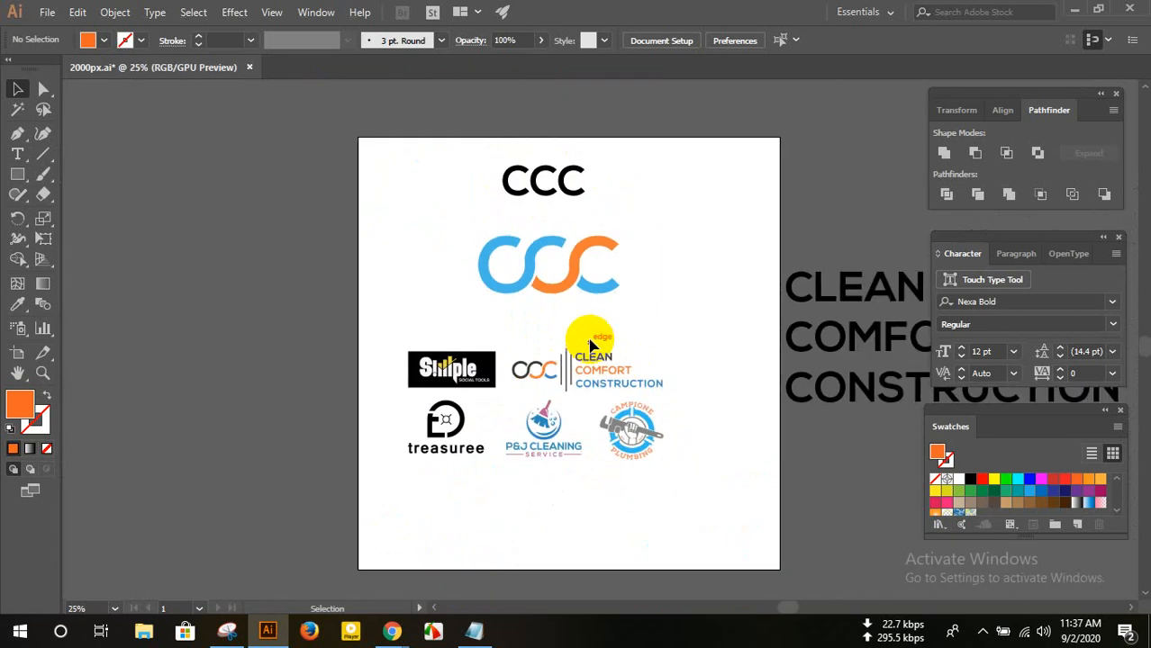
# - Move the reference logos image off the artboard, beyond its left edge
pyautogui.press('a')
pyautogui.click(591, 345)
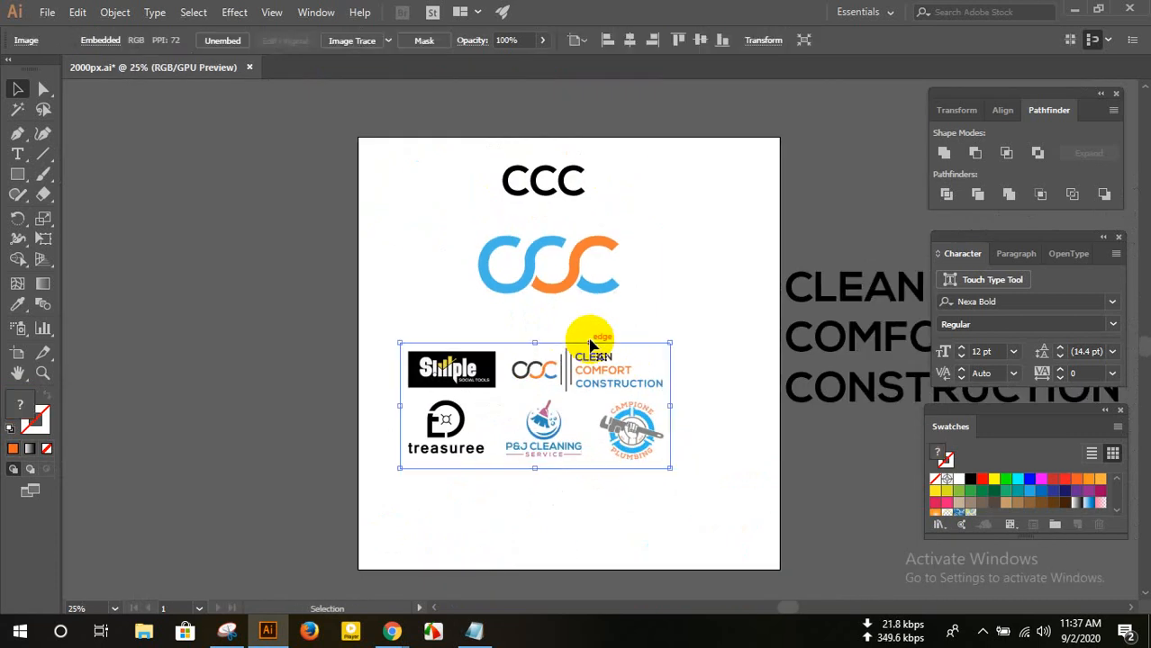
pyautogui.moveTo(637, 372); pyautogui.dragTo(298, 308)
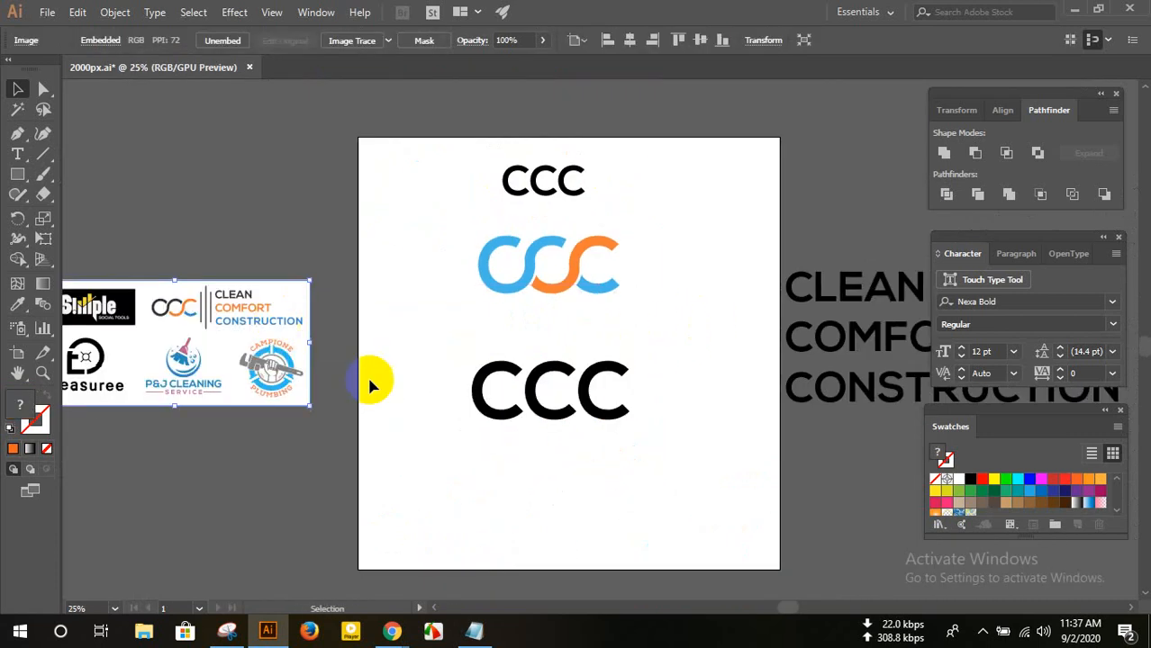
pyautogui.click(380, 414)
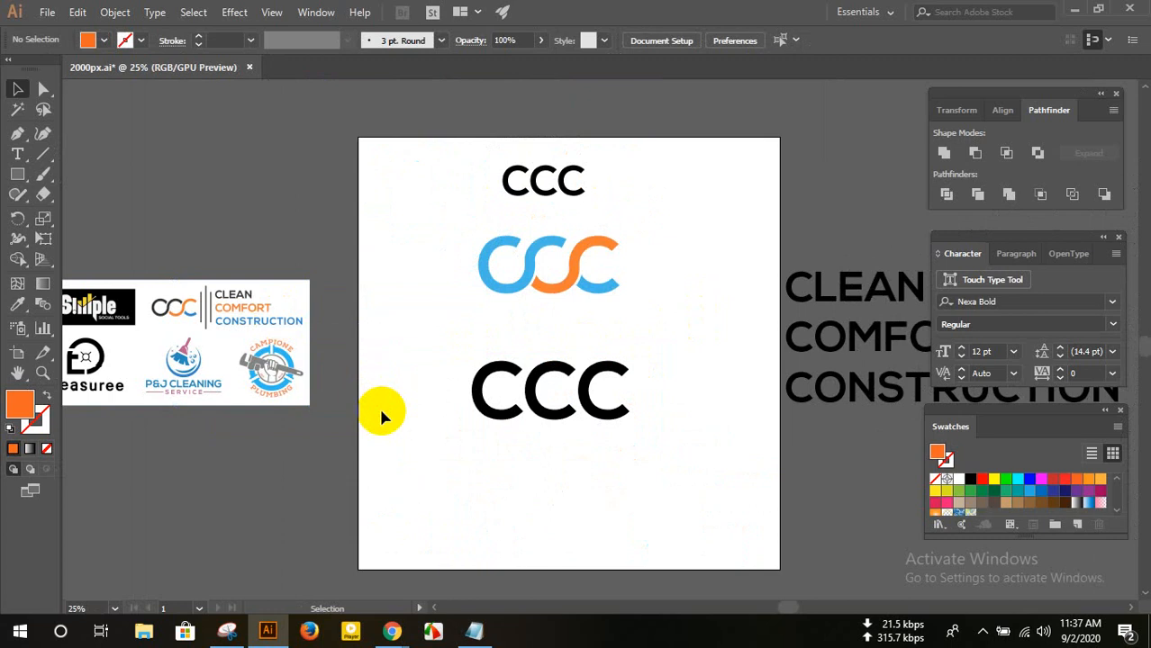
# - Ungroup the large black CCC lettering below the colored logo
pyautogui.click(472, 397)
pyautogui.rightClick(477, 414)
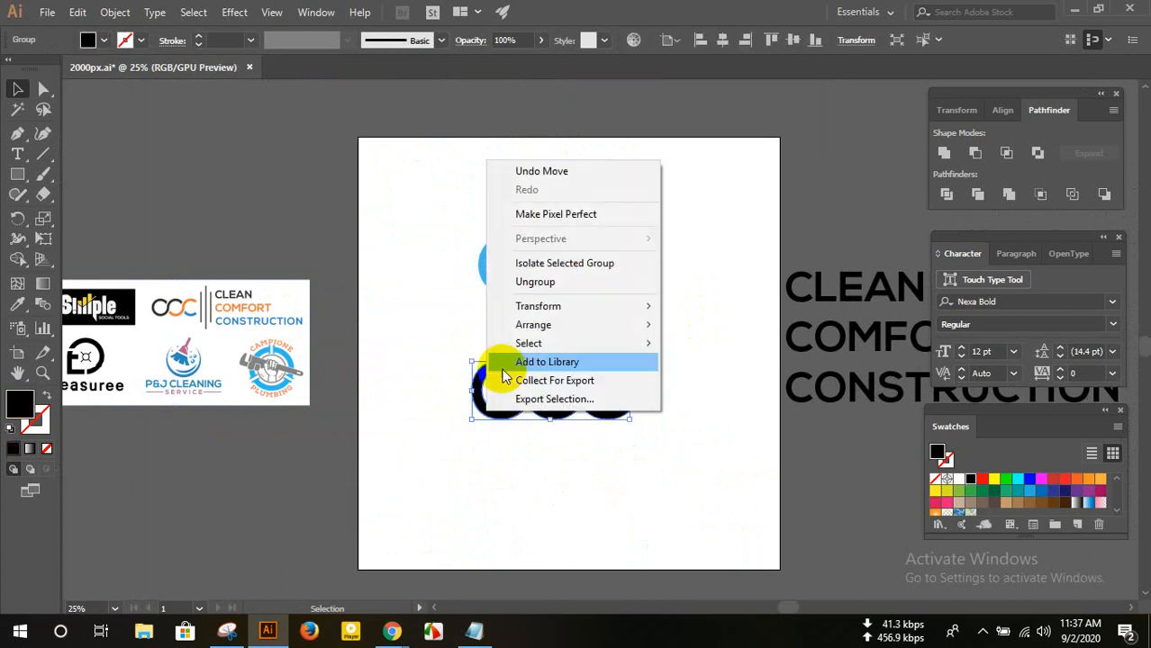
pyautogui.click(527, 283)
pyautogui.click(431, 360)
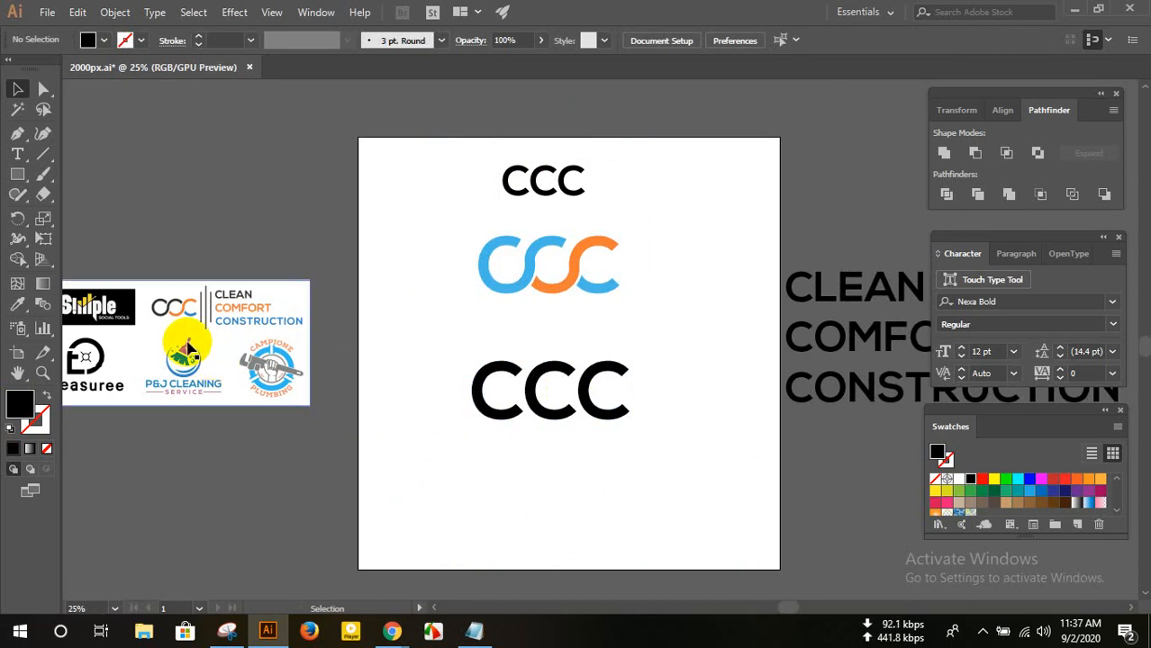
# - Move the reference logos image against the artboard's left edge and compare its interlinked CCC mark with the blue and orange lettering
pyautogui.moveTo(204, 330); pyautogui.dragTo(252, 315)
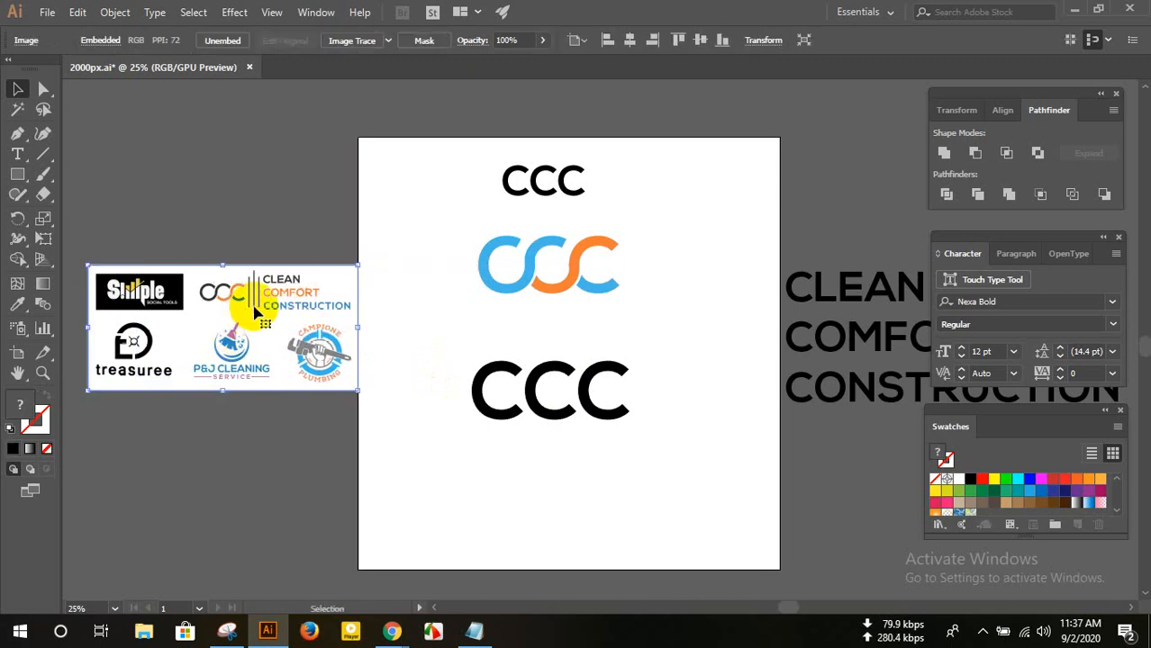
pyautogui.press('alt')
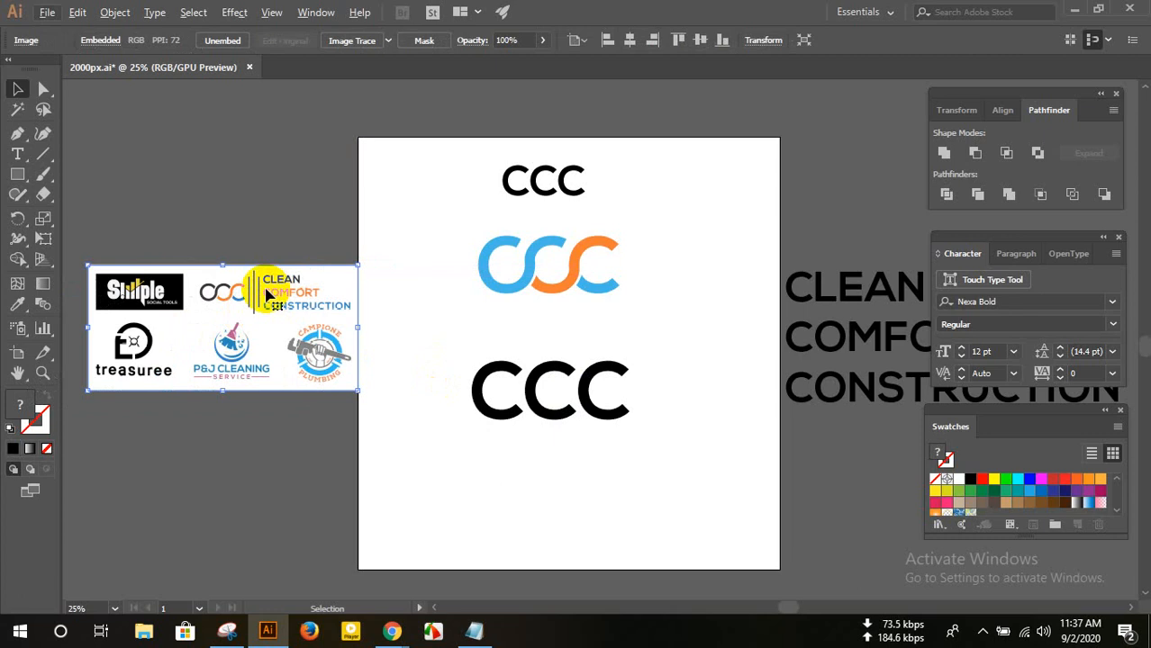
pyautogui.scroll(3, 225, 292)
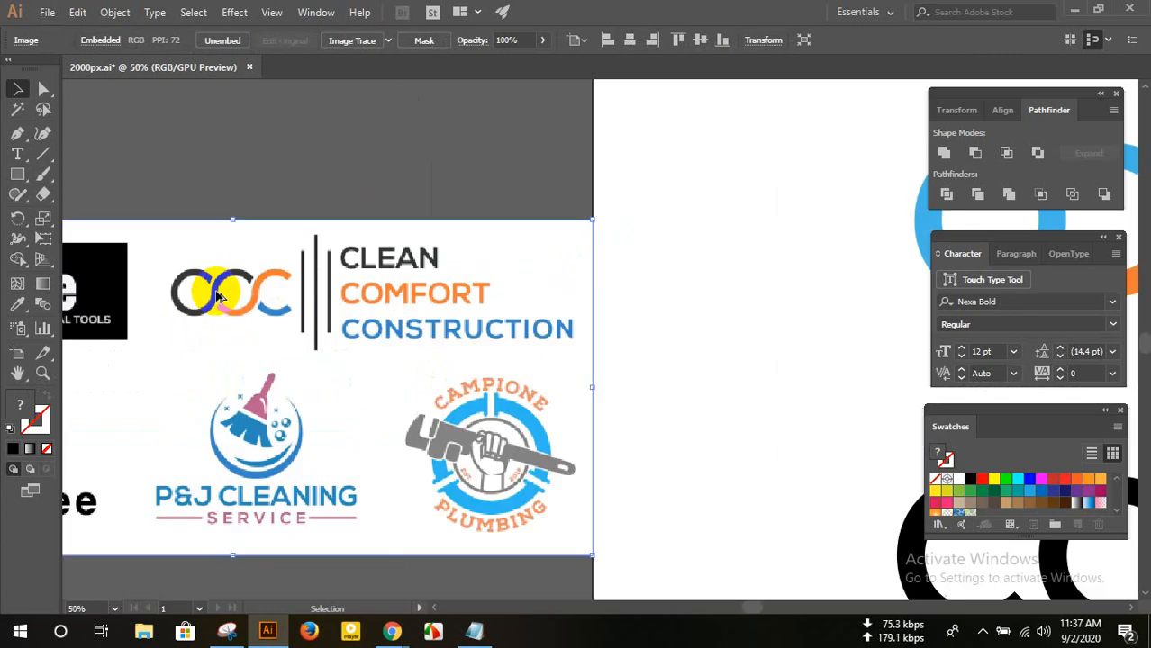
pyautogui.scroll(3, 223, 292)
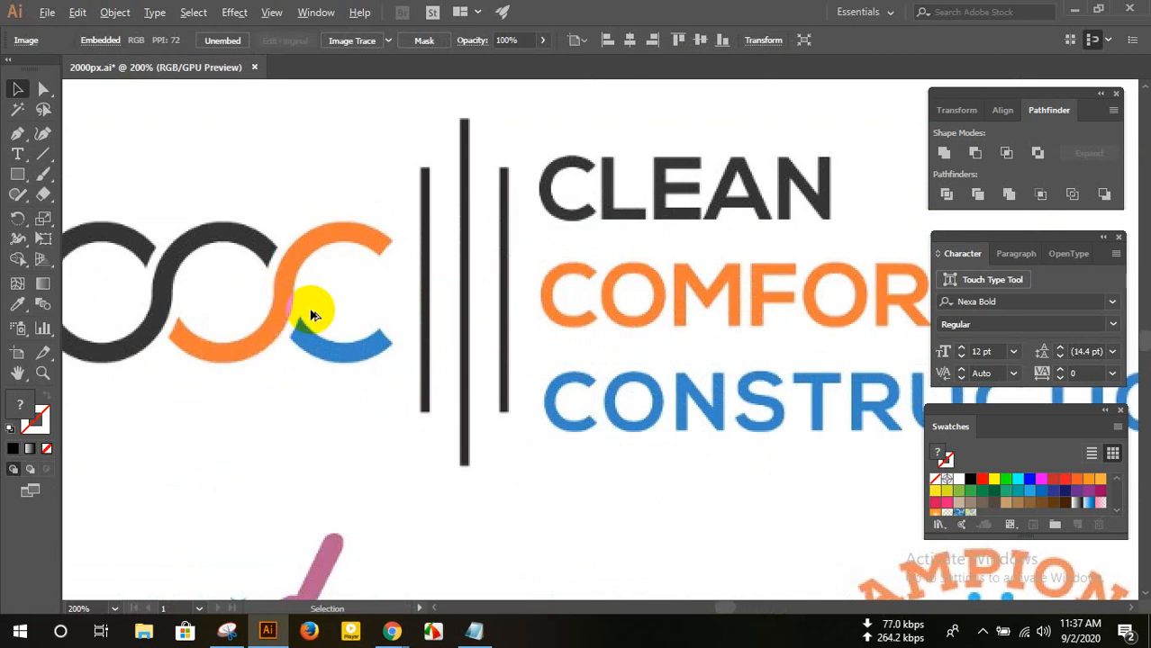
pyautogui.scroll(-5, 311, 314)
pyautogui.scroll(4, 775, 286)
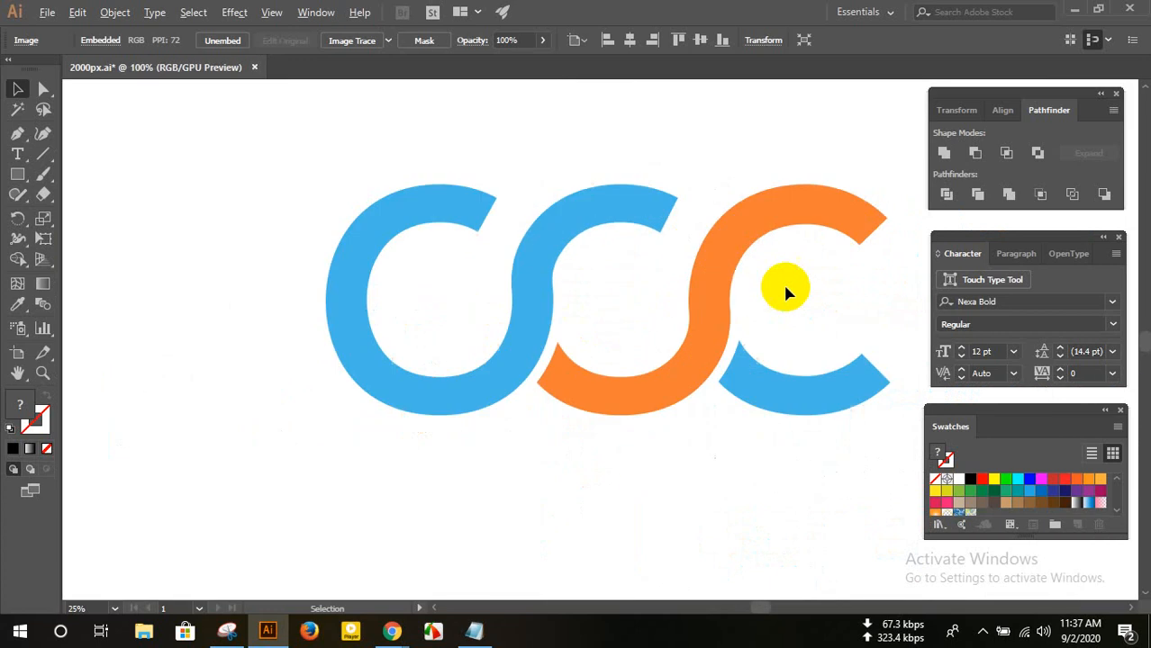
pyautogui.scroll(2, 782, 287)
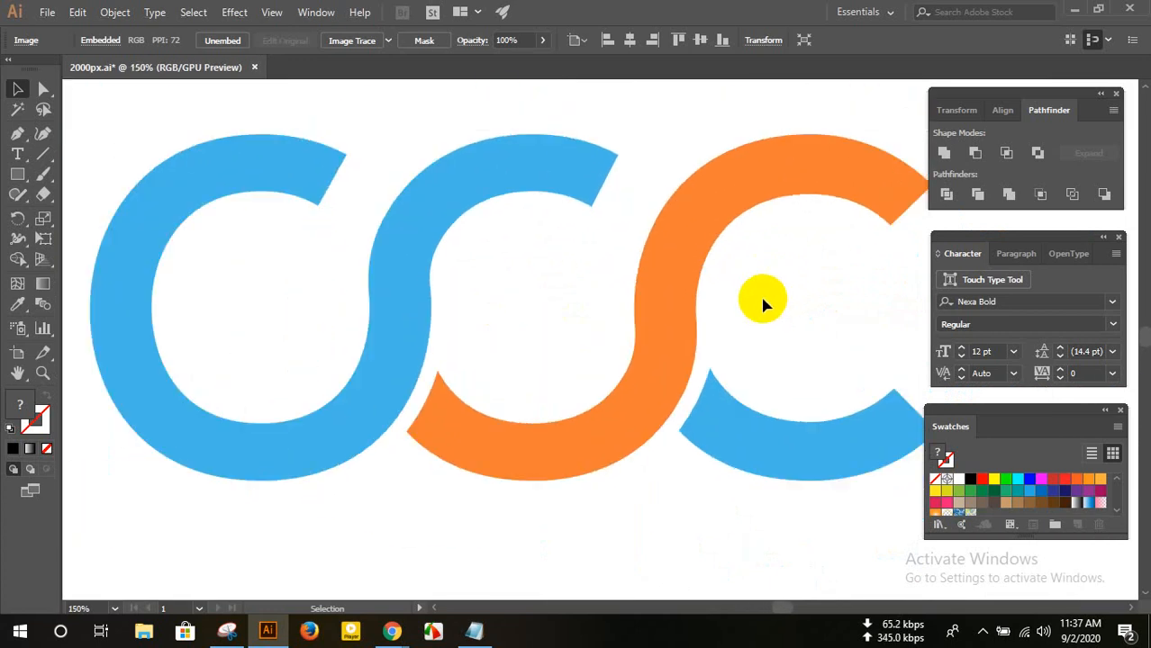
pyautogui.scroll(1, 762, 300)
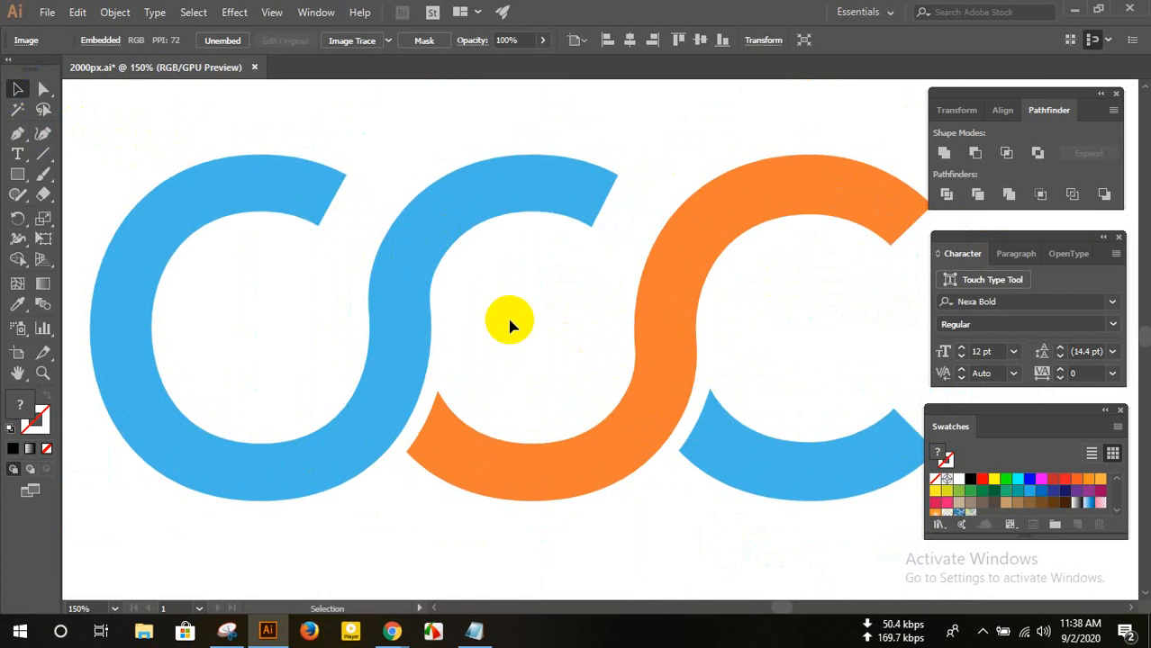
pyautogui.click(45, 198)
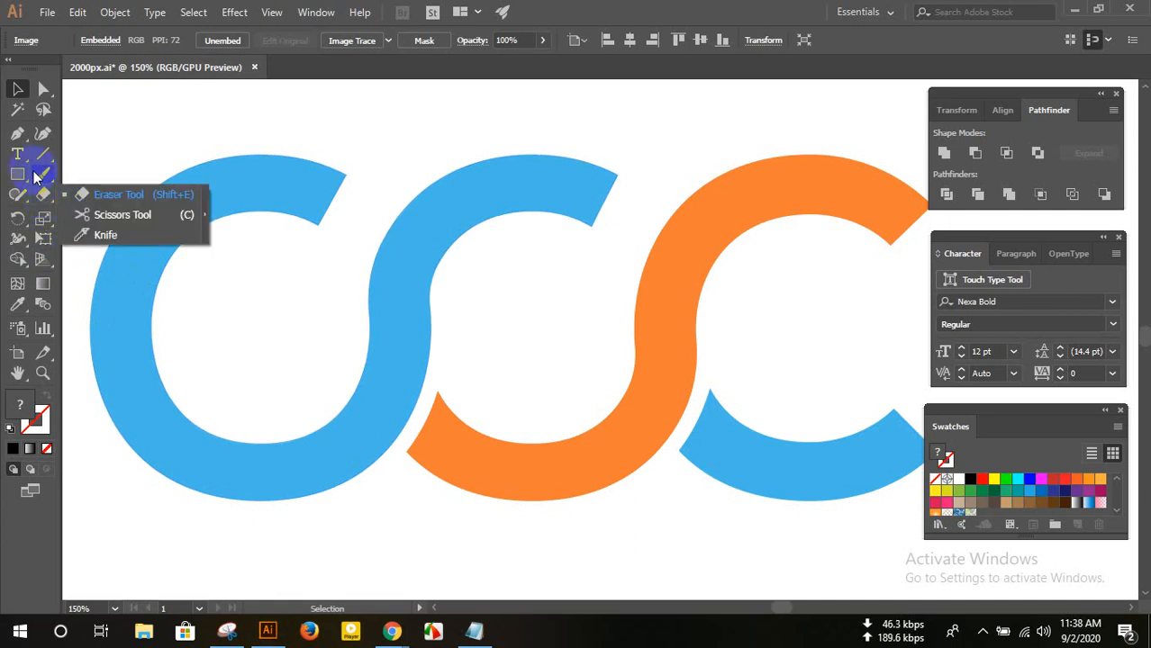
pyautogui.click(21, 224)
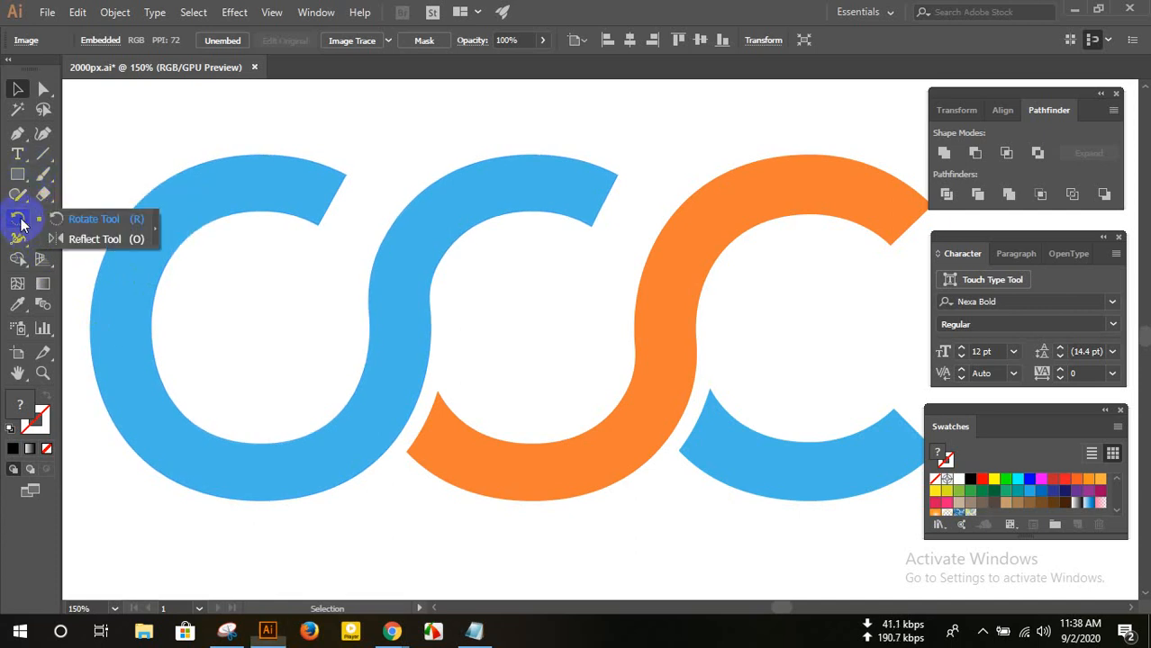
pyautogui.click(18, 239)
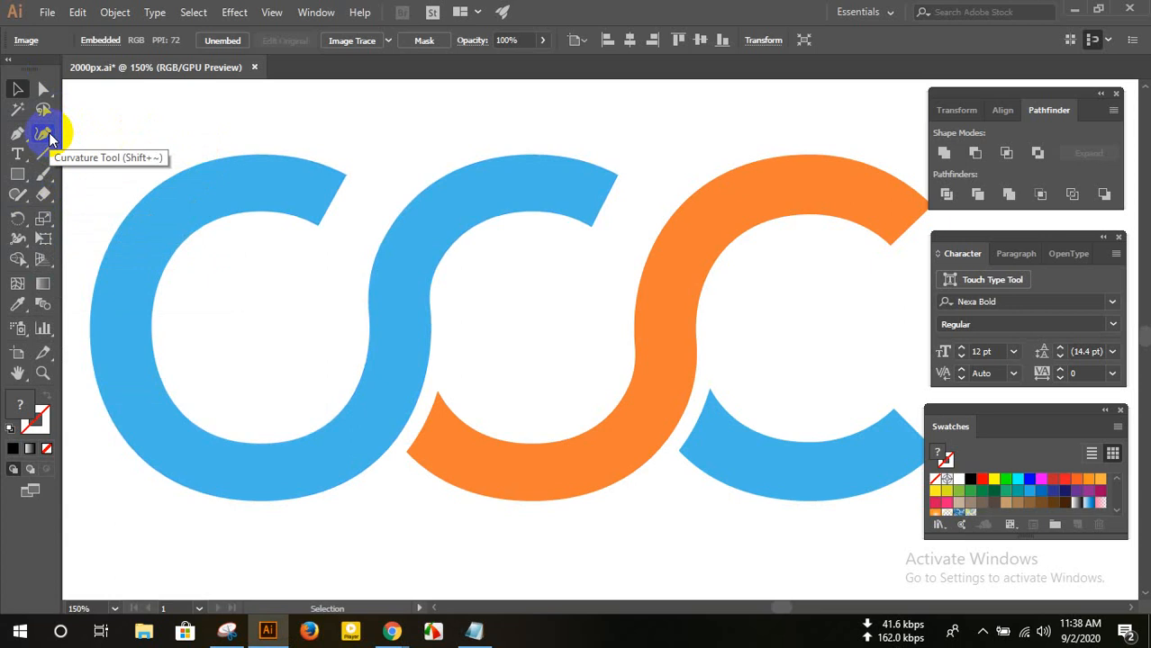
pyautogui.click(17, 88)
pyautogui.click(357, 145)
pyautogui.hotkey('ctrl', '-')
pyautogui.hotkey('ctrl', '-')
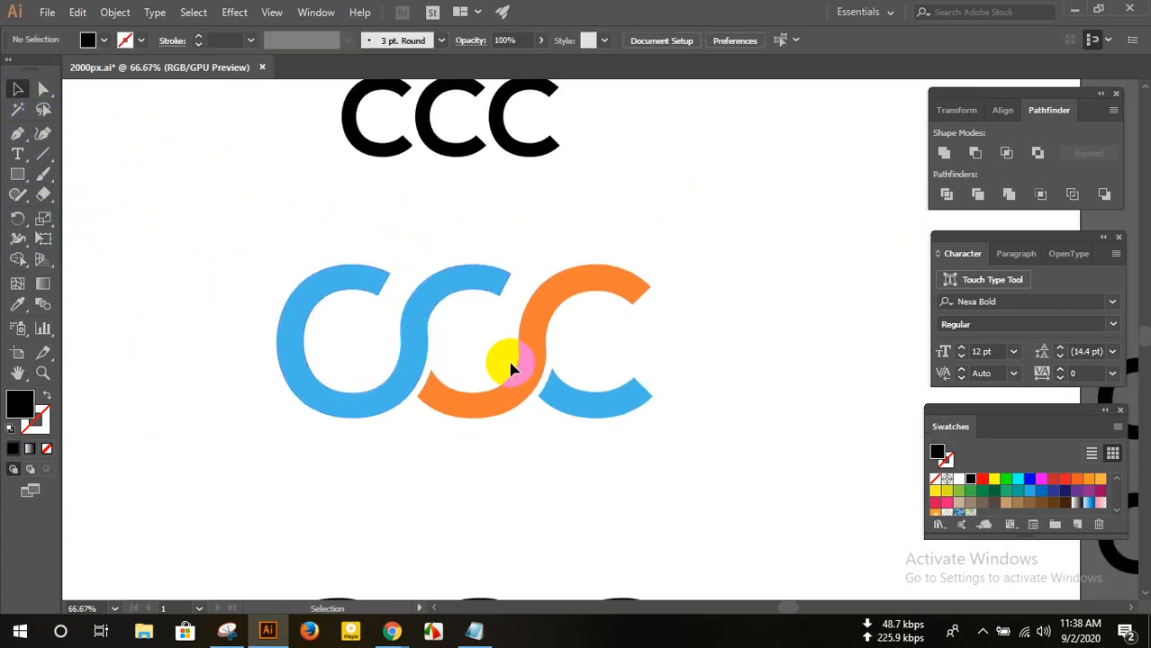
pyautogui.scroll(3, 510, 369)
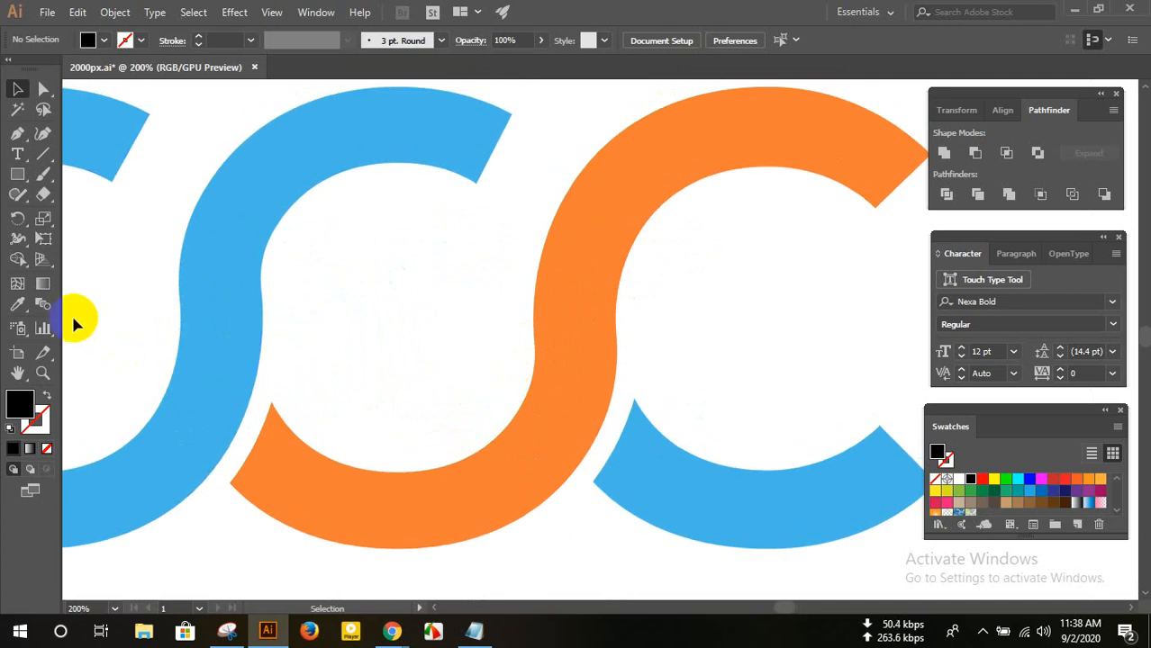
pyautogui.click(17, 261)
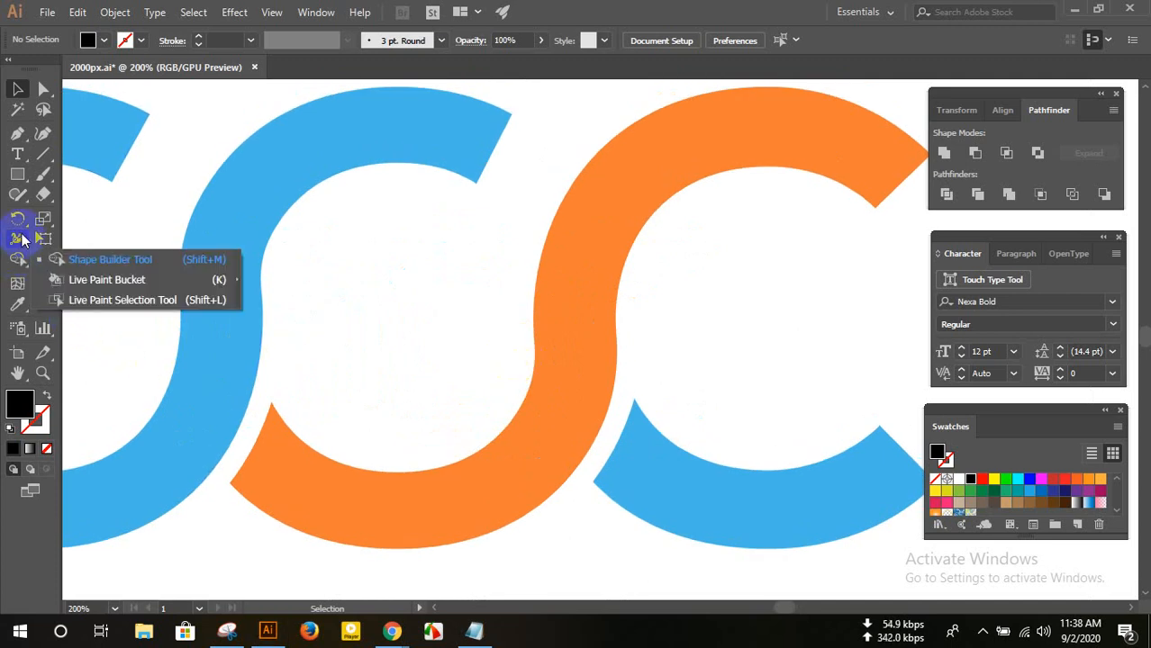
pyautogui.click(44, 224)
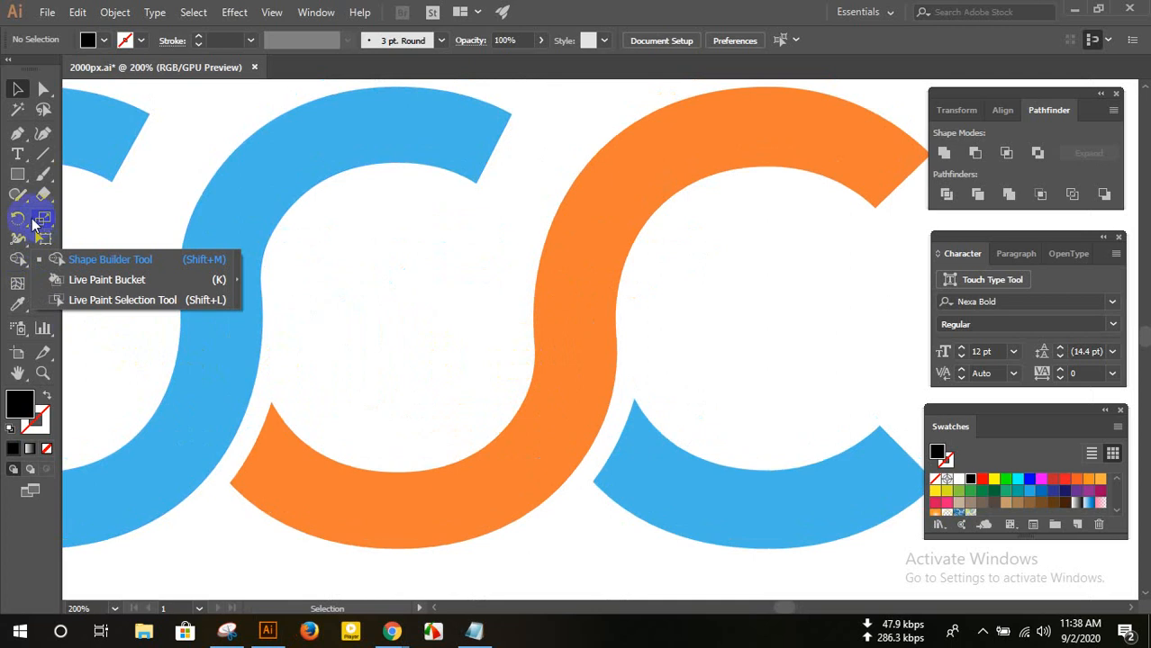
pyautogui.click(17, 218)
pyautogui.click(41, 204)
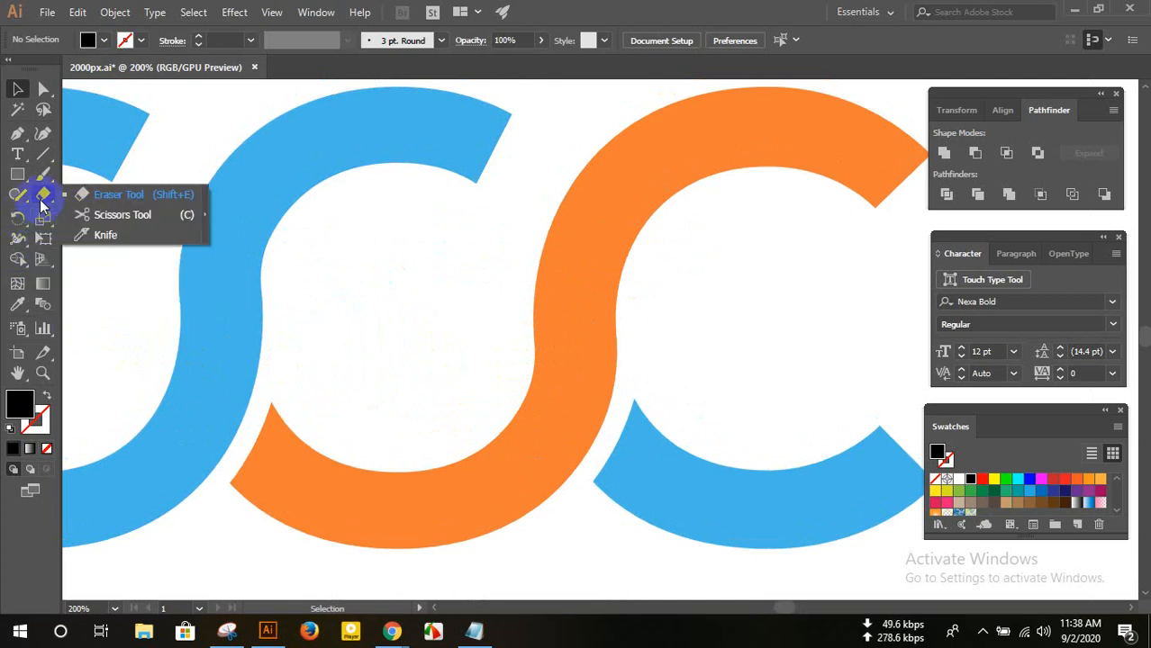
pyautogui.click(21, 197)
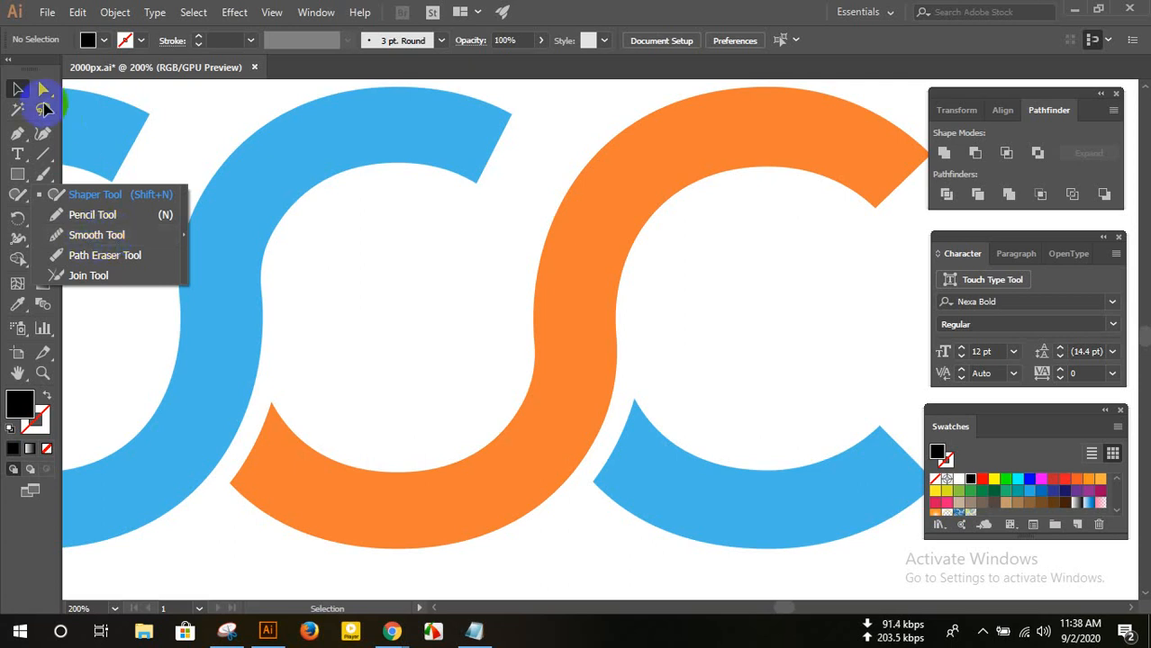
pyautogui.click(17, 88)
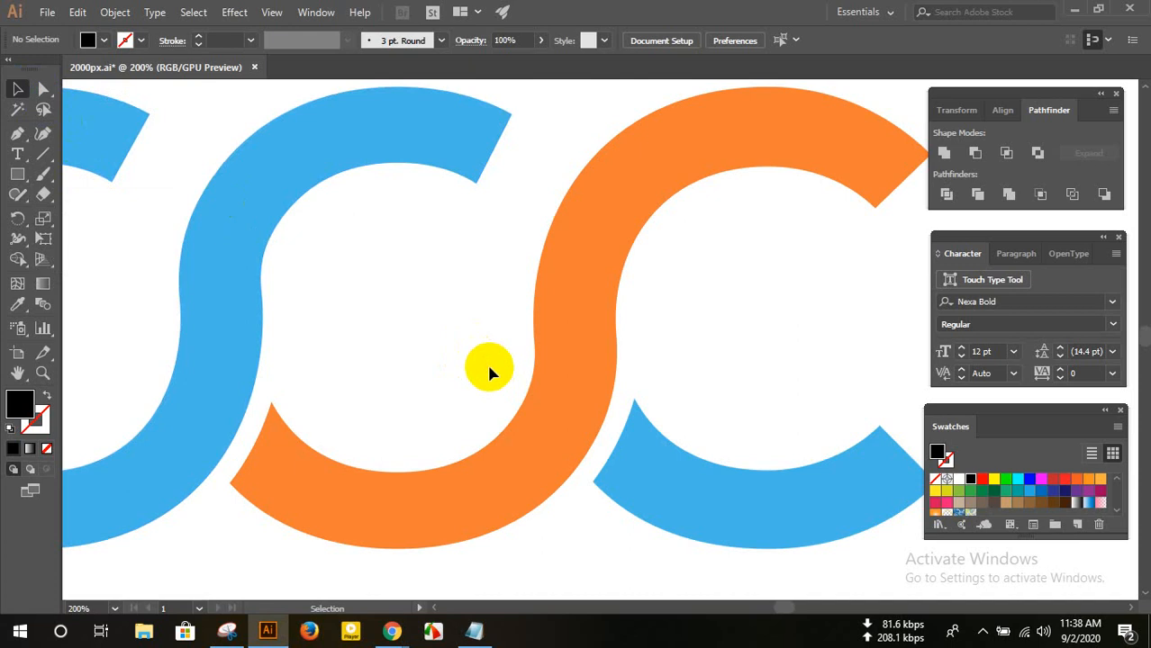
pyautogui.scroll(-3, 660, 383)
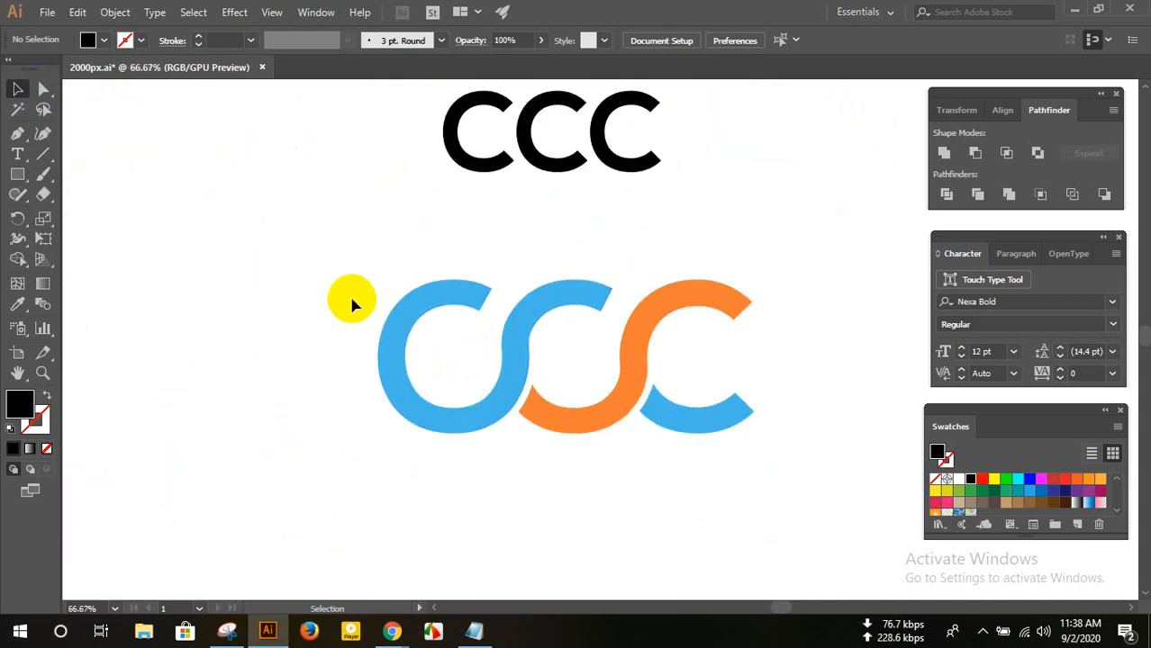
pyautogui.moveTo(348, 295); pyautogui.dragTo(605, 367)
pyautogui.click(580, 373)
pyautogui.click(496, 418)
pyautogui.moveTo(618, 443); pyautogui.dragTo(606, 449)
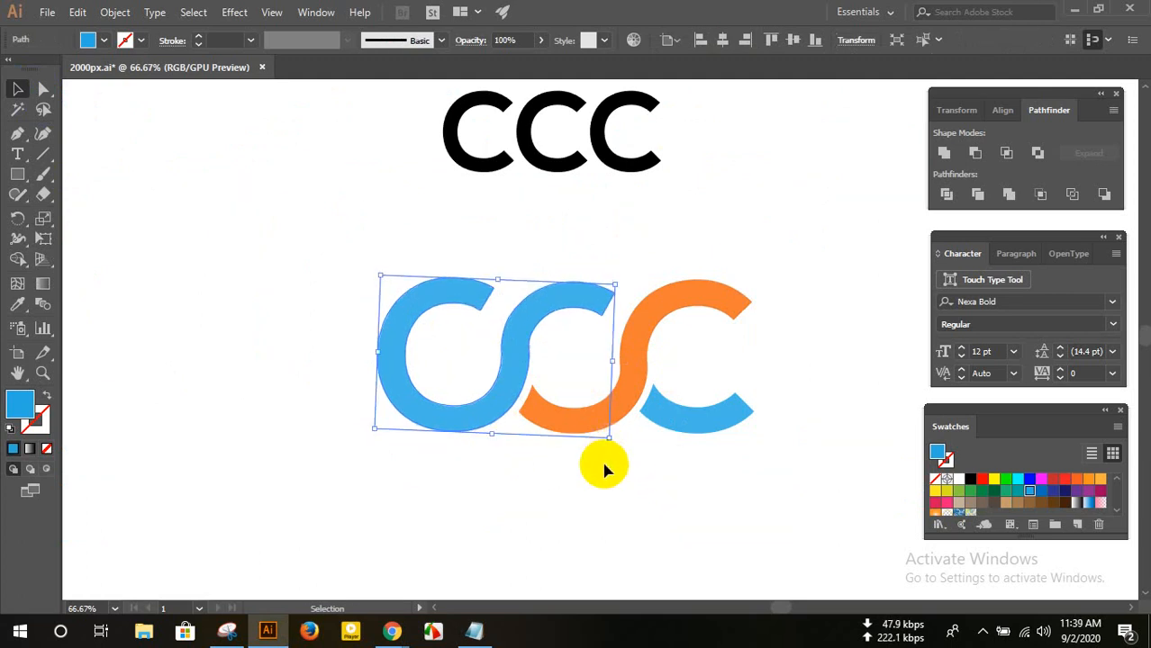
pyautogui.hotkey('ctrl', 'z')
pyautogui.click(599, 466)
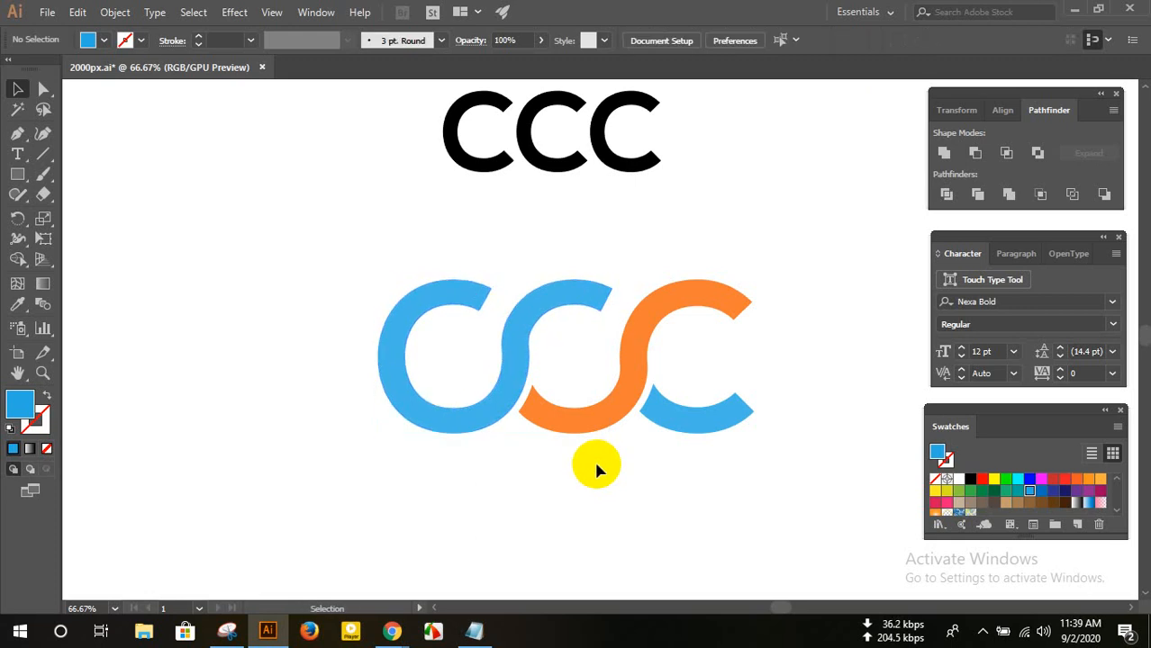
# - Draw a closed curved connector with the Pen tool from the lower arm of the large black lettering's first C to the second C's upper curve
pyautogui.hotkey('ctrl', '-')
pyautogui.hotkey('ctrl', '-')
pyautogui.hotkey('ctrl', '-')
pyautogui.hotkey('ctrl', '-')
pyautogui.scroll(-2, 594, 466)
pyautogui.scroll(3, 602, 461)
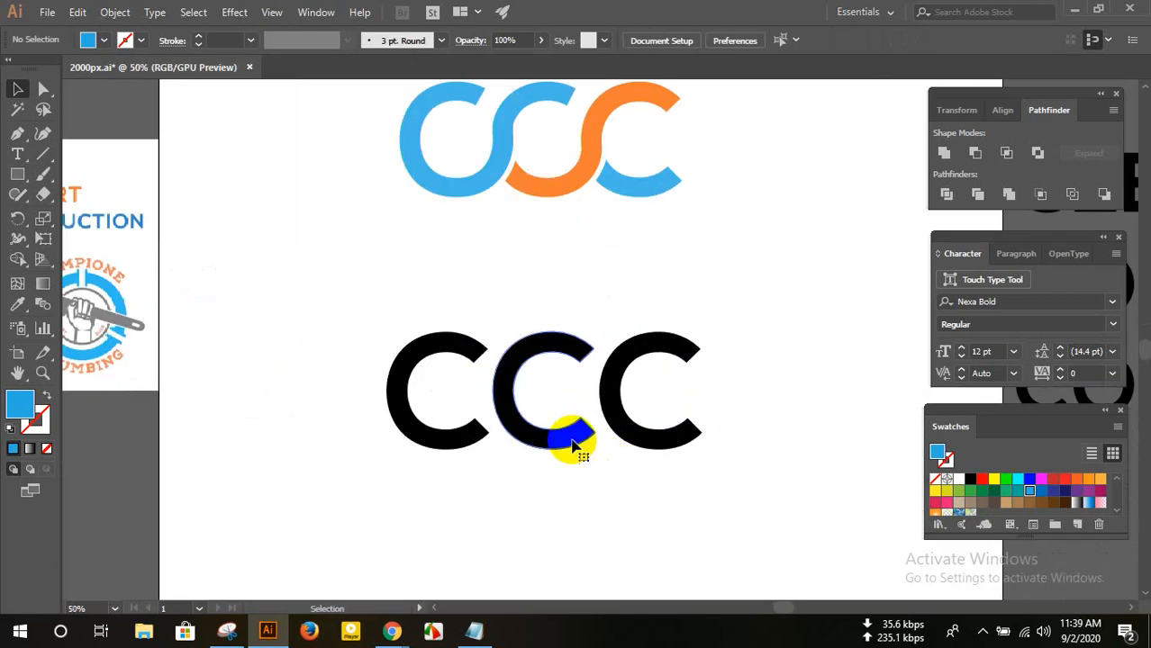
pyautogui.click(573, 444)
pyautogui.click(572, 461)
pyautogui.scroll(3, 585, 448)
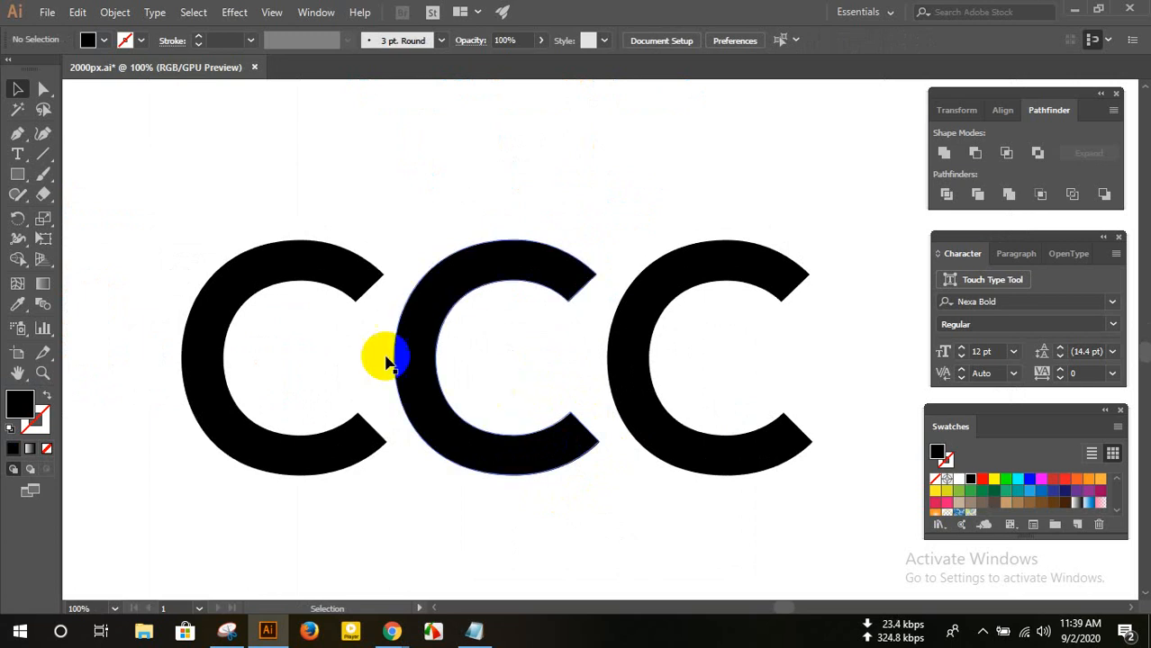
pyautogui.click(16, 135)
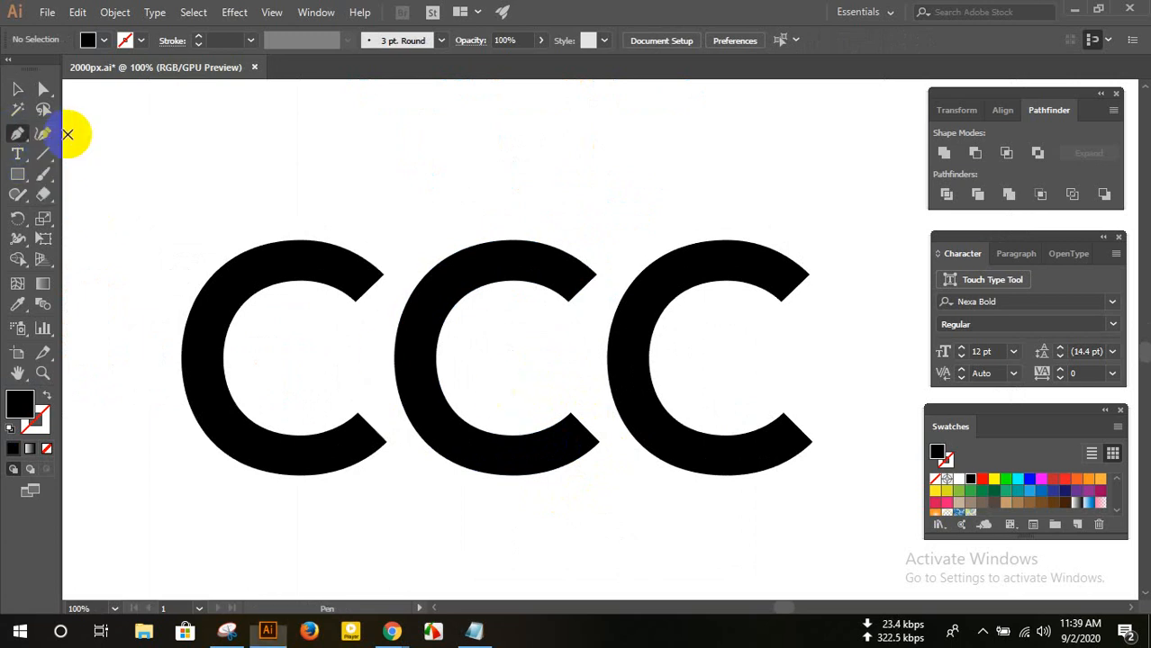
pyautogui.click(338, 426)
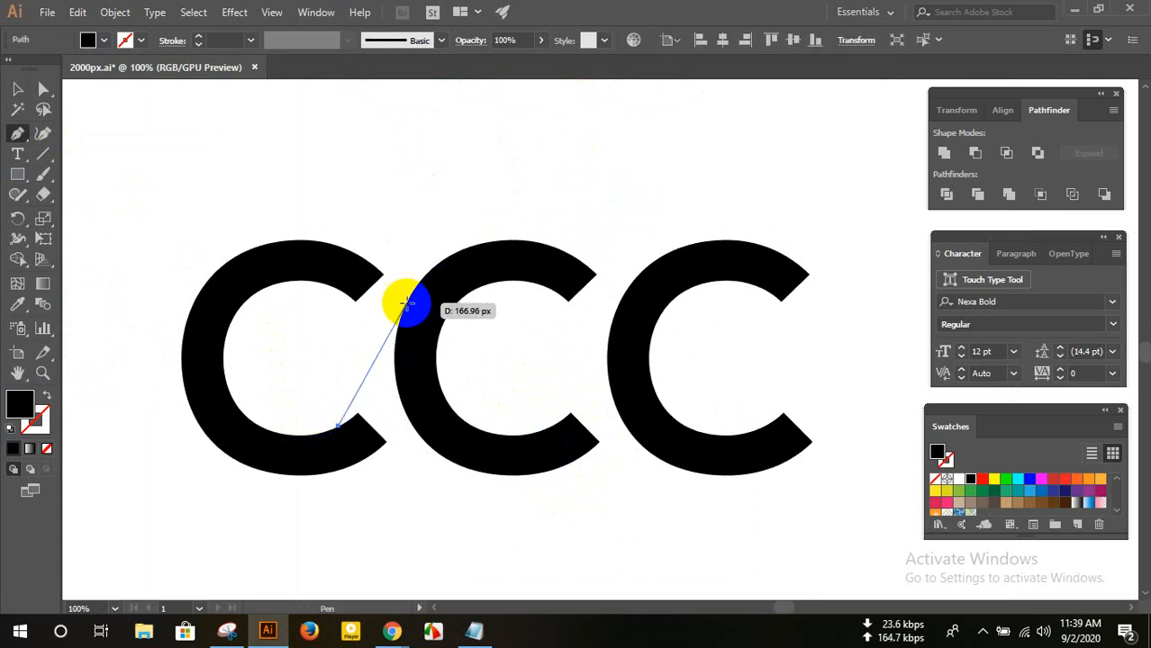
pyautogui.moveTo(406, 304); pyautogui.dragTo(445, 180)
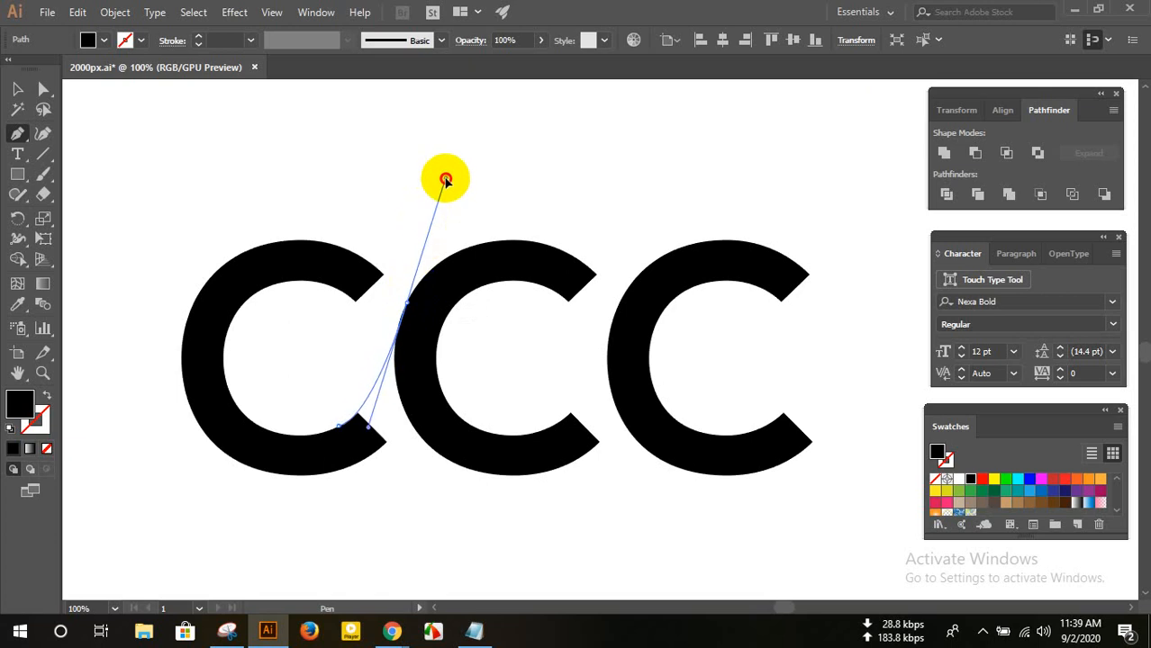
pyautogui.moveTo(406, 301); pyautogui.dragTo(441, 330)
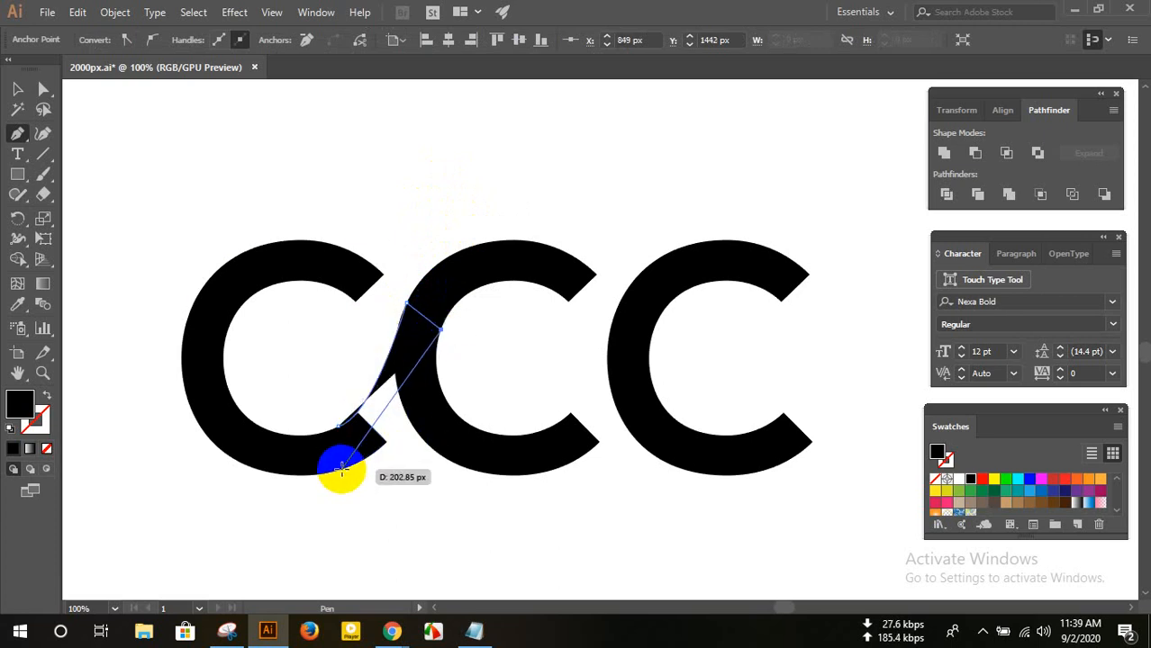
pyautogui.moveTo(341, 467); pyautogui.dragTo(253, 498)
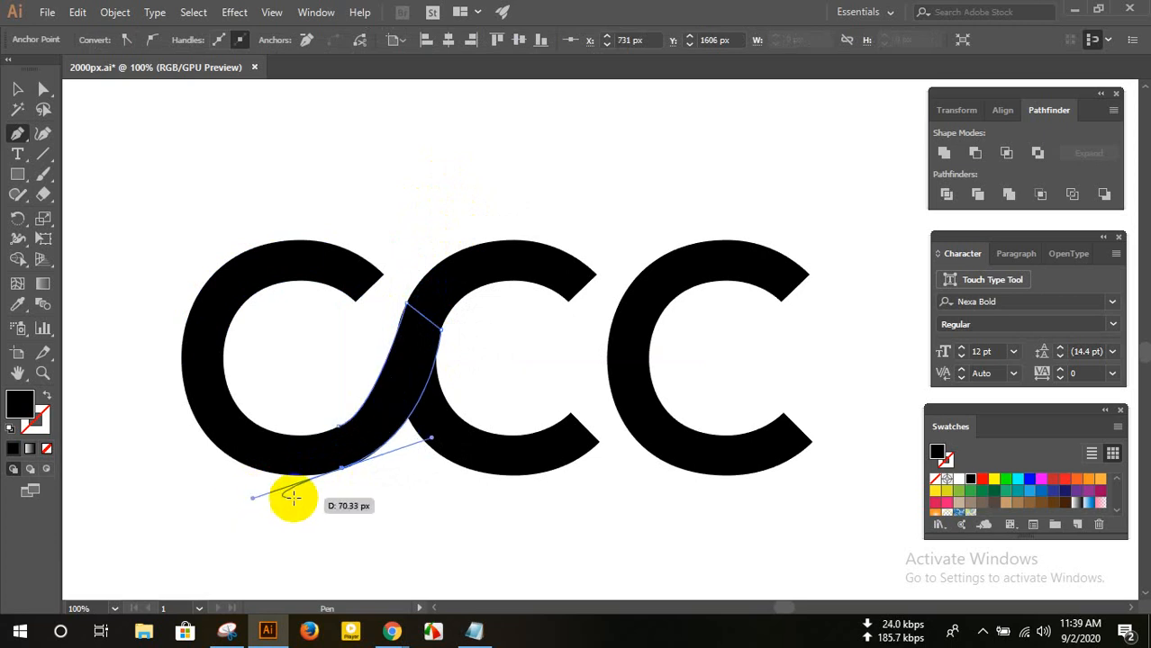
pyautogui.moveTo(339, 468); pyautogui.dragTo(341, 424)
pyautogui.click(17, 88)
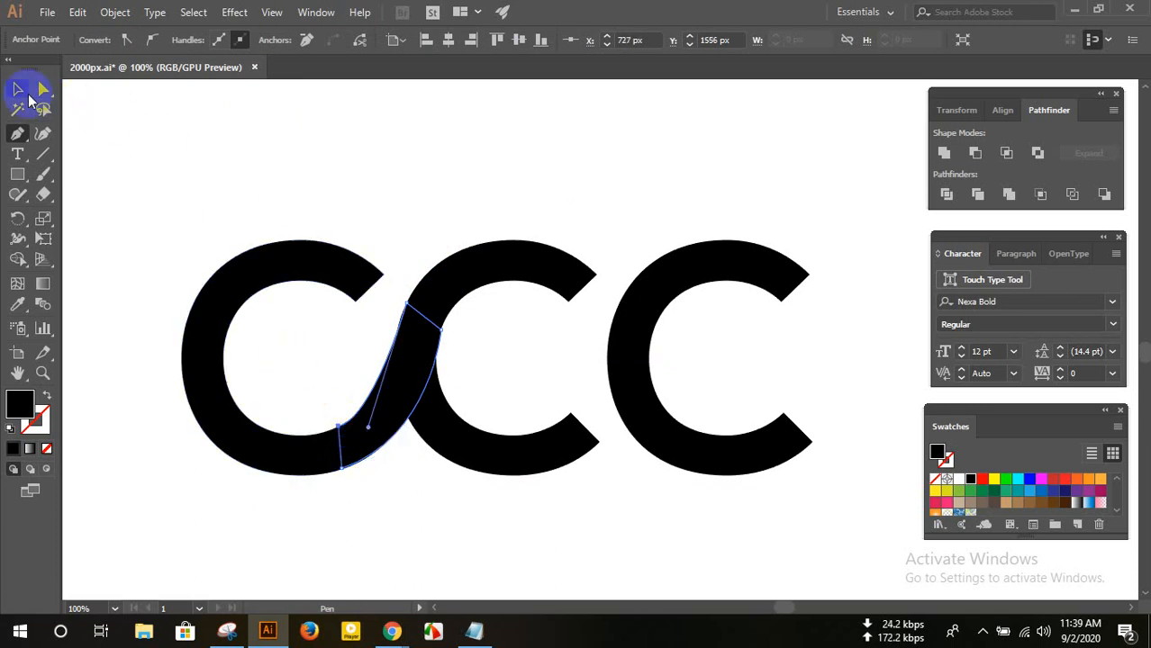
# - Divide the first two large black C letters and the connector along their overlaps with Pathfinder, and ungroup the resulting pieces
pyautogui.click(399, 153)
pyautogui.click(396, 381)
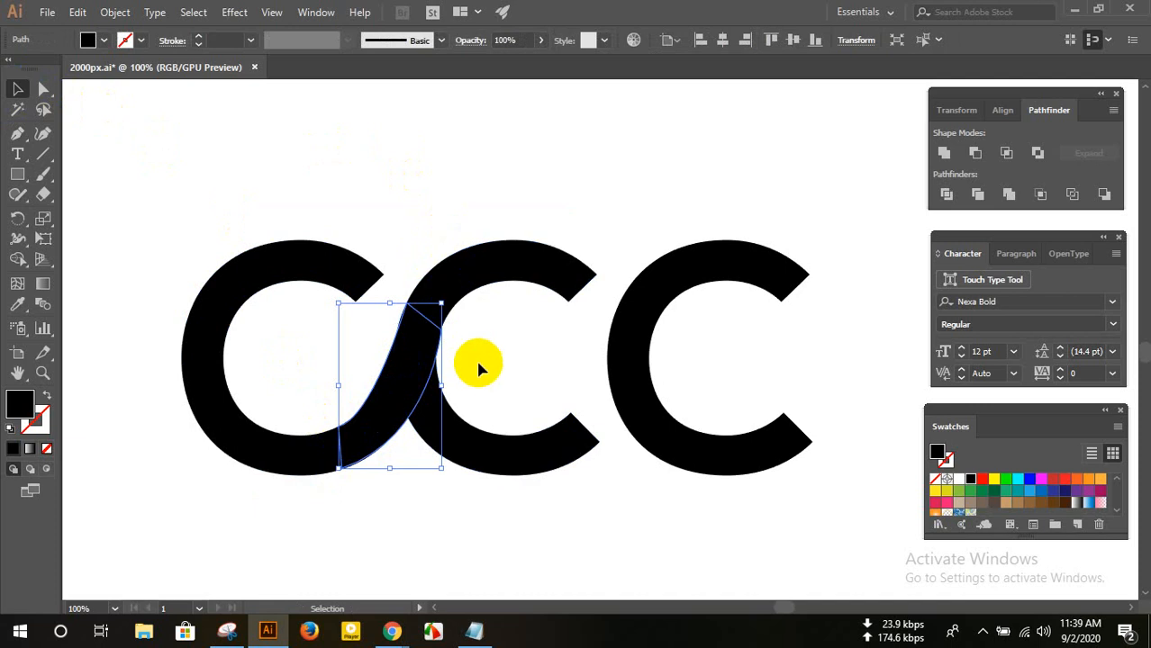
pyautogui.keyDown('shift'); pyautogui.click(393, 378); pyautogui.keyUp('shift')
pyautogui.click(394, 379)
pyautogui.click(345, 340)
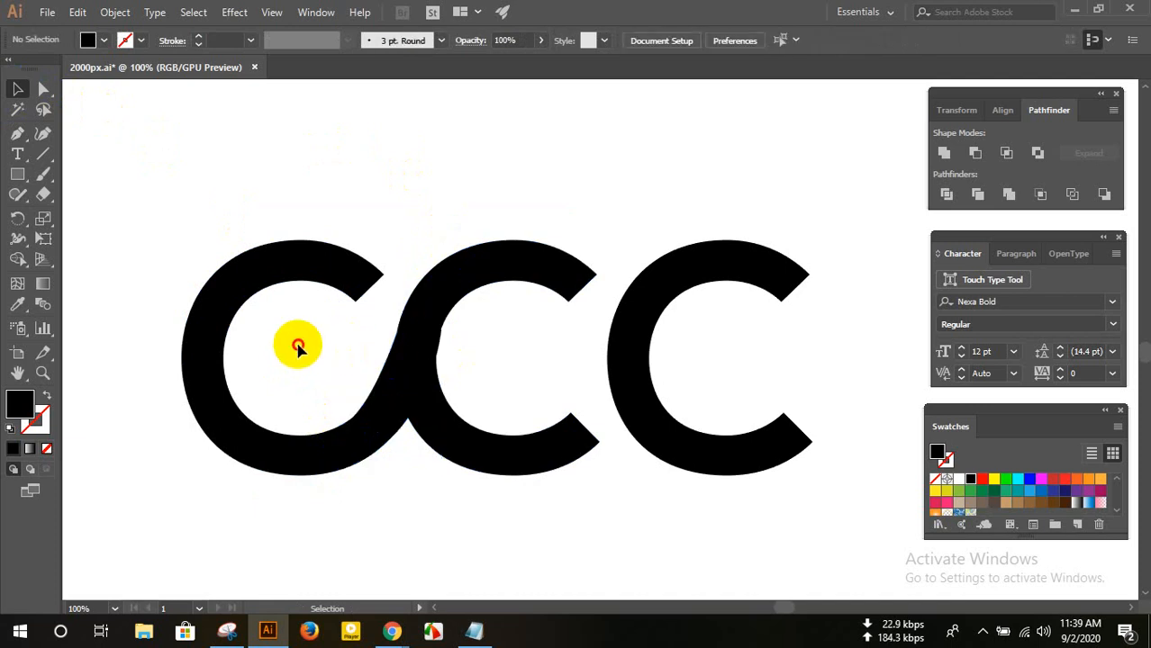
pyautogui.moveTo(295, 347); pyautogui.dragTo(489, 431)
pyautogui.click(946, 194)
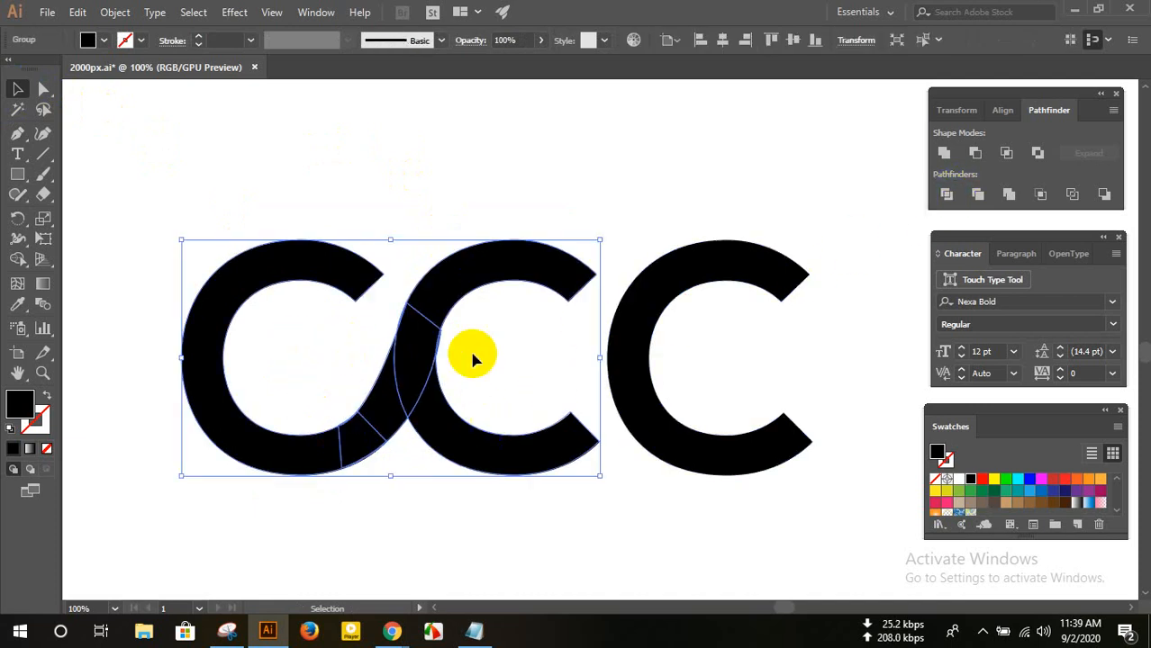
pyautogui.rightClick(404, 334)
pyautogui.click(441, 452)
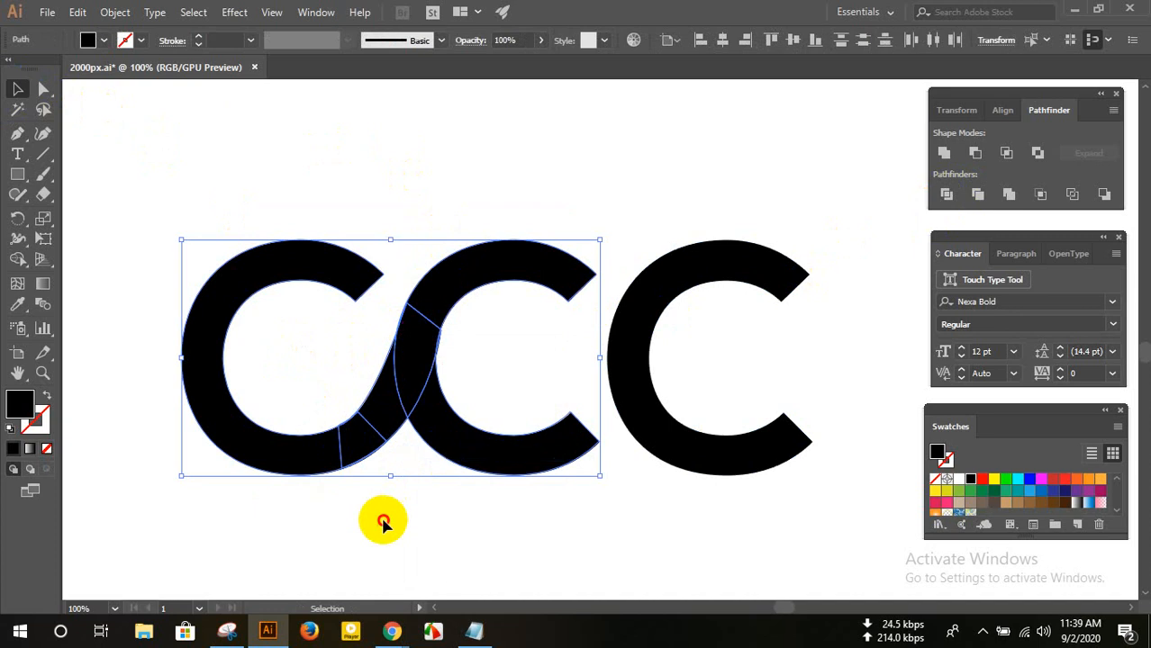
# - Merge the first C, the connector and the second C's upper curve into one continuous shape with the Shape Builder tool
pyautogui.click(212, 216)
pyautogui.moveTo(212, 216); pyautogui.dragTo(488, 475)
pyautogui.click(17, 219)
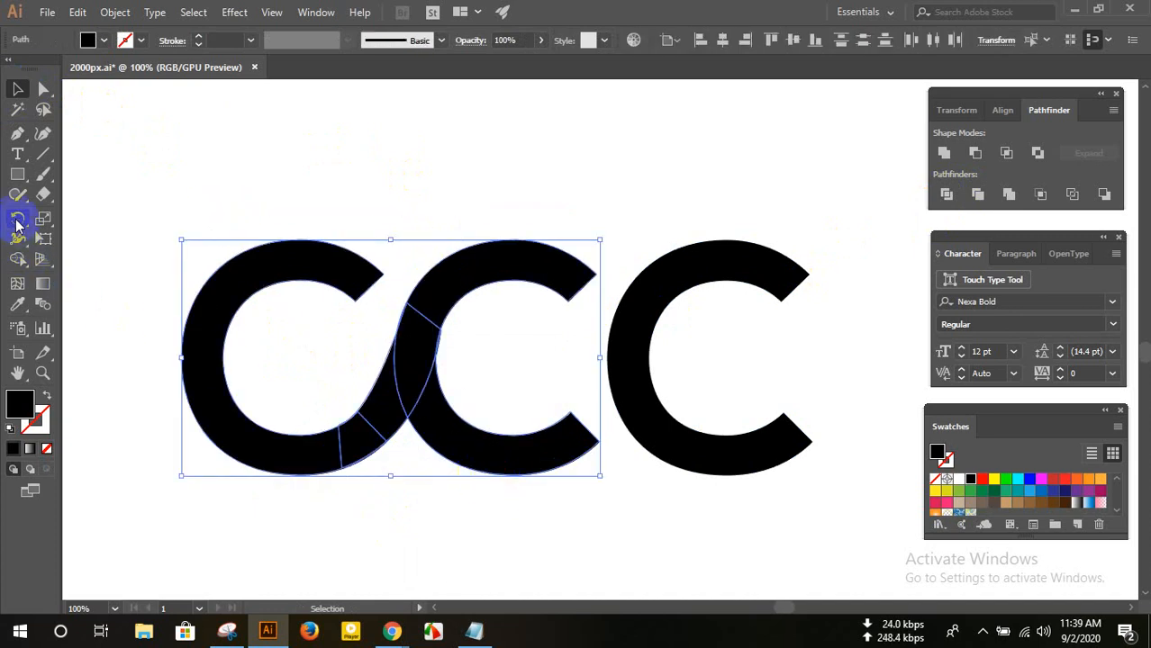
pyautogui.moveTo(17, 259); pyautogui.dragTo(85, 259)
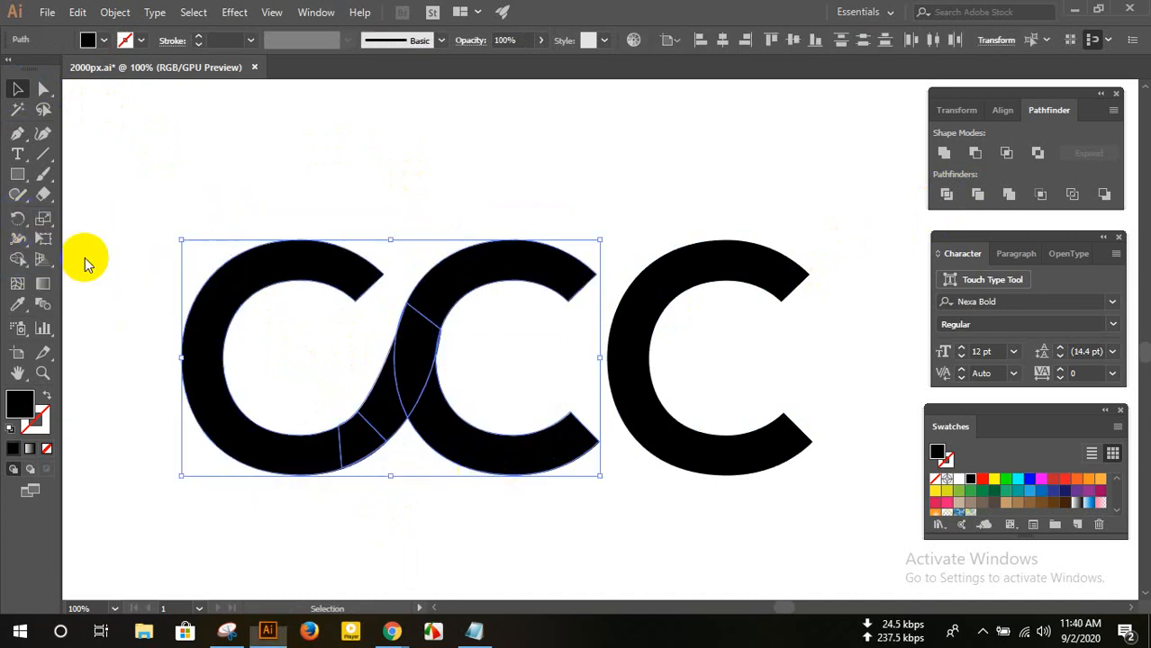
pyautogui.moveTo(402, 293)
pyautogui.mouseDown()
pyautogui.moveTo(462, 279)
pyautogui.moveTo(397, 401)
pyautogui.moveTo(352, 442)
pyautogui.moveTo(313, 451)
pyautogui.mouseUp()
pyautogui.click(17, 89)
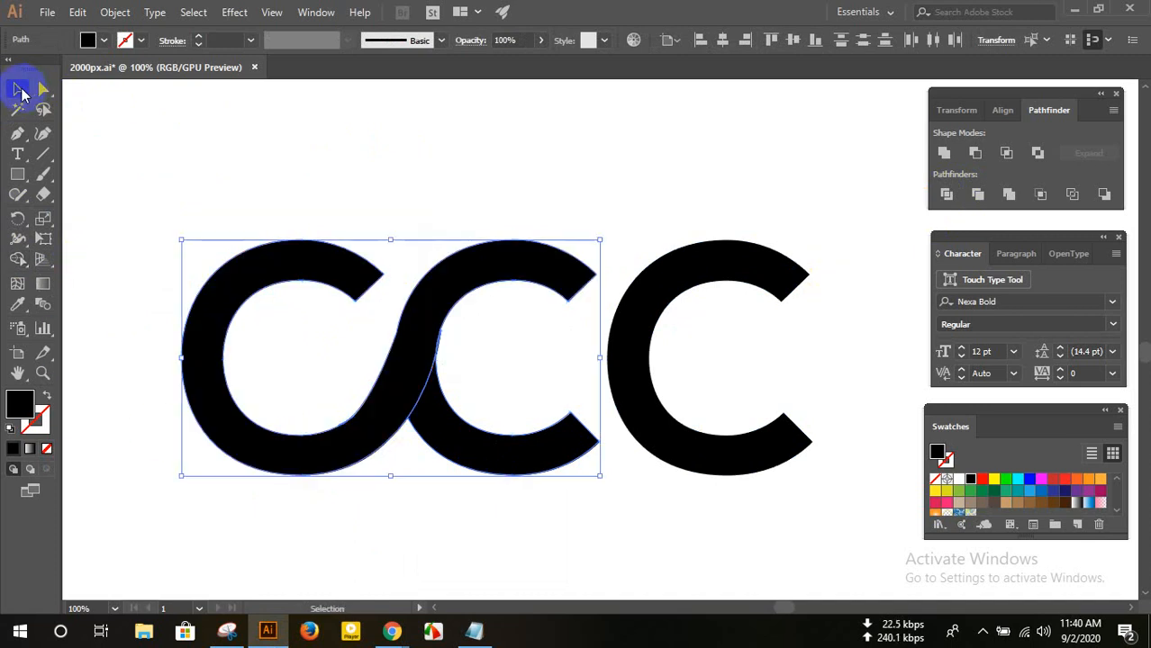
# - Give the merged shape of the first C, connector and second C's upper curve a 27 pt black stroke
pyautogui.click(316, 145)
pyautogui.click(416, 338)
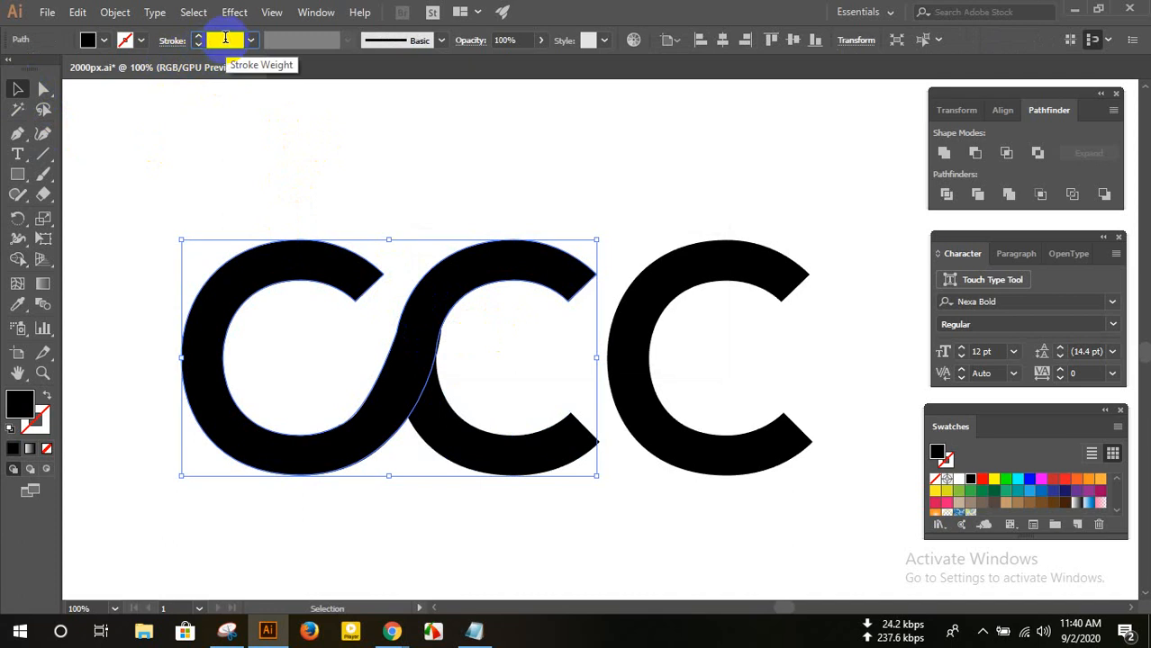
pyautogui.press('Up')
pyautogui.press('Up')
pyautogui.press('Up')
pyautogui.press('Up')
pyautogui.press('Up')
pyautogui.press('Up')
pyautogui.press('Up')
pyautogui.press('Up')
pyautogui.press('Up')
pyautogui.press('Up')
pyautogui.press('Up')
pyautogui.press('Up')
pyautogui.press('Up')
pyautogui.press('Up')
pyautogui.press('Up')
pyautogui.press('Up')
pyautogui.press('Up')
pyautogui.press('Up')
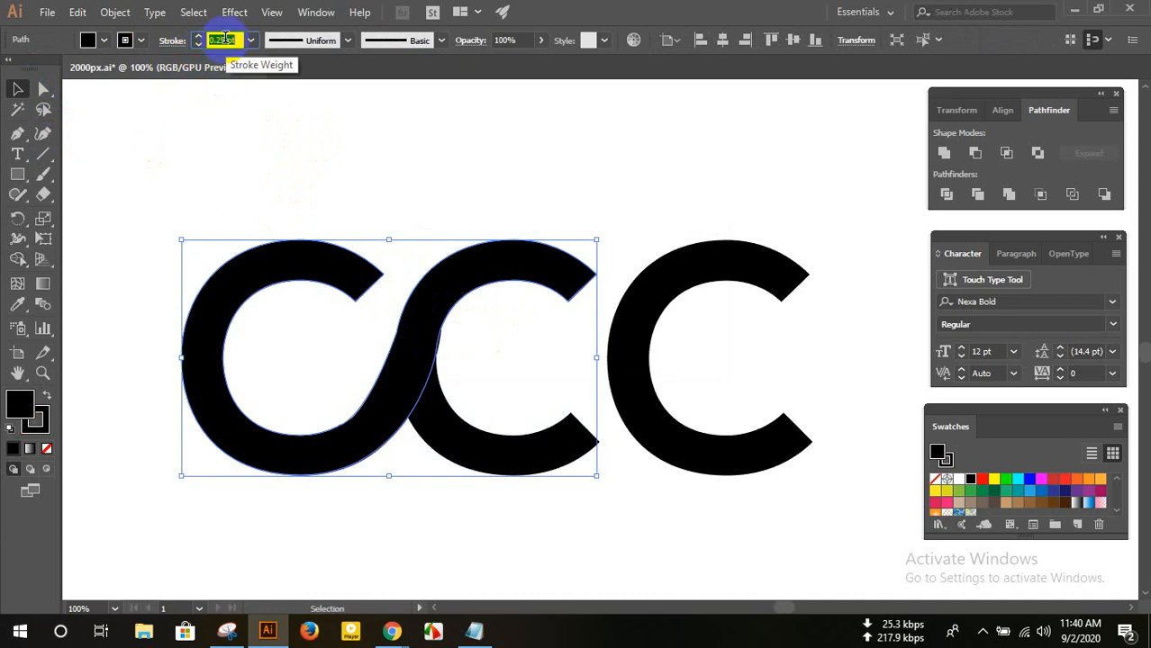
pyautogui.press('Up')
pyautogui.press('Up')
pyautogui.press('Up')
pyautogui.press('Up')
pyautogui.press('Up')
pyautogui.press('Up')
pyautogui.press('Up')
pyautogui.press('Up')
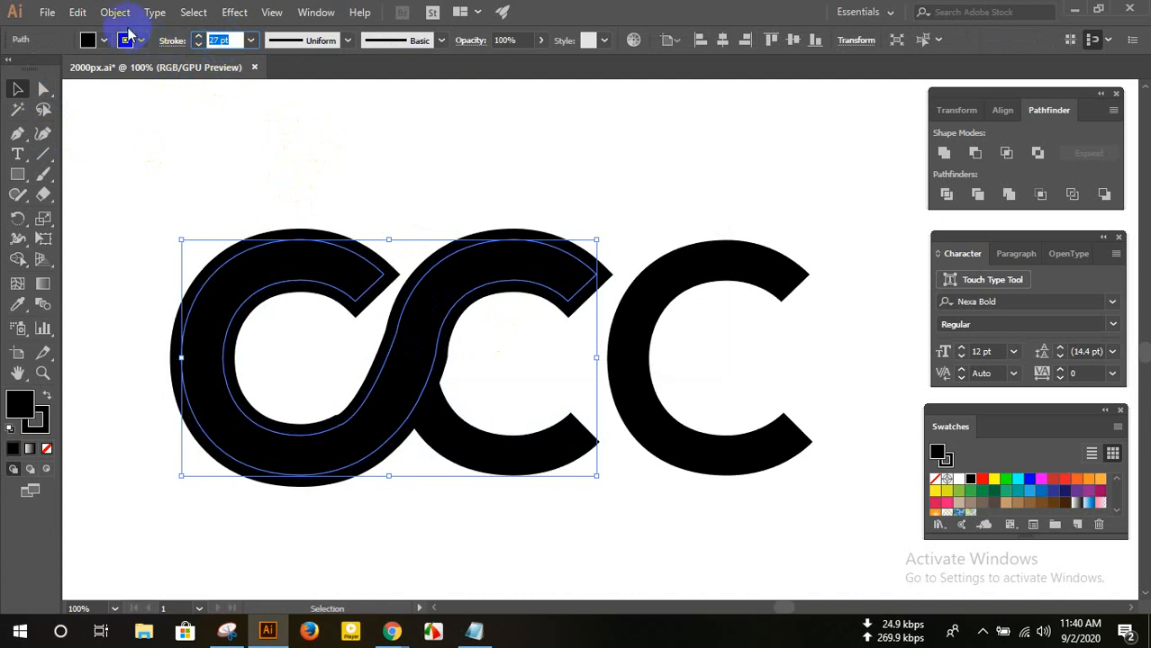
# - Expand both the fill and the stroke of the outlined merged shape
pyautogui.click(116, 11)
pyautogui.click(193, 172)
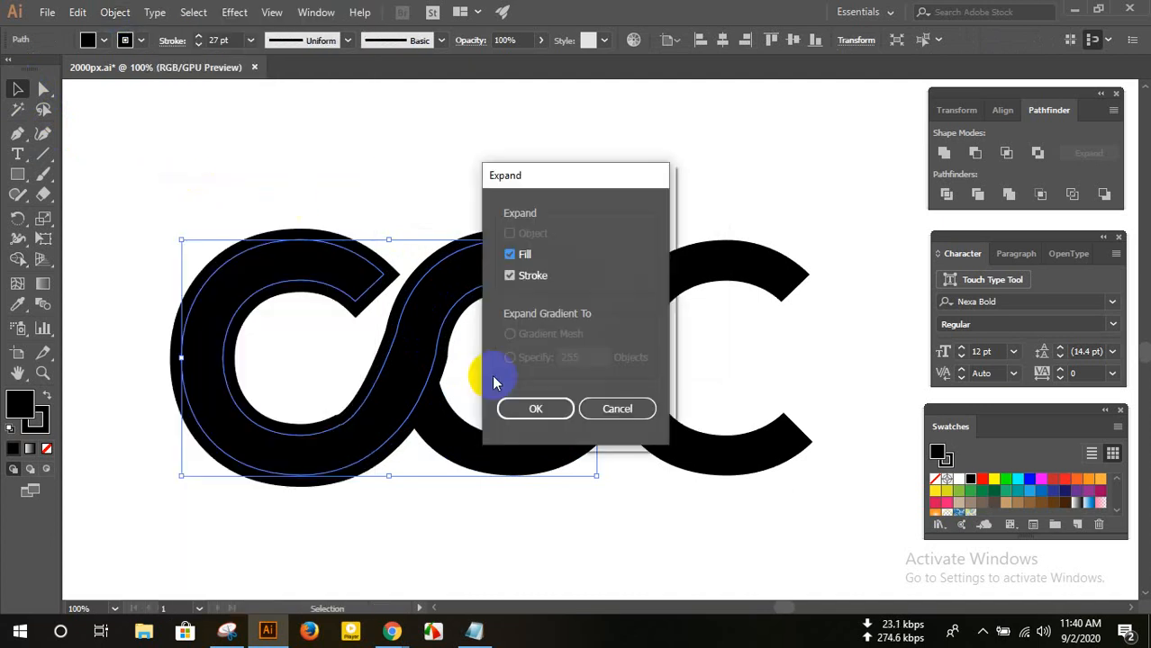
pyautogui.click(517, 406)
# - Divide the expanded shape together with the second C's lower arc using Pathfinder, and ungroup the resulting pieces
pyautogui.click(496, 442)
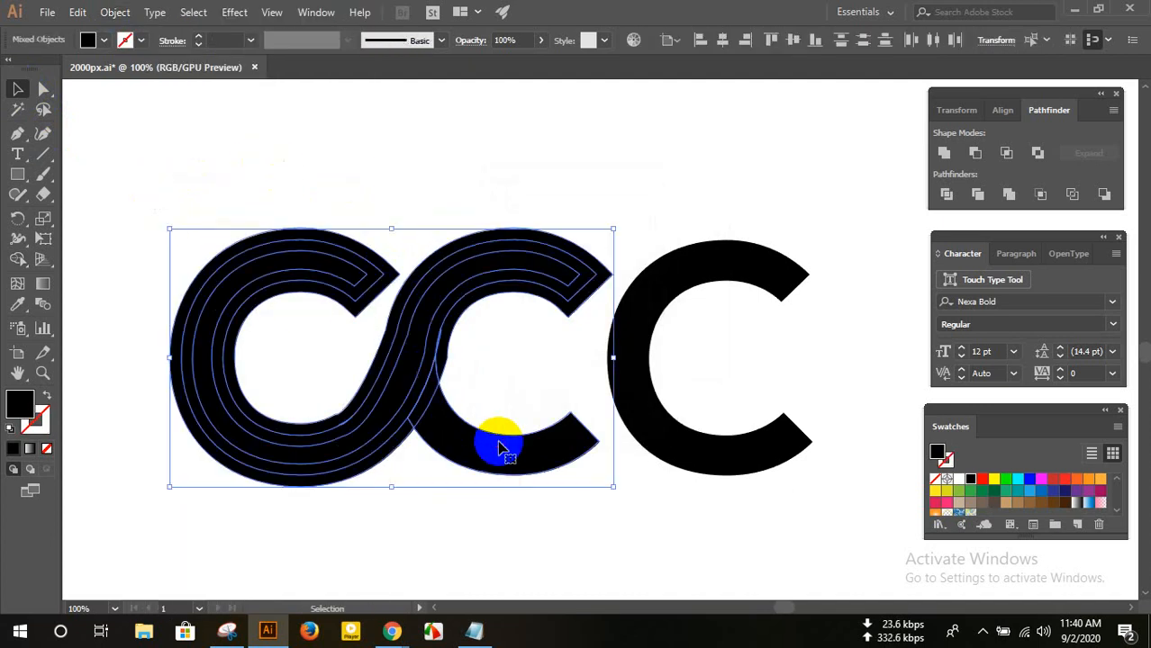
pyautogui.rightClick(532, 253)
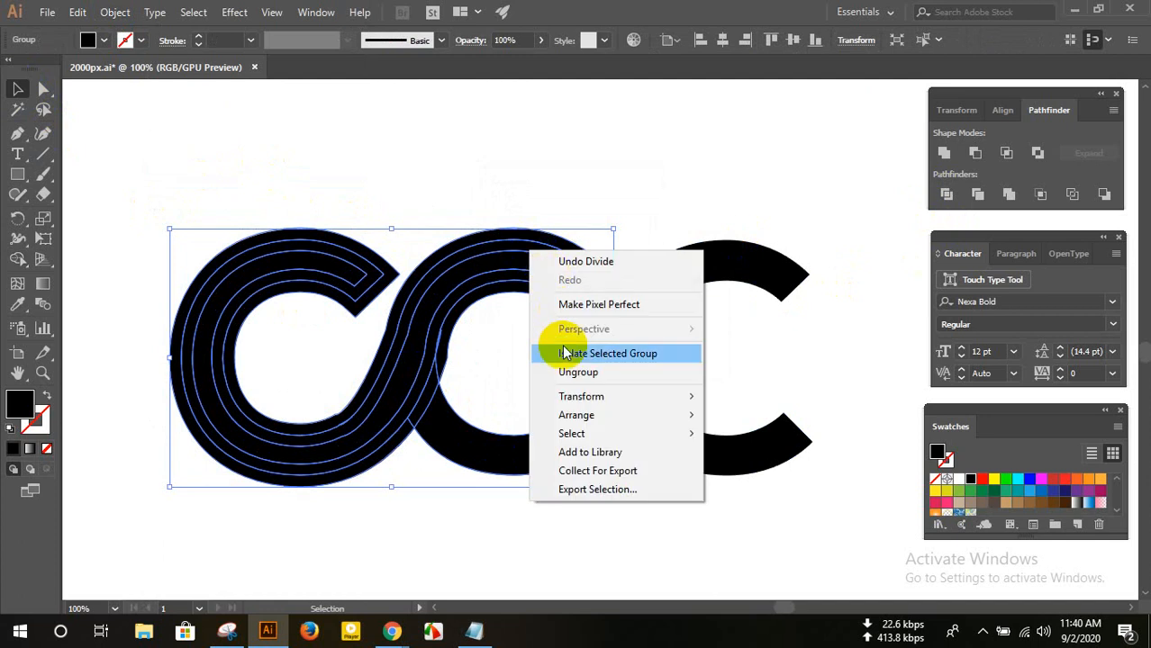
pyautogui.click(567, 371)
pyautogui.click(521, 313)
# - Delete the expanded outer stroke pieces, the overlap piece and the inner-edge sliver so a gap separates the connector from the second C's lower arc
pyautogui.click(520, 298)
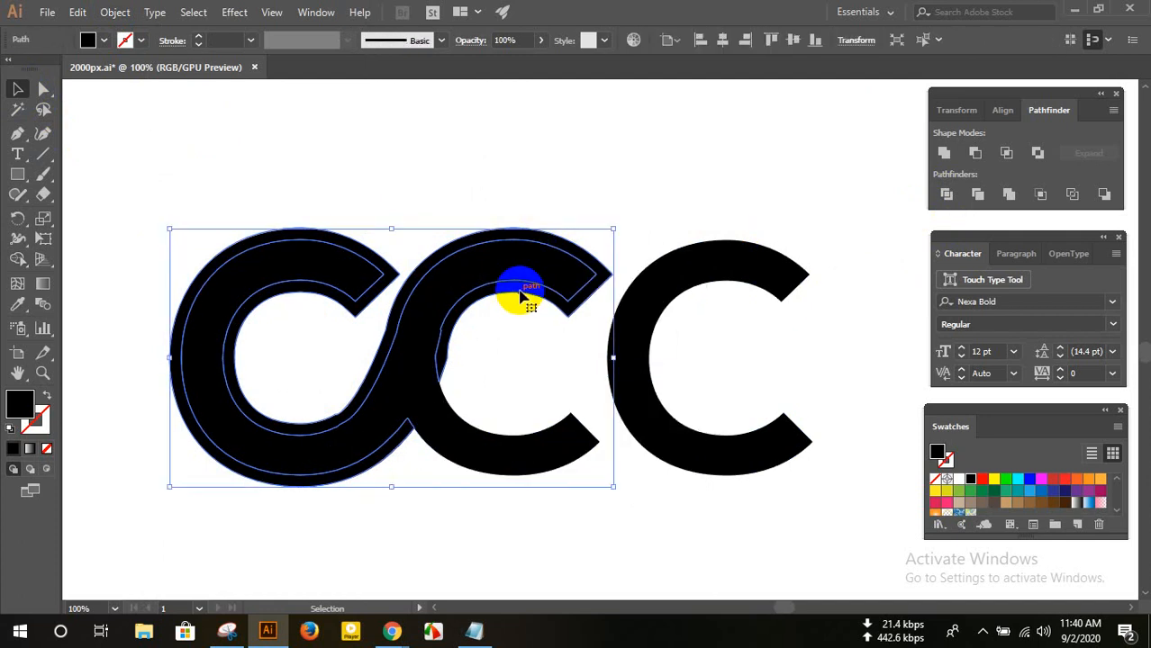
pyautogui.press('Delete')
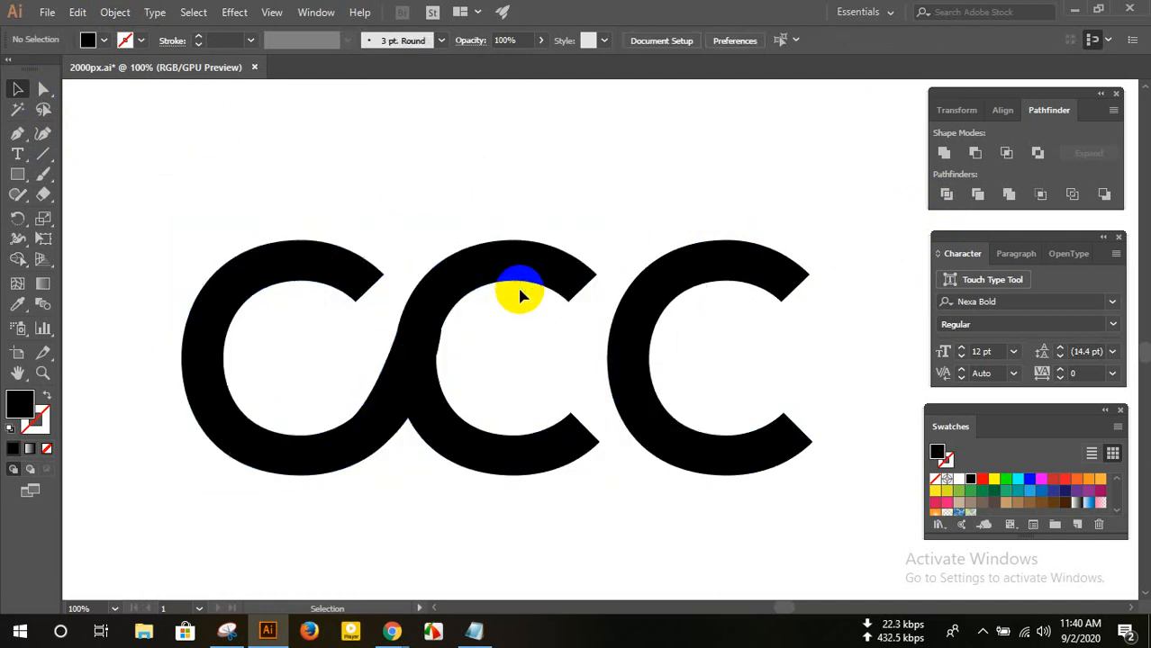
pyautogui.click(423, 392)
pyautogui.press('Delete')
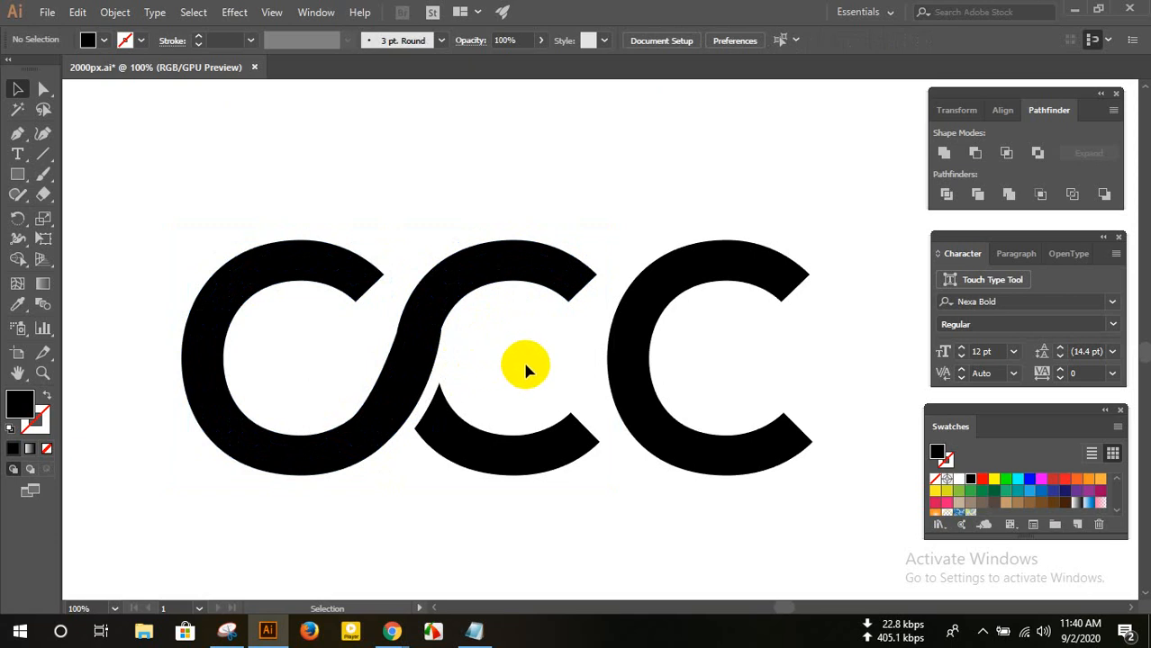
pyautogui.scroll(2, 429, 360)
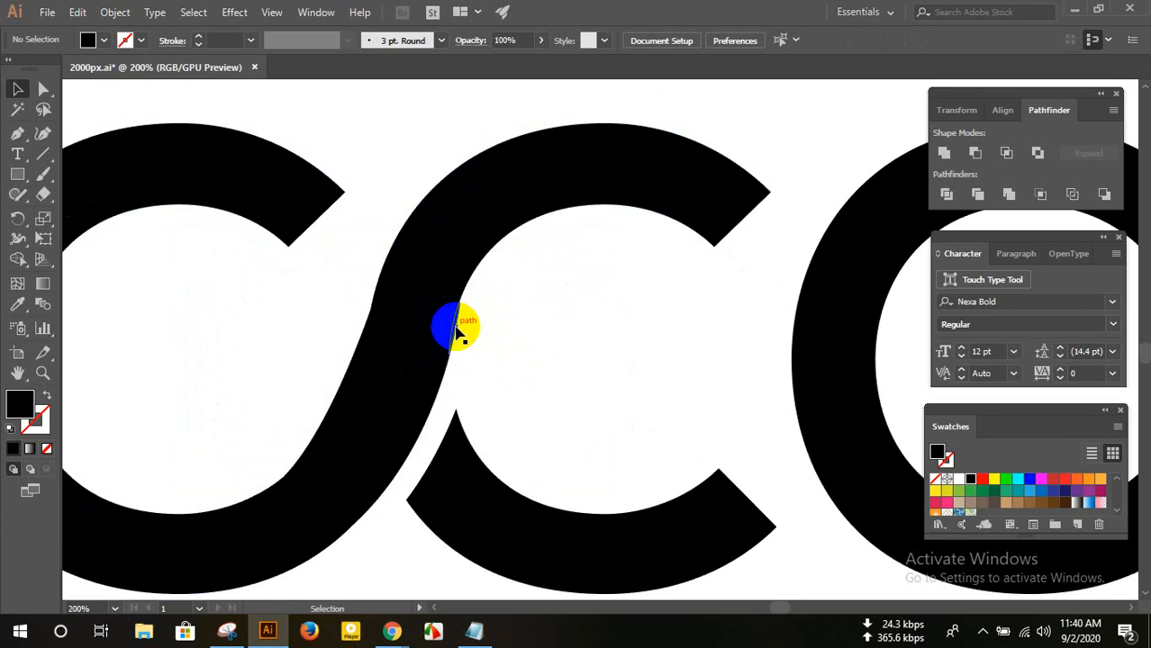
pyautogui.click(458, 331)
pyautogui.press('Delete')
pyautogui.click(459, 183)
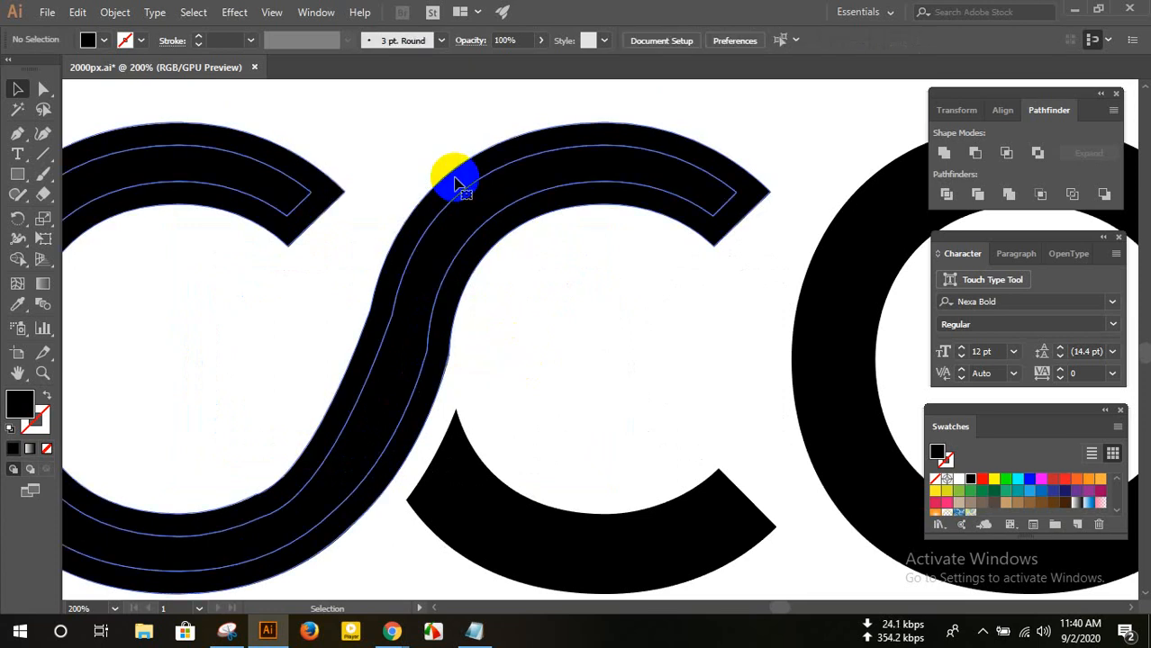
pyautogui.press('Delete')
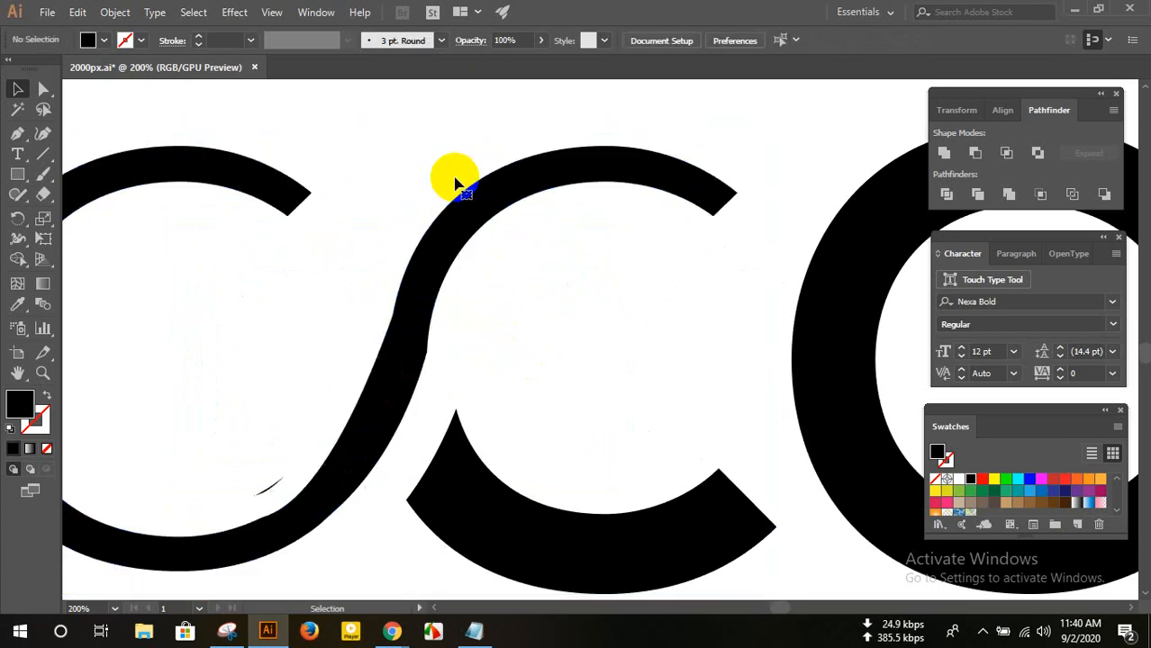
pyautogui.hotkey('ctrl', 'z')
pyautogui.click(505, 317)
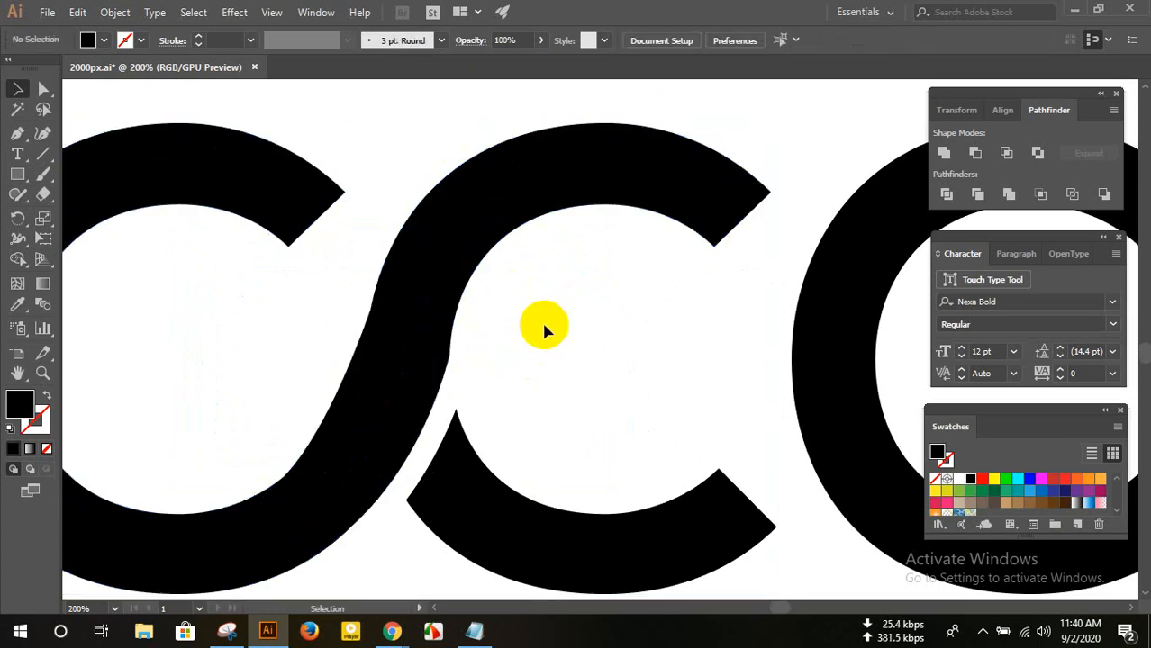
# - Unite the remaining pieces of the first C, connector and second C's upper curve with Pathfinder
pyautogui.hotkey('ctrl', '1')
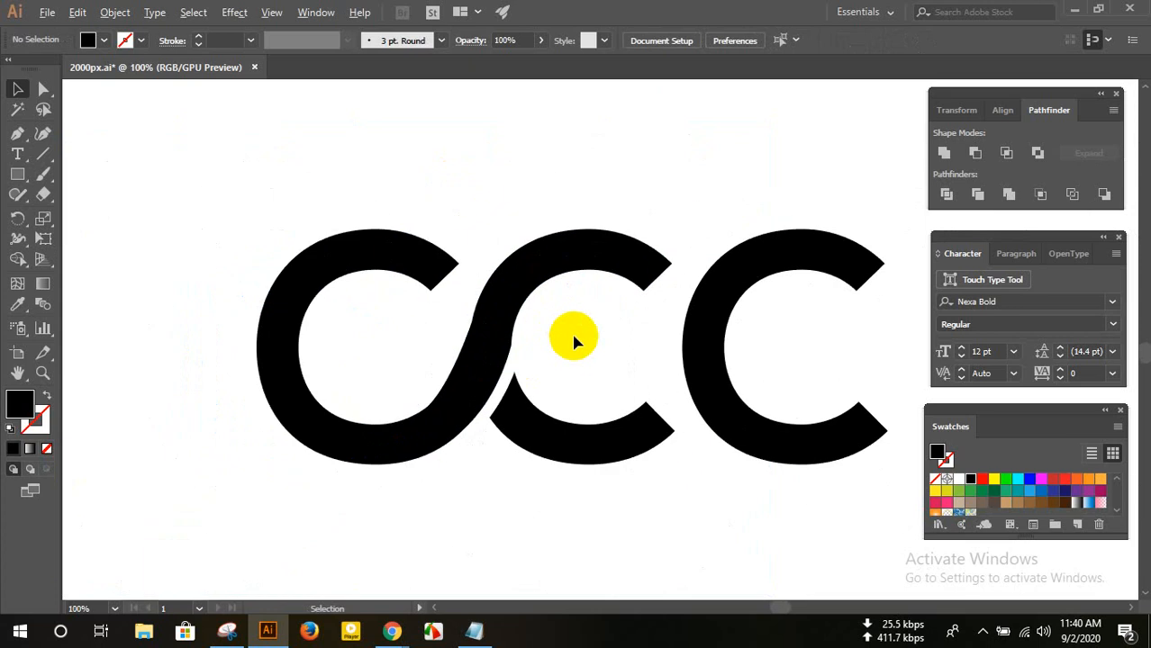
pyautogui.keyDown('alt'); pyautogui.scroll(1, 572, 338); pyautogui.keyUp('alt')
pyautogui.moveTo(402, 307); pyautogui.dragTo(489, 341)
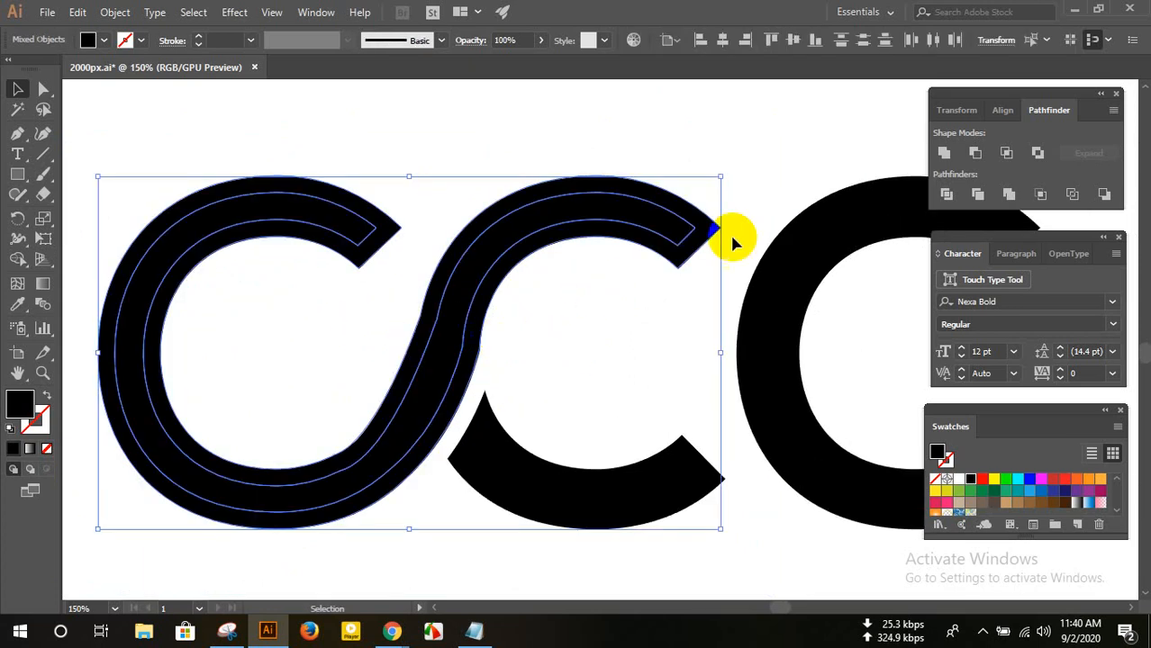
pyautogui.click(944, 152)
pyautogui.click(596, 343)
pyautogui.keyDown('alt'); pyautogui.scroll(-1, 590, 344); pyautogui.keyUp('alt')
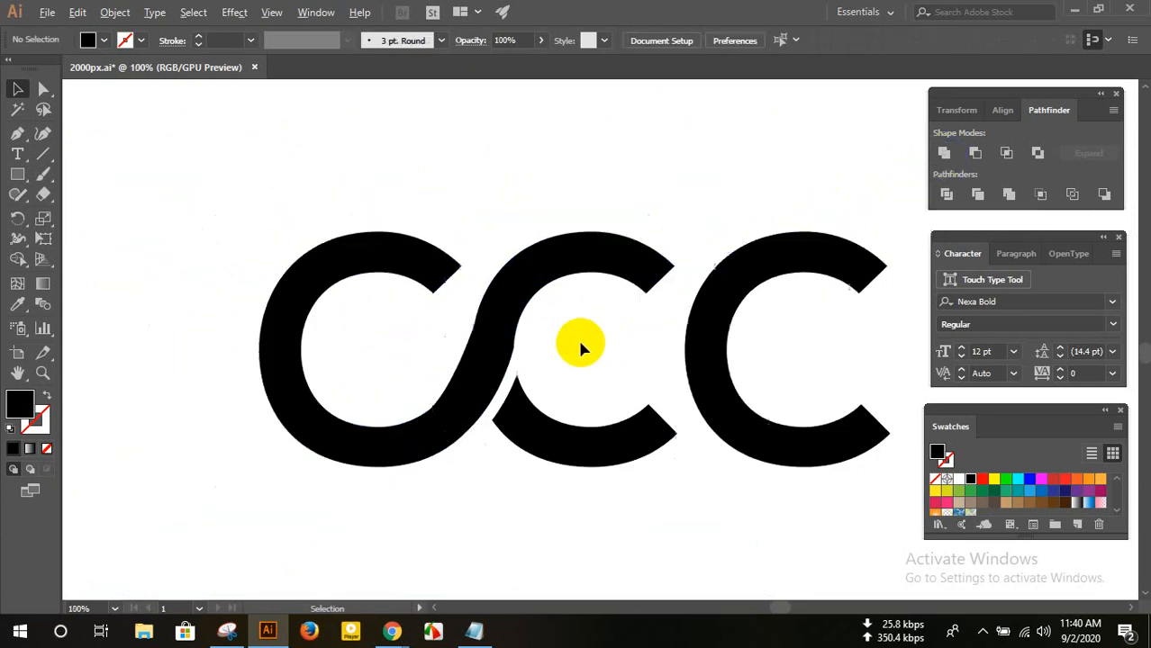
# - Draw a closed Pen shape whose curved side runs along the connector's outer edge, from the second C's inner curve to the first C's base
pyautogui.moveTo(17, 132); pyautogui.dragTo(86, 135)
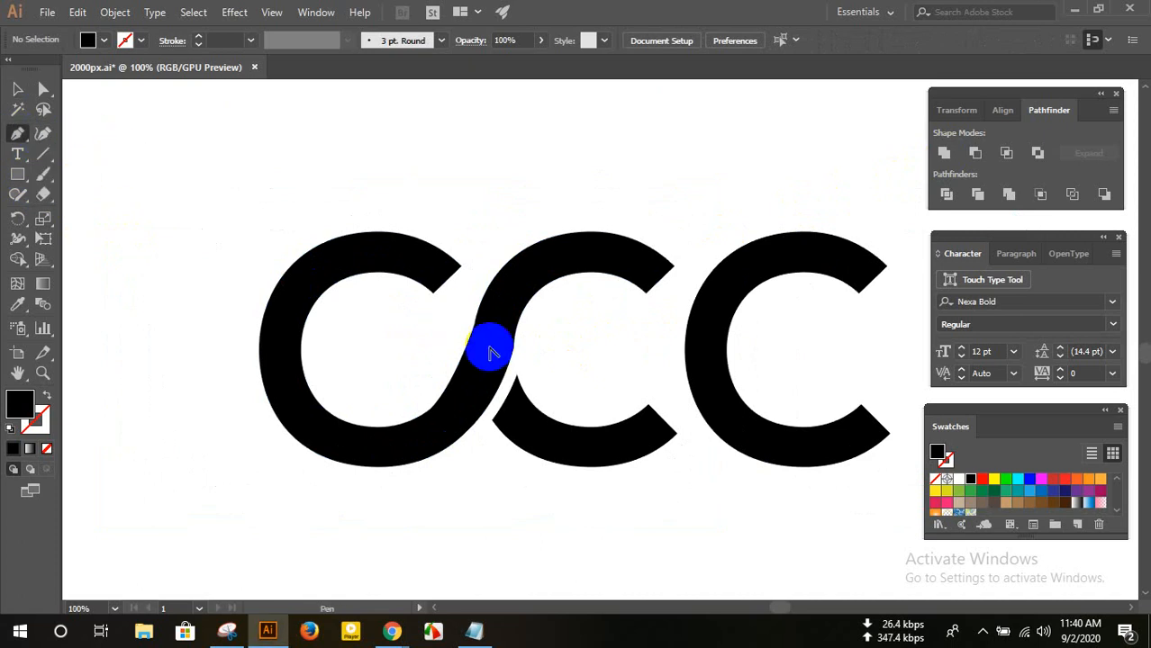
pyautogui.keyDown('alt'); pyautogui.scroll(2, 491, 346); pyautogui.keyUp('alt')
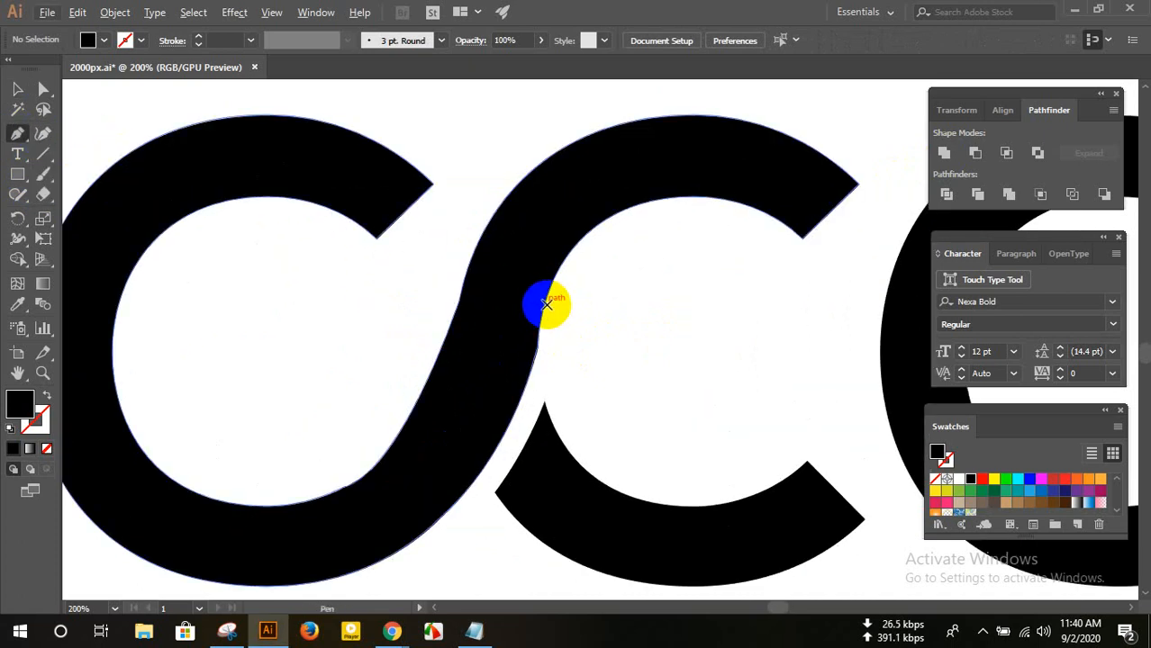
pyautogui.click(543, 302)
pyautogui.keyDown('alt'); pyautogui.scroll(-1, 529, 369); pyautogui.keyUp('alt')
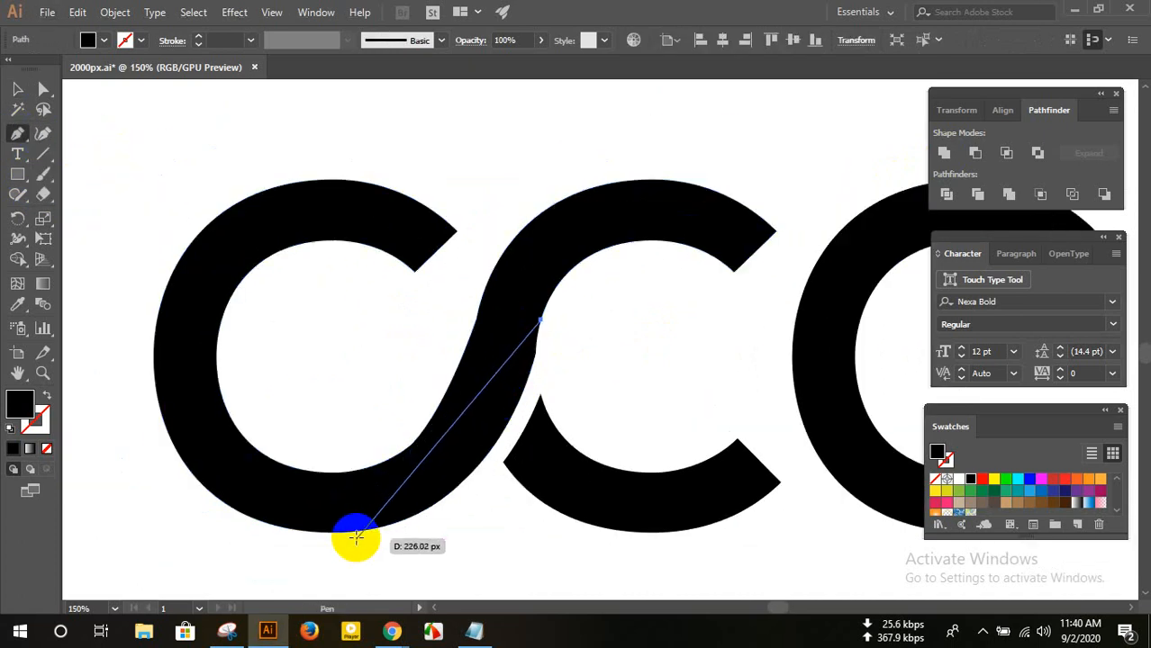
pyautogui.moveTo(364, 531); pyautogui.dragTo(225, 557)
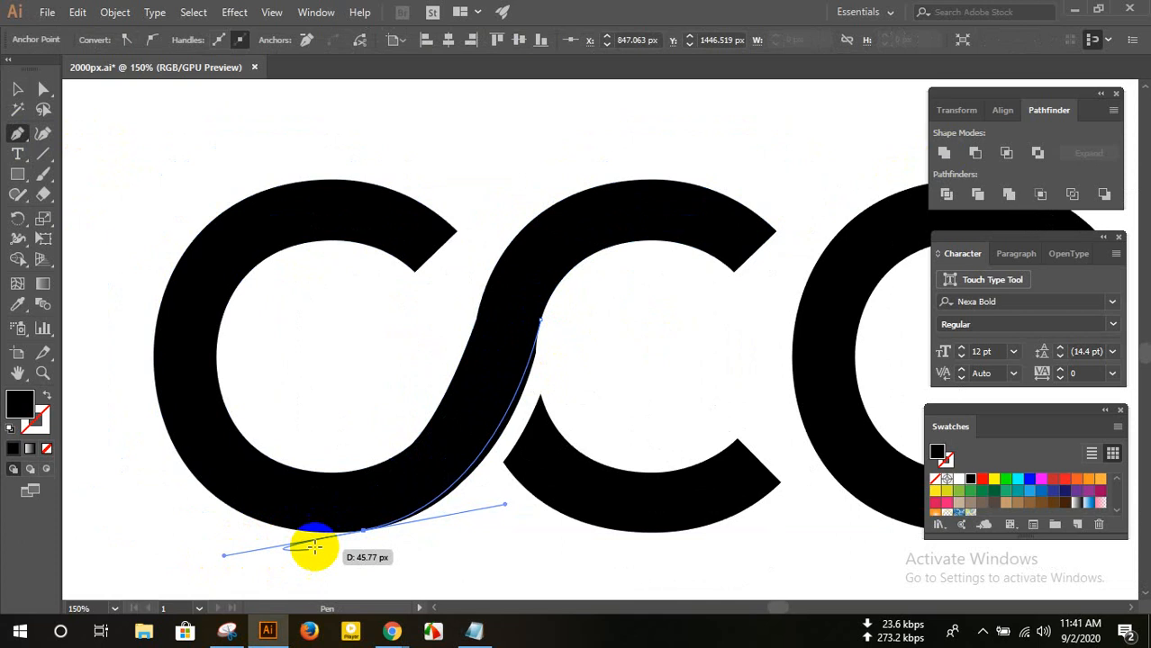
pyautogui.click(364, 535)
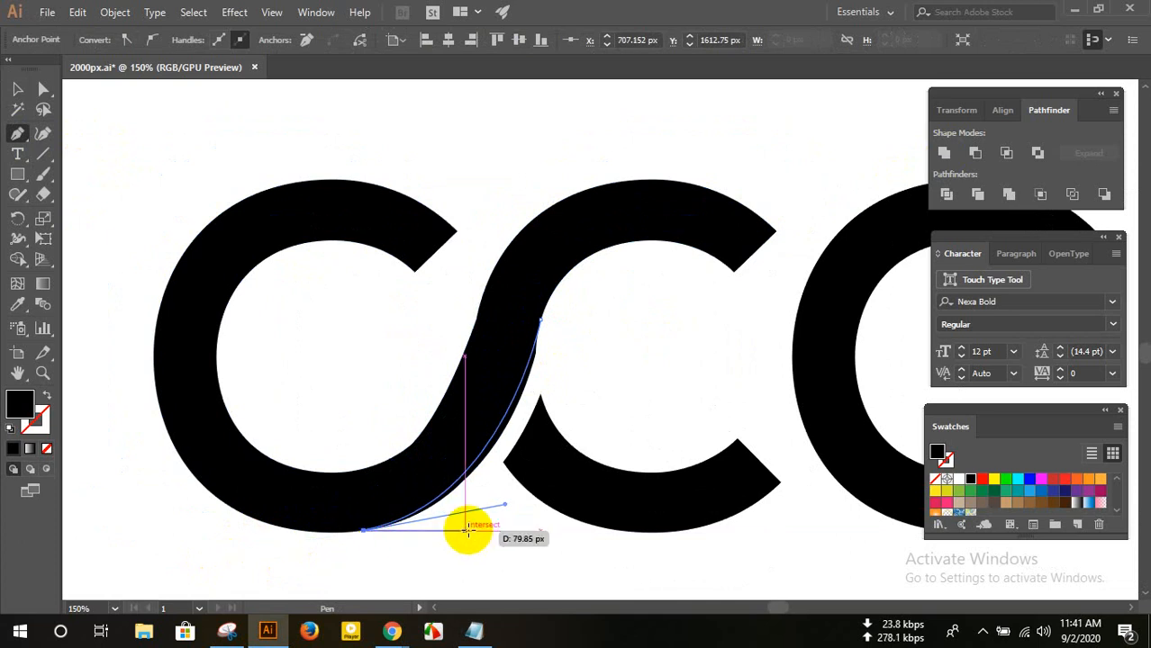
pyautogui.click(465, 531)
pyautogui.click(679, 405)
pyautogui.click(609, 324)
pyautogui.click(540, 320)
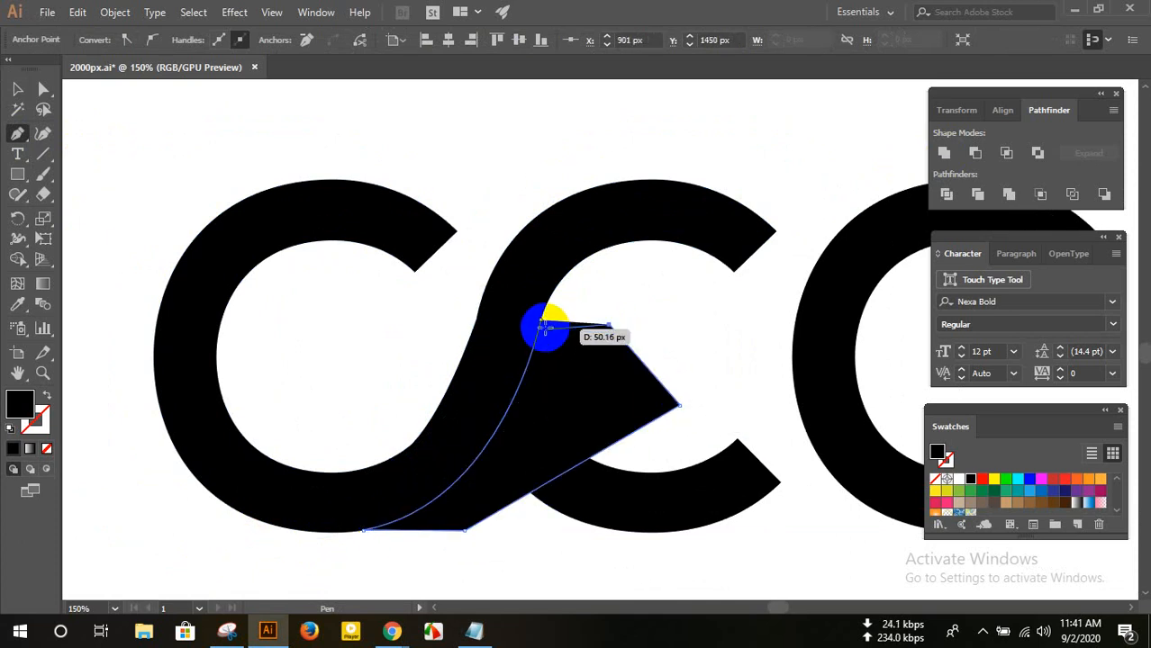
# - Subtract the drawn shape from the united first-C and connector shape with Pathfinder's Minus Front to smooth the connector's outer edge
pyautogui.click(17, 89)
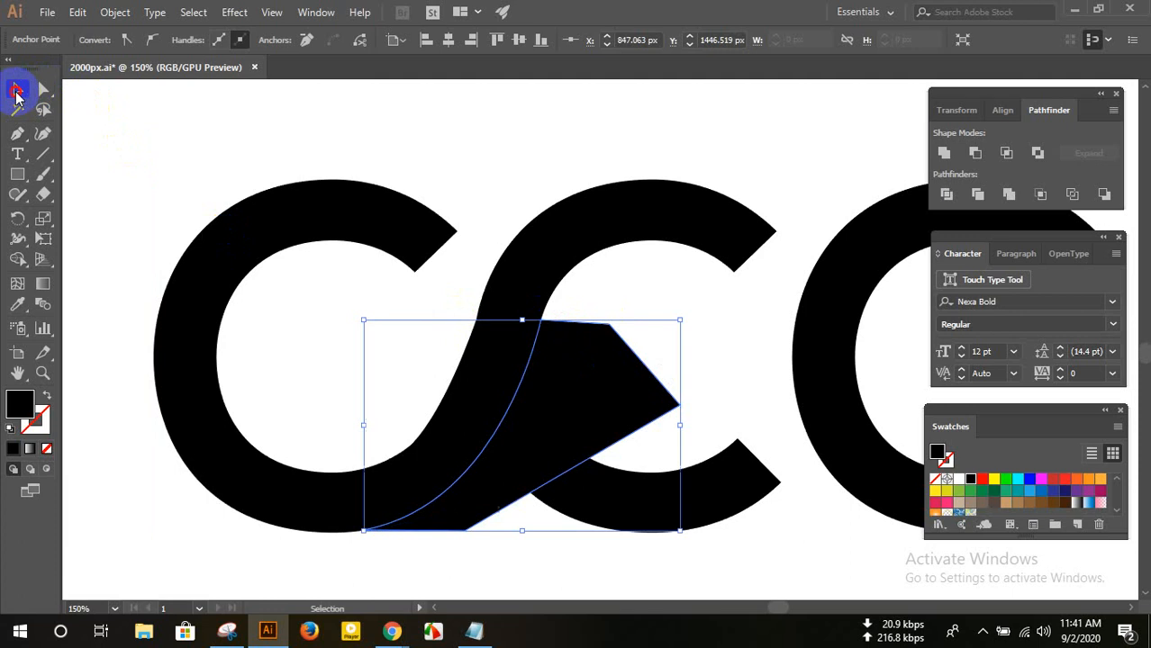
pyautogui.keyDown('shift'); pyautogui.click(748, 241); pyautogui.keyUp('shift')
pyautogui.click(975, 154)
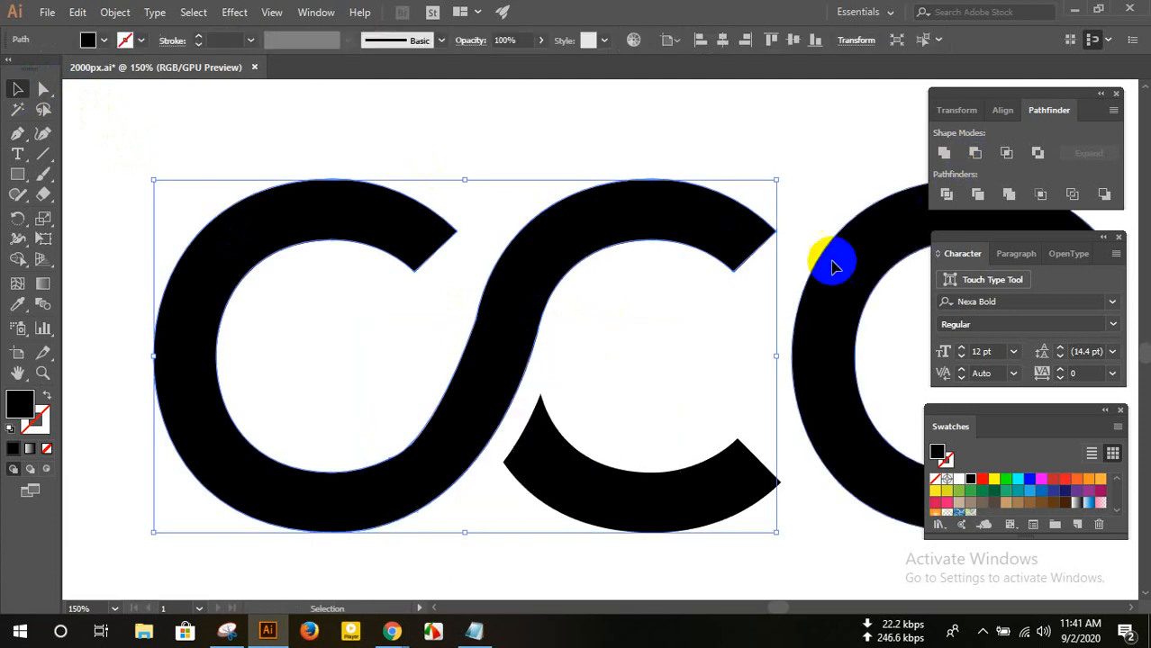
pyautogui.click(631, 370)
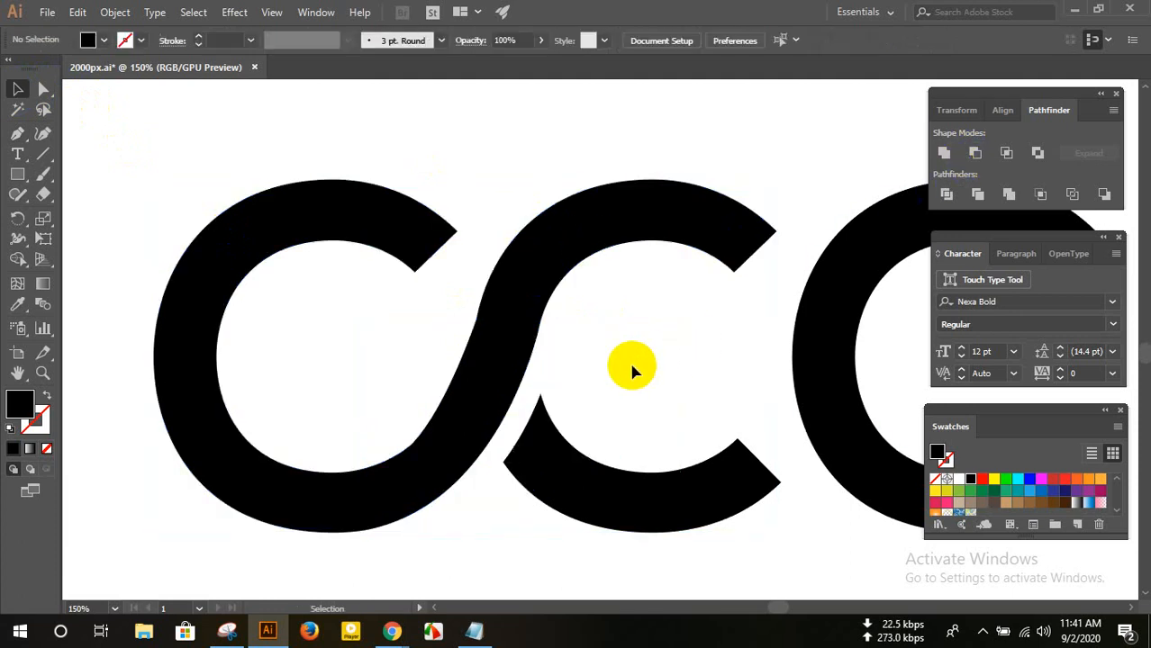
# - Fill the united first-C and connector shape with light blue
pyautogui.scroll(-3, 608, 356)
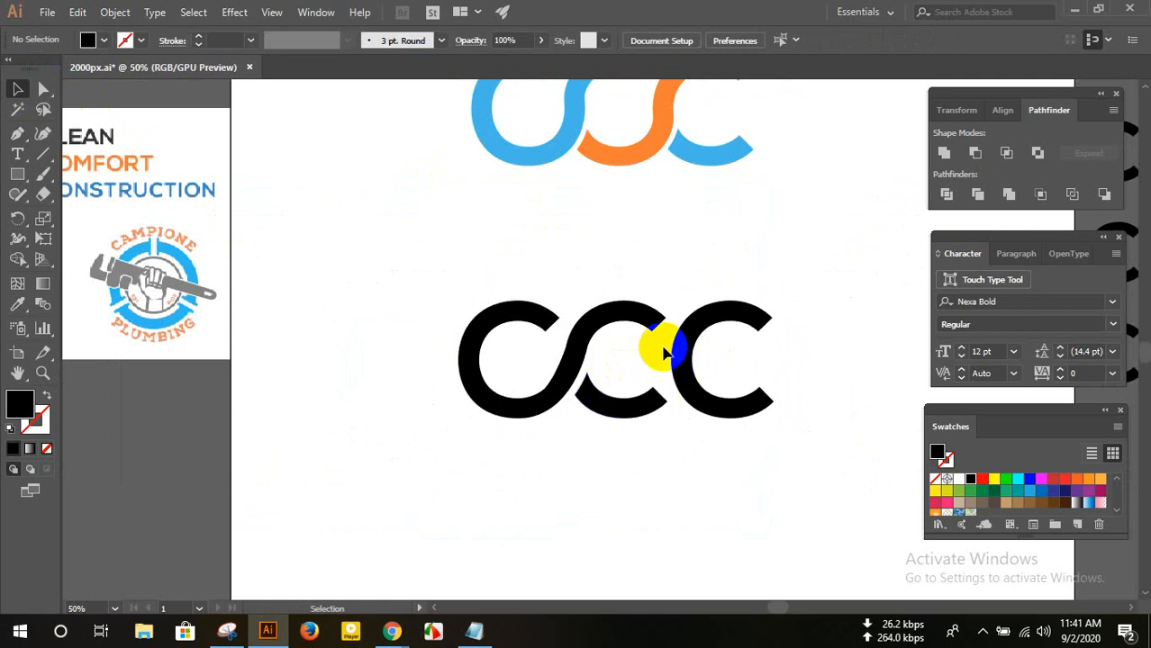
pyautogui.scroll(1, 639, 344)
pyautogui.scroll(3, 641, 354)
pyautogui.scroll(1, 540, 361)
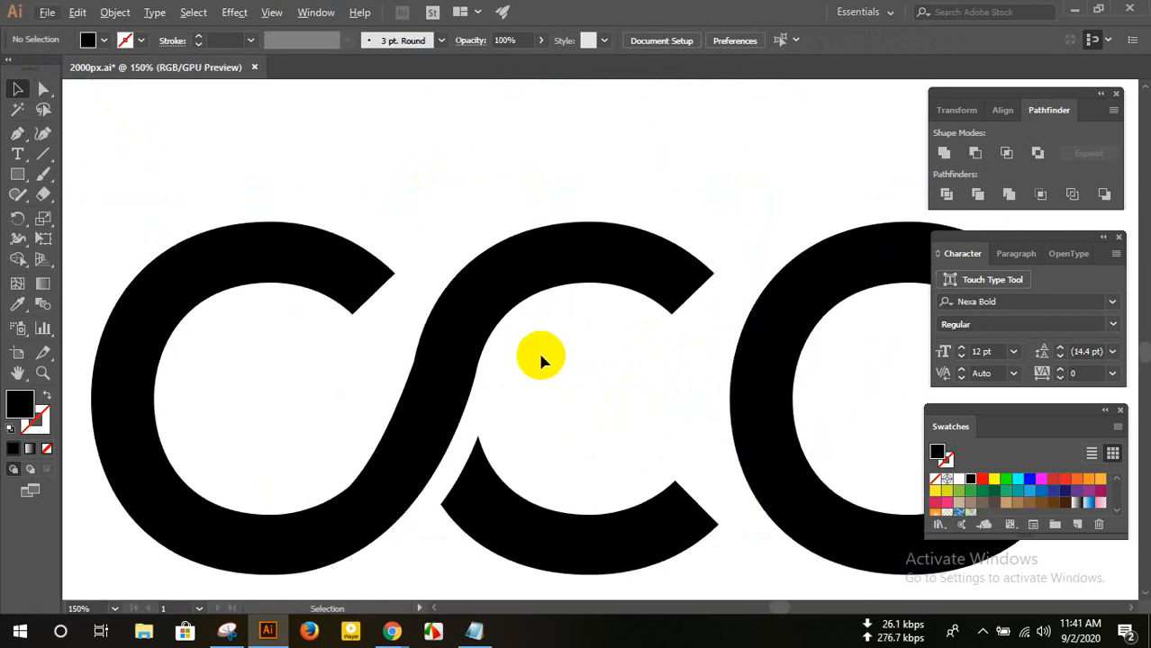
pyautogui.scroll(-2, 531, 365)
pyautogui.click(424, 359)
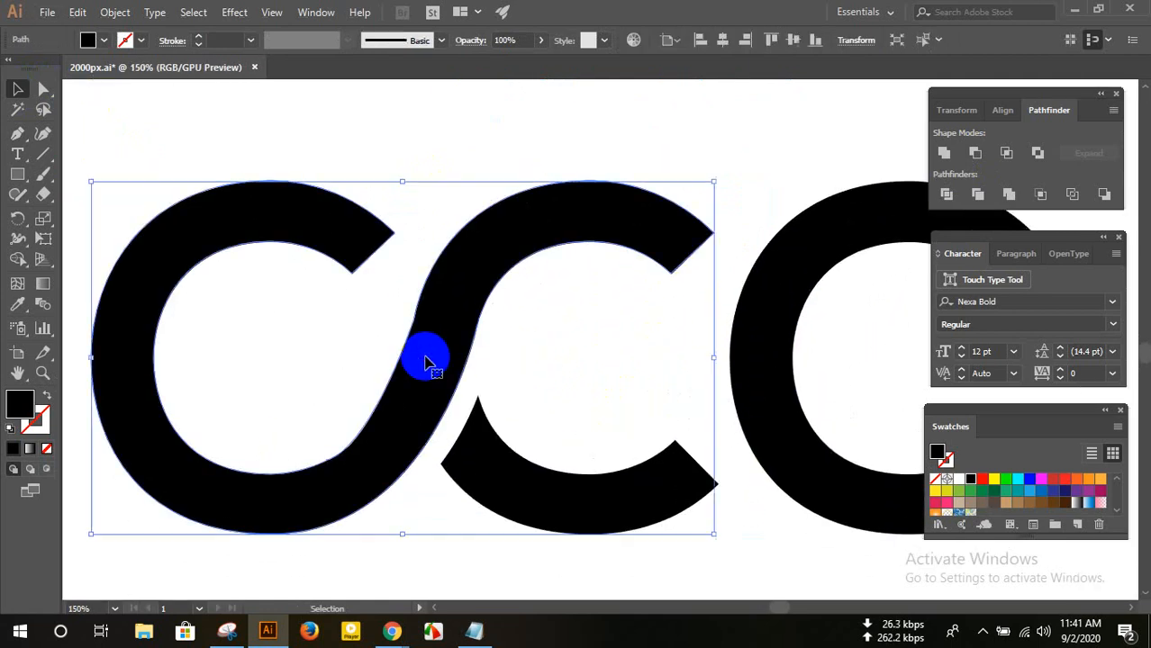
pyautogui.click(90, 40)
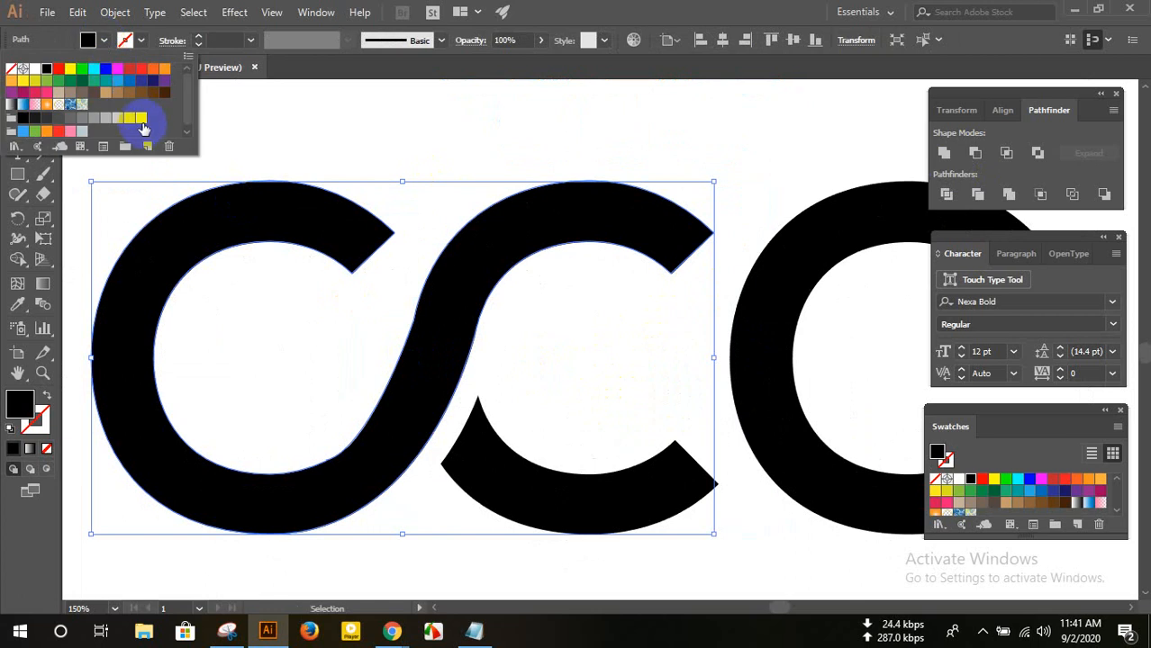
pyautogui.click(106, 81)
pyautogui.click(380, 133)
pyautogui.click(576, 345)
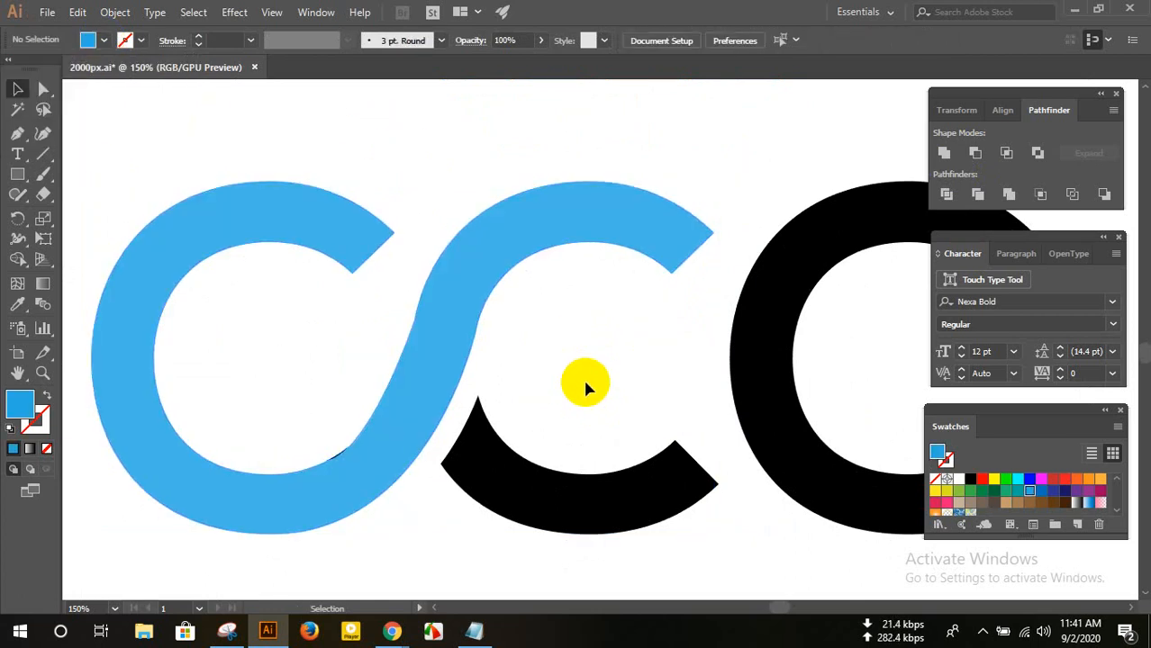
# - Unite the small black sliver at the connector's inner lower bend with the blue shape using Pathfinder
pyautogui.scroll(3, 367, 463)
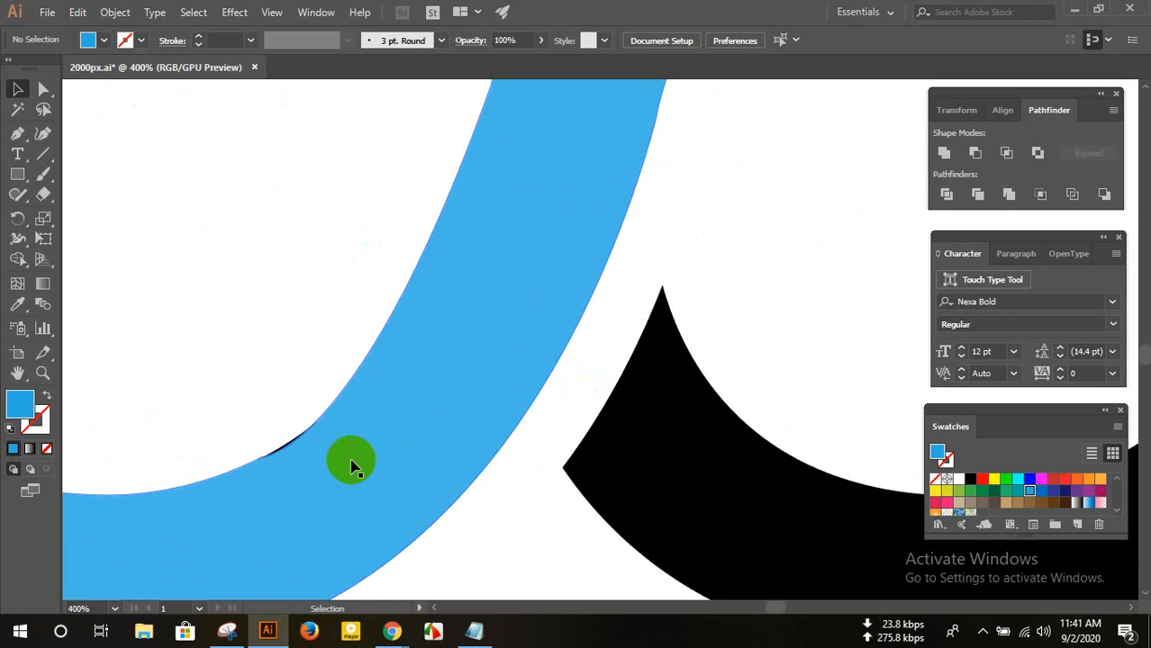
pyautogui.click(265, 445)
pyautogui.click(944, 153)
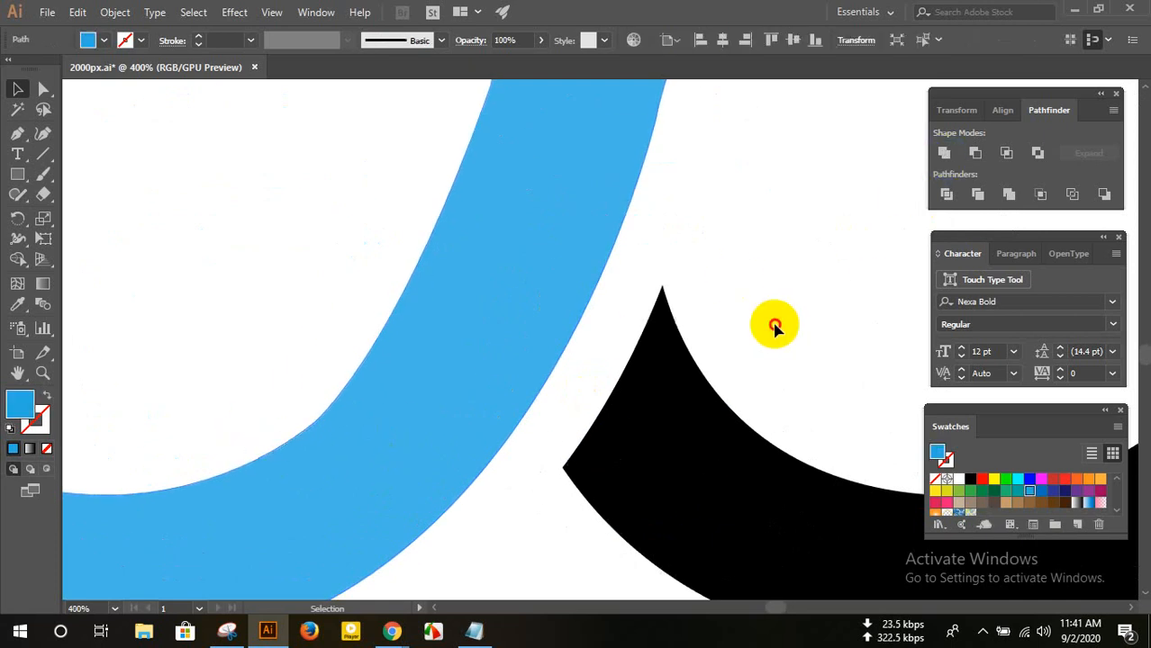
pyautogui.click(765, 323)
pyautogui.scroll(-3, 725, 328)
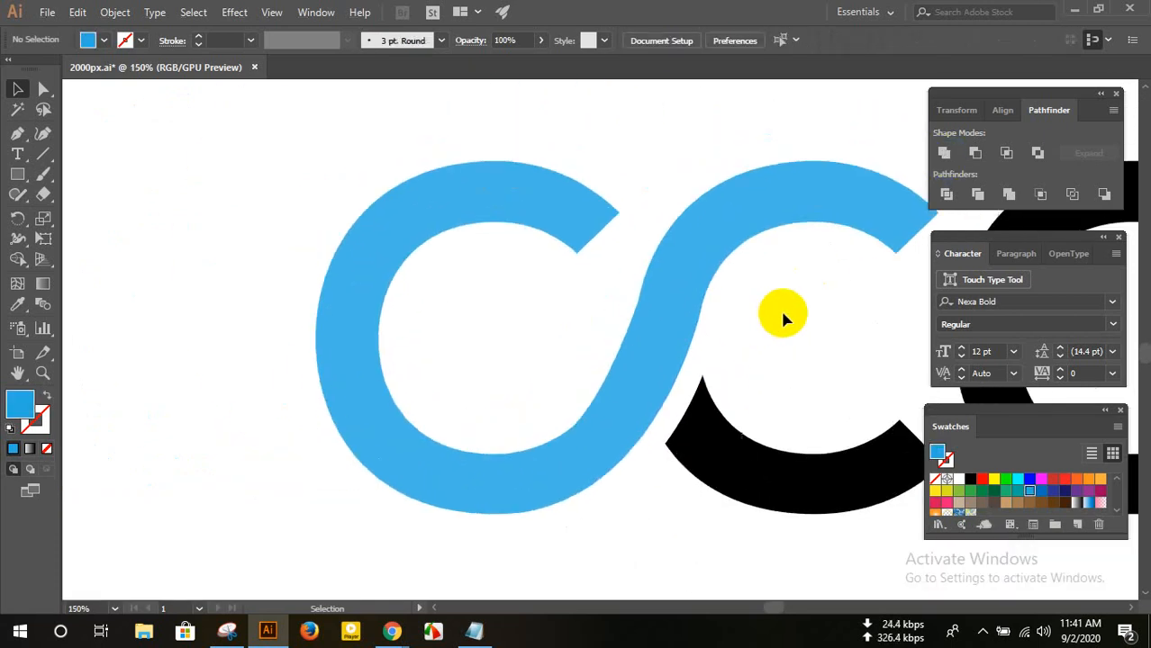
# - Try to smooth the inner corner at the right end of the second C's black lower piece with the Smooth tool
pyautogui.scroll(-2, 697, 374)
pyautogui.scroll(2, 851, 361)
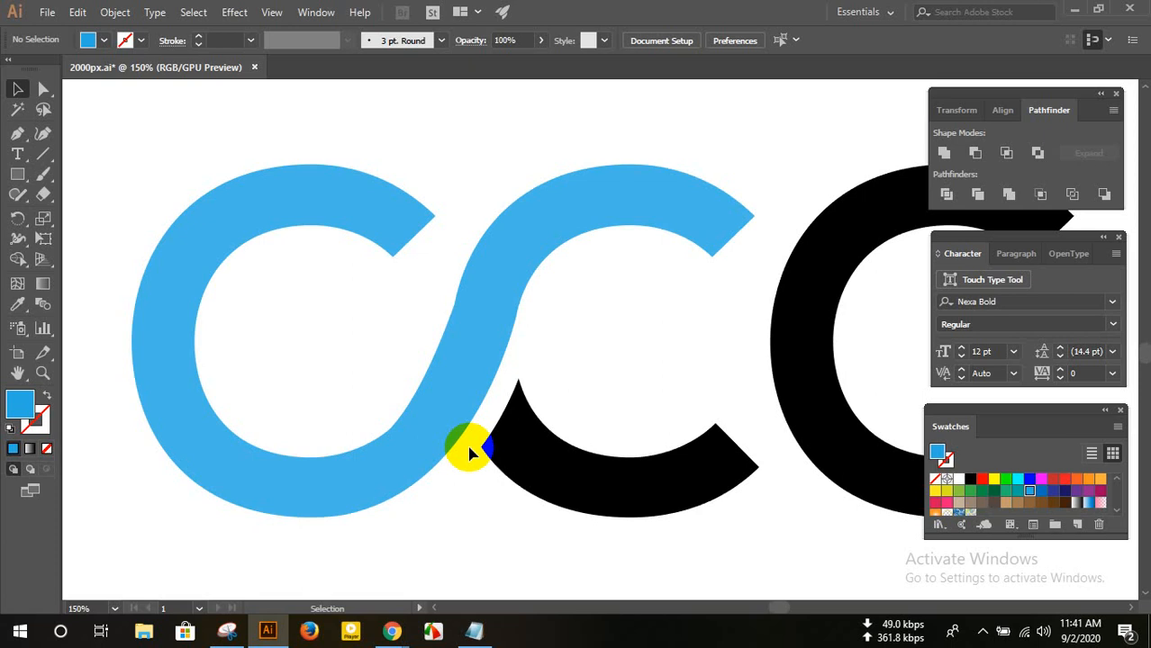
pyautogui.click(20, 198)
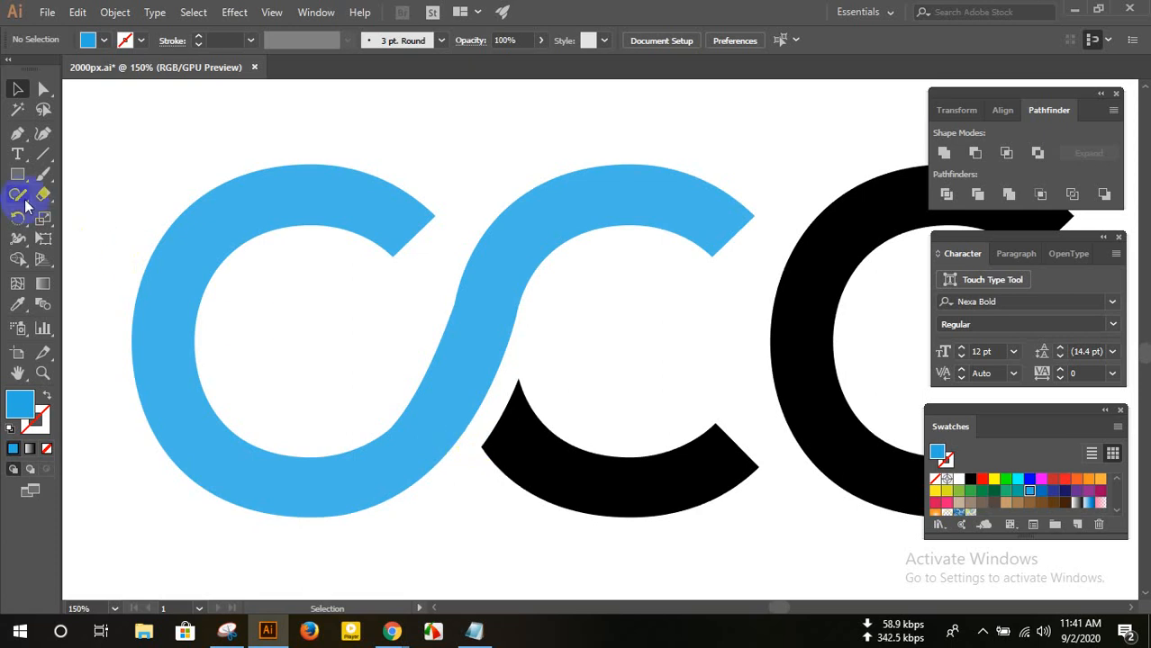
pyautogui.moveTo(22, 198); pyautogui.dragTo(77, 233)
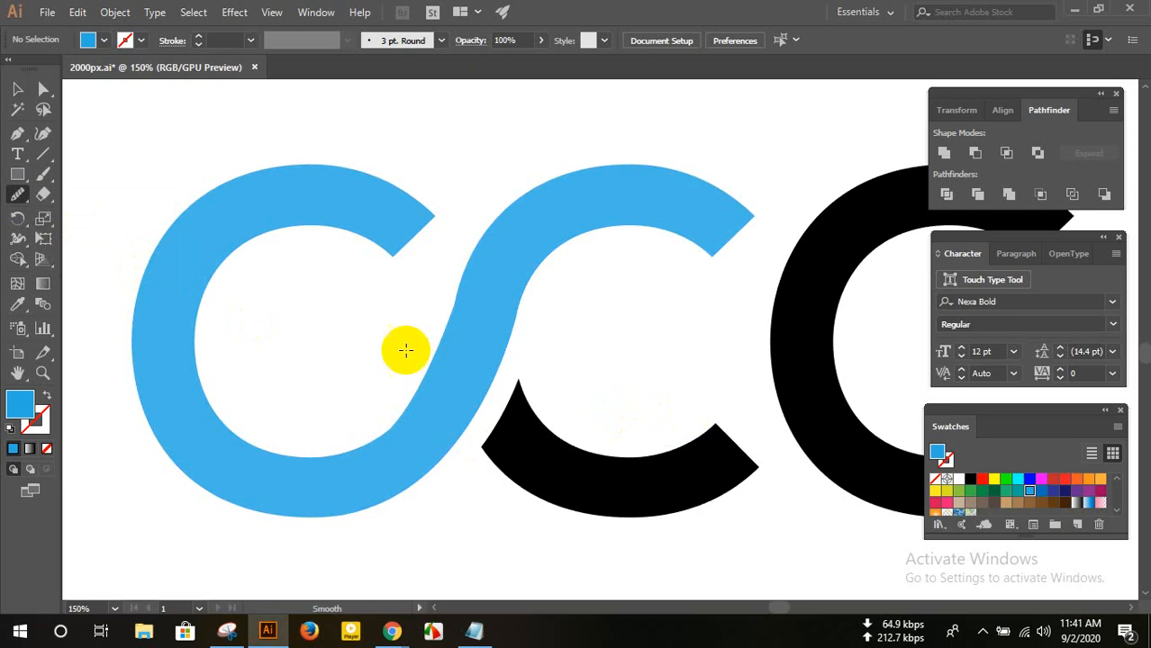
pyautogui.click(45, 88)
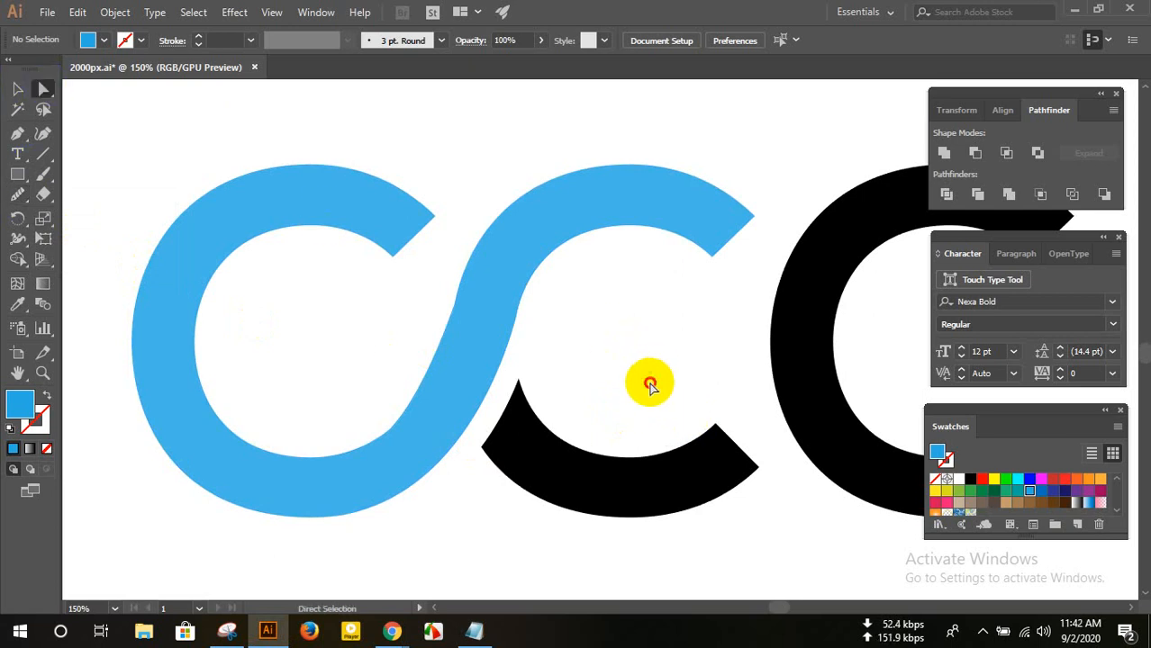
pyautogui.click(720, 466)
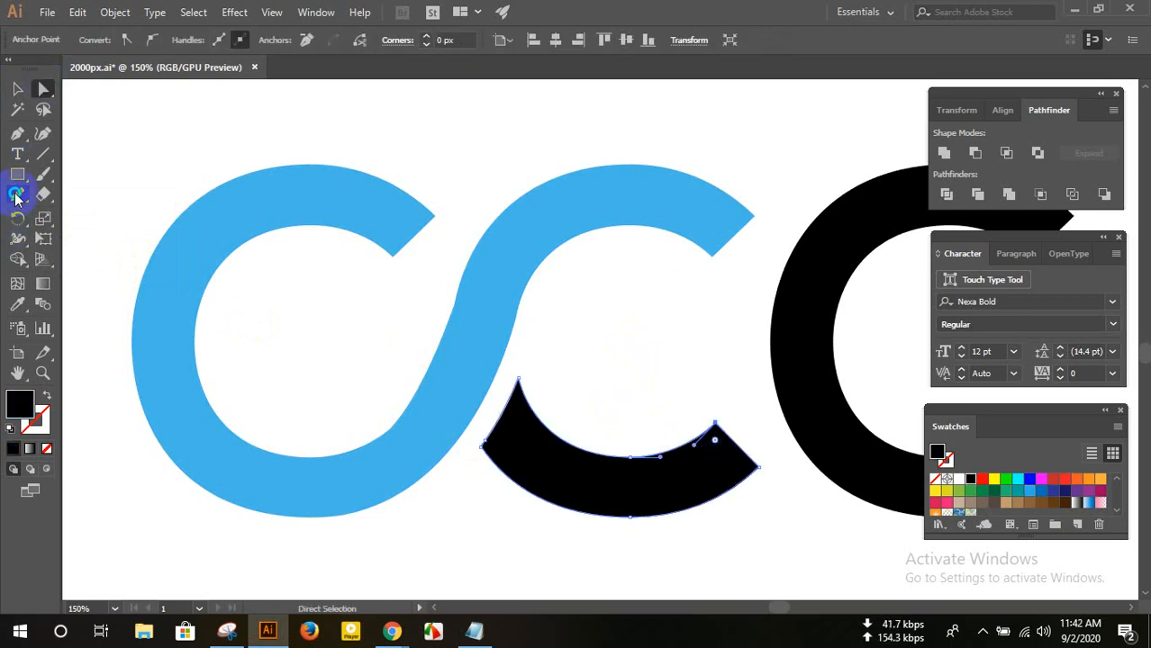
pyautogui.moveTo(17, 198); pyautogui.dragTo(76, 232)
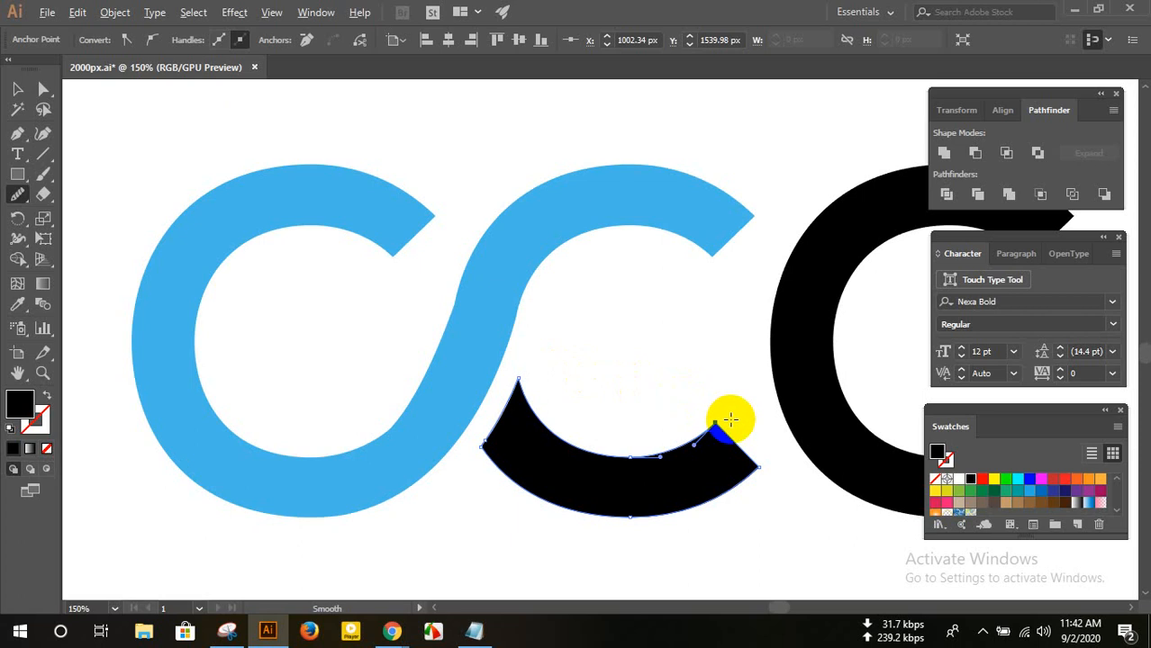
pyautogui.scroll(3, 729, 419)
pyautogui.scroll(2, 734, 417)
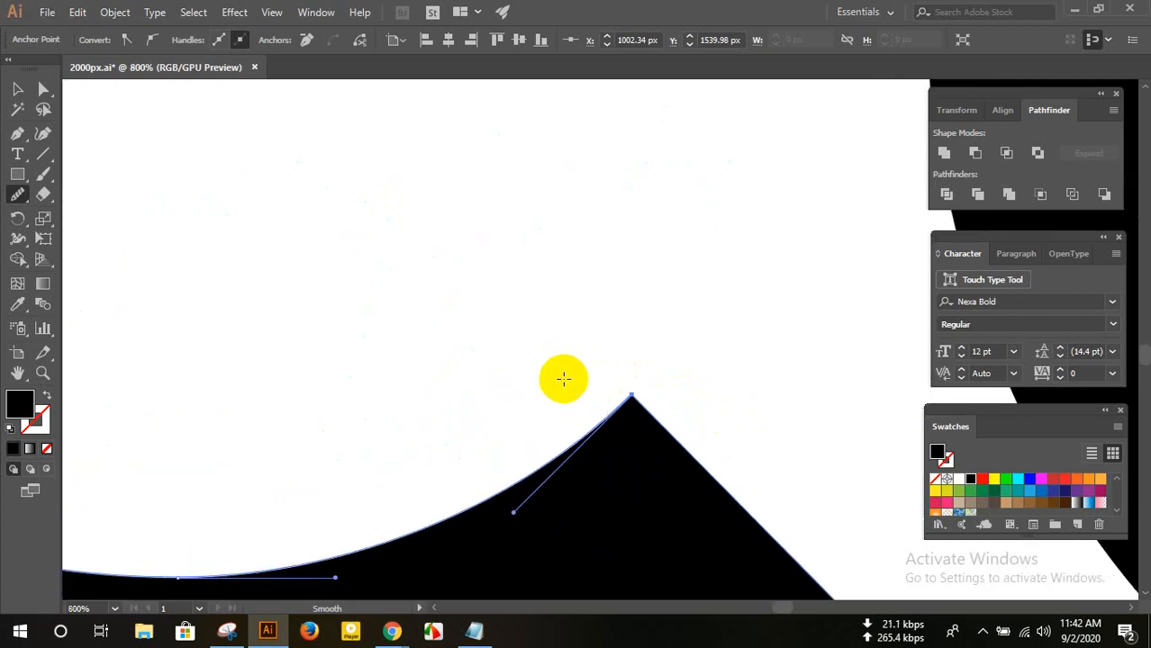
pyautogui.moveTo(565, 379); pyautogui.dragTo(691, 439)
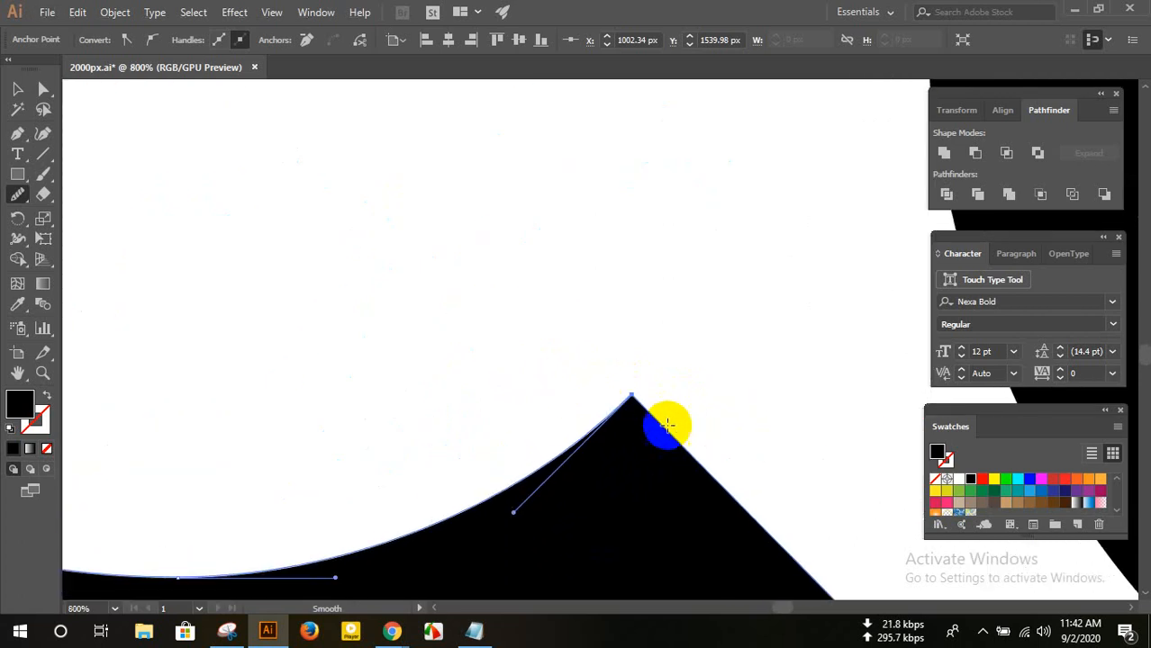
pyautogui.click(631, 393)
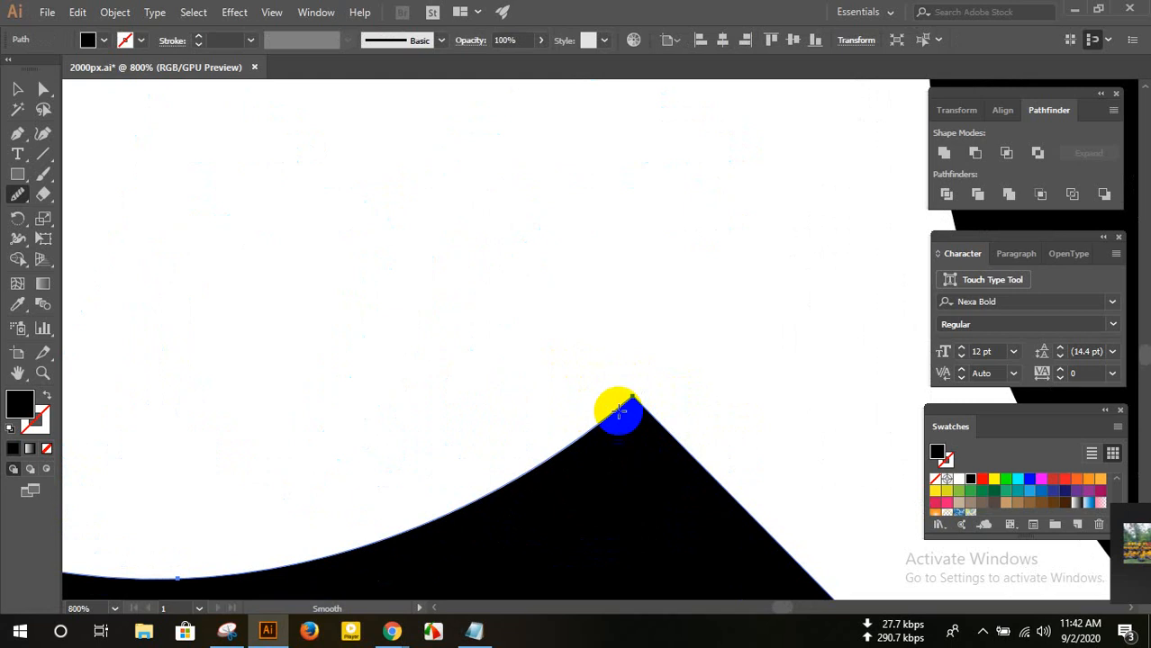
pyautogui.moveTo(631, 394)
pyautogui.mouseDown()
pyautogui.moveTo(483, 430)
pyautogui.moveTo(334, 402)
pyautogui.moveTo(483, 444)
pyautogui.moveTo(470, 449)
pyautogui.moveTo(353, 421)
pyautogui.moveTo(232, 348)
pyautogui.mouseUp()
# - Round the pointed tip of the black piece beside the blue connector with repeated Smooth tool strokes
pyautogui.scroll(-3, 648, 393)
pyautogui.scroll(3, 232, 348)
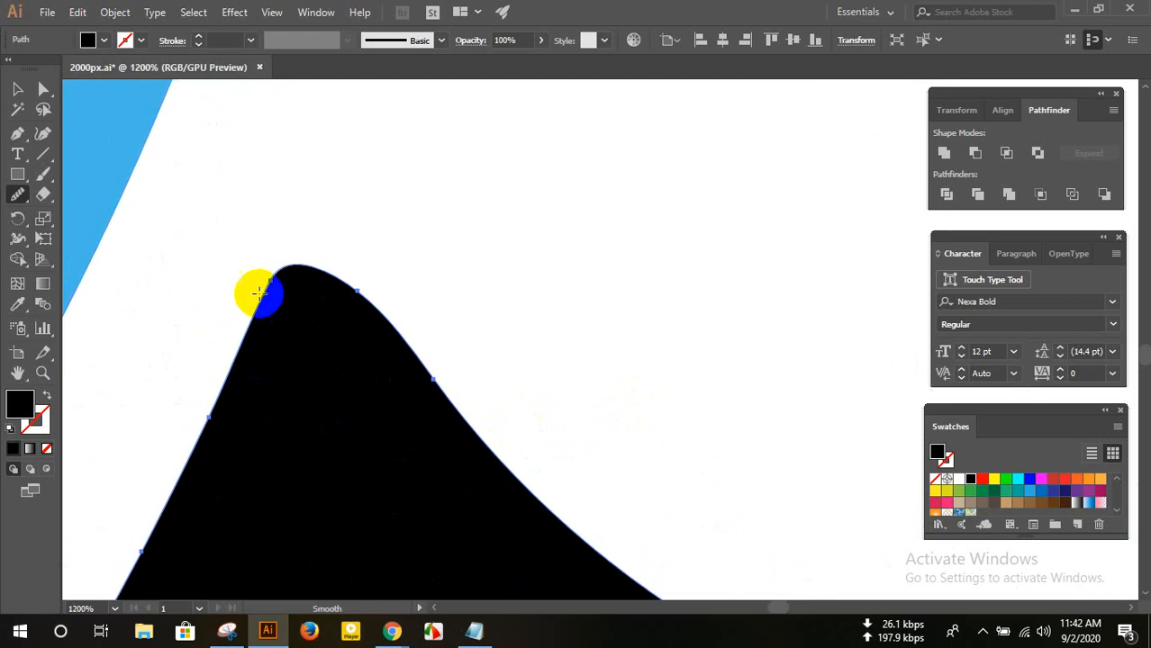
pyautogui.scroll(-1, 441, 372)
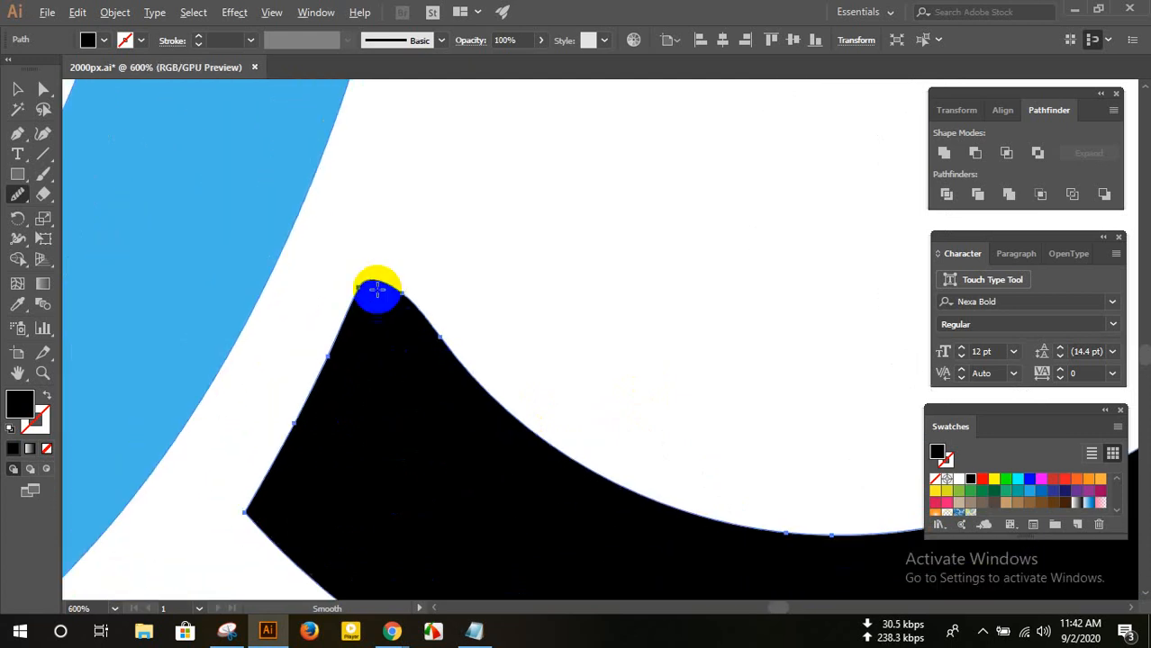
pyautogui.scroll(3, 365, 236)
pyautogui.scroll(-1, 350, 422)
pyautogui.moveTo(347, 447)
pyautogui.mouseDown()
pyautogui.moveTo(289, 512)
pyautogui.moveTo(515, 475)
pyautogui.mouseUp()
pyautogui.moveTo(293, 515); pyautogui.dragTo(514, 473)
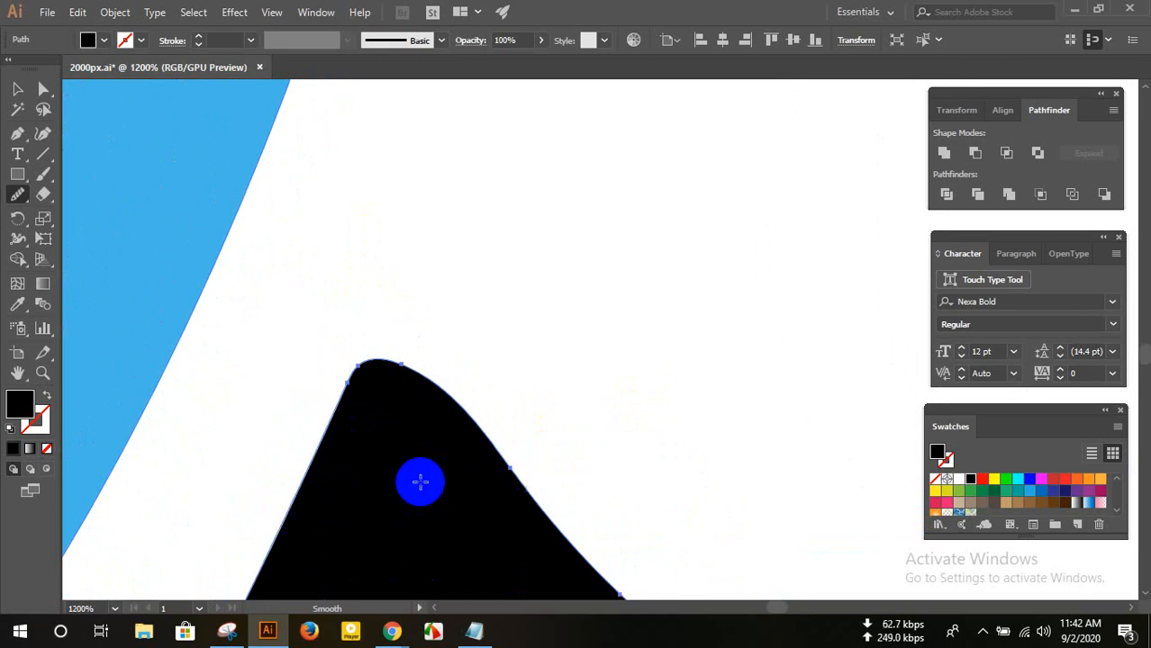
pyautogui.moveTo(345, 382)
pyautogui.mouseDown()
pyautogui.moveTo(404, 360)
pyautogui.moveTo(324, 426)
pyautogui.moveTo(449, 395)
pyautogui.moveTo(406, 416)
pyautogui.mouseUp()
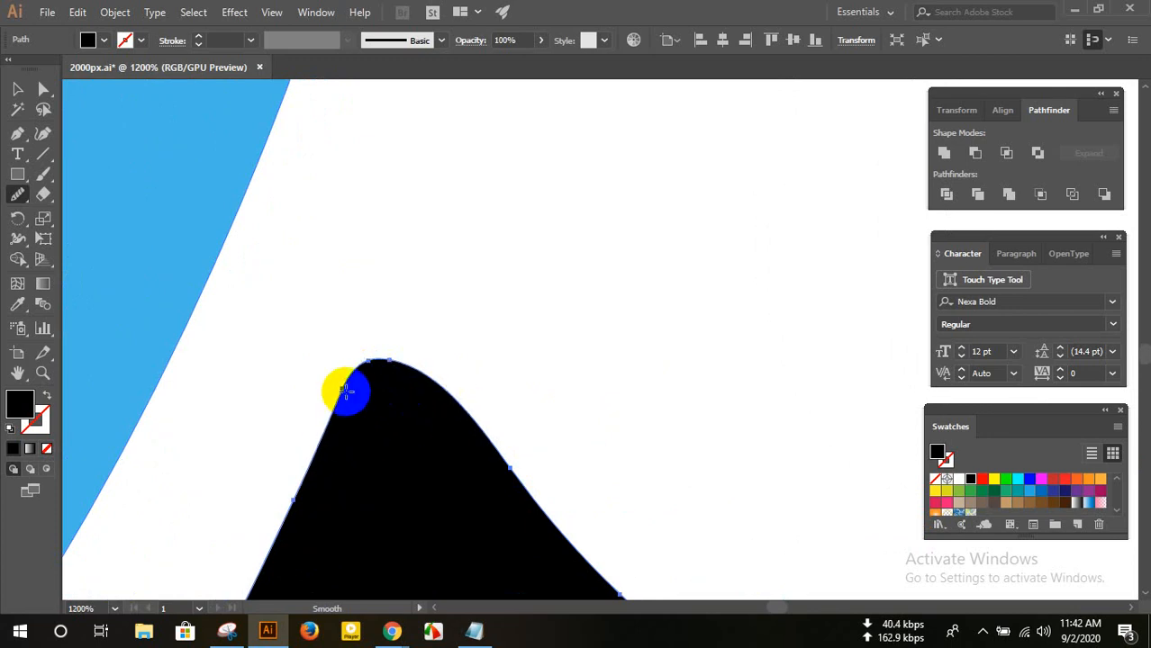
pyautogui.moveTo(342, 389)
pyautogui.mouseDown()
pyautogui.moveTo(399, 364)
pyautogui.moveTo(381, 354)
pyautogui.moveTo(389, 362)
pyautogui.moveTo(334, 420)
pyautogui.moveTo(452, 397)
pyautogui.mouseUp()
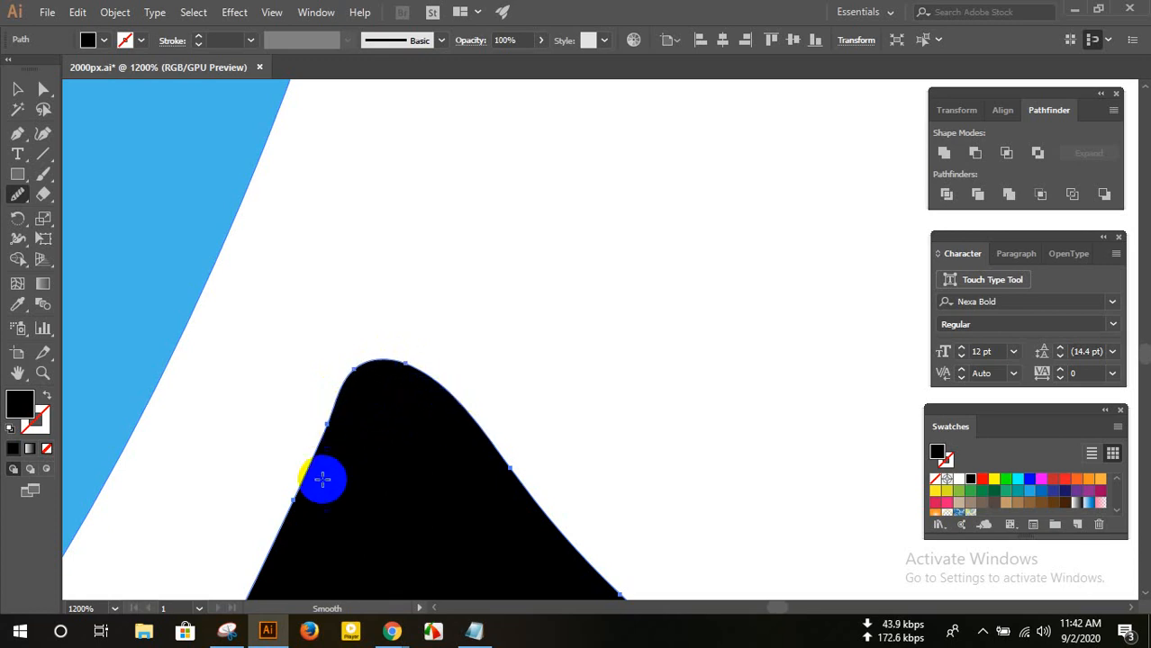
pyautogui.moveTo(321, 475)
pyautogui.mouseDown()
pyautogui.moveTo(293, 500)
pyautogui.moveTo(512, 469)
pyautogui.mouseUp()
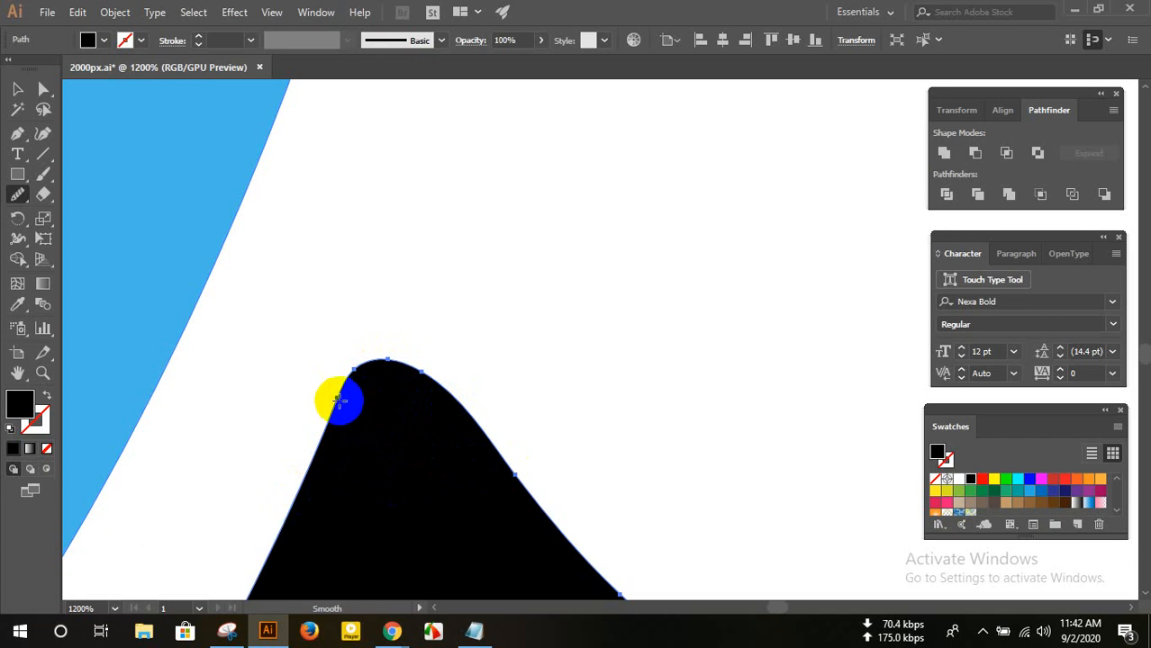
pyautogui.scroll(-5, 470, 380)
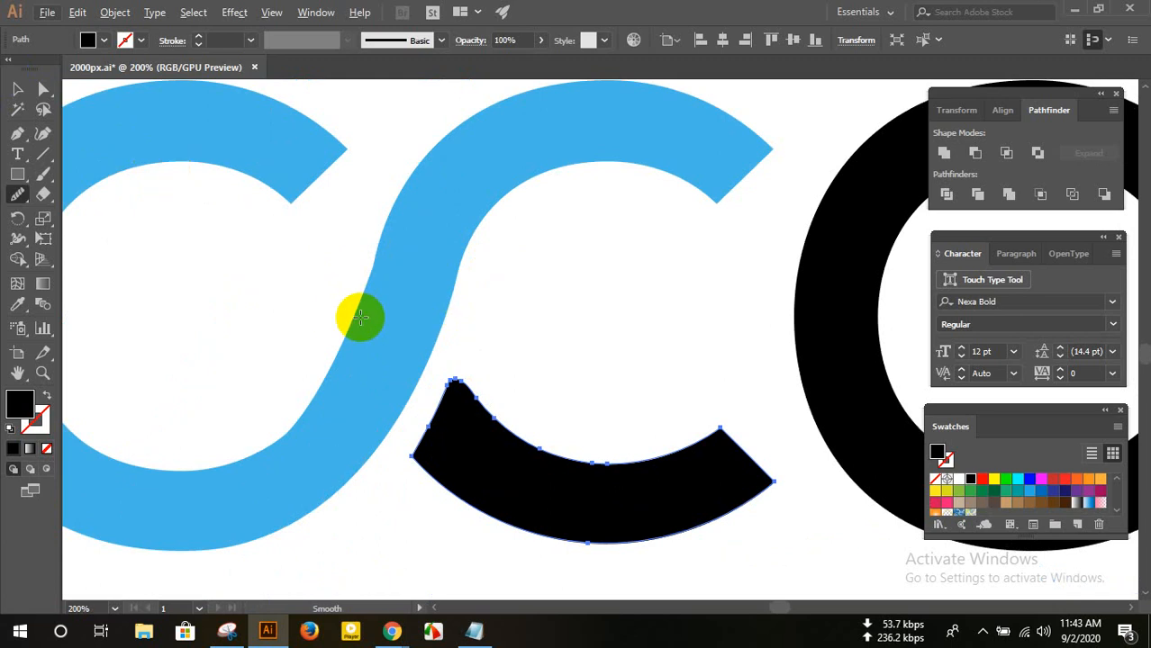
pyautogui.scroll(1, 360, 317)
# - Round the outer corner of the first blue C's upper end to a 38.35 px corner radius
pyautogui.click(15, 90)
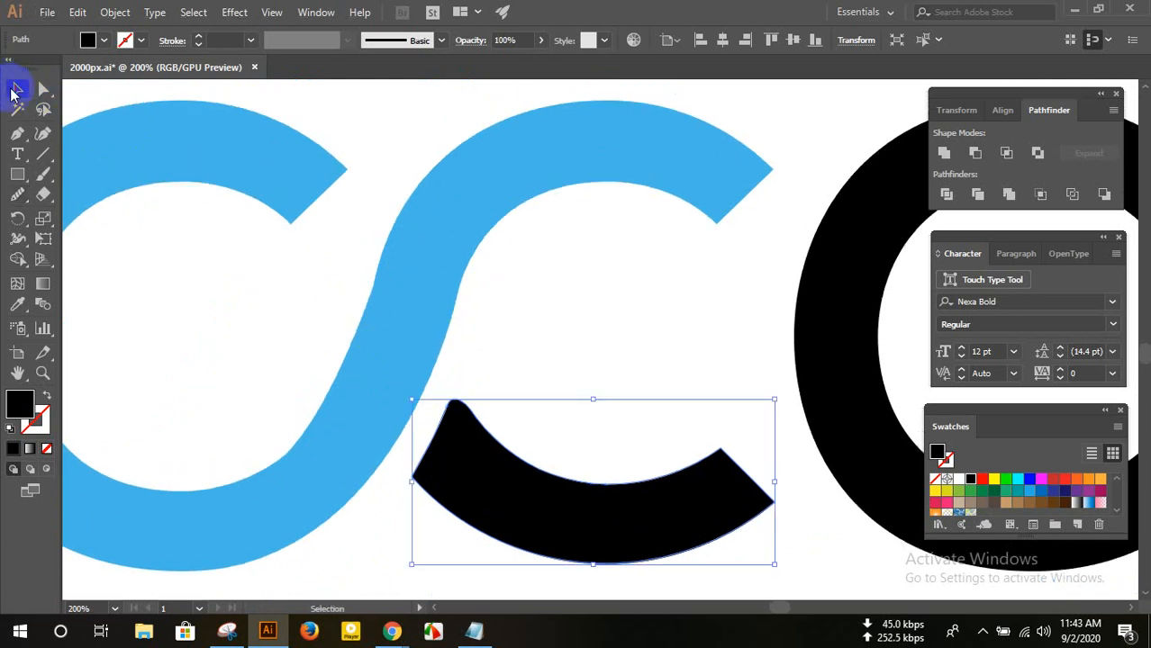
pyautogui.click(44, 88)
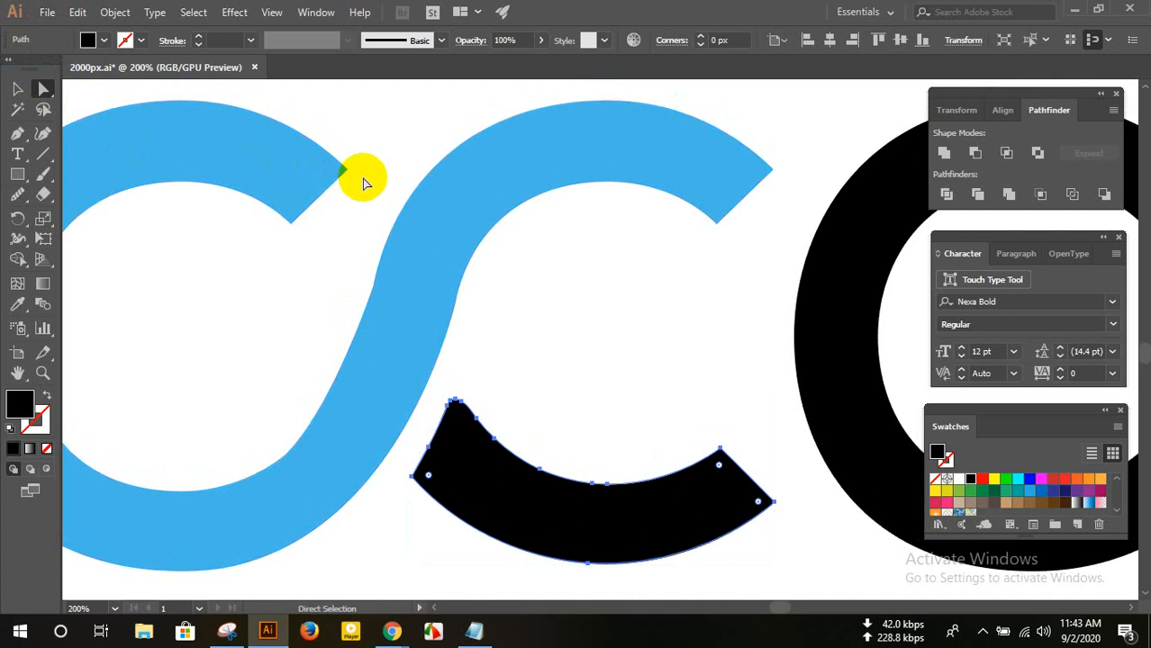
pyautogui.moveTo(359, 174); pyautogui.dragTo(160, 175)
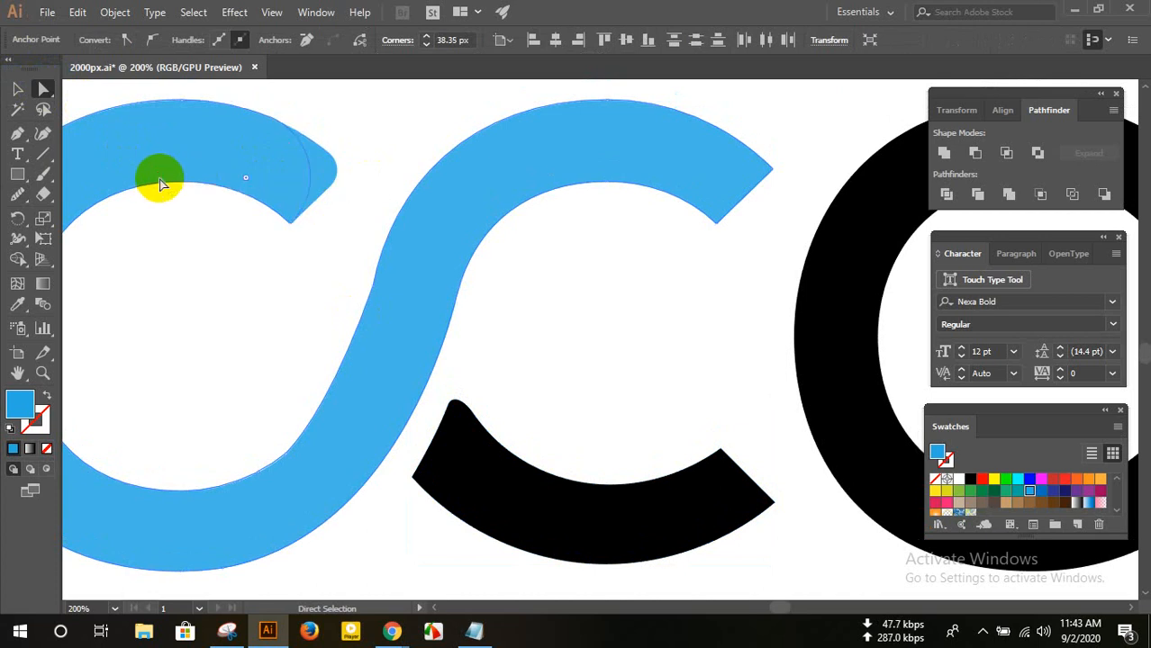
pyautogui.click(133, 270)
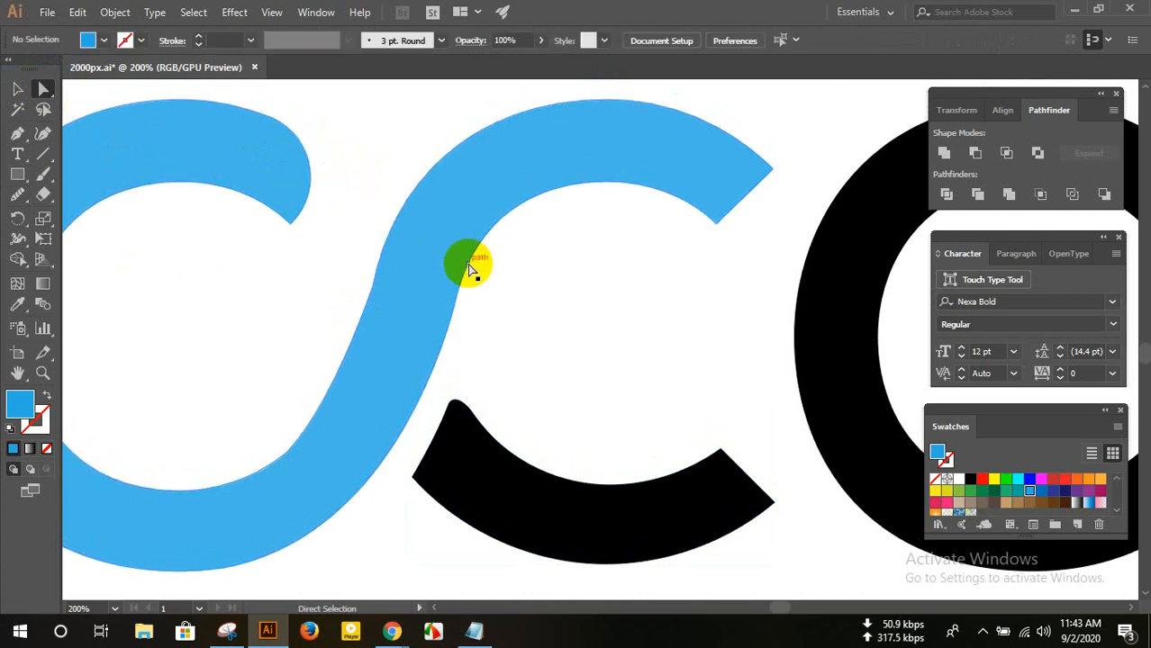
# - Round the outer upper-end corners of the second and third C, using a 38.35 px radius on the second
pyautogui.scroll(-2, 469, 267)
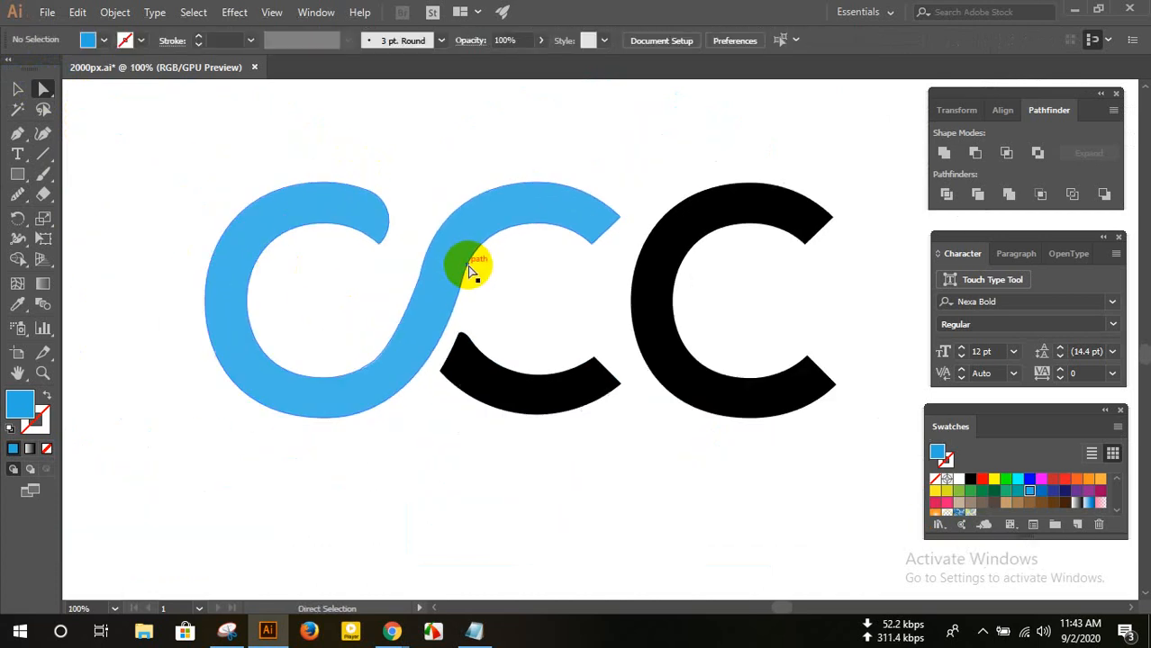
pyautogui.click(618, 221)
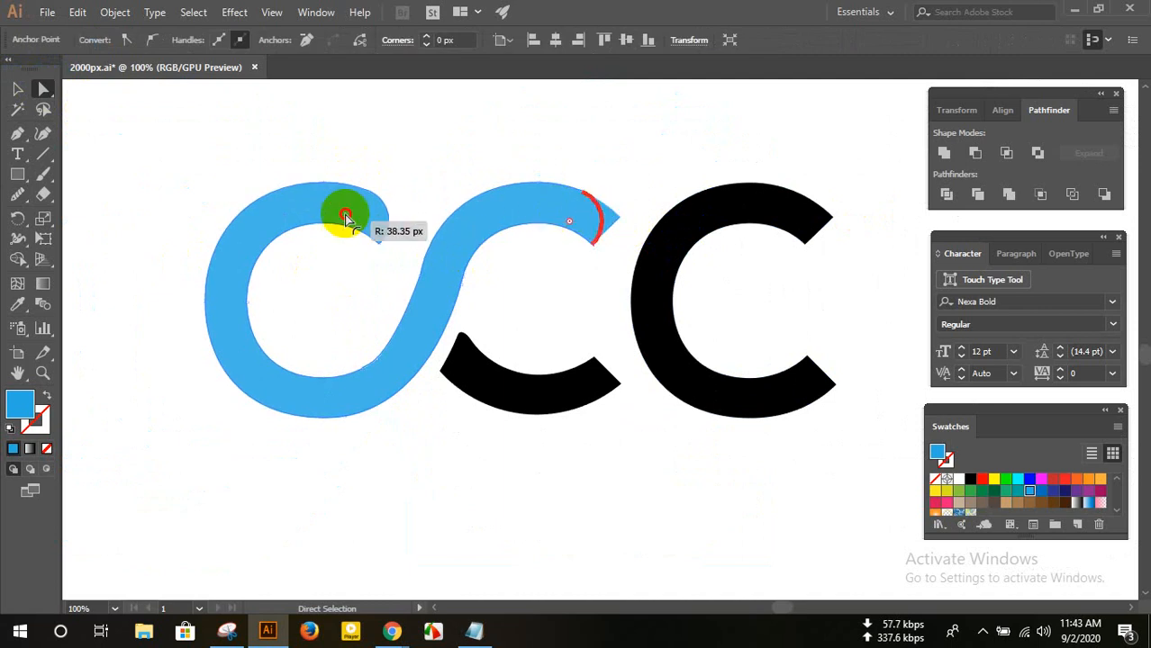
pyautogui.click(508, 147)
pyautogui.click(832, 216)
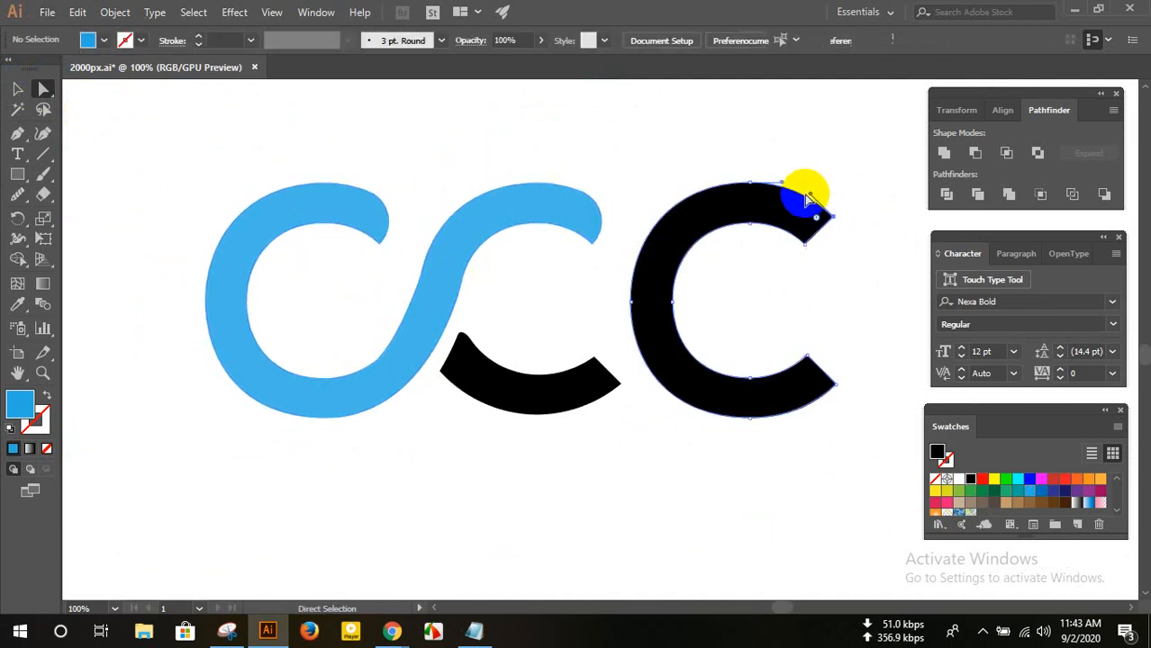
pyautogui.moveTo(815, 220); pyautogui.dragTo(666, 214)
pyautogui.click(585, 265)
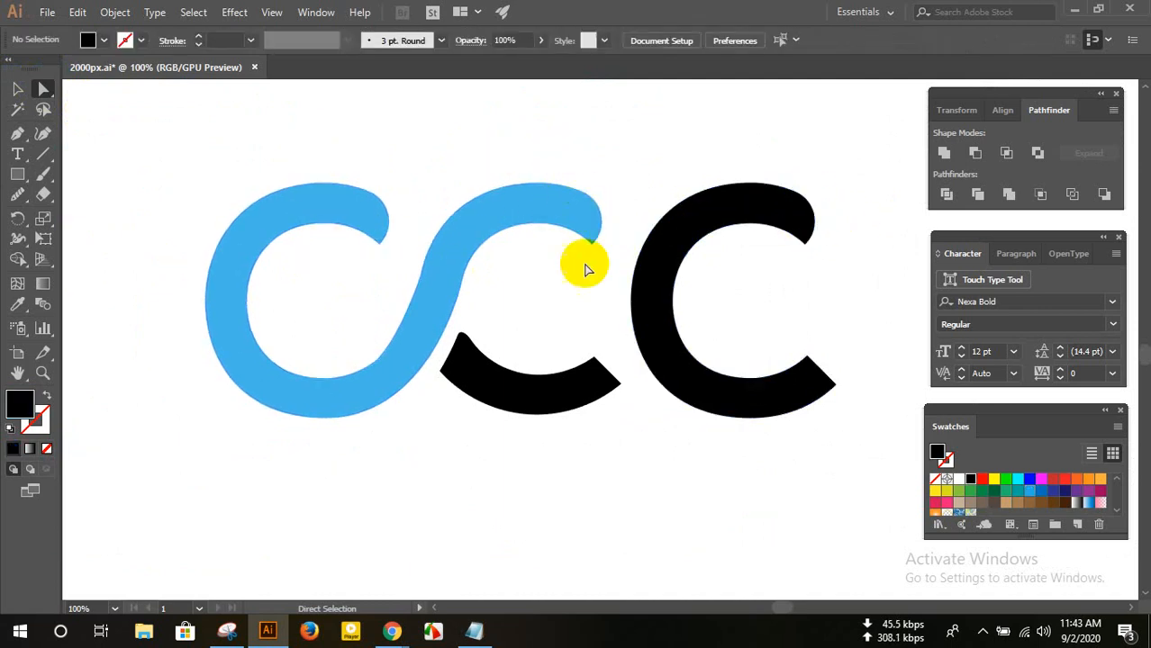
# - Compare the rounded letter ends and connector shapes with the reference logo and the finished coloured CCC version
pyautogui.scroll(-1, 583, 302)
pyautogui.scroll(-3, 483, 288)
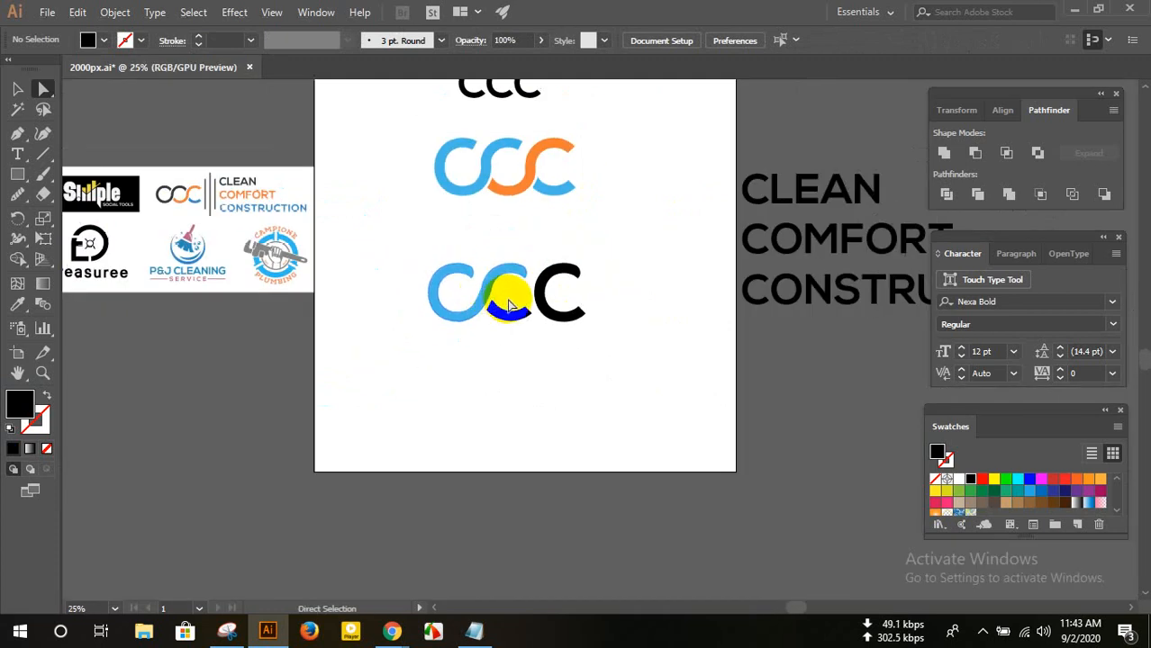
pyautogui.scroll(4, 154, 193)
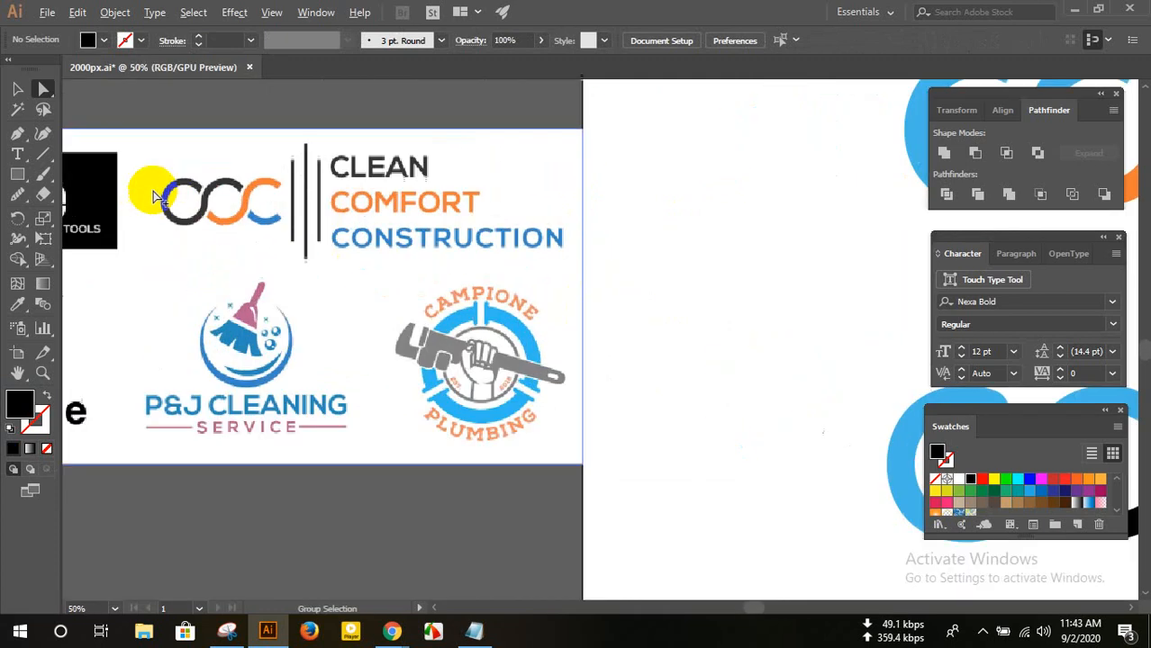
pyautogui.scroll(3, 214, 185)
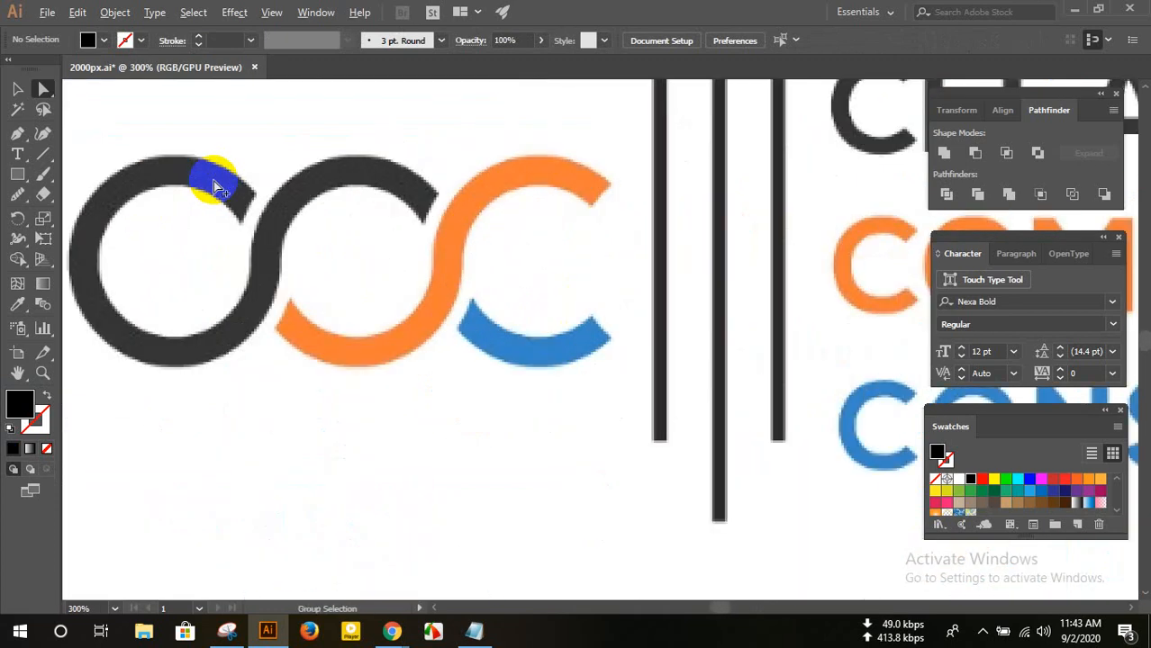
pyautogui.scroll(-3, 216, 186)
pyautogui.scroll(3, 216, 187)
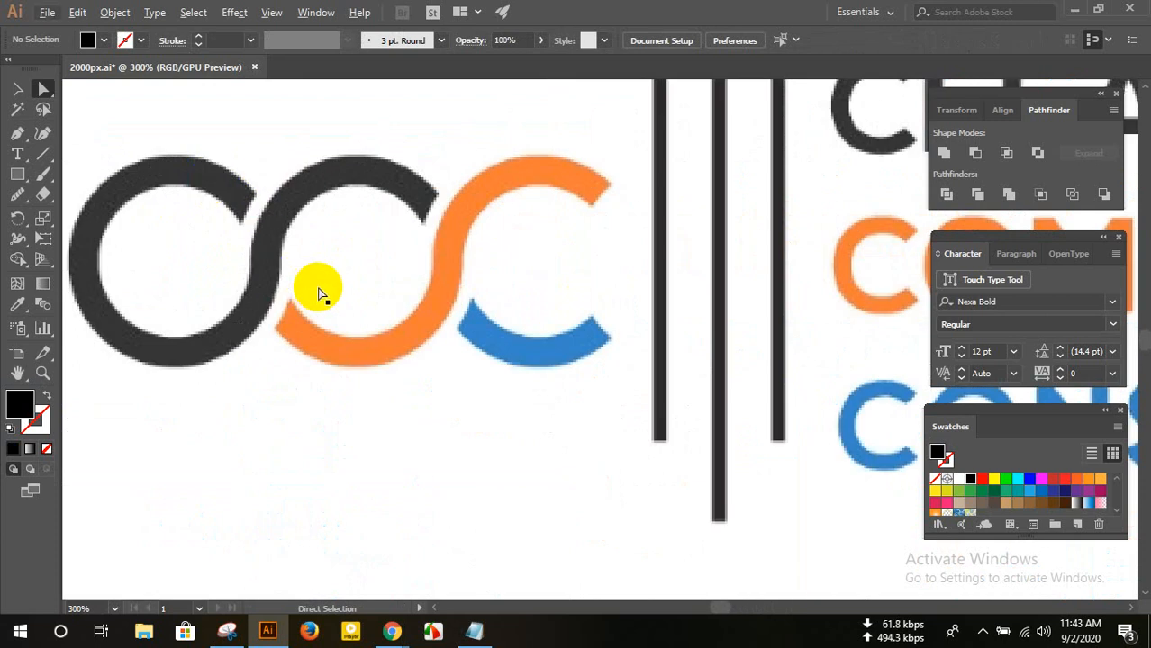
pyautogui.scroll(-3, 320, 292)
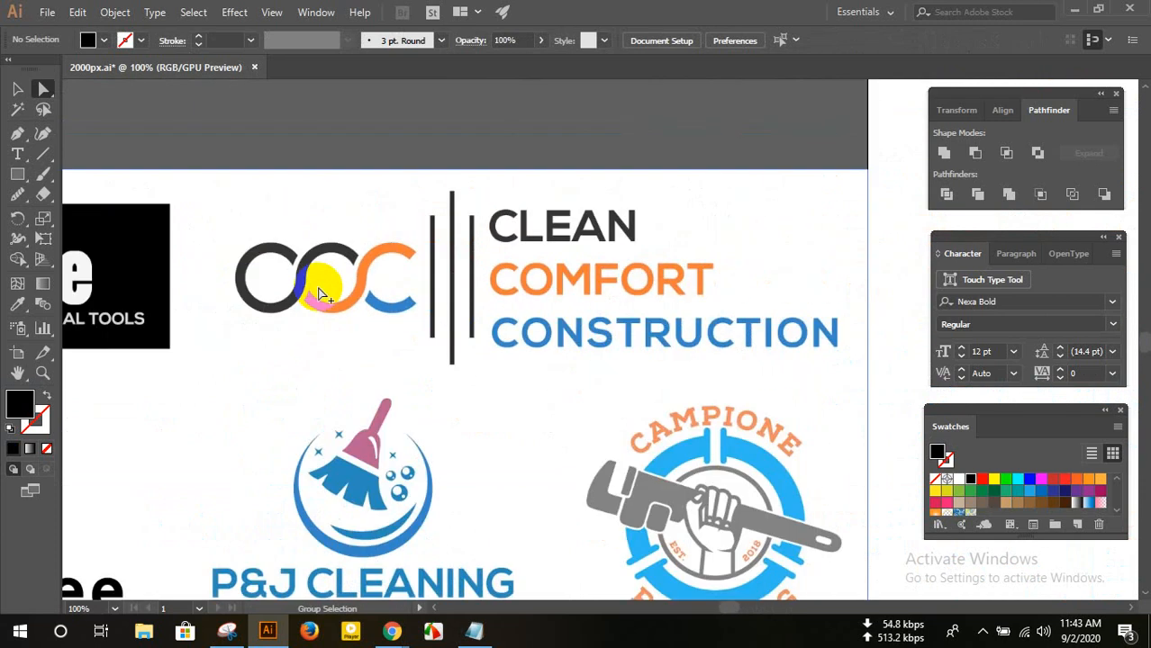
pyautogui.scroll(-3, 319, 293)
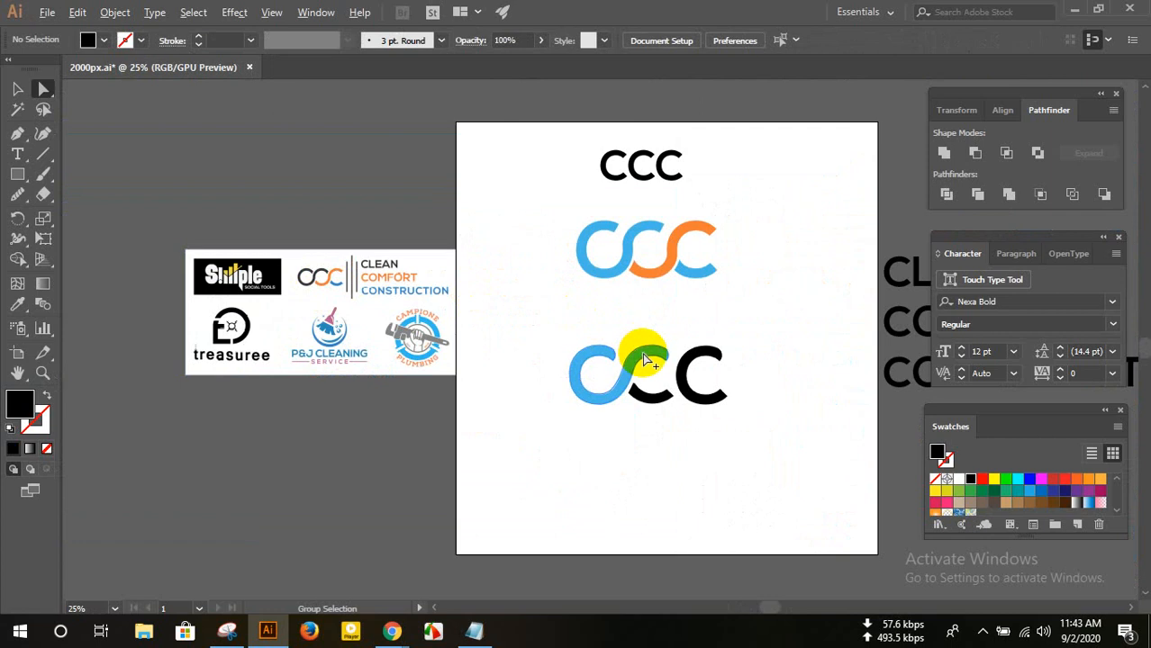
pyautogui.scroll(4, 627, 359)
pyautogui.scroll(-1, 592, 328)
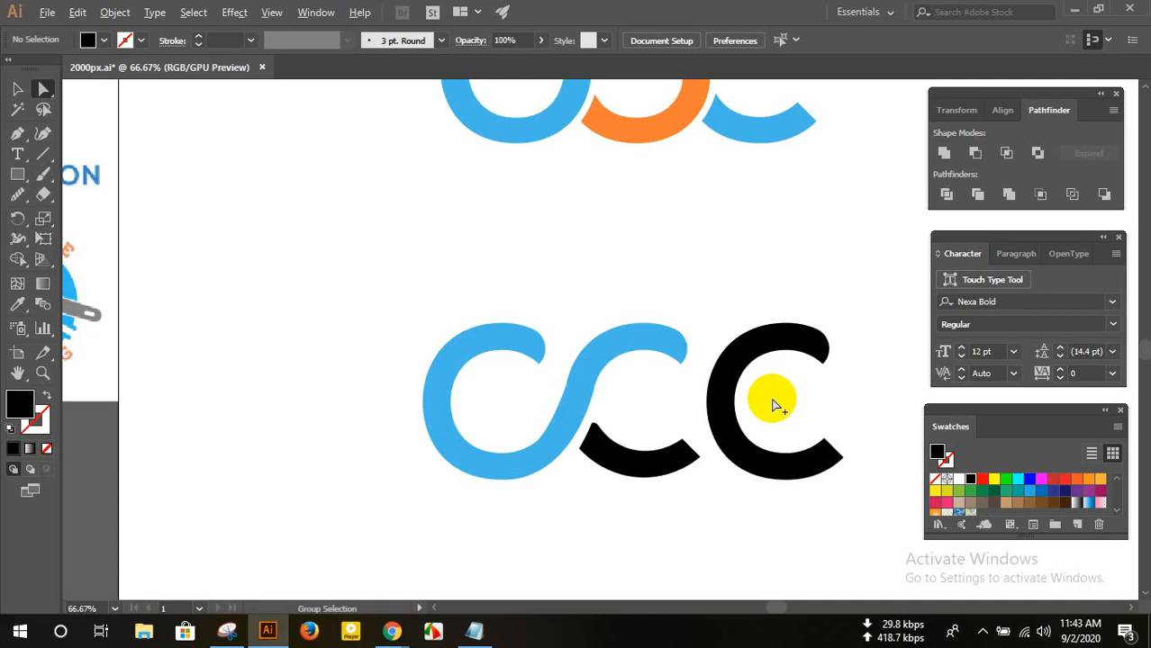
pyautogui.scroll(-1, 771, 406)
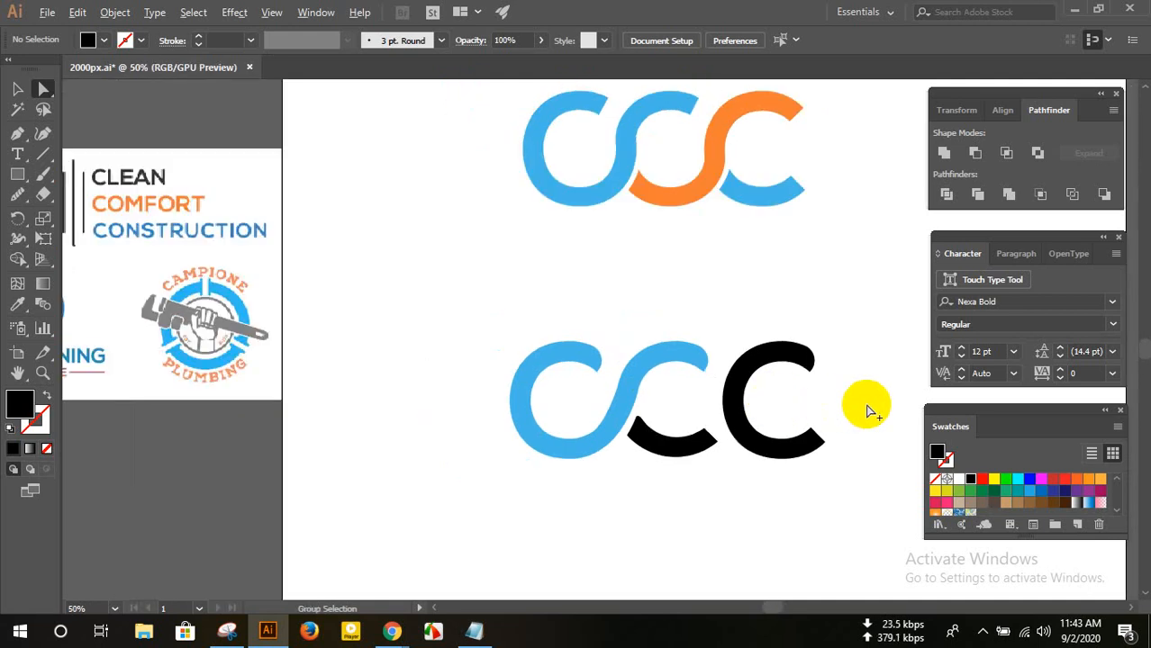
pyautogui.scroll(2, 866, 409)
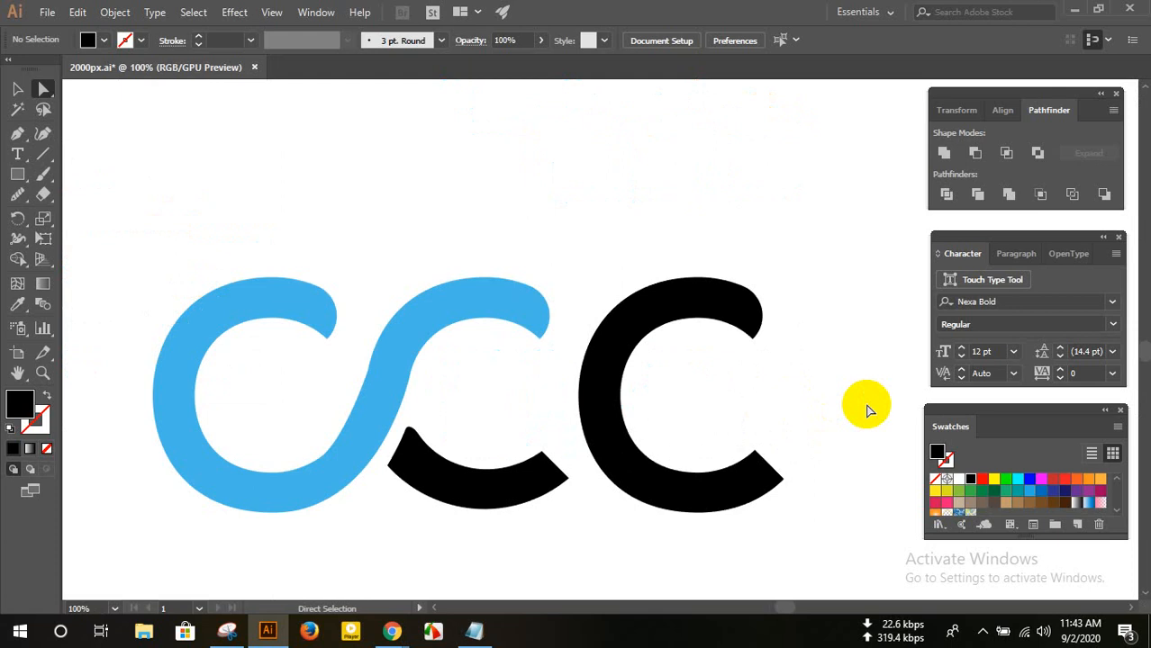
pyautogui.scroll(-2, 778, 411)
pyautogui.scroll(1, 784, 410)
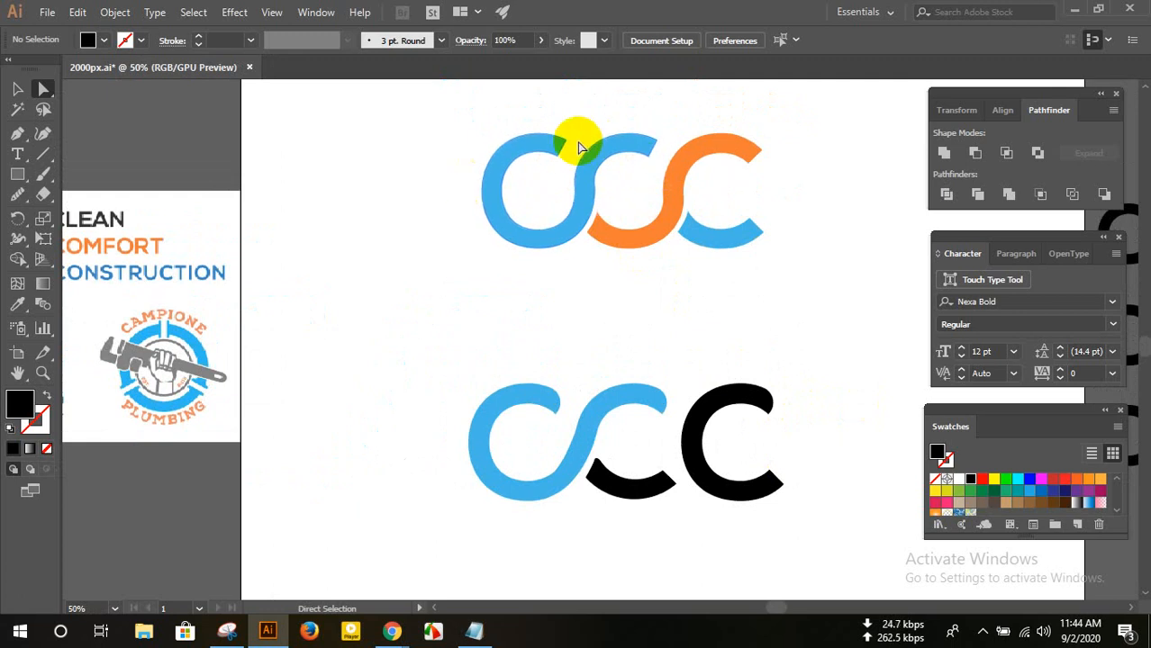
# - Round the outer corners of the upper ends of both blue Cs in the coloured version, using a 39.1 px radius on the second
pyautogui.click(545, 133)
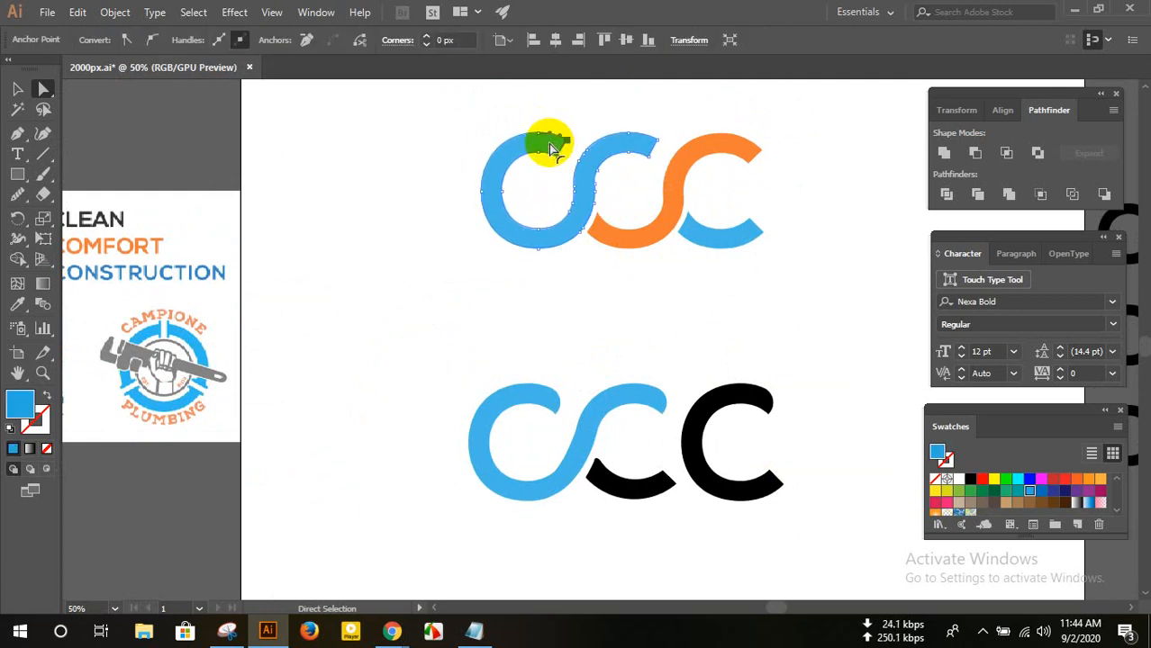
pyautogui.moveTo(543, 141); pyautogui.dragTo(359, 200)
pyautogui.click(642, 129)
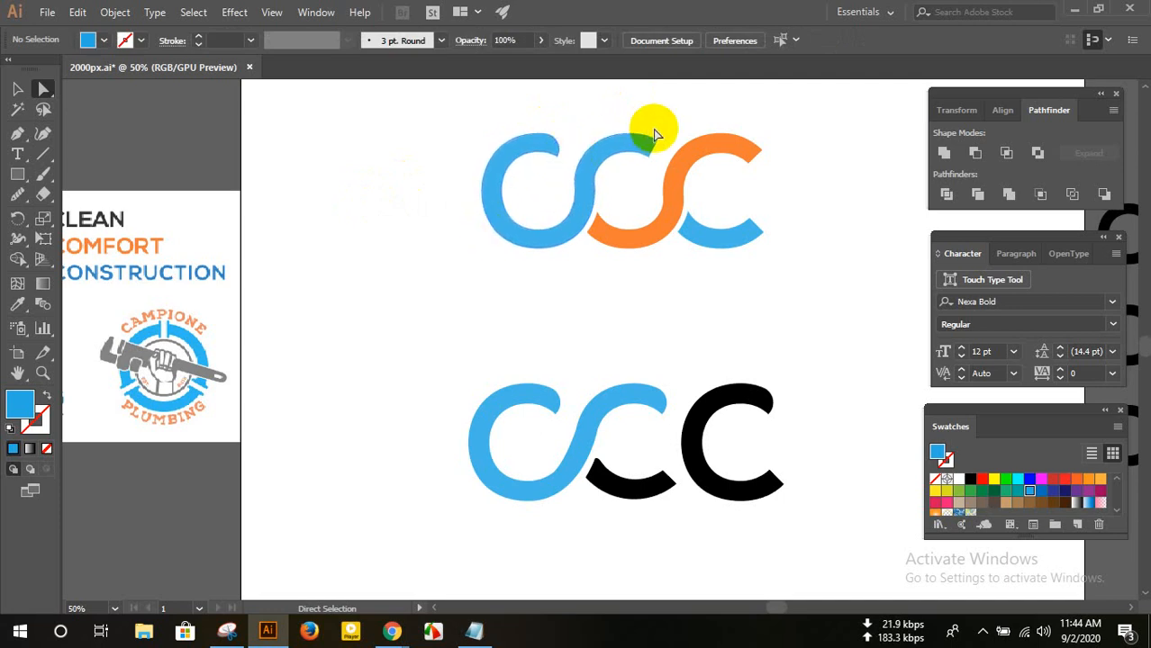
pyautogui.moveTo(649, 127)
pyautogui.mouseDown()
pyautogui.moveTo(666, 154)
pyautogui.moveTo(641, 147)
pyautogui.mouseUp()
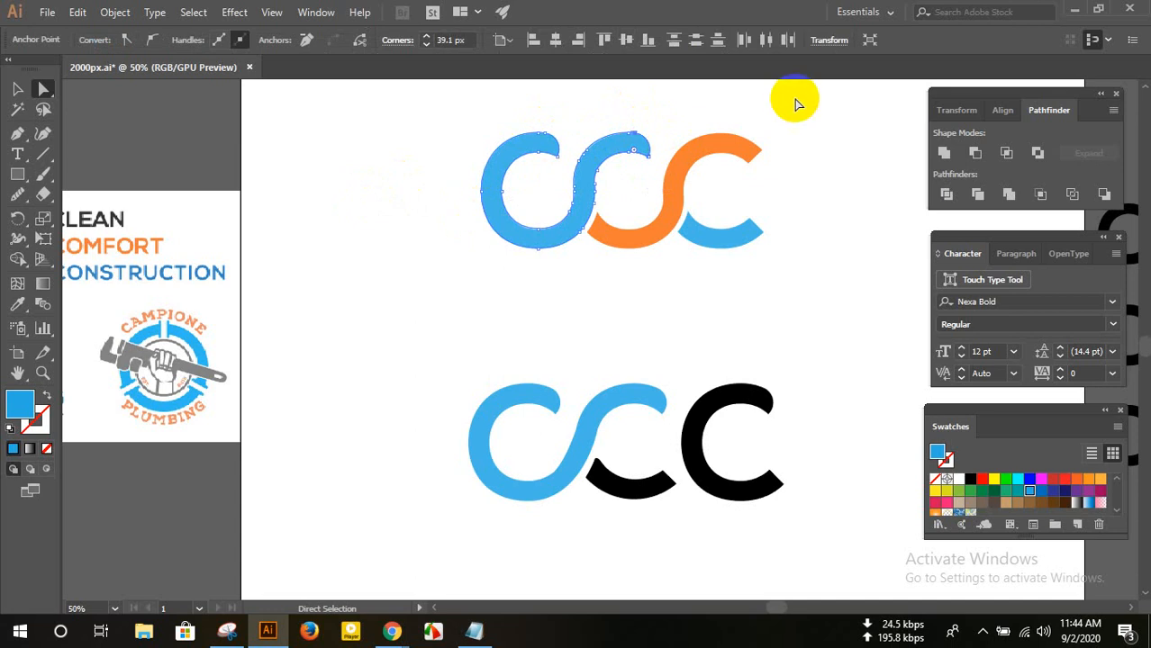
# - Round the outer corner of the orange piece's upper end to match the blue letter ends, and deselect it
pyautogui.click(759, 125)
pyautogui.click(748, 151)
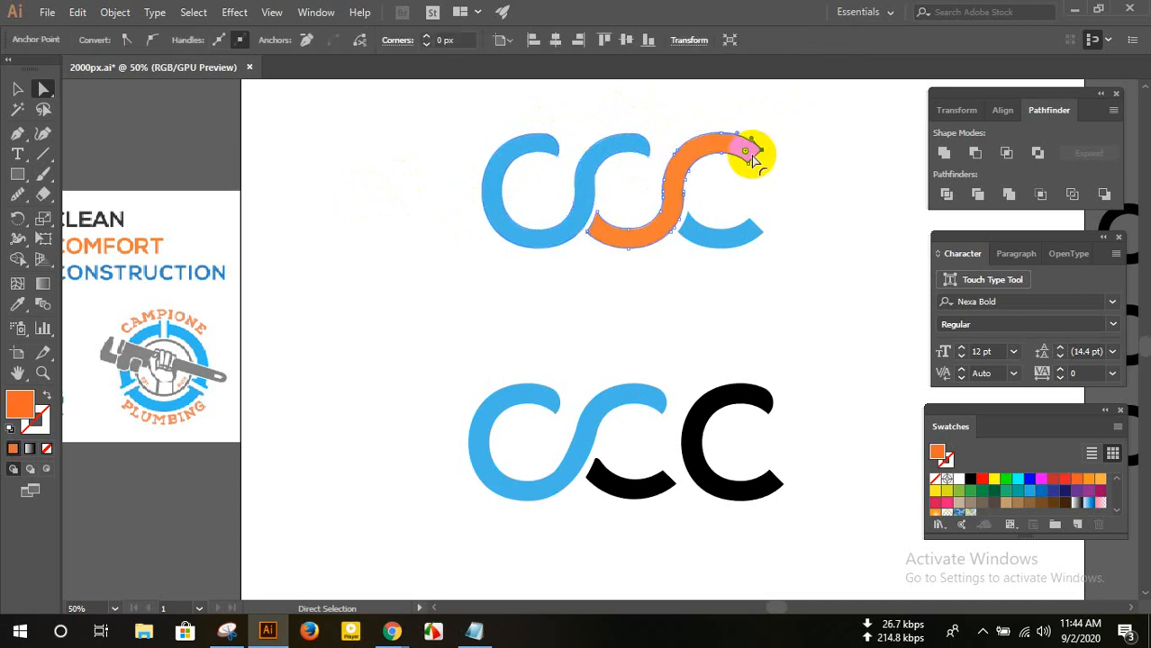
pyautogui.click(390, 218)
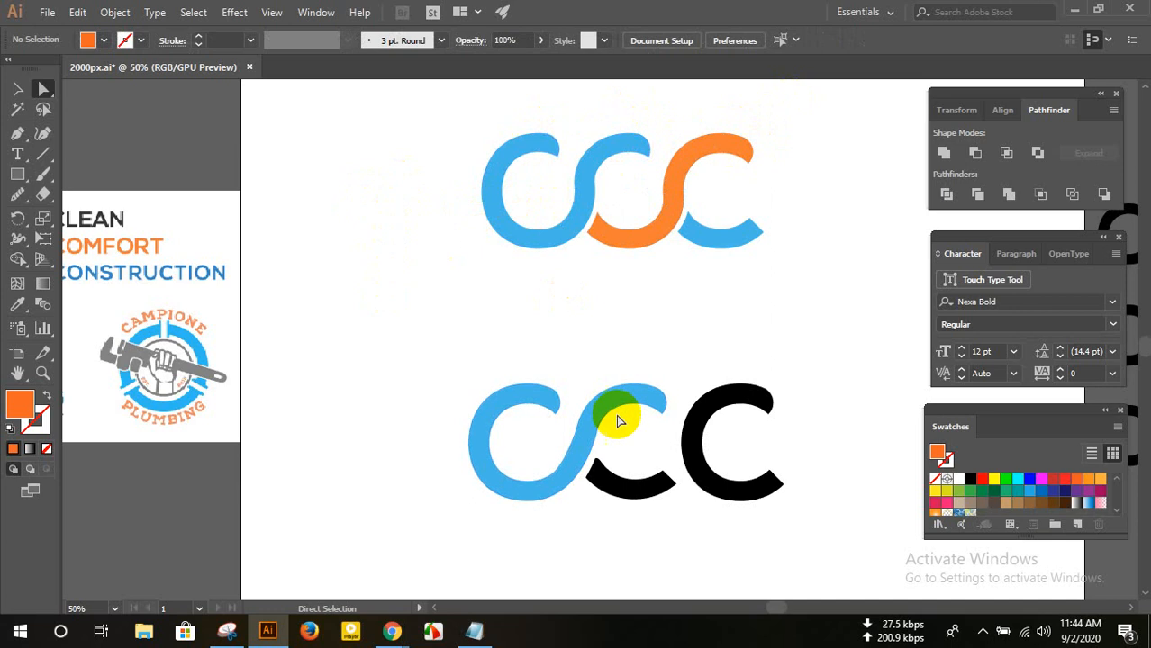
# - Compare the rounded coloured CCC version with the partly black one and the rest of the artboard
pyautogui.scroll(-2, 619, 498)
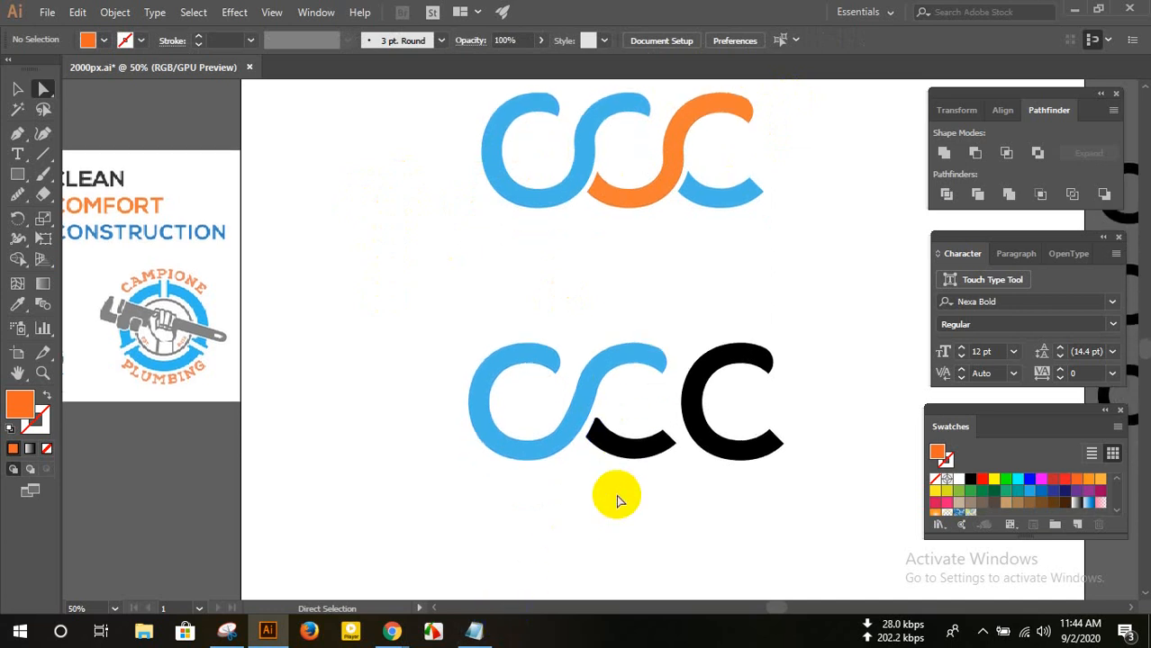
pyautogui.scroll(1, 620, 498)
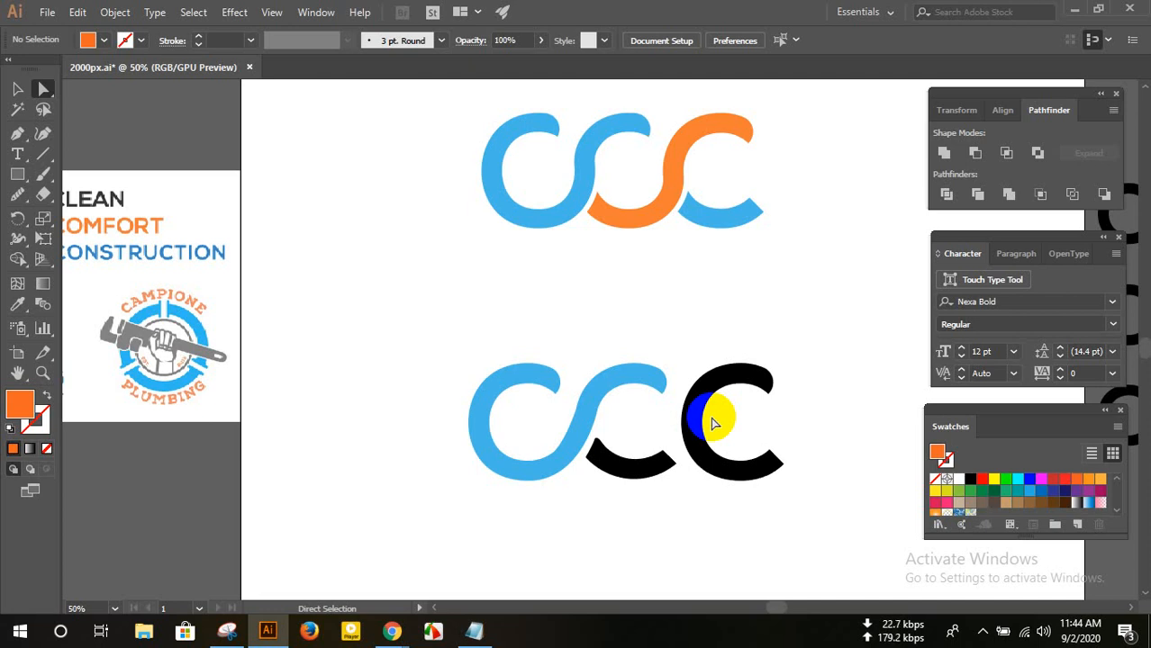
pyautogui.press('alt')
pyautogui.scroll(-2, 711, 423)
pyautogui.scroll(-2, 711, 419)
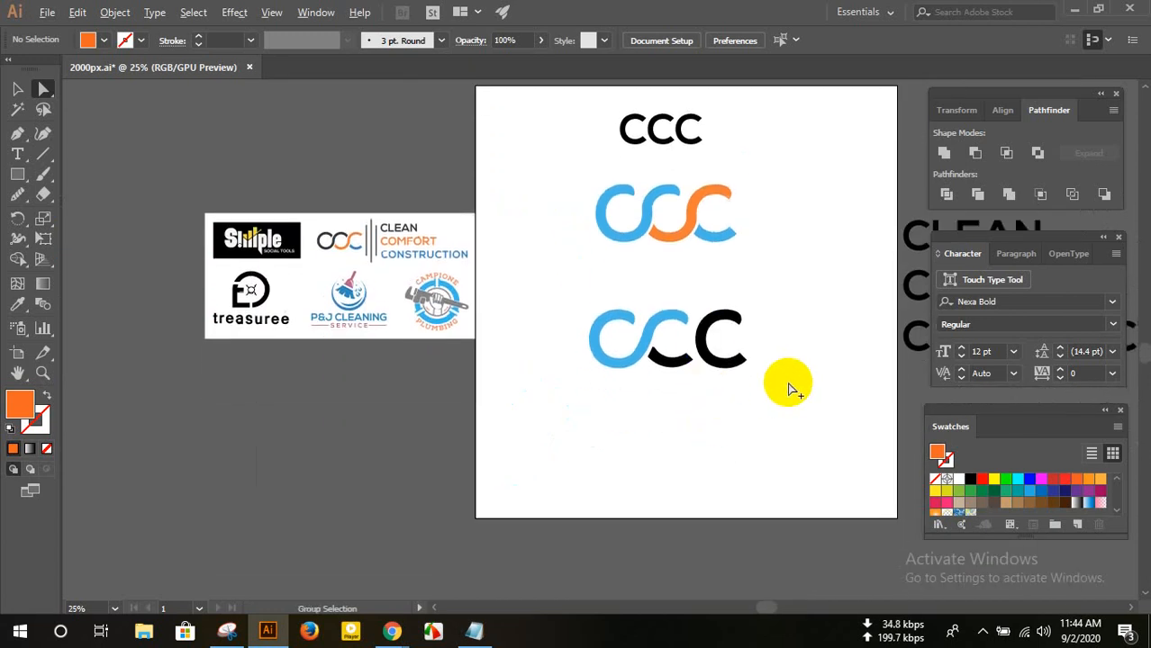
pyautogui.scroll(1, 787, 387)
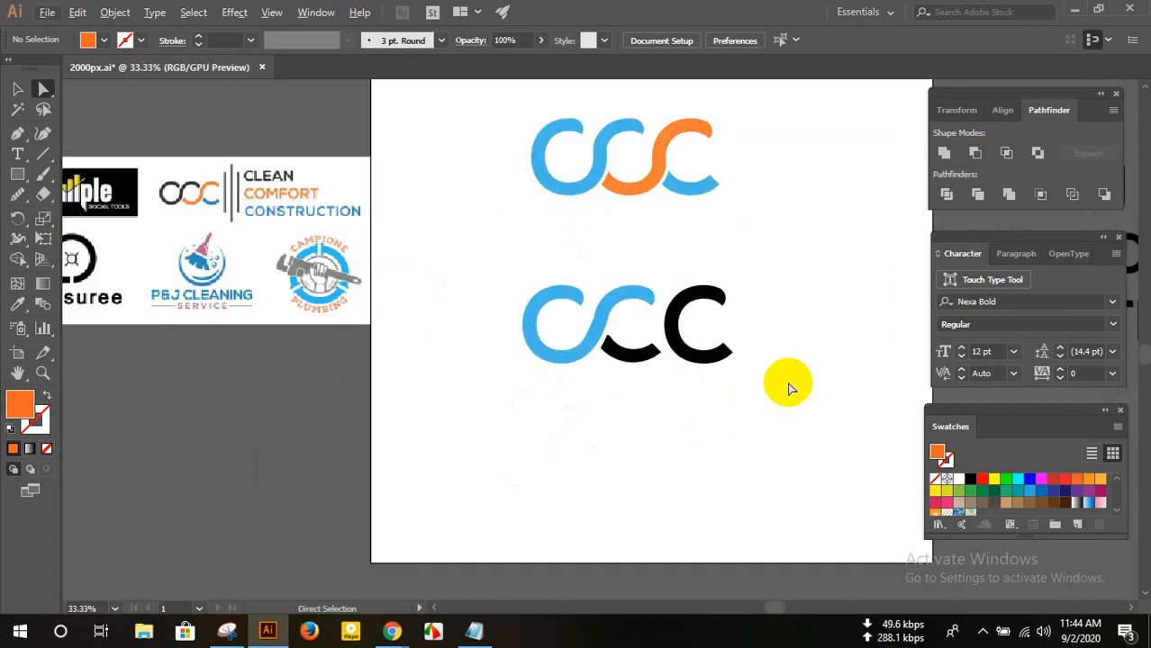
pyautogui.scroll(-1, 786, 385)
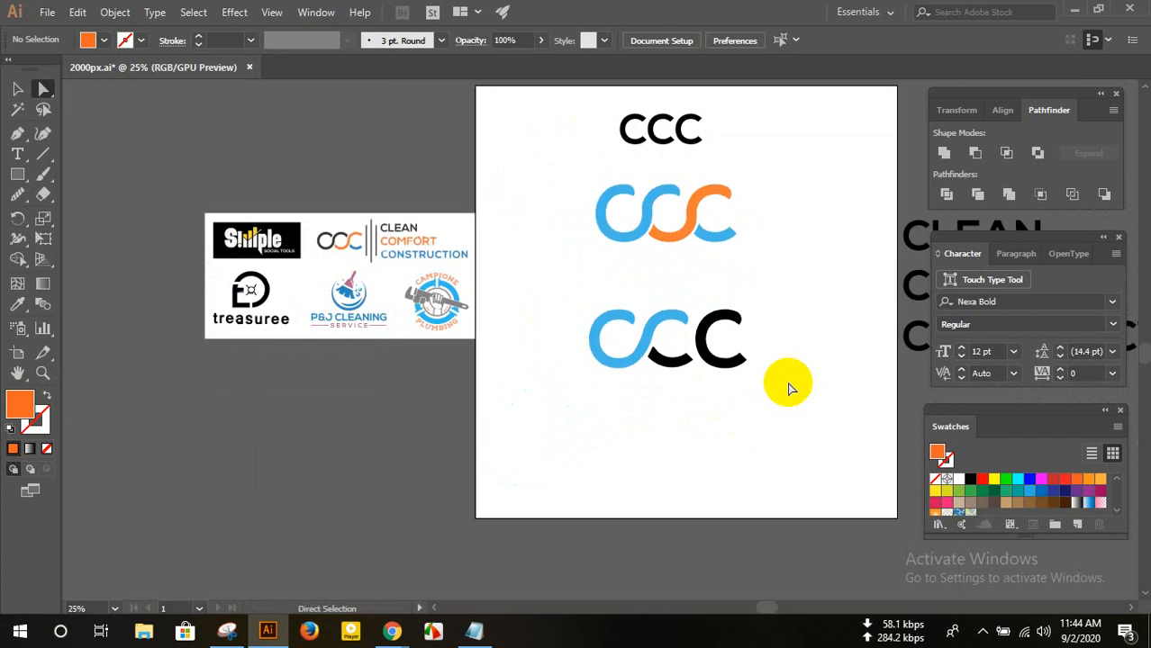
# - Examine the treasuree monogram and the Simple Social Tools lettering on the reference sheet
pyautogui.scroll(3, 268, 342)
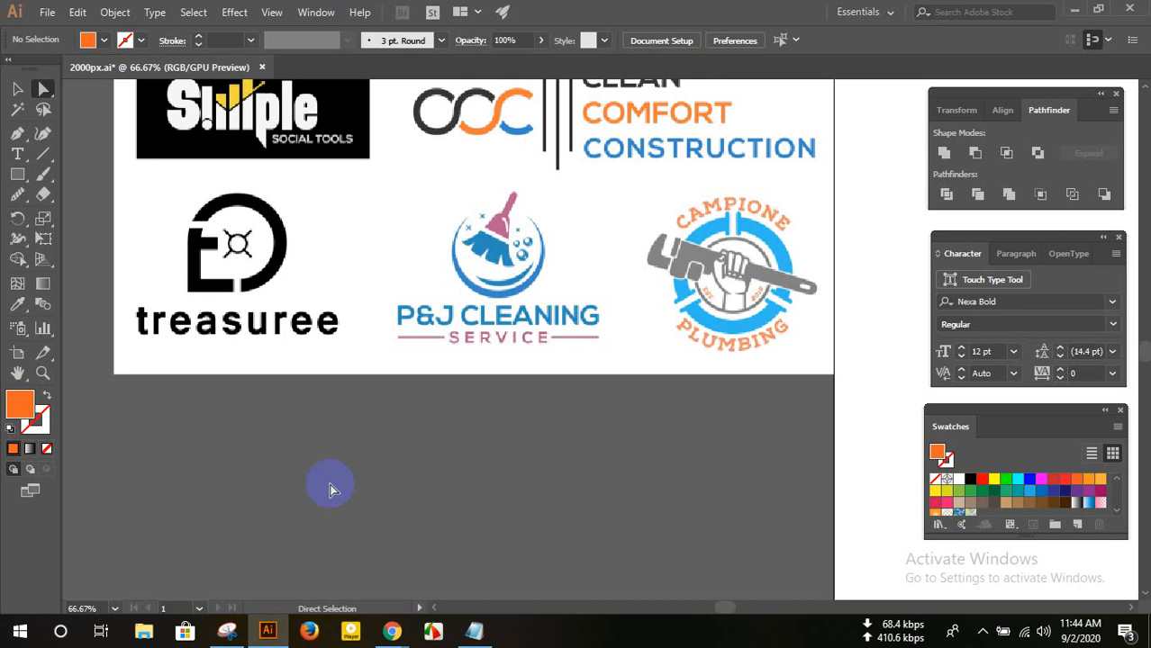
pyautogui.click(328, 326)
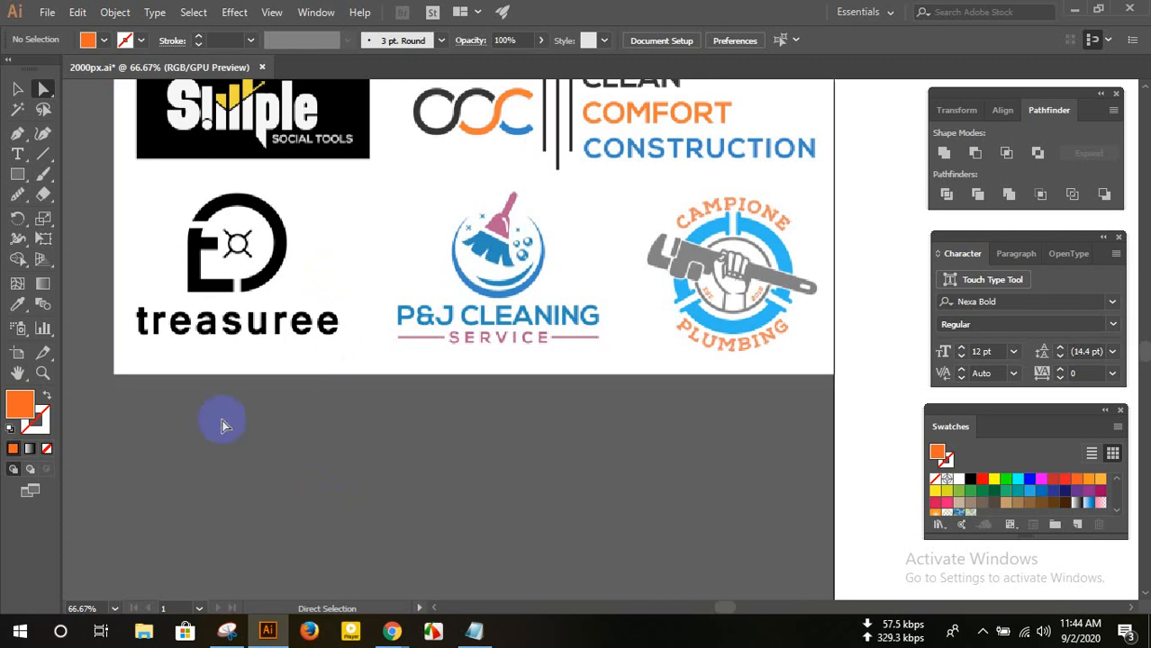
pyautogui.click(326, 321)
pyautogui.click(205, 248)
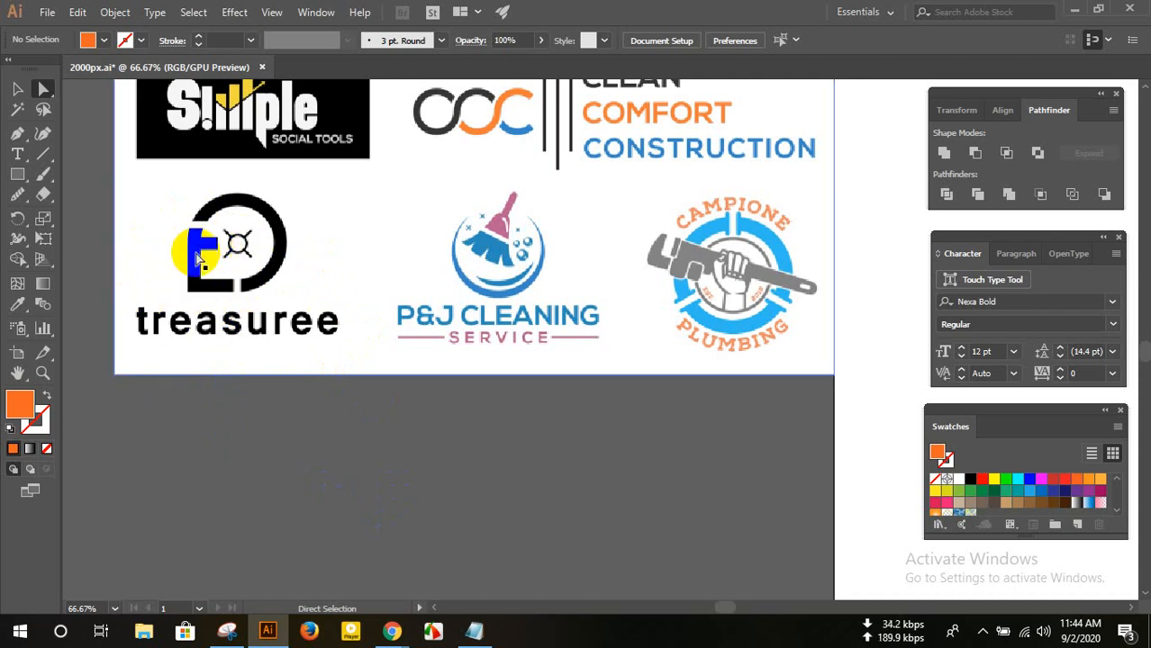
pyautogui.scroll(1, 206, 329)
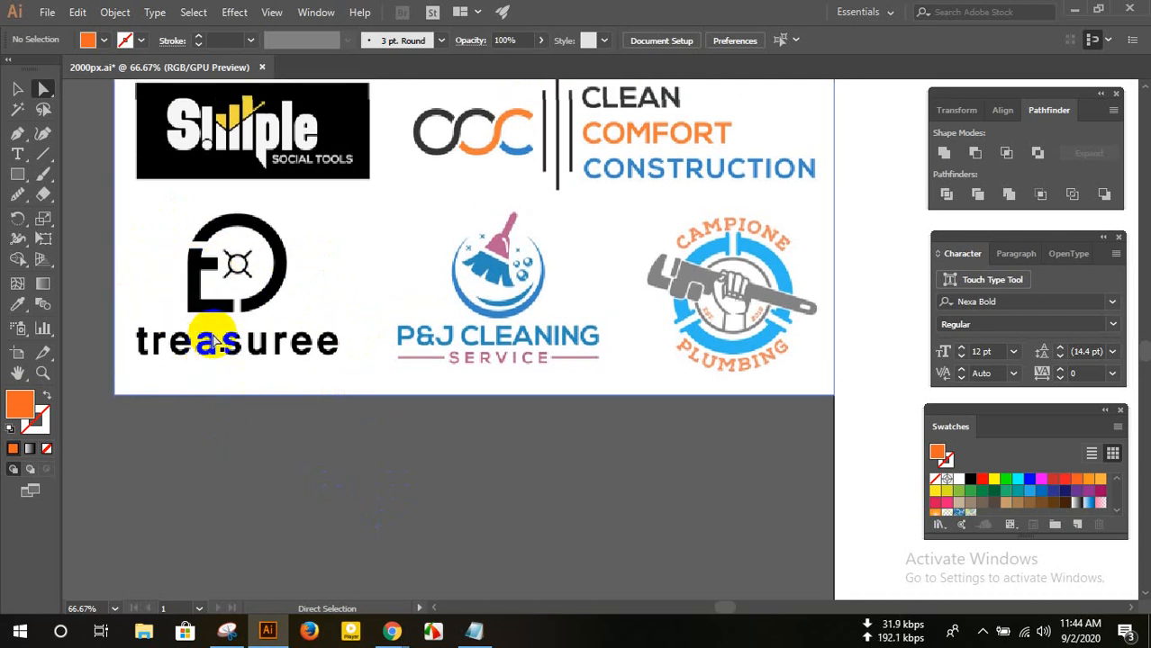
pyautogui.scroll(2, 216, 324)
pyautogui.scroll(1, 230, 194)
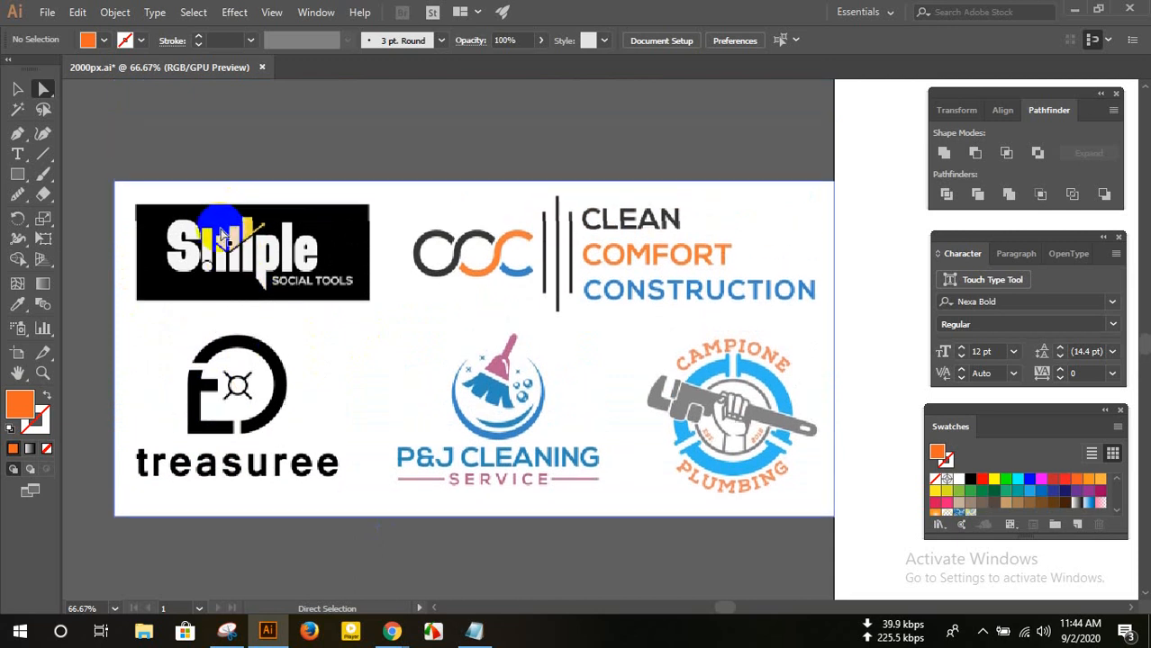
pyautogui.scroll(2, 221, 230)
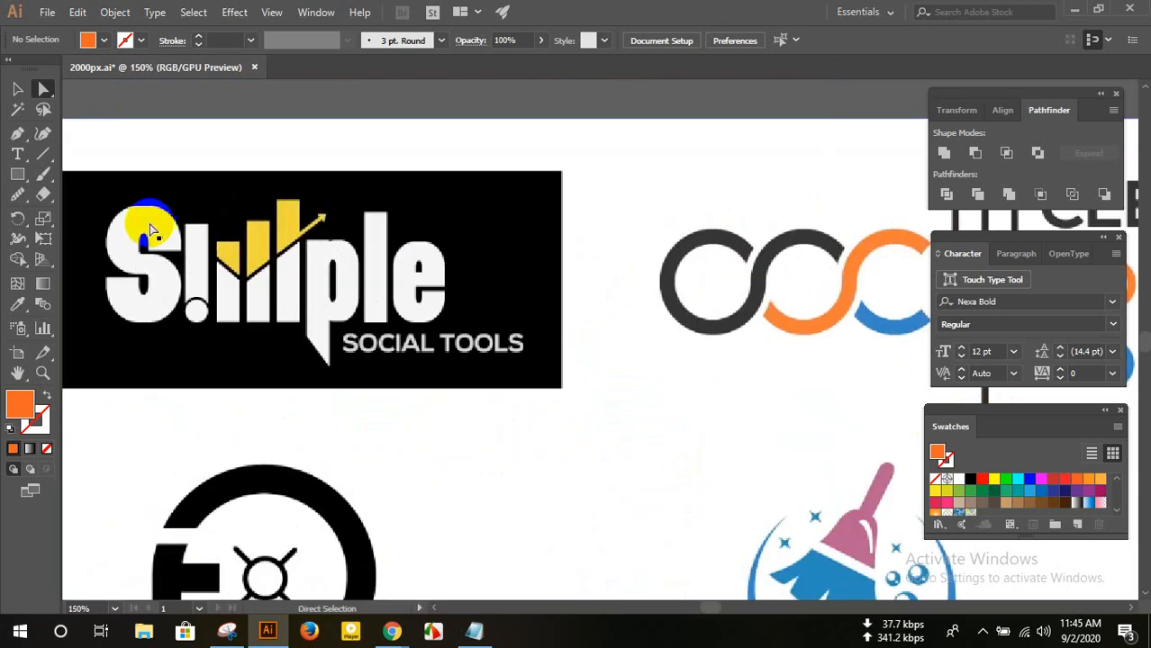
pyautogui.scroll(1, 148, 227)
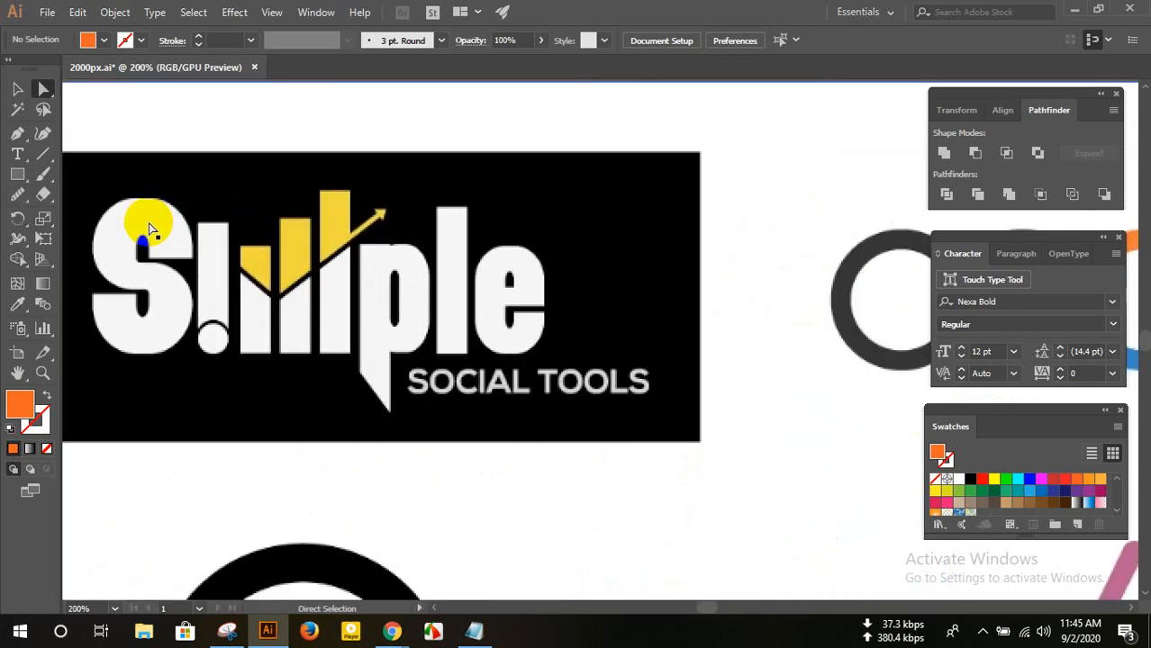
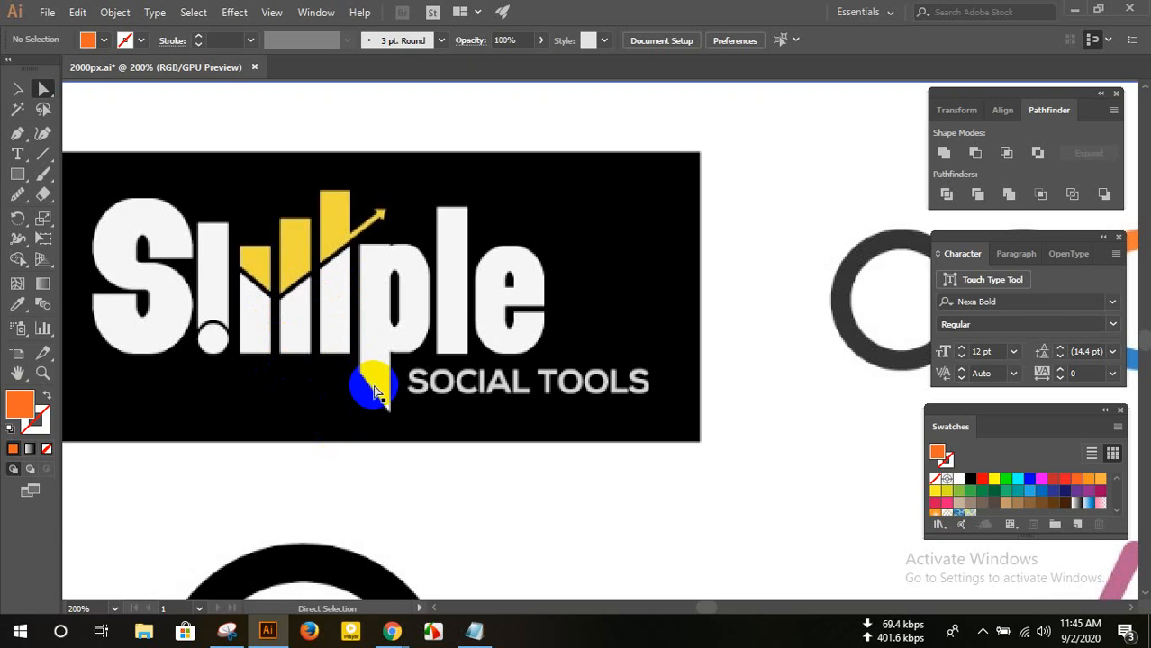
# - Review the CCC artwork beside the reference sheet and examine the fist and wrench of the Campione Plumbing logo up close
pyautogui.scroll(-4, 374, 392)
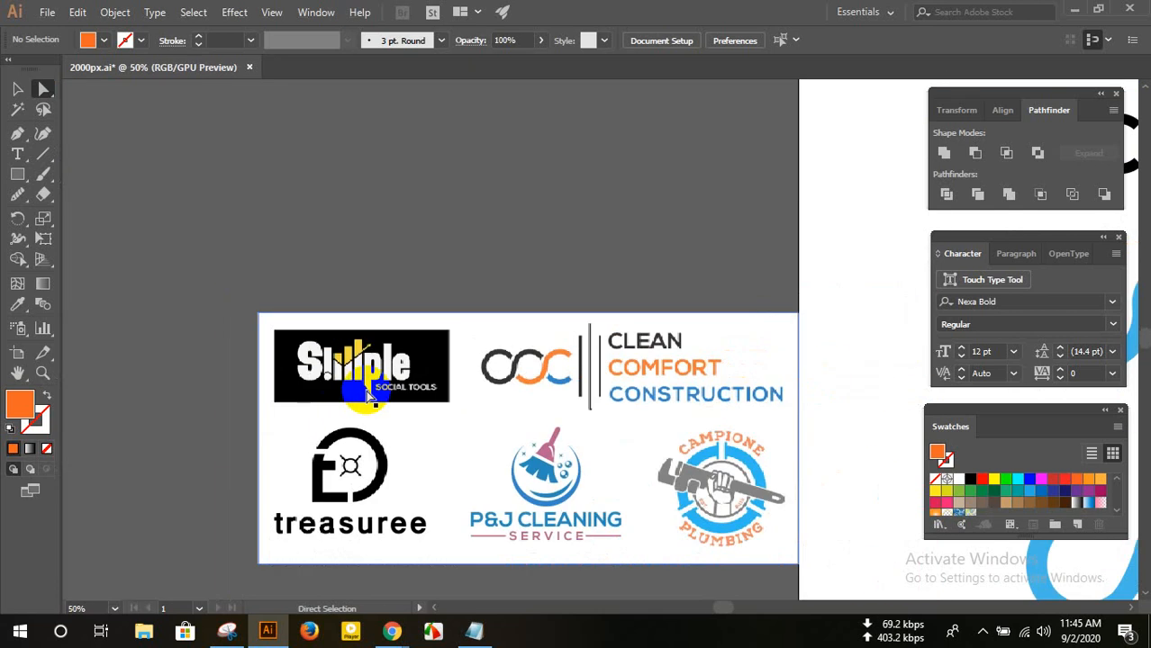
pyautogui.scroll(-2, 368, 394)
pyautogui.scroll(-2, 368, 394)
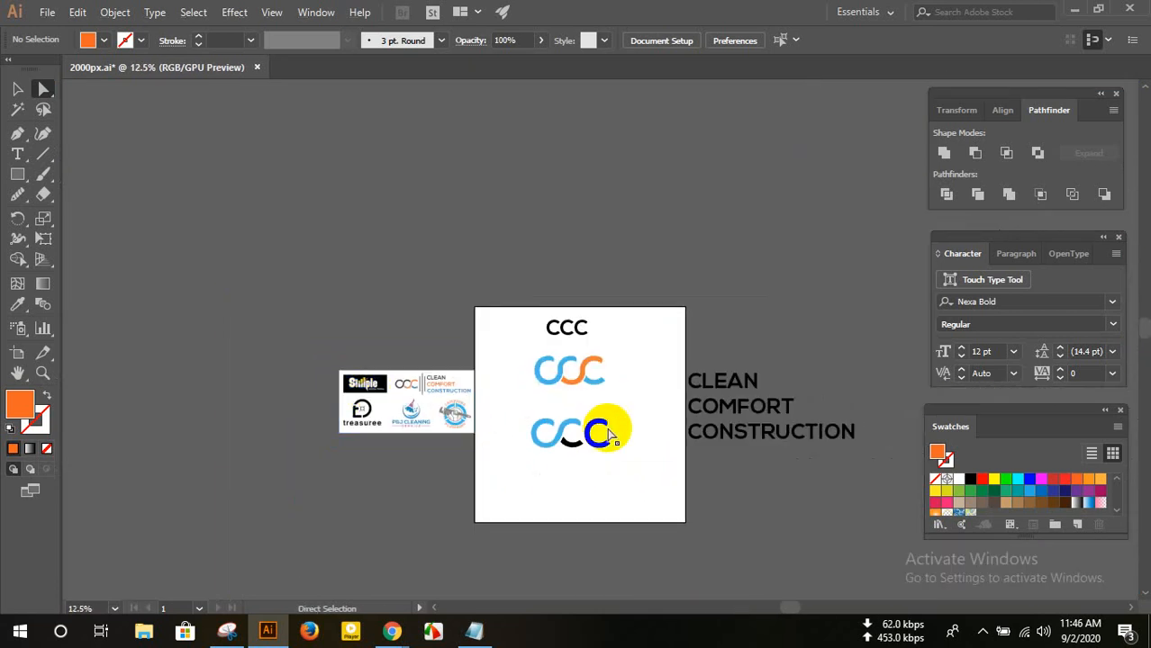
pyautogui.scroll(1, 628, 423)
pyautogui.scroll(1, 628, 423)
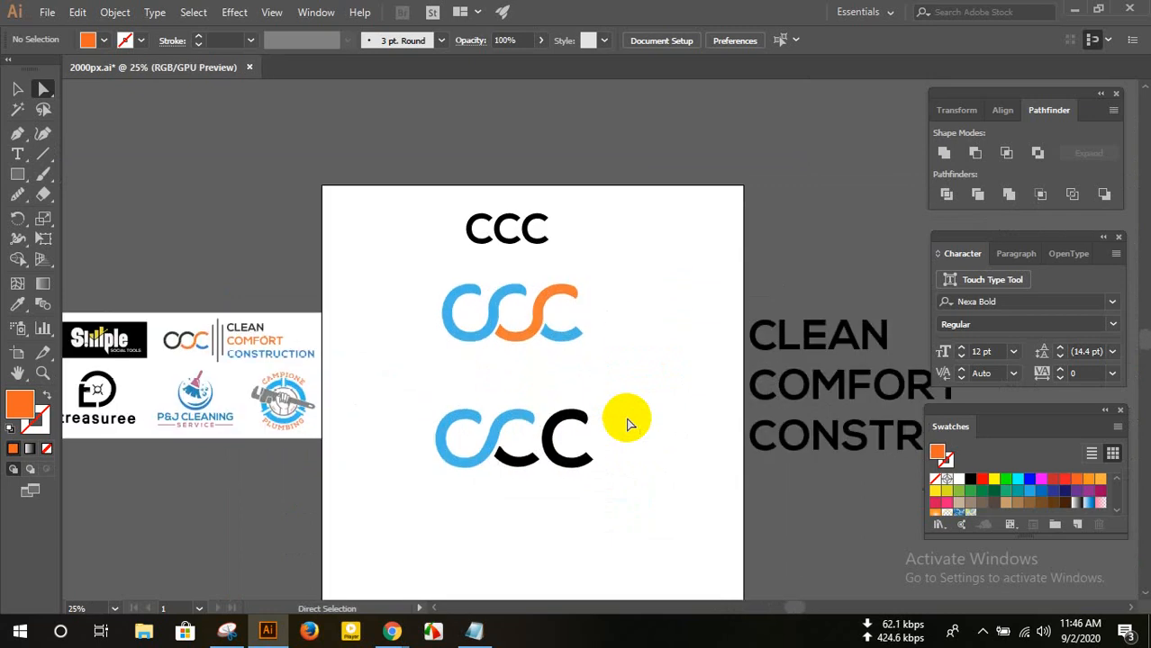
pyautogui.scroll(1, 628, 423)
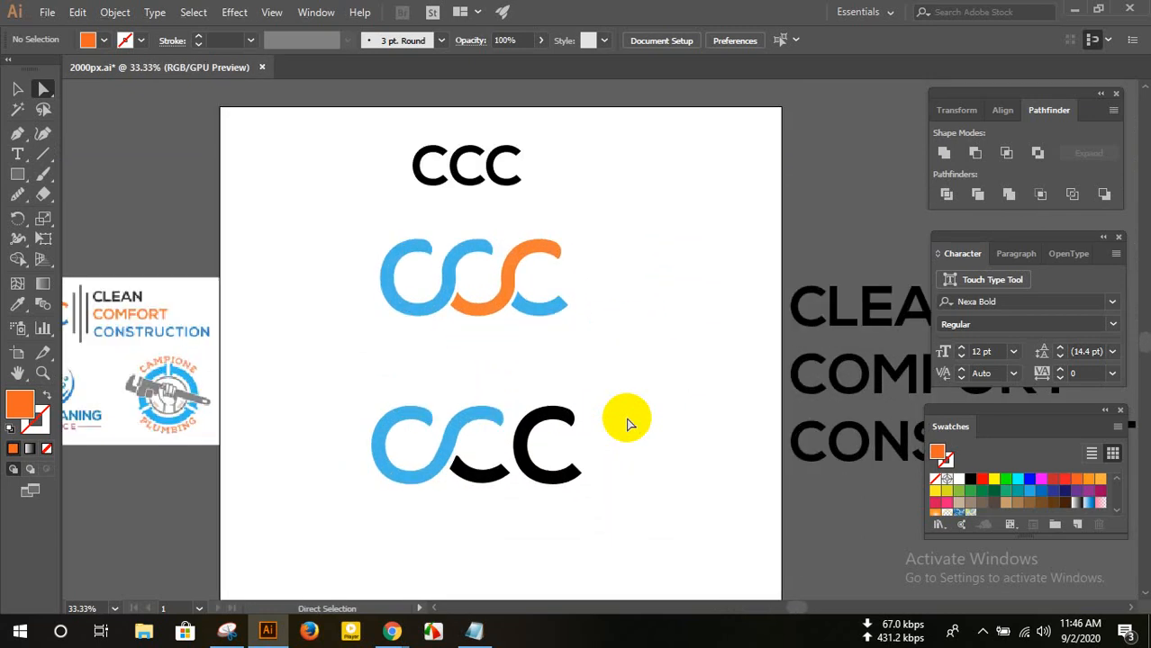
pyautogui.scroll(-2, 628, 424)
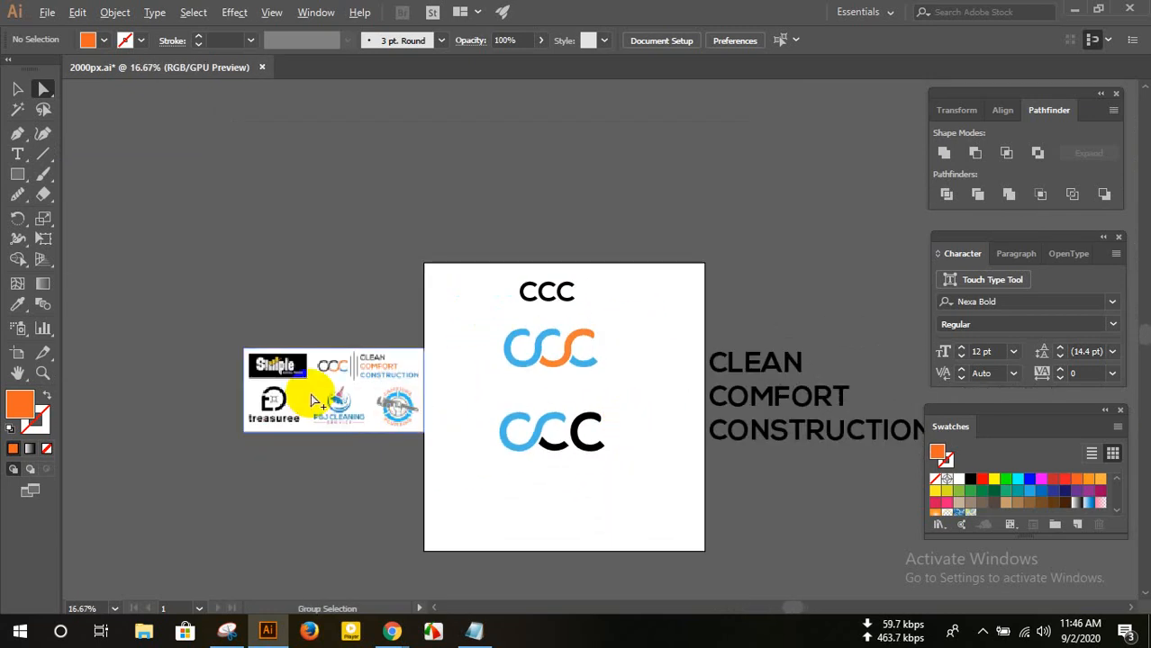
pyautogui.scroll(3, 392, 405)
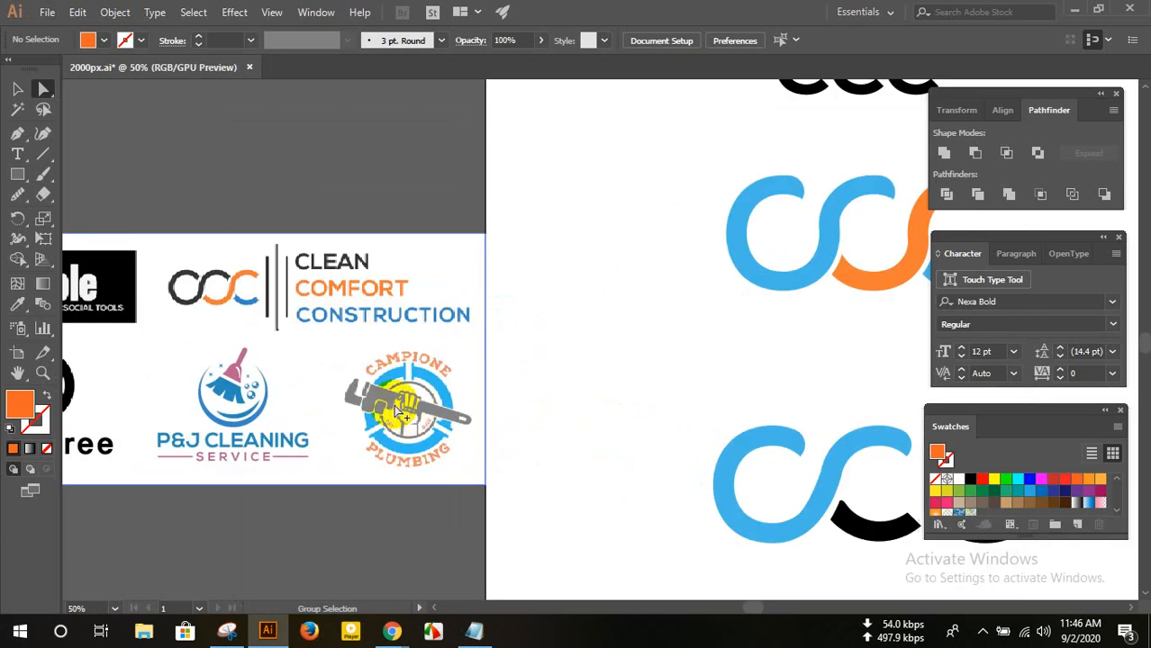
pyautogui.scroll(3, 416, 422)
pyautogui.scroll(2, 416, 422)
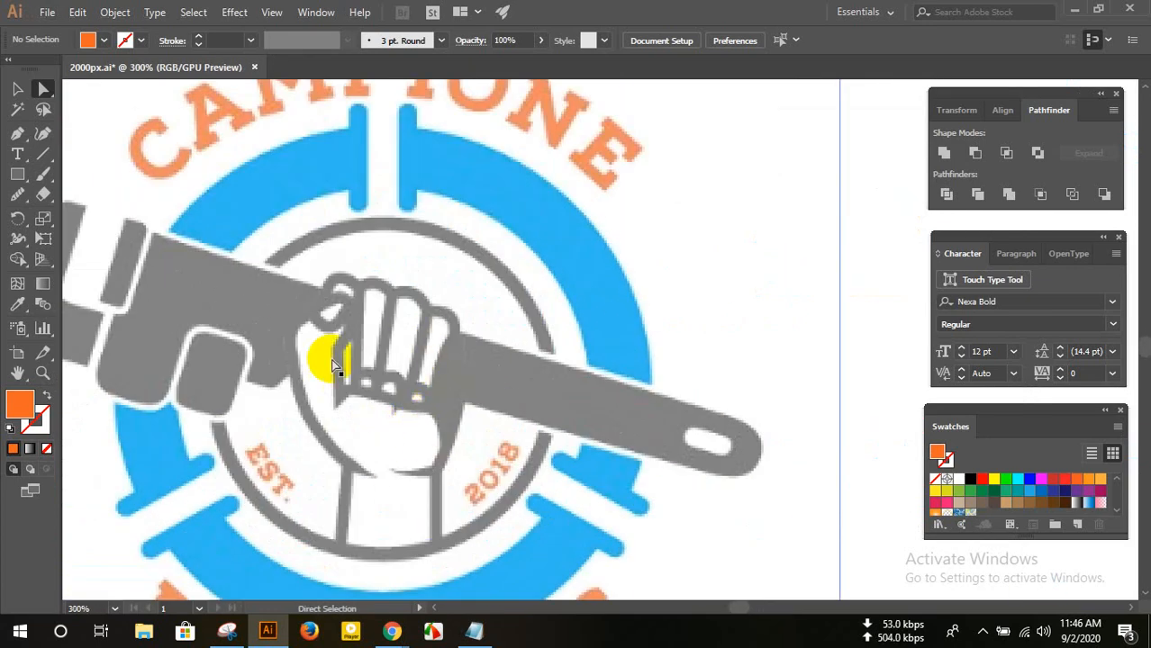
pyautogui.press('alt')
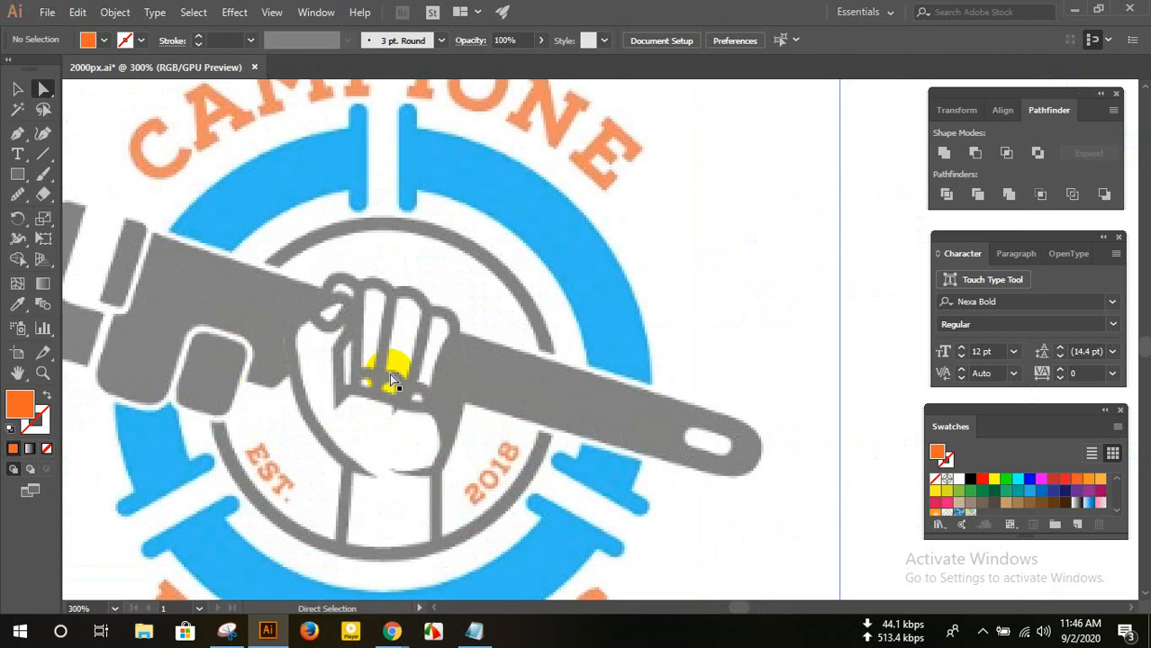
pyautogui.scroll(-1, 392, 380)
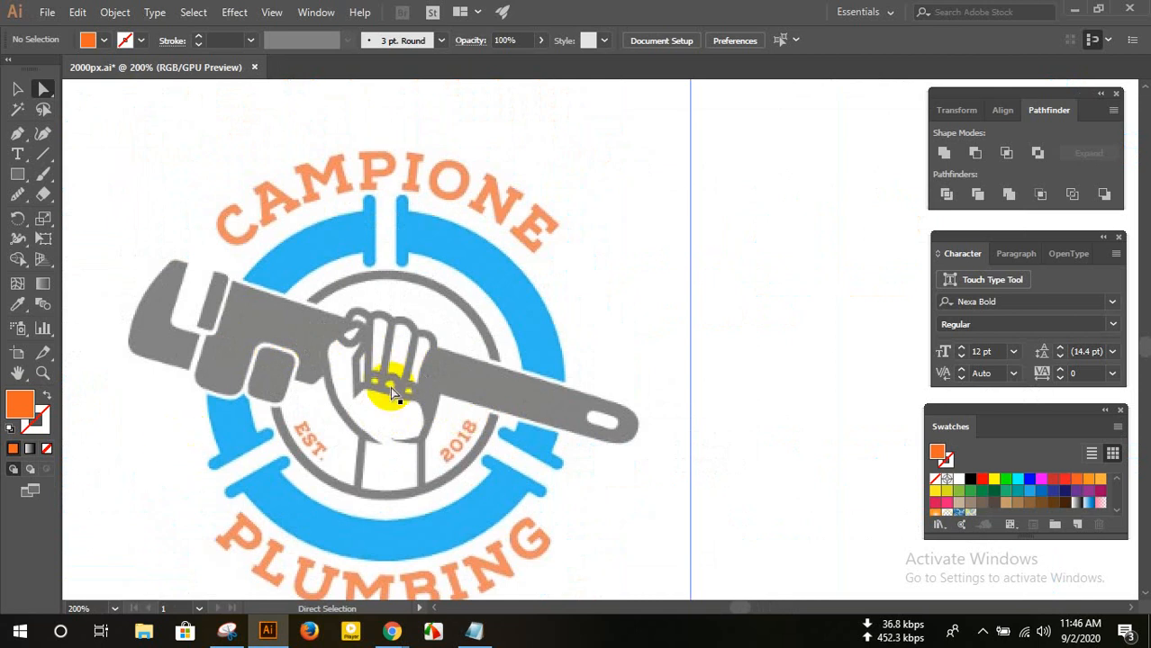
# - Switch to Chrome and search Google Images in a new tab for "HAND WITH PLUMBER SILHOUTTE"
pyautogui.moveTo(392, 630)
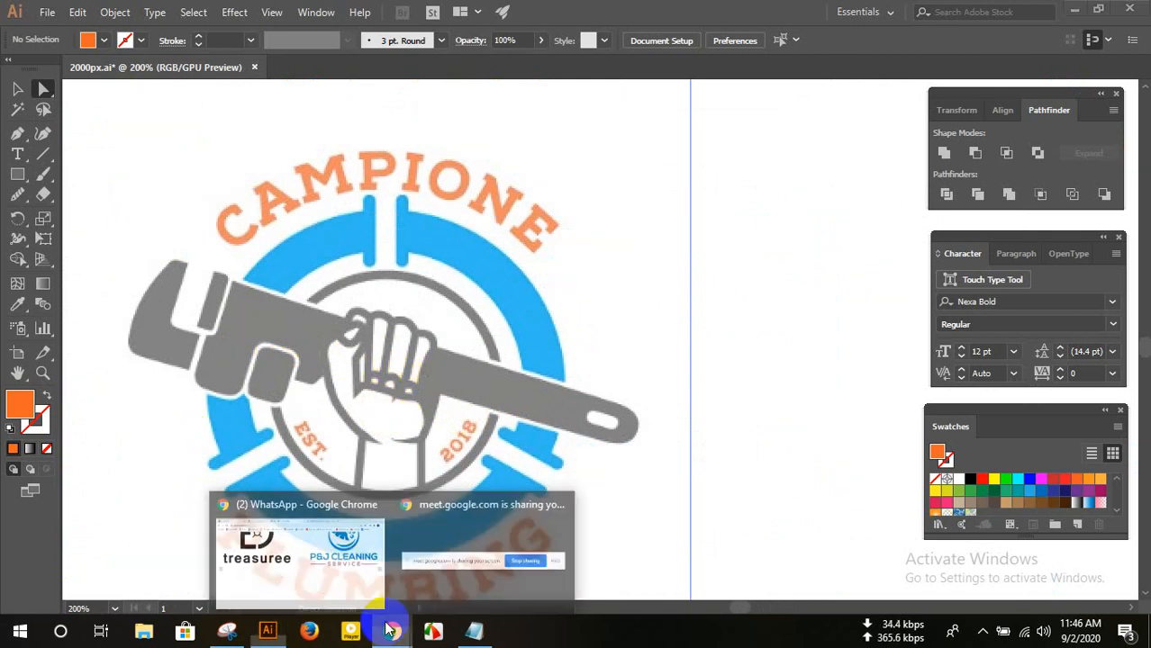
pyautogui.click(333, 545)
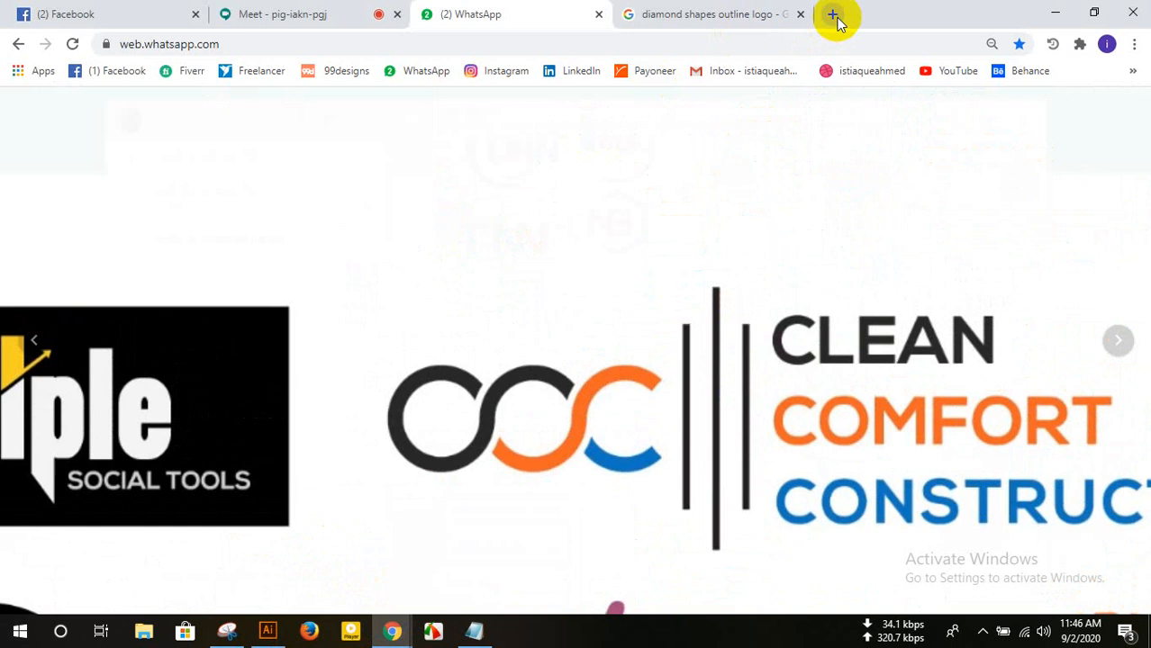
pyautogui.click(832, 14)
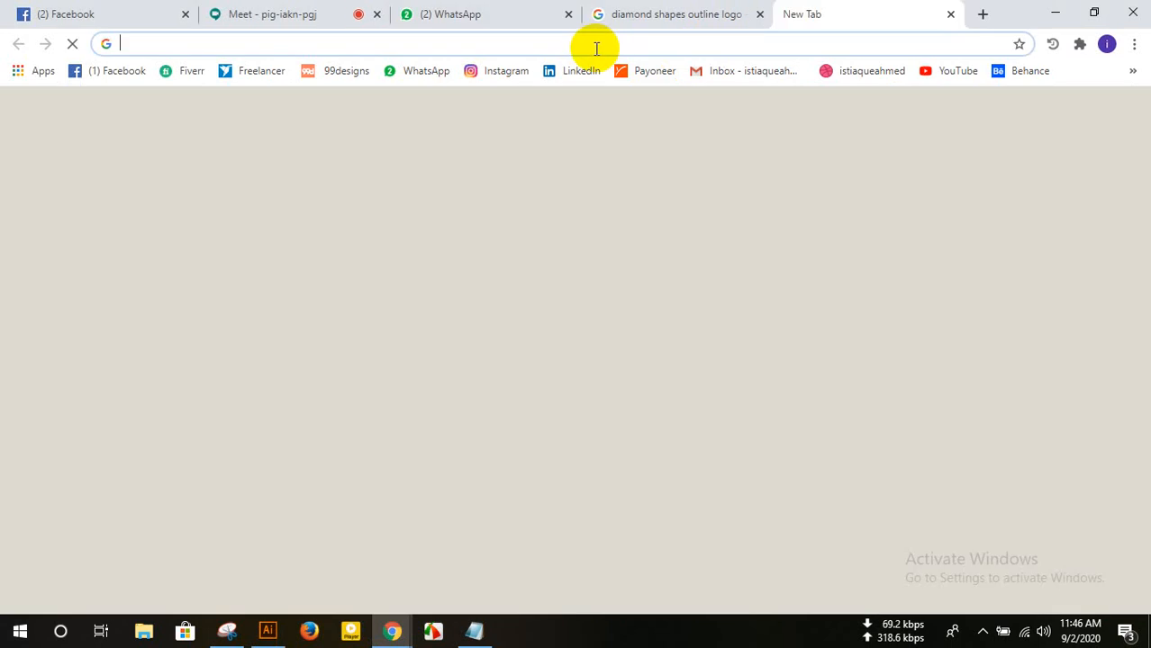
pyautogui.write('HAND WITH')
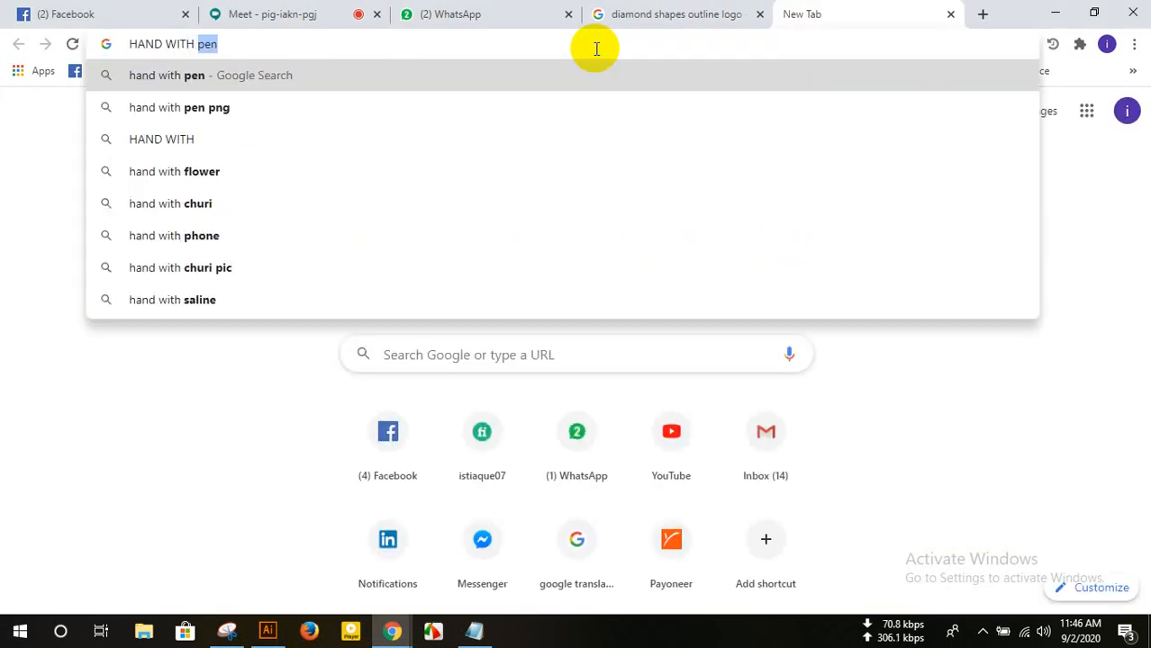
pyautogui.write(' PLUM')
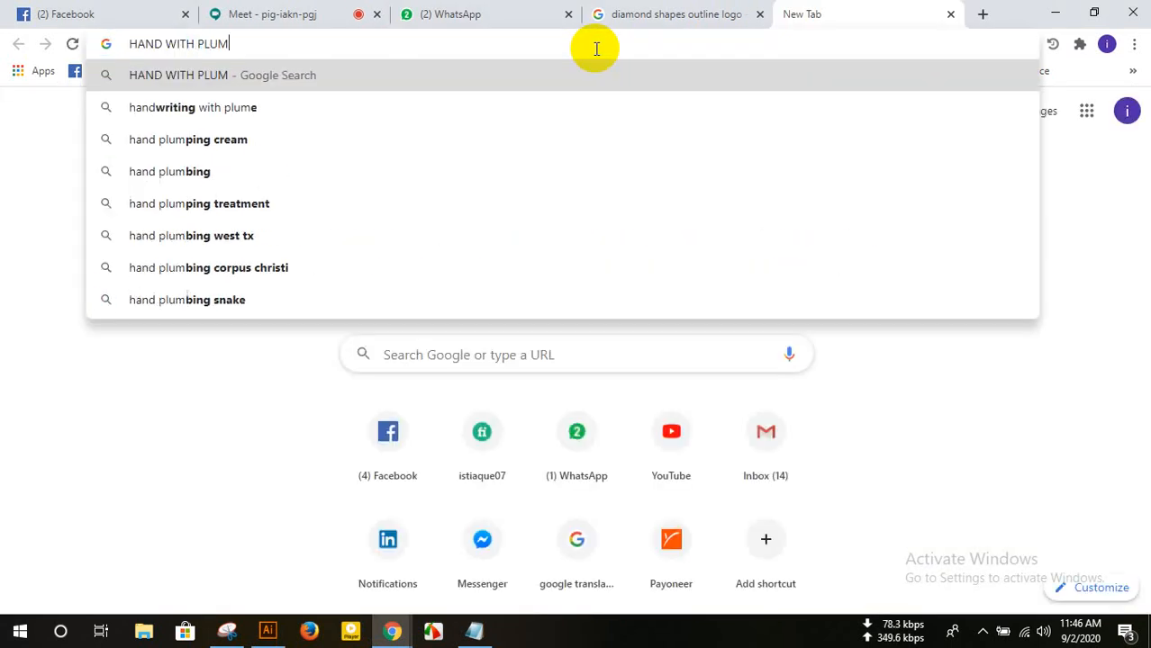
pyautogui.write('BER SIL')
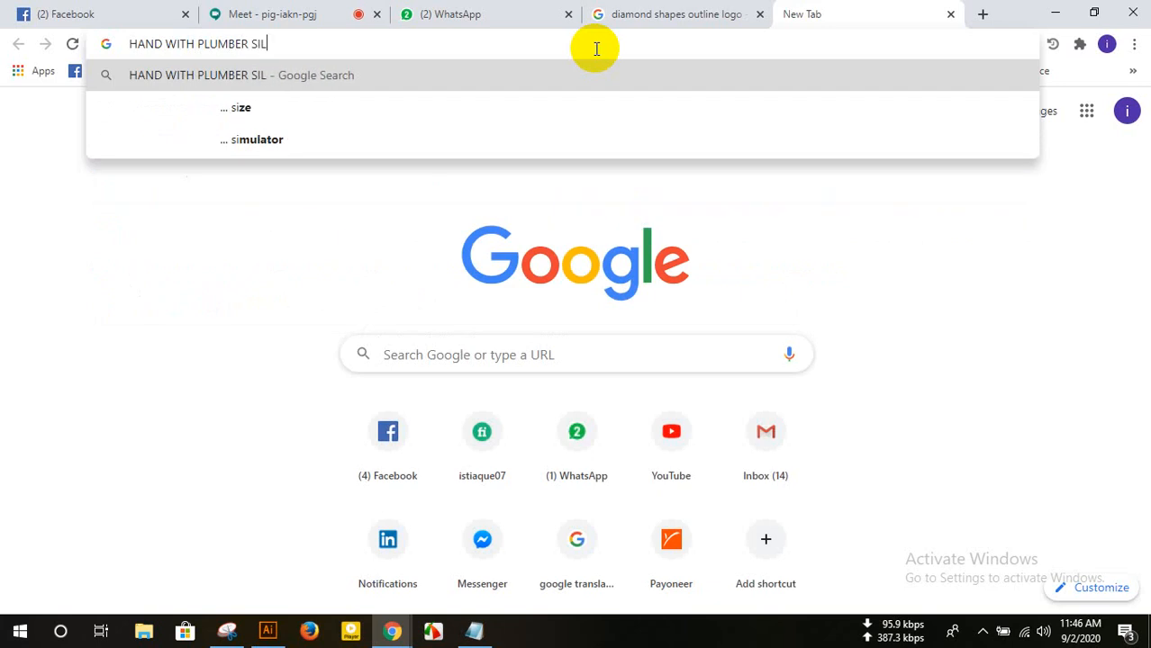
pyautogui.write('HOUTTE')
pyautogui.press('Return')
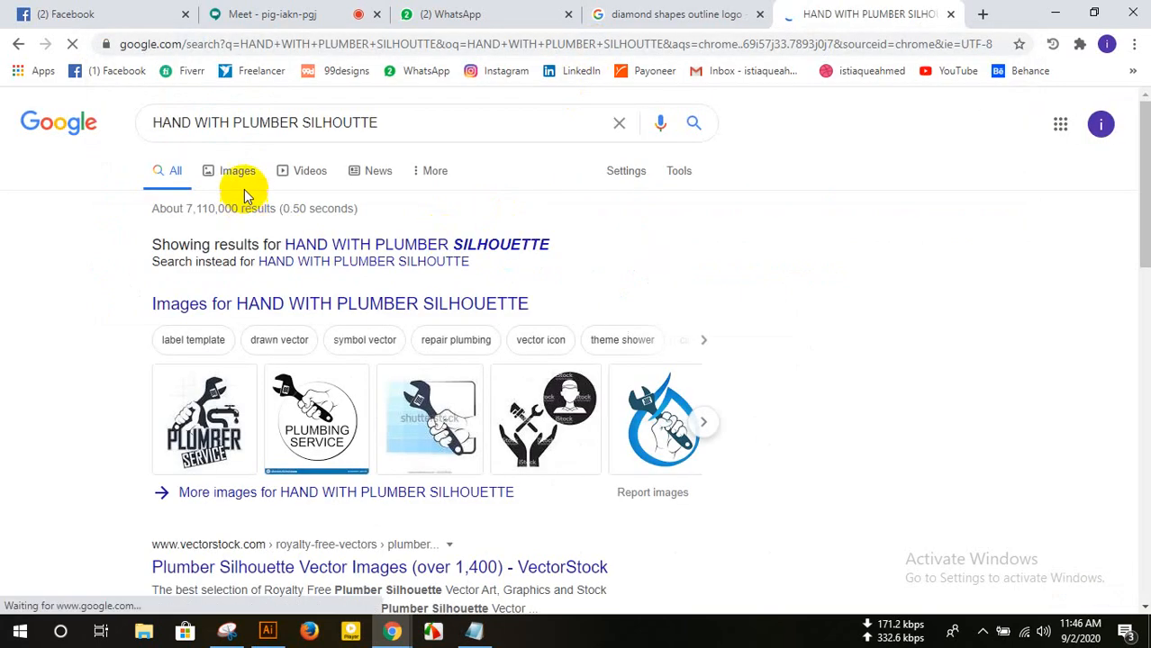
pyautogui.click(238, 171)
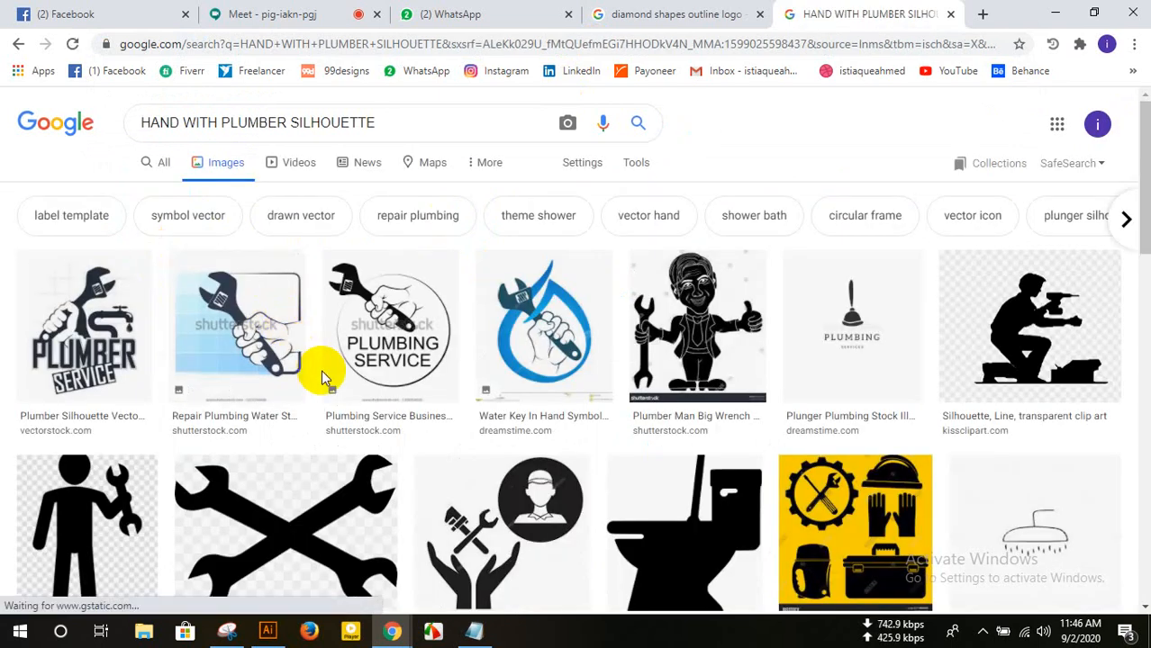
# - Look through the Google Images results for silhouettes of a hand holding a wrench
pyautogui.scroll(-5, 320, 370)
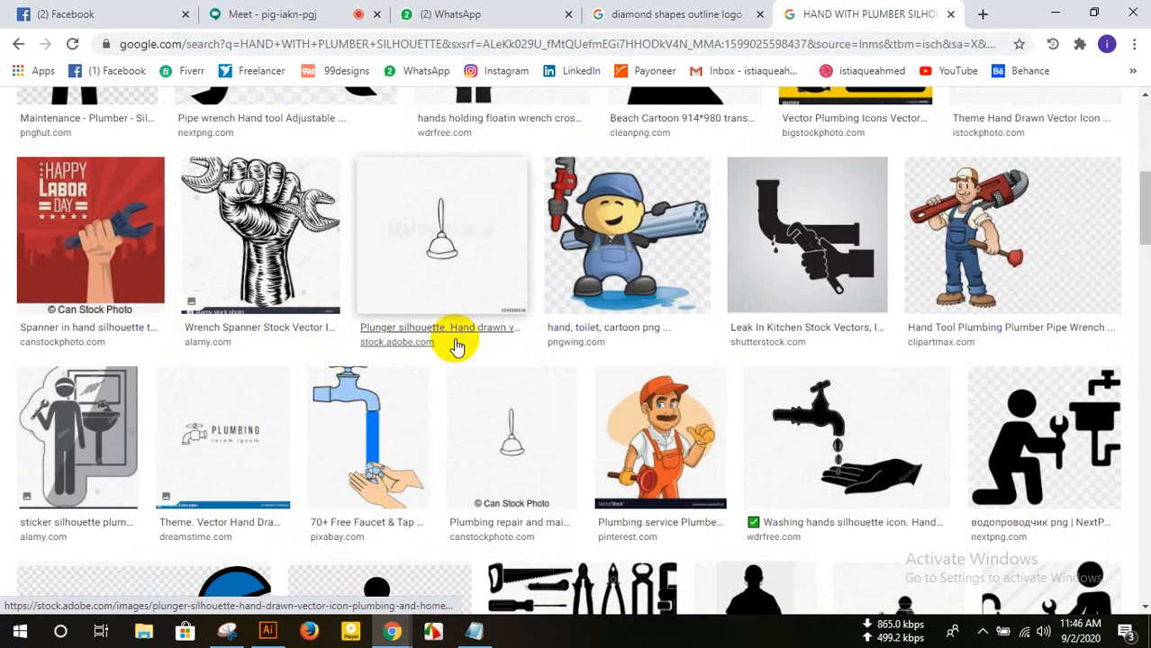
pyautogui.scroll(-3, 532, 327)
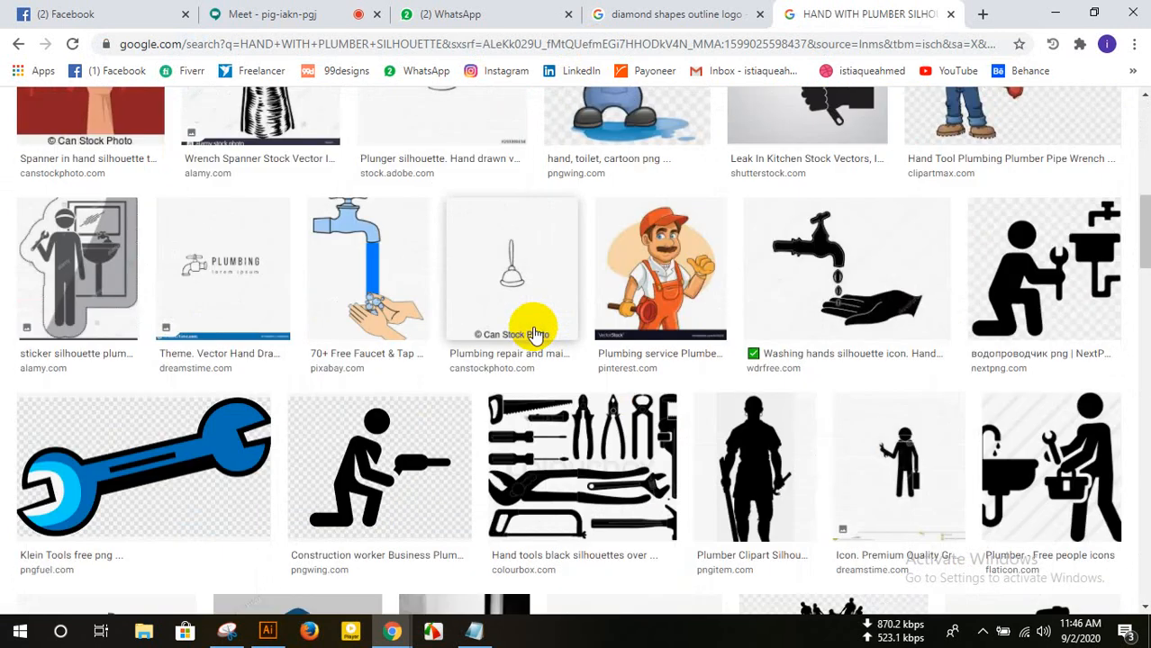
pyautogui.scroll(-5, 535, 335)
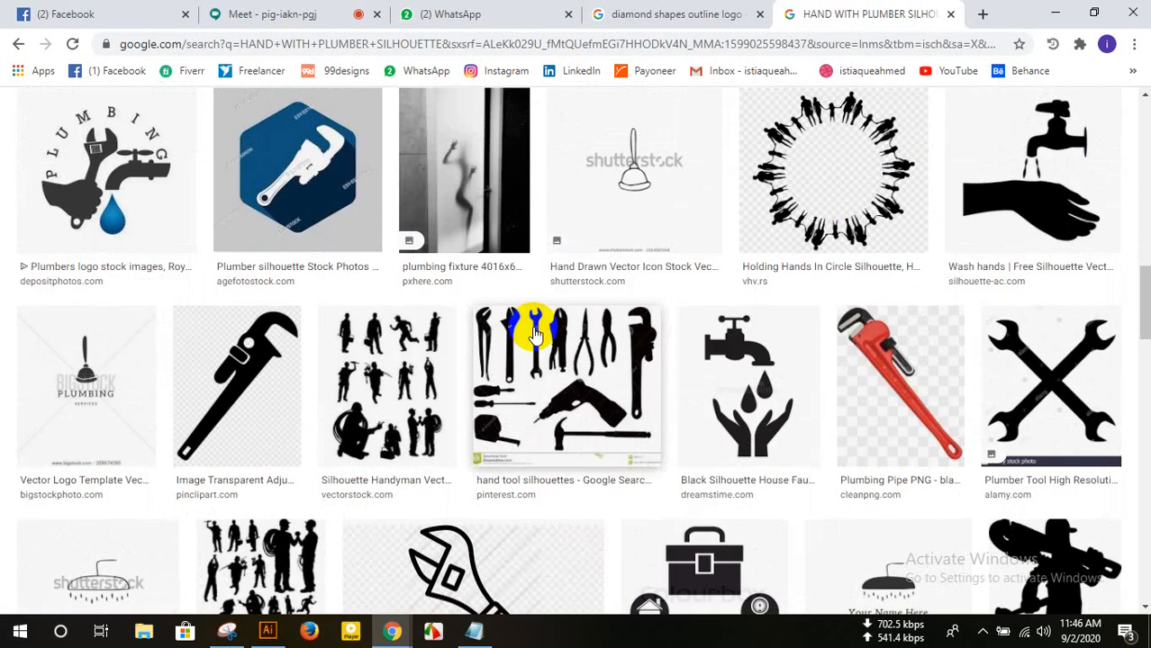
pyautogui.scroll(-3, 534, 335)
pyautogui.scroll(-3, 535, 335)
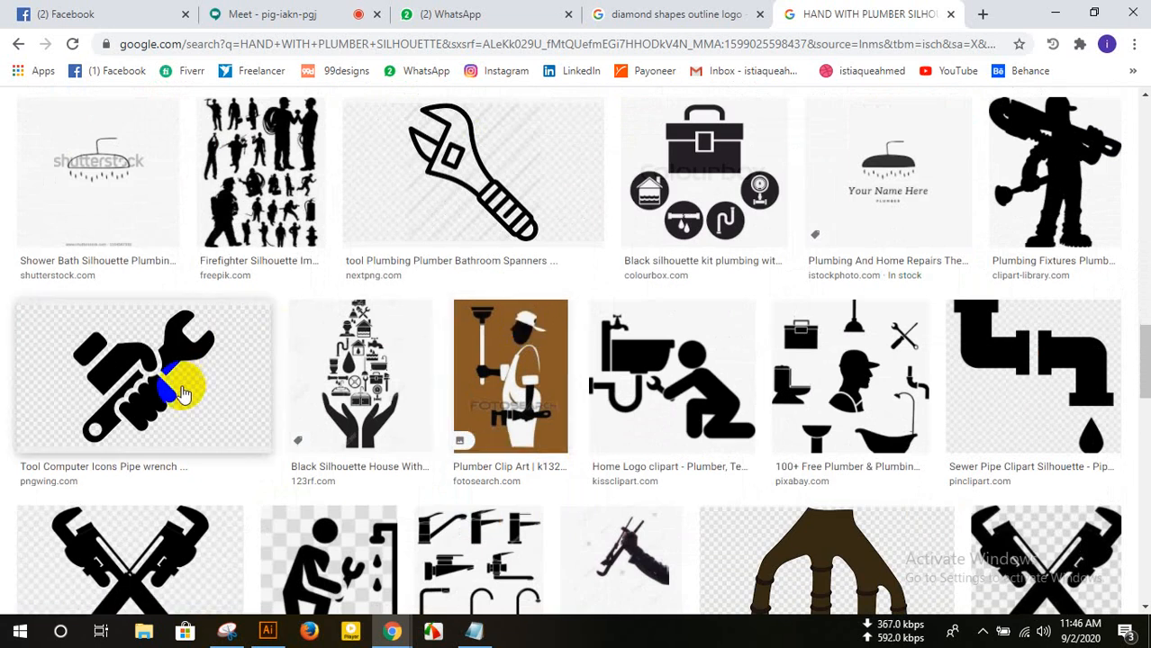
pyautogui.scroll(-3, 180, 393)
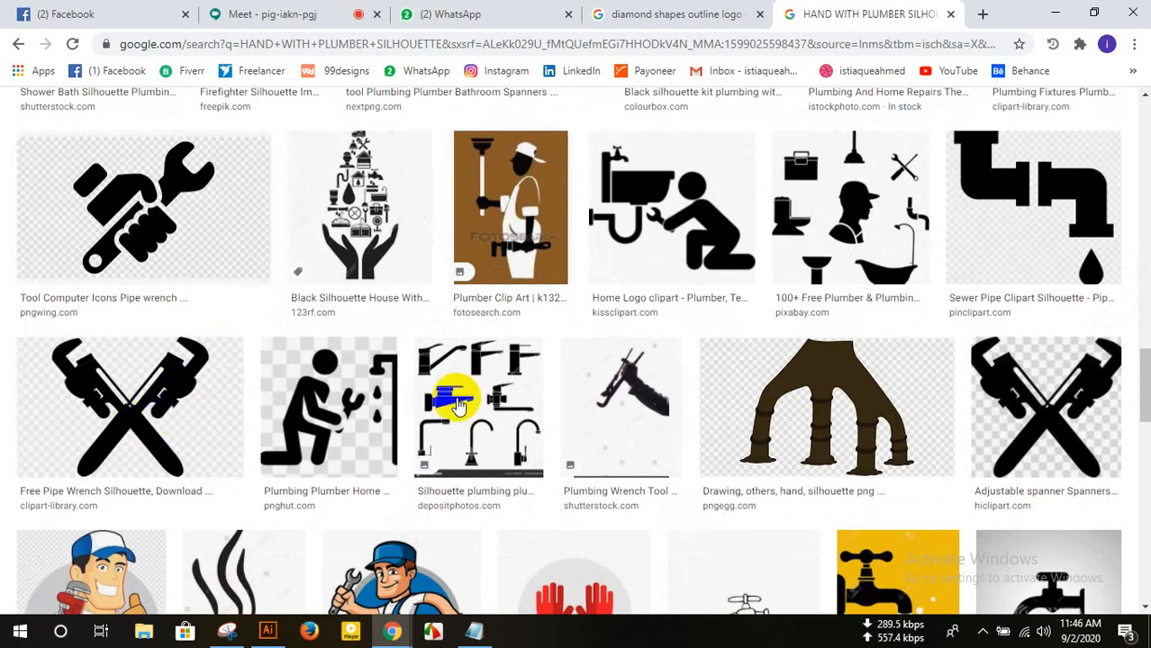
pyautogui.scroll(-3, 496, 398)
pyautogui.scroll(-2, 496, 398)
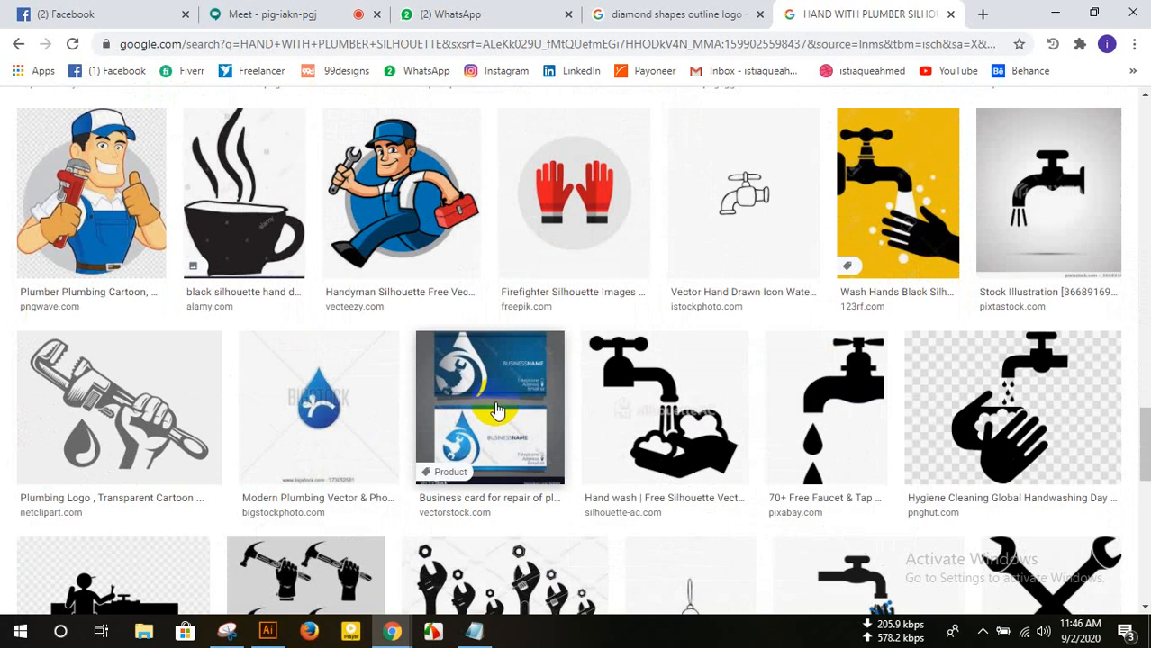
pyautogui.scroll(-3, 497, 410)
pyautogui.scroll(-7, 496, 410)
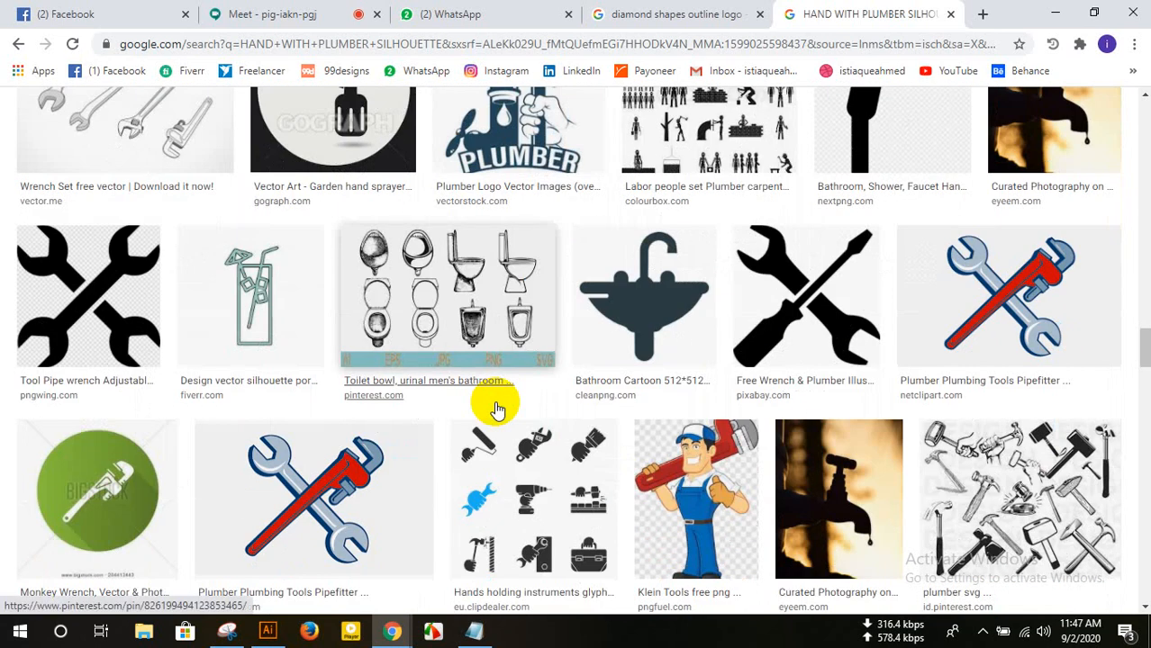
pyautogui.scroll(-5, 496, 410)
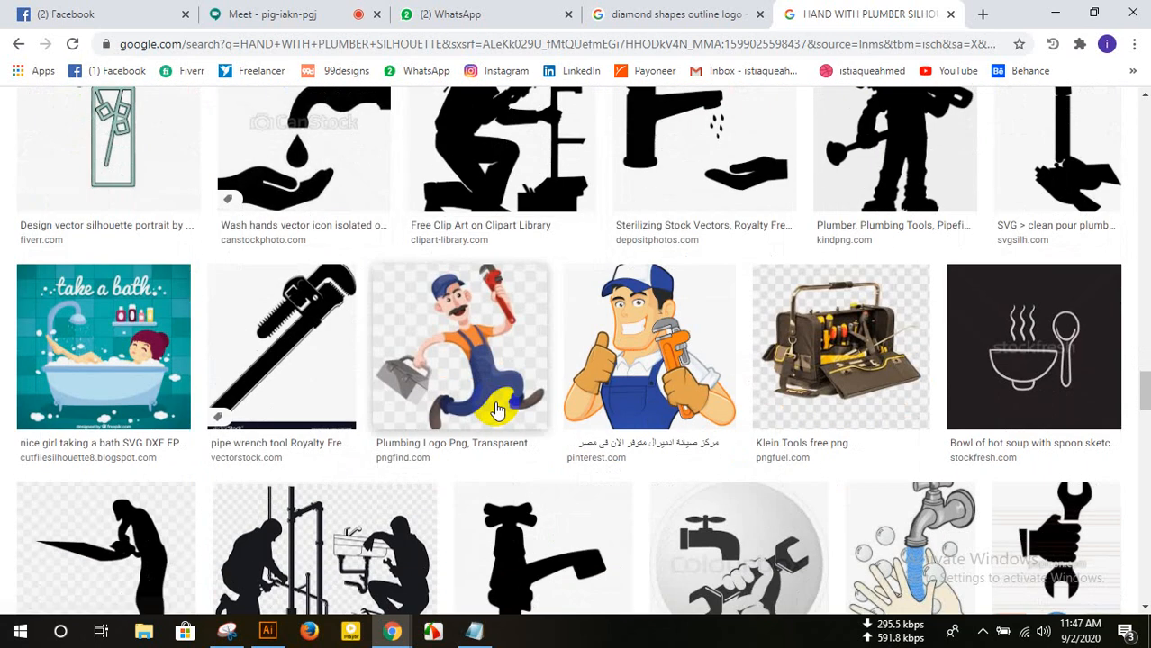
pyautogui.scroll(-3, 496, 409)
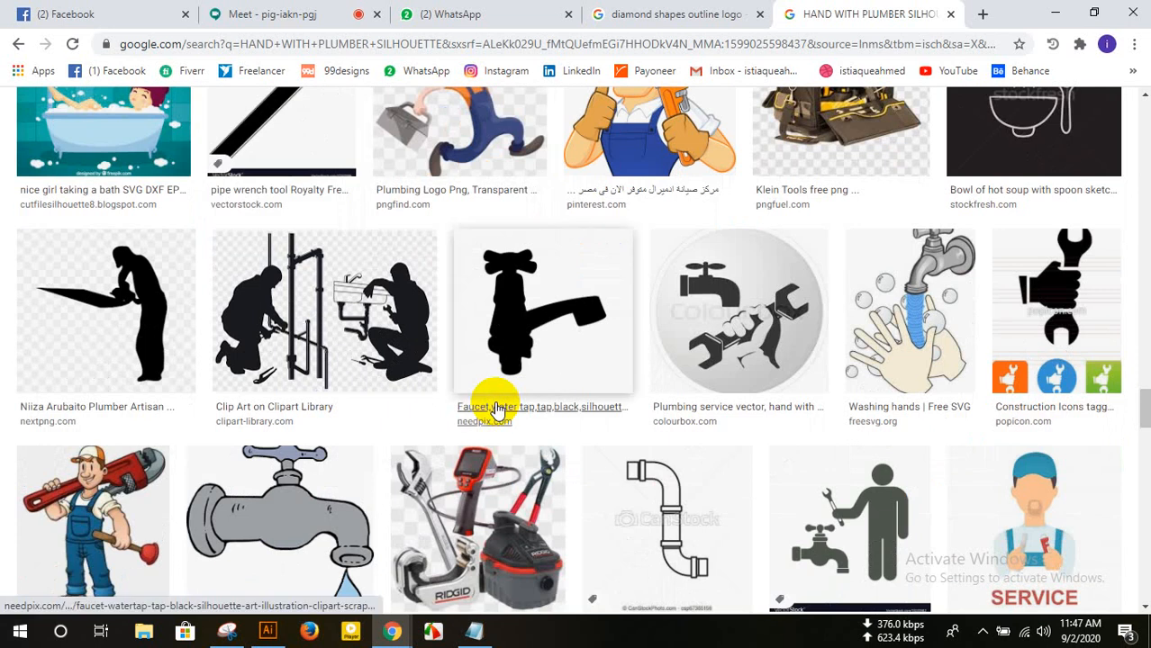
pyautogui.scroll(-3, 496, 408)
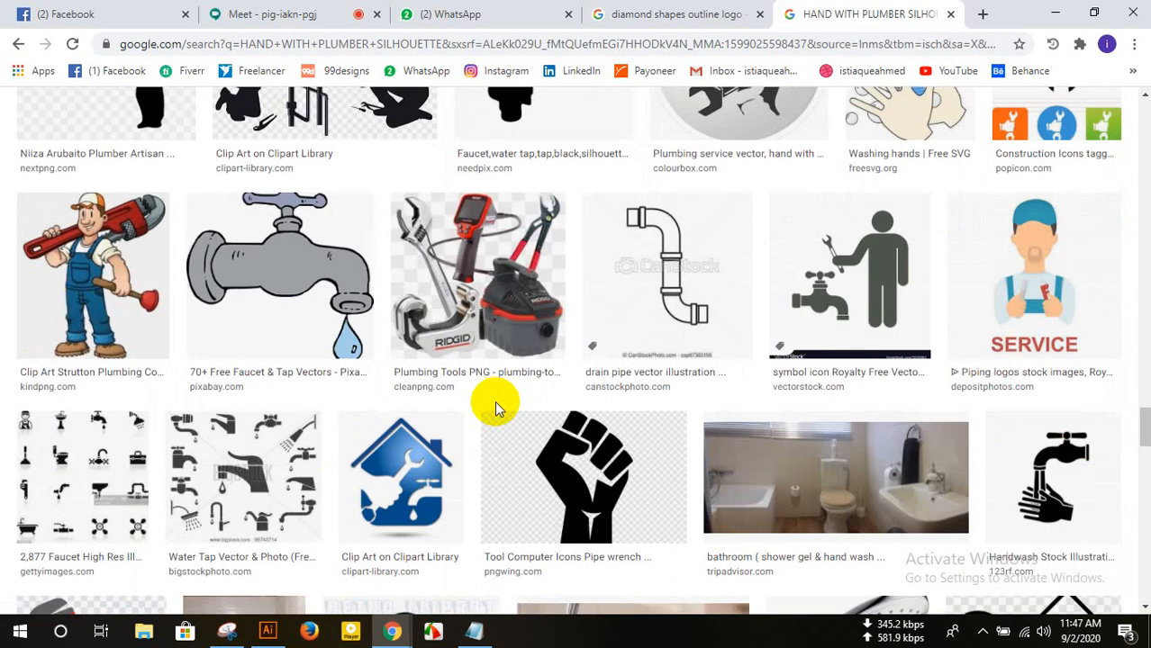
pyautogui.scroll(10, 495, 408)
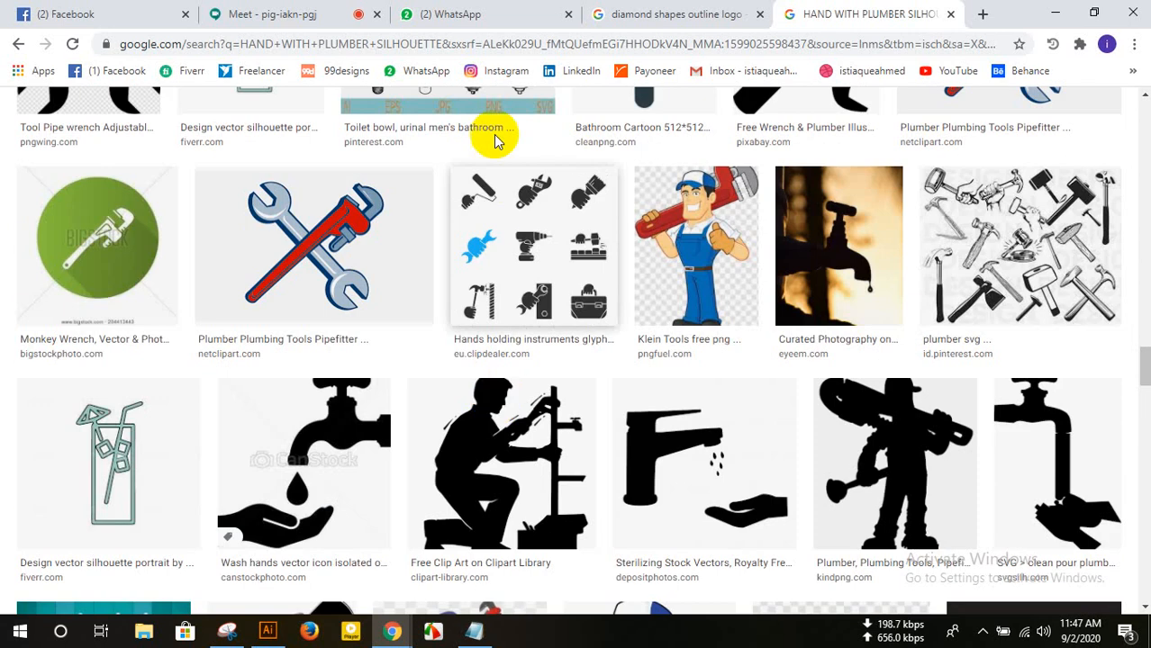
# - Switch to WhatsApp, close the enlarged homework image and look through the group's logo submissions down to the newest ones
pyautogui.click(478, 25)
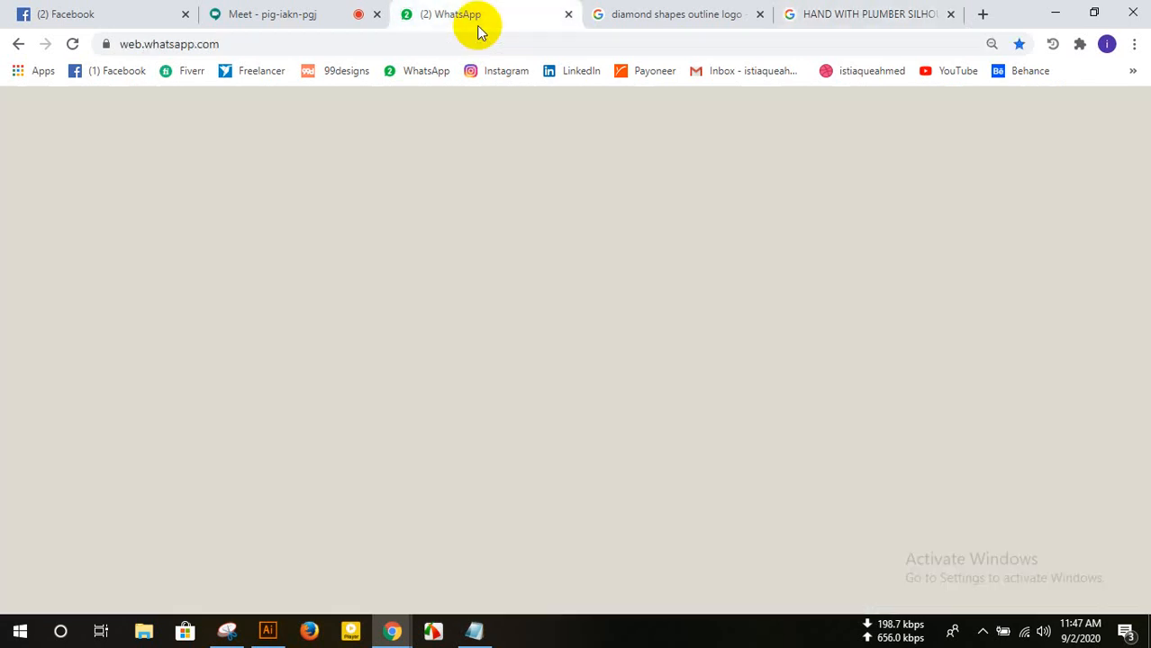
pyautogui.click(457, 277)
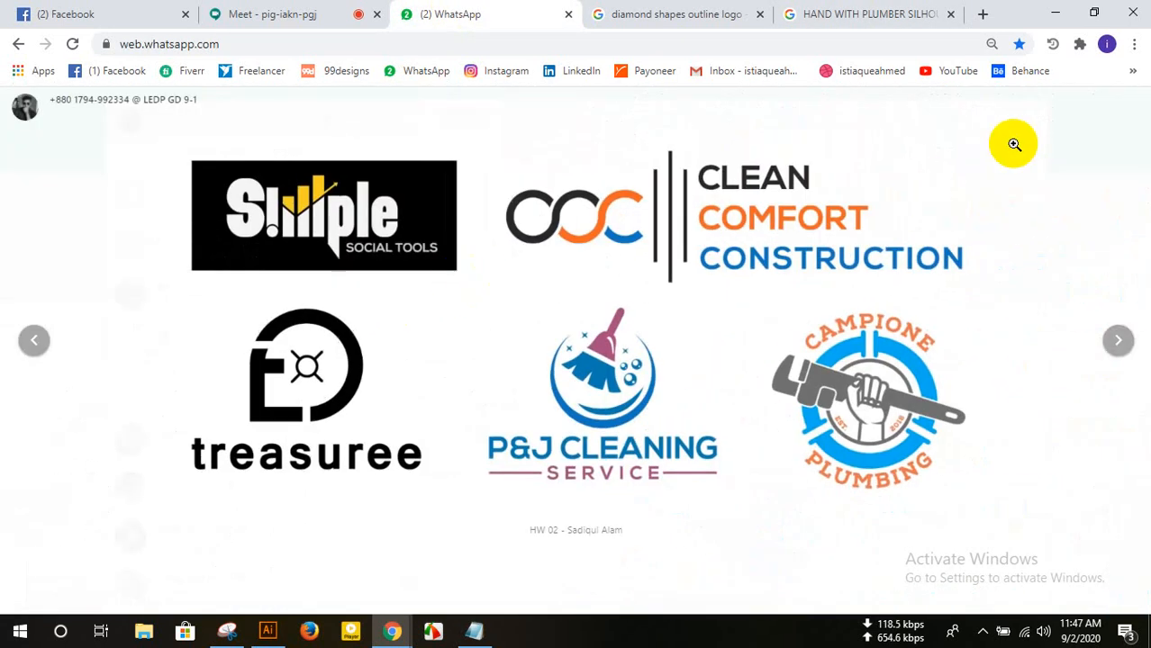
pyautogui.click(1125, 106)
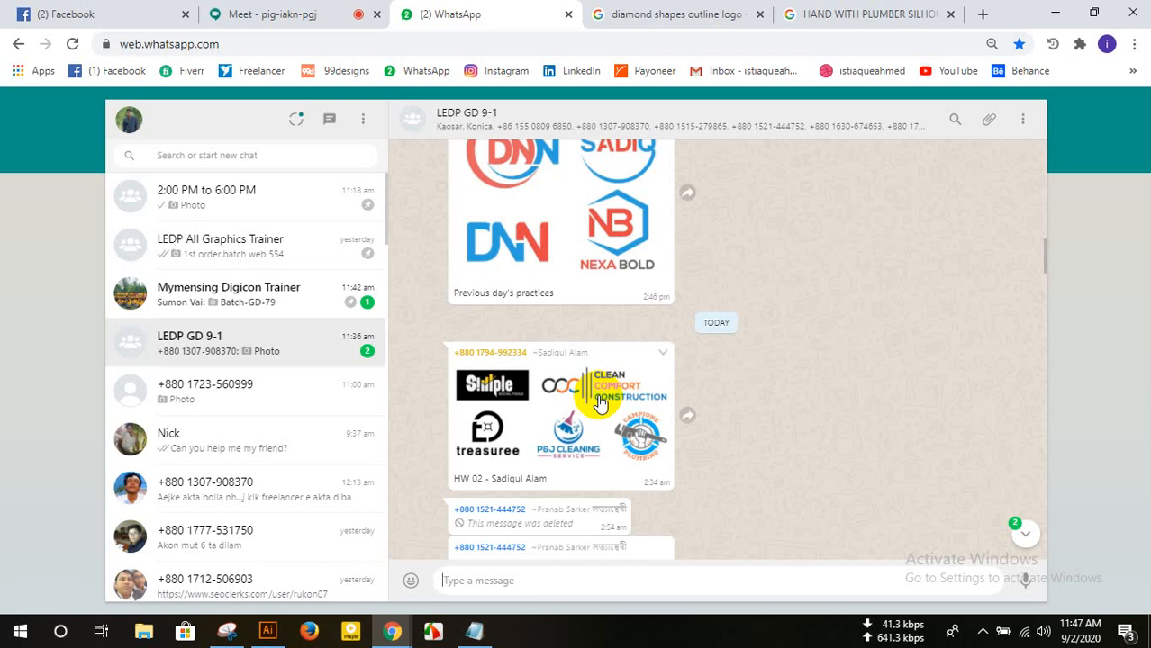
pyautogui.scroll(-10, 601, 402)
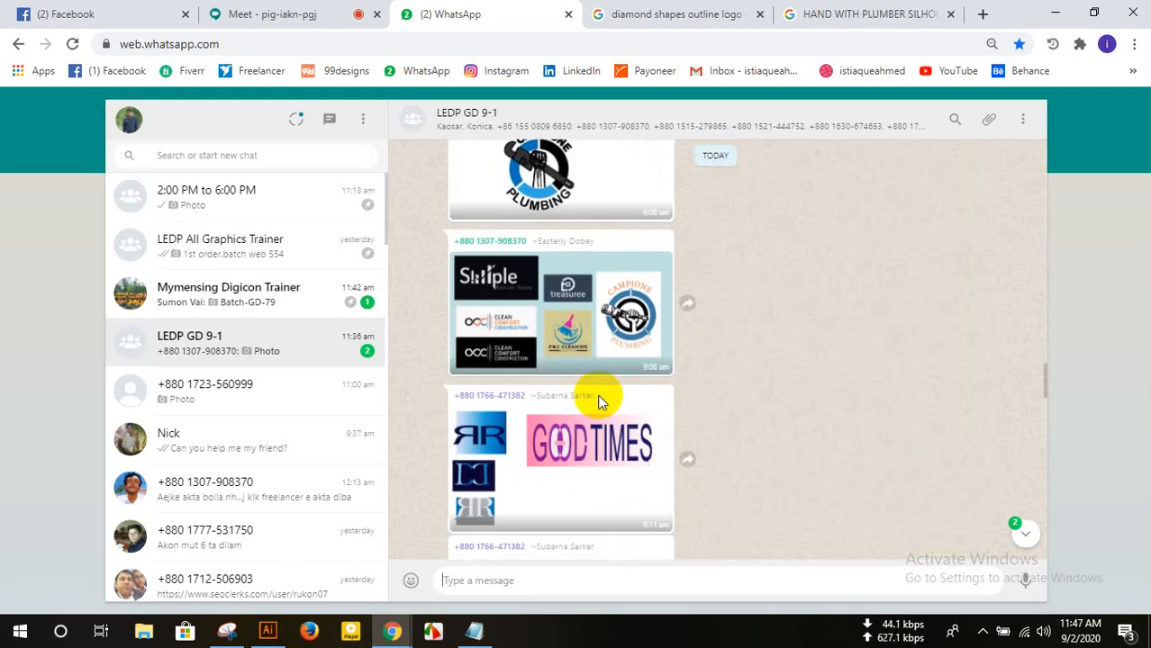
pyautogui.scroll(-10, 602, 402)
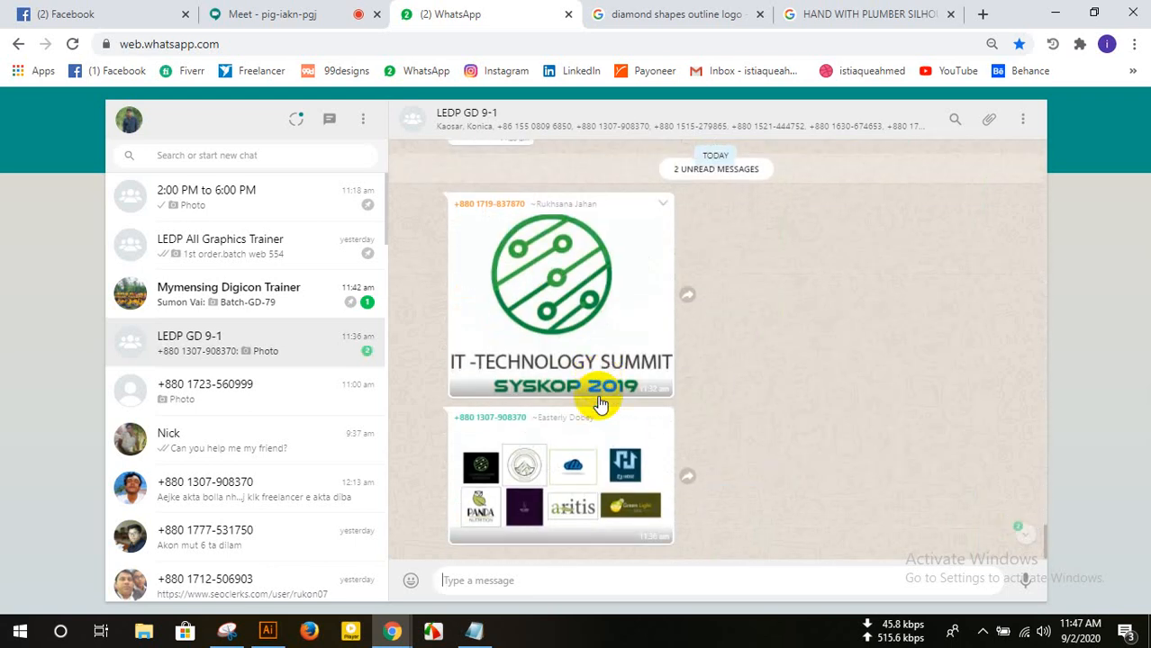
# - Switch to Illustrator and view the Campione Plumbing emblem on the reference sheet
pyautogui.click(267, 631)
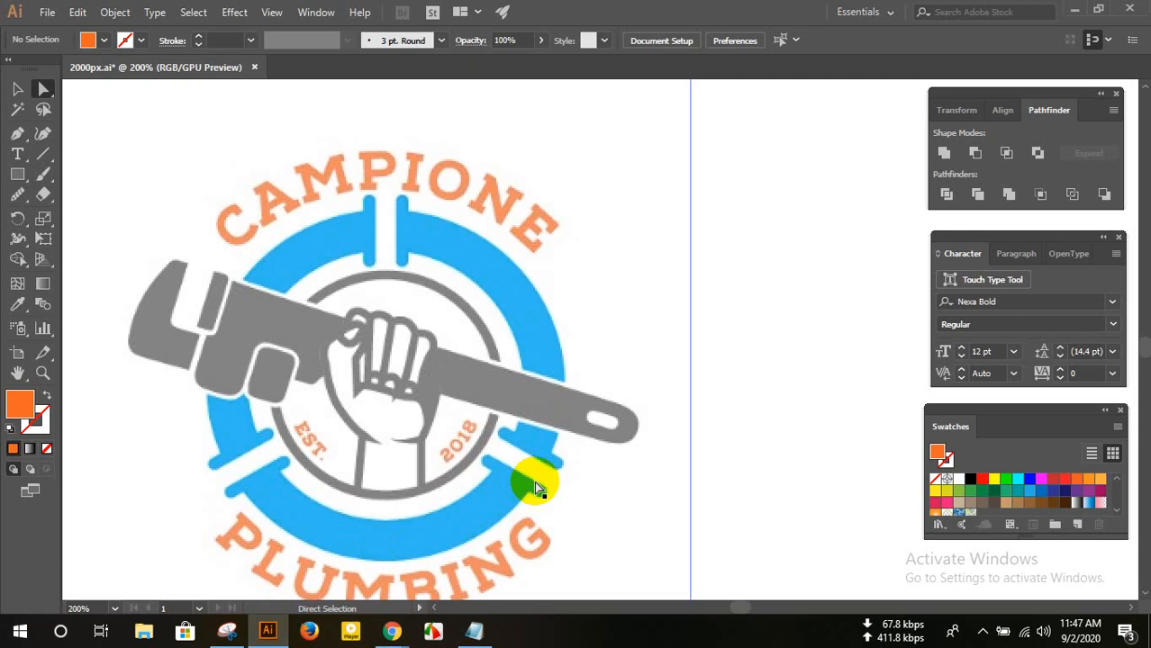
pyautogui.scroll(-1, 534, 481)
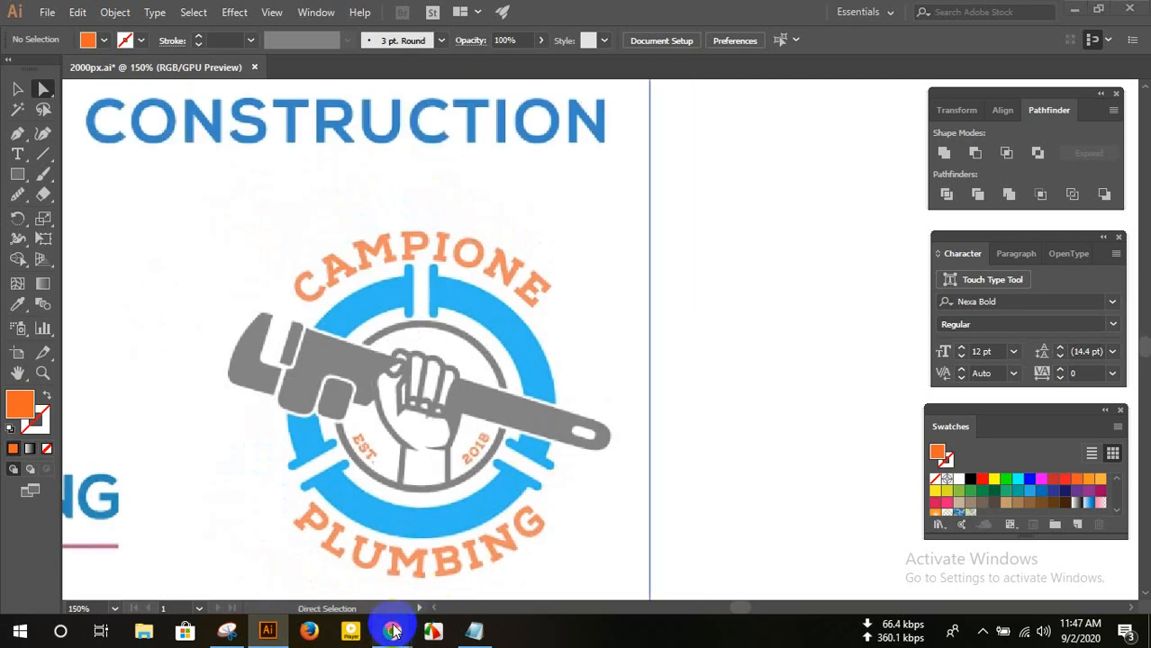
pyautogui.moveTo(392, 631)
pyautogui.click(356, 572)
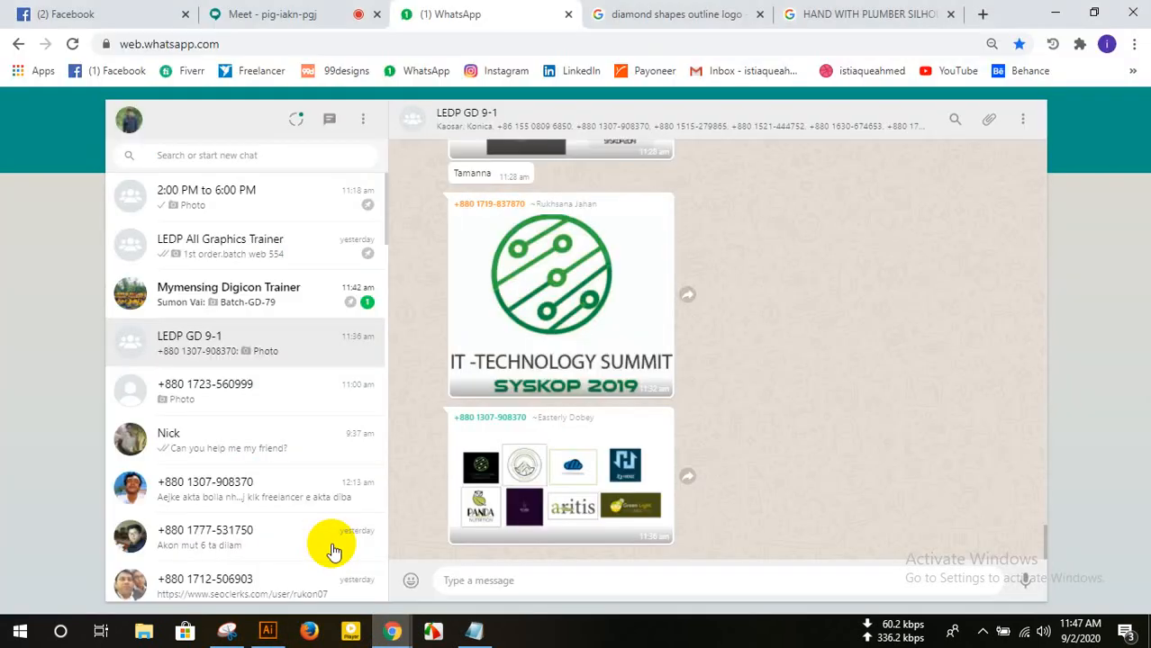
pyautogui.click(982, 14)
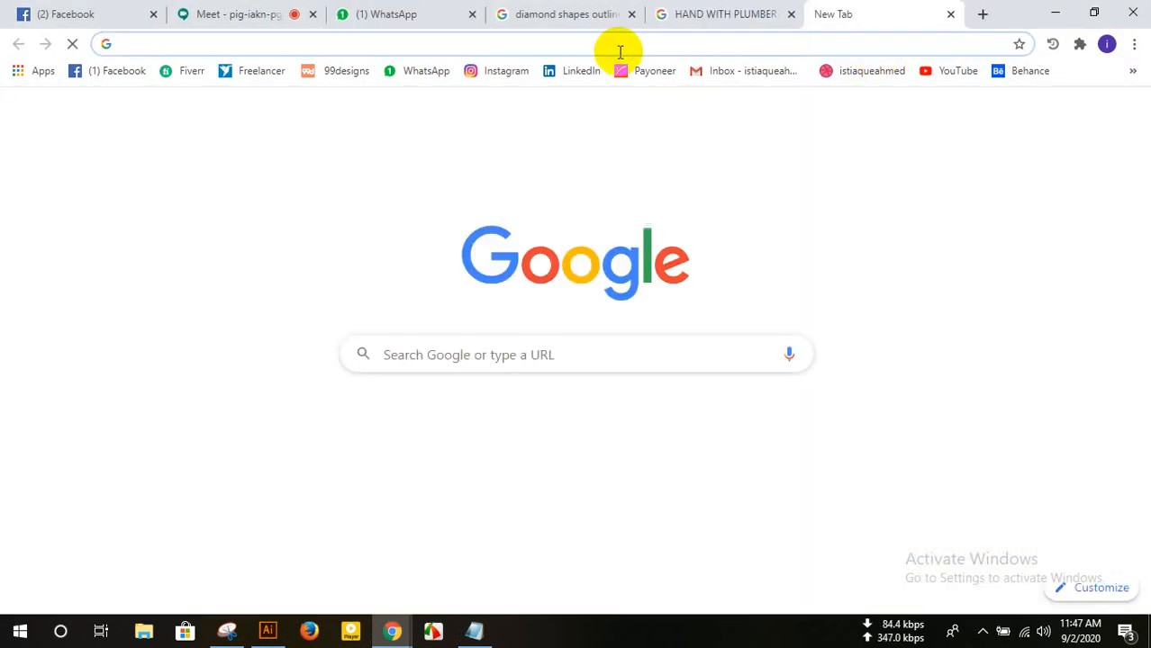
pyautogui.write('BRUSH')
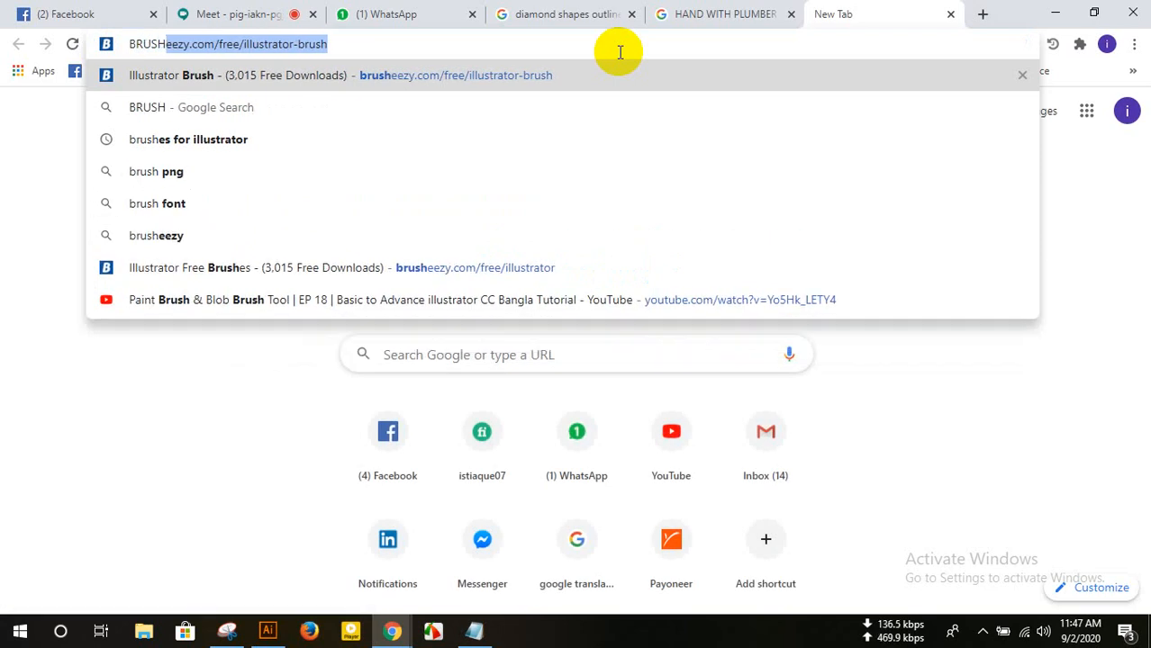
pyautogui.press('BackSpace')
pyautogui.press('BackSpace')
pyautogui.press('BackSpace')
pyautogui.press('BackSpace')
pyautogui.press('BackSpace')
pyautogui.press('BackSpace')
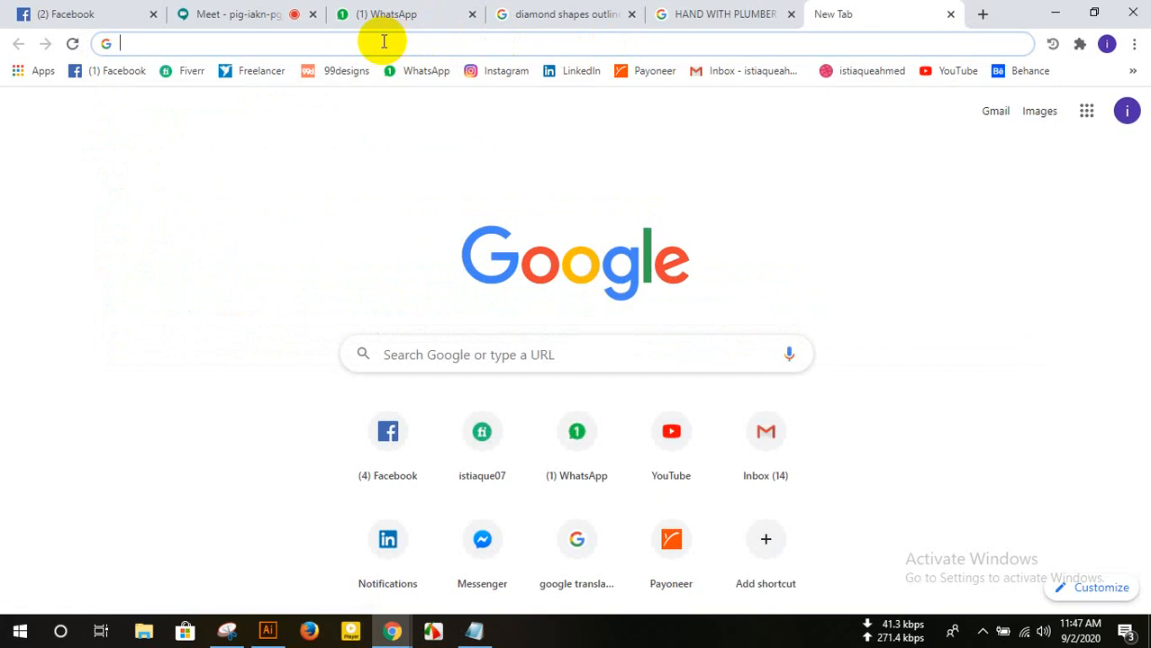
# - Switch back to Illustrator and review the whole artboard with the CCC versions beside the reference sheet
pyautogui.click(275, 634)
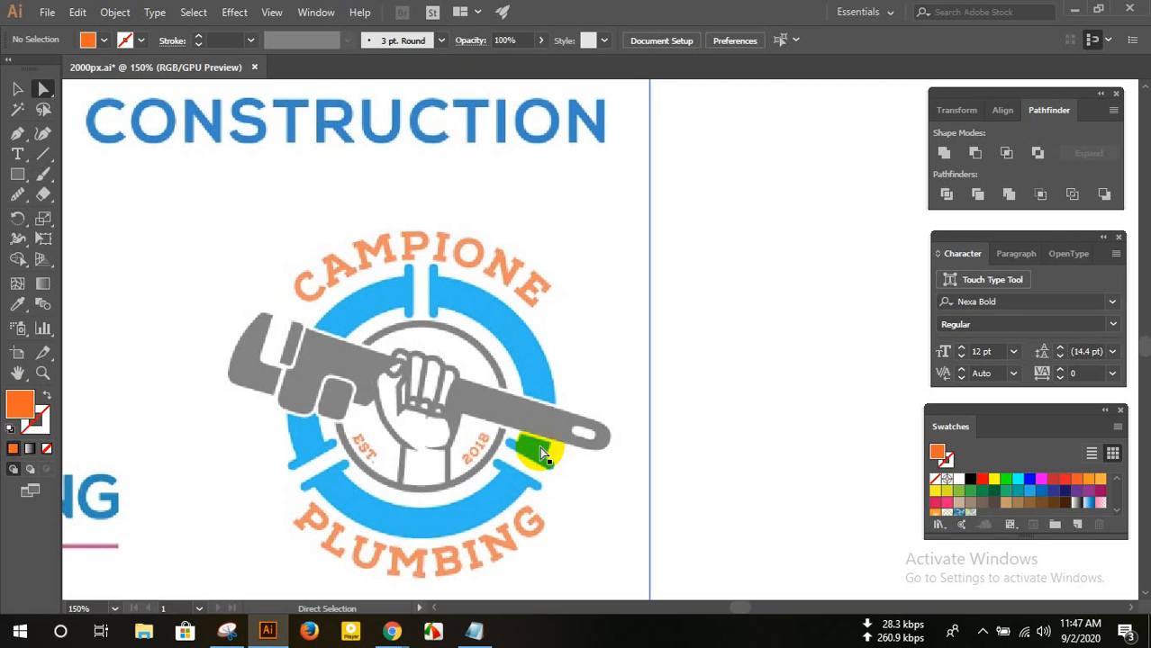
pyautogui.scroll(-3, 477, 421)
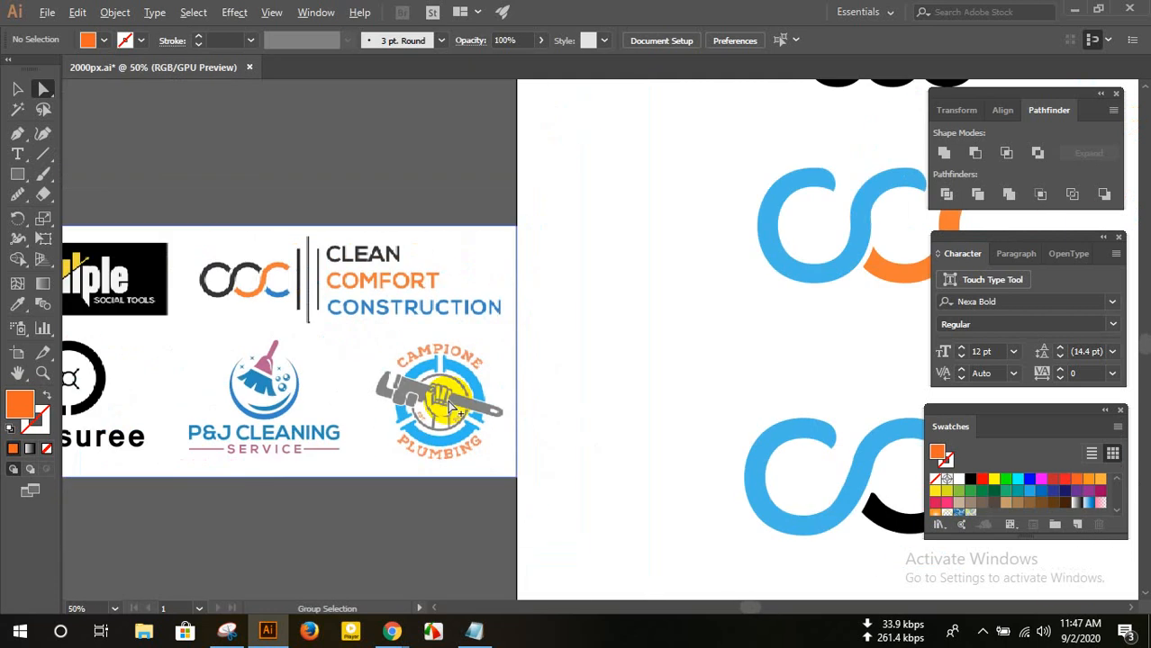
pyautogui.scroll(-1, 450, 404)
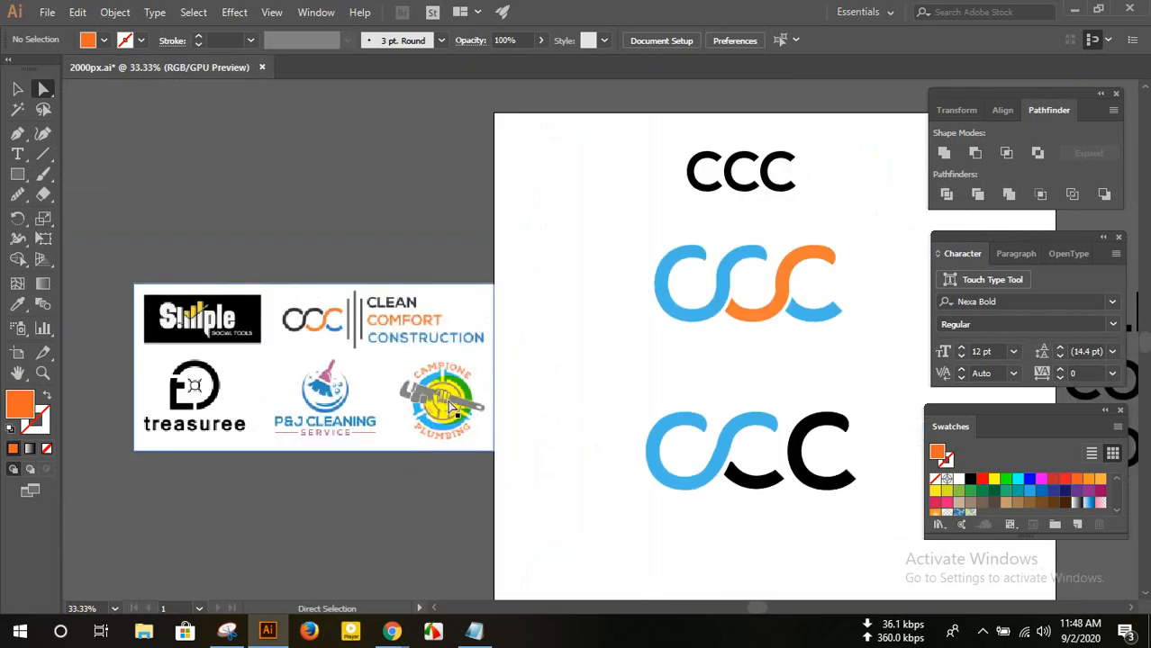
pyautogui.scroll(-1, 450, 407)
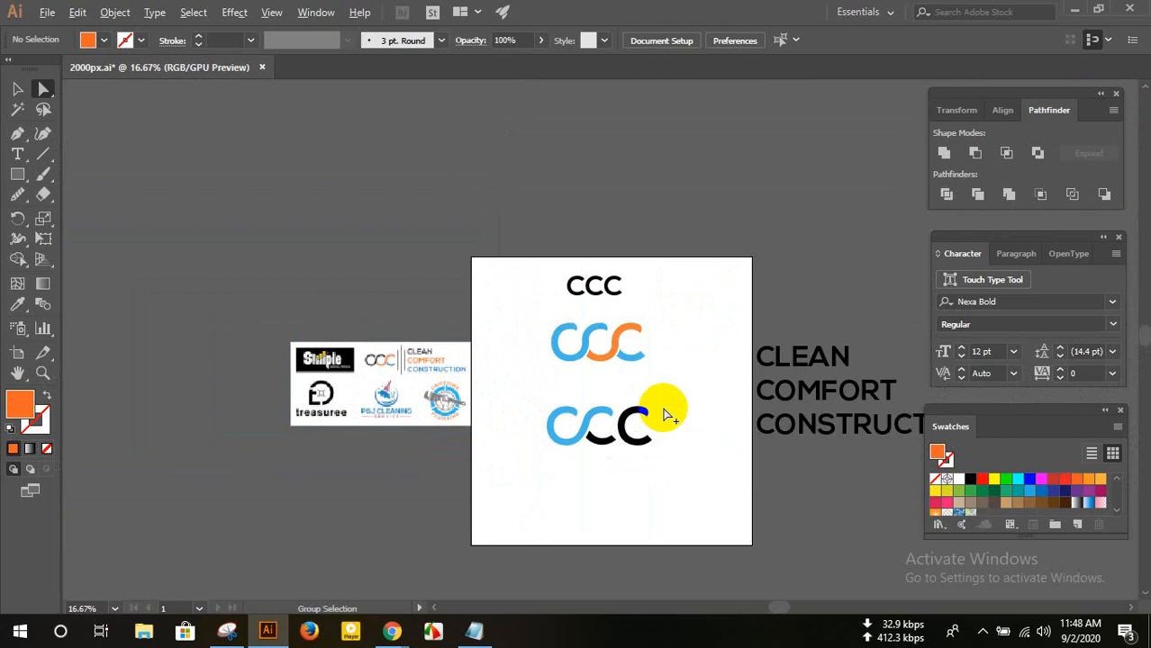
# - Examine the partly coloured lower CCC artwork against the finished blue and orange CCC logo above it
pyautogui.scroll(2, 663, 409)
pyautogui.scroll(1, 663, 410)
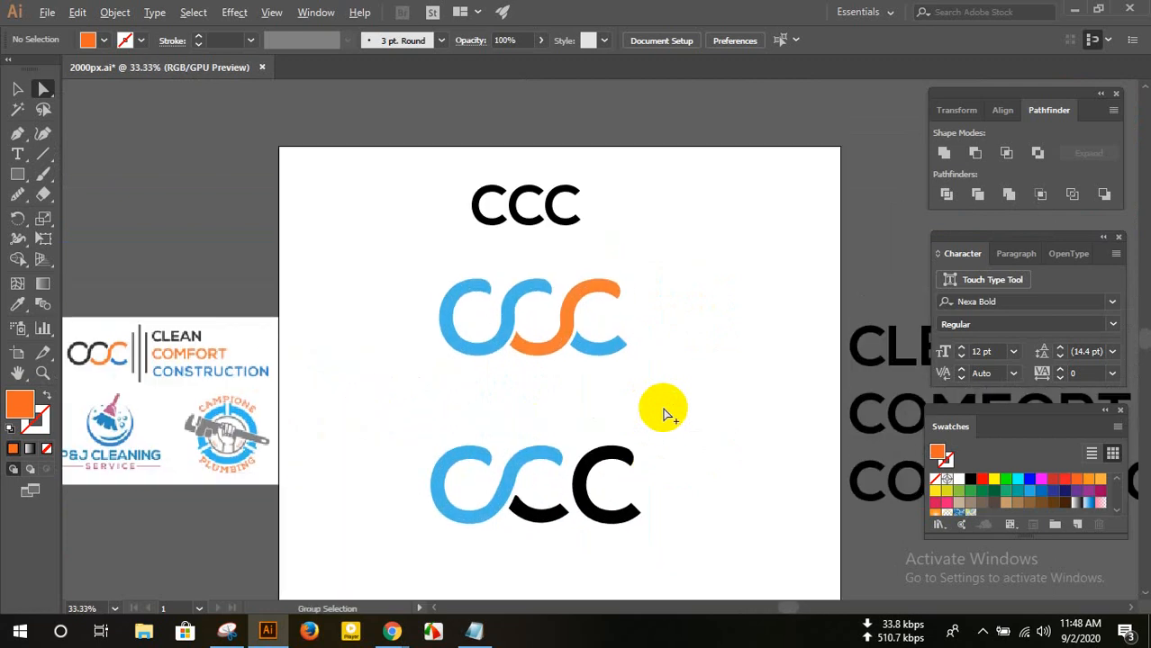
pyautogui.scroll(1, 663, 413)
pyautogui.scroll(-1, 663, 413)
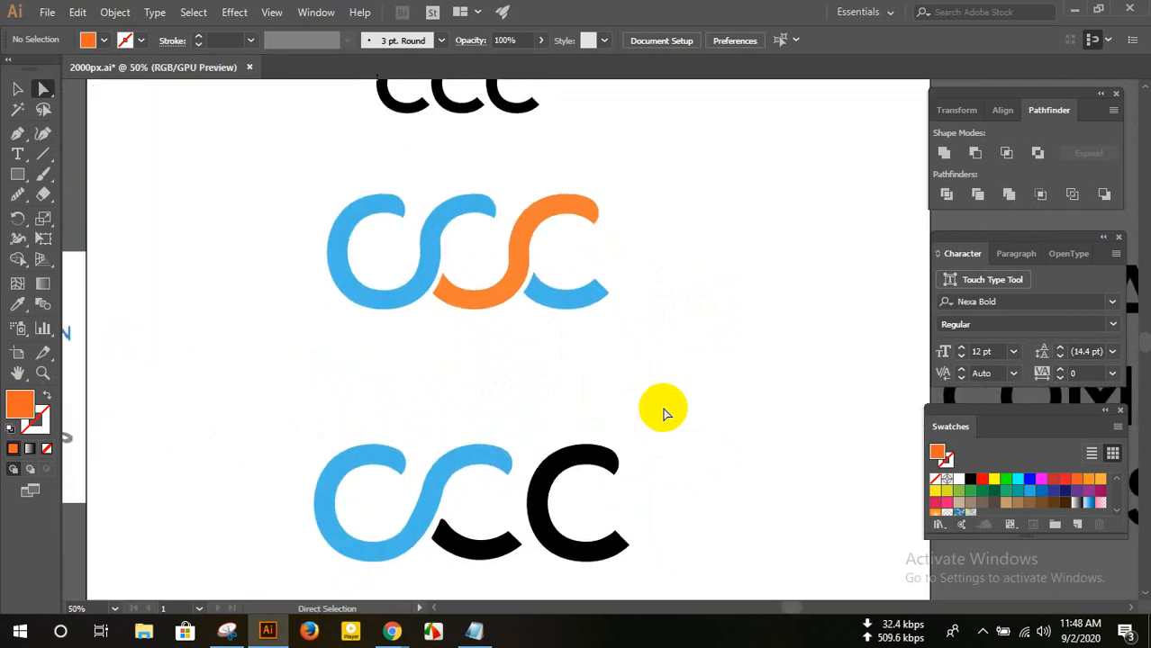
pyautogui.scroll(-1, 662, 413)
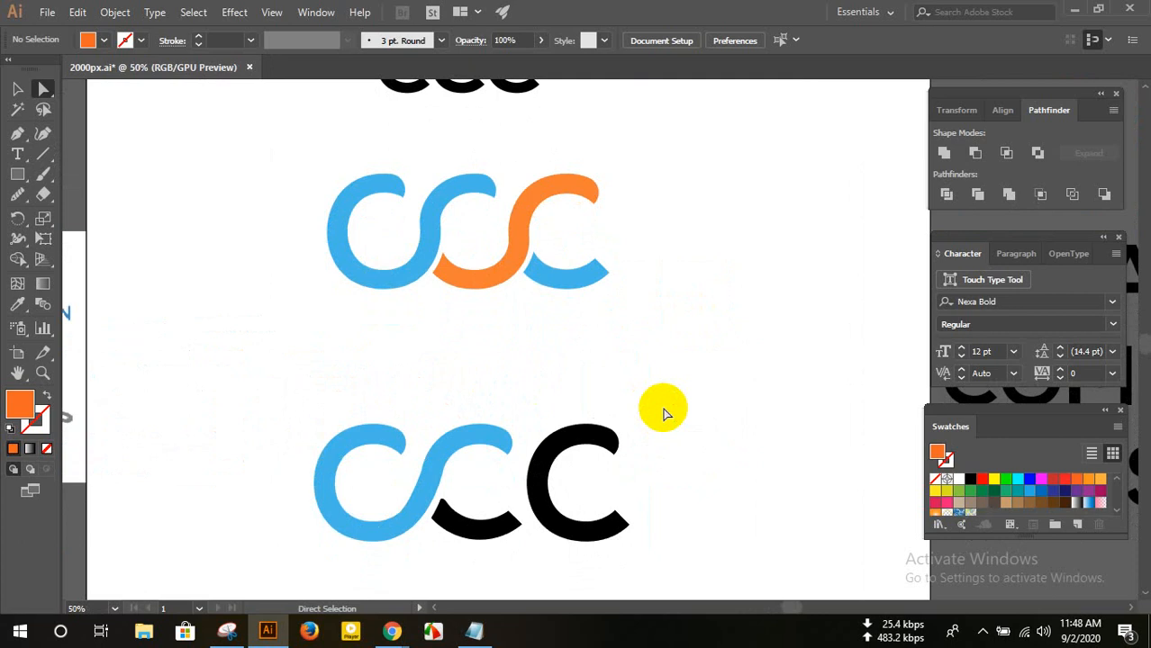
pyautogui.scroll(-2, 663, 414)
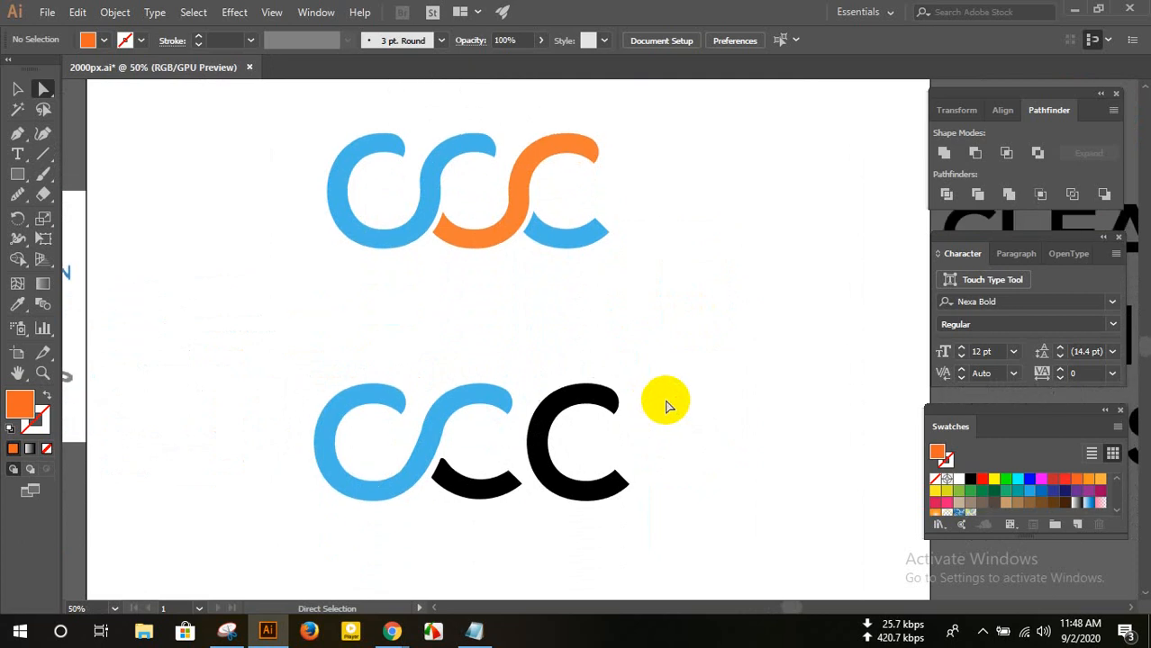
pyautogui.moveTo(236, 371); pyautogui.dragTo(653, 534)
pyautogui.click(666, 435)
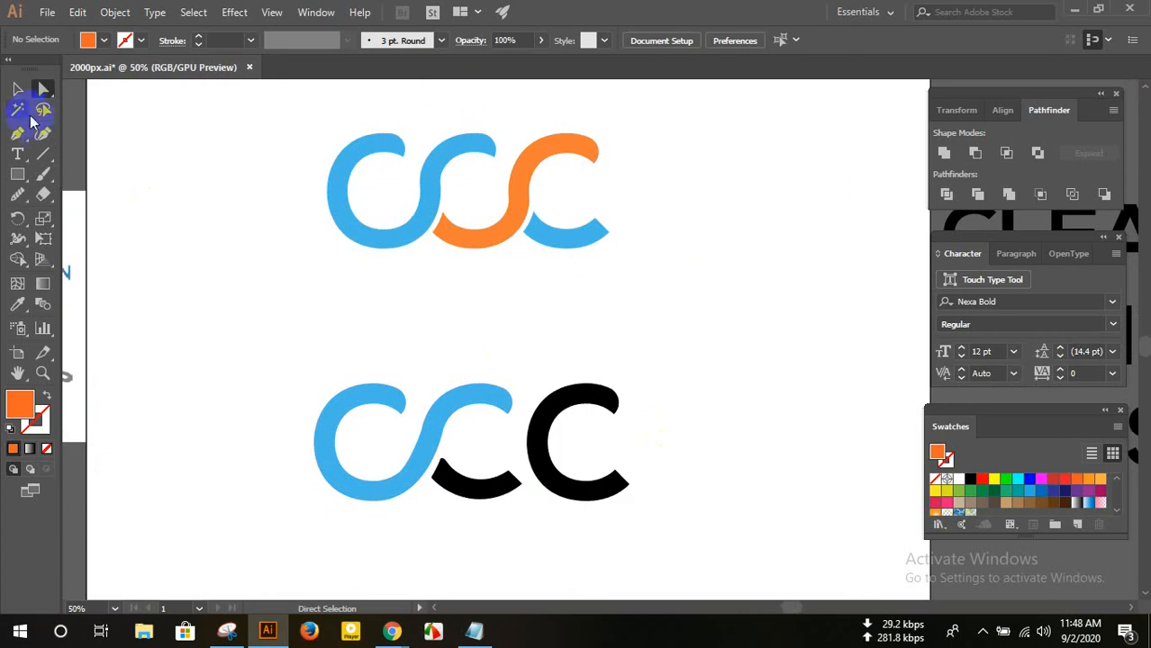
pyautogui.click(17, 89)
pyautogui.moveTo(288, 354); pyautogui.dragTo(694, 468)
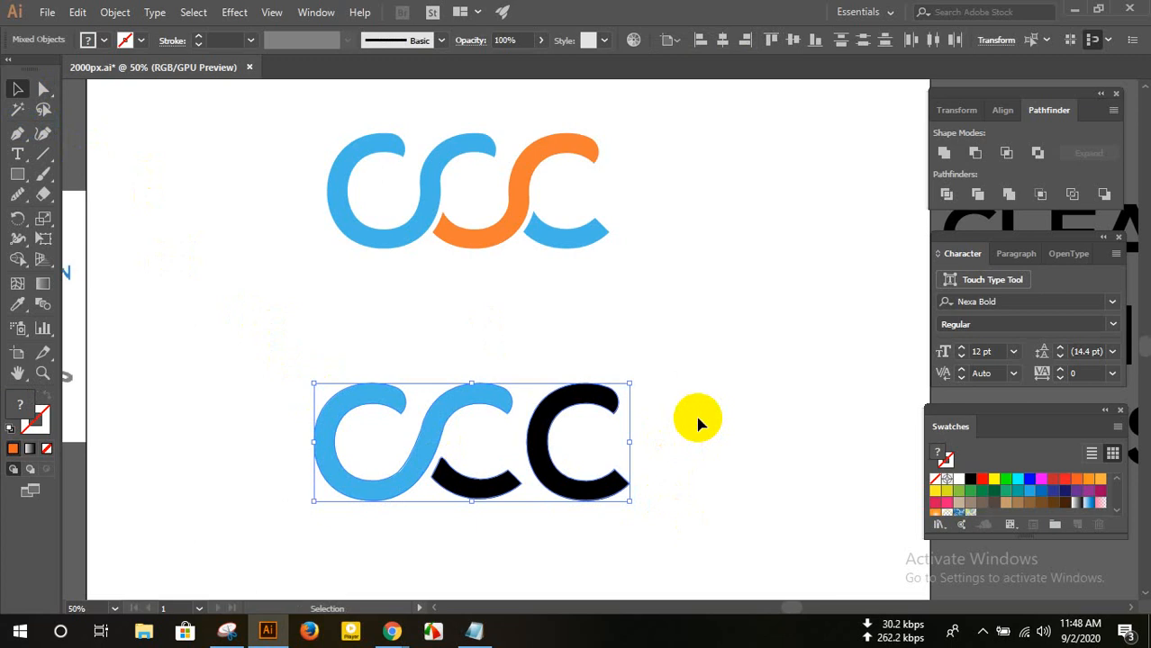
pyautogui.click(467, 335)
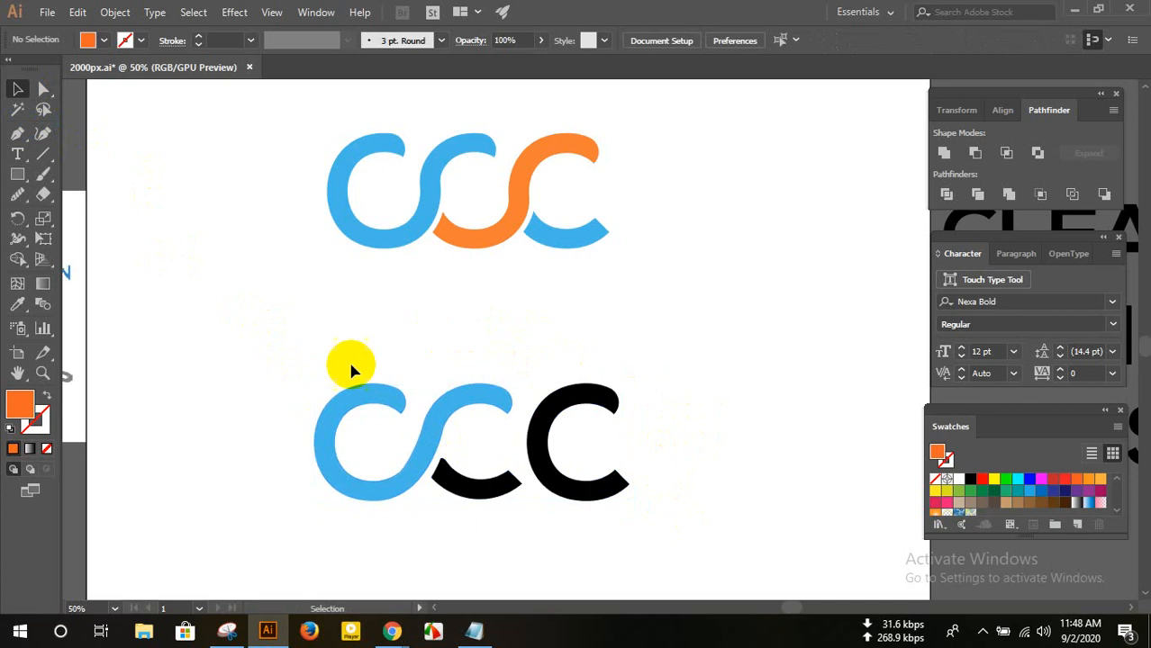
pyautogui.moveTo(280, 370); pyautogui.dragTo(645, 516)
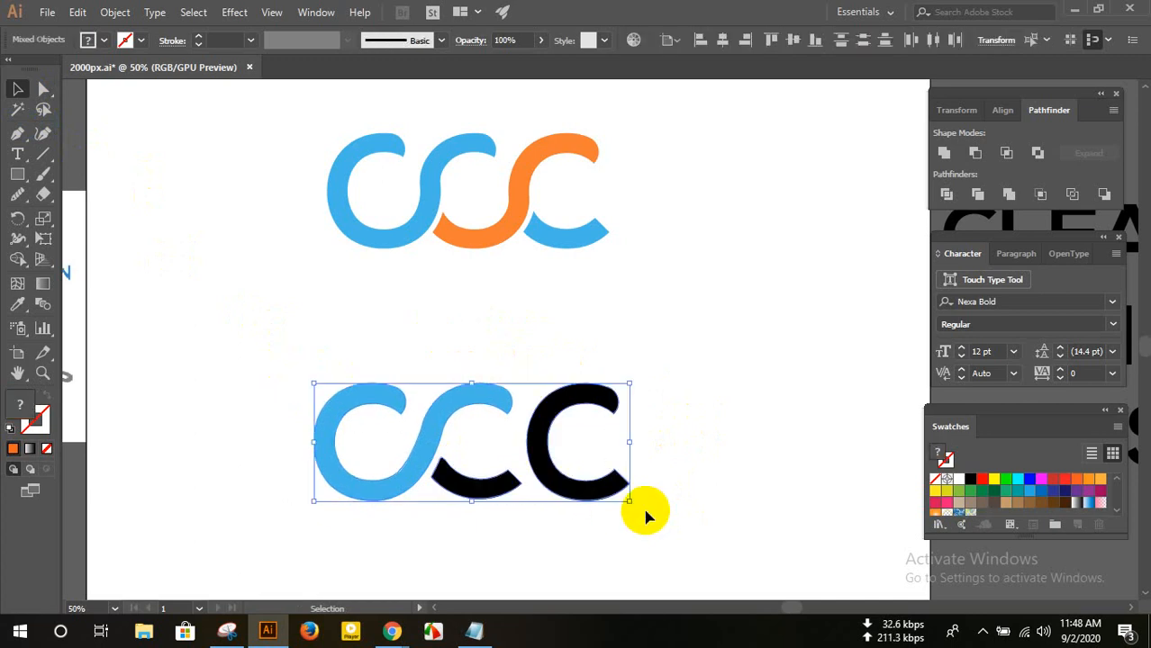
pyautogui.scroll(1, 646, 516)
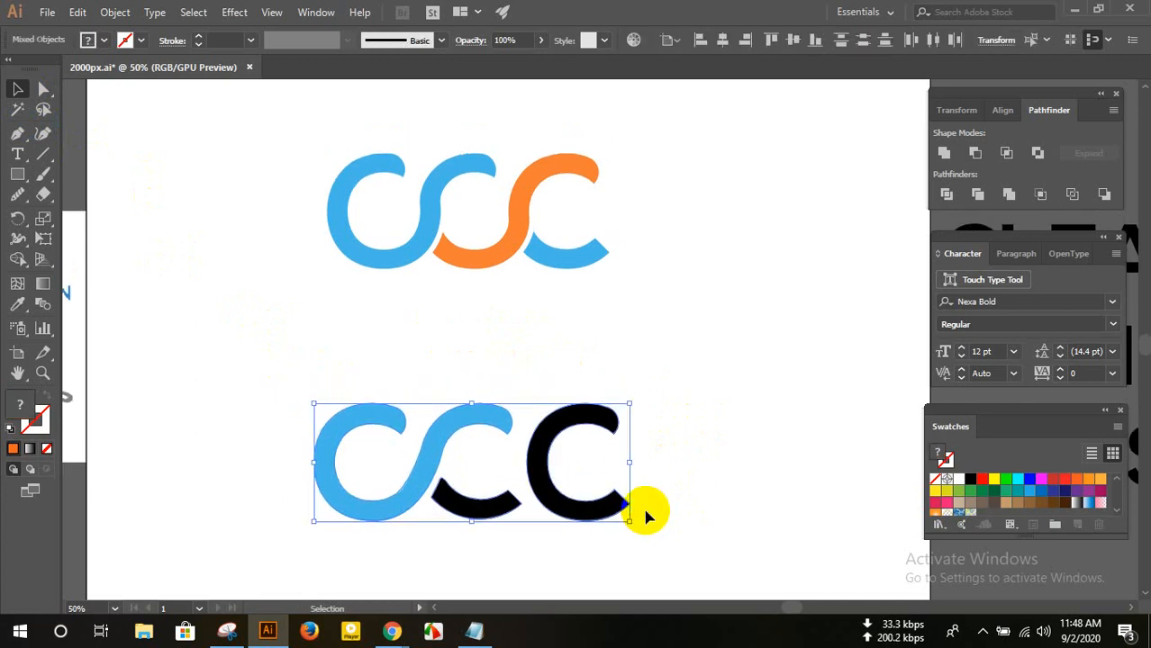
pyautogui.scroll(-1, 645, 516)
pyautogui.click(504, 402)
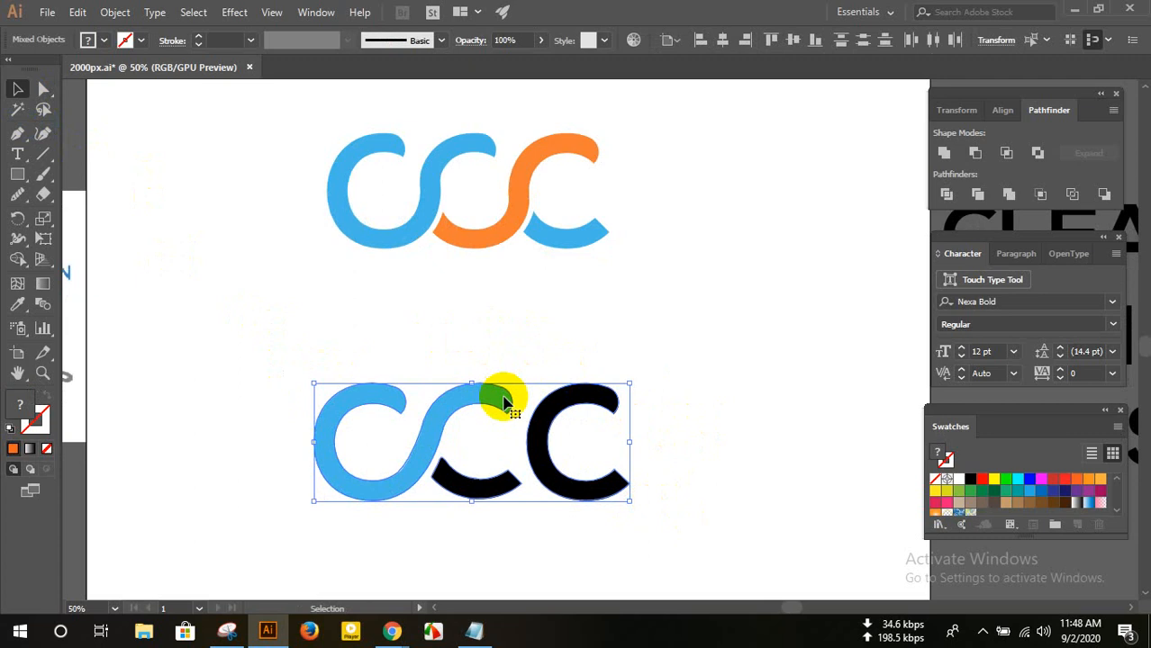
pyautogui.click(382, 358)
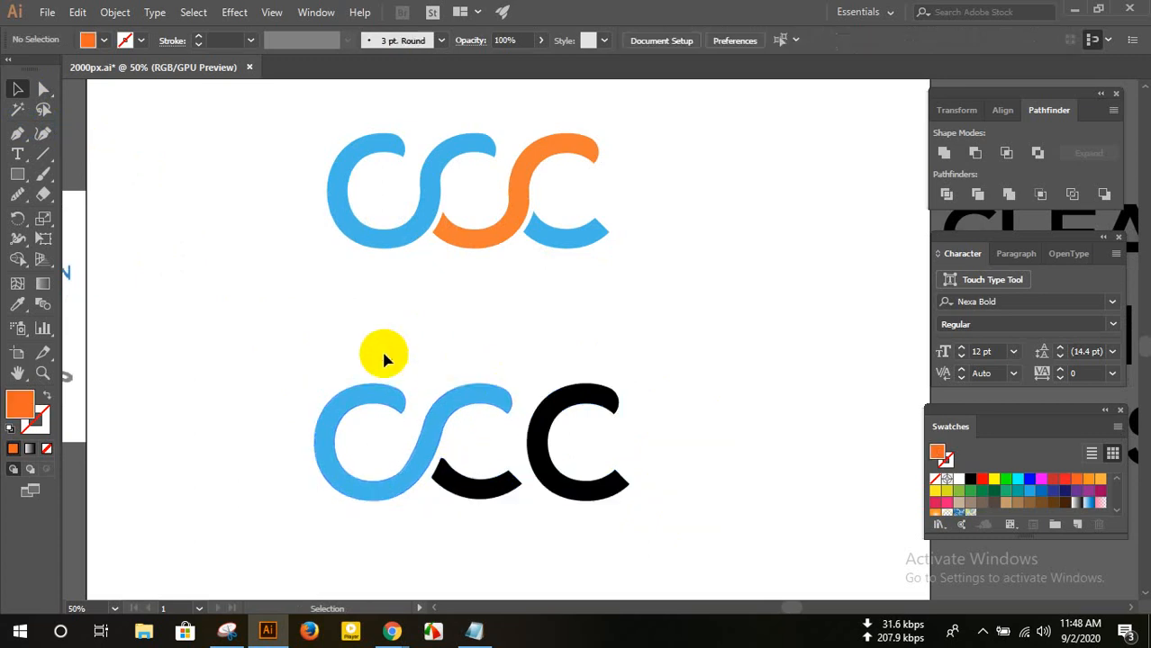
pyautogui.moveTo(288, 378); pyautogui.dragTo(632, 523)
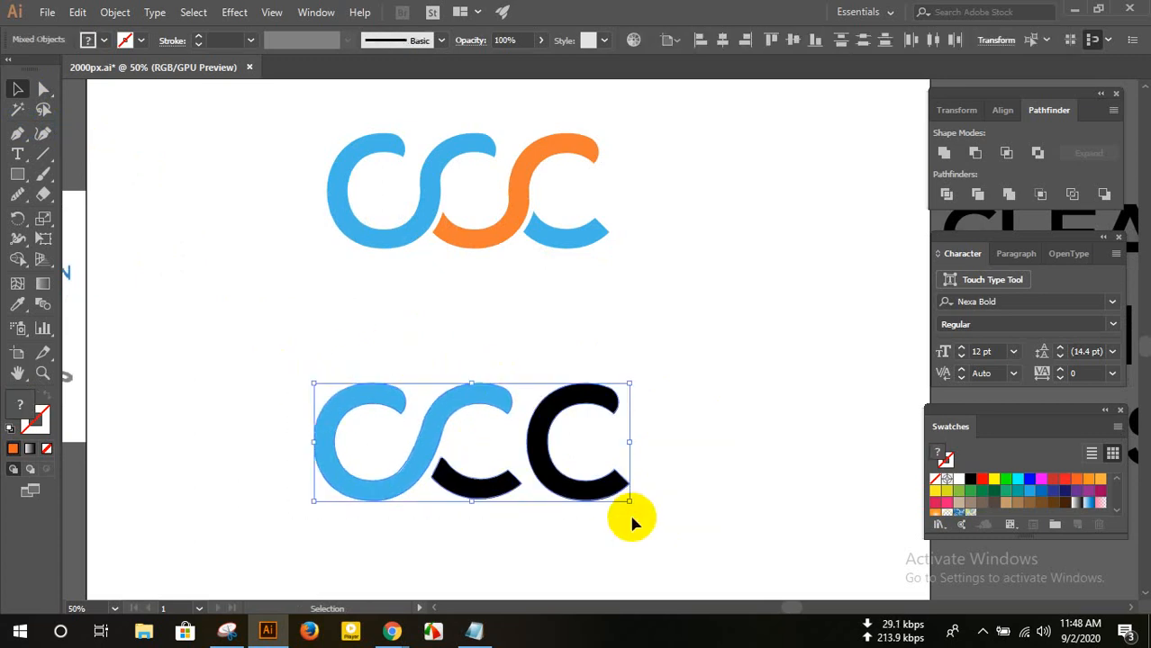
pyautogui.scroll(-1, 631, 522)
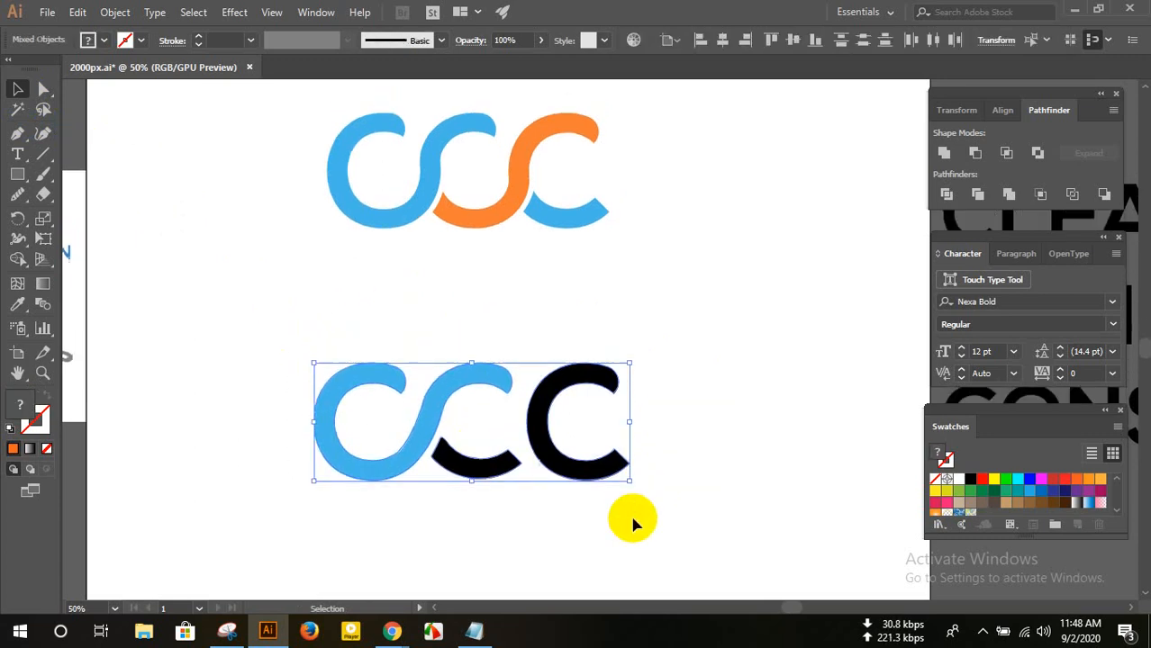
pyautogui.scroll(1, 631, 522)
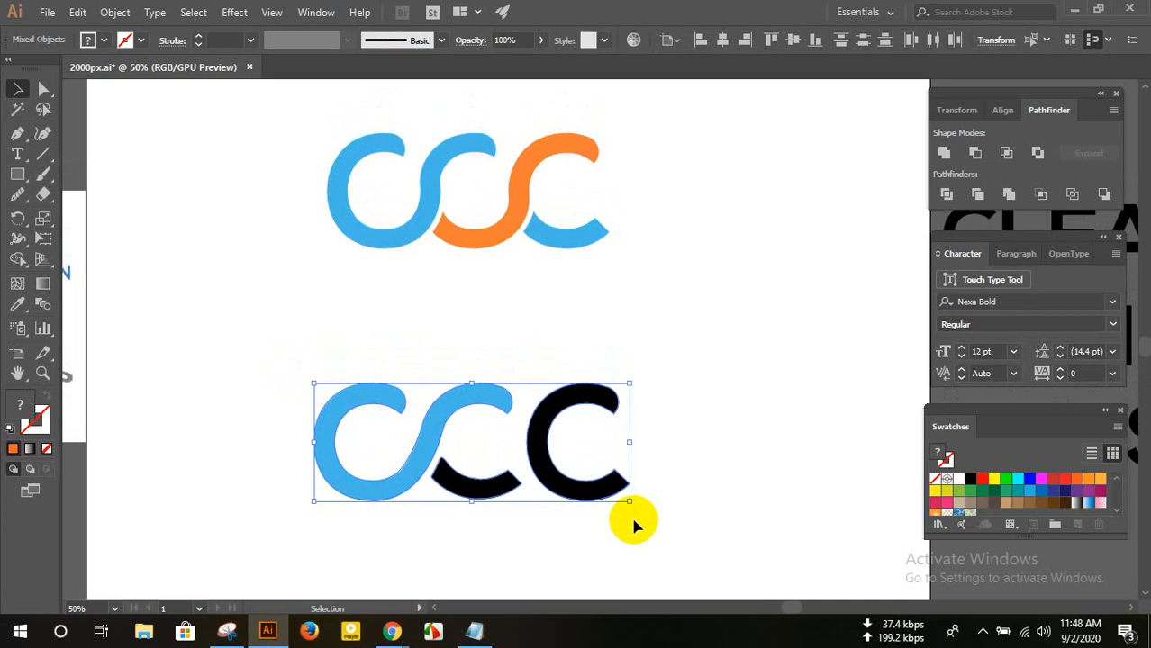
pyautogui.scroll(2, 630, 523)
pyautogui.scroll(-1, 545, 398)
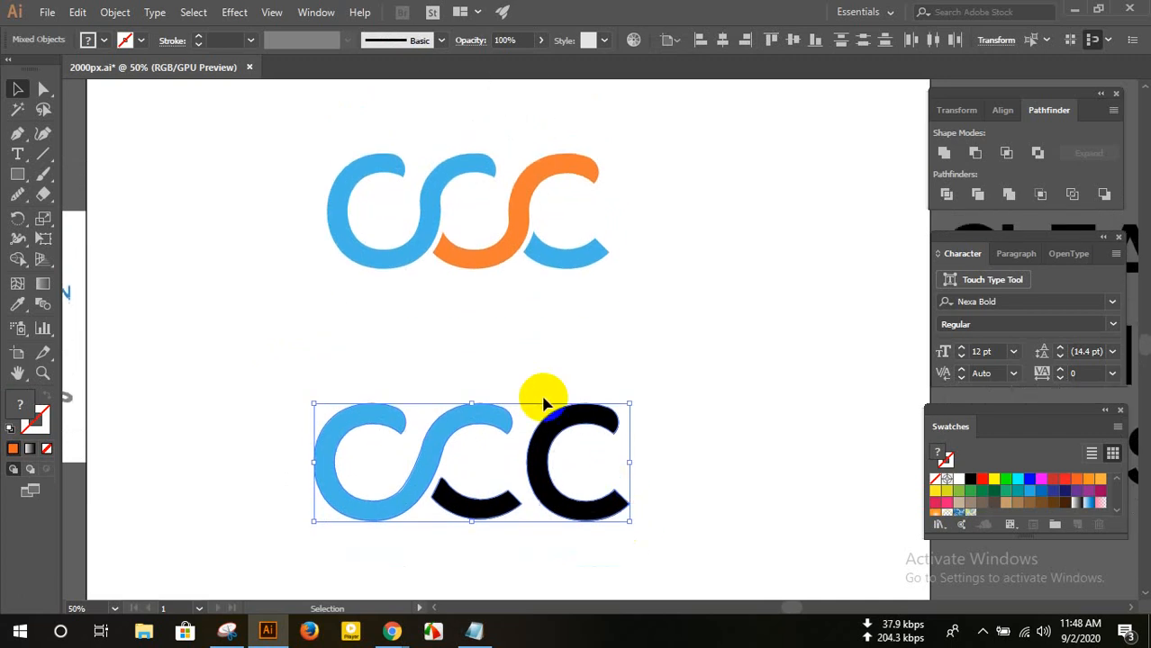
pyautogui.click(526, 383)
pyautogui.scroll(-2, 527, 385)
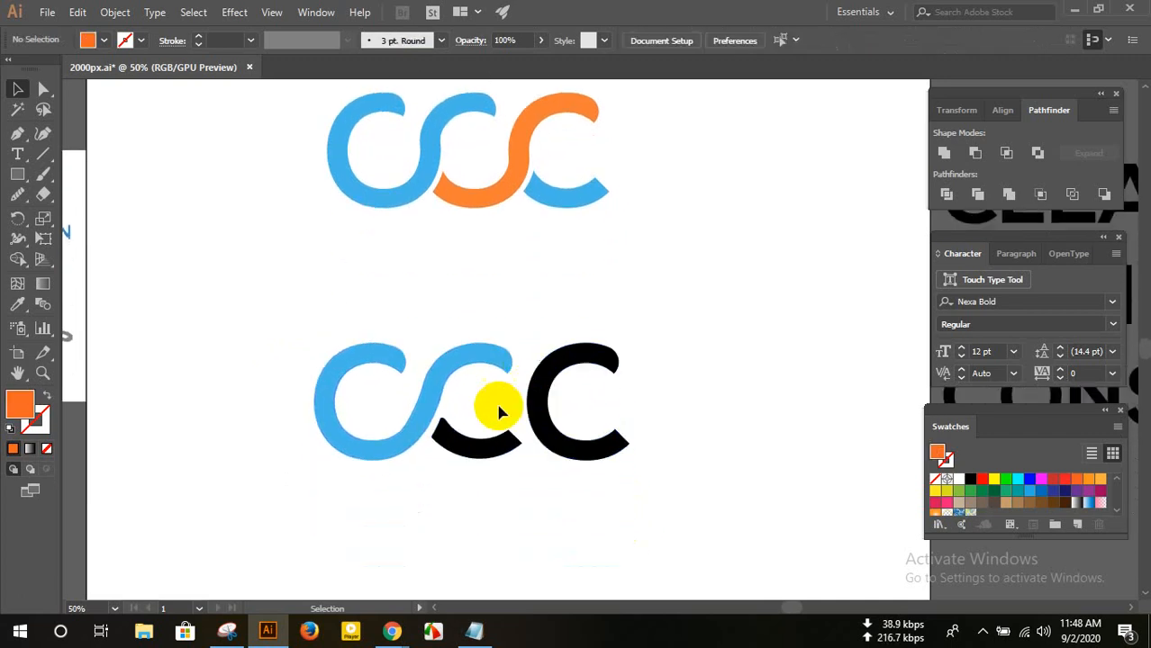
pyautogui.moveTo(295, 326)
pyautogui.mouseDown()
pyautogui.moveTo(548, 470)
pyautogui.moveTo(660, 504)
pyautogui.moveTo(310, 331)
pyautogui.mouseUp()
pyautogui.click(660, 500)
pyautogui.scroll(2, 285, 360)
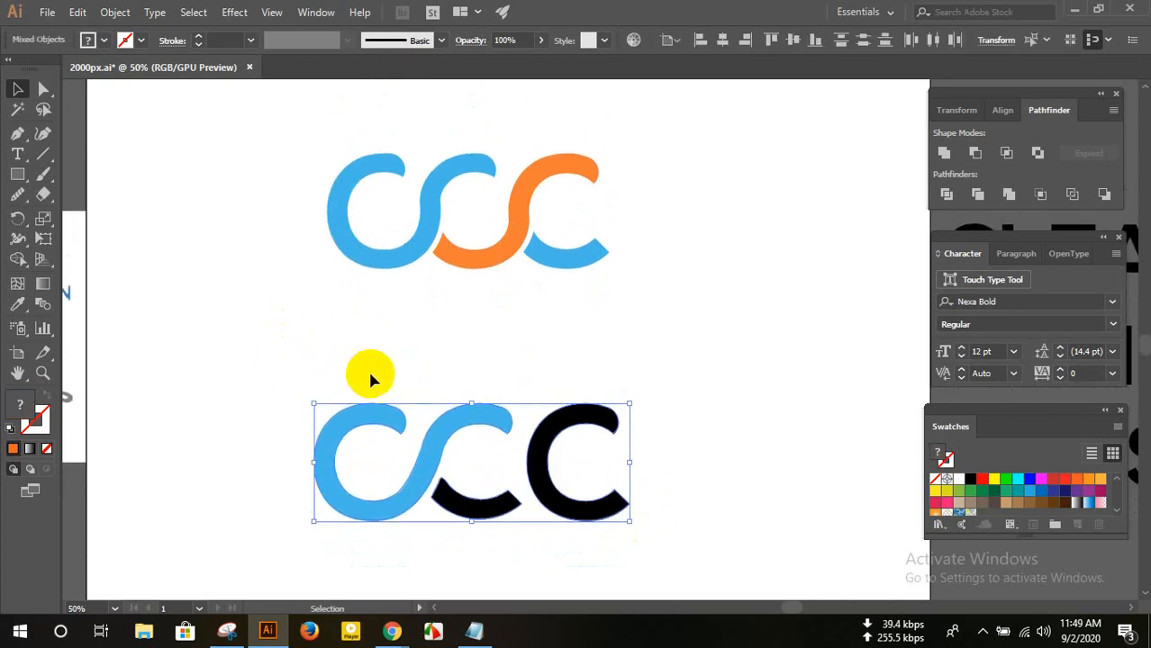
pyautogui.scroll(2, 373, 387)
pyautogui.scroll(-1, 380, 398)
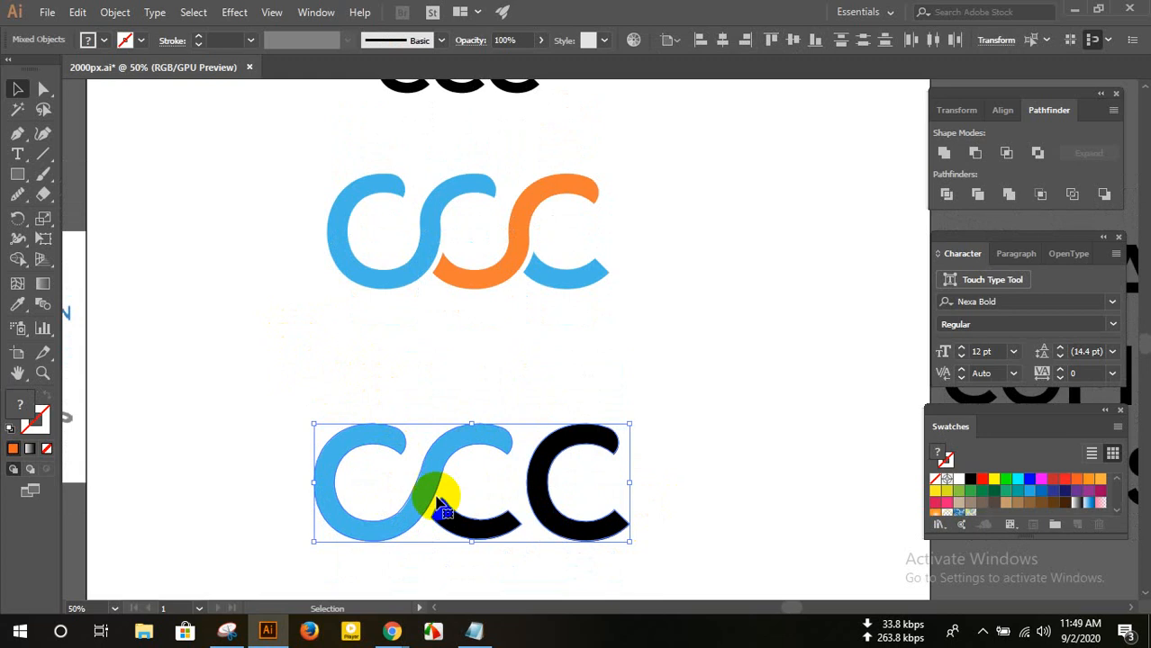
pyautogui.click(362, 389)
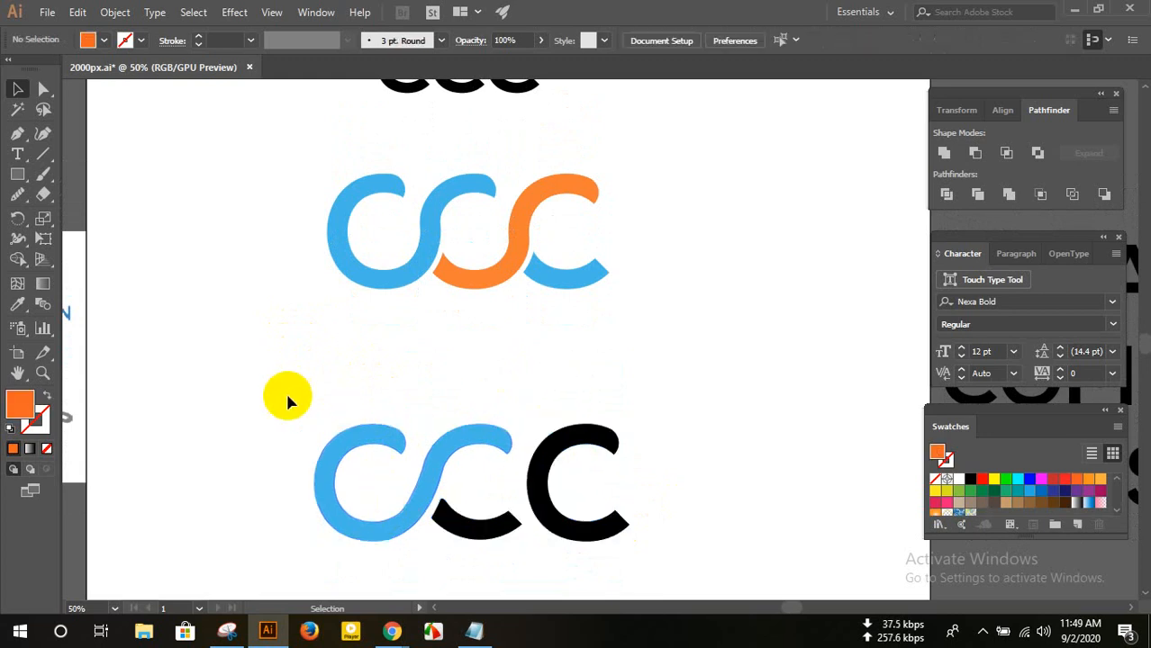
pyautogui.moveTo(308, 396); pyautogui.dragTo(650, 537)
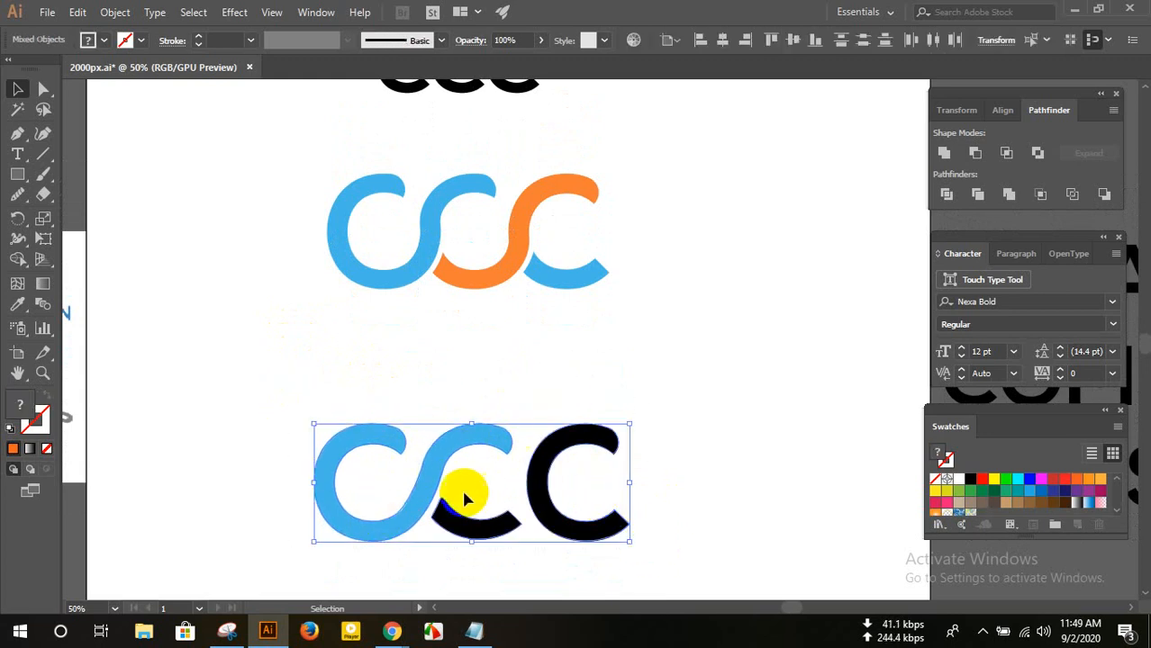
# - Convert the small black CCC text to outlines and ungroup its letters
pyautogui.scroll(4, 462, 481)
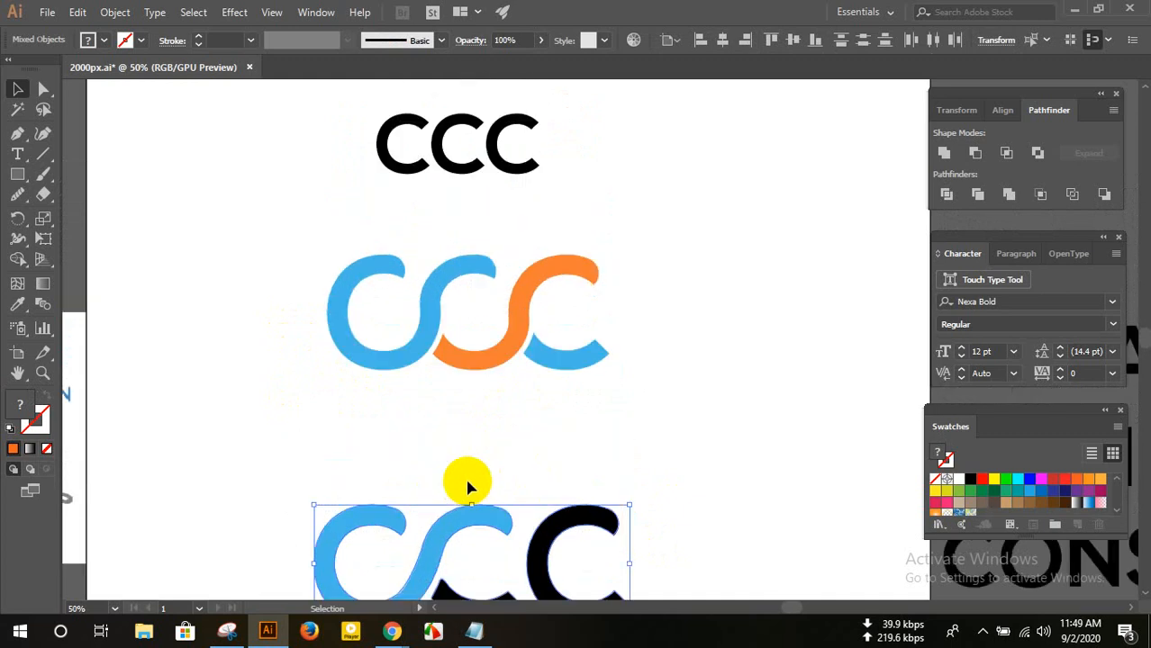
pyautogui.click(420, 258)
pyautogui.rightClick(420, 256)
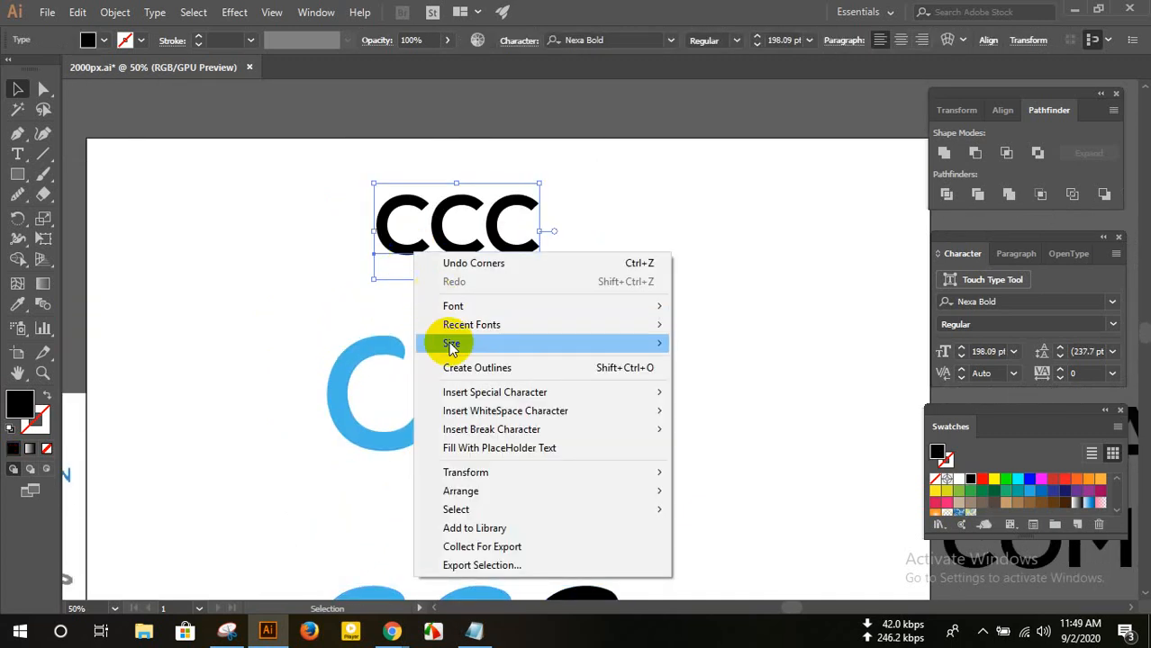
pyautogui.click(450, 367)
pyautogui.click(425, 263)
pyautogui.click(420, 257)
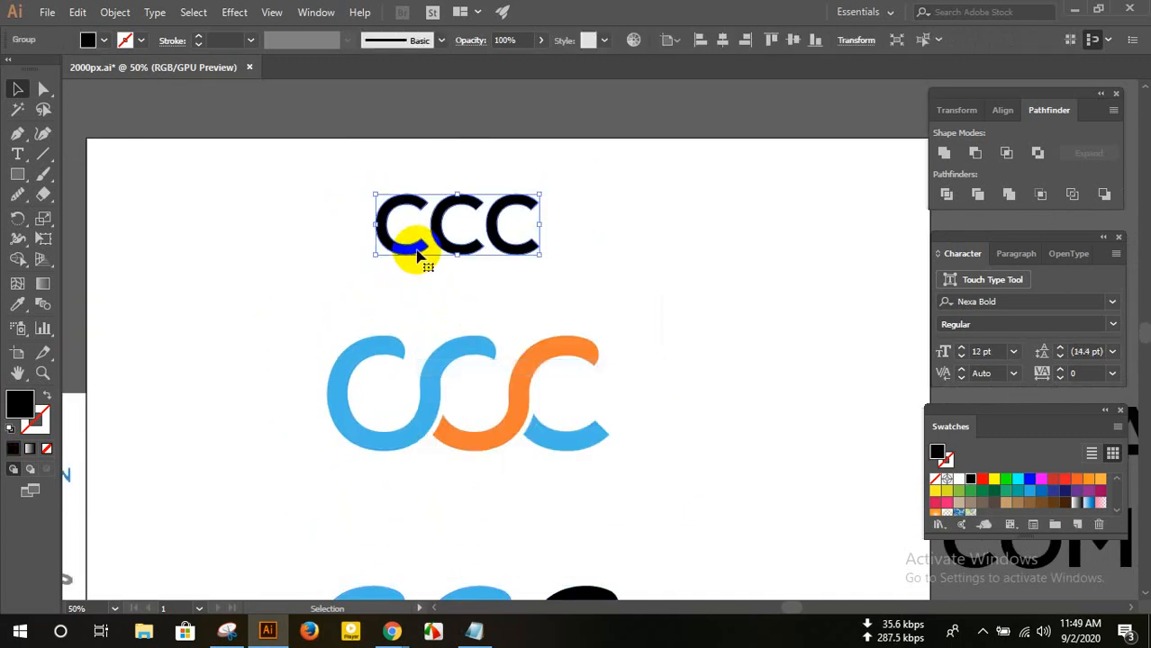
pyautogui.rightClick(417, 256)
pyautogui.click(443, 374)
pyautogui.click(497, 301)
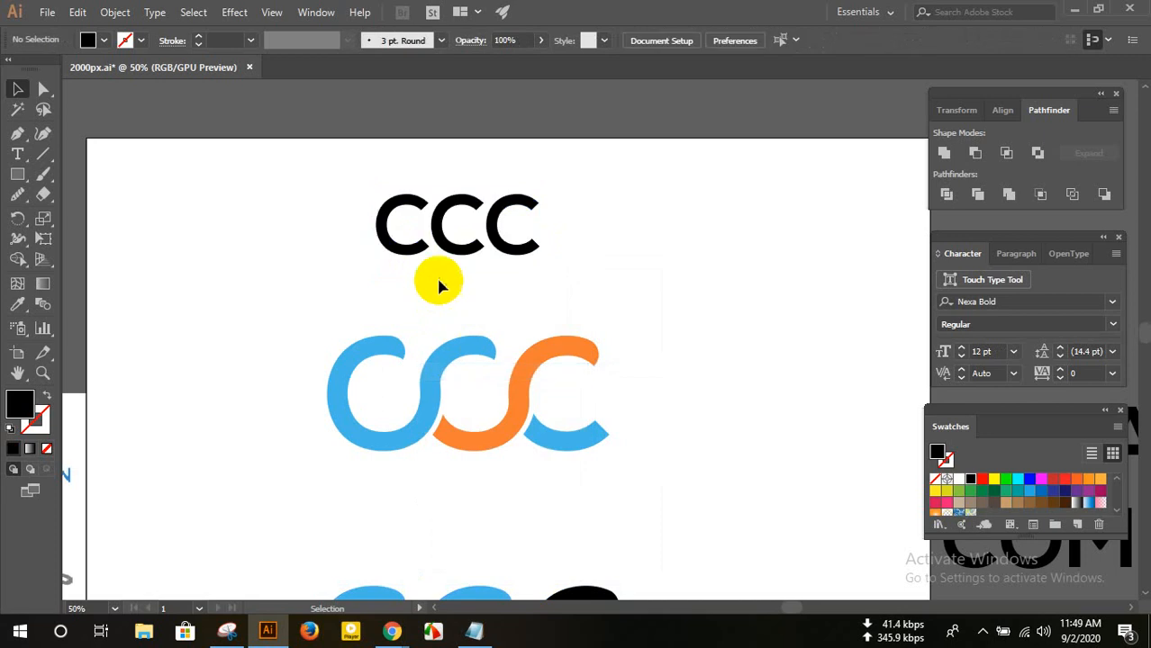
# - Reflect the middle black C so that its opening faces the first C
pyautogui.click(457, 242)
pyautogui.rightClick(458, 244)
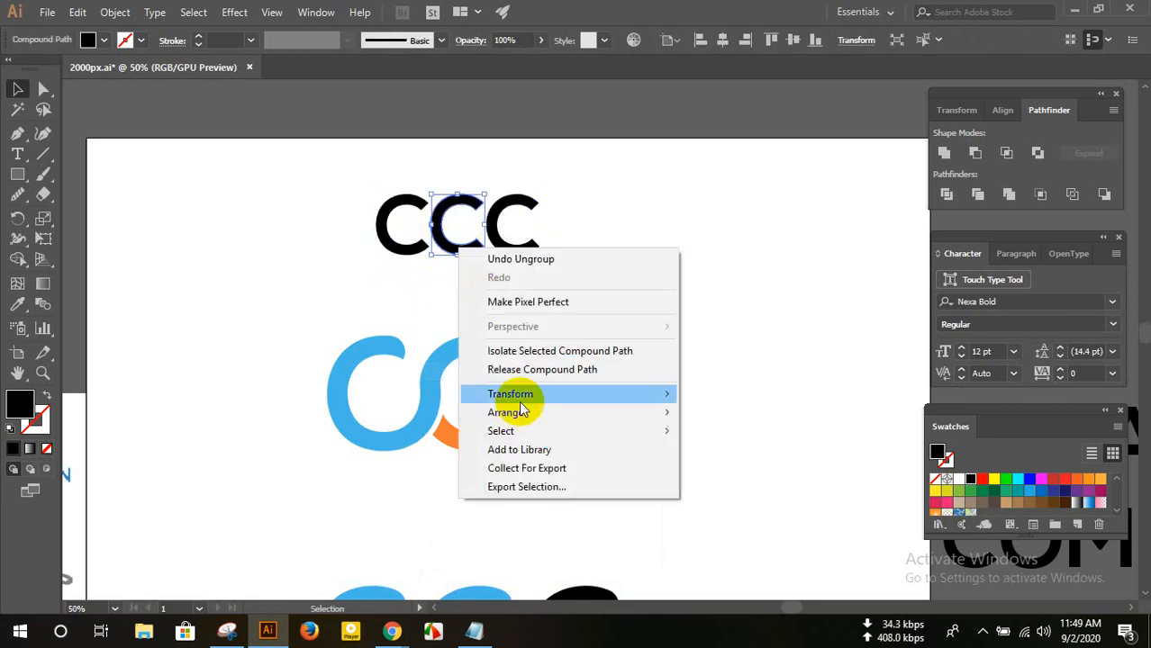
pyautogui.moveTo(579, 398)
pyautogui.click(719, 456)
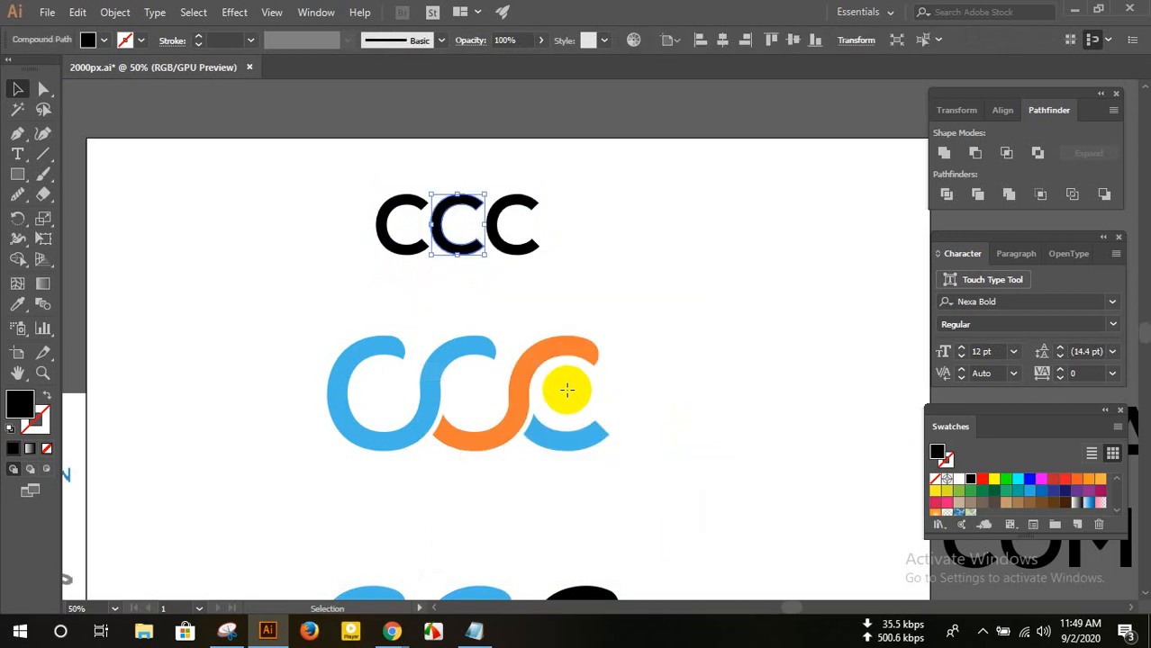
pyautogui.click(591, 413)
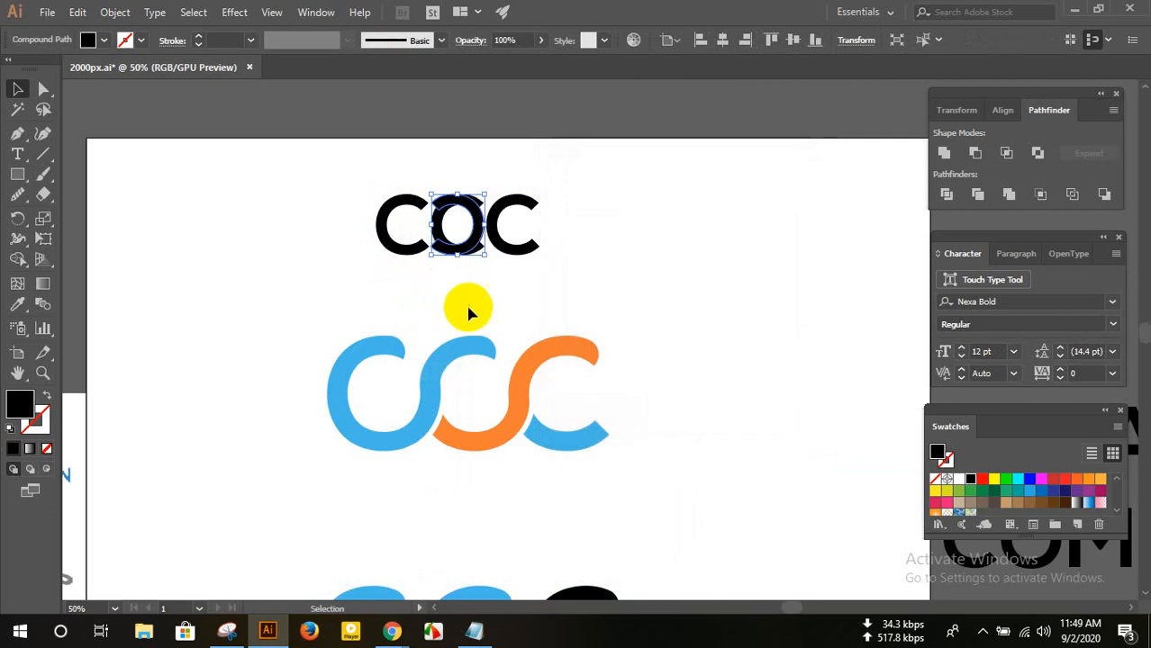
pyautogui.moveTo(449, 226)
pyautogui.mouseDown()
pyautogui.moveTo(439, 225)
pyautogui.moveTo(449, 240)
pyautogui.mouseUp()
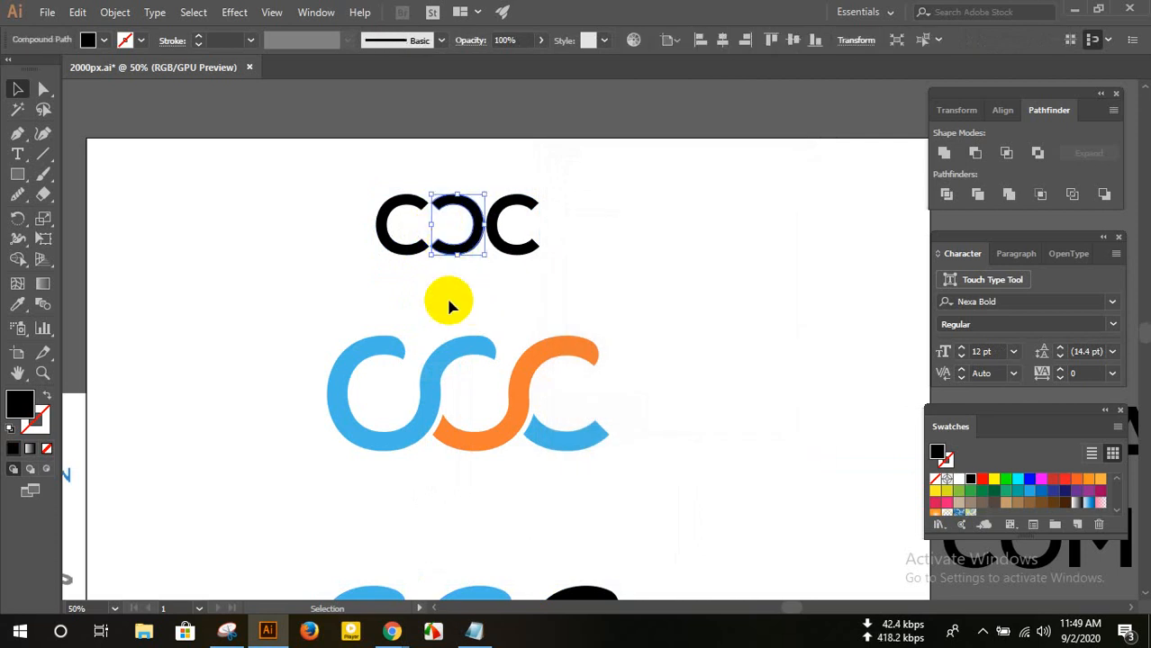
# - Nudge the mirrored C toward the first C until the ends of both letters overlap
pyautogui.press('Left')
pyautogui.press('Left')
pyautogui.press('Left')
pyautogui.press('Left')
pyautogui.press('Left')
pyautogui.press('Left')
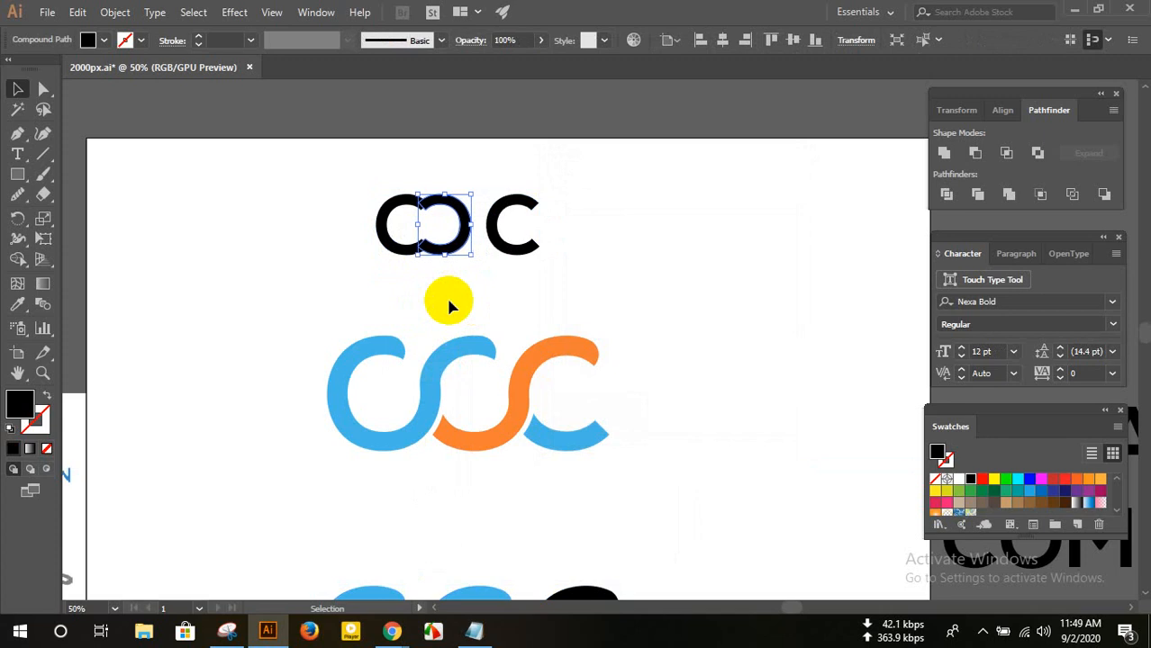
pyautogui.press('Left')
pyautogui.press('Left')
pyautogui.click(448, 301)
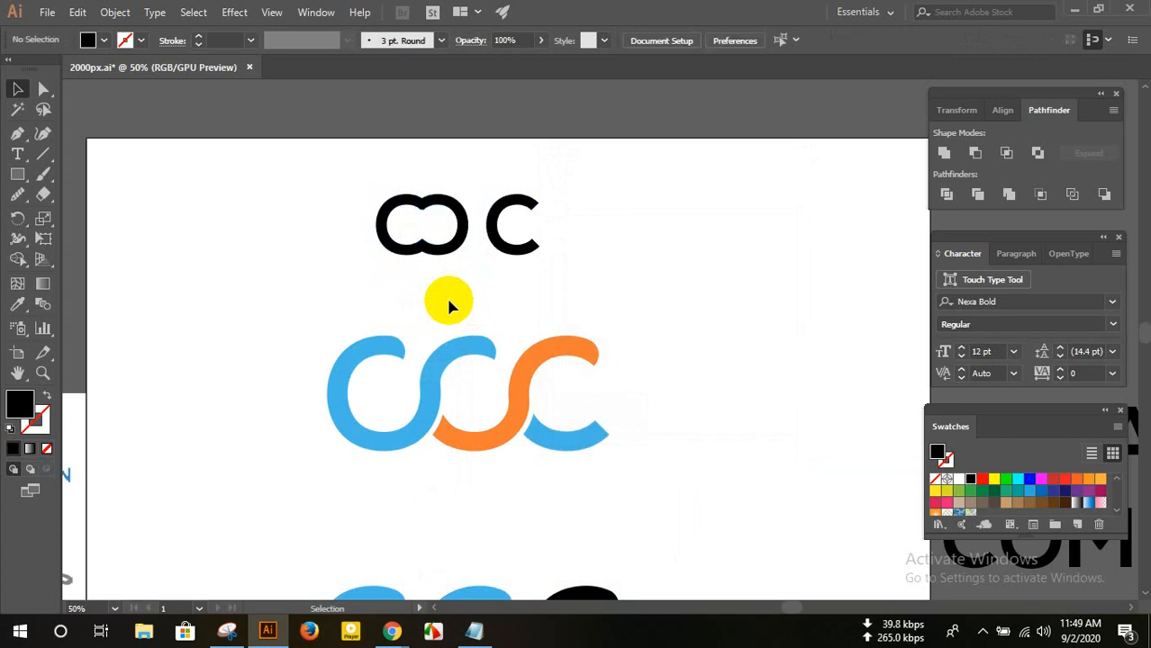
# - Fine-tune the mirrored C's overlap with the first C by nudging it slightly closer until their inner corners meet
pyautogui.scroll(1, 448, 306)
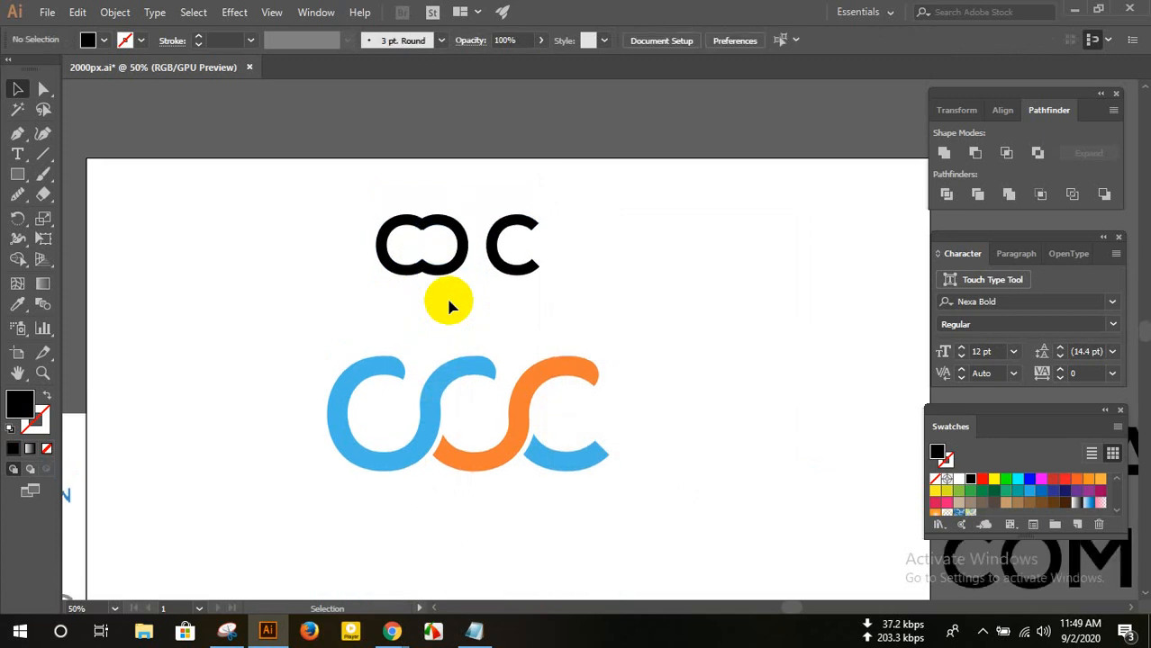
pyautogui.scroll(3, 434, 250)
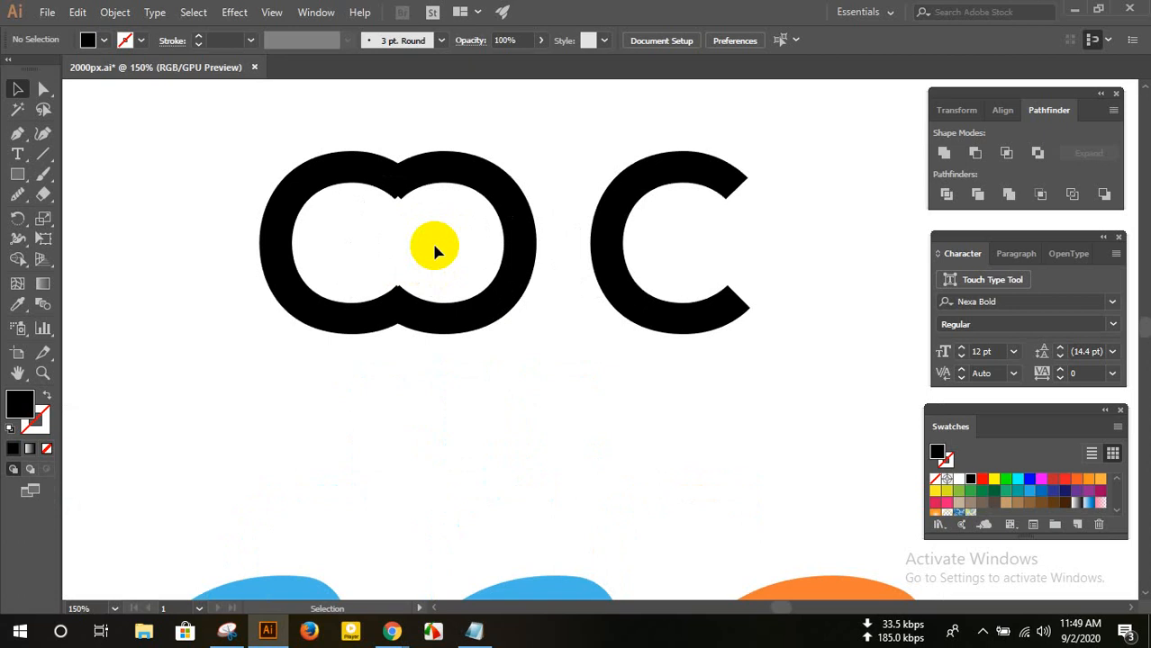
pyautogui.click(449, 309)
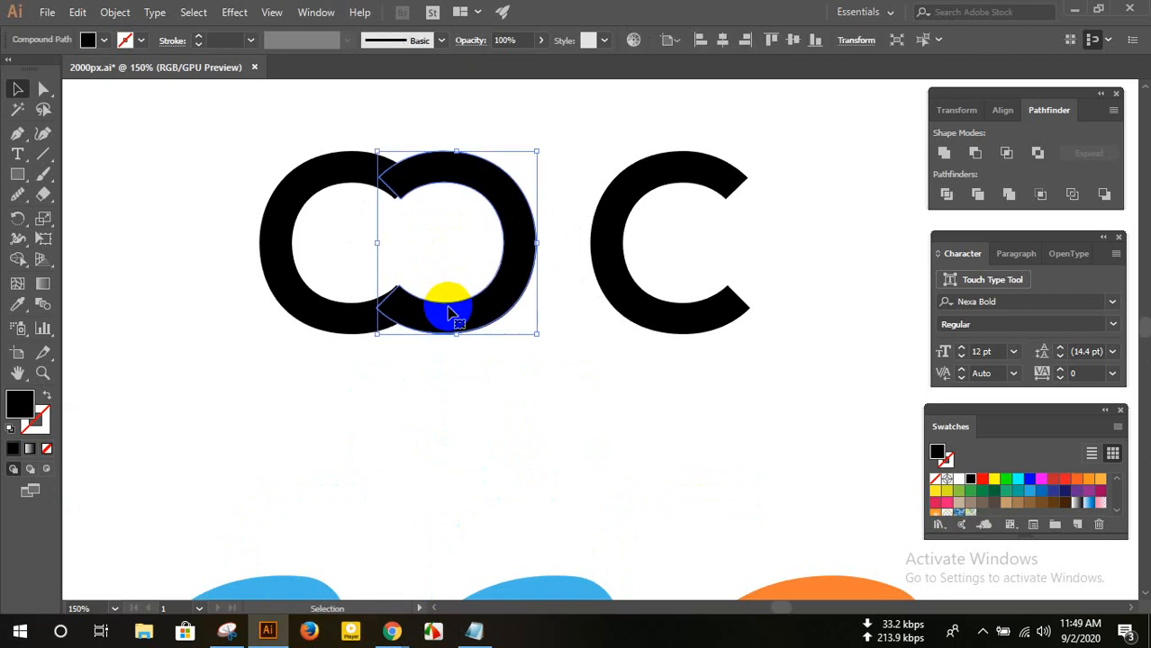
pyautogui.press('Left')
pyautogui.press('Left')
pyautogui.press('Left')
pyautogui.press('Left')
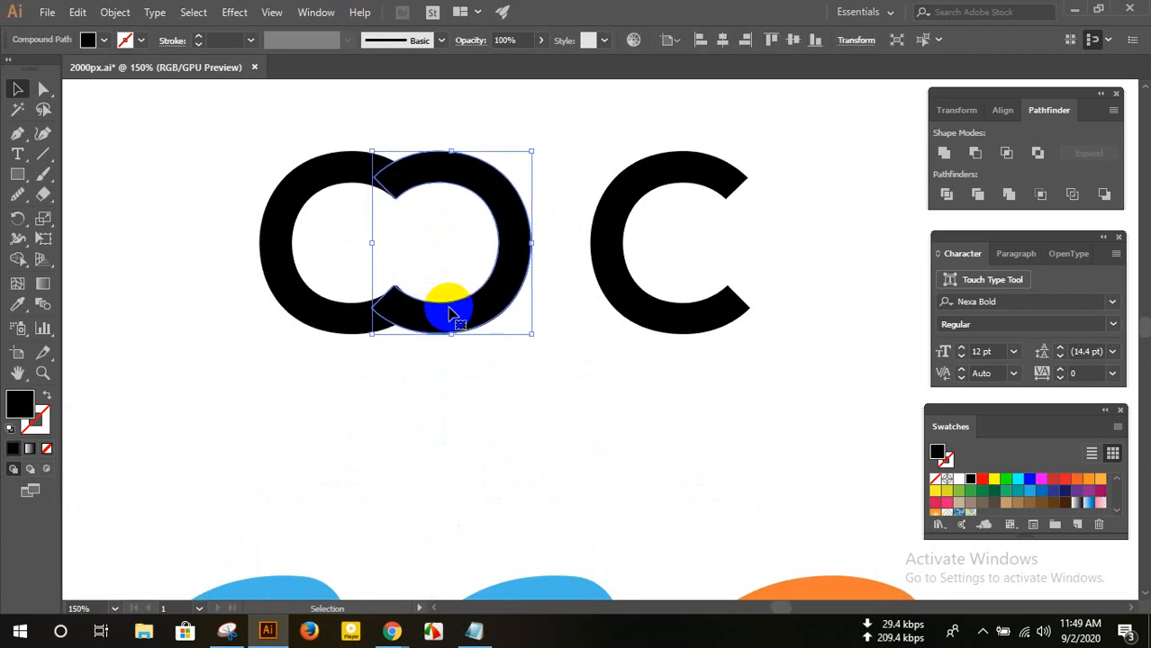
pyautogui.click(430, 278)
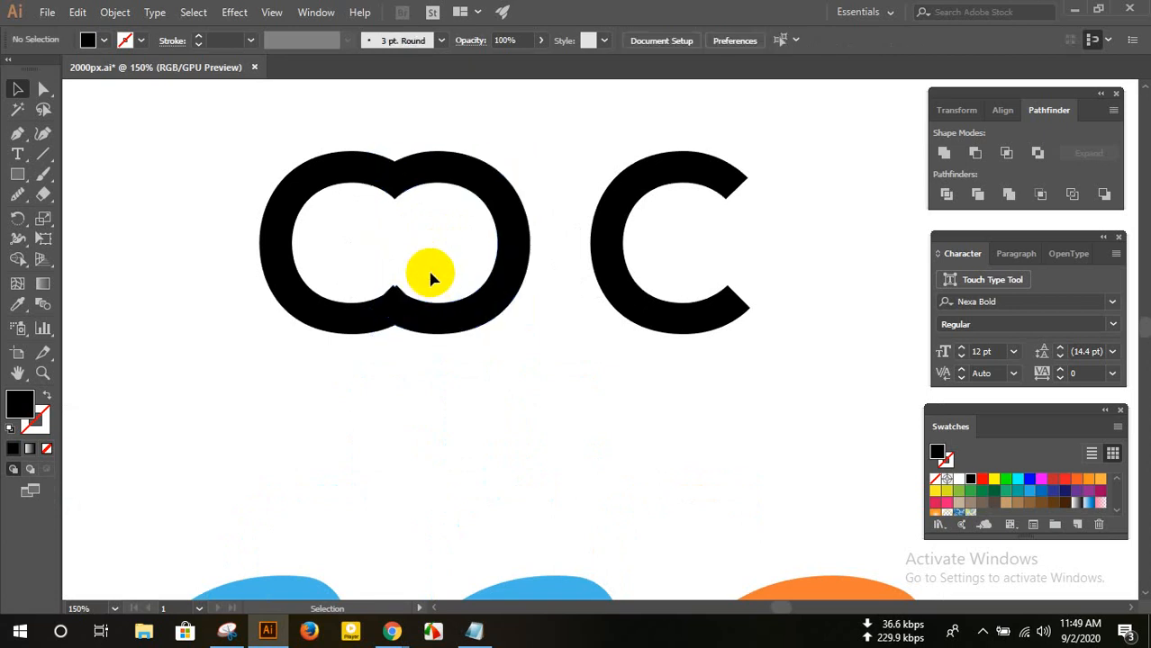
# - Look up the Adobe Creative Cloud logo in Chrome with a Google search for "creative cloud" and return to Illustrator
pyautogui.moveTo(392, 631)
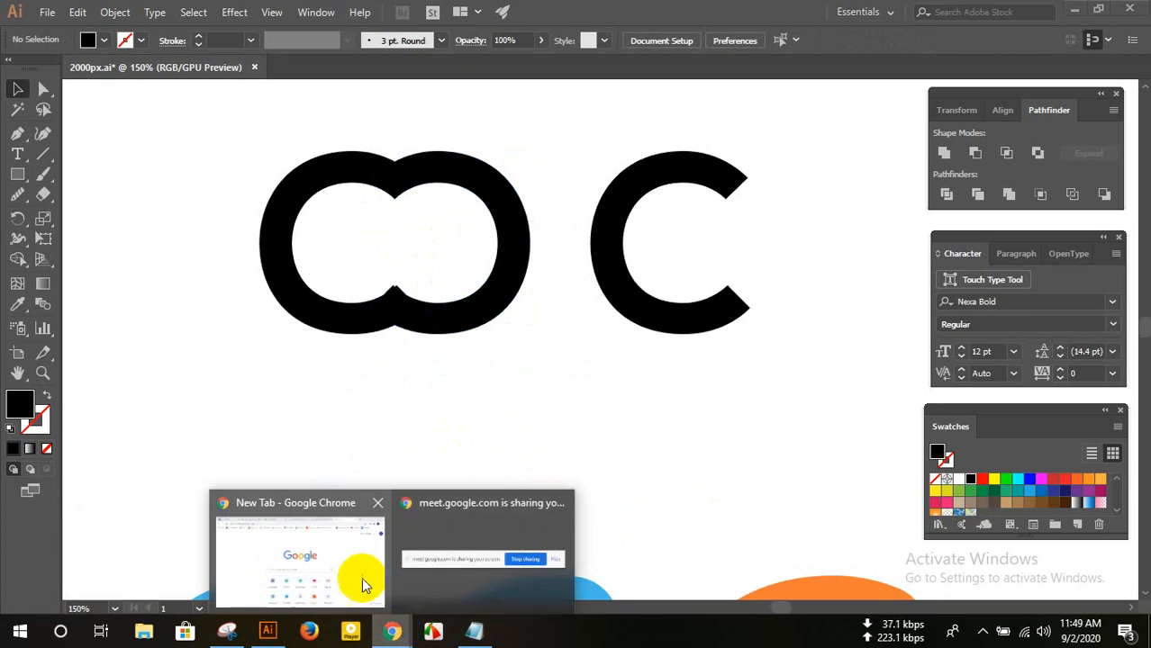
pyautogui.click(365, 585)
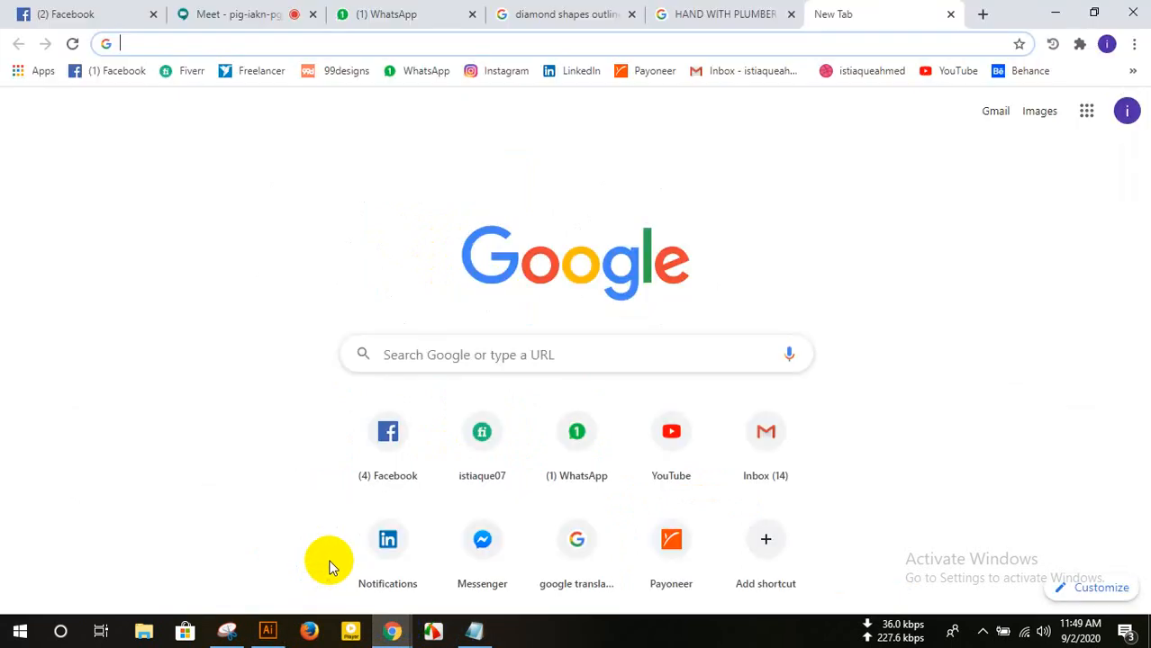
pyautogui.click(634, 47)
pyautogui.write('CREAT')
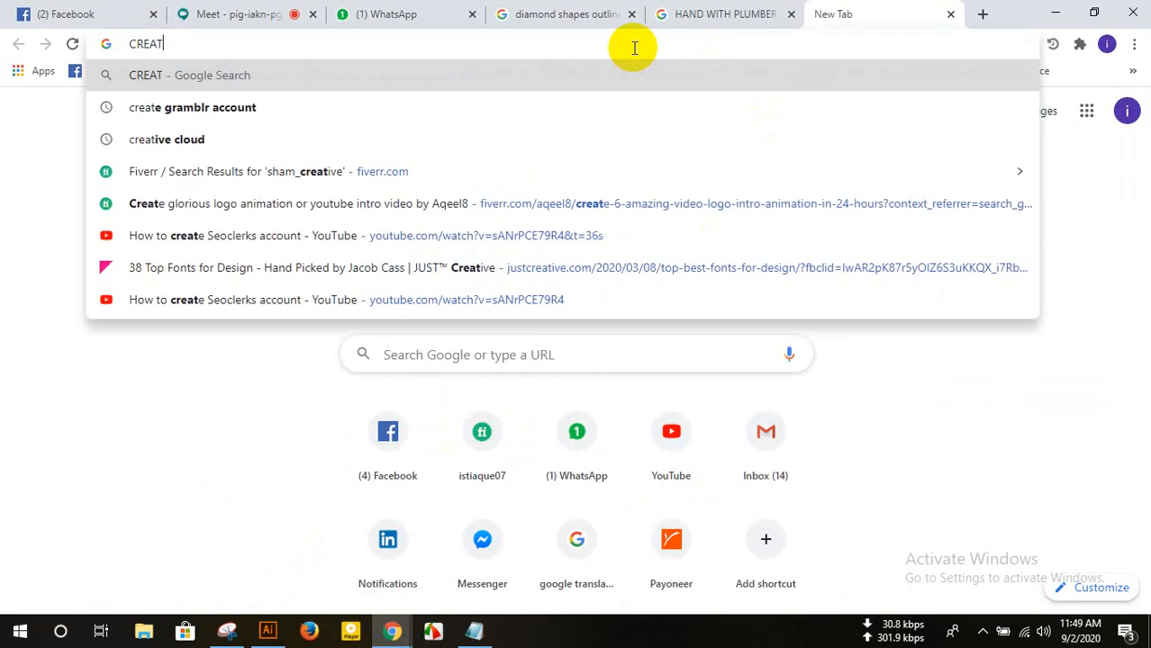
pyautogui.write('IVE')
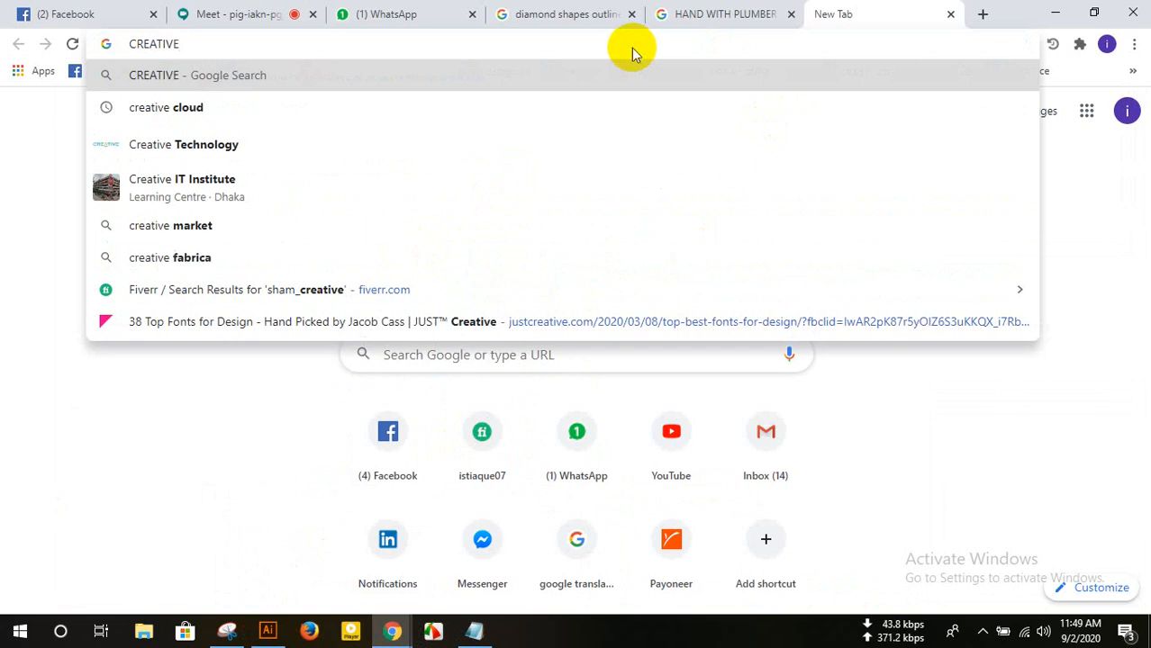
pyautogui.click(326, 108)
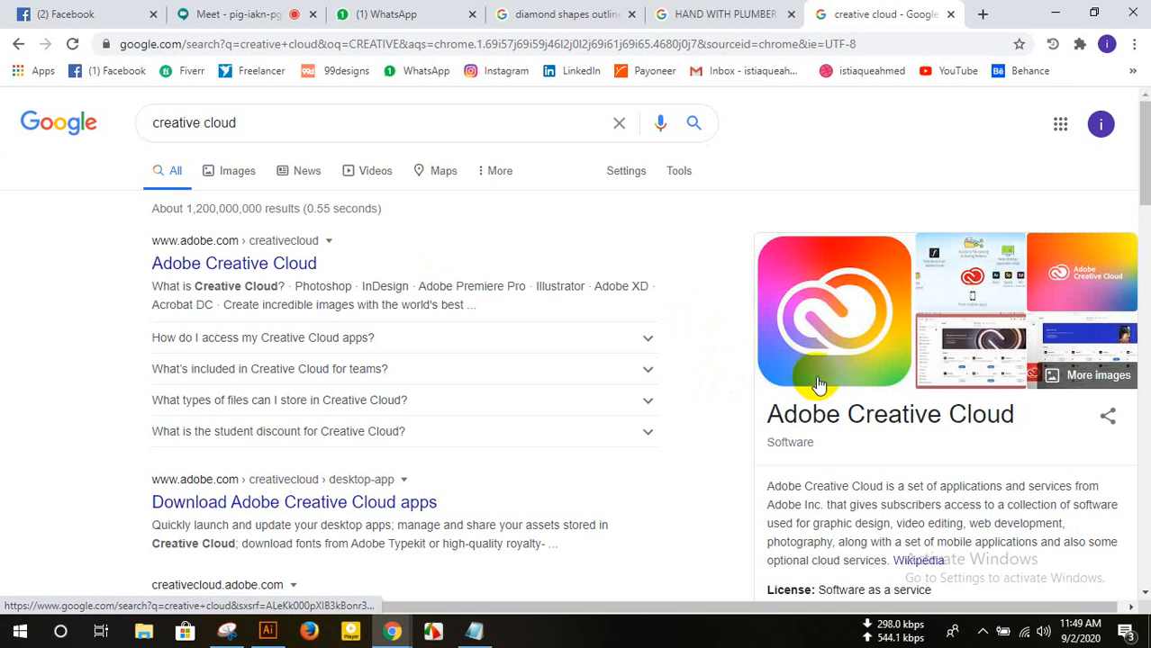
pyautogui.click(268, 632)
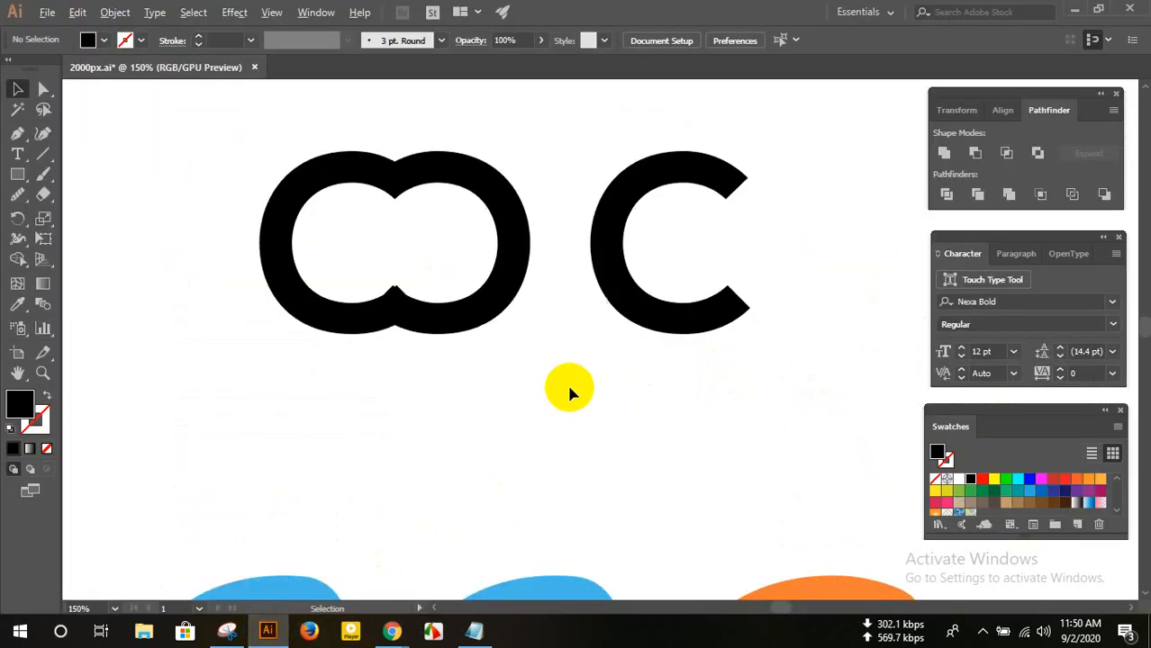
# - Move the unfinished blue and black CCC to the artboard's upper-right corner, beside the small black letters
pyautogui.scroll(-2, 569, 389)
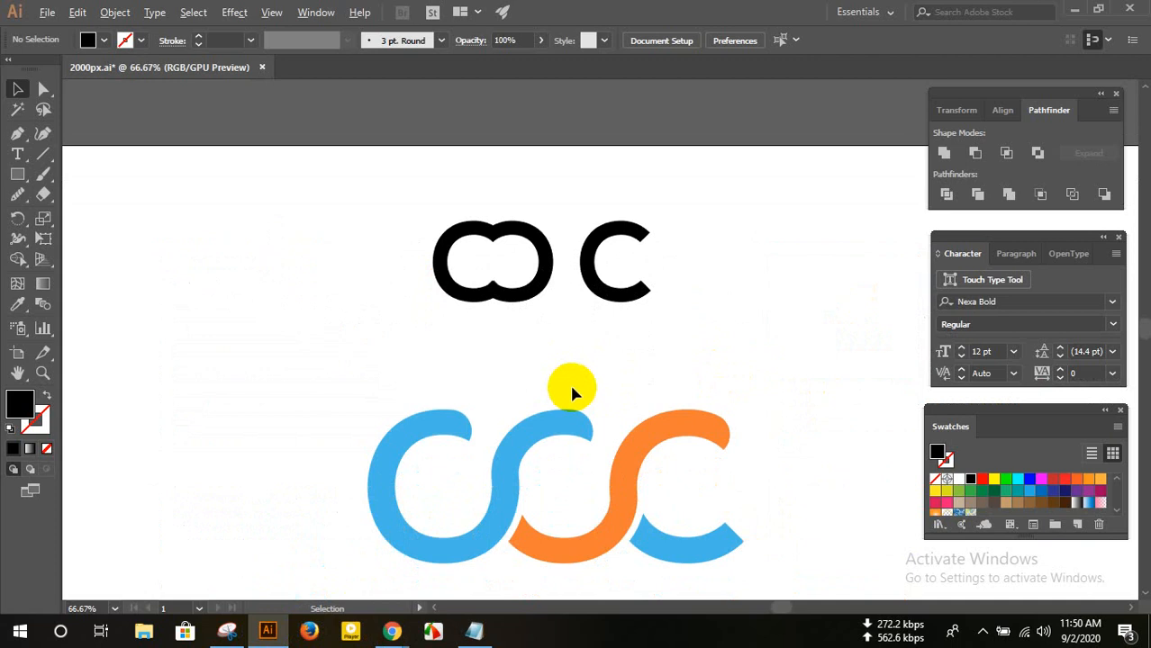
pyautogui.scroll(-1, 570, 389)
pyautogui.scroll(-1, 572, 392)
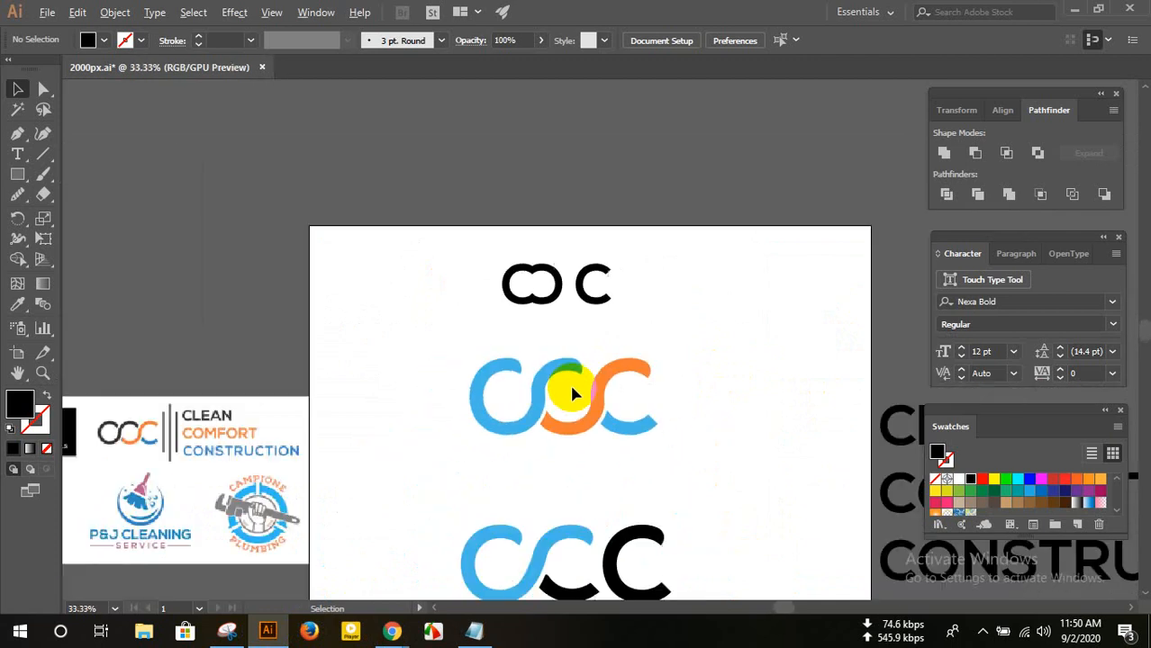
pyautogui.scroll(-1, 569, 381)
pyautogui.scroll(-1, 569, 382)
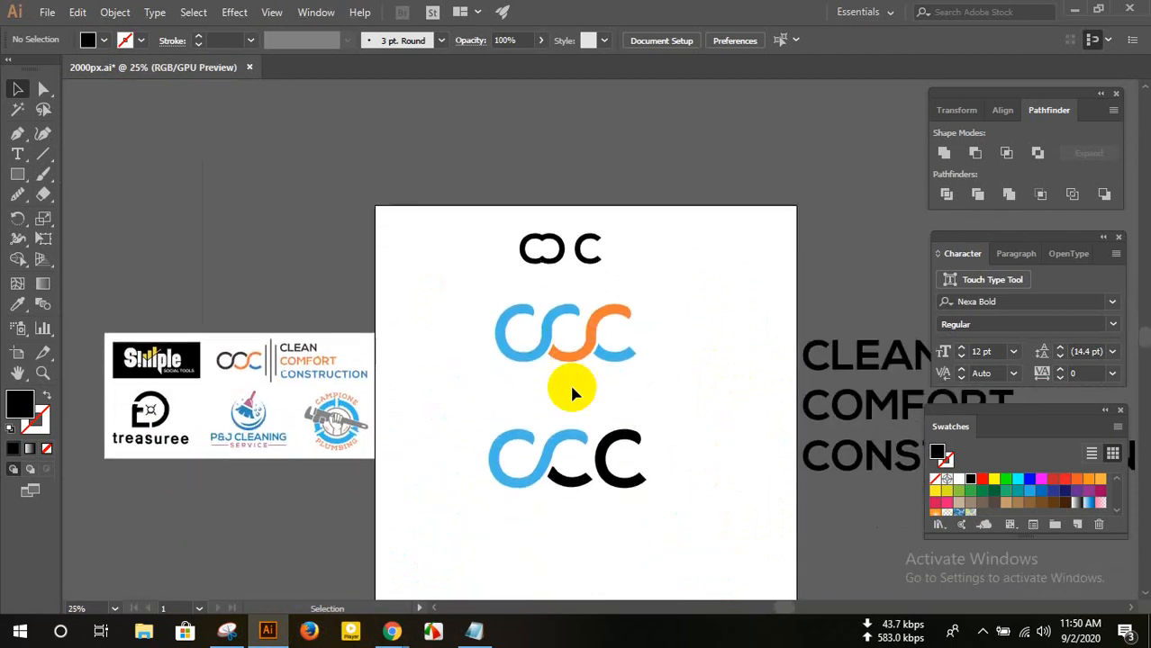
pyautogui.moveTo(426, 439); pyautogui.dragTo(760, 277)
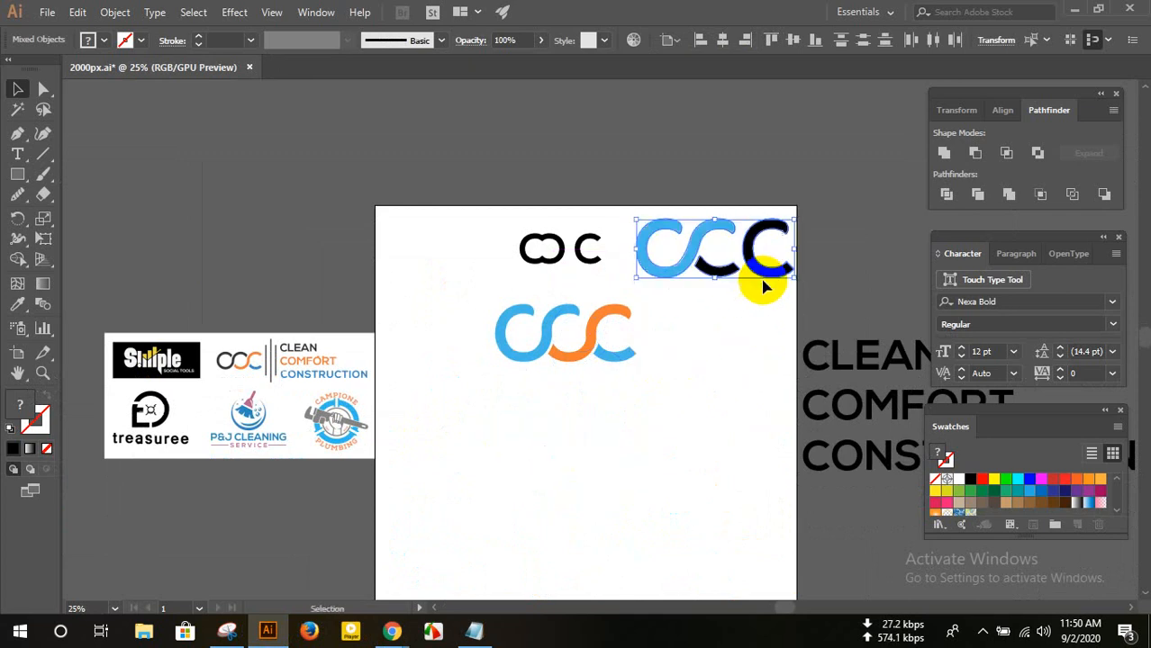
pyautogui.click(681, 382)
# - Add the text lines DC, PC and OC below the blue and orange logo, enlarged to about 237 pt
pyautogui.scroll(-1, 591, 405)
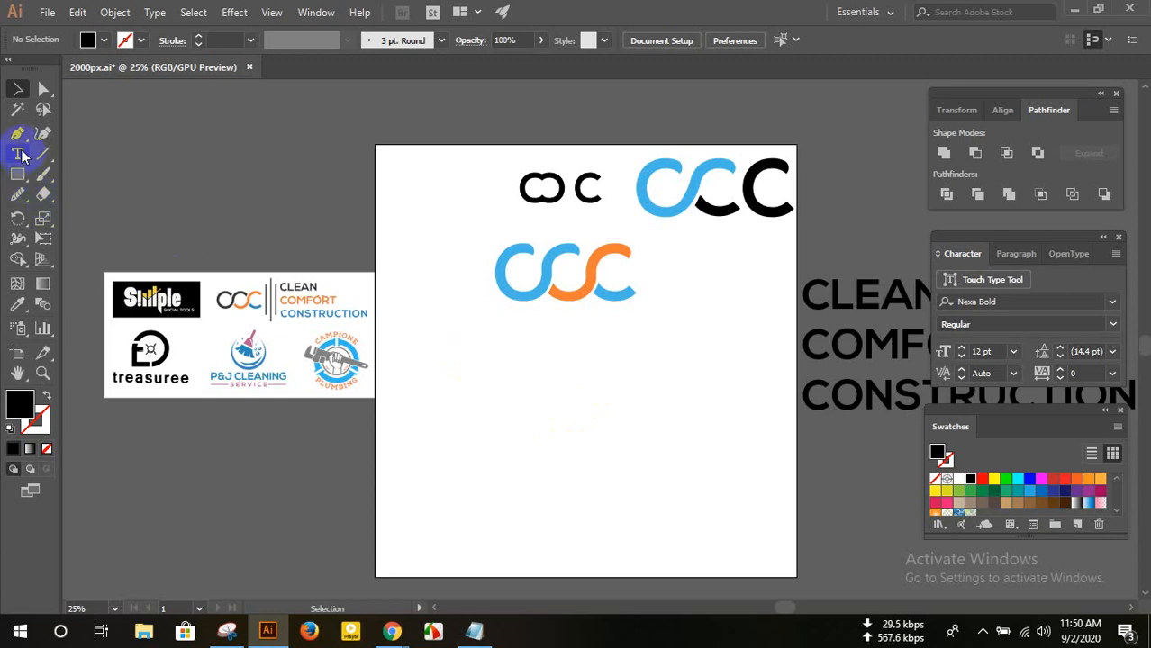
pyautogui.moveTo(24, 156); pyautogui.dragTo(61, 155)
pyautogui.click(72, 158)
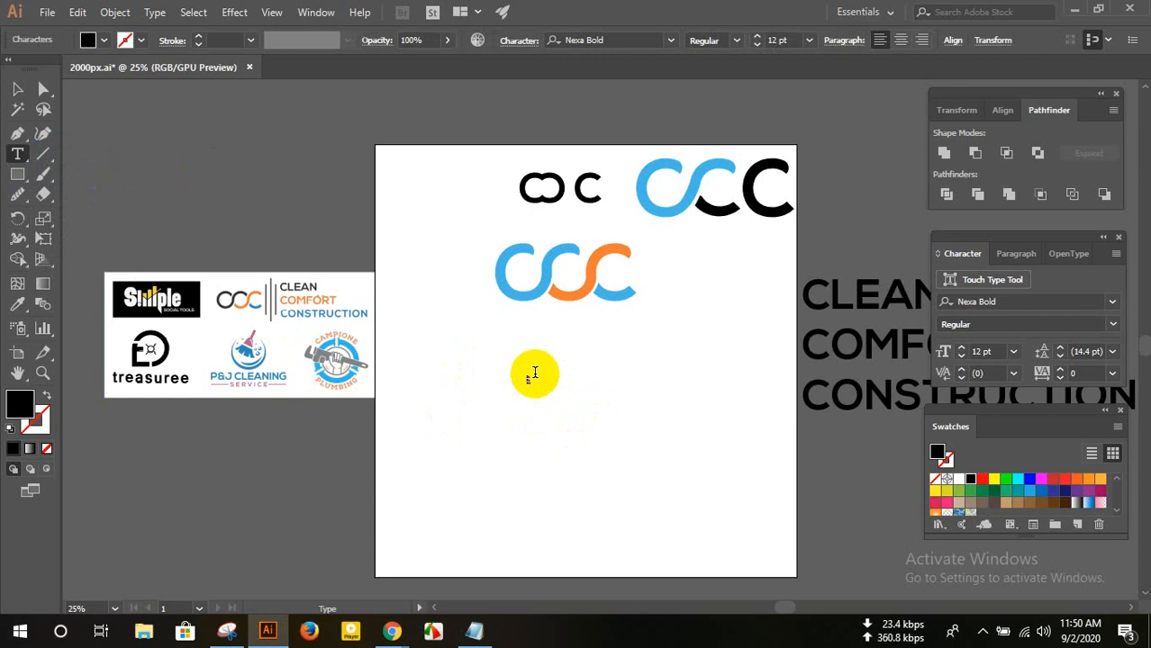
pyautogui.click(17, 88)
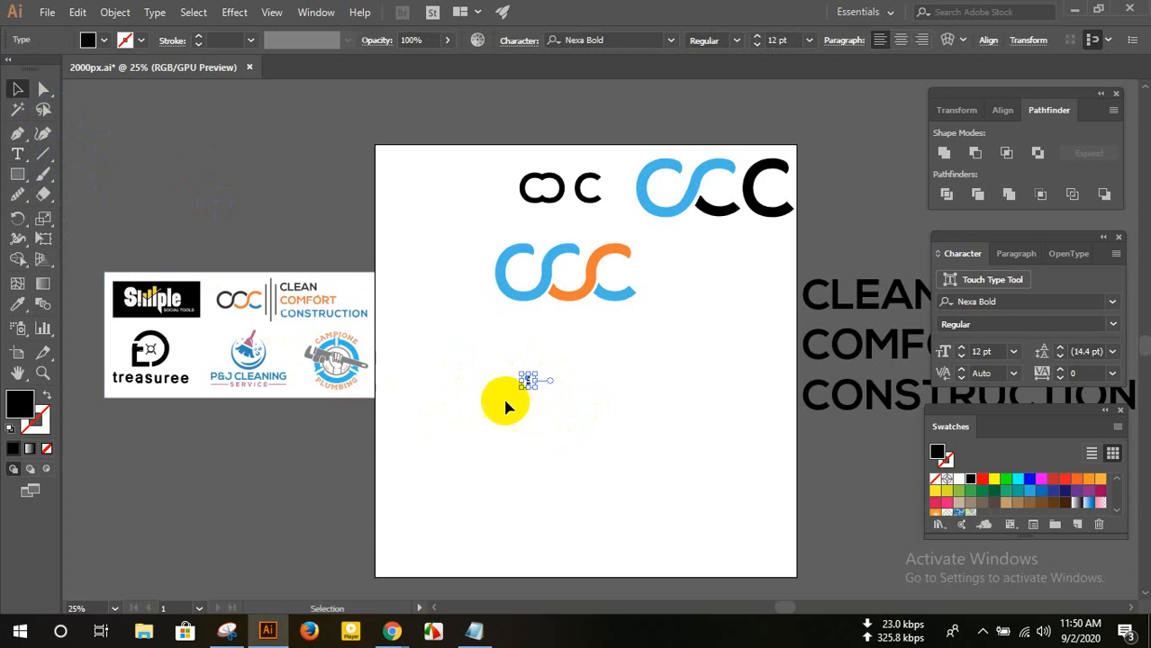
pyautogui.moveTo(527, 380); pyautogui.dragTo(566, 469)
pyautogui.moveTo(545, 383); pyautogui.dragTo(546, 416)
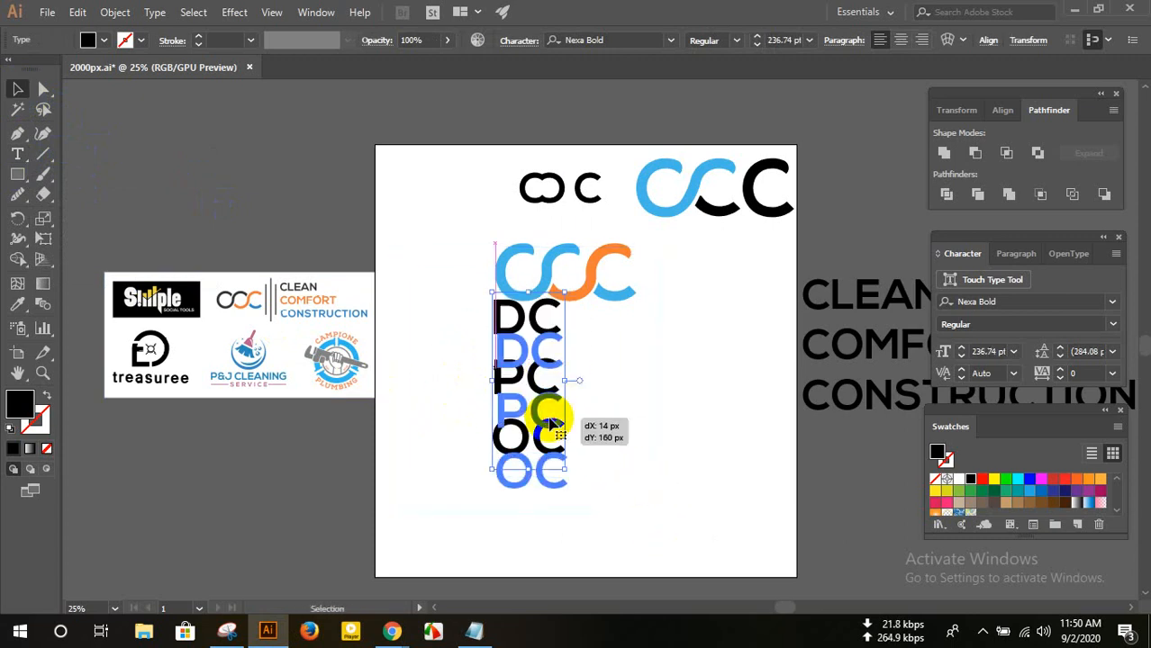
# - Set the font of the DC, PC and OC text to Ethnocentric
pyautogui.click(988, 300)
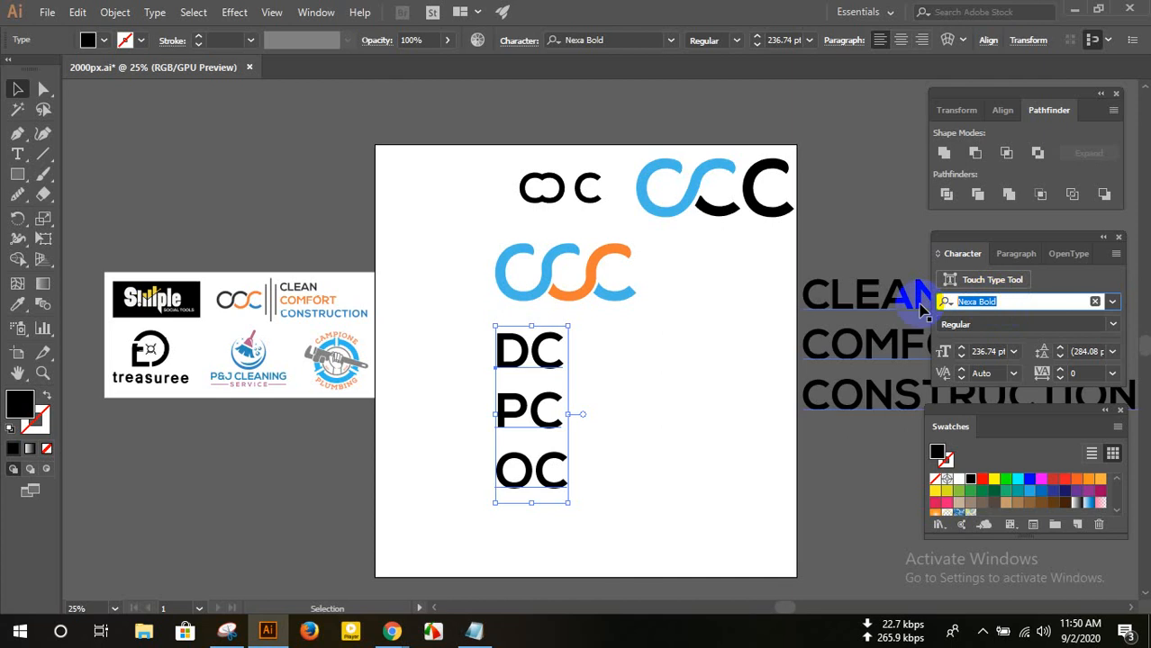
pyautogui.write('eth')
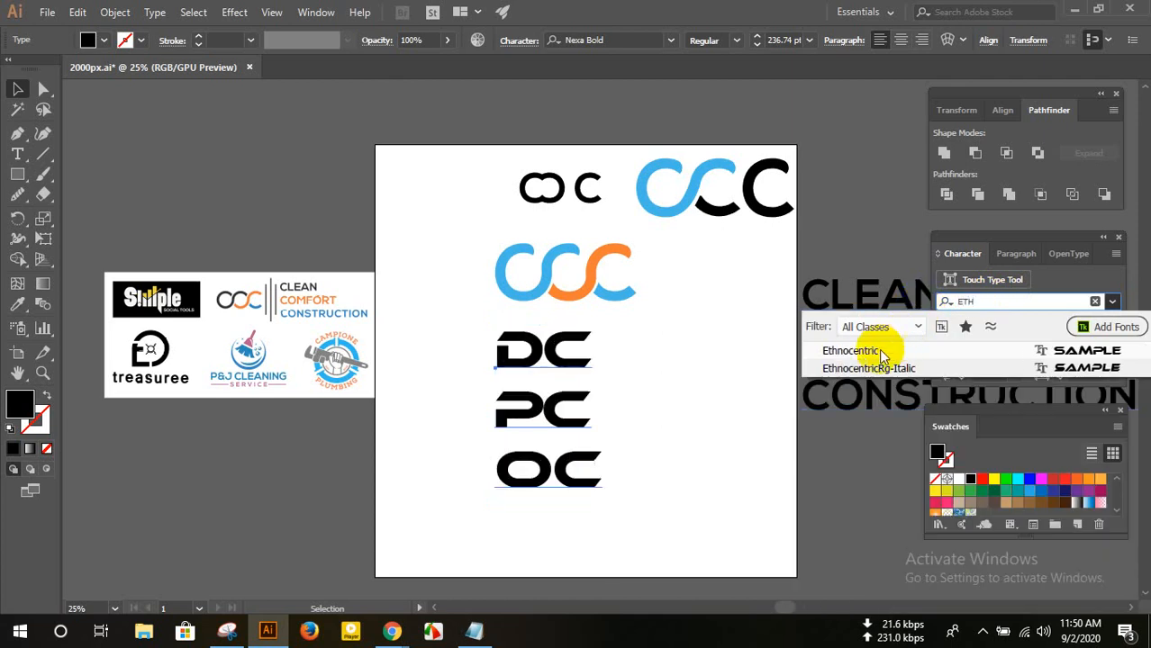
pyautogui.click(875, 352)
# - Convert the DC, PC and OC text to outlines and place a copy outside the artboard, below the reference image
pyautogui.rightClick(569, 405)
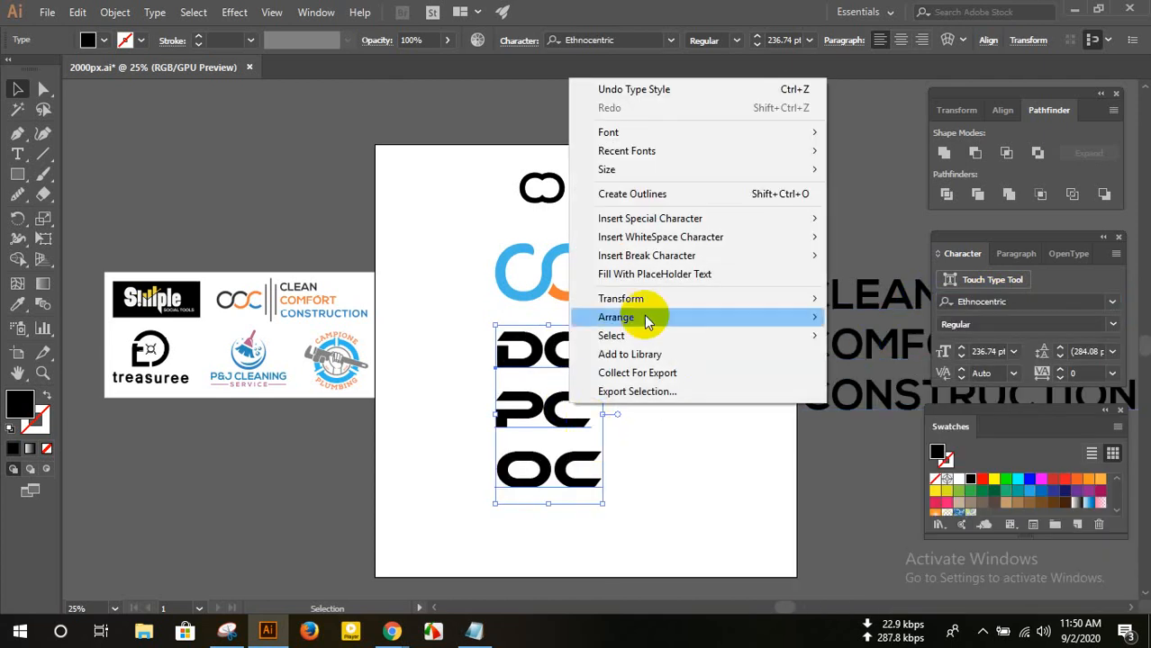
pyautogui.click(651, 196)
pyautogui.click(648, 385)
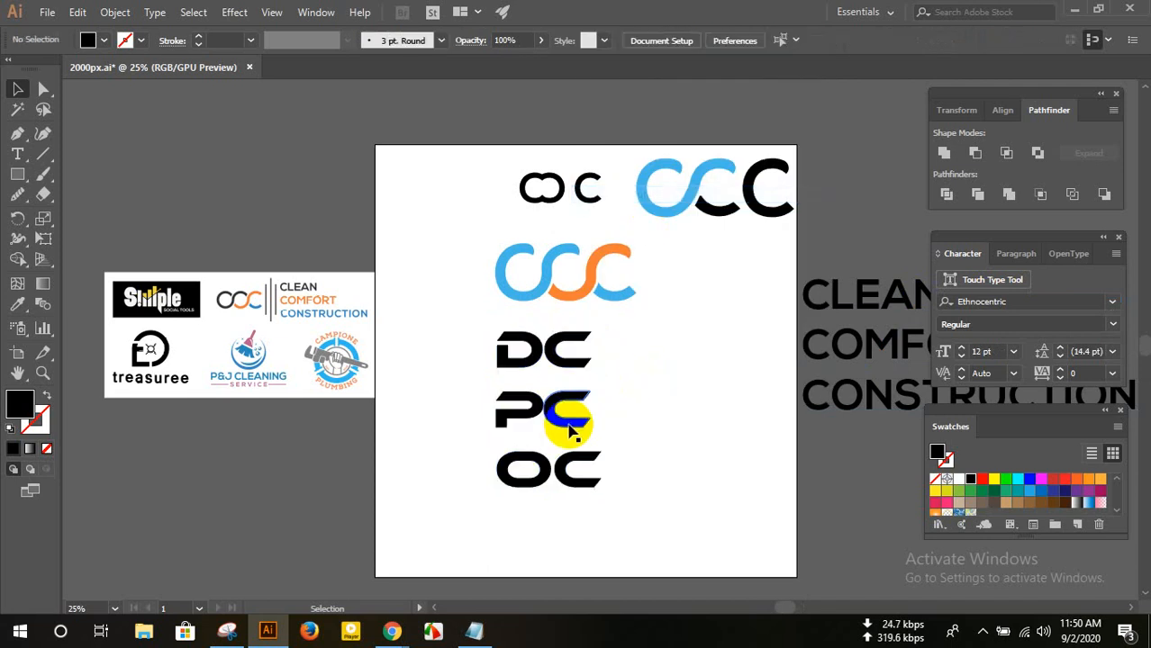
pyautogui.moveTo(569, 430); pyautogui.dragTo(288, 534)
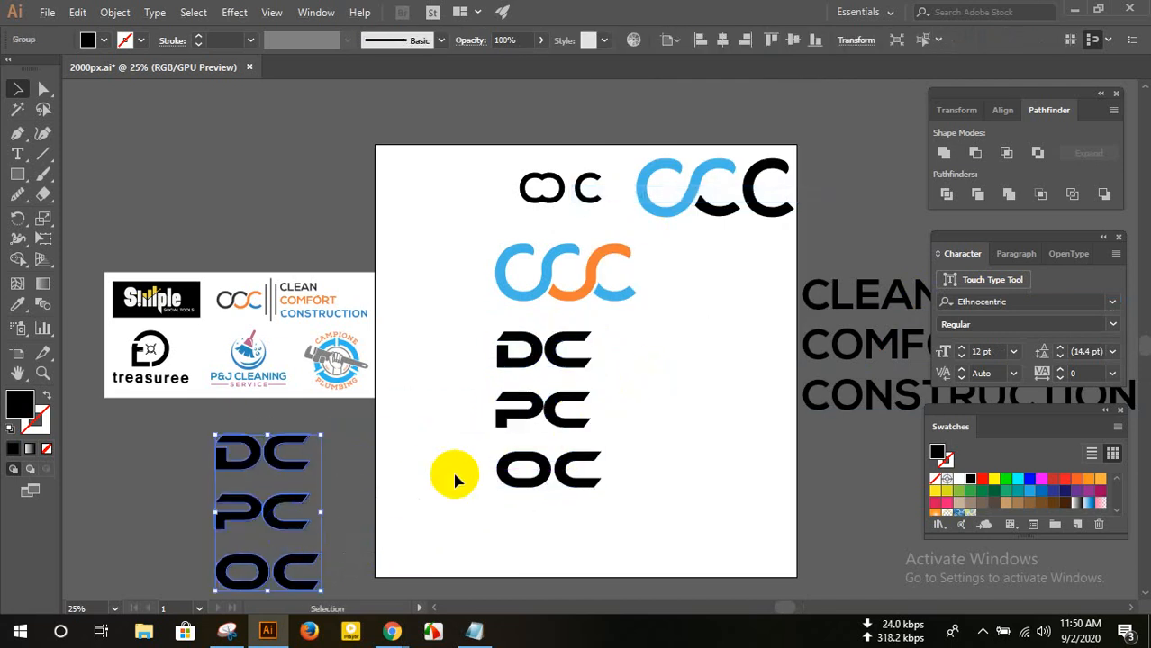
# - Ungroup the outlined letters on the artboard and move the DC and PC pairs beside the blue and orange logo
pyautogui.click(552, 427)
pyautogui.rightClick(551, 425)
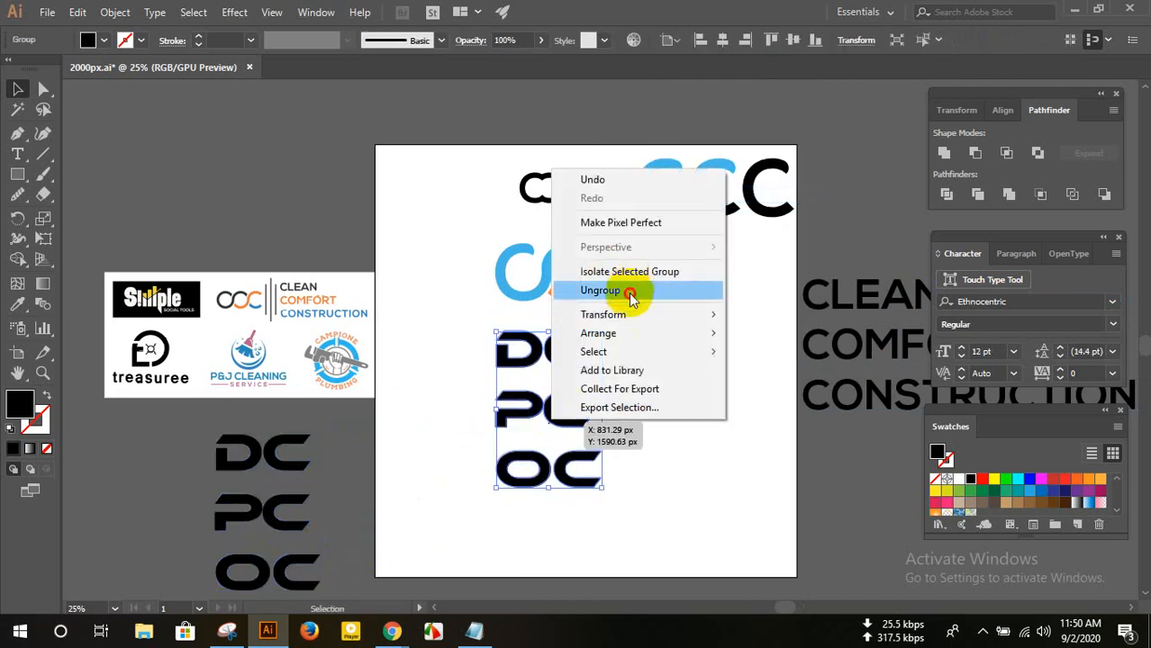
pyautogui.click(632, 291)
pyautogui.moveTo(464, 334); pyautogui.dragTo(745, 351)
# - Nudge the C of the OC pair toward the O until their adjoining curved strokes overlap
pyautogui.moveTo(575, 465)
pyautogui.mouseDown()
pyautogui.moveTo(578, 410)
pyautogui.moveTo(585, 468)
pyautogui.mouseUp()
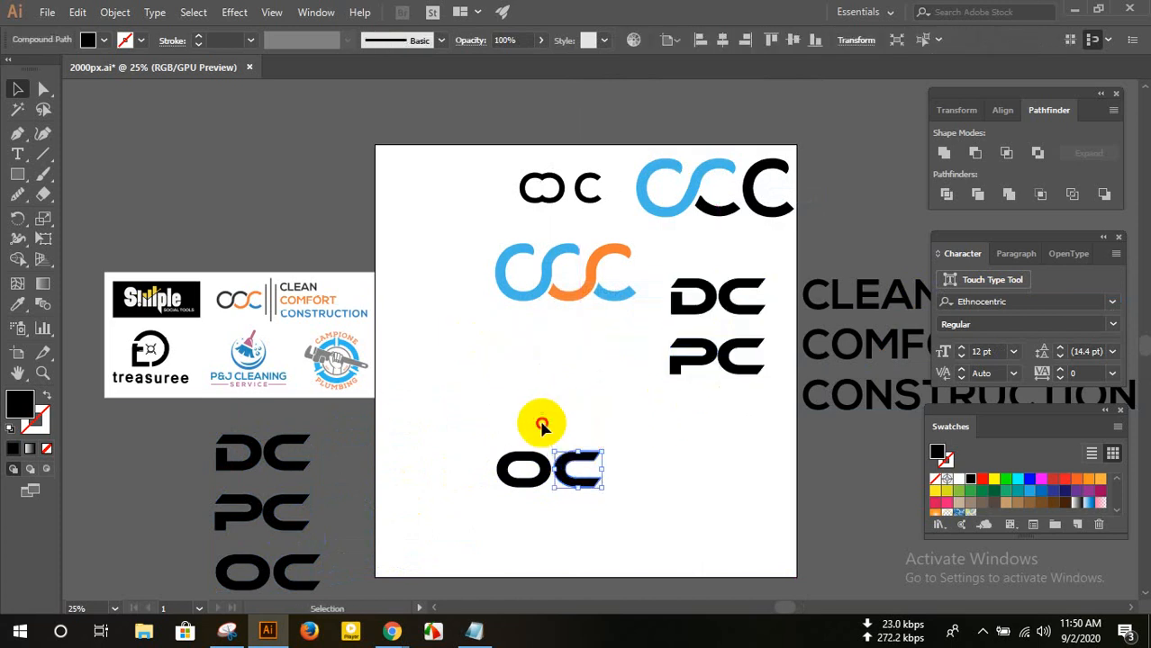
pyautogui.click(513, 428)
pyautogui.moveTo(496, 437); pyautogui.dragTo(594, 509)
pyautogui.scroll(4, 579, 481)
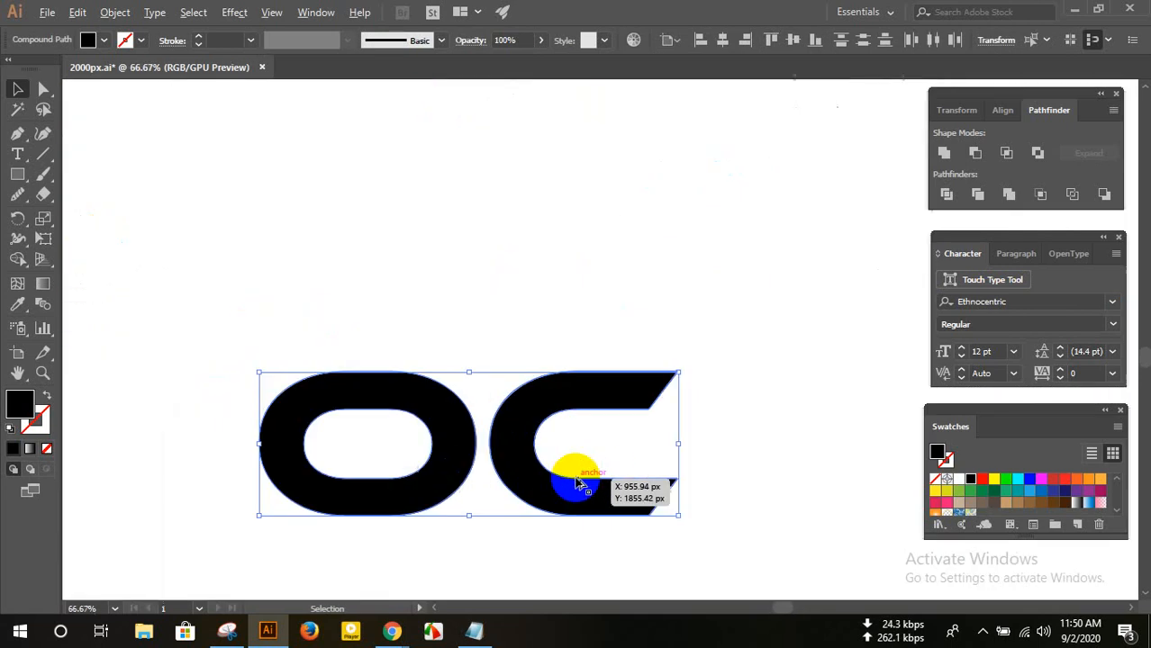
pyautogui.scroll(-1, 578, 481)
pyautogui.click(587, 394)
pyautogui.keyDown('shift'); pyautogui.click(551, 420); pyautogui.keyUp('shift')
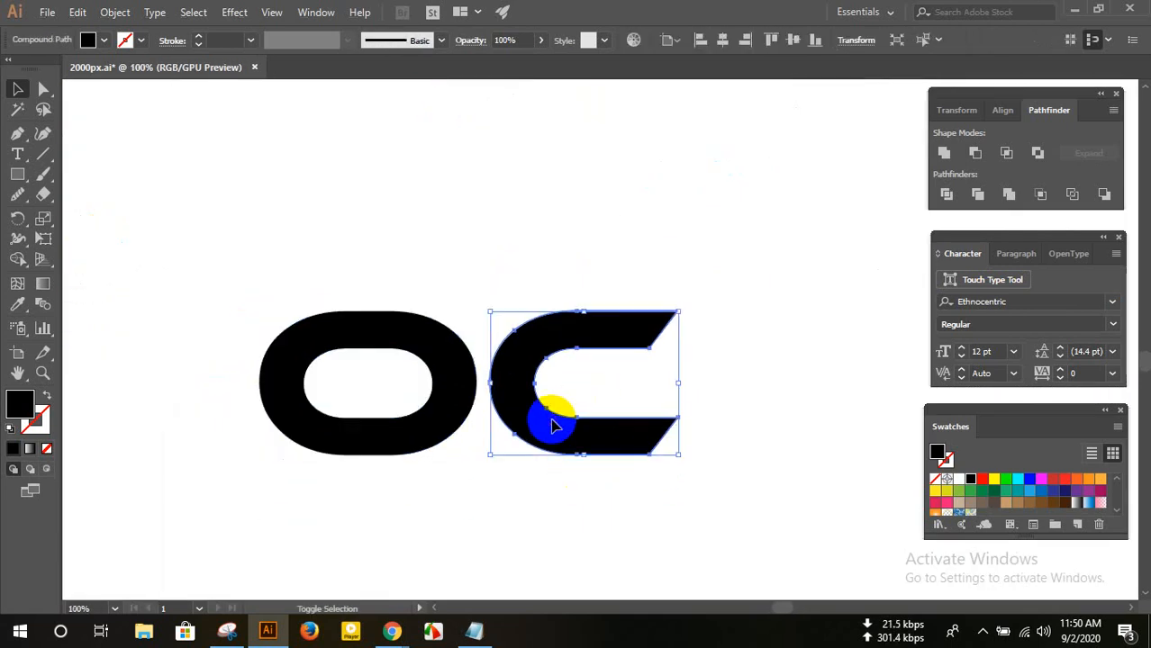
pyautogui.press('Left')
pyautogui.press('Left')
pyautogui.press('Left')
pyautogui.press('Left')
pyautogui.press('Left')
pyautogui.press('Left')
pyautogui.press('Left')
pyautogui.press('Left')
pyautogui.press('Left')
pyautogui.press('Left')
pyautogui.press('Left')
pyautogui.press('Left')
pyautogui.press('Left')
pyautogui.press('Left')
pyautogui.press('Left')
pyautogui.press('Left')
pyautogui.press('Left')
pyautogui.press('Left')
pyautogui.press('Left')
pyautogui.press('Left')
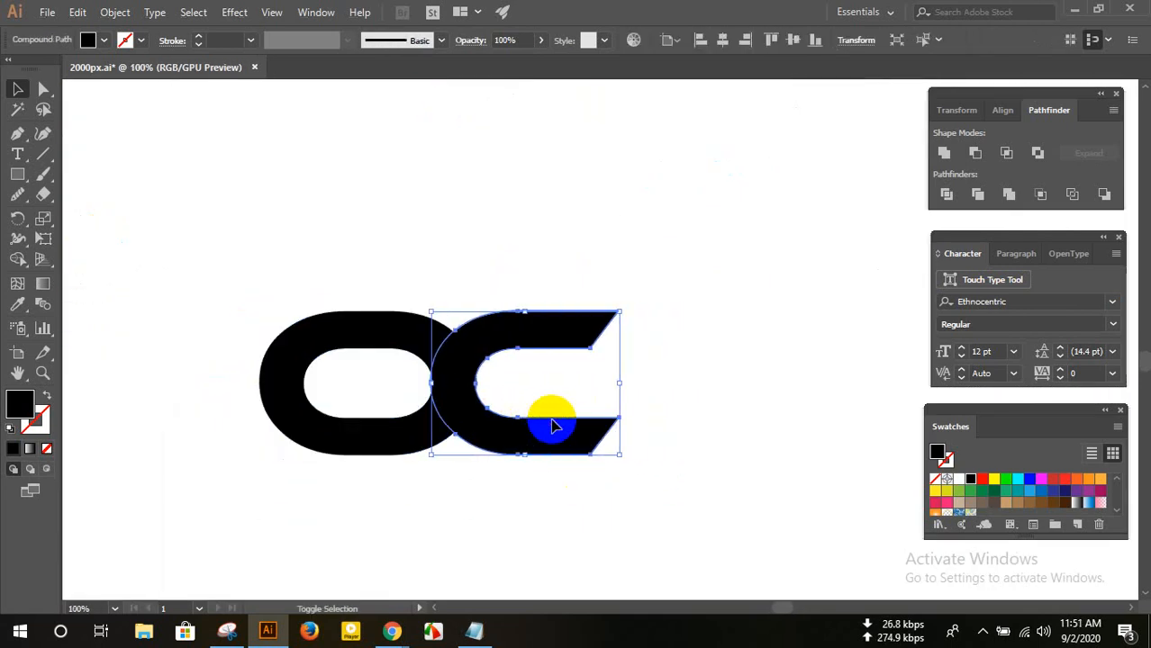
pyautogui.press('Left')
pyautogui.press('Left')
pyautogui.press('Left')
pyautogui.press('Left')
pyautogui.press('Left')
pyautogui.press('Left')
pyautogui.press('Left')
pyautogui.press('Left')
pyautogui.press('Left')
pyautogui.press('Right')
pyautogui.press('Right')
pyautogui.press('Right')
pyautogui.press('Right')
pyautogui.press('Right')
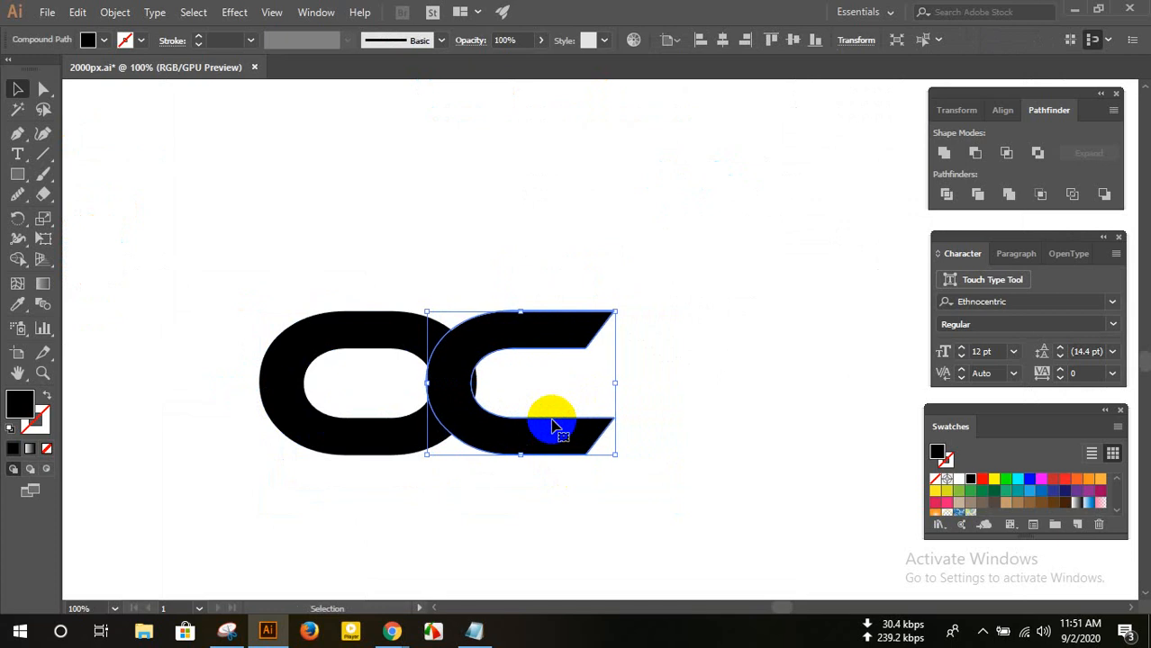
# - Divide the overlapping O and C with Pathfinder and ungroup the resulting pieces
pyautogui.click(410, 301)
pyautogui.moveTo(261, 279); pyautogui.dragTo(550, 477)
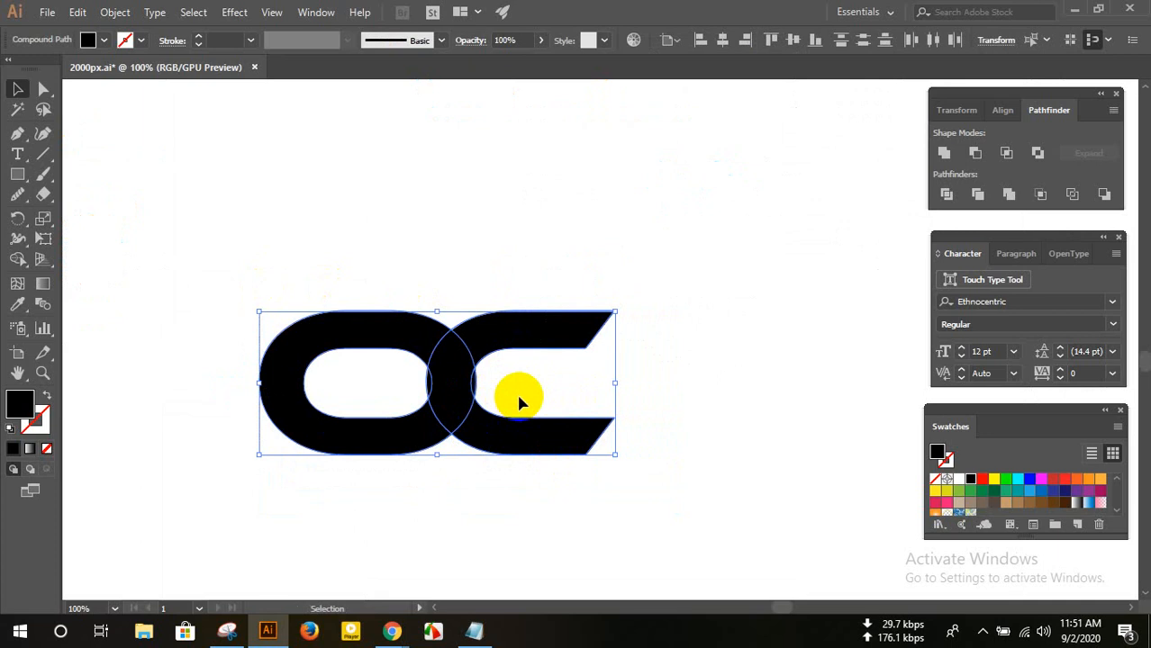
pyautogui.click(946, 194)
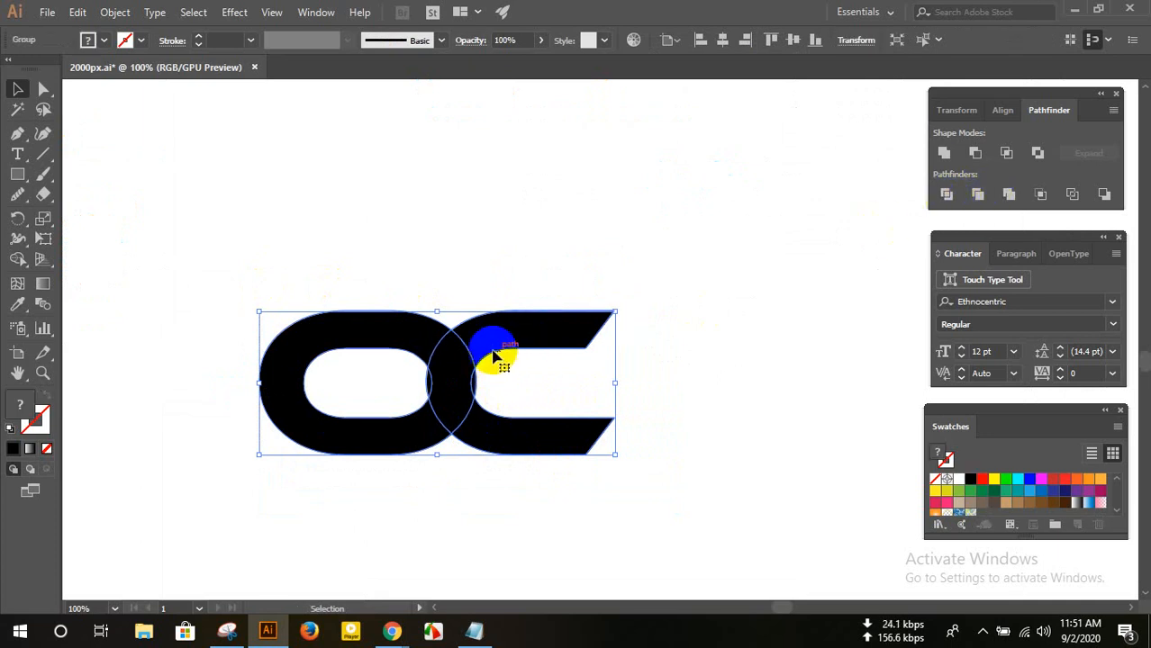
pyautogui.rightClick(471, 362)
pyautogui.click(501, 474)
pyautogui.click(475, 506)
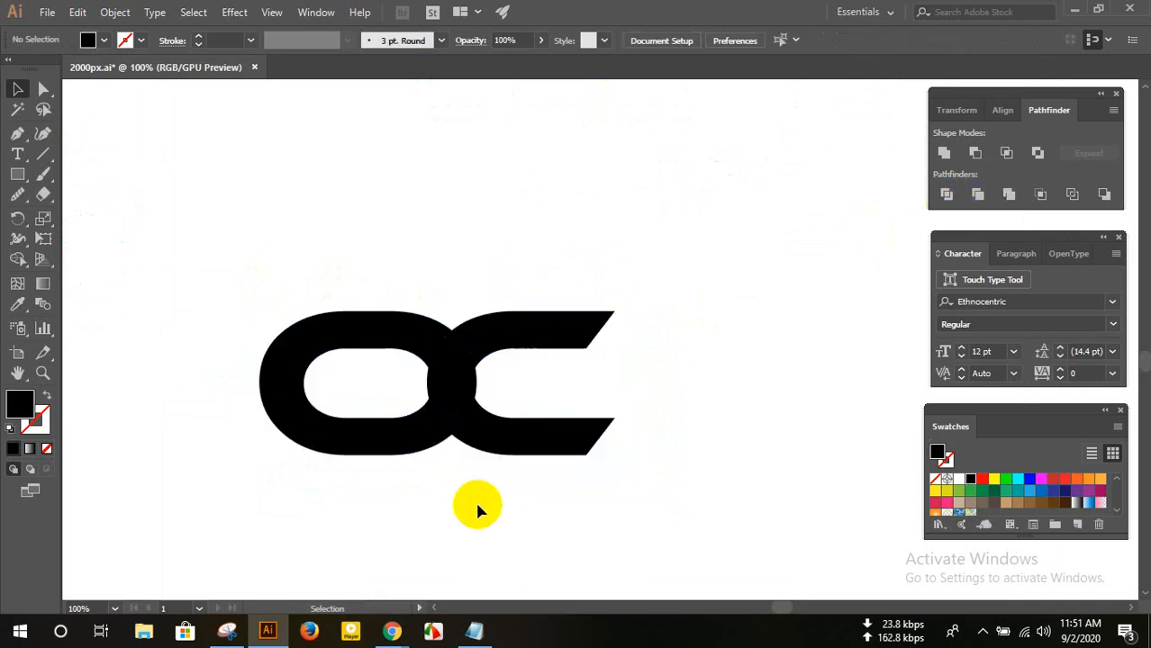
# - Remove the thin slivers of the overlap that protrude into the inner openings of the O and C
pyautogui.click(478, 389)
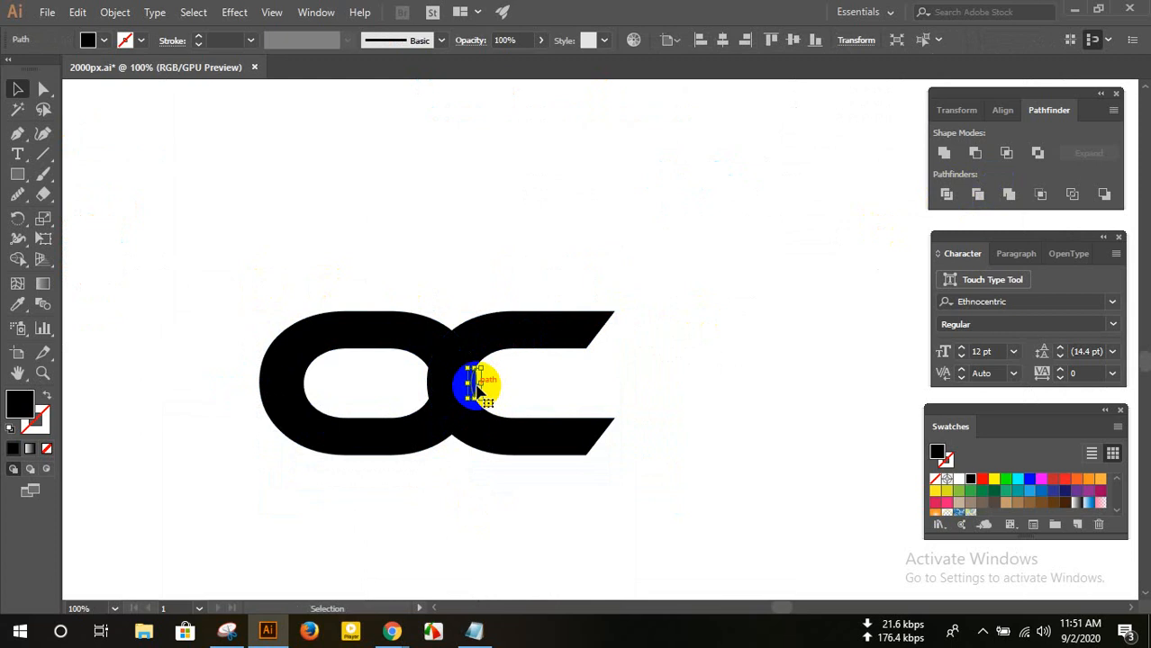
pyautogui.moveTo(478, 389); pyautogui.dragTo(442, 385)
pyautogui.click(372, 374)
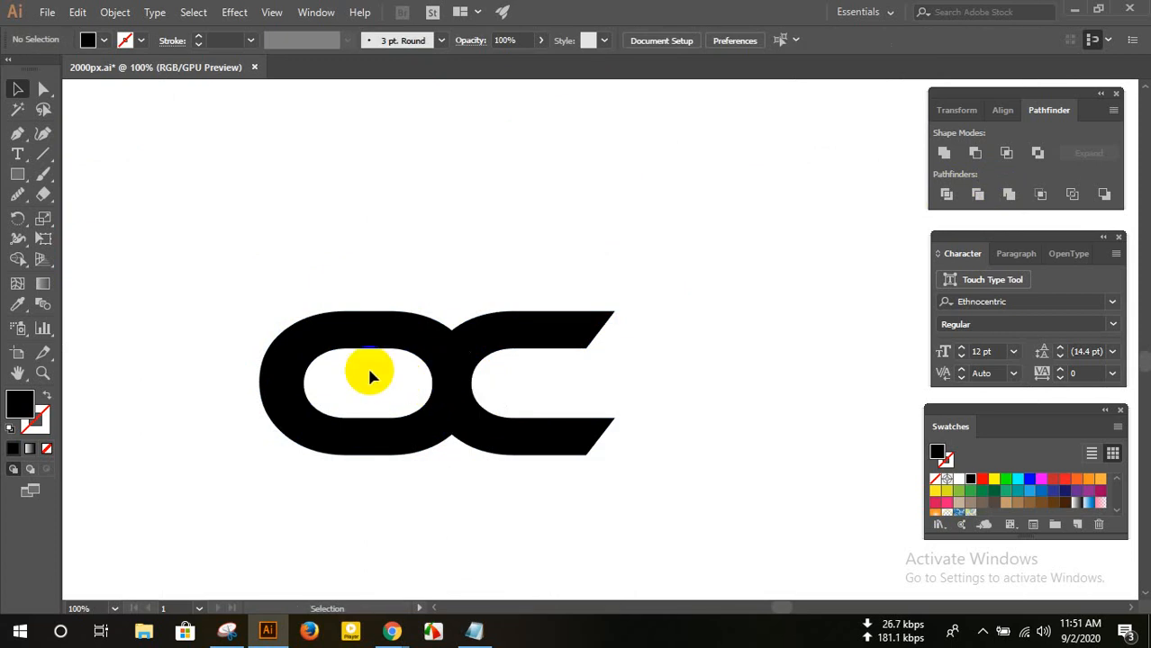
# - Give the central overlap piece between O and C a 33 pt stroke and expand it into shapes
pyautogui.click(442, 386)
pyautogui.click(233, 41)
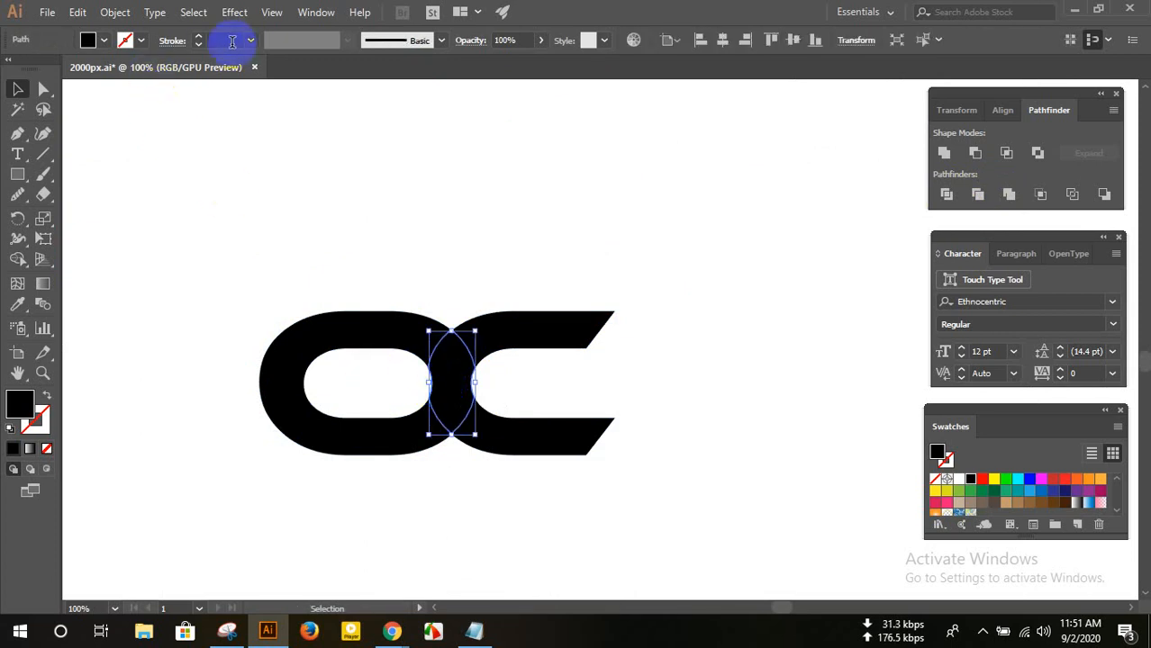
pyautogui.write('0.5')
pyautogui.press('Return')
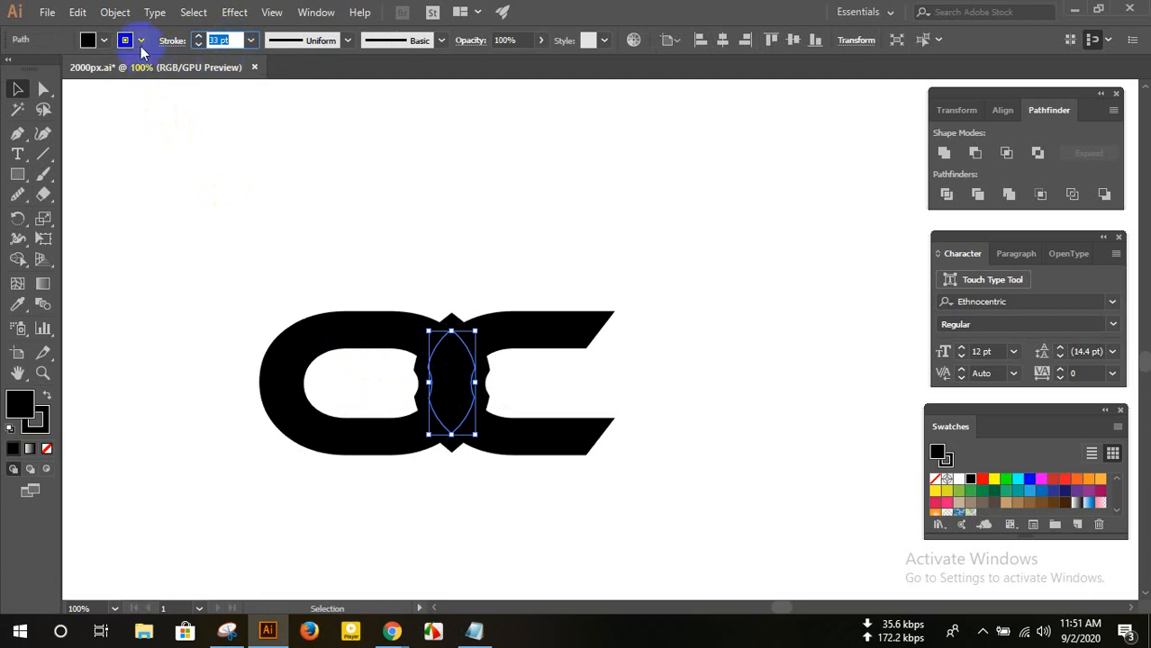
pyautogui.click(124, 14)
pyautogui.click(192, 168)
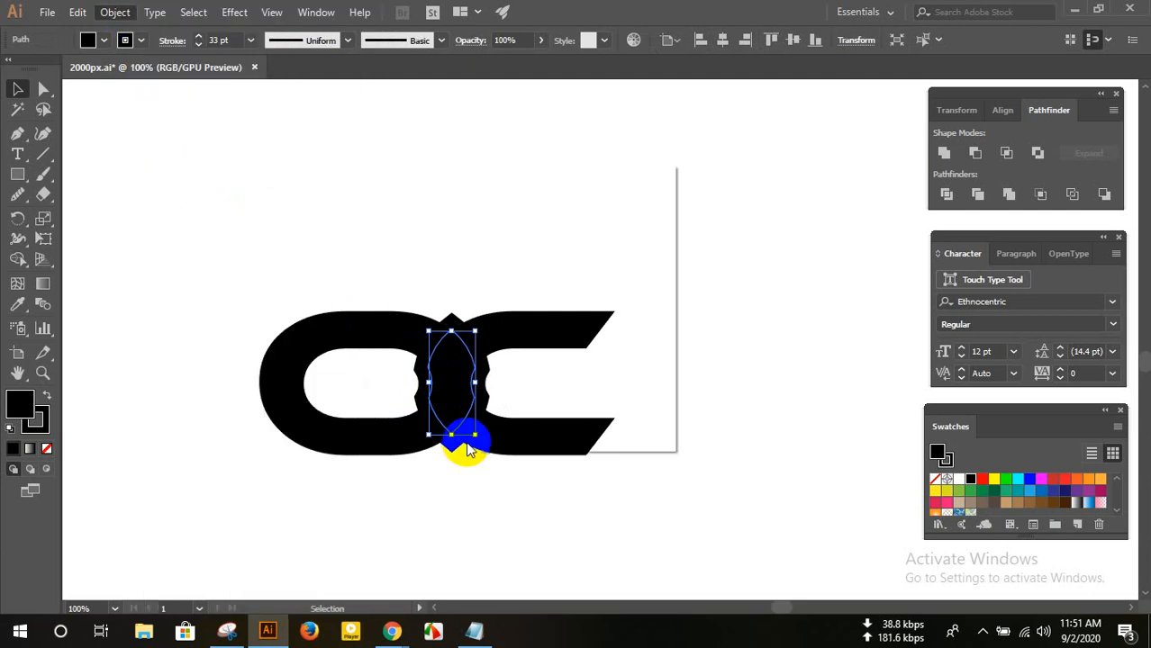
pyautogui.click(515, 416)
# - Divide all OC shapes with Pathfinder and use Shape Builder to cut gaps at the overlap's upper-left and lower-right edges
pyautogui.moveTo(367, 264); pyautogui.dragTo(517, 447)
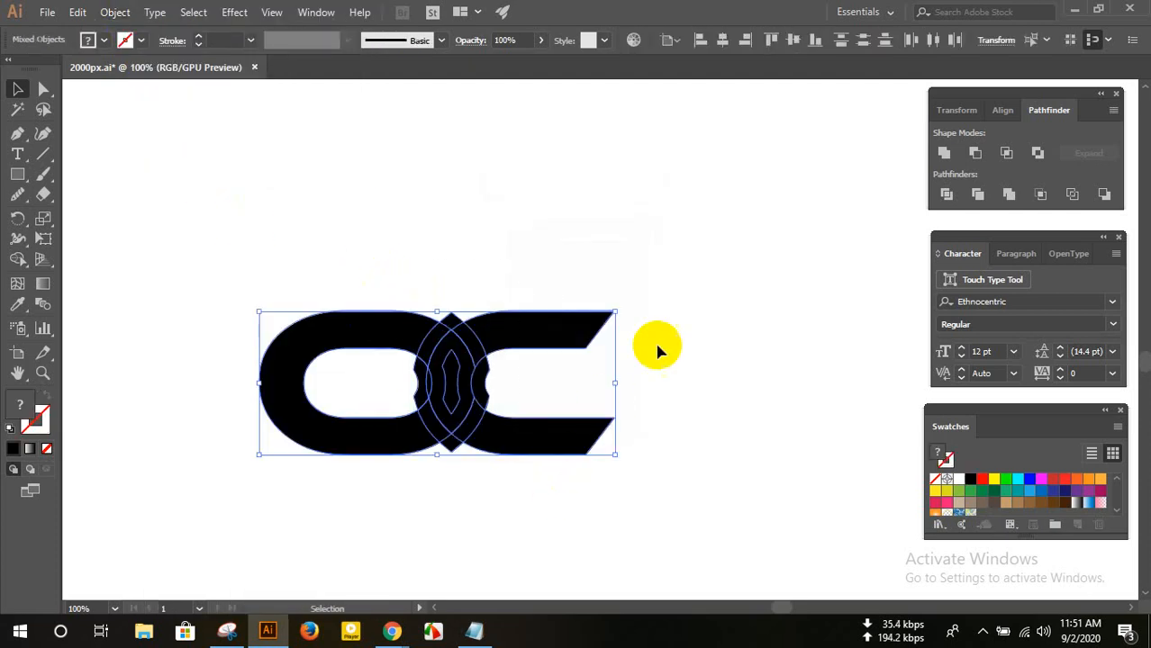
pyautogui.click(945, 196)
pyautogui.moveTo(49, 264); pyautogui.dragTo(90, 259)
pyautogui.moveTo(419, 322)
pyautogui.mouseDown()
pyautogui.moveTo(457, 310)
pyautogui.moveTo(428, 342)
pyautogui.moveTo(423, 380)
pyautogui.moveTo(472, 380)
pyautogui.moveTo(374, 390)
pyautogui.moveTo(416, 429)
pyautogui.moveTo(447, 435)
pyautogui.moveTo(442, 459)
pyautogui.moveTo(483, 397)
pyautogui.mouseUp()
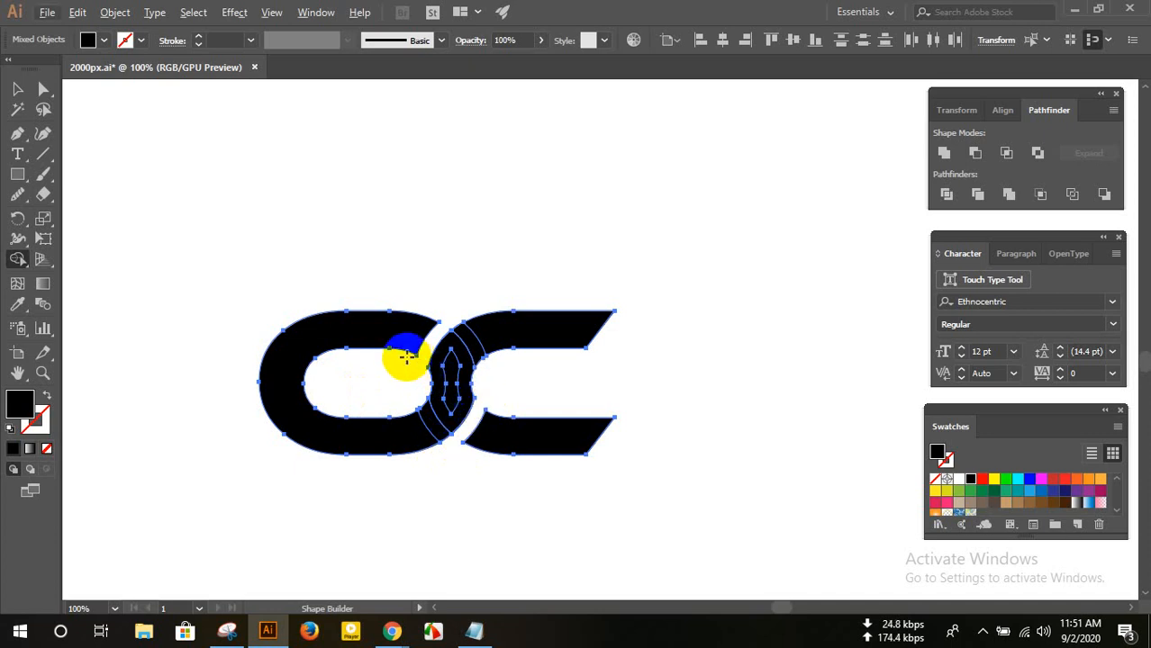
# - Merge the remaining overlap slices with Shape Builder into one continuous band linking the O to the C's upper arm
pyautogui.moveTo(499, 336)
pyautogui.mouseDown()
pyautogui.moveTo(452, 356)
pyautogui.moveTo(442, 400)
pyautogui.moveTo(406, 431)
pyautogui.moveTo(229, 347)
pyautogui.mouseUp()
pyautogui.click(17, 90)
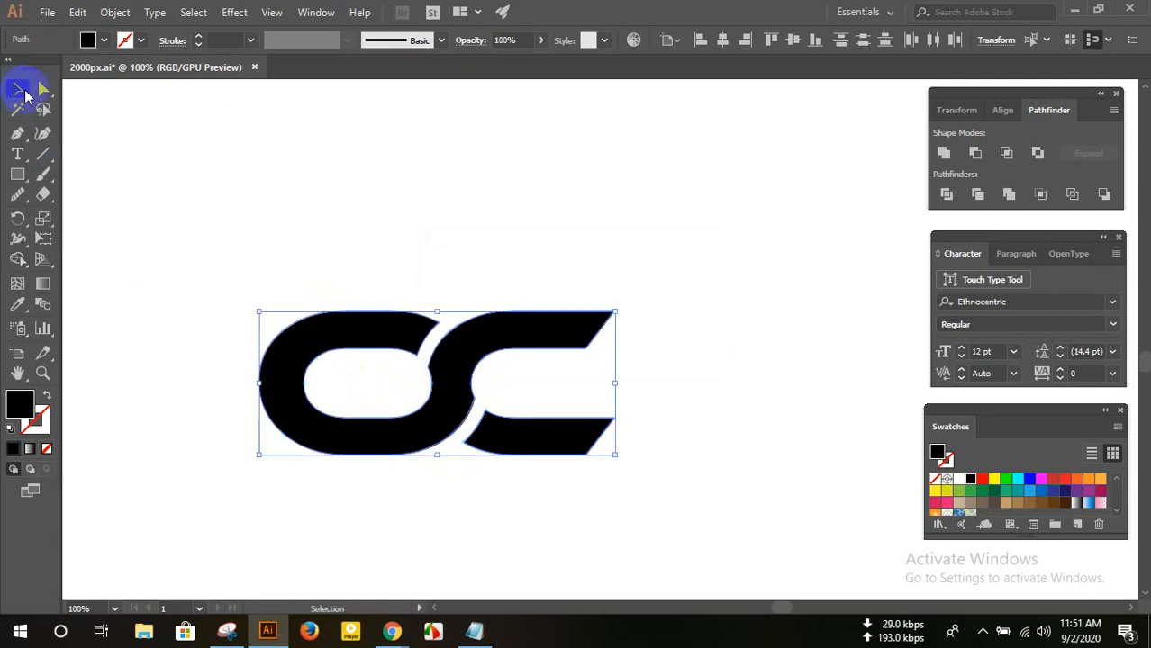
pyautogui.click(257, 201)
# - Move the OC artwork slightly upward and enlarge it to nearly twice its size
pyautogui.moveTo(456, 310); pyautogui.dragTo(456, 290)
pyautogui.click(488, 311)
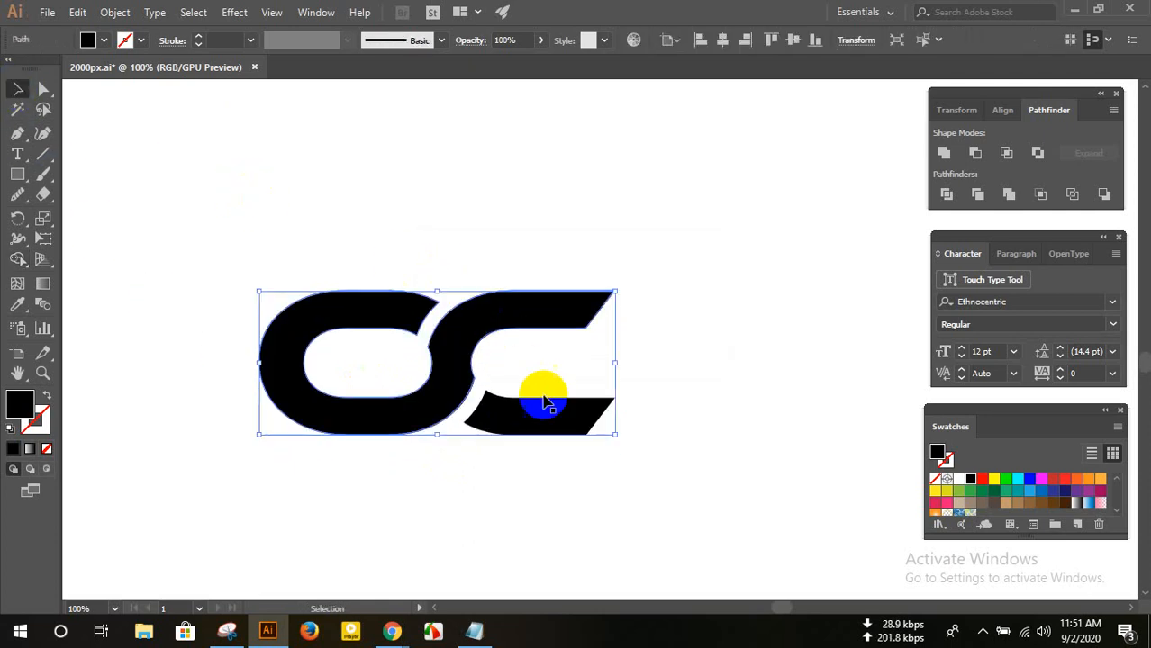
pyautogui.click(413, 252)
pyautogui.moveTo(364, 260); pyautogui.dragTo(761, 498)
pyautogui.click(635, 528)
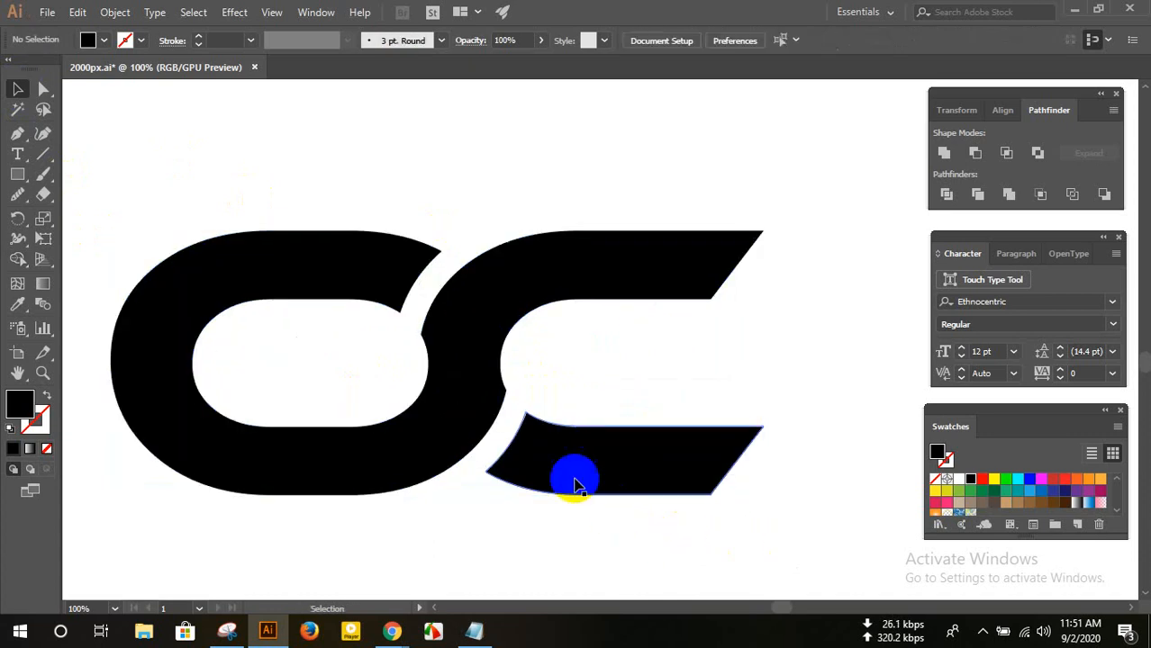
# - Round the sharp corners on both sides of the central band beside the gaps, using a radius of about 87 px for the lower-right one
pyautogui.scroll(2, 538, 405)
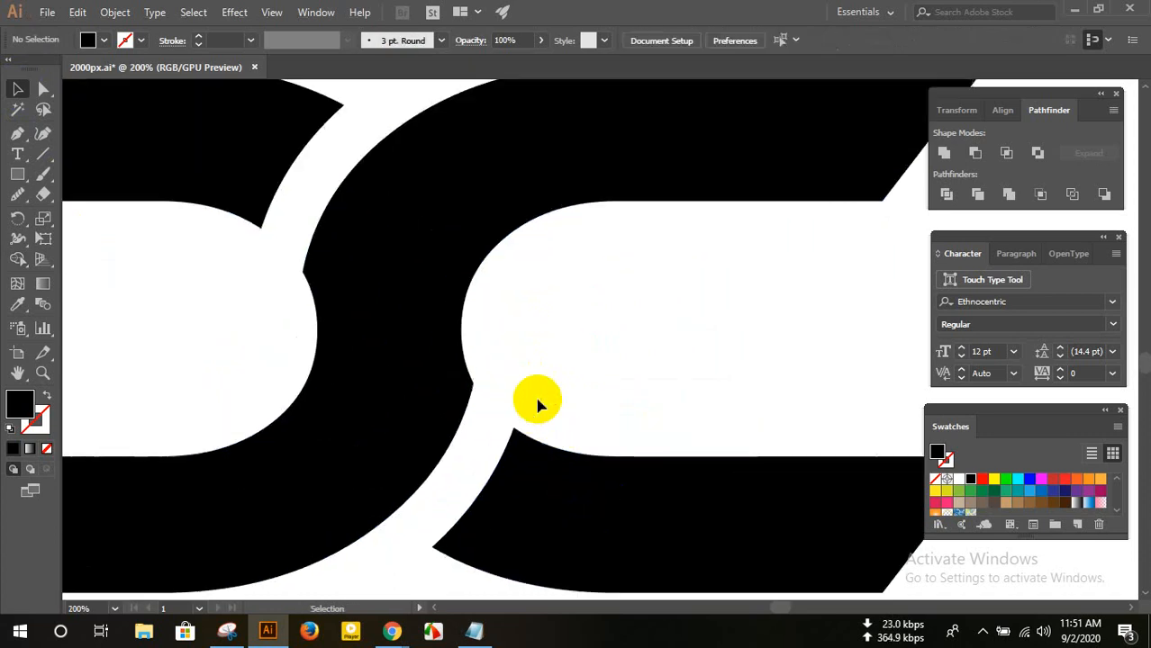
pyautogui.click(44, 90)
pyautogui.moveTo(274, 259); pyautogui.dragTo(341, 322)
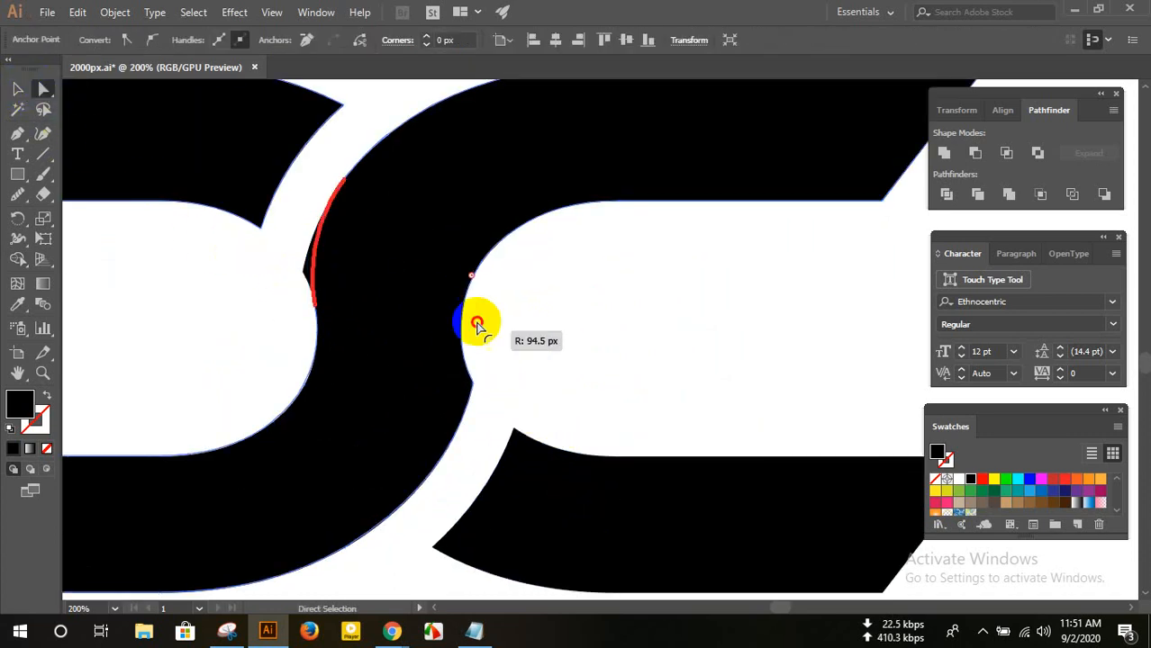
pyautogui.click(568, 374)
pyautogui.click(453, 383)
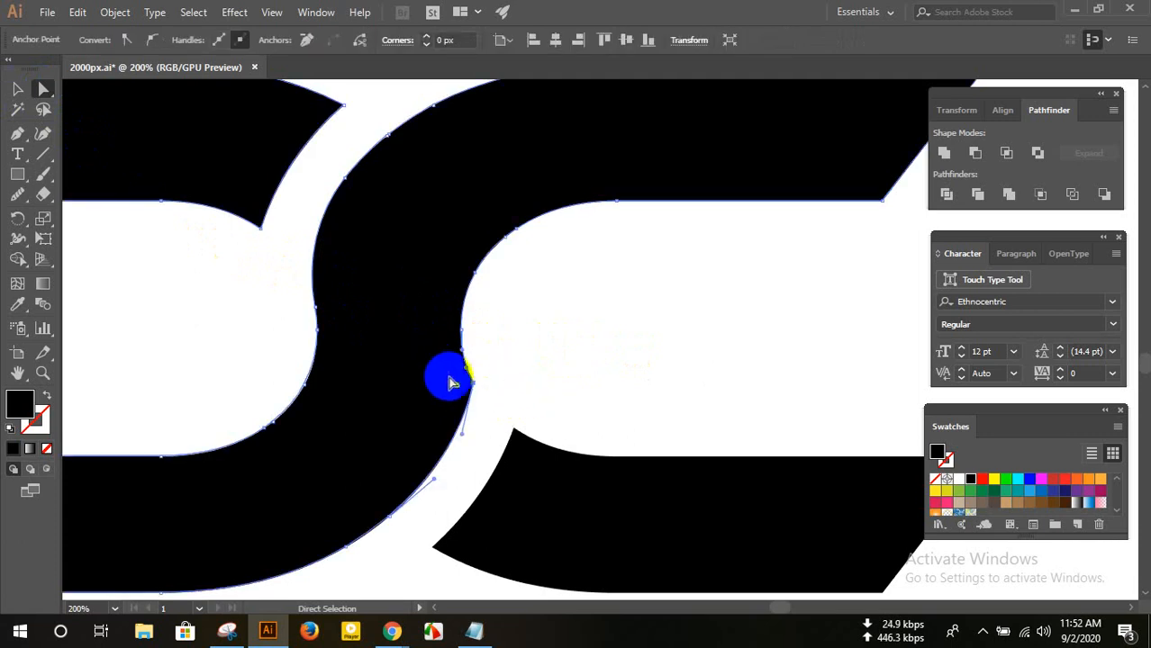
pyautogui.click(456, 389)
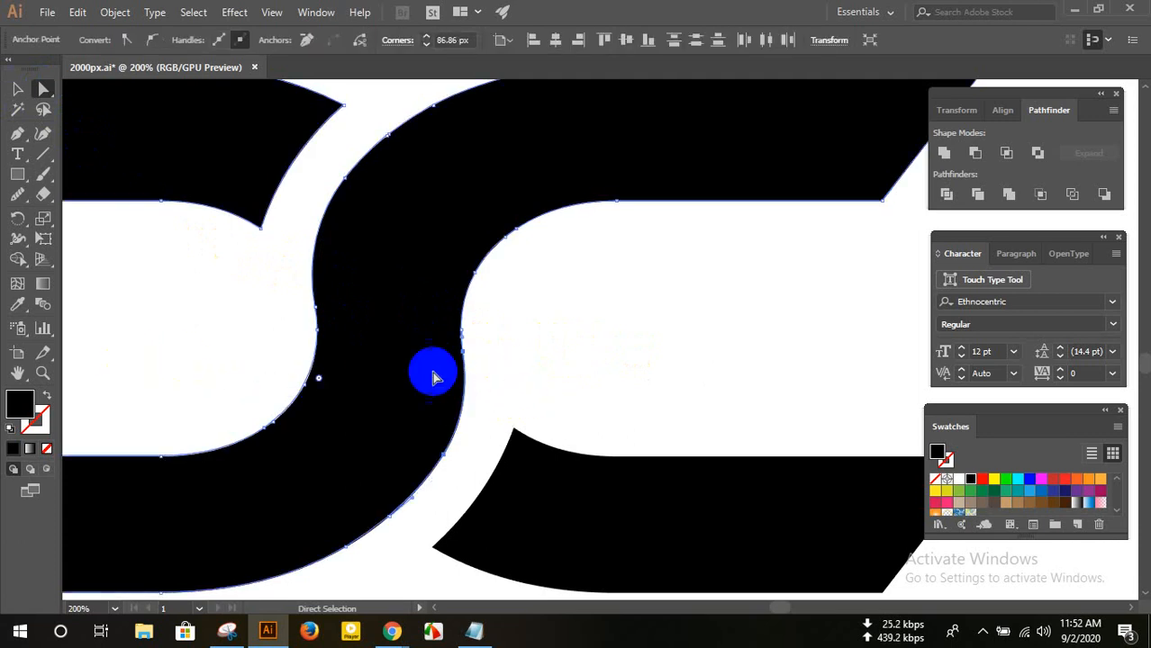
pyautogui.click(470, 325)
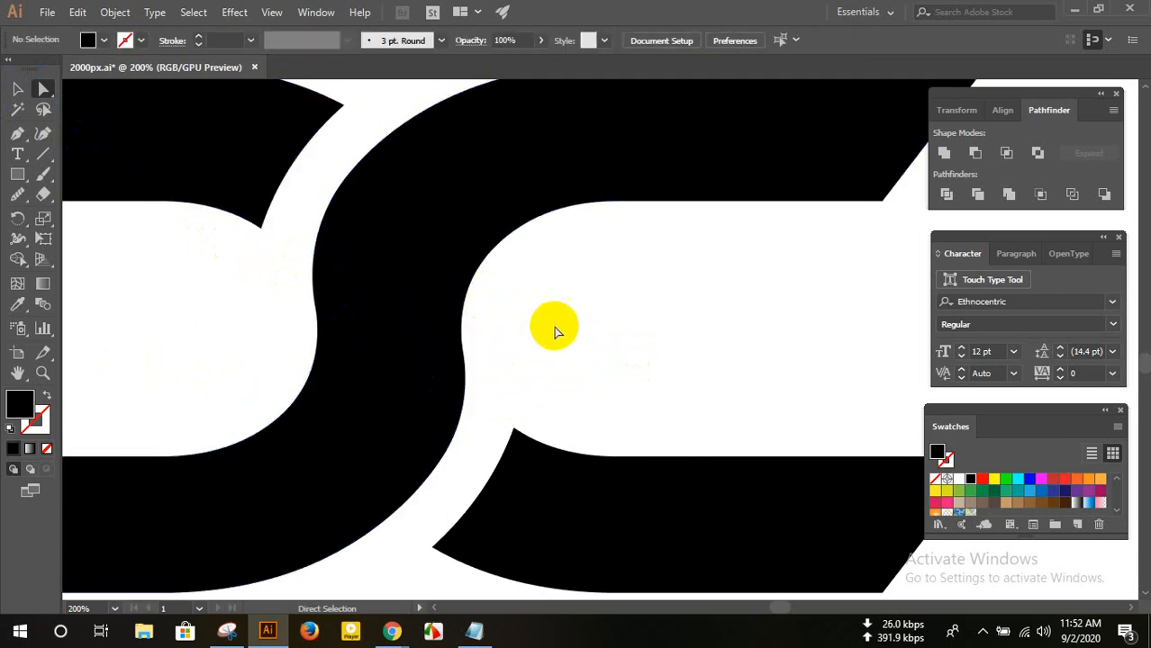
# - Fill the continuous O-and-C band with the teal swatch
pyautogui.scroll(-2, 556, 331)
pyautogui.click(469, 283)
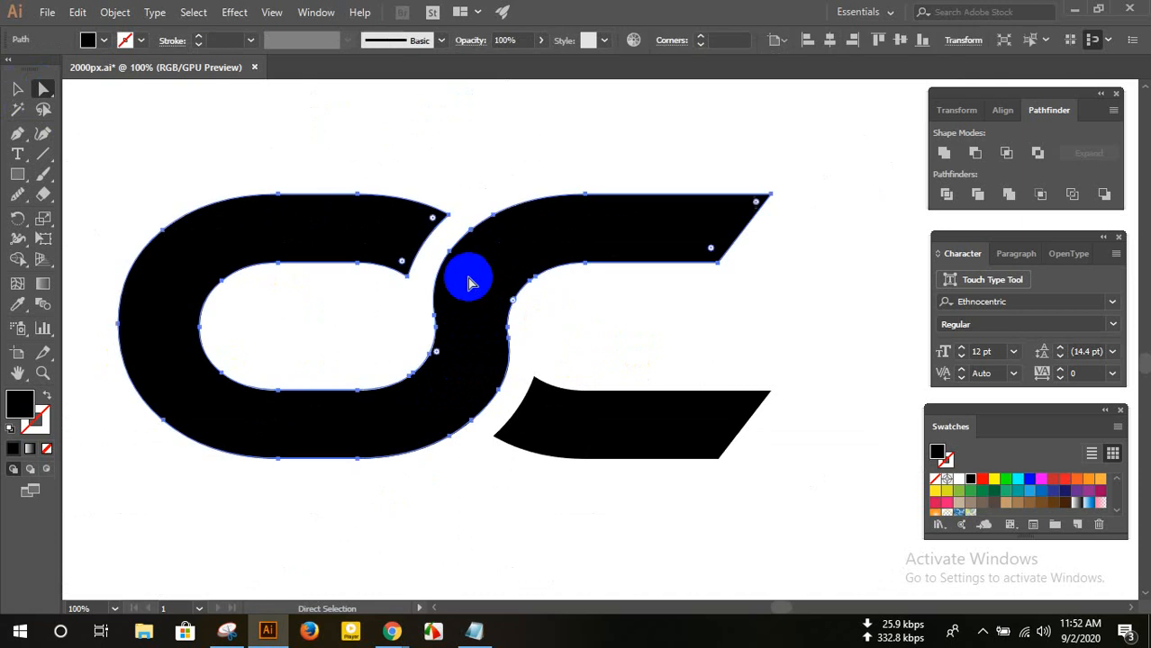
pyautogui.click(103, 40)
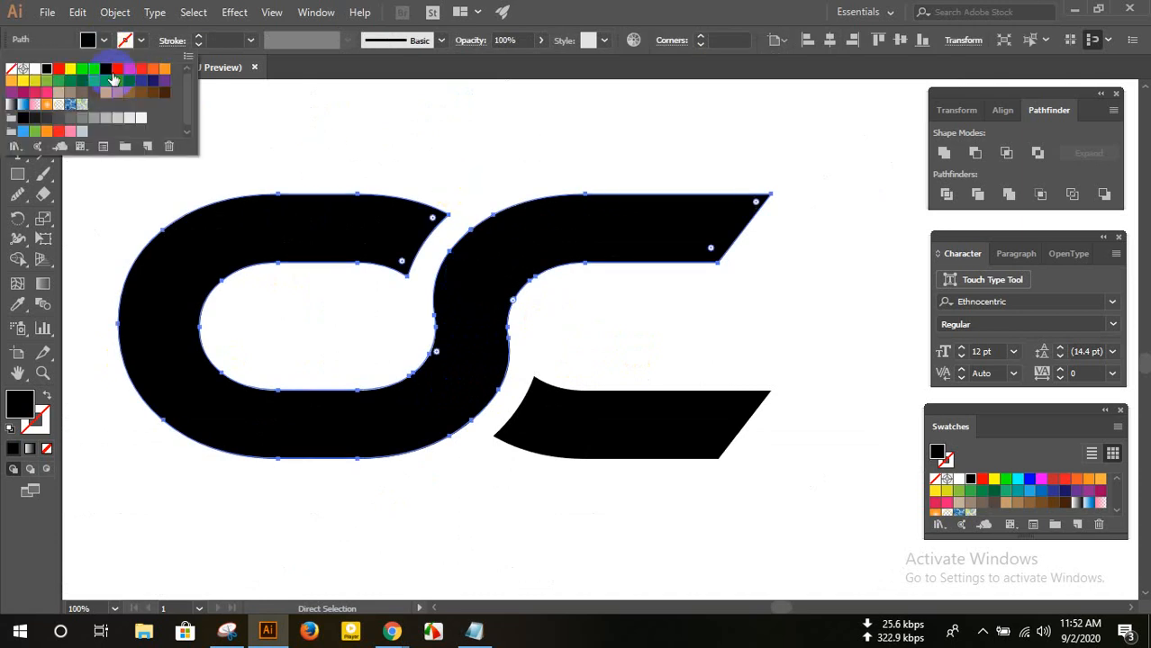
pyautogui.click(106, 82)
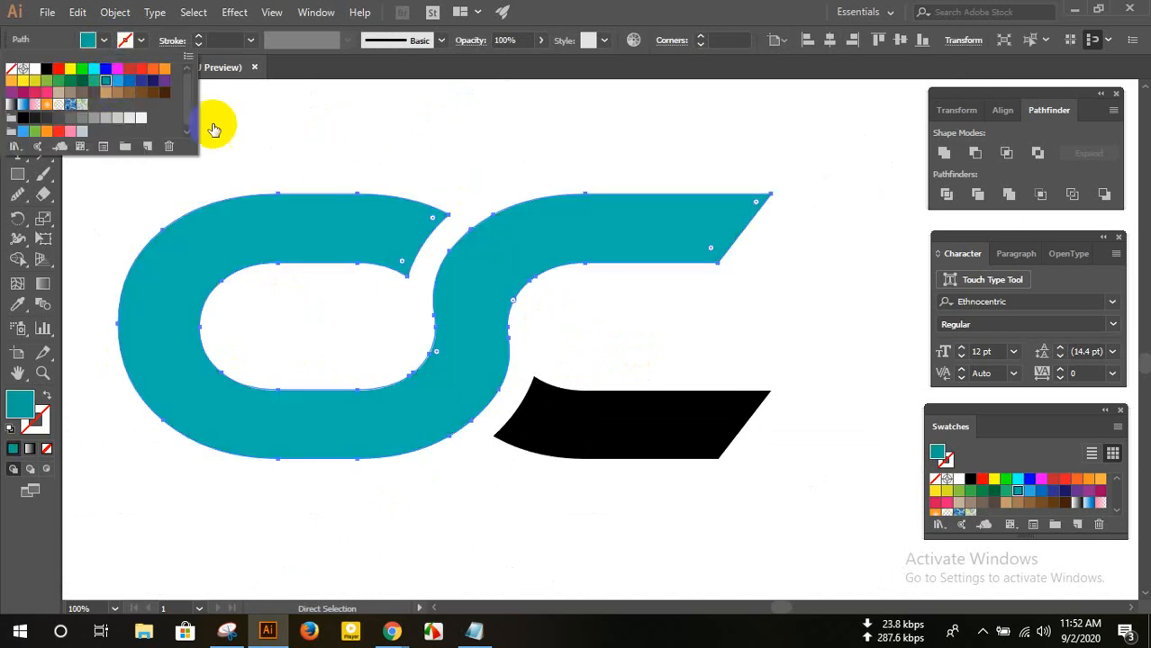
pyautogui.click(274, 141)
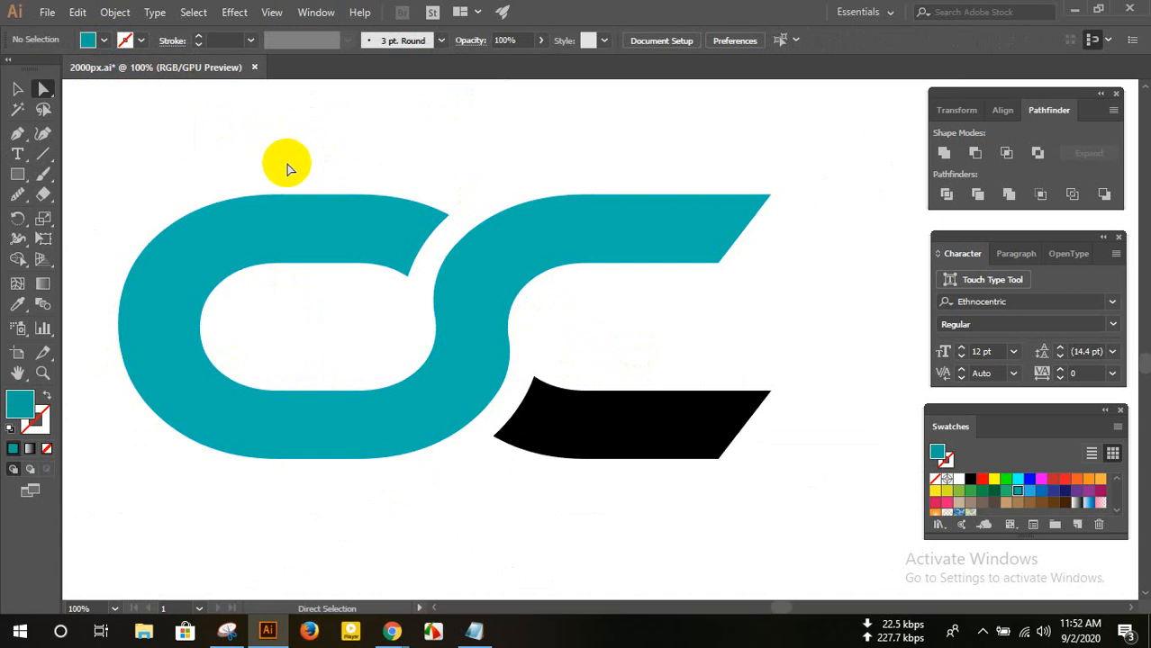
# - Draw an open curved path without fill across the left side of the O with the Pen tool, ending inside its opening
pyautogui.scroll(-2, 287, 166)
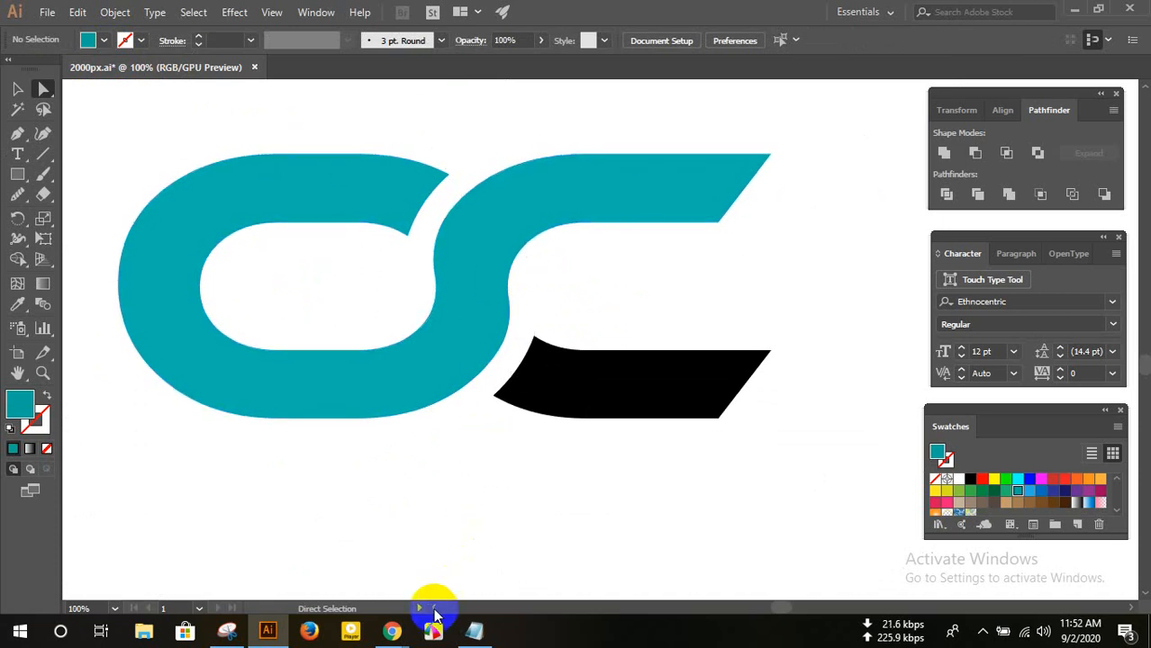
pyautogui.hscroll(-3, 432, 604)
pyautogui.click(757, 392)
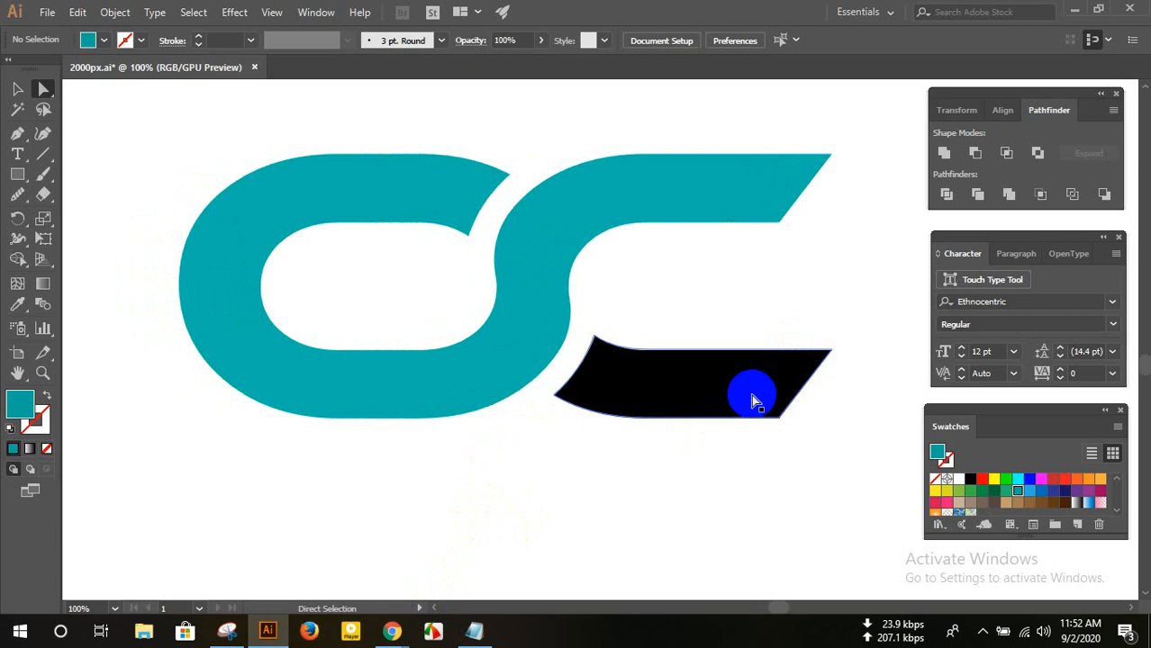
pyautogui.click(17, 133)
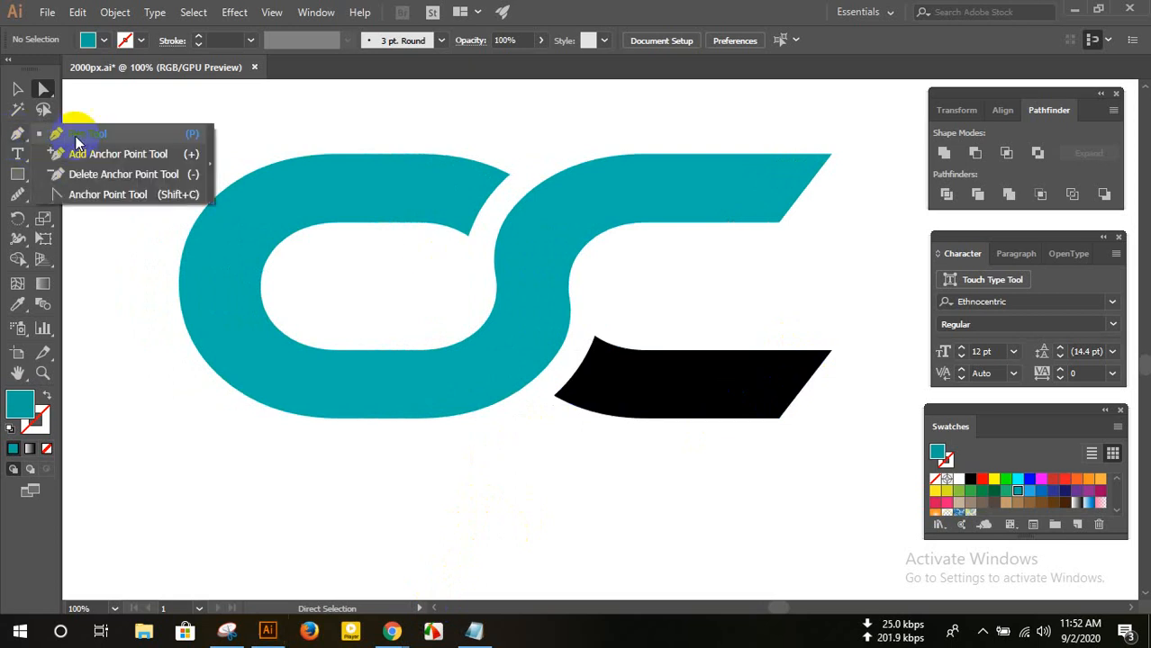
pyautogui.click(130, 277)
pyautogui.moveTo(350, 236); pyautogui.dragTo(451, 240)
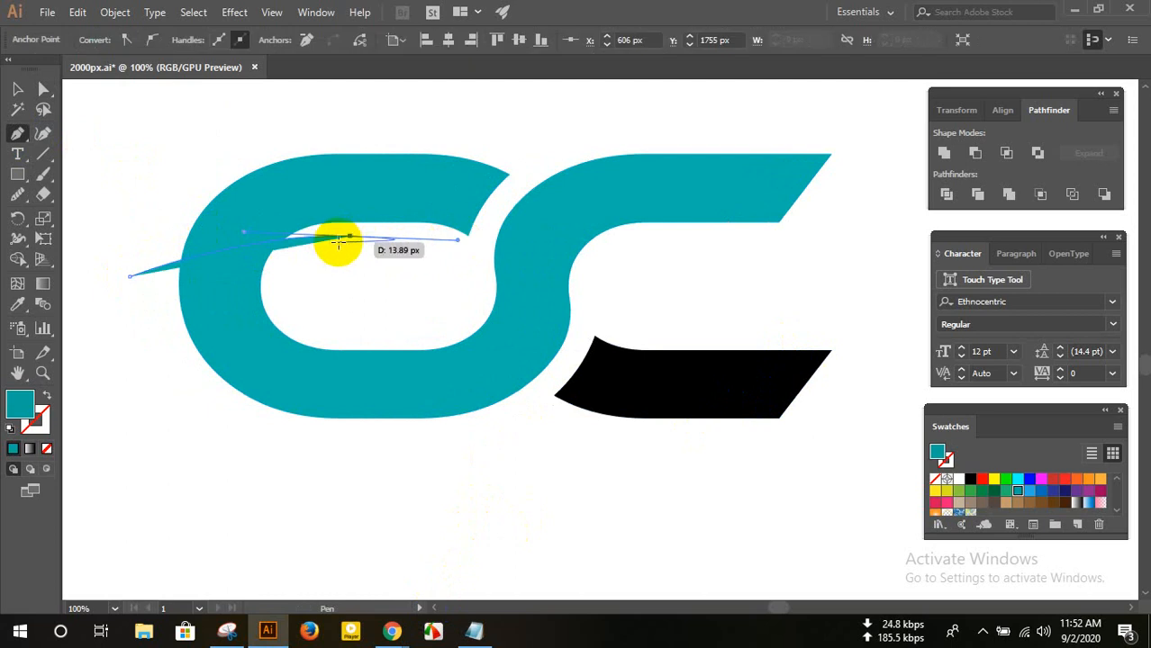
pyautogui.moveTo(351, 238); pyautogui.dragTo(41, 459)
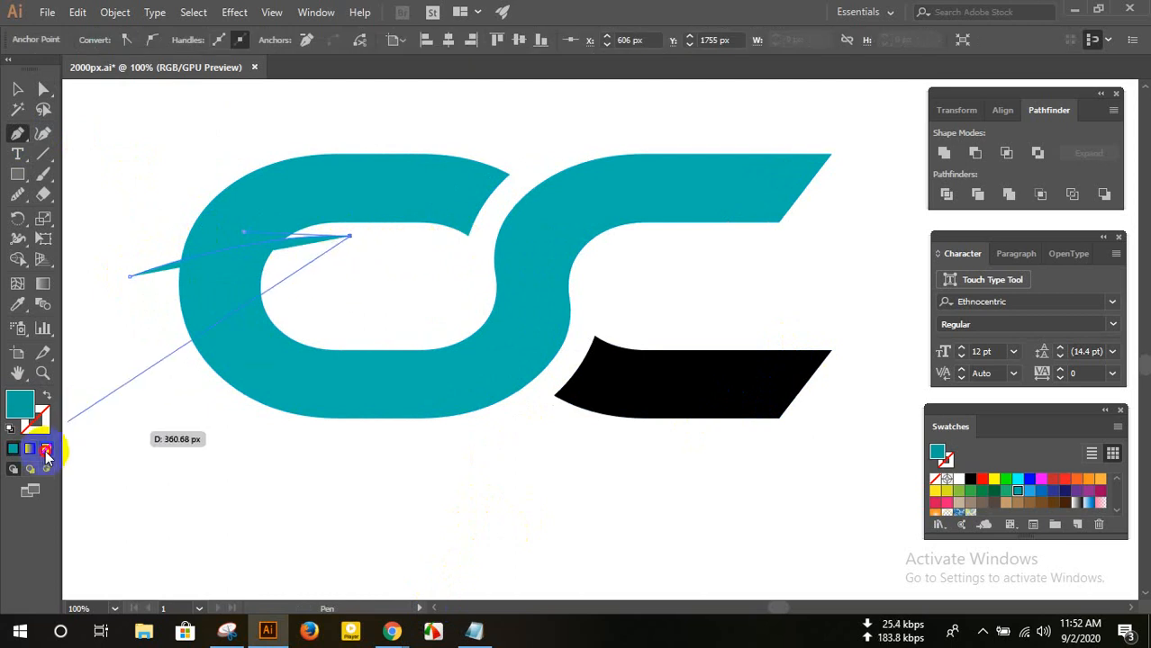
pyautogui.click(47, 450)
pyautogui.click(18, 90)
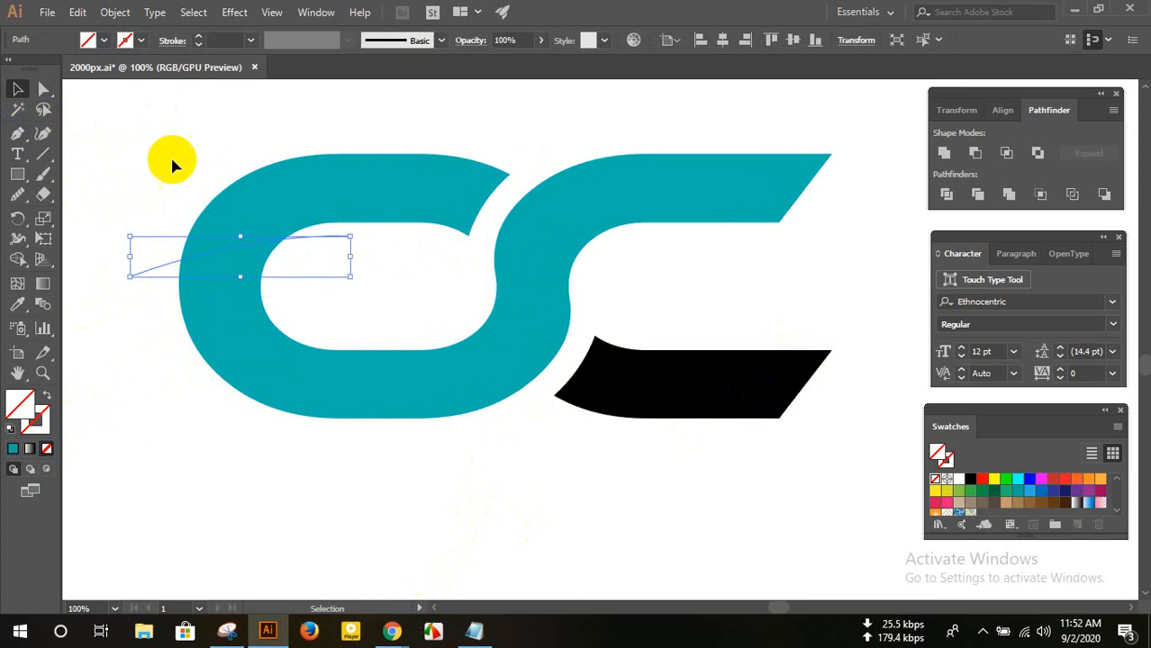
# - Give the curved path a 30 pt stroke and expand it into a filled shape
pyautogui.click(198, 41)
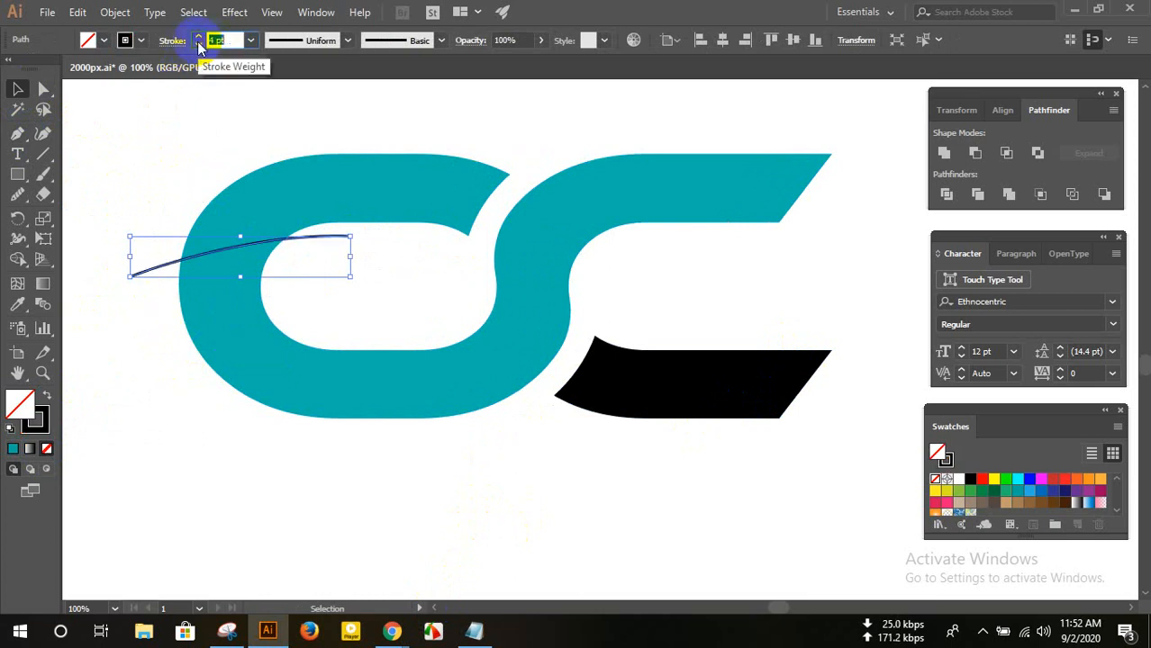
pyautogui.click(198, 40)
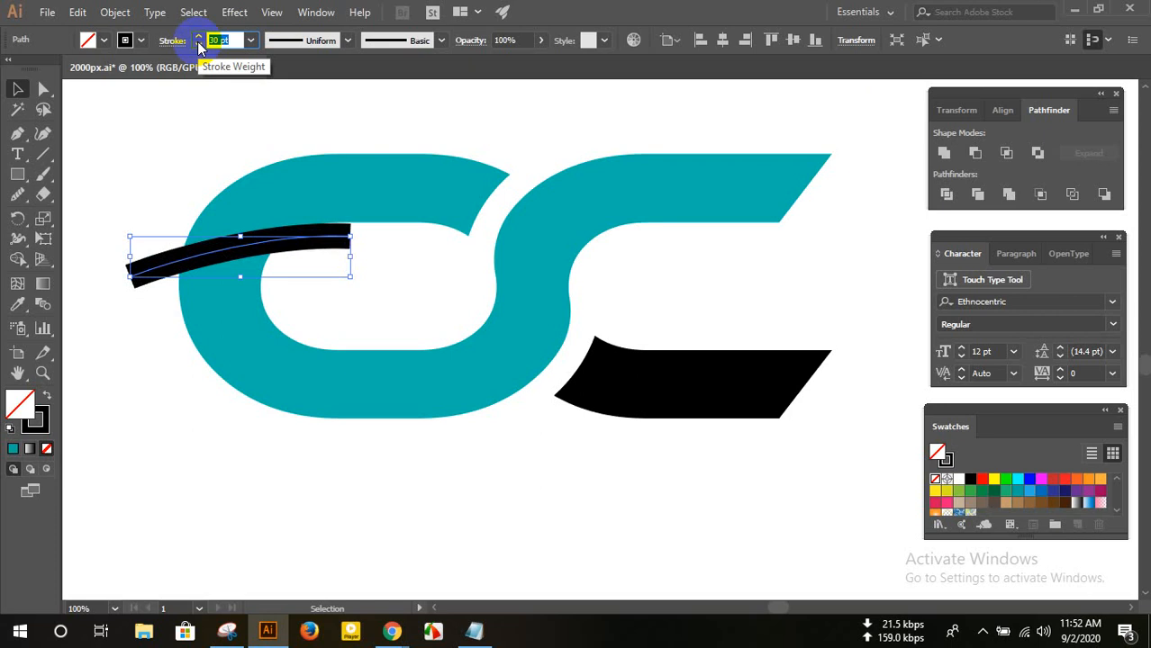
pyautogui.click(114, 12)
pyautogui.click(186, 173)
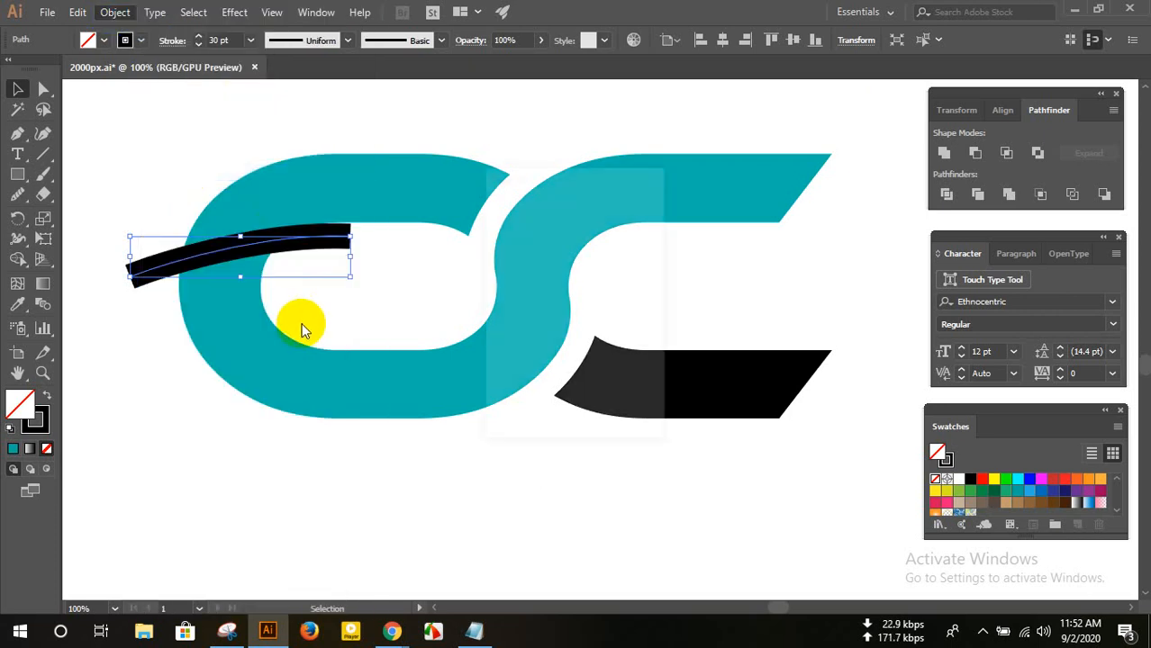
pyautogui.press('Return')
# - Subtract the curved strip from the teal band with Minus Front and ungroup the resulting pieces
pyautogui.moveTo(138, 165); pyautogui.dragTo(286, 258)
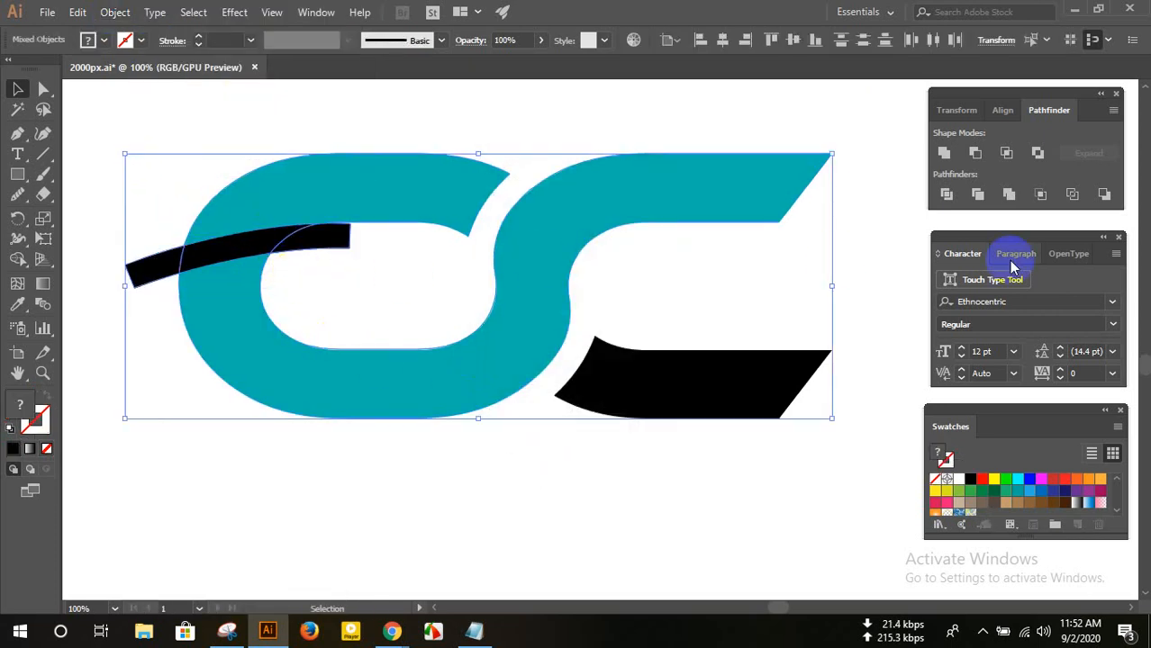
pyautogui.click(975, 153)
pyautogui.rightClick(433, 200)
pyautogui.click(479, 321)
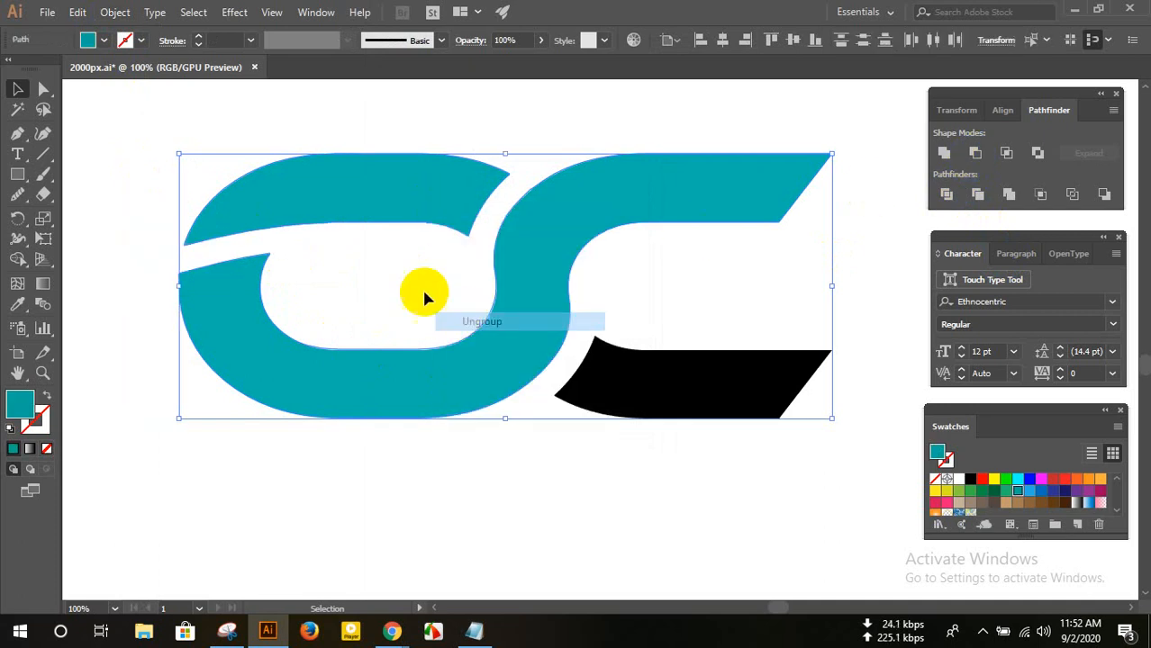
pyautogui.click(422, 293)
# - Fill the O's upper piece and the C's lower arm with the orange swatch
pyautogui.click(421, 211)
pyautogui.keyDown('shift'); pyautogui.click(635, 389); pyautogui.keyUp('shift')
pyautogui.click(367, 268)
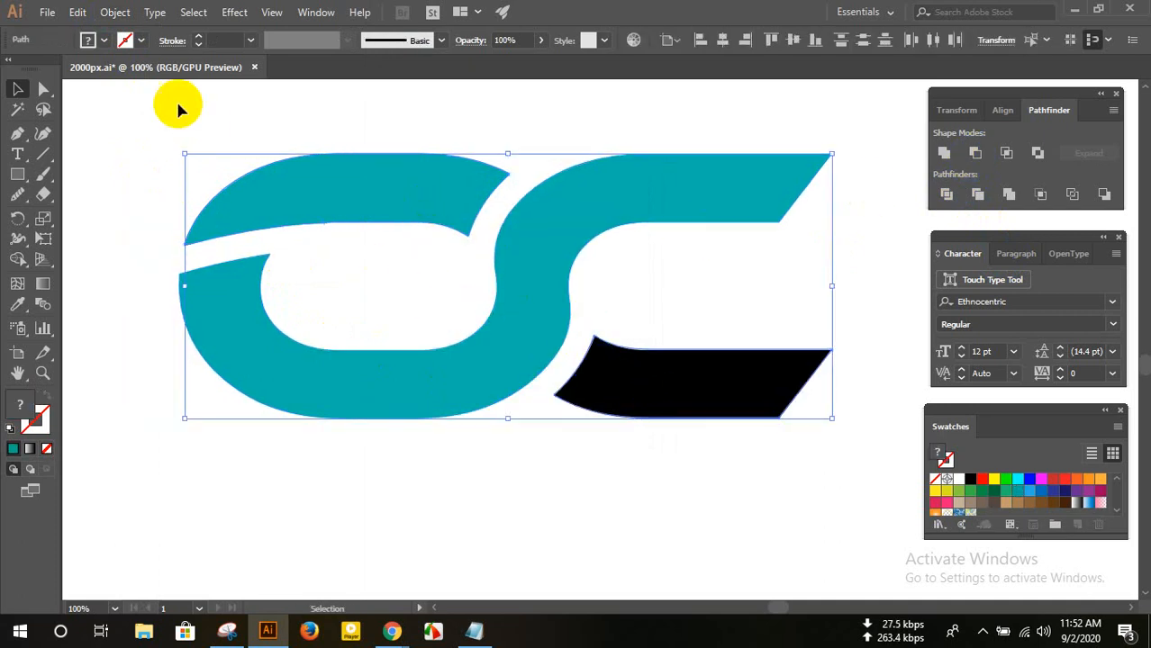
pyautogui.click(94, 45)
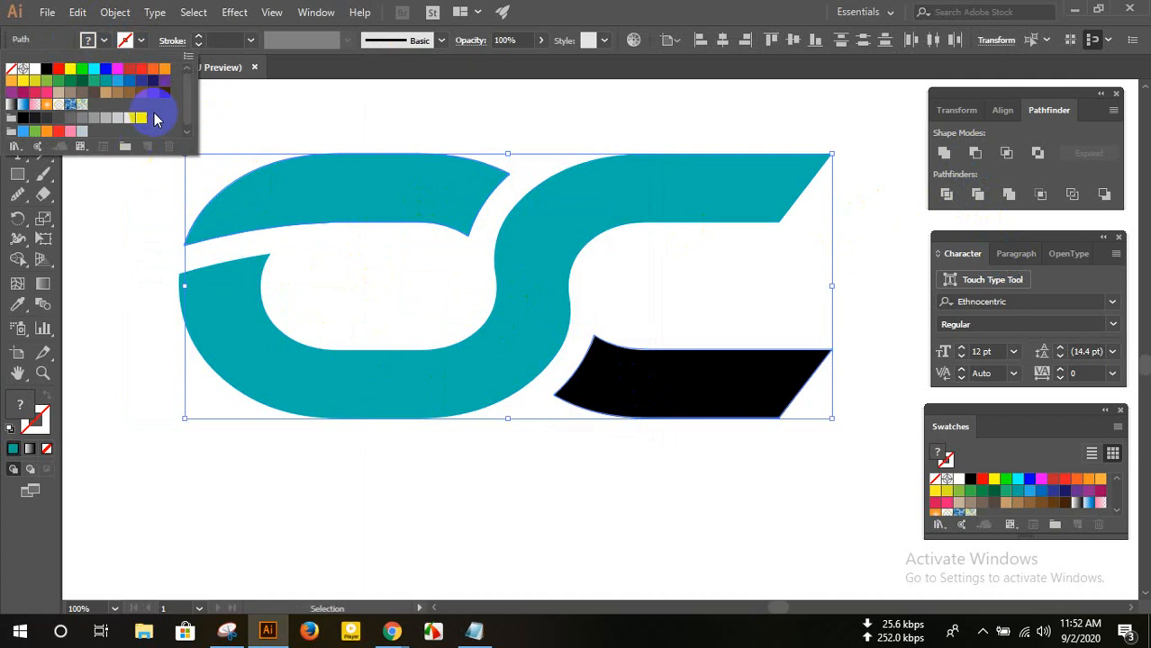
pyautogui.click(163, 68)
pyautogui.click(365, 305)
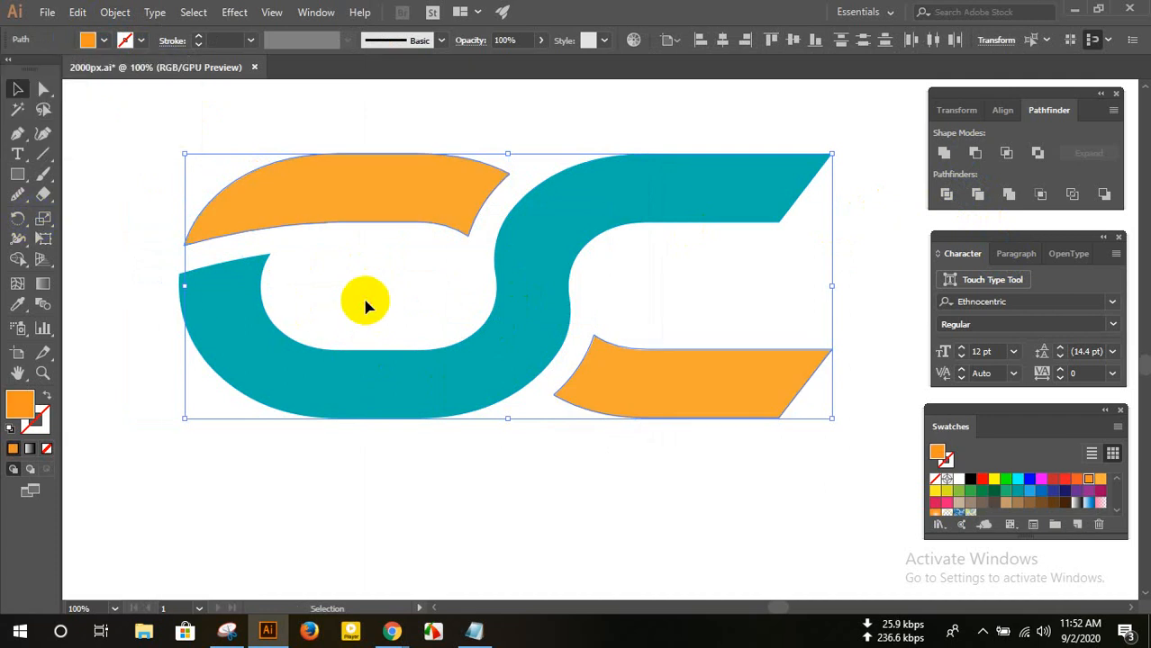
pyautogui.click(365, 304)
# - Examine the two-colour OC monogram and its separate pieces at different magnifications
pyautogui.scroll(1, 364, 305)
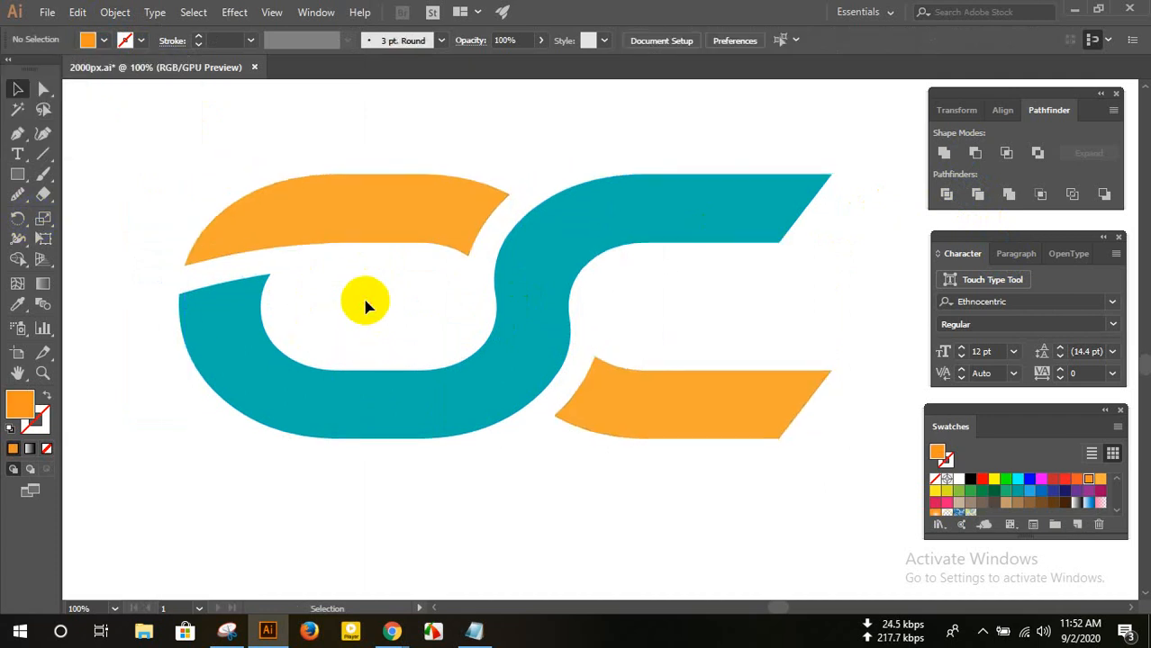
pyautogui.hotkey('ctrl', '-')
pyautogui.hotkey('ctrl', '-')
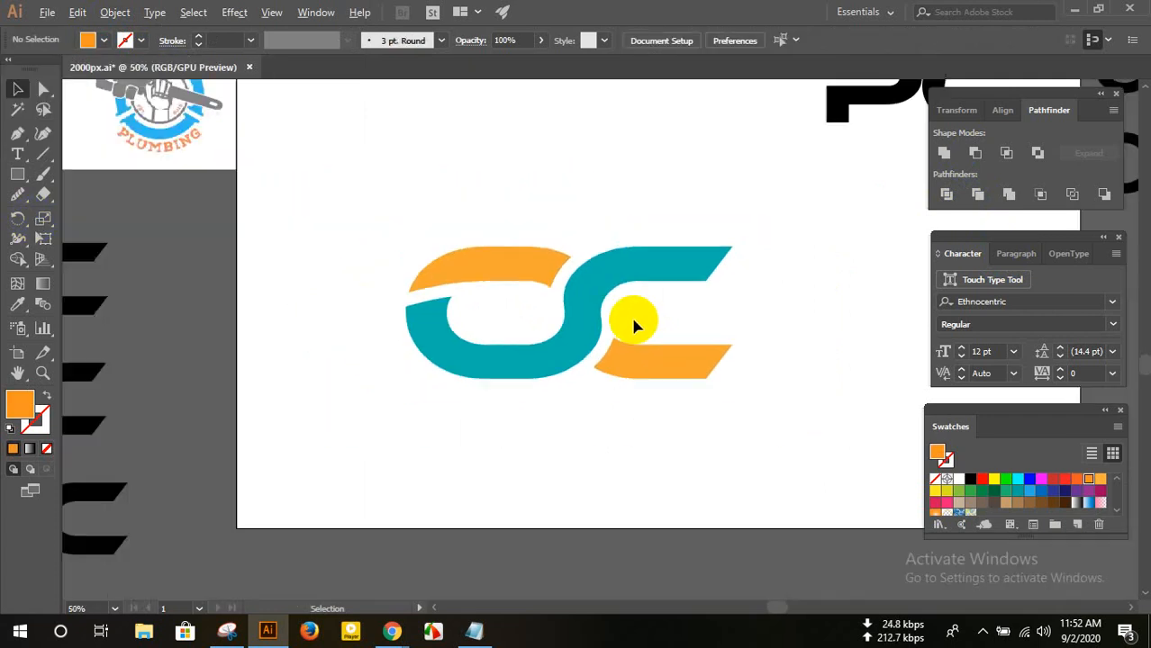
pyautogui.hotkey('ctrl', '+')
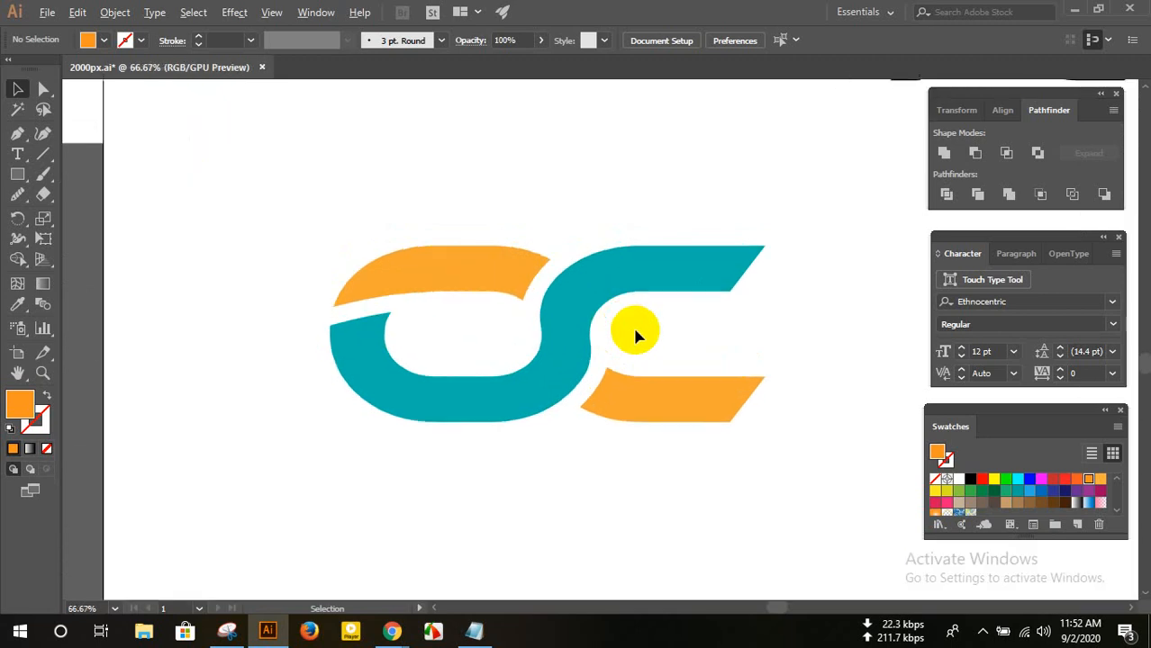
pyautogui.click(670, 415)
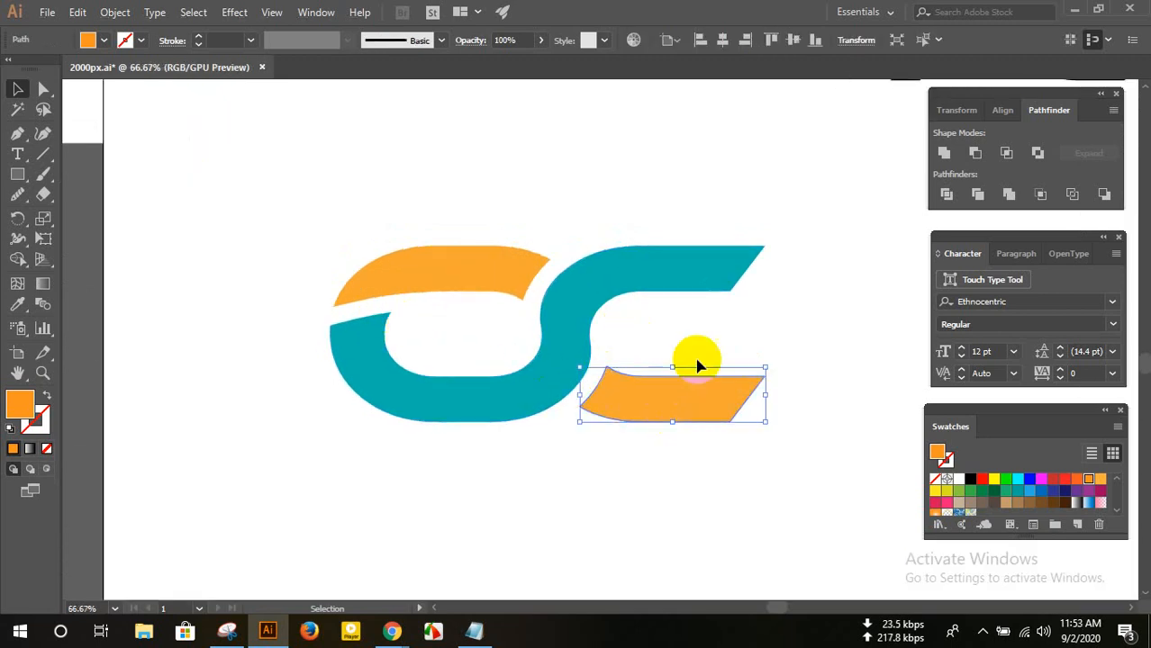
pyautogui.click(598, 326)
pyautogui.click(501, 265)
pyautogui.click(596, 200)
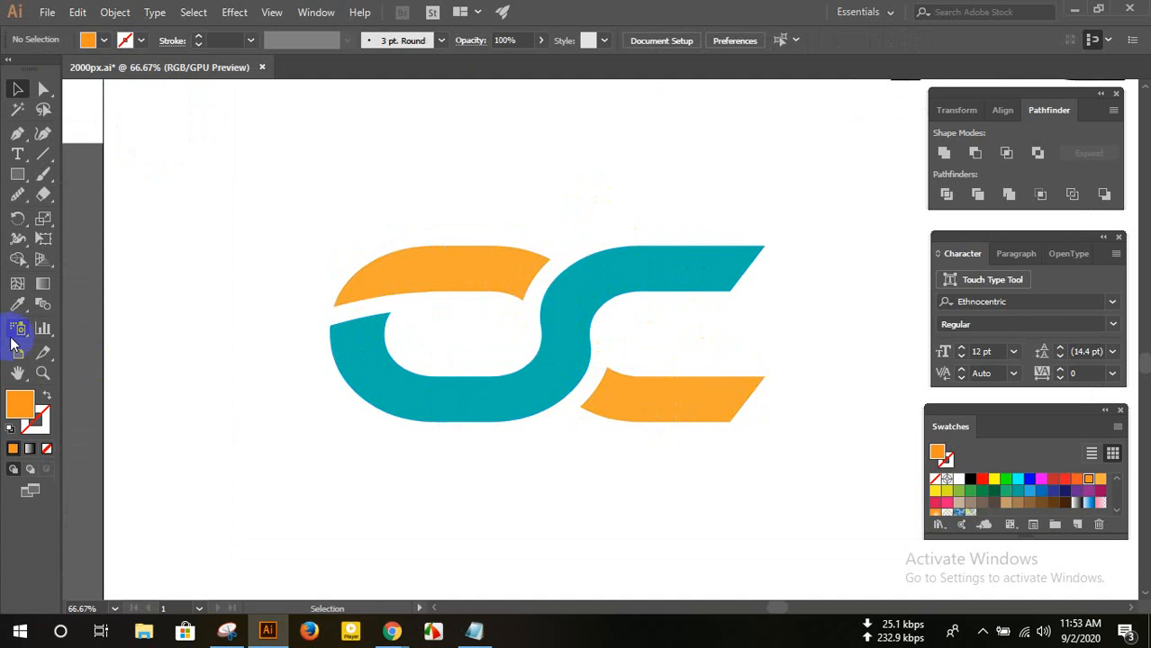
# - Move the whole OC monogram up and to the left, beneath the blue-and-orange CCC logo on the artboard
pyautogui.scroll(-2, 429, 314)
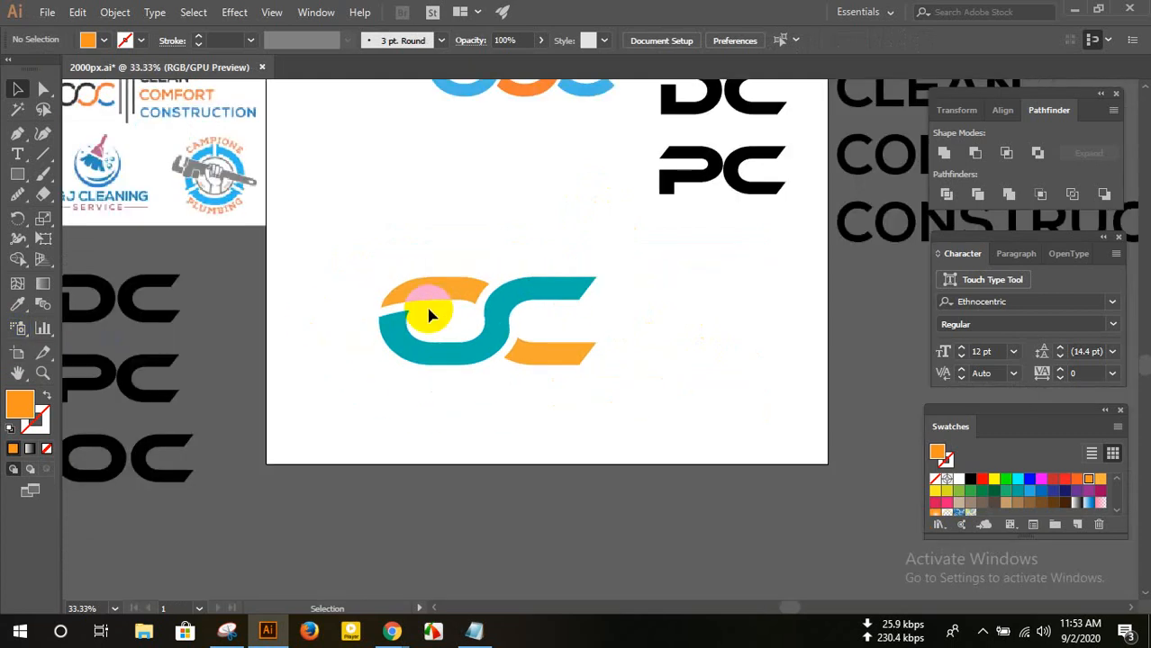
pyautogui.scroll(1, 450, 306)
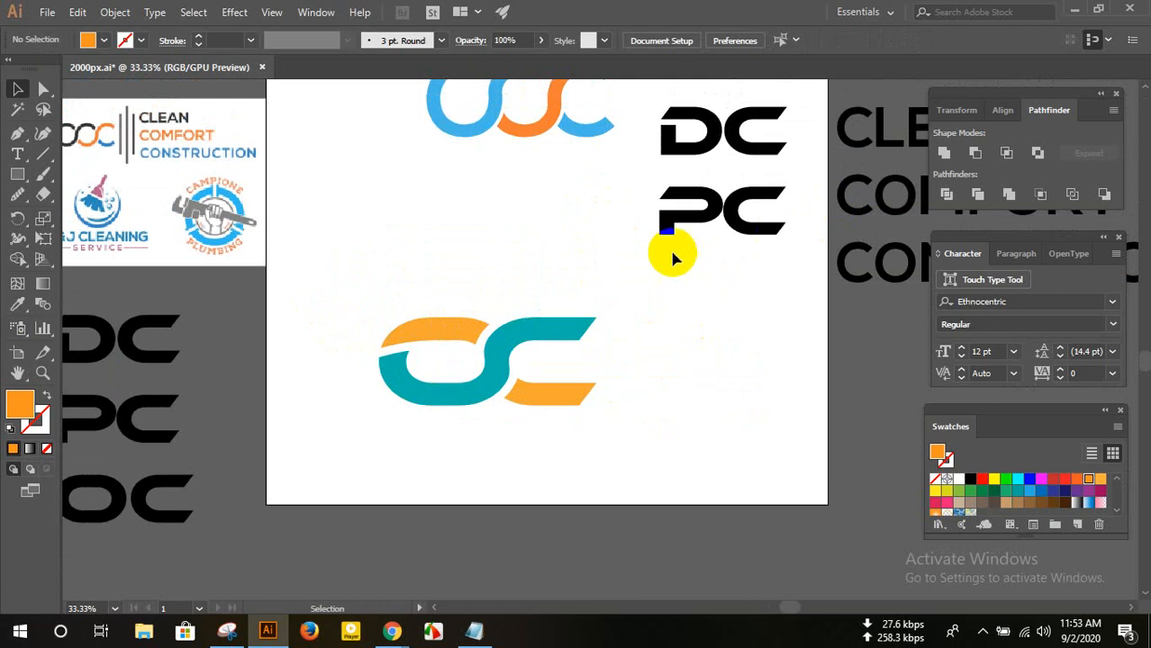
pyautogui.moveTo(411, 303); pyautogui.dragTo(585, 445)
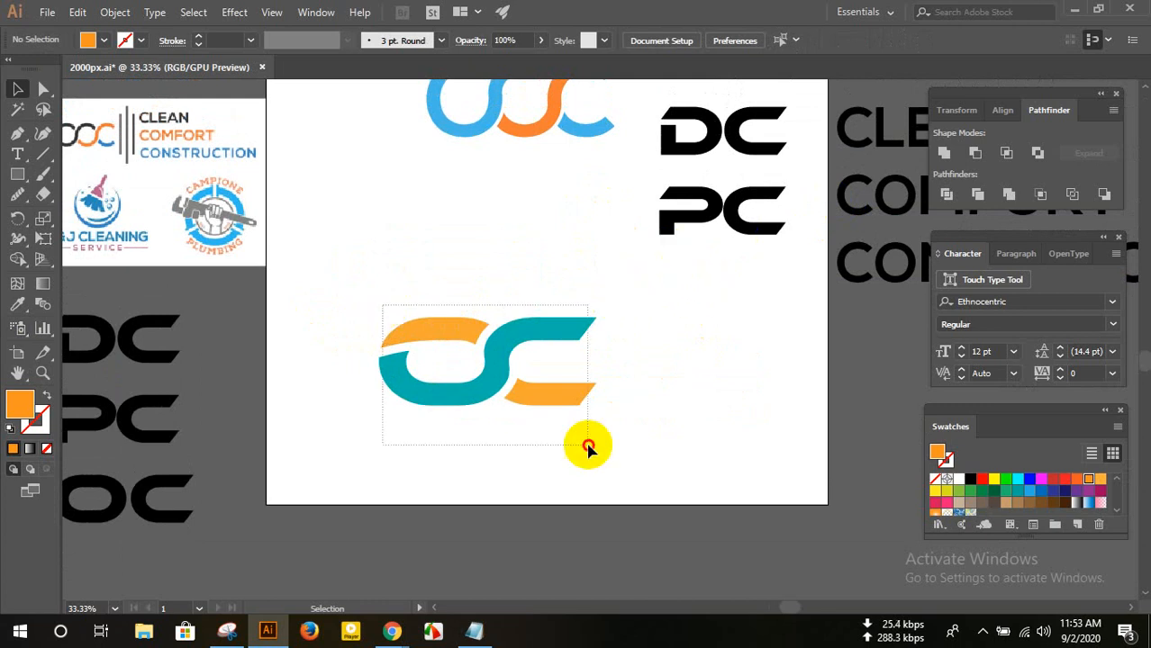
pyautogui.moveTo(550, 405); pyautogui.dragTo(472, 262)
pyautogui.click(488, 322)
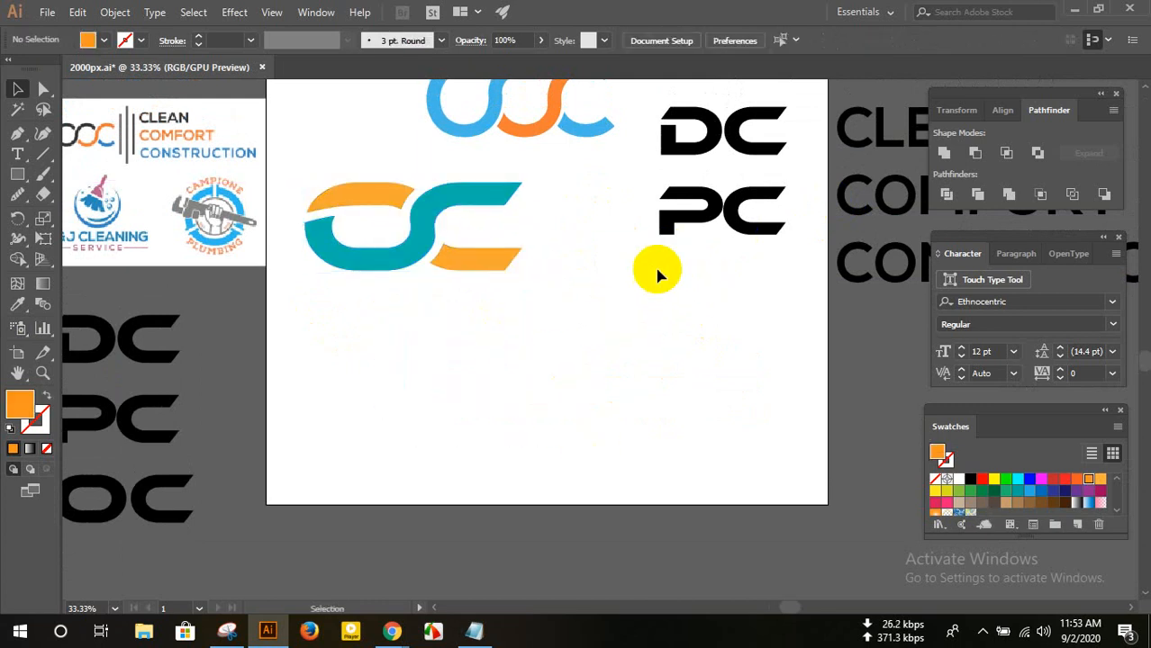
# - Duplicate the outlined PC letter pair into the empty area beneath the OC monogram and enlarge the copy
pyautogui.click(691, 209)
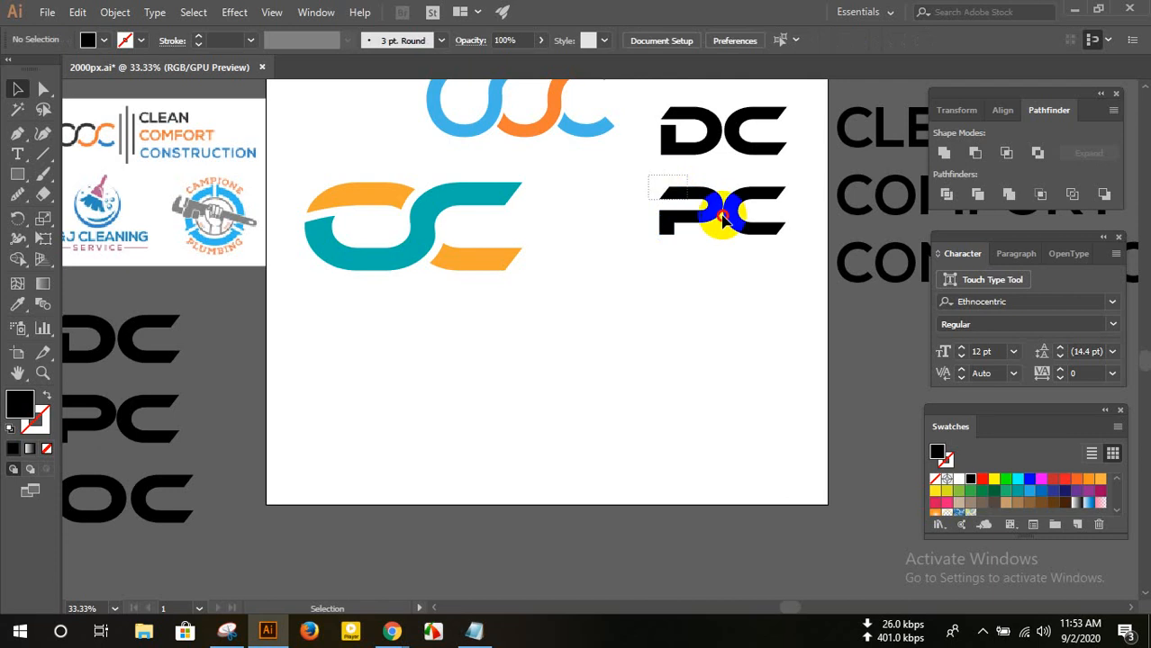
pyautogui.keyDown('shift'); pyautogui.click(759, 236); pyautogui.keyUp('shift')
pyautogui.moveTo(759, 236); pyautogui.dragTo(668, 442)
pyautogui.click(607, 452)
pyautogui.scroll(2, 595, 350)
# - Nudge the enlarged C to the left until its curved back overlaps the P's bowl
pyautogui.click(533, 382)
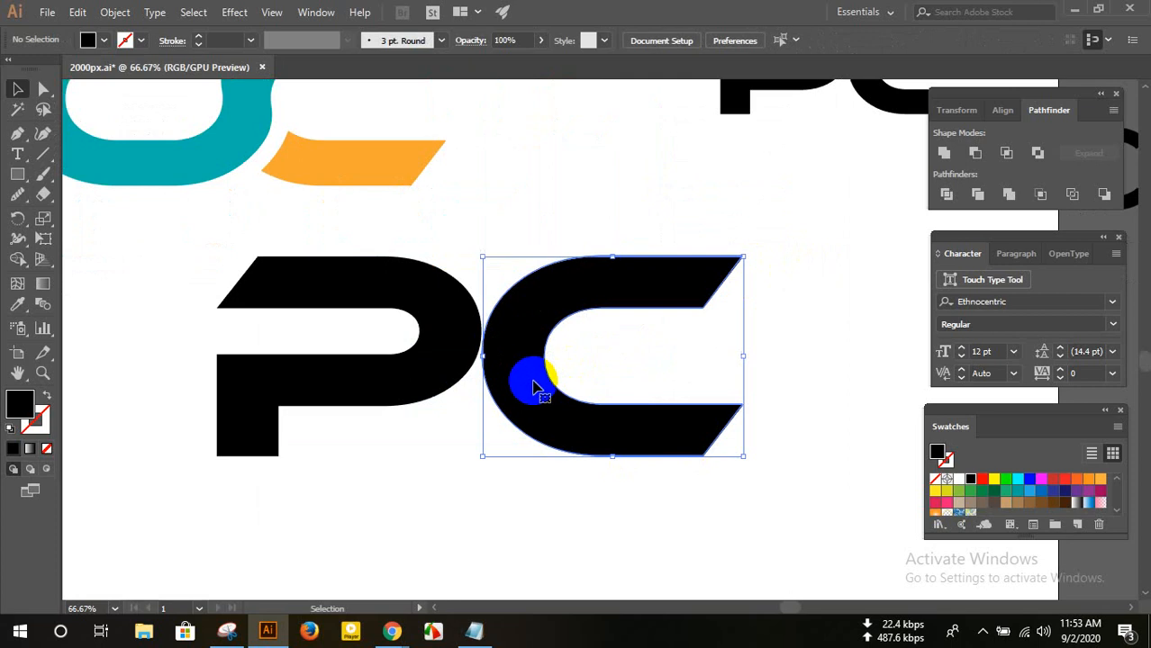
pyautogui.hotkey('shift', 'Left')
pyautogui.hotkey('shift', 'Left')
pyautogui.hotkey('shift', 'Left')
pyautogui.hotkey('shift', 'Left')
pyautogui.hotkey('shift', 'Left')
pyautogui.hotkey('shift', 'Left')
pyautogui.hotkey('shift', 'Left')
pyautogui.hotkey('shift', 'Left')
pyautogui.hotkey('shift', 'Left')
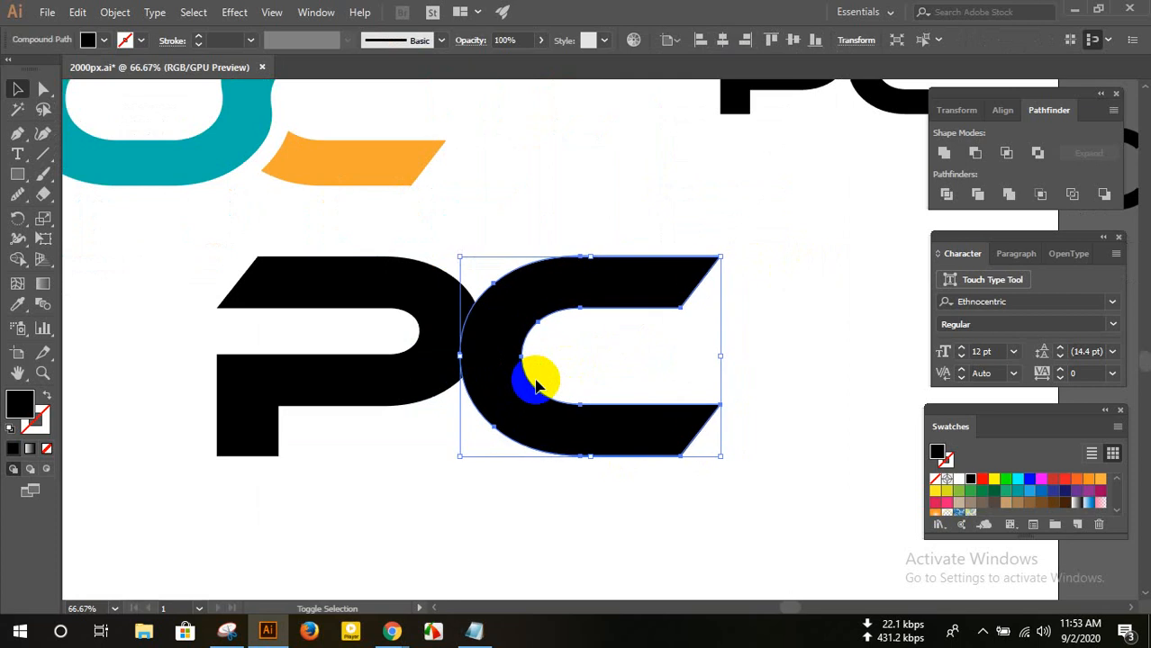
pyautogui.hotkey('shift', 'Left')
pyautogui.hotkey('shift', 'Left')
pyautogui.hotkey('shift', 'Left')
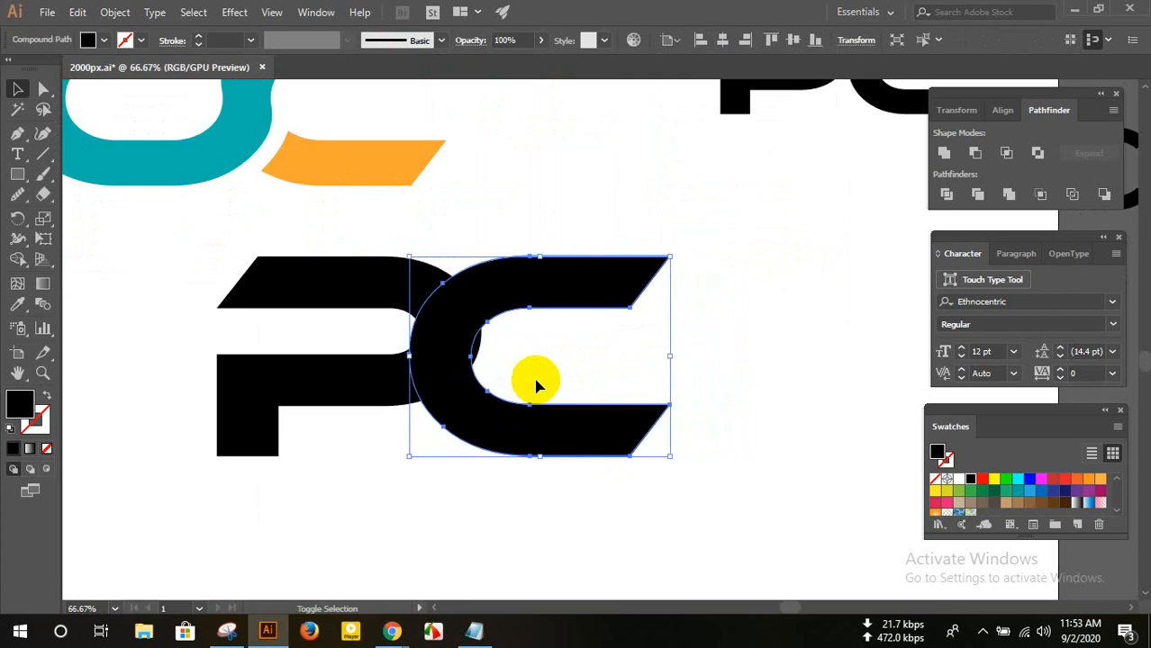
pyautogui.press('Right')
pyautogui.press('Right')
pyautogui.press('Right')
pyautogui.press('Right')
pyautogui.press('Right')
pyautogui.press('Right')
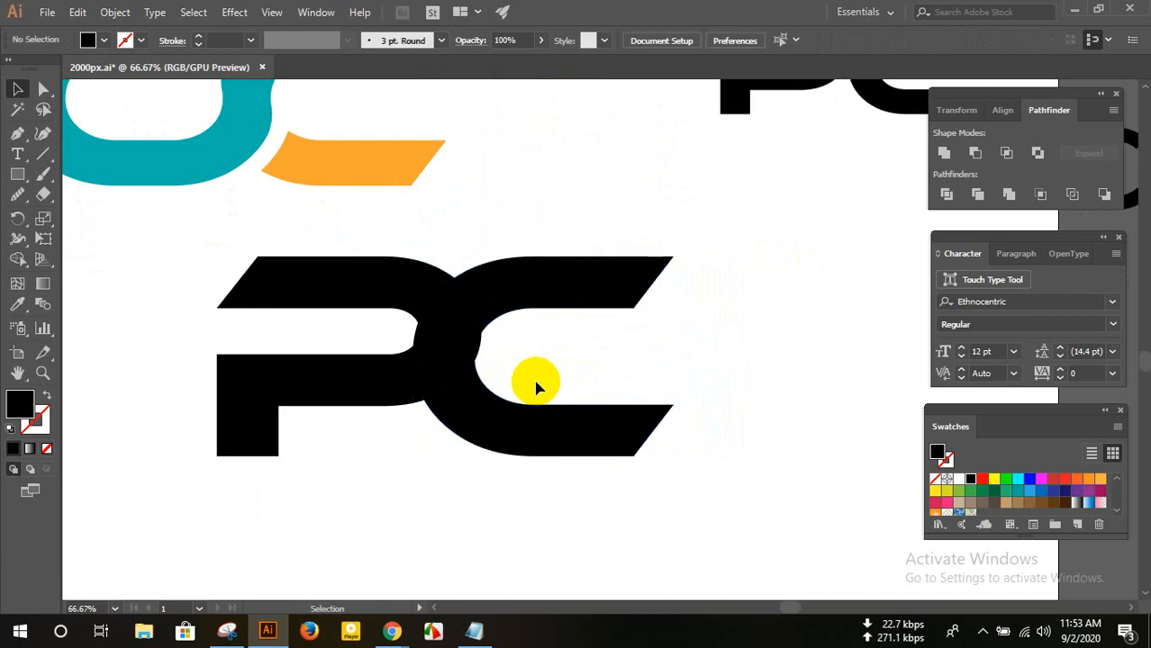
# - Divide the overlapping P and C with Pathfinder and ungroup the resulting pieces
pyautogui.keyDown('shift'); pyautogui.click(395, 289); pyautogui.keyUp('shift')
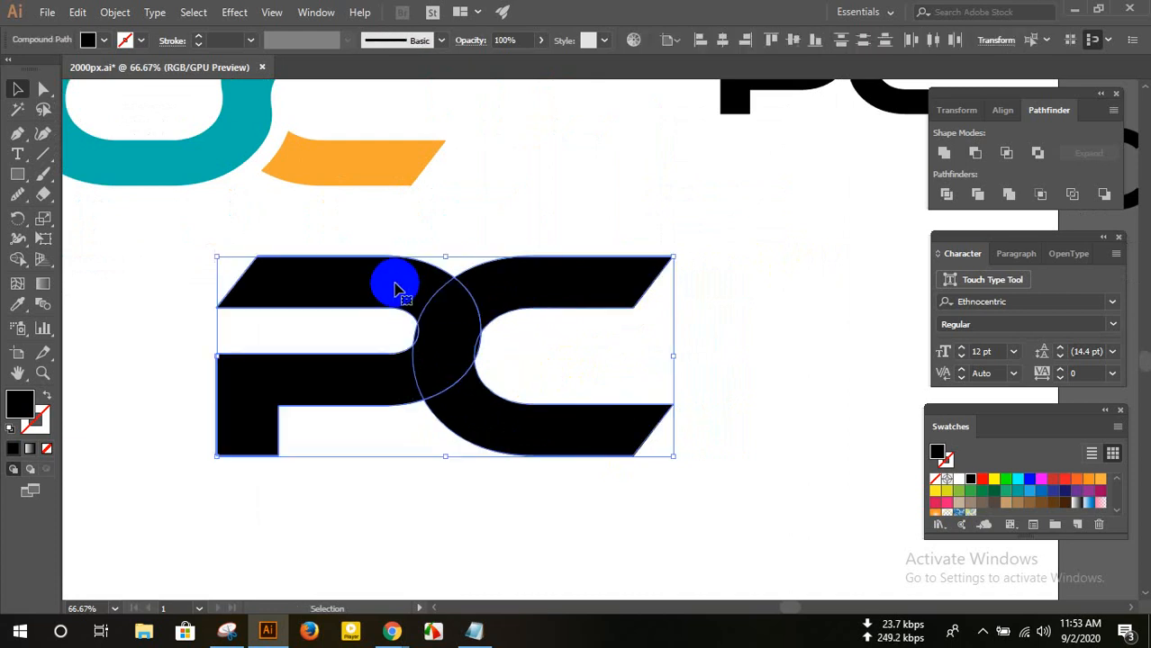
pyautogui.click(945, 197)
pyautogui.rightClick(427, 321)
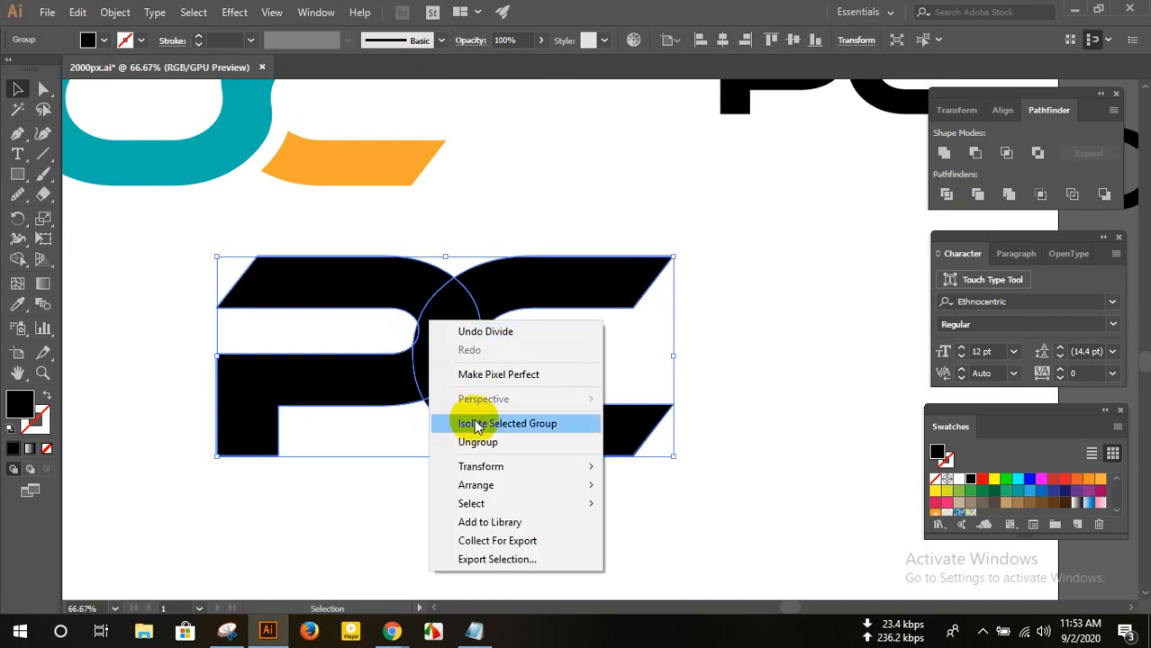
pyautogui.click(476, 442)
pyautogui.click(486, 358)
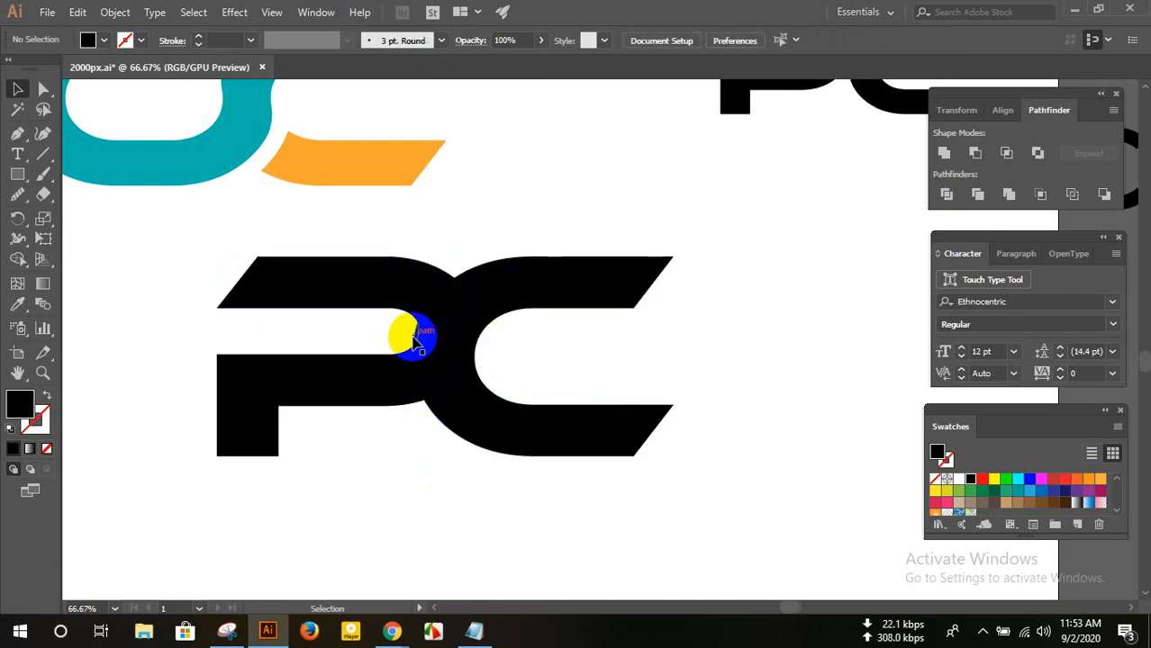
# - Apply a 55 pt stroke to the lens-shaped overlap piece and expand its fill and stroke
pyautogui.click(413, 342)
pyautogui.click(227, 41)
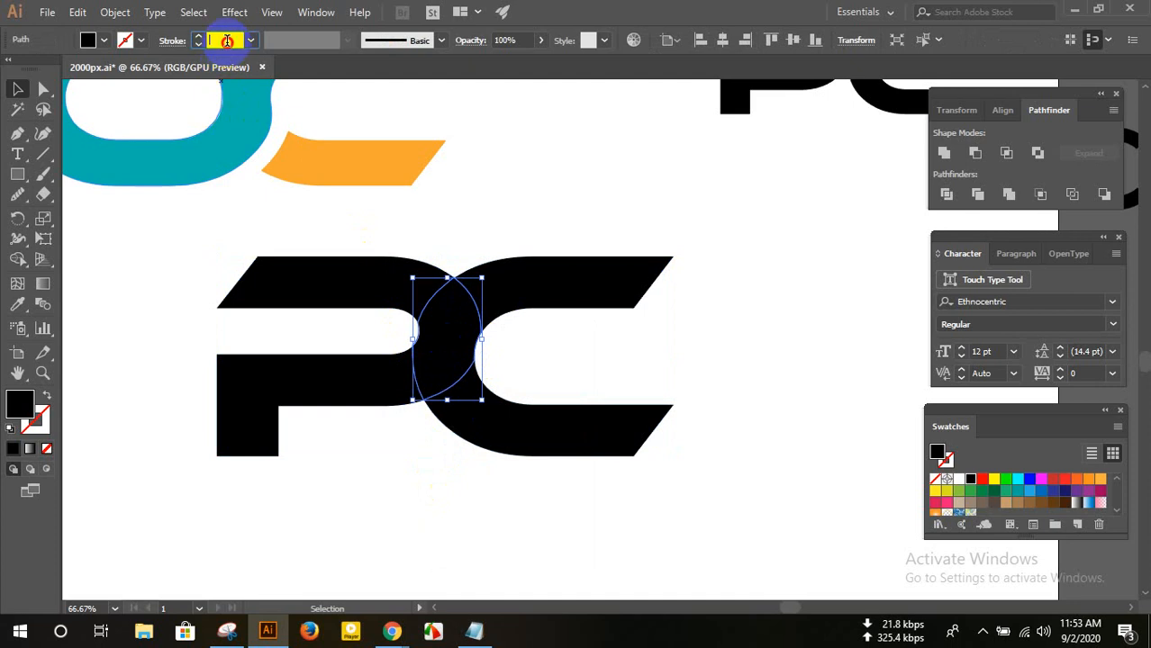
pyautogui.scroll(1, 229, 35)
pyautogui.scroll(9, 229, 36)
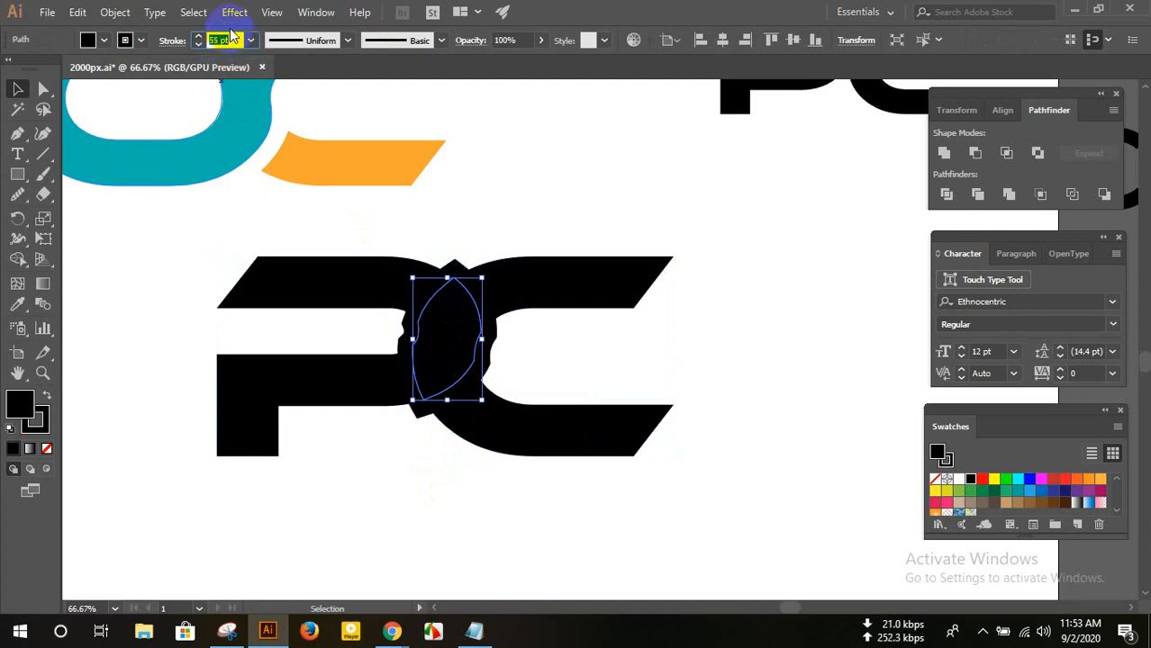
pyautogui.click(109, 12)
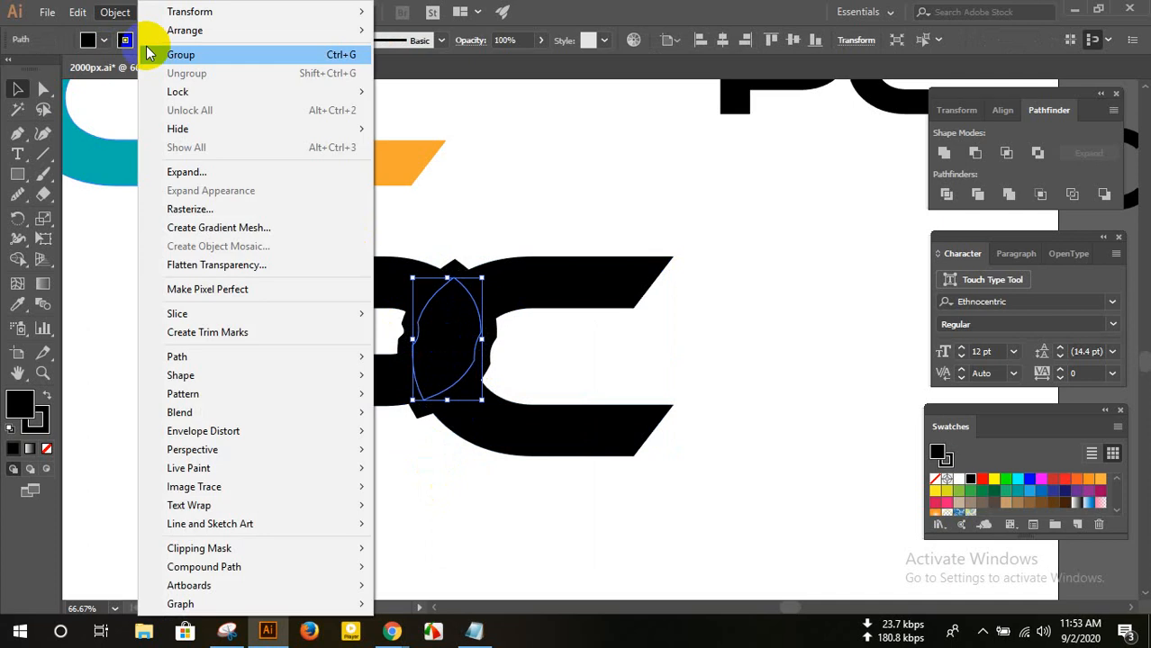
pyautogui.click(184, 169)
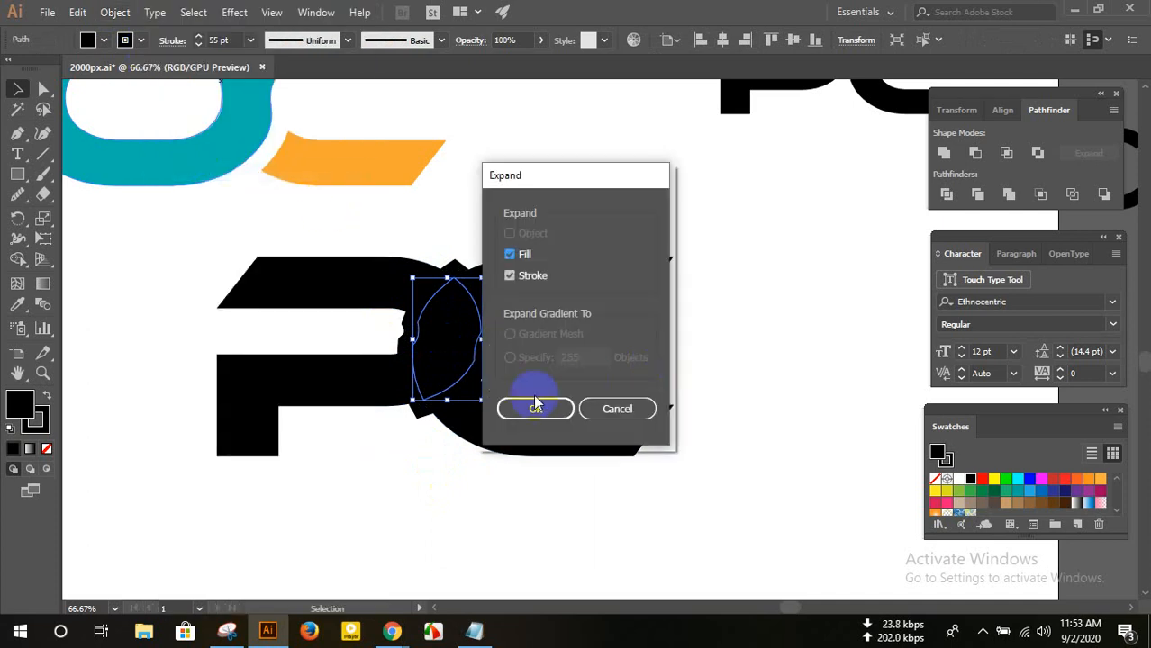
pyautogui.click(532, 405)
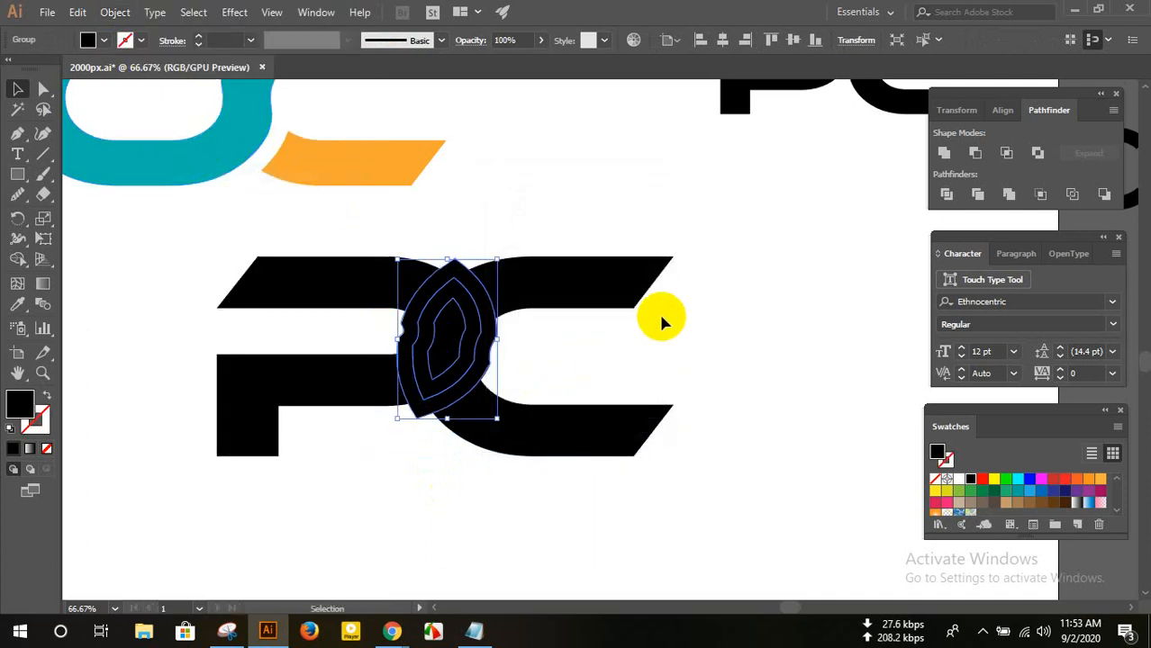
# - Use Shape Builder on all the PC pieces to cut gaps between the crossing and the P's upper bar and C's lower arm
pyautogui.moveTo(373, 232); pyautogui.dragTo(312, 416)
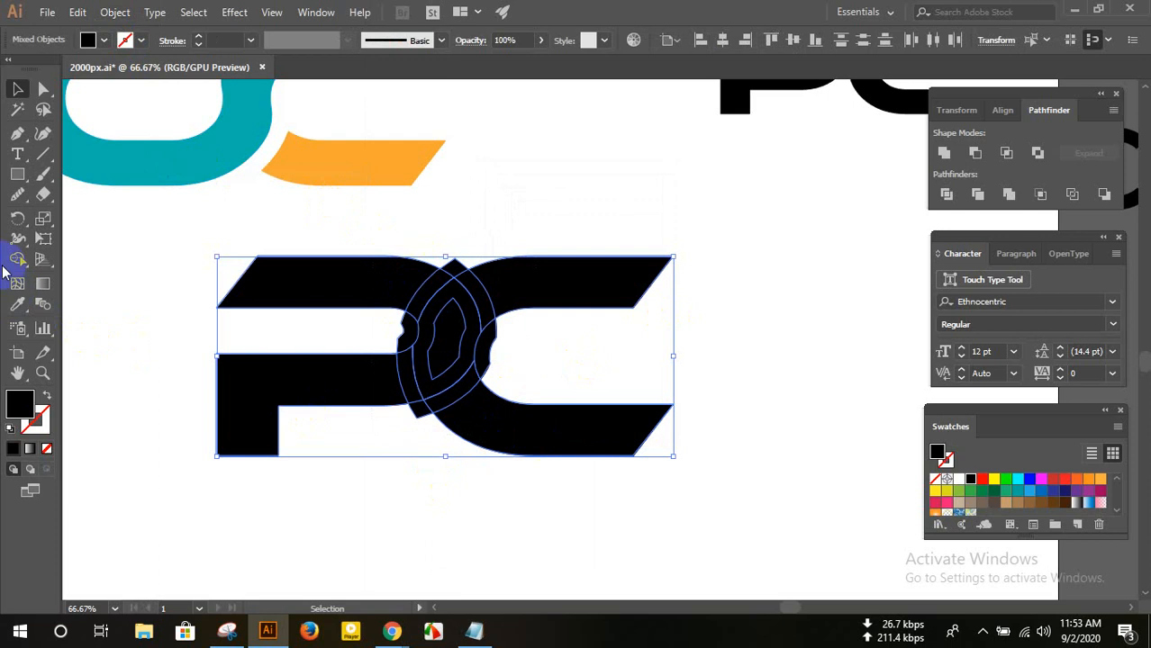
pyautogui.click(17, 260)
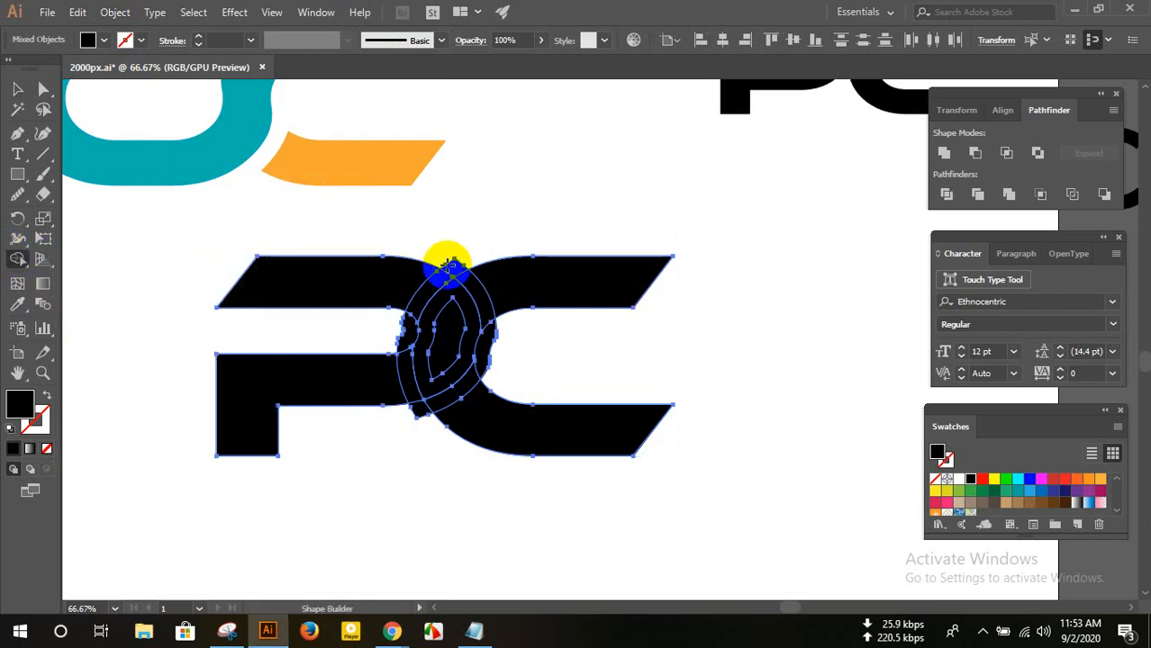
pyautogui.moveTo(467, 259)
pyautogui.mouseDown()
pyautogui.moveTo(434, 269)
pyautogui.moveTo(406, 310)
pyautogui.moveTo(413, 336)
pyautogui.mouseUp()
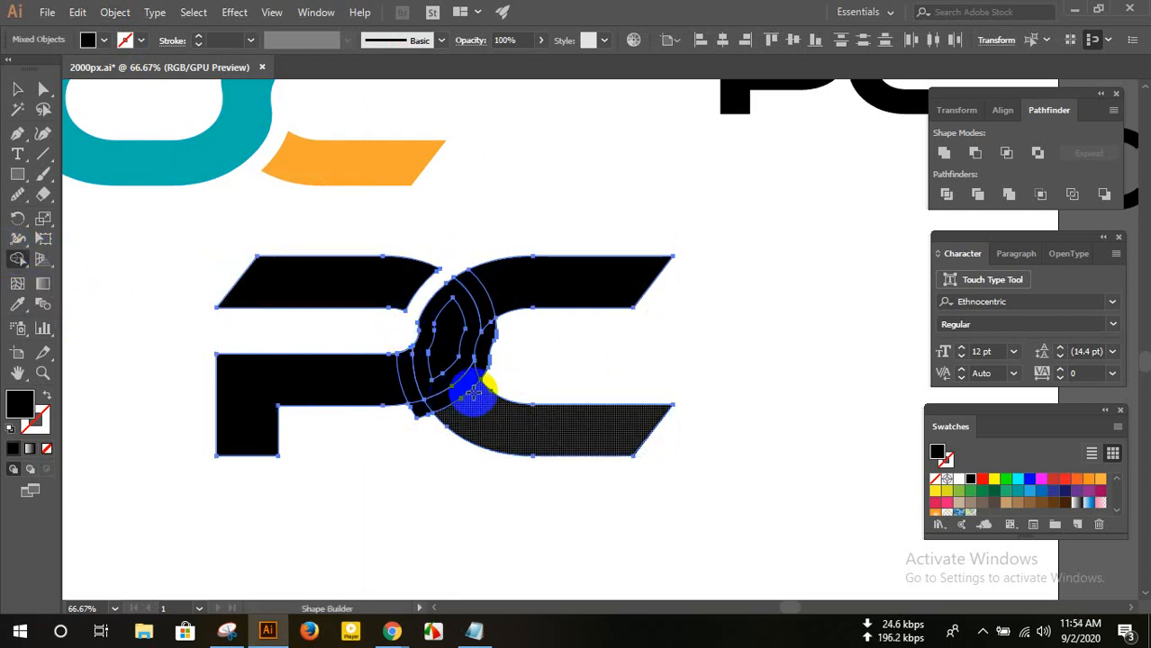
pyautogui.moveTo(465, 385); pyautogui.dragTo(426, 410)
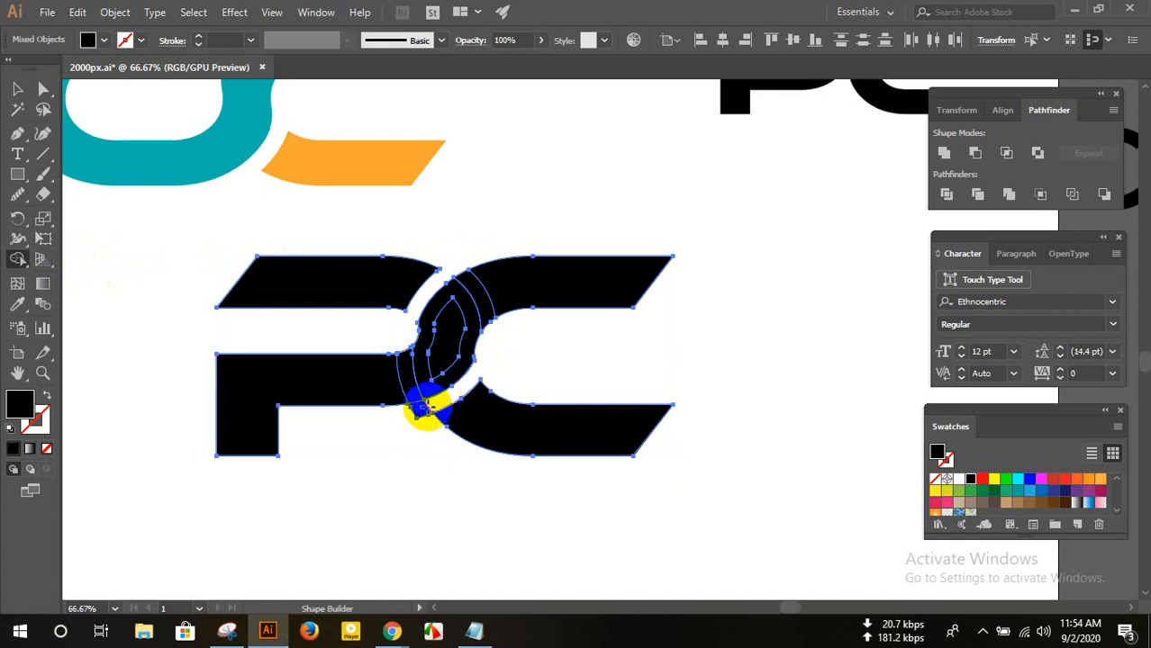
# - Merge the central fragments into one continuous band running from the P's stem to the C's upper arm
pyautogui.moveTo(506, 277); pyautogui.dragTo(385, 385)
pyautogui.click(17, 89)
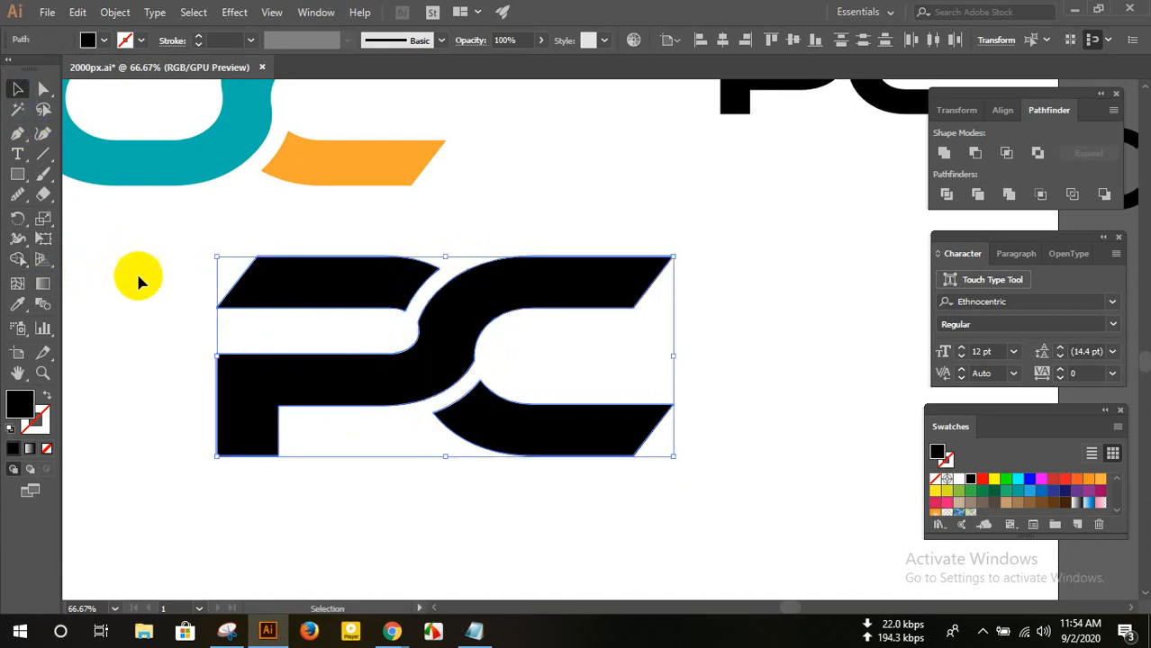
pyautogui.click(136, 277)
pyautogui.click(455, 330)
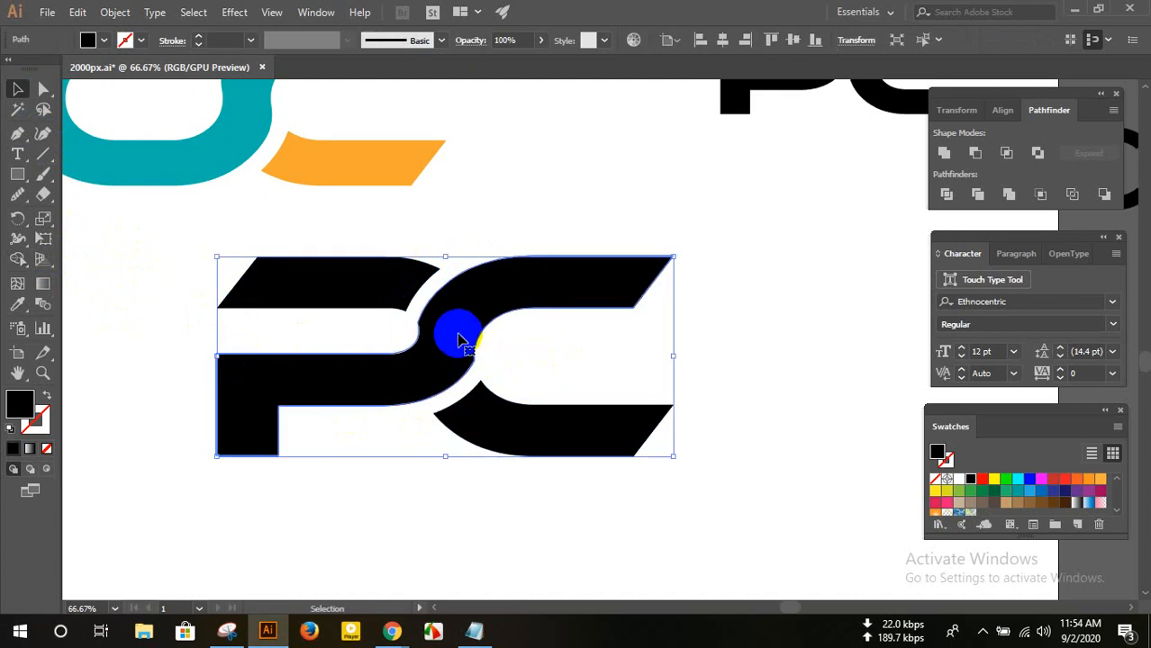
pyautogui.hotkey('ctrl', 'shift', 'a')
# - Smooth the kinks on both sides of the central band's crossing with live corners, using about 26 px on the C's inner side
pyautogui.click(43, 89)
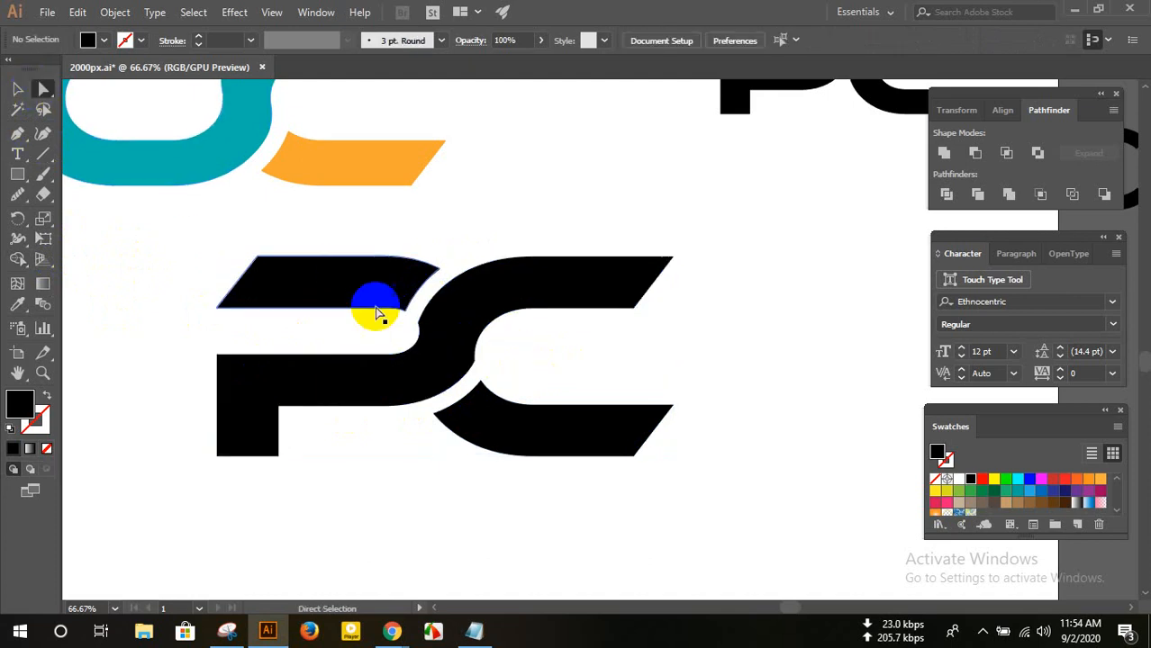
pyautogui.keyDown('alt'); pyautogui.scroll(1, 411, 345); pyautogui.keyUp('alt')
pyautogui.keyDown('alt'); pyautogui.scroll(3, 410, 345); pyautogui.keyUp('alt')
pyautogui.click(448, 298)
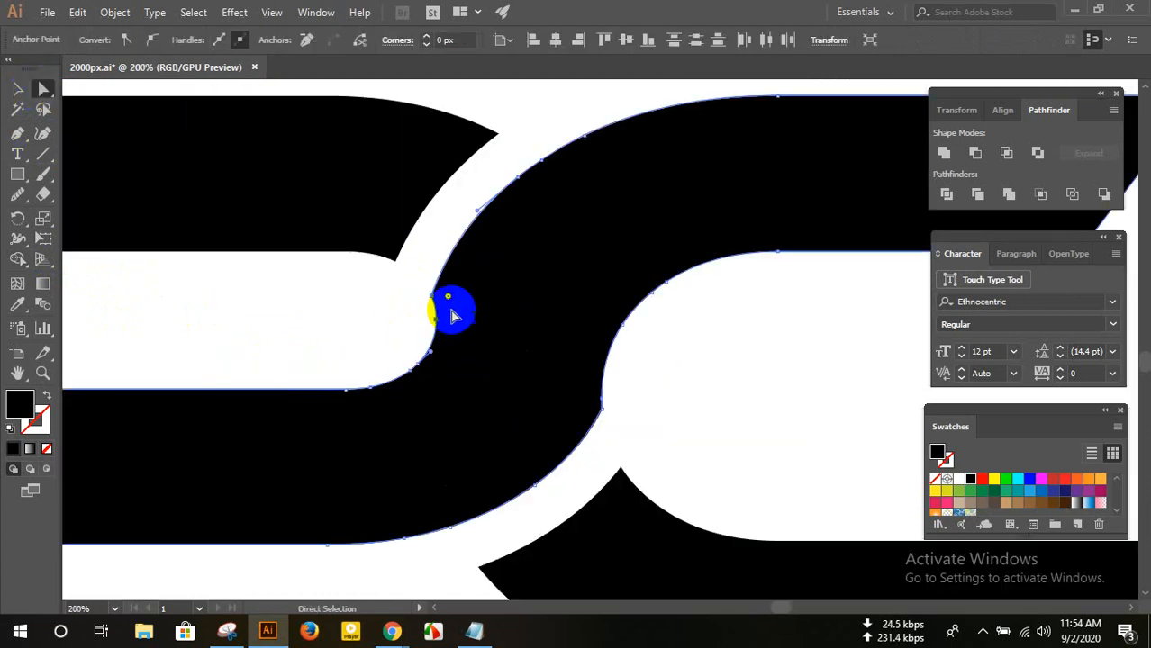
pyautogui.moveTo(448, 298); pyautogui.dragTo(671, 368)
pyautogui.moveTo(645, 426); pyautogui.dragTo(328, 342)
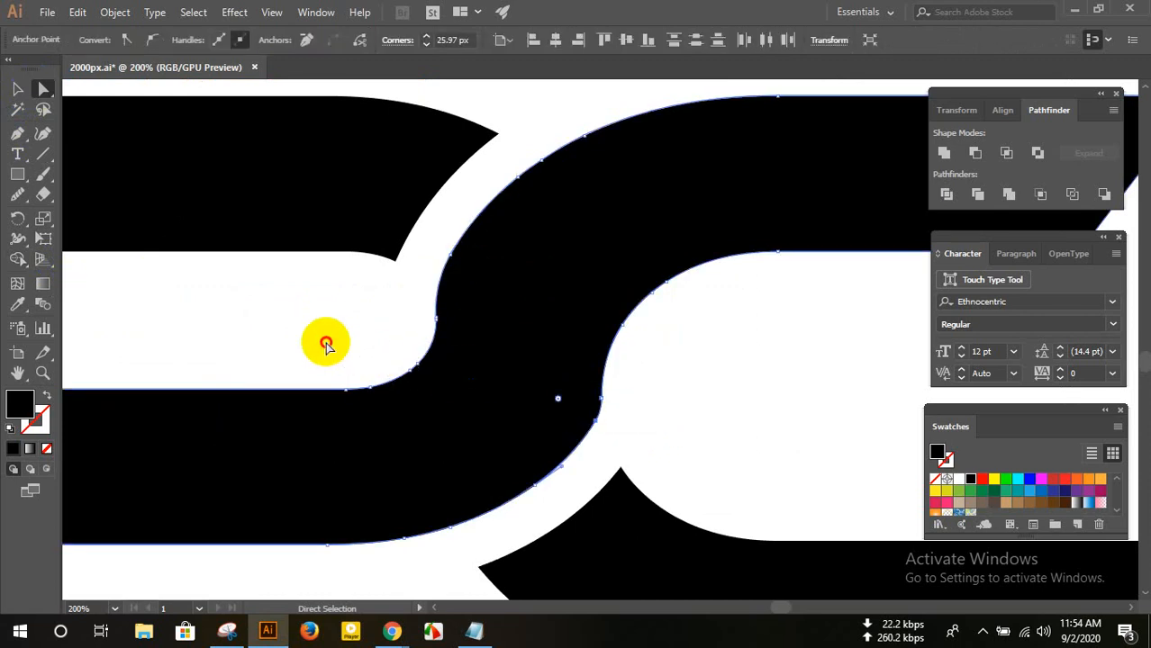
pyautogui.click(324, 341)
# - Try rounding the slanted ends of the P's upper bar and both C arms, using a radius of about 236 px on the C
pyautogui.keyDown('alt'); pyautogui.scroll(-3, 612, 360); pyautogui.keyUp('alt')
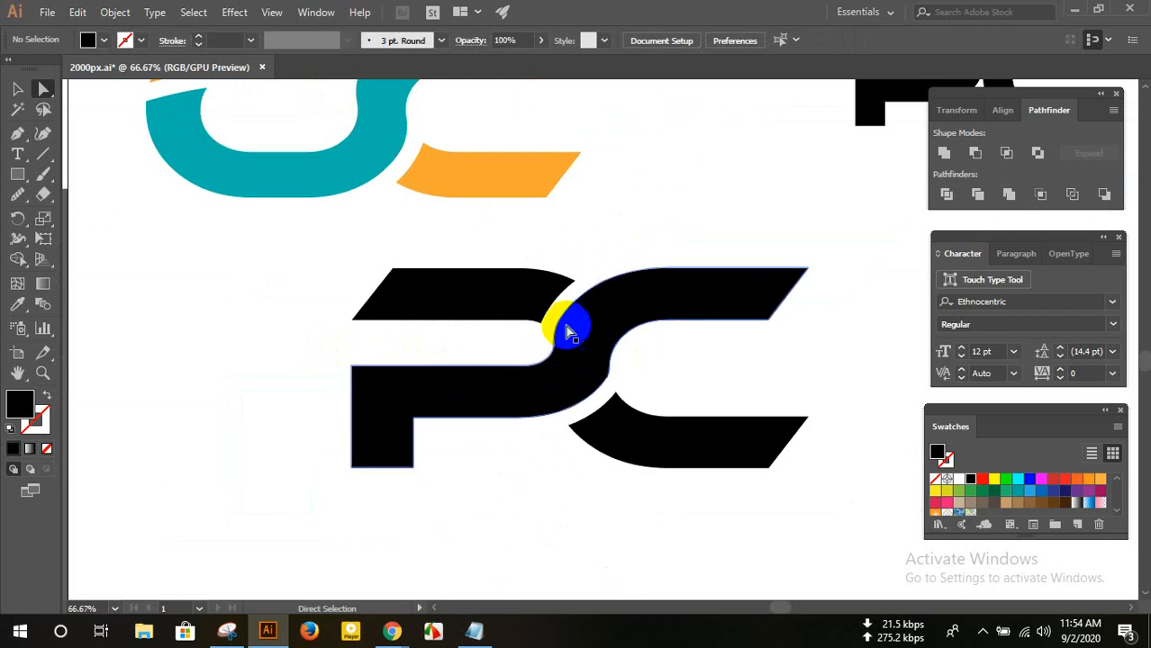
pyautogui.moveTo(347, 256); pyautogui.dragTo(500, 468)
pyautogui.click(500, 467)
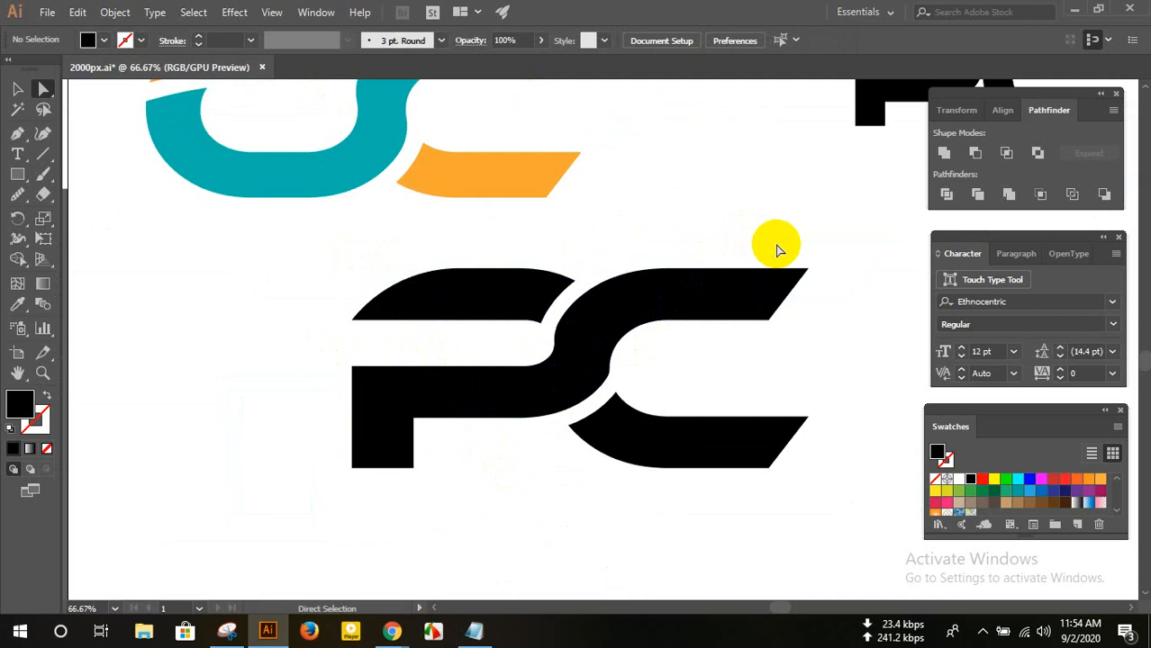
pyautogui.click(745, 306)
pyautogui.moveTo(758, 307); pyautogui.dragTo(650, 184)
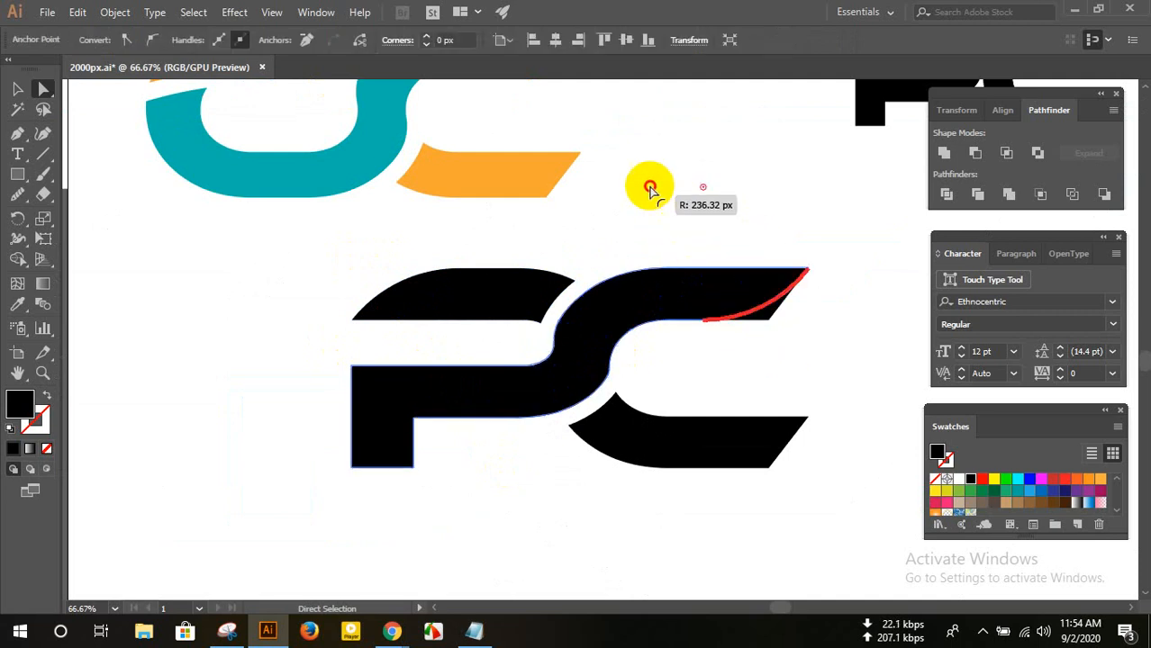
pyautogui.click(171, 320)
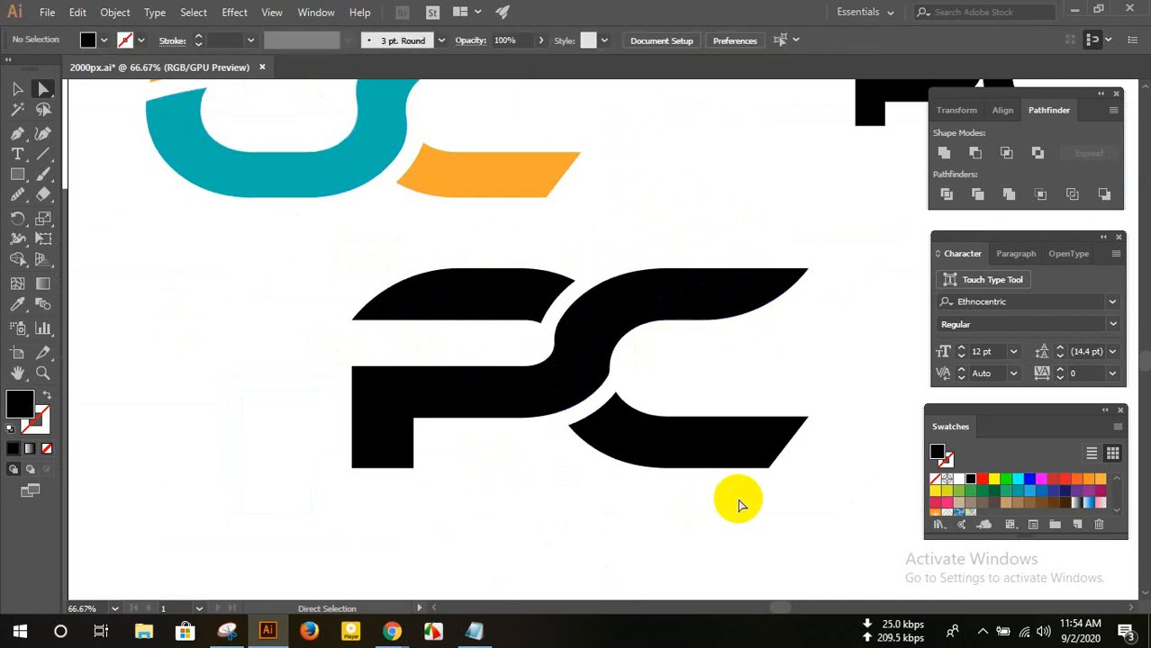
pyautogui.click(745, 457)
pyautogui.moveTo(745, 458)
pyautogui.mouseDown()
pyautogui.moveTo(760, 454)
pyautogui.moveTo(488, 264)
pyautogui.mouseUp()
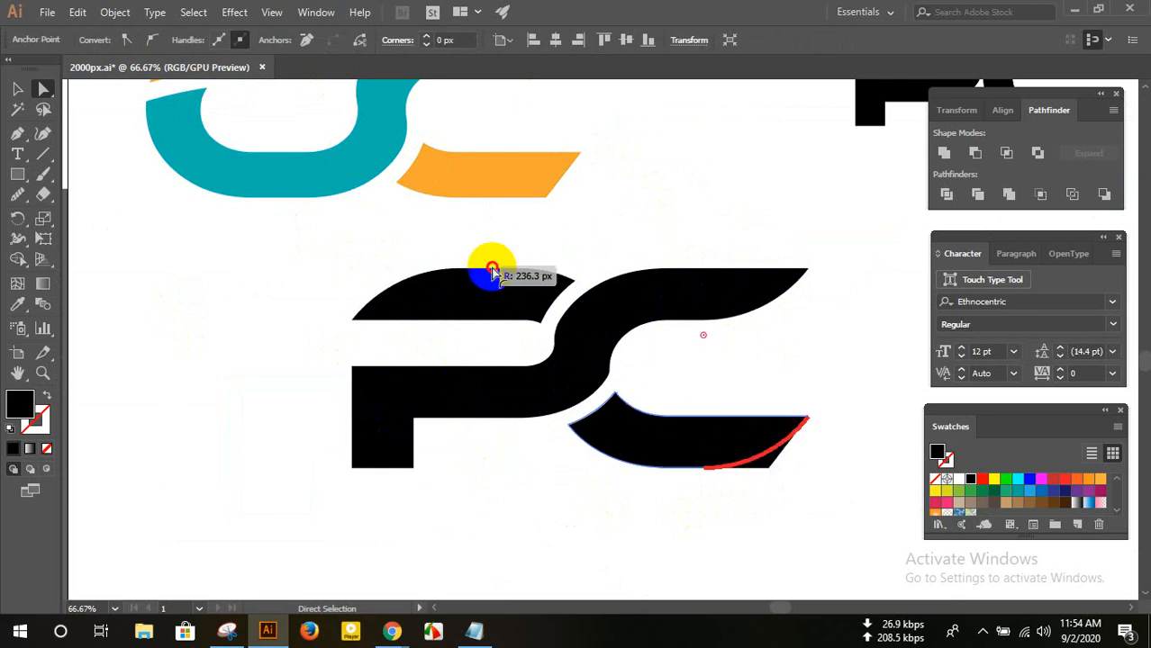
pyautogui.click(185, 340)
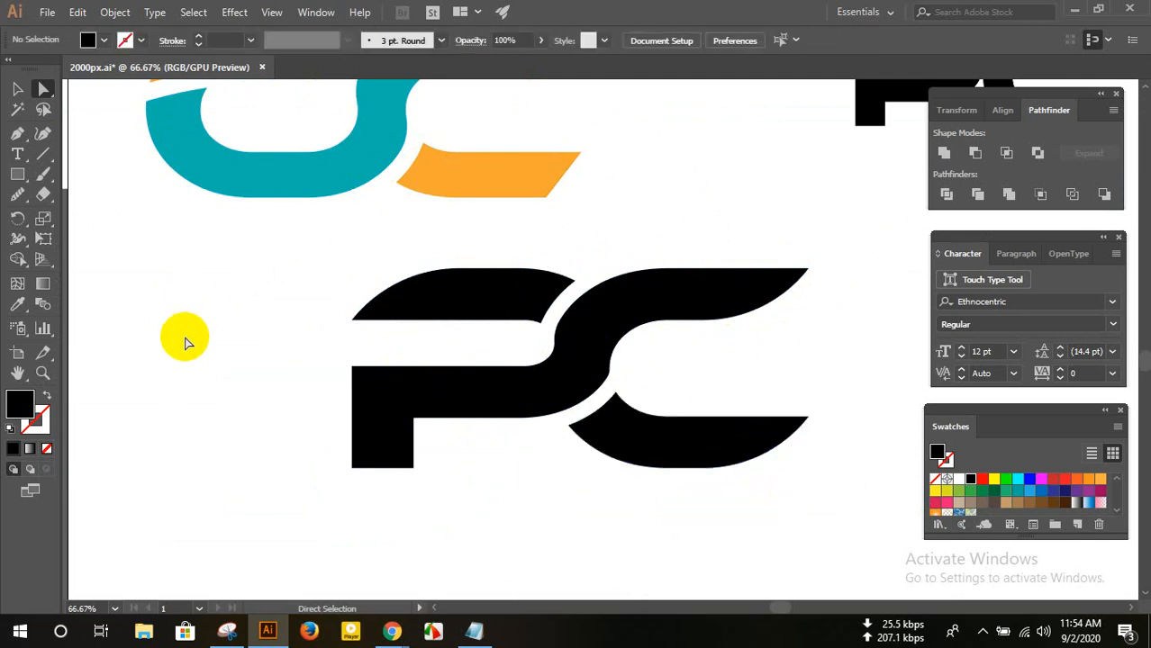
# - Undo the corner rounding on the P's upper bar and both C arms, and clear the selection
pyautogui.hotkey('ctrl', 'z')
pyautogui.hotkey('ctrl', 'z')
pyautogui.hotkey('ctrl', 'z')
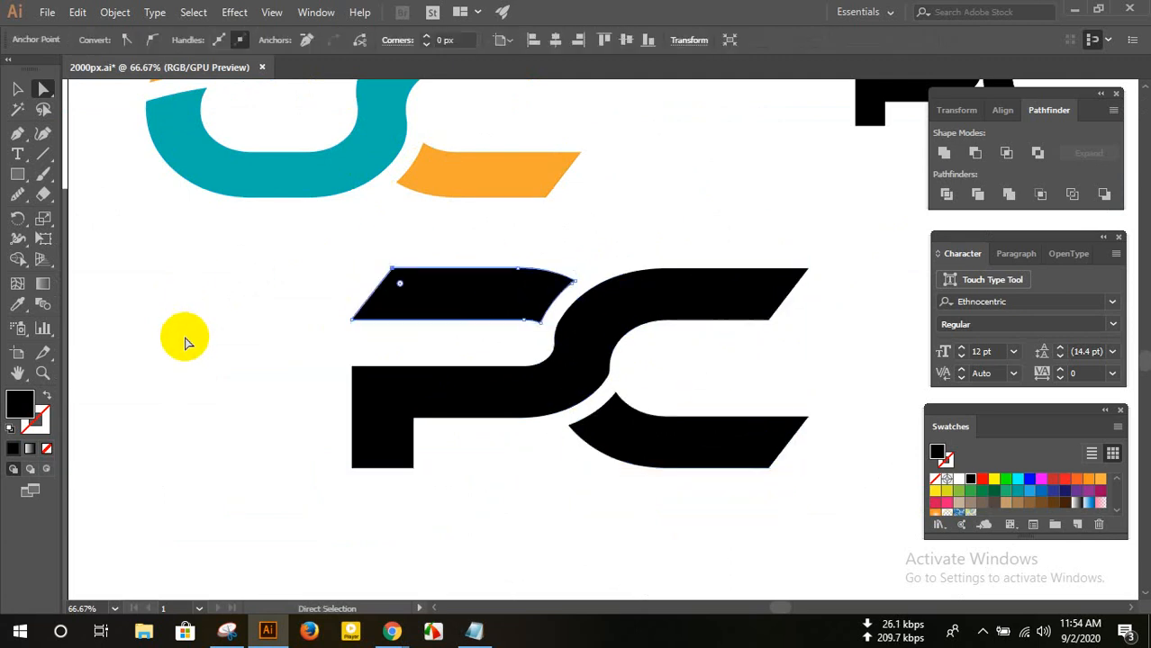
pyautogui.click(192, 407)
# - Fill the PC monogram's central band with the teal sampled from the OC monogram using the Eyedropper
pyautogui.click(17, 88)
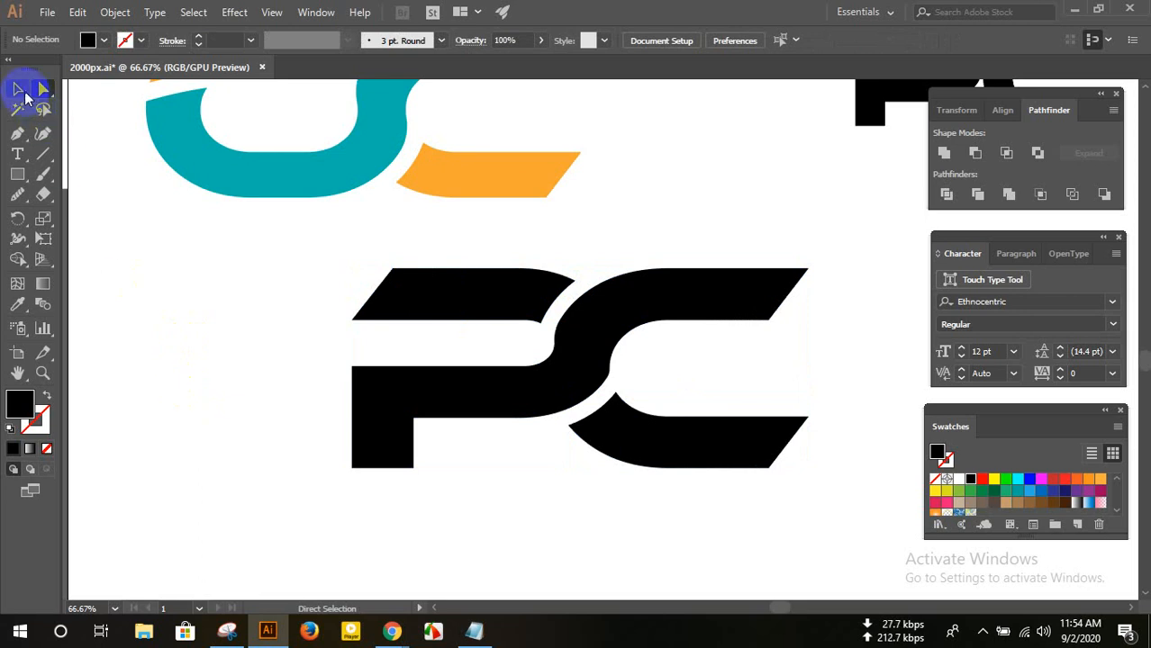
pyautogui.click(518, 404)
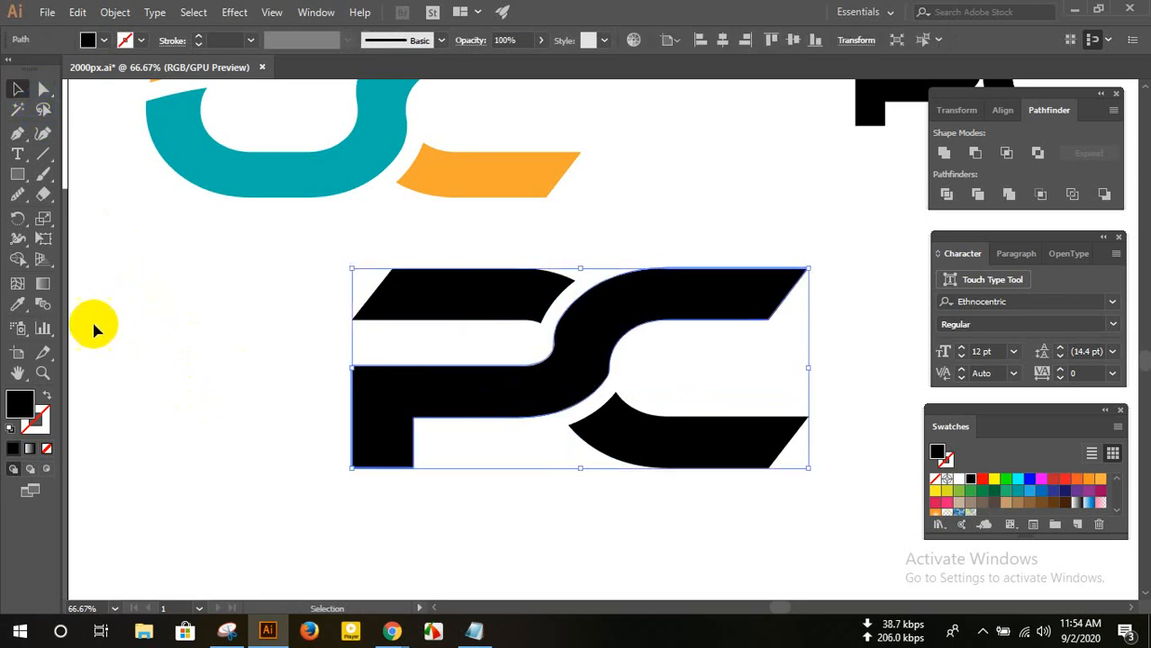
pyautogui.click(20, 304)
pyautogui.click(243, 172)
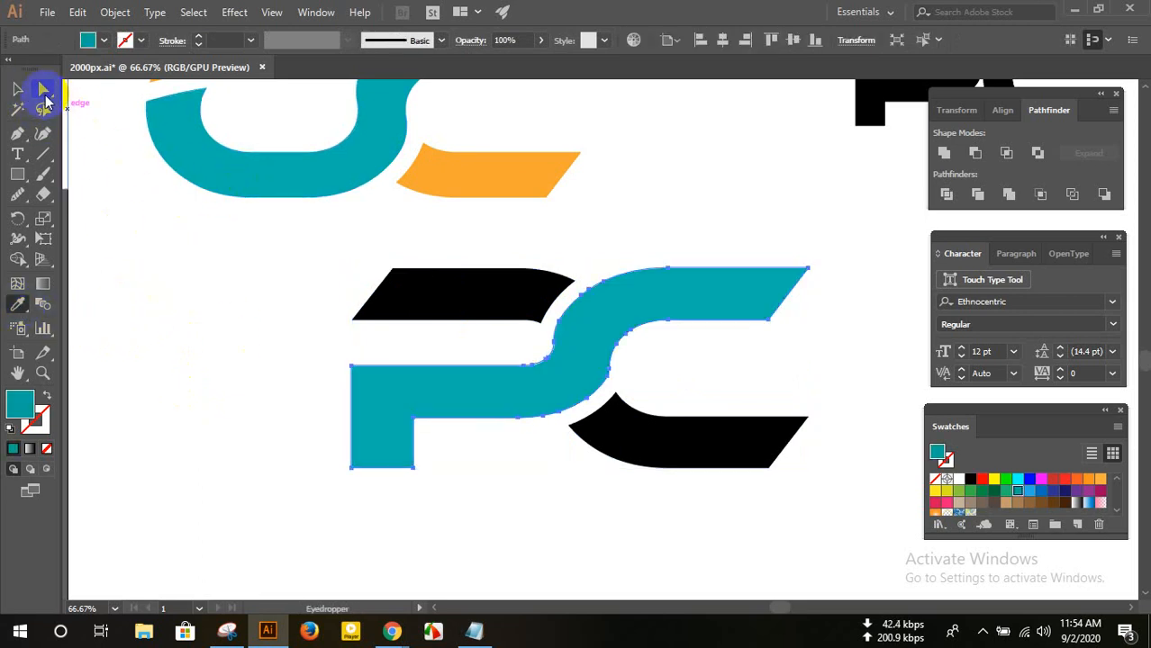
pyautogui.click(19, 90)
pyautogui.click(497, 387)
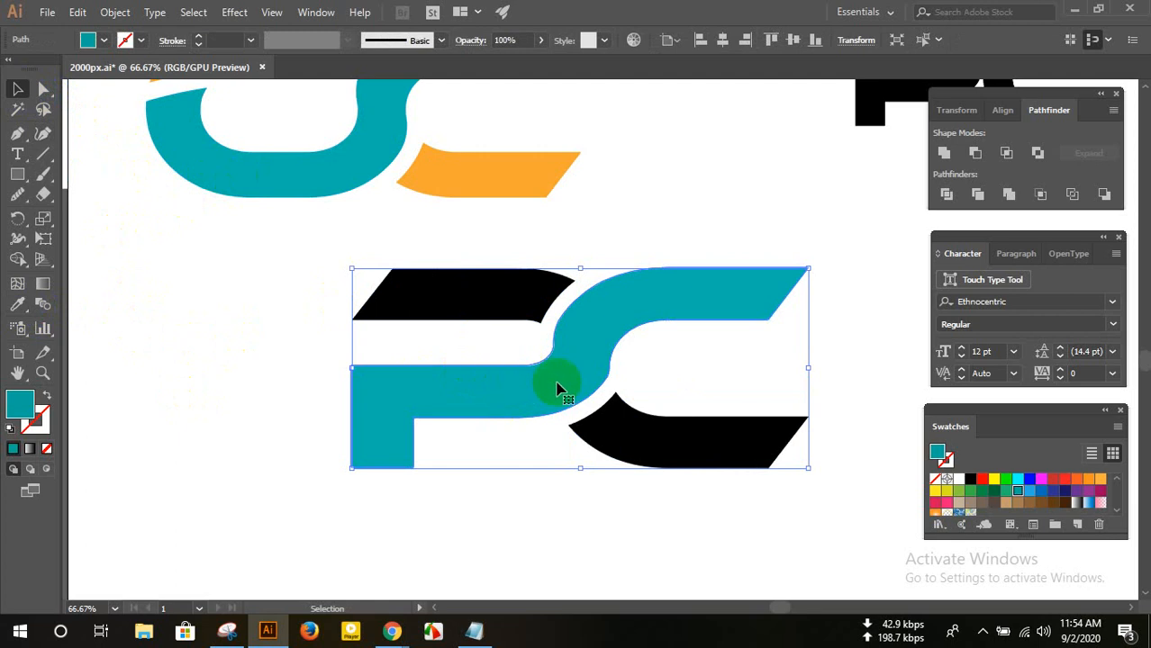
pyautogui.click(249, 357)
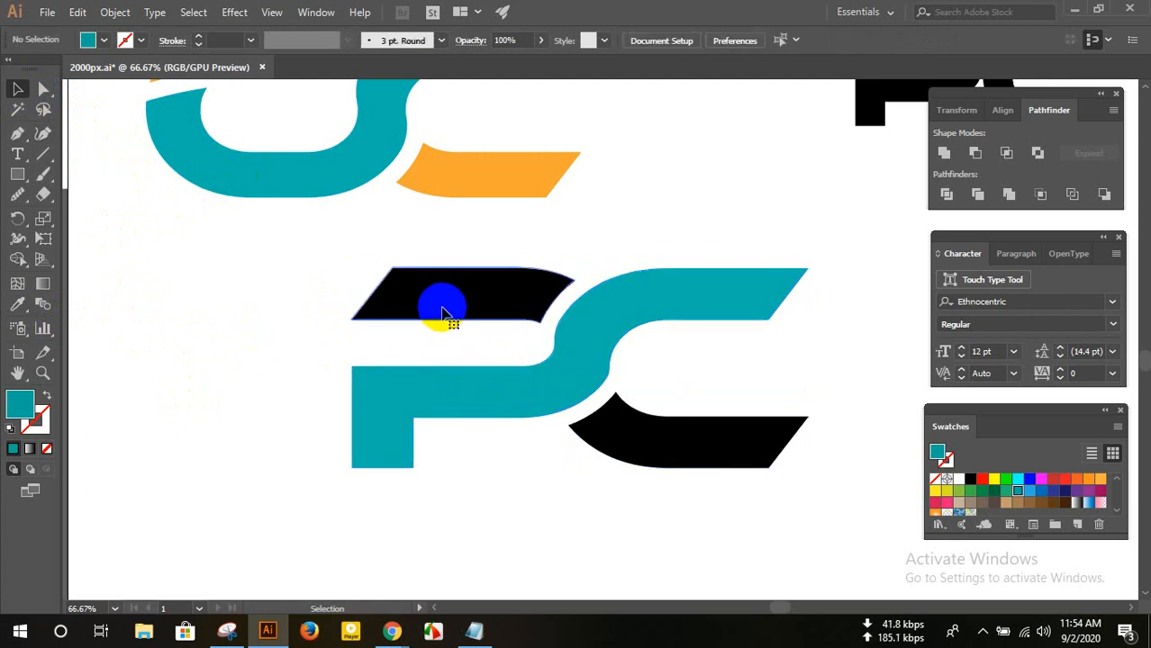
# - Fill the P's upper bar and the C's lower arm with the orange swatch matching the OC monogram, and clear the selection
pyautogui.click(436, 309)
pyautogui.keyDown('shift'); pyautogui.click(645, 434); pyautogui.keyUp('shift')
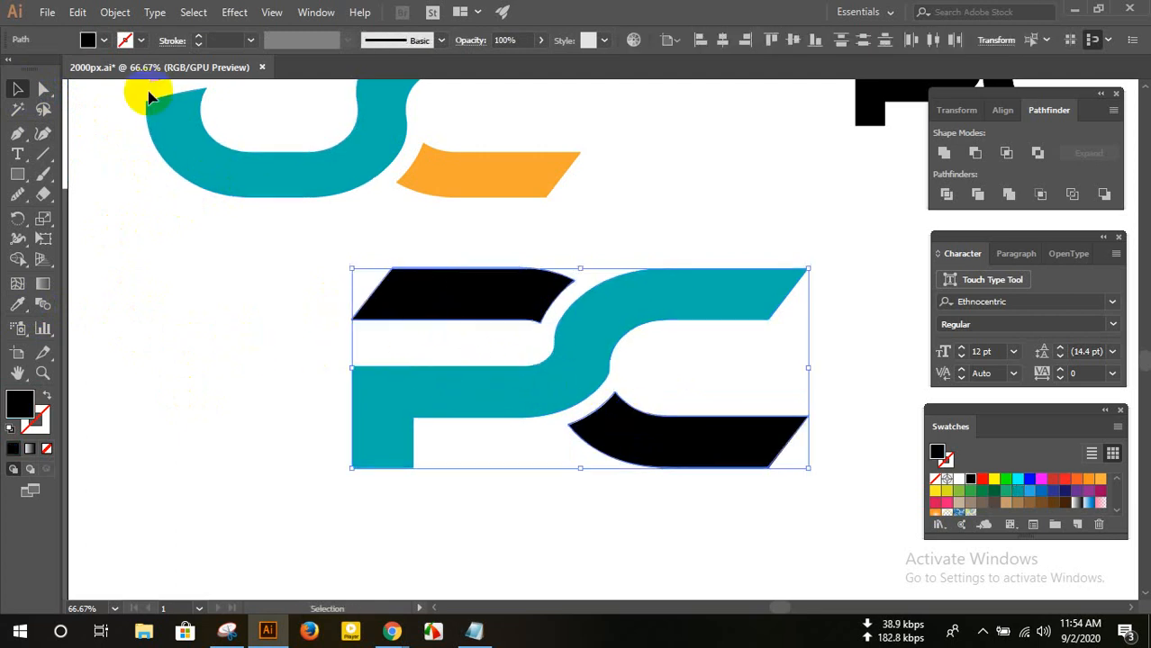
pyautogui.click(88, 40)
pyautogui.click(113, 115)
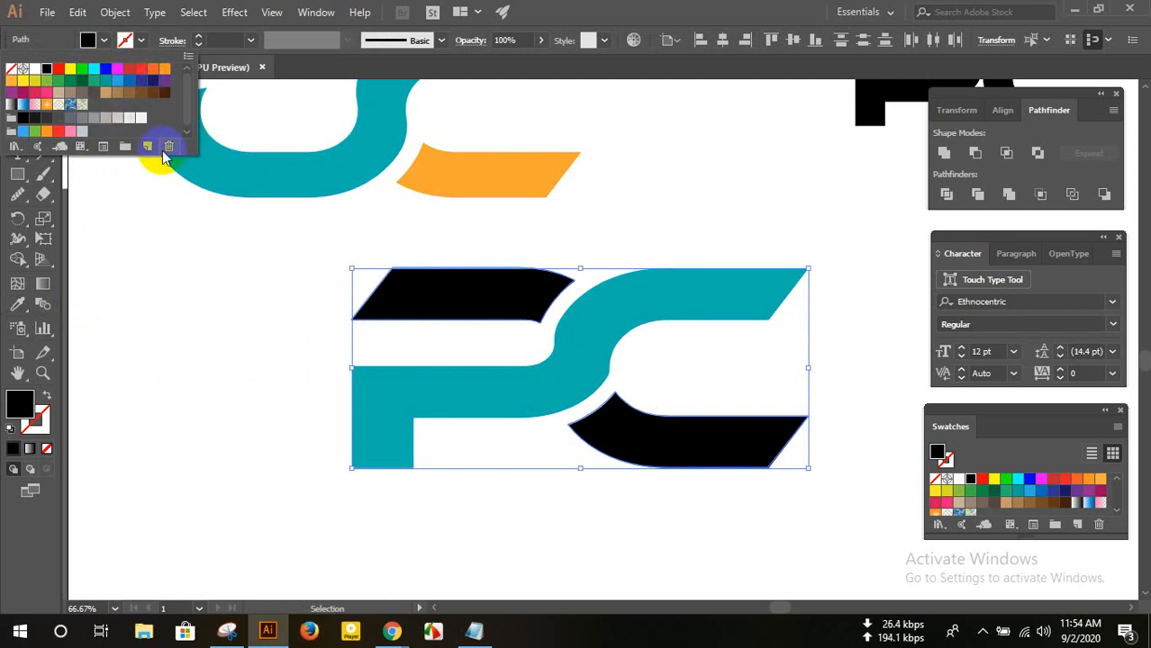
pyautogui.click(152, 83)
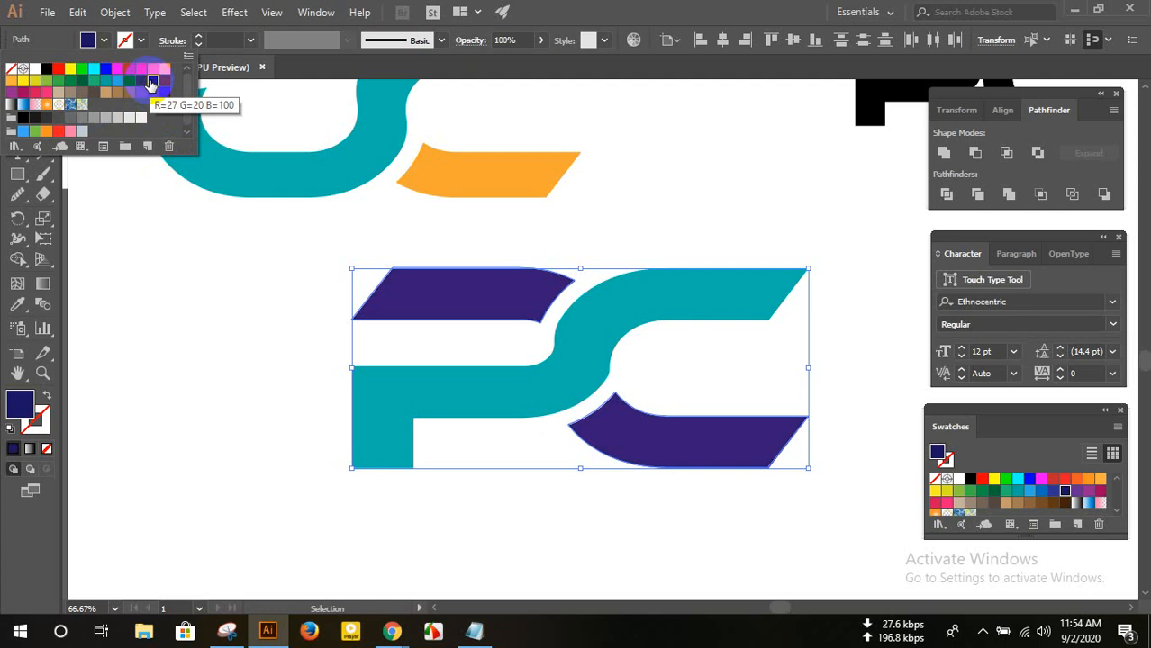
pyautogui.click(156, 69)
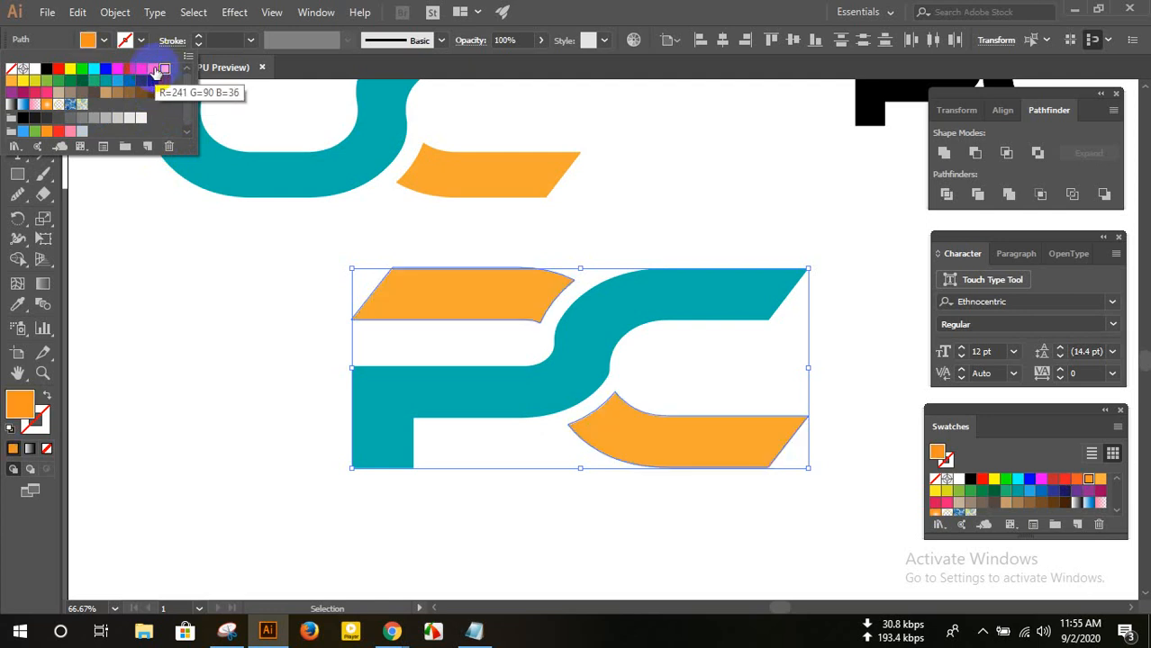
pyautogui.click(261, 356)
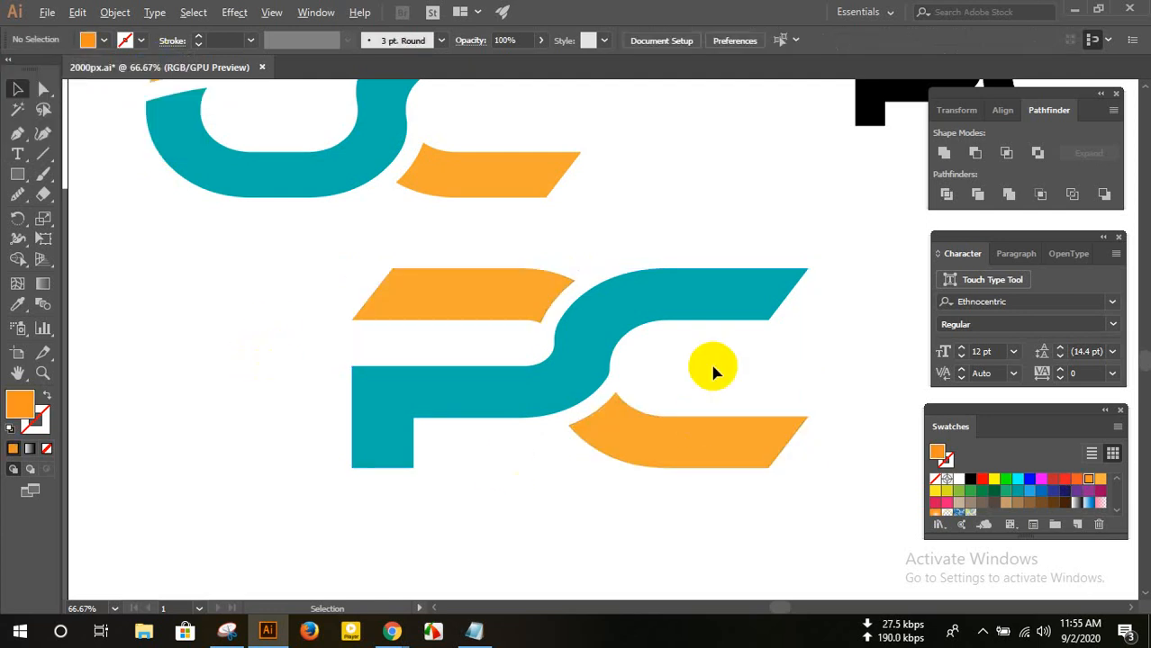
# - Examine the coloured PC monogram up close, checking the teal central band's curves and the gaps to the orange pieces
pyautogui.scroll(1, 712, 369)
pyautogui.scroll(-1, 712, 369)
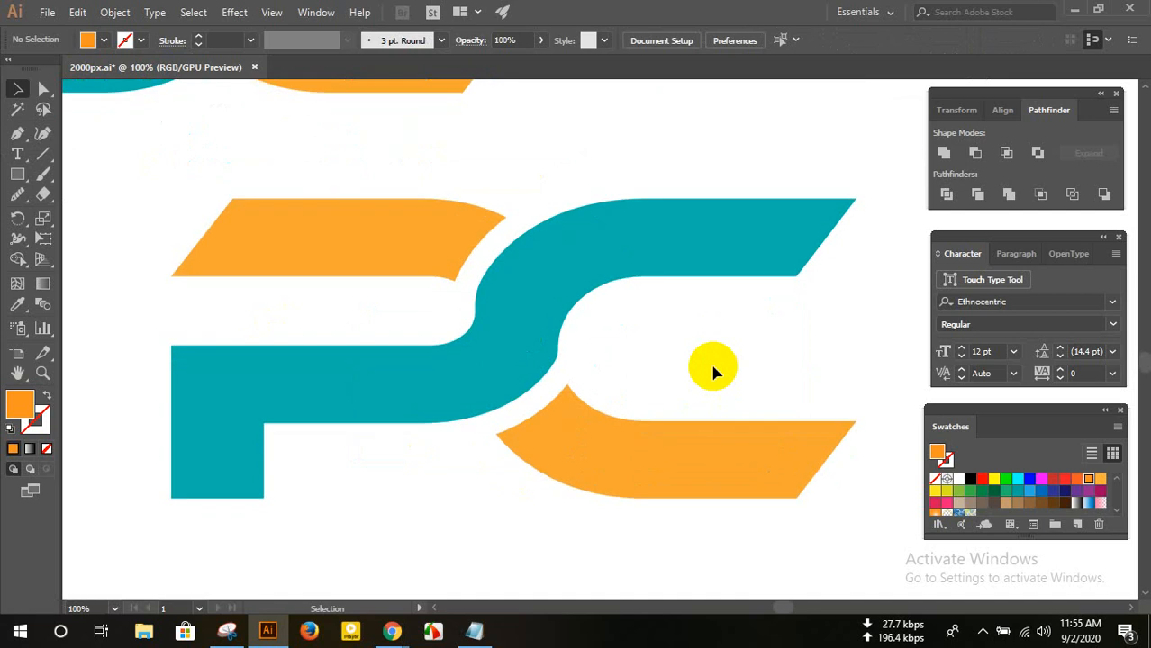
pyautogui.scroll(-1, 713, 368)
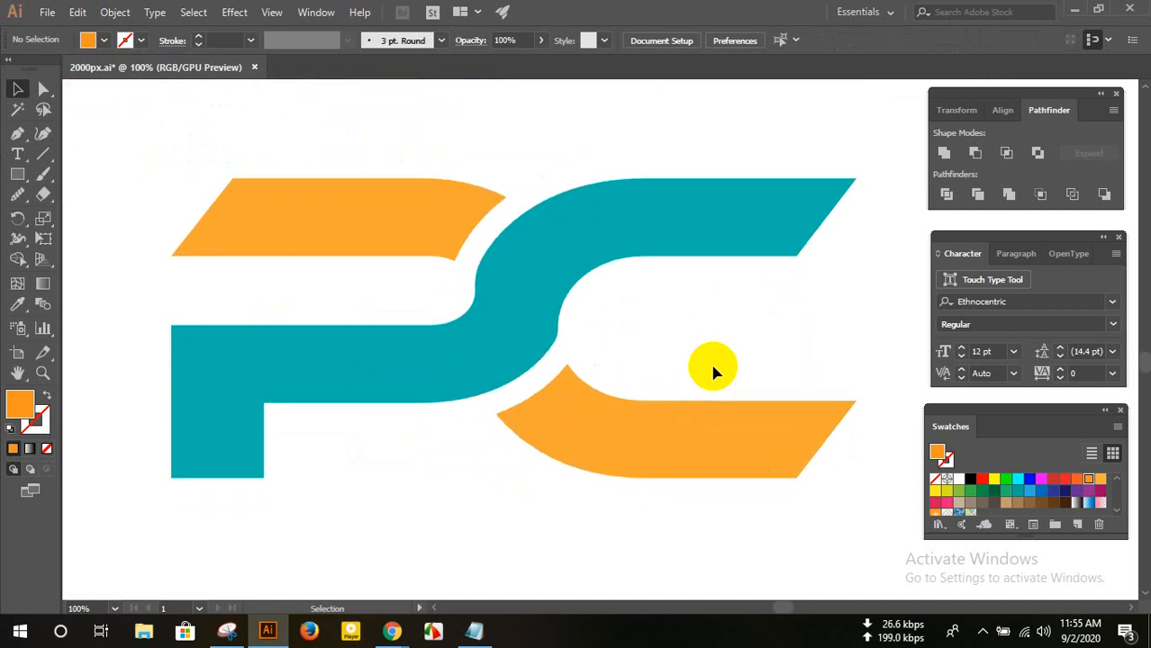
pyautogui.scroll(1, 714, 368)
pyautogui.scroll(1, 713, 369)
pyautogui.scroll(-2, 713, 369)
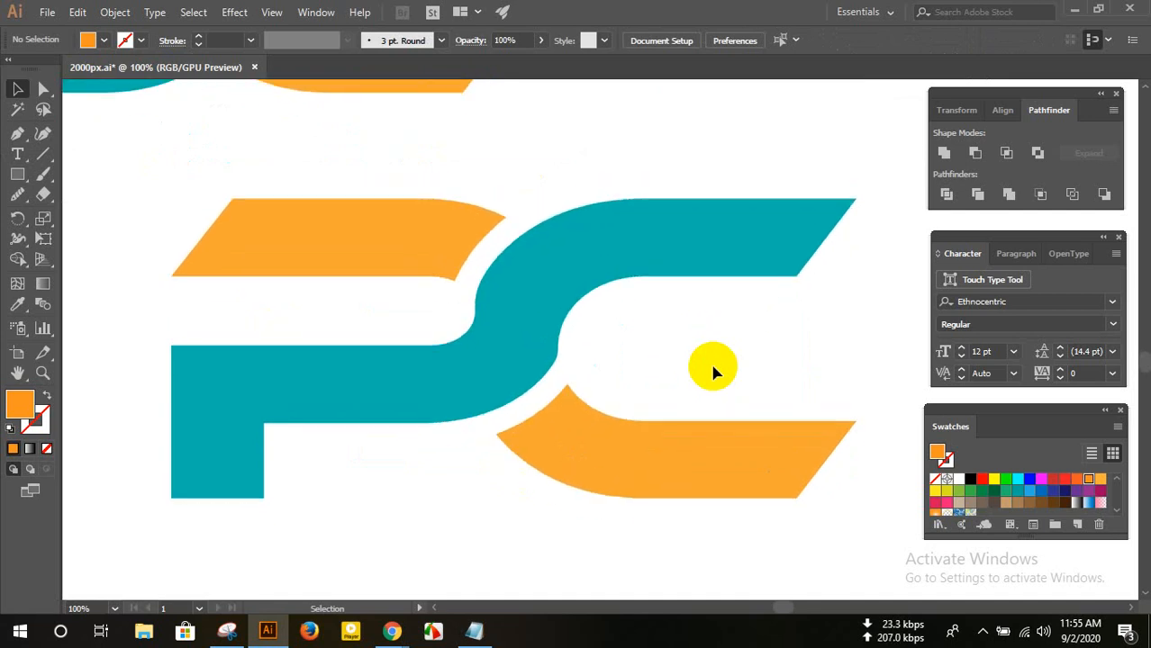
pyautogui.scroll(1, 713, 371)
pyautogui.click(699, 288)
pyautogui.click(694, 334)
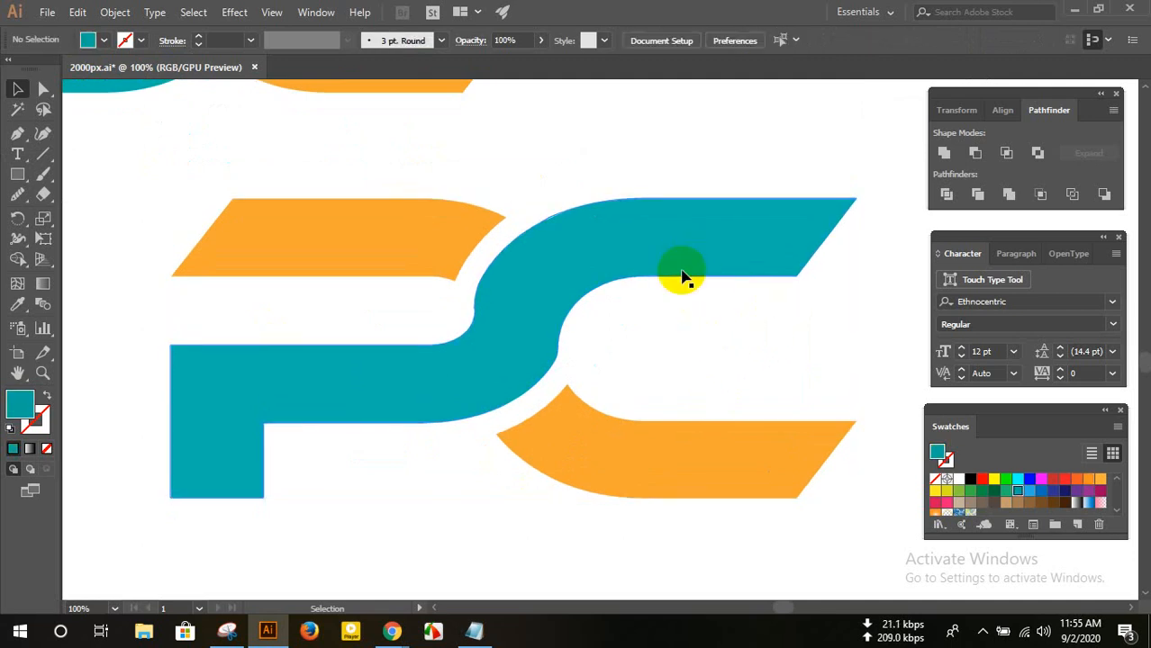
pyautogui.click(682, 271)
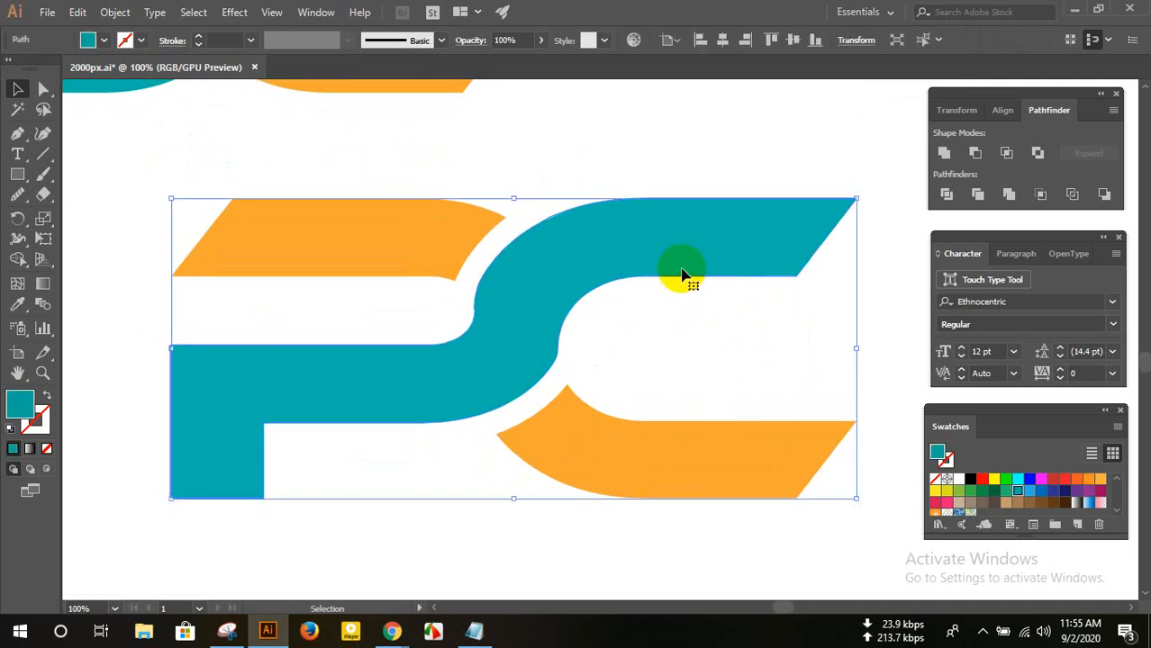
pyautogui.click(676, 356)
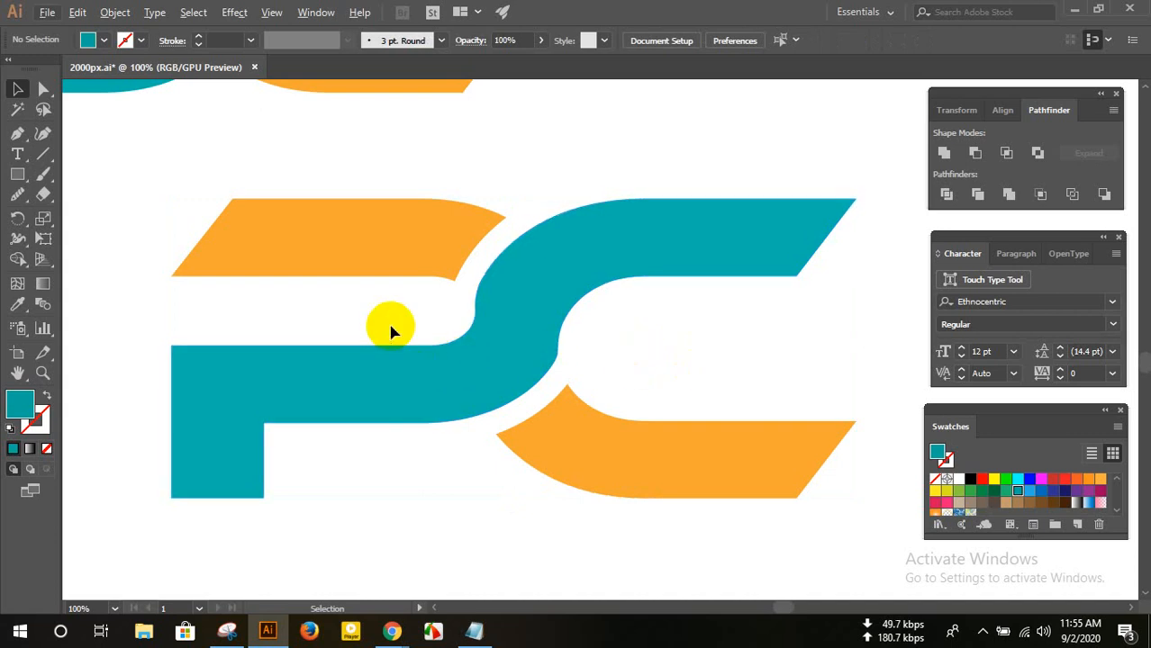
pyautogui.scroll(1, 390, 332)
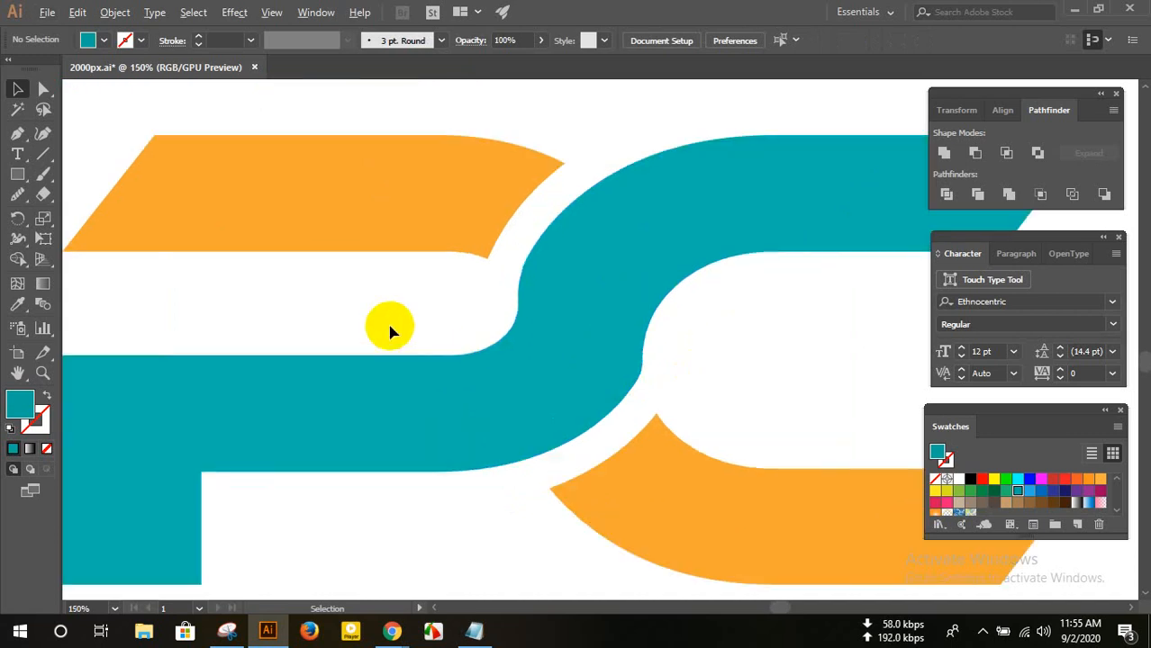
pyautogui.scroll(-1, 389, 332)
pyautogui.scroll(1, 390, 332)
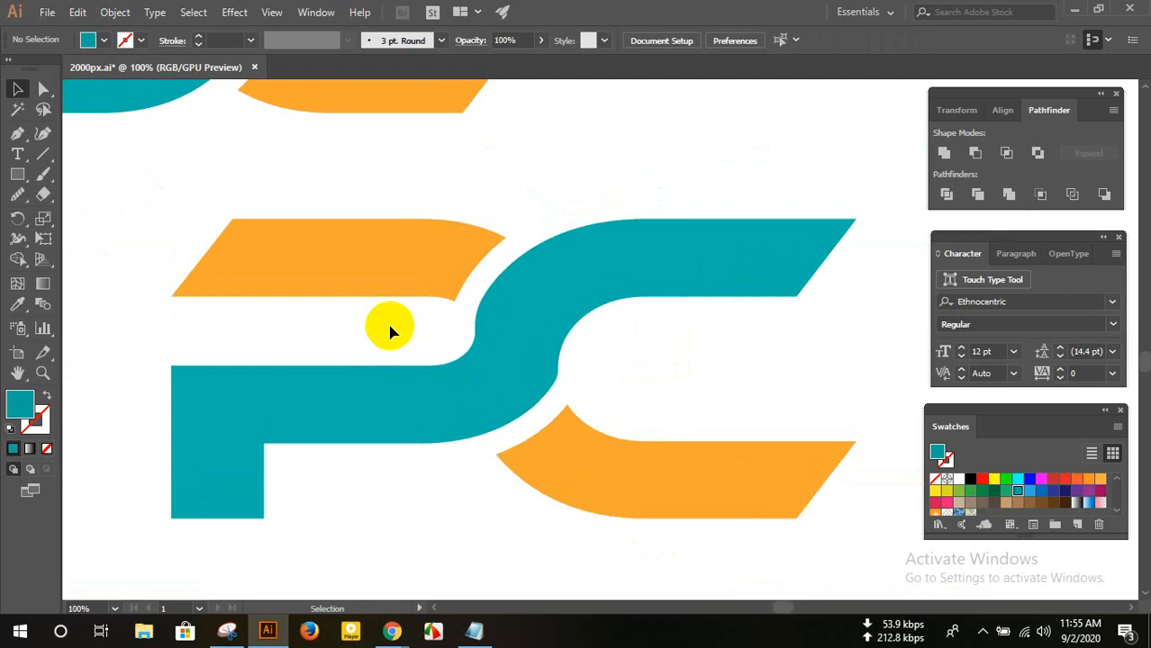
pyautogui.click(591, 357)
pyautogui.hotkey('ctrl', 'shift', 'a')
pyautogui.click(624, 291)
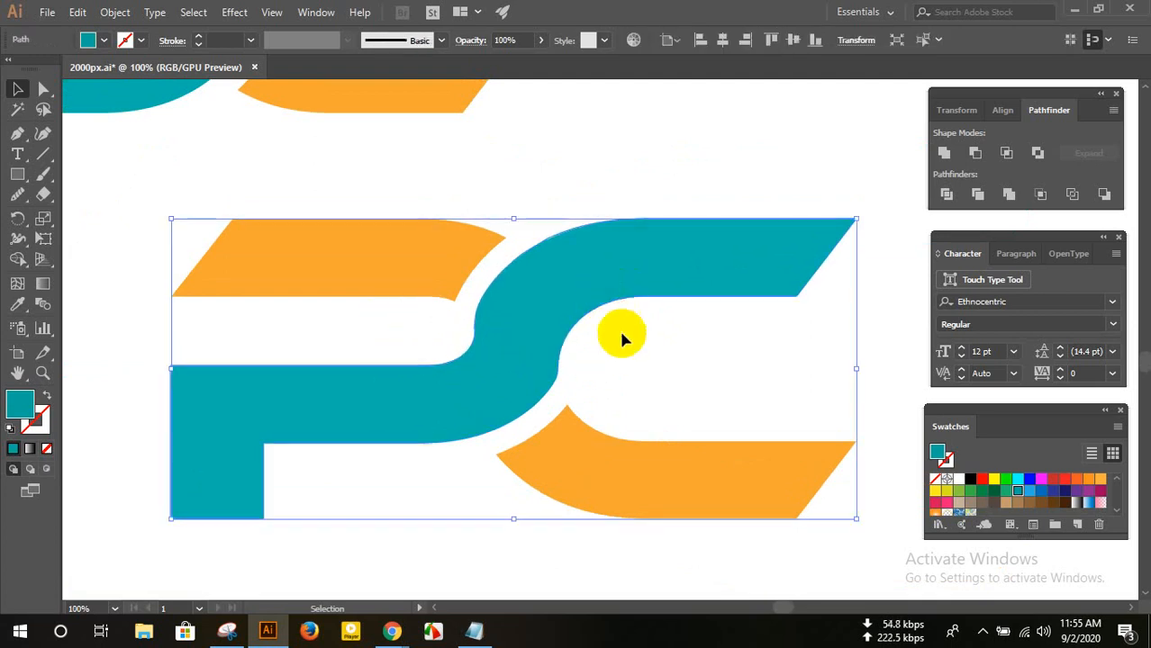
pyautogui.click(621, 335)
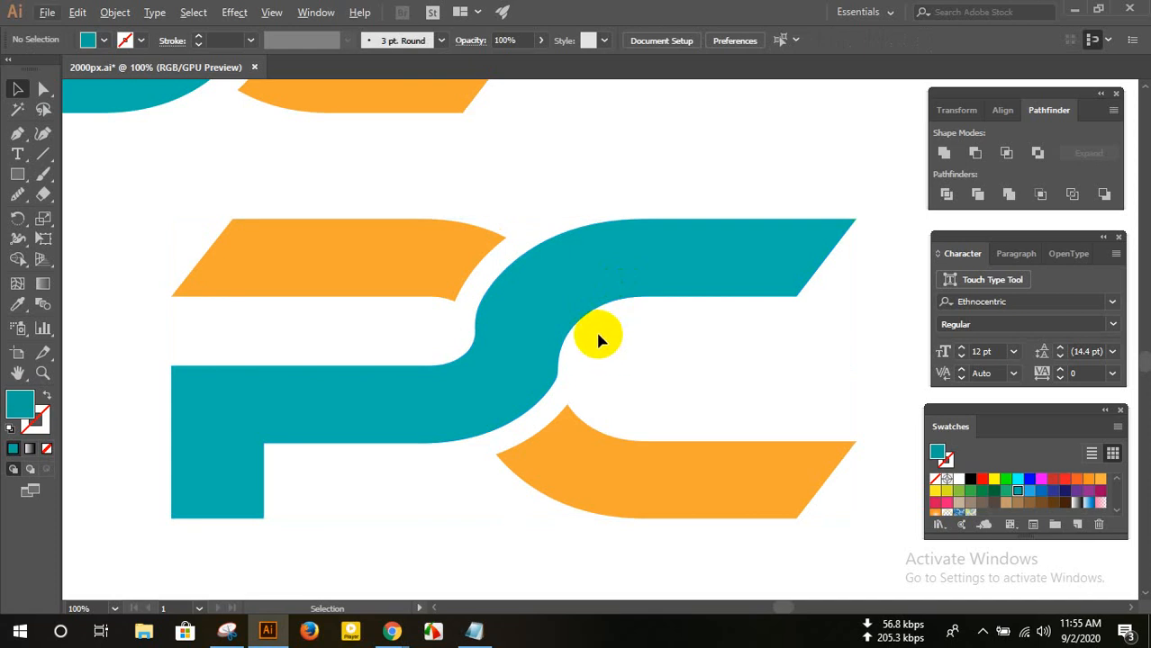
# - Switch to Chrome and search Google Images for "RTILL COLOR" in a new tab
pyautogui.moveTo(390, 630)
pyautogui.click(326, 573)
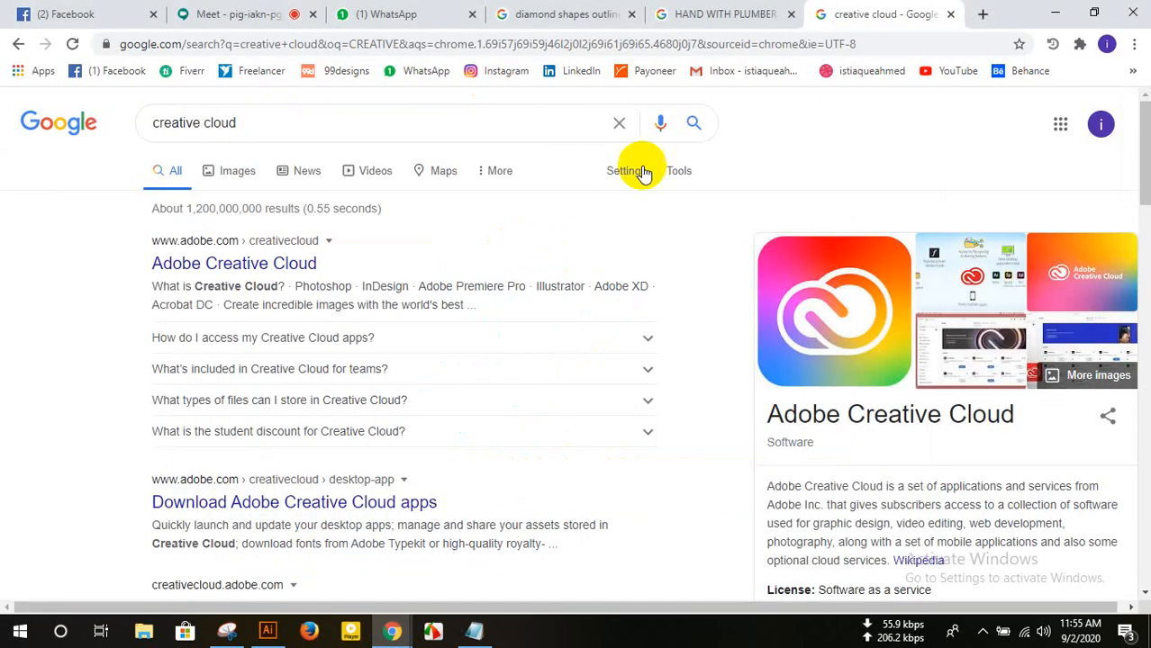
pyautogui.click(982, 14)
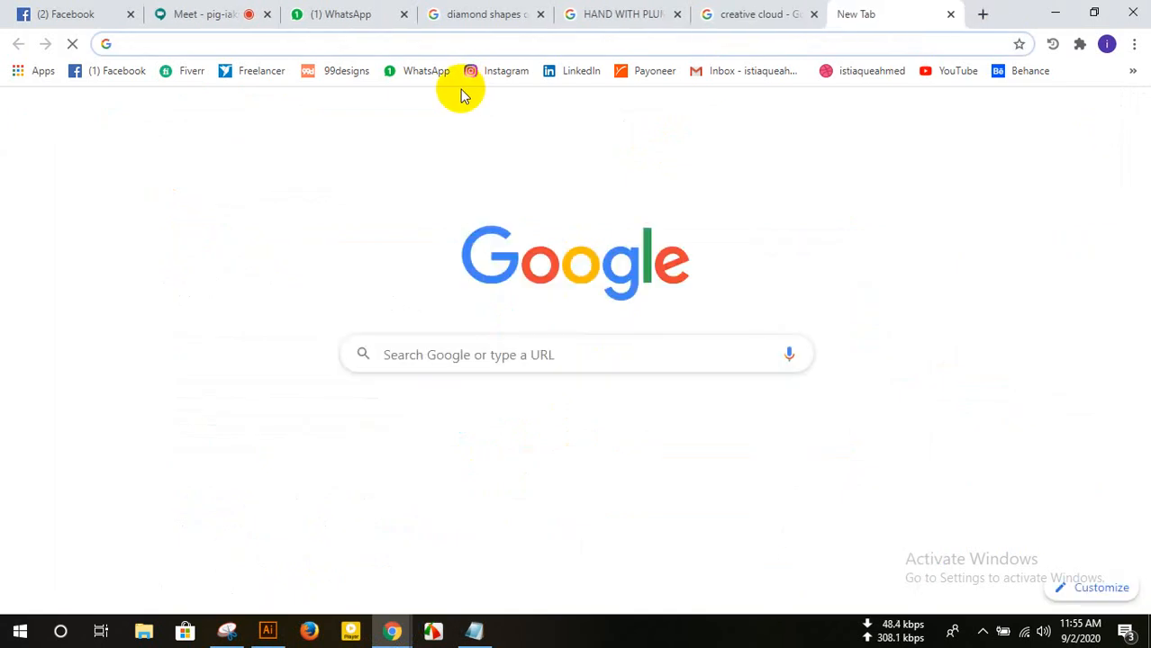
pyautogui.write('R')
pyautogui.press('BackSpace')
pyautogui.write('T')
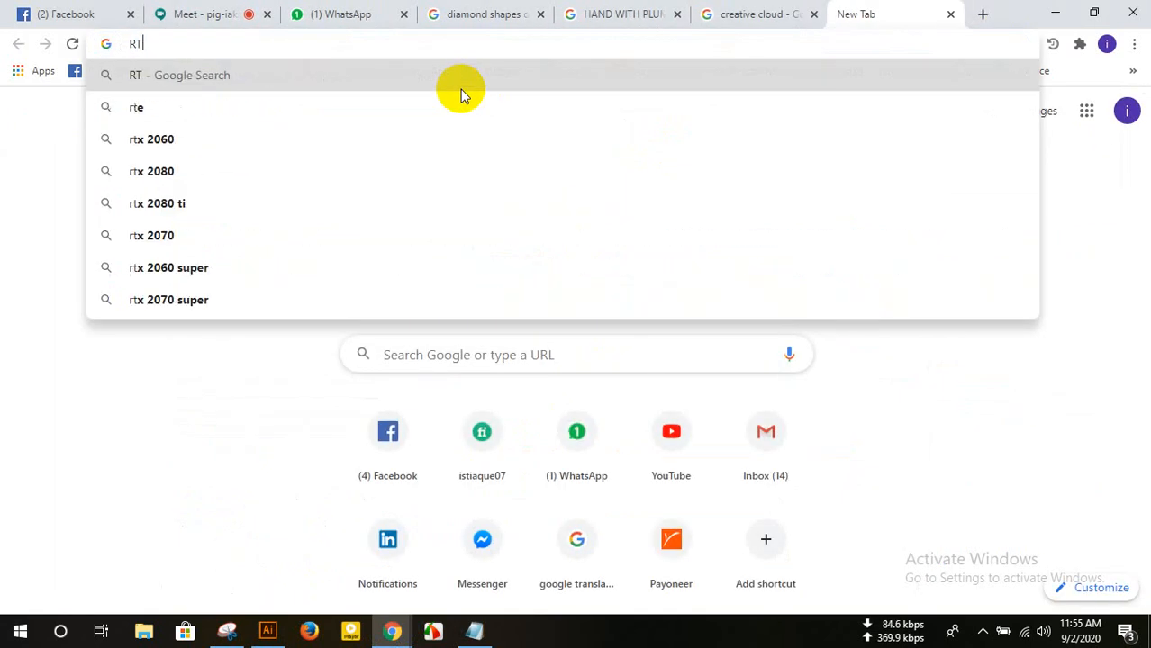
pyautogui.write('ILL ')
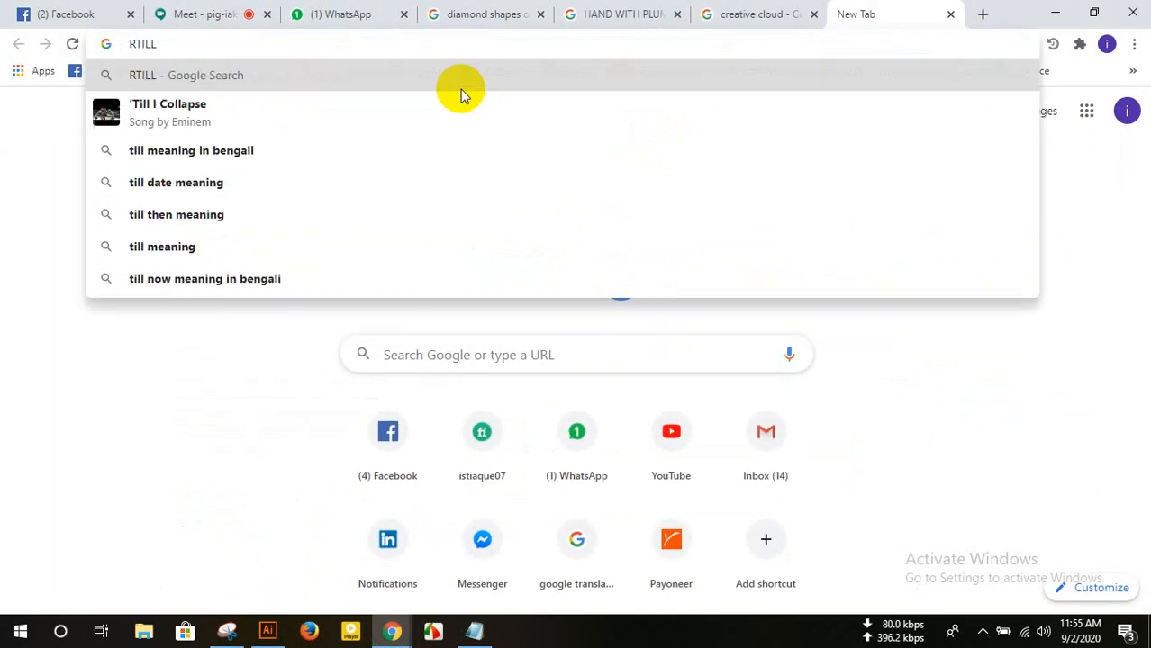
pyautogui.write('COLOR')
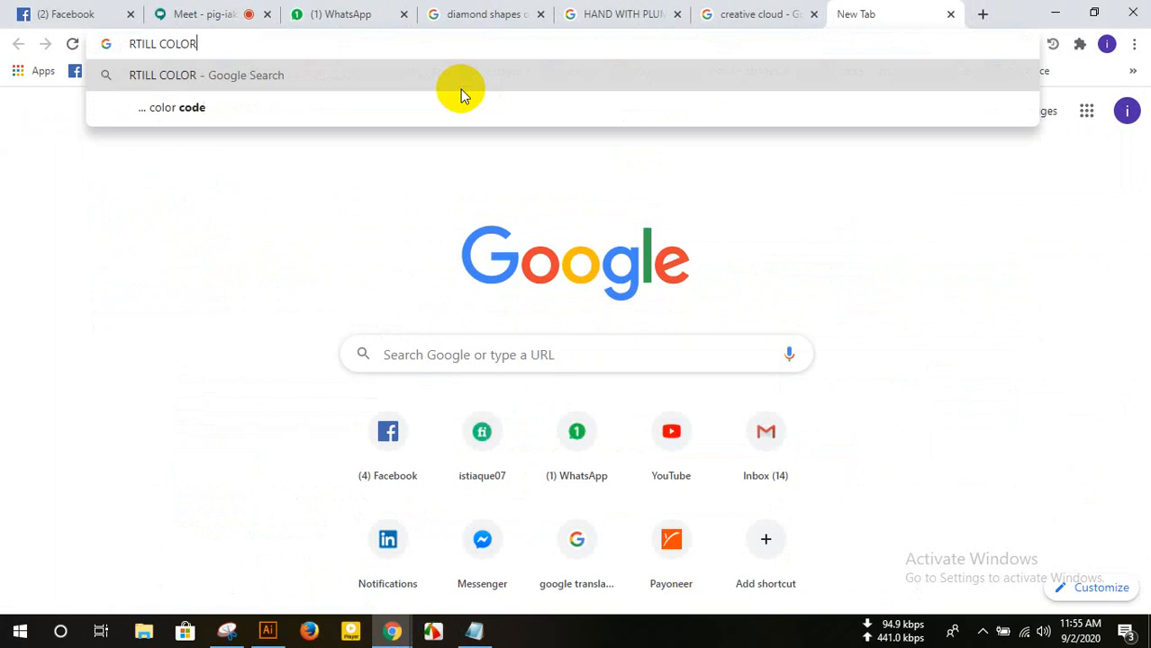
pyautogui.press('Return')
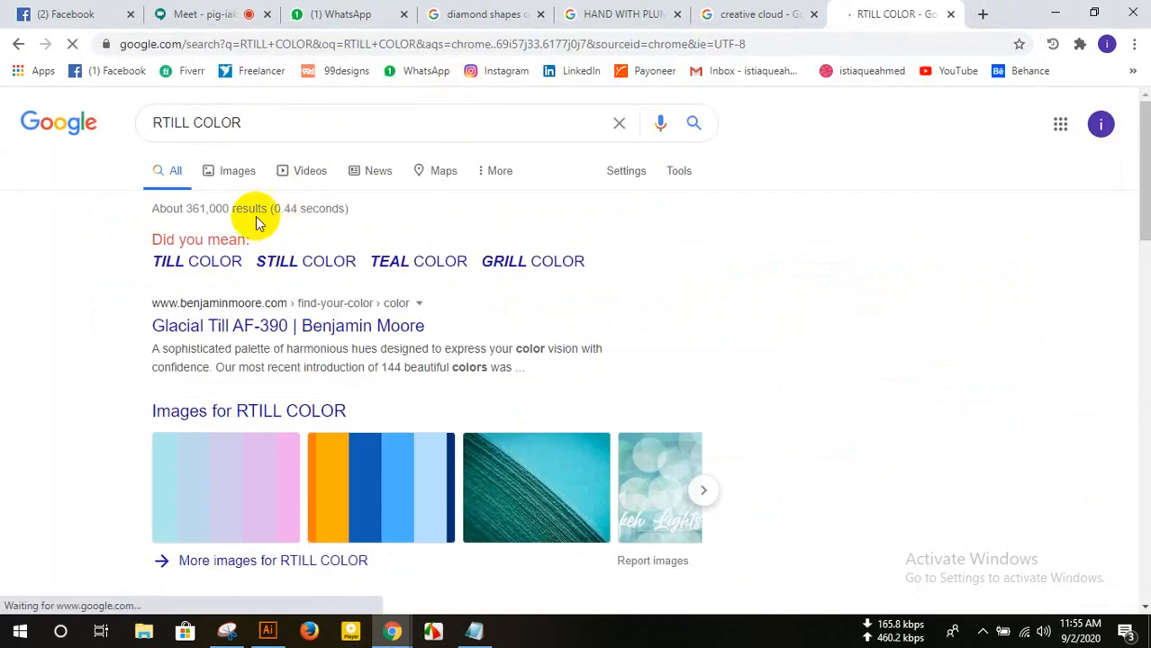
pyautogui.click(239, 172)
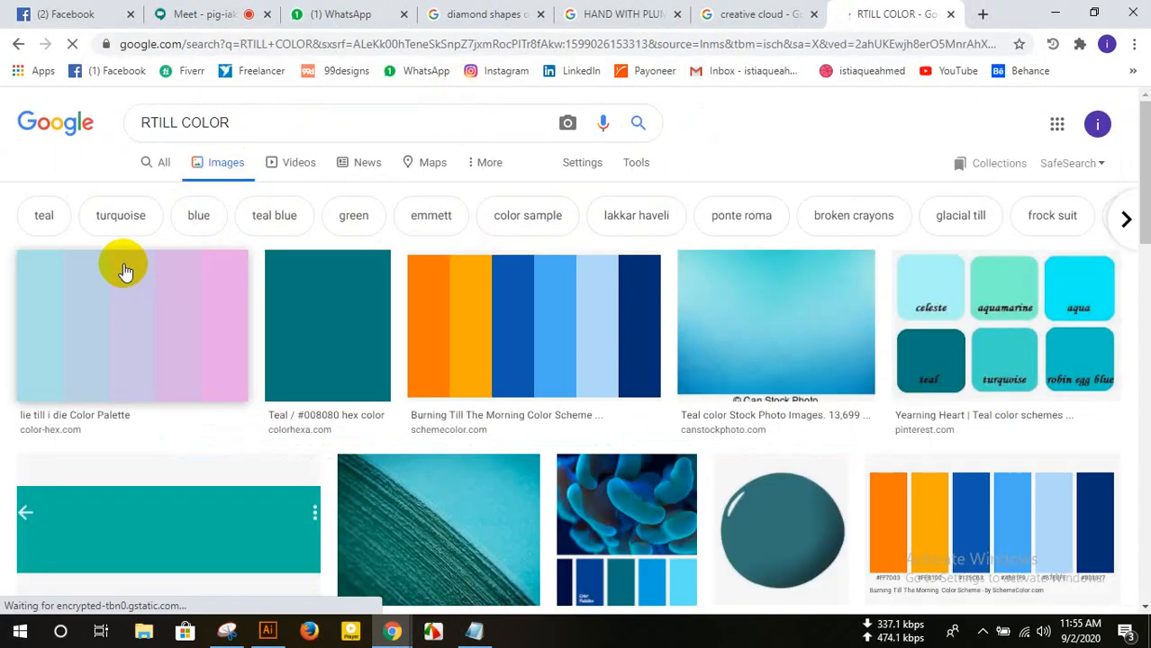
# - Browse the image results, previewing the "lie till i die" palette and the Yearning Heart teal colour chart, and close both previews
pyautogui.scroll(-1, 261, 423)
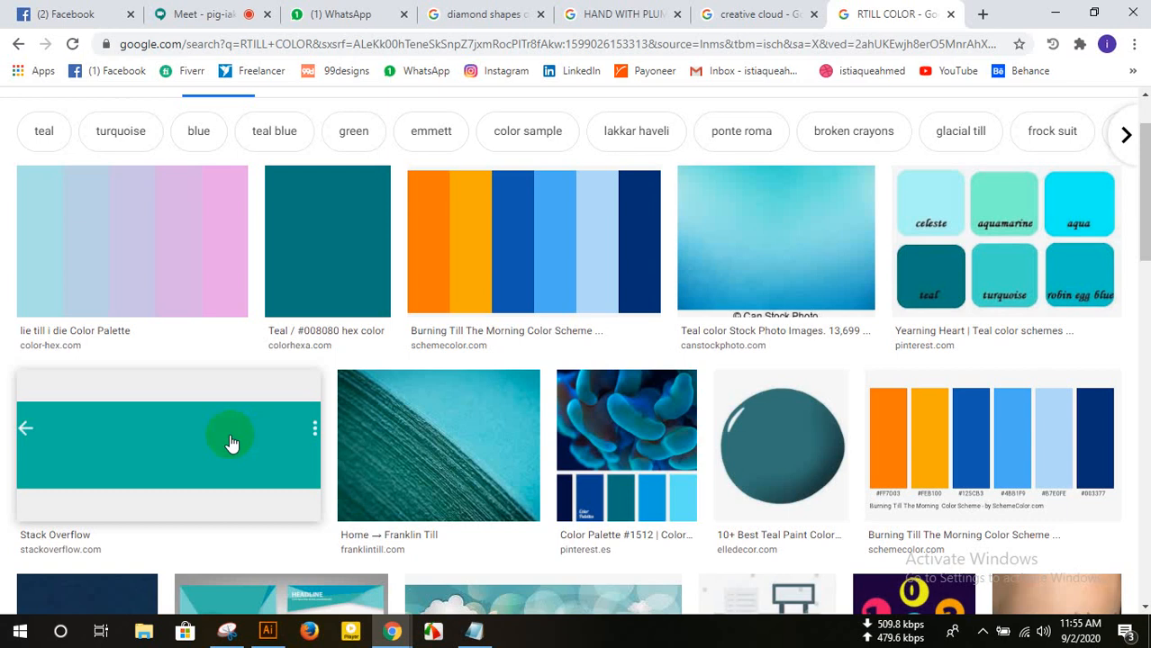
pyautogui.scroll(1, 375, 410)
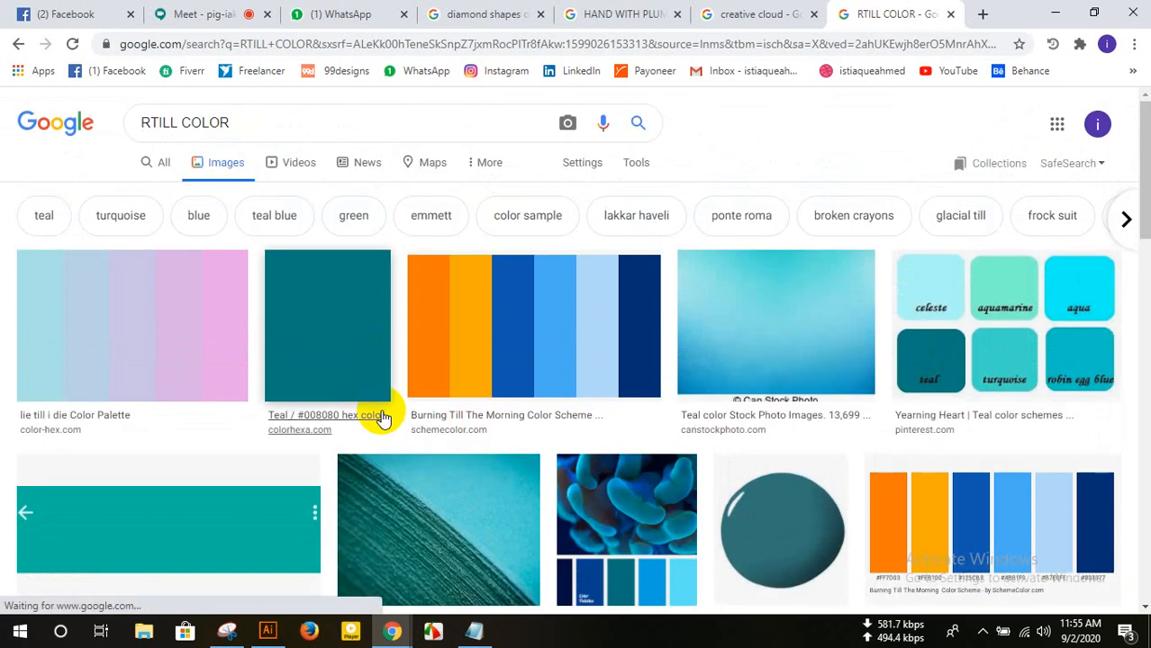
pyautogui.click(26, 344)
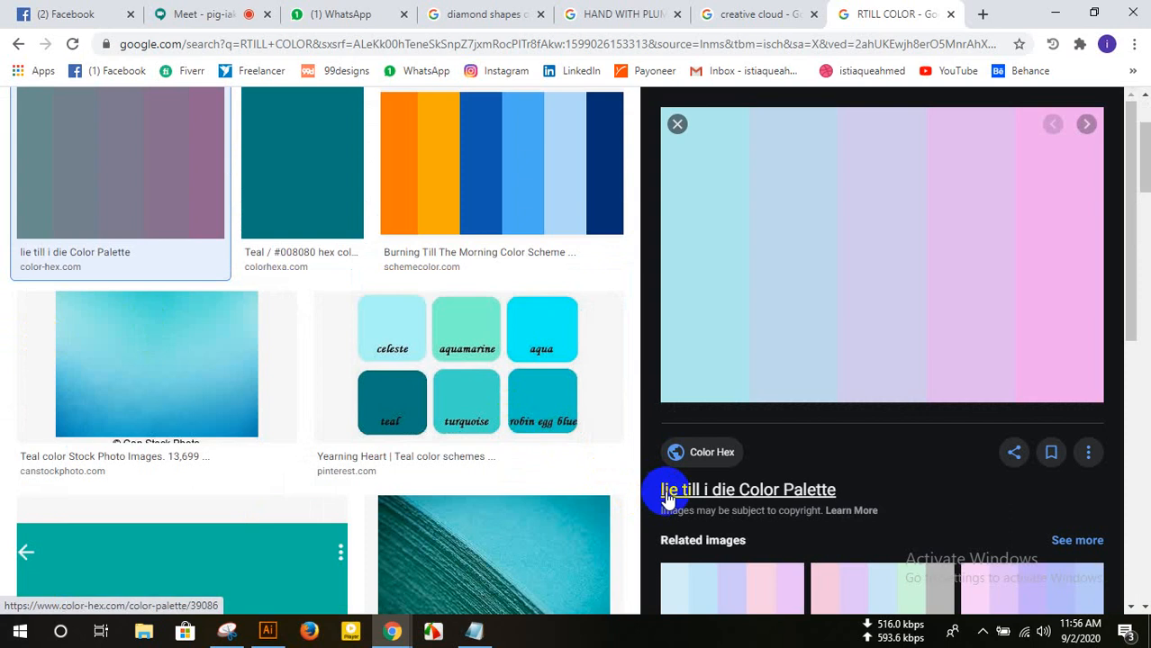
pyautogui.click(677, 123)
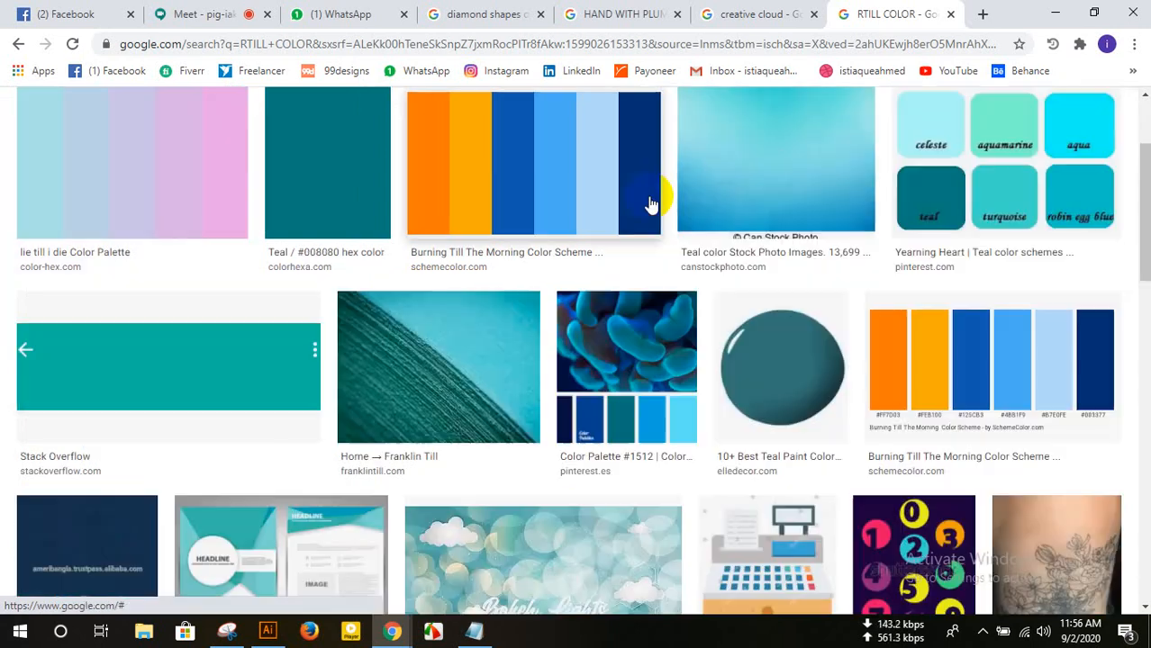
pyautogui.scroll(1, 601, 303)
pyautogui.scroll(1, 603, 308)
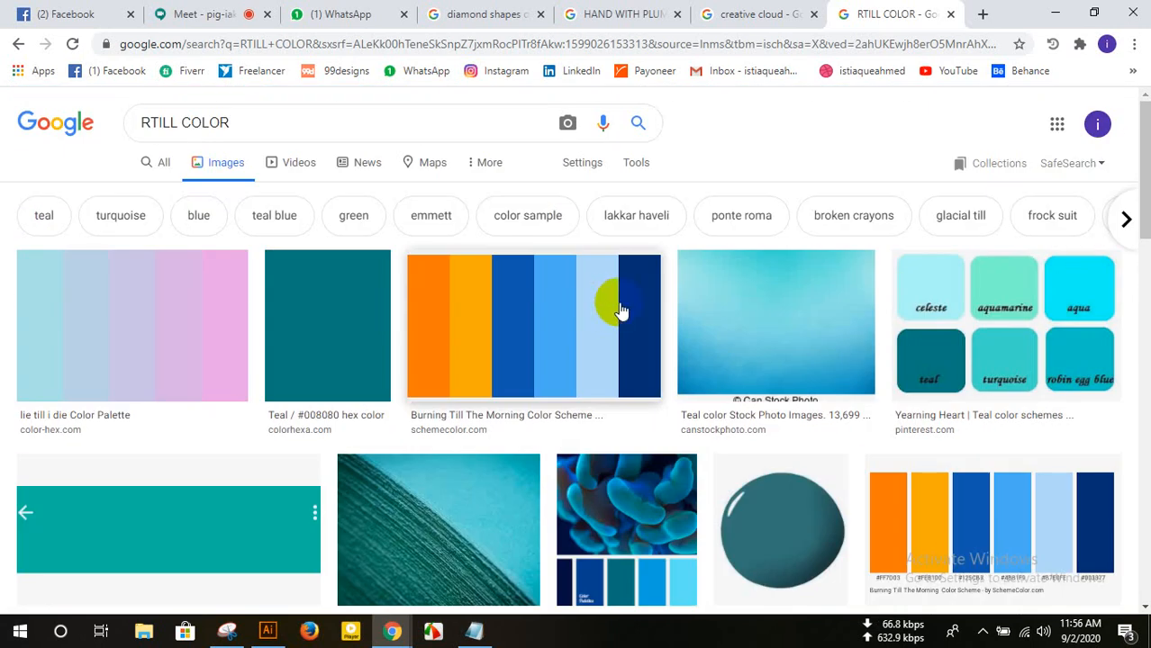
pyautogui.scroll(-5, 617, 308)
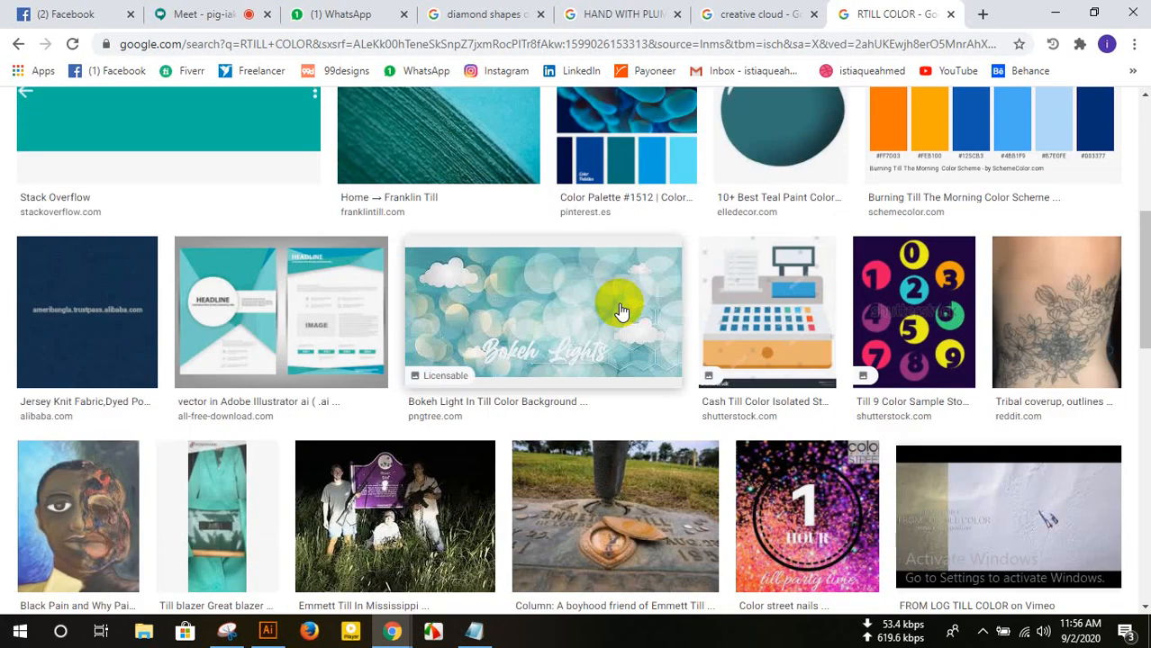
pyautogui.scroll(3, 827, 333)
pyautogui.click(938, 202)
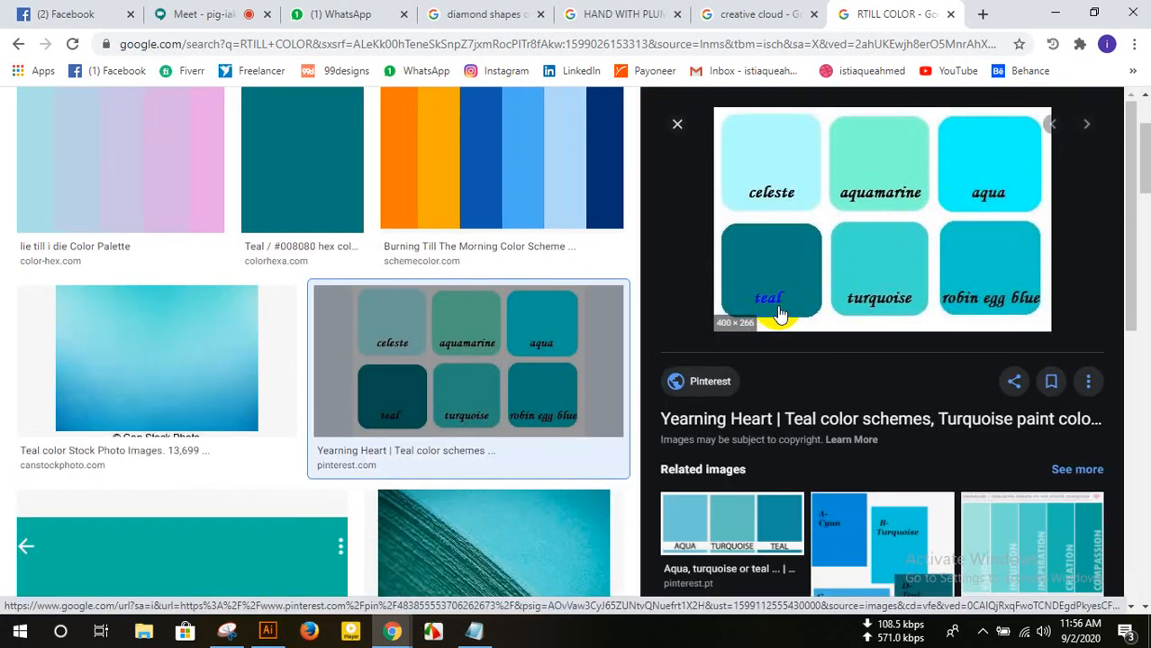
pyautogui.click(677, 124)
pyautogui.scroll(3, 351, 315)
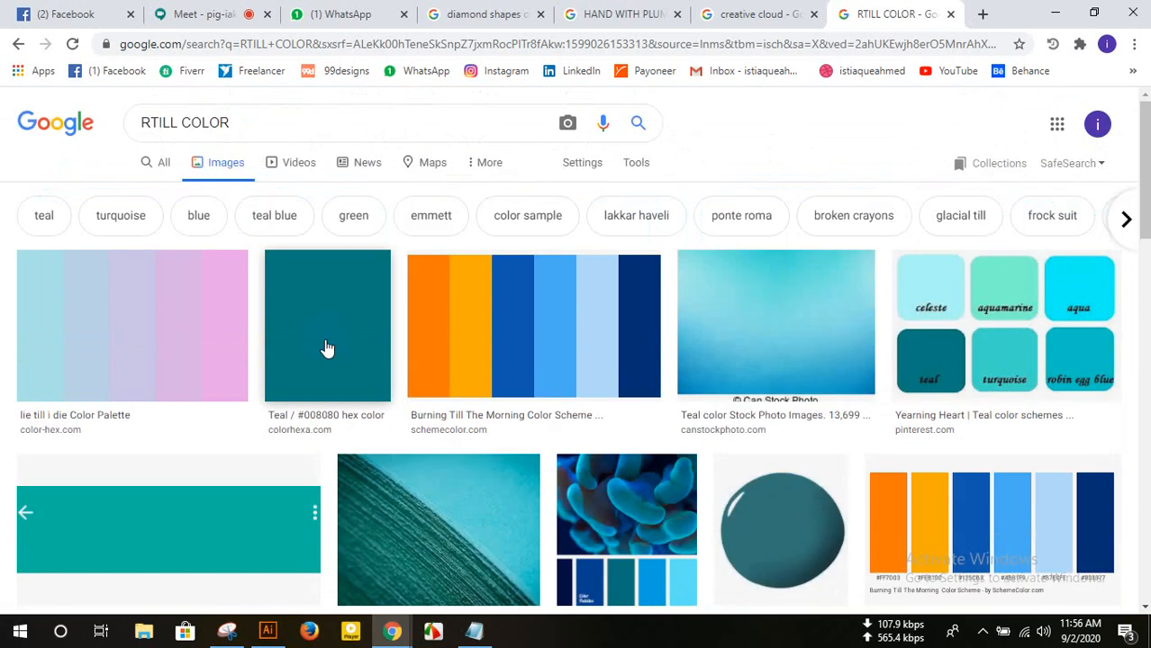
# - Correct the image search to "TEAL COLOR" and look through the teal shades in the results
pyautogui.moveTo(172, 121); pyautogui.dragTo(118, 129)
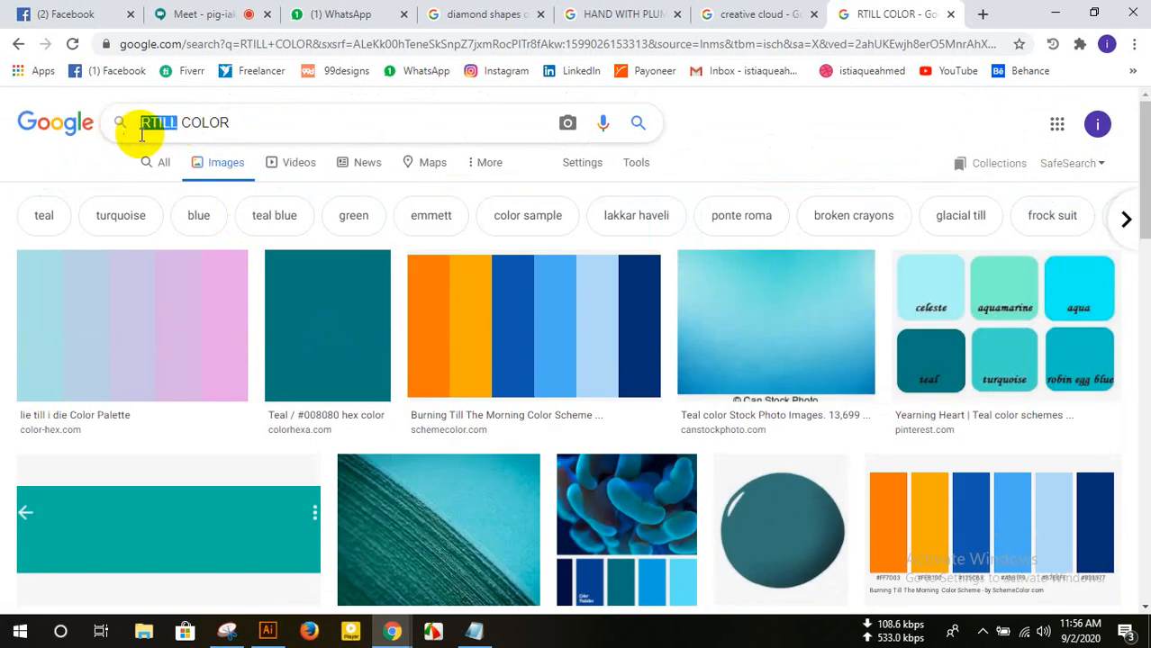
pyautogui.write('TEAL')
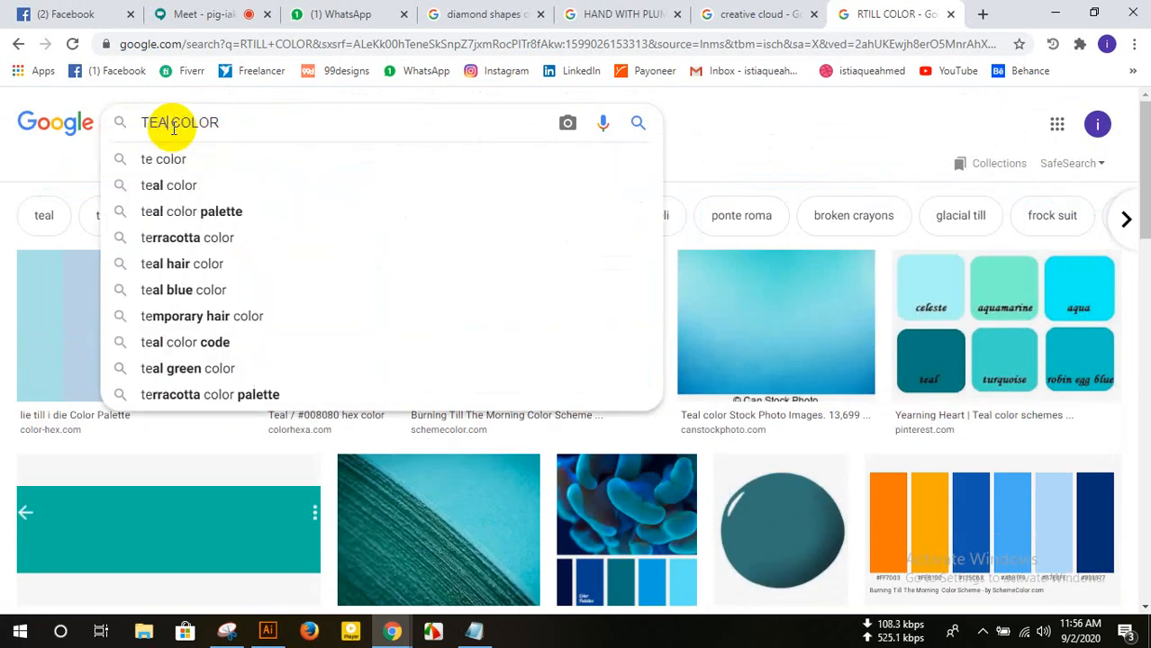
pyautogui.press('Return')
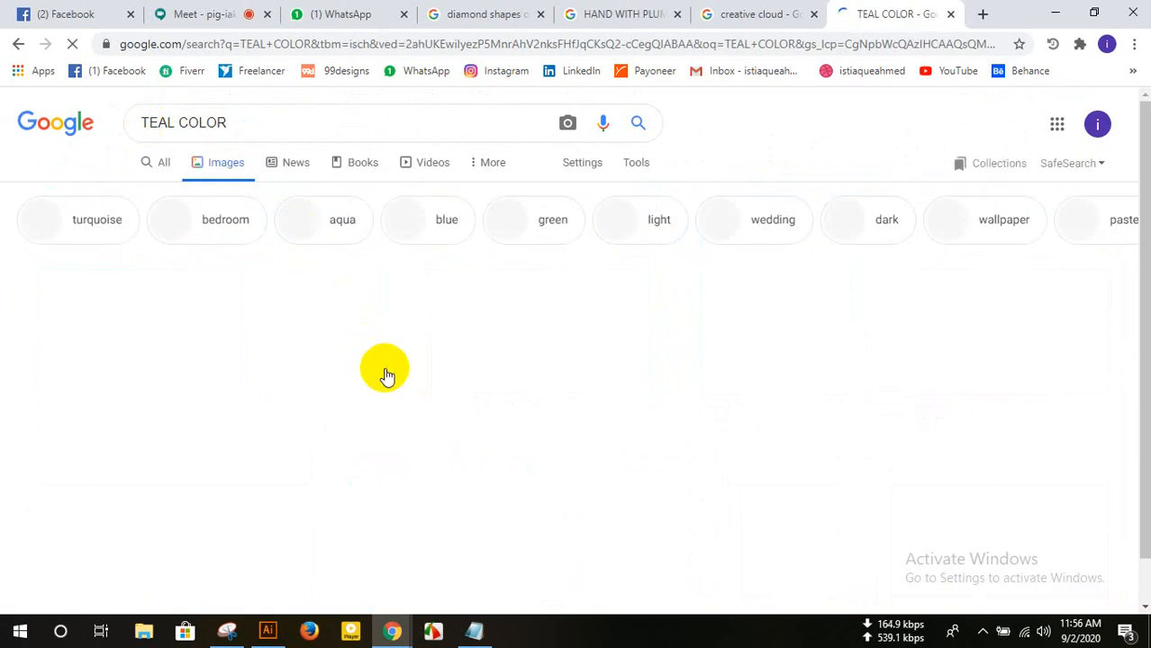
pyautogui.scroll(-2, 459, 450)
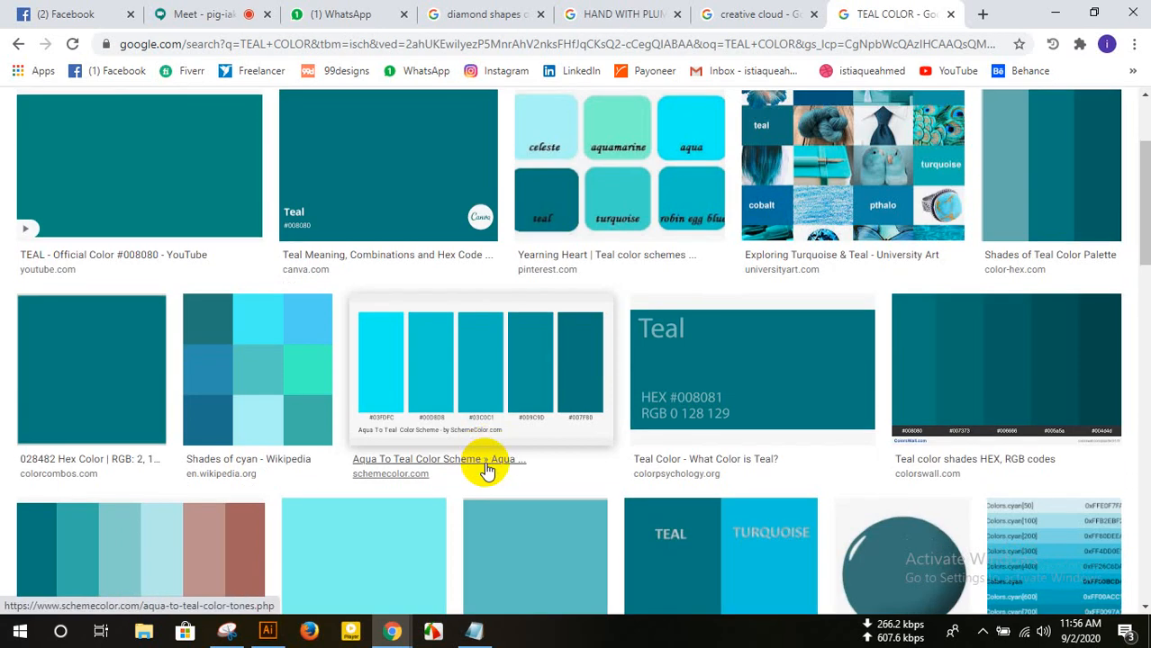
pyautogui.scroll(2, 487, 469)
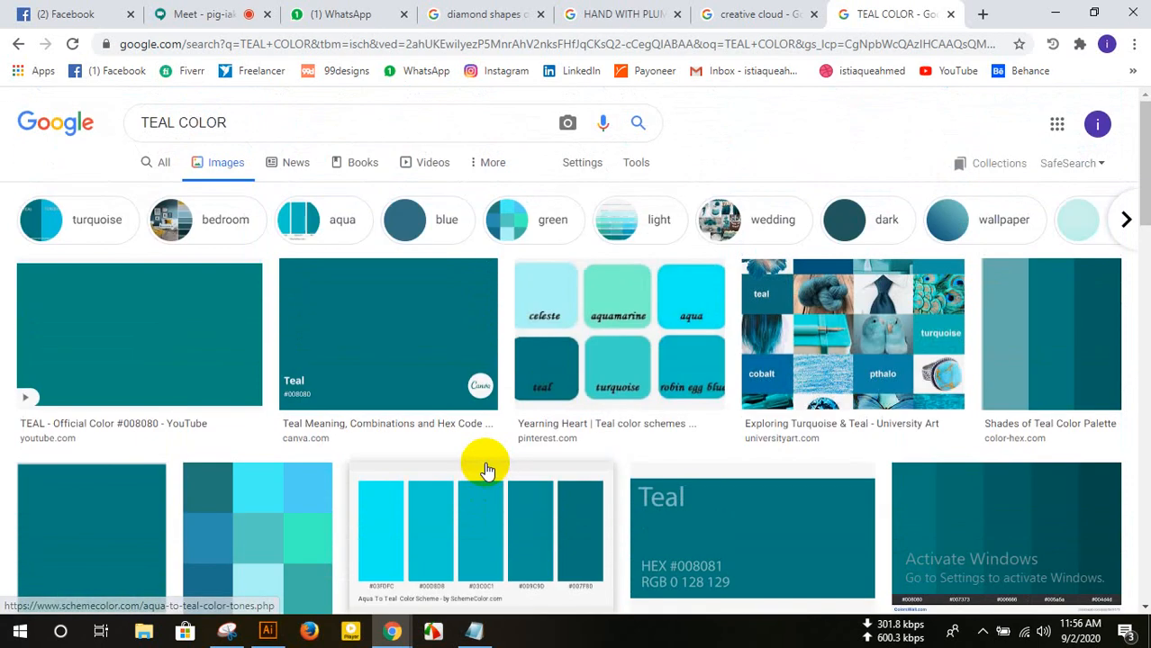
# - Switch to Illustrator and move the coloured PC monogram to just beneath the black PC lettering
pyautogui.click(270, 633)
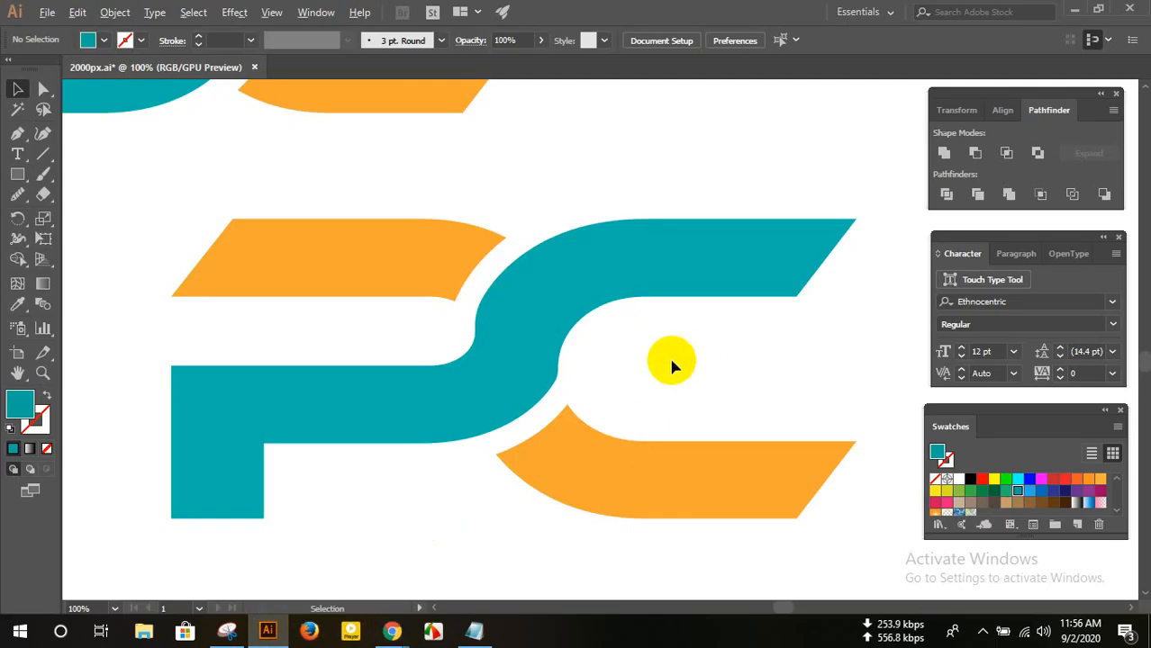
pyautogui.keyDown('alt'); pyautogui.scroll(-2, 671, 365); pyautogui.keyUp('alt')
pyautogui.keyDown('alt'); pyautogui.scroll(-2, 671, 365); pyautogui.keyUp('alt')
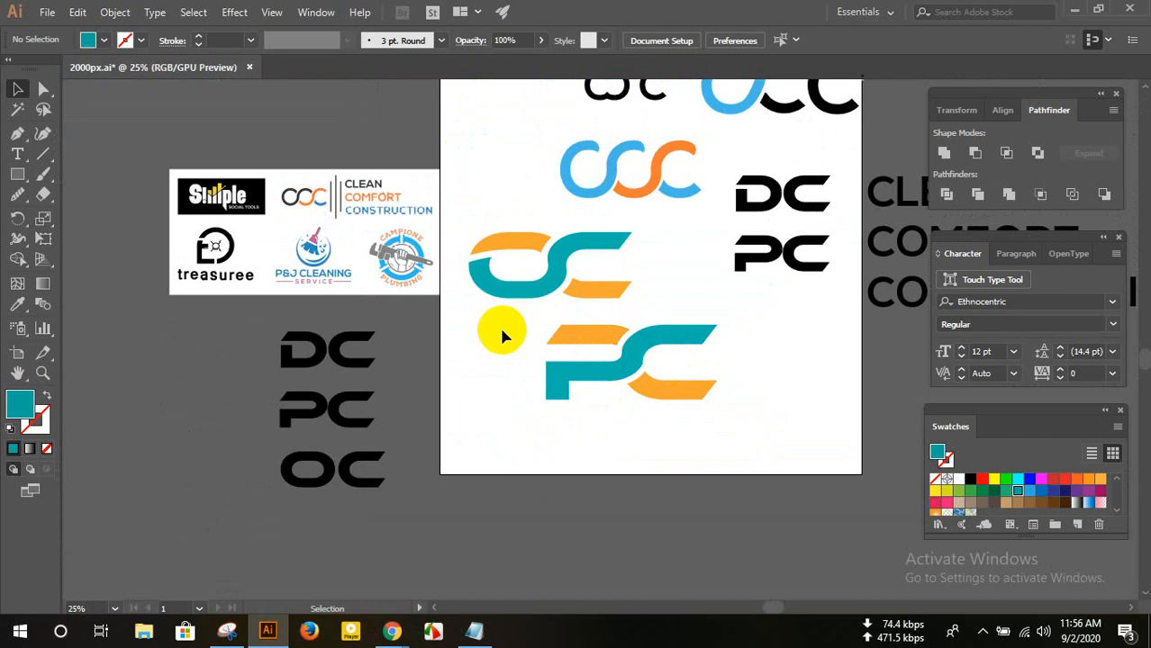
pyautogui.moveTo(500, 326); pyautogui.dragTo(837, 353)
pyautogui.click(736, 412)
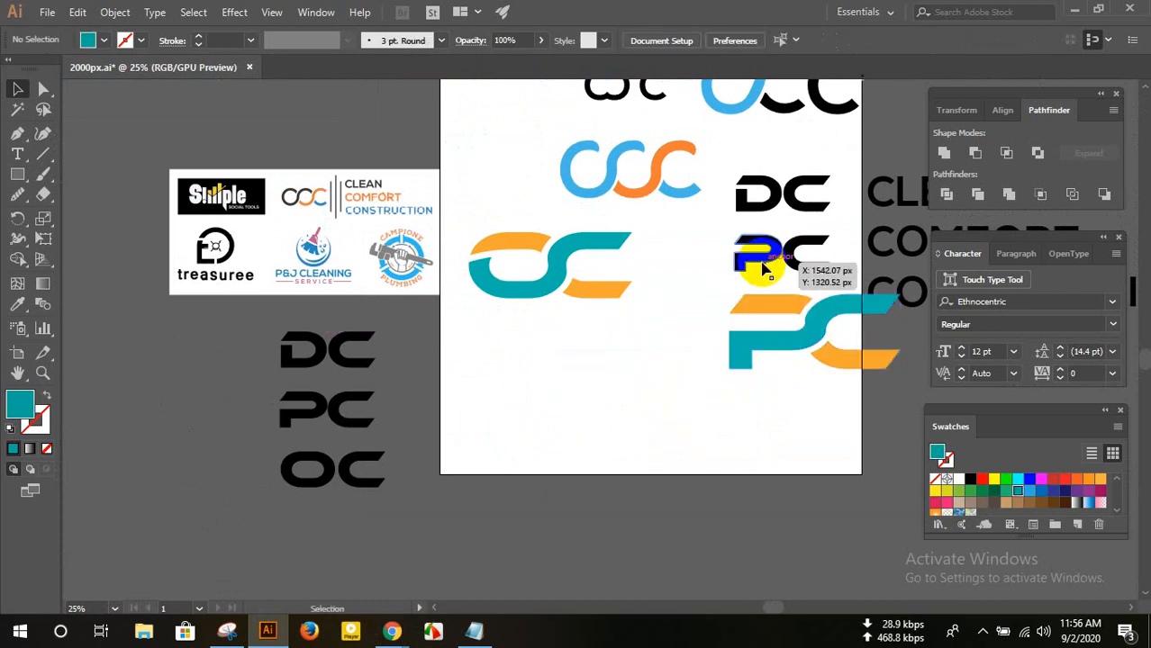
pyautogui.keyDown('alt'); pyautogui.scroll(6, 773, 260); pyautogui.keyUp('alt')
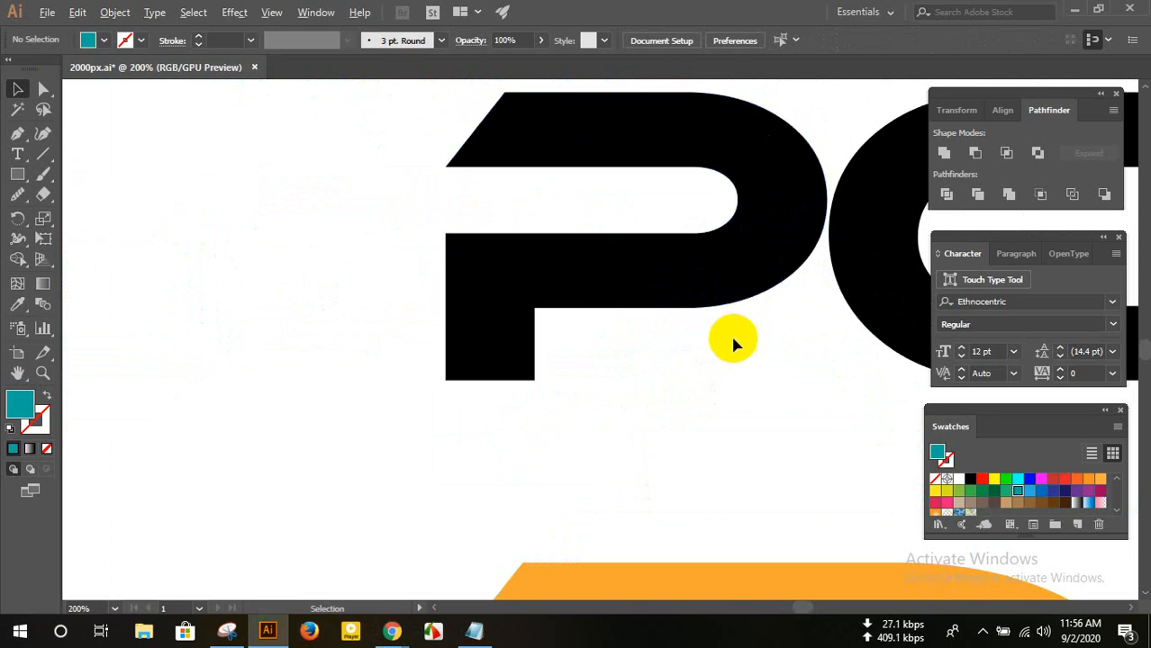
pyautogui.keyDown('alt'); pyautogui.scroll(-5, 732, 341); pyautogui.keyUp('alt')
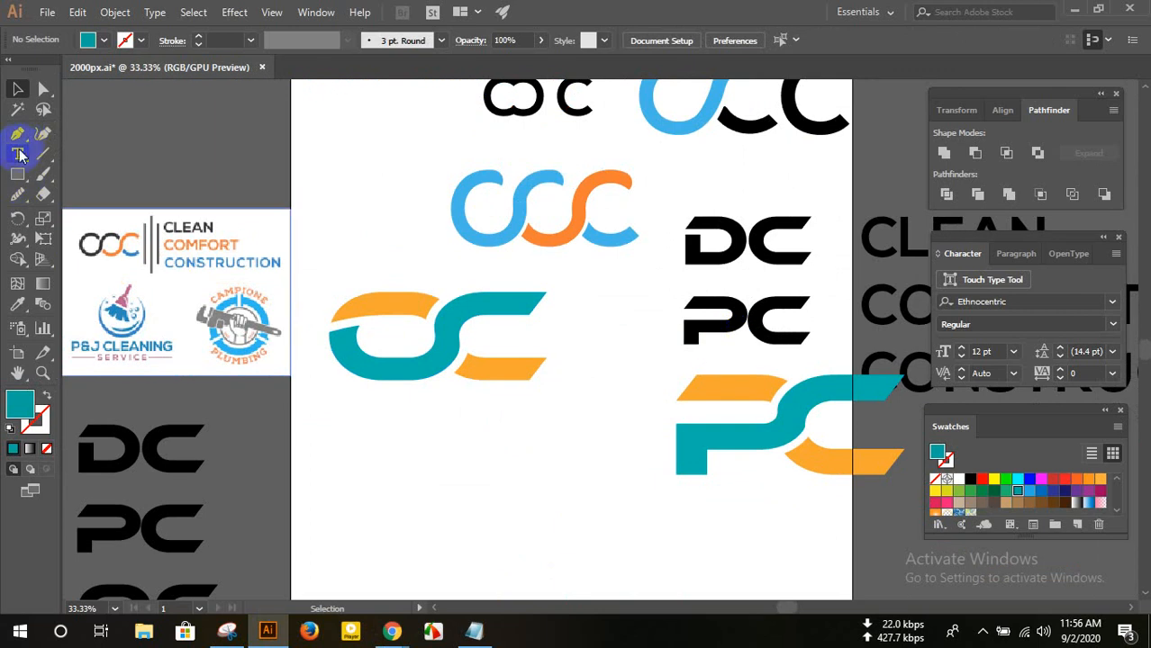
# - Add the text JAGURE in Ethnocentric below the coloured OC monogram and scale it up to about 141 pt
pyautogui.click(18, 154)
pyautogui.scroll(-2, 359, 426)
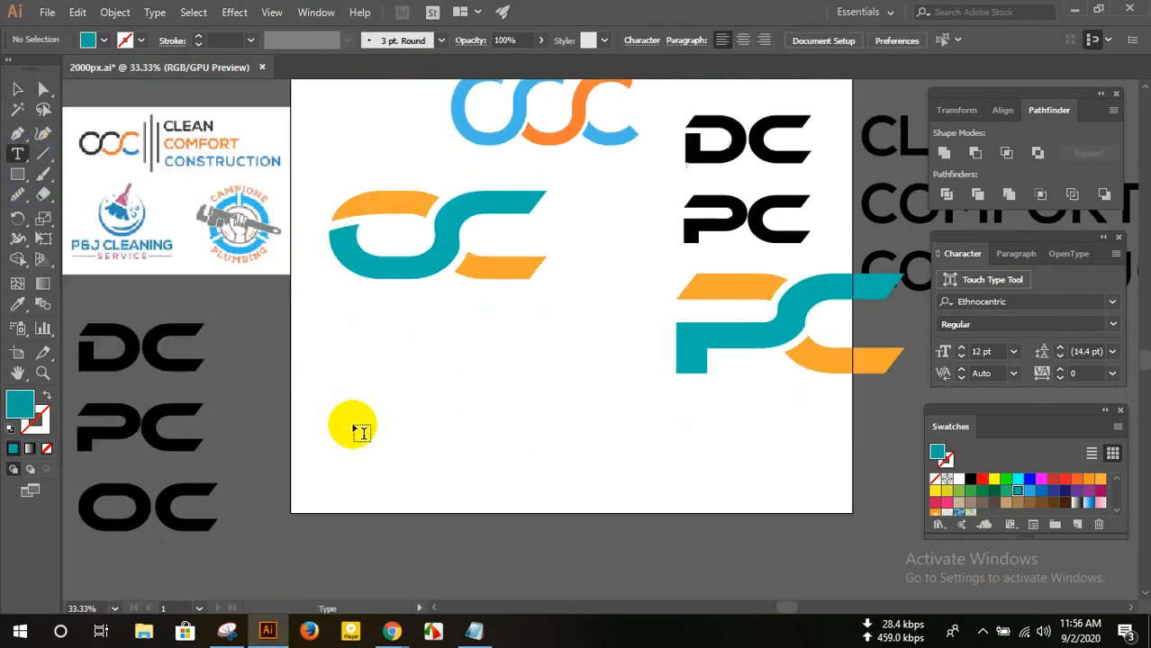
pyautogui.keyDown('alt'); pyautogui.scroll(2, 451, 387); pyautogui.keyUp('alt')
pyautogui.click(433, 374)
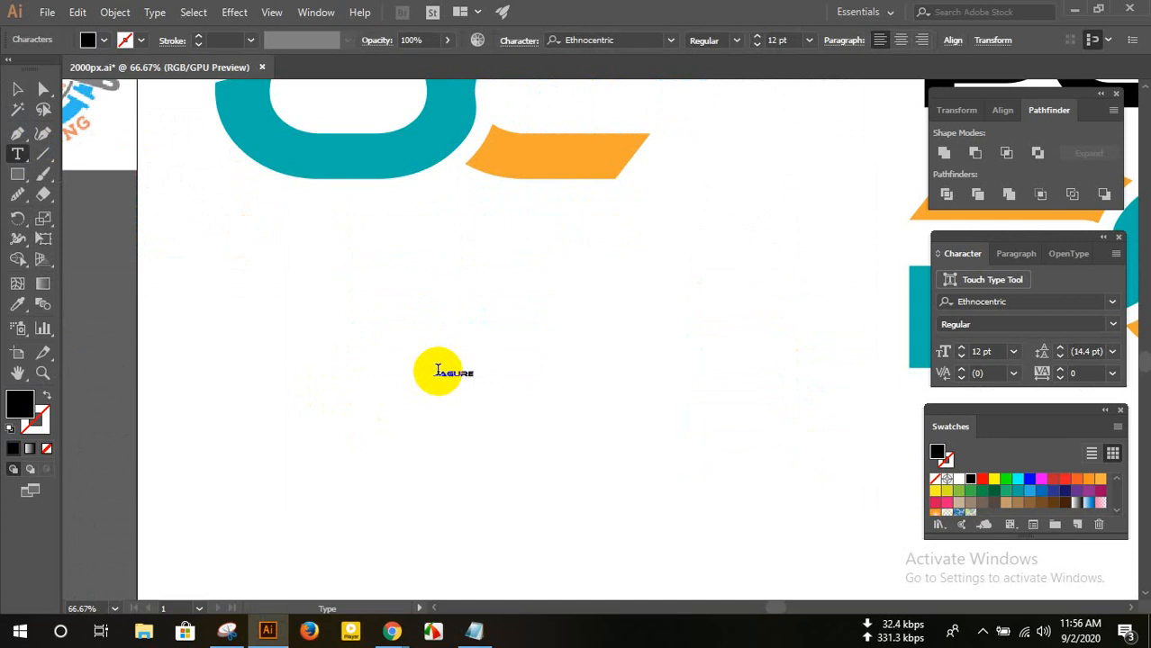
pyautogui.click(17, 89)
pyautogui.moveTo(474, 382); pyautogui.dragTo(660, 478)
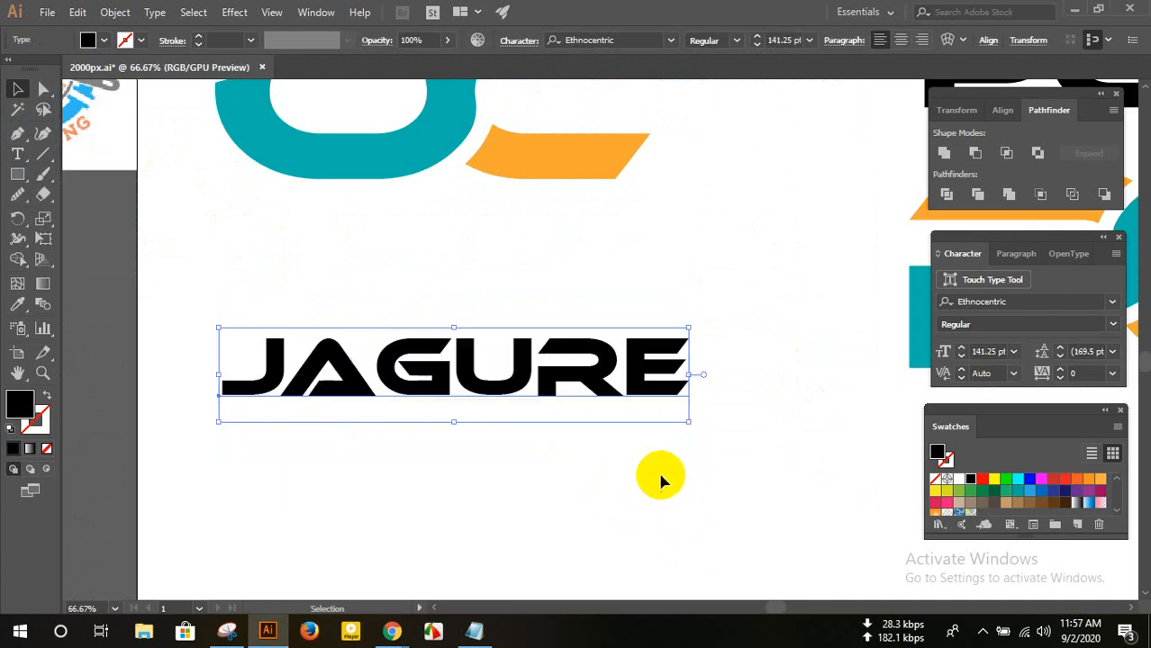
# - Convert the JAGURE text to outlines and ungroup it into separate letters
pyautogui.rightClick(531, 405)
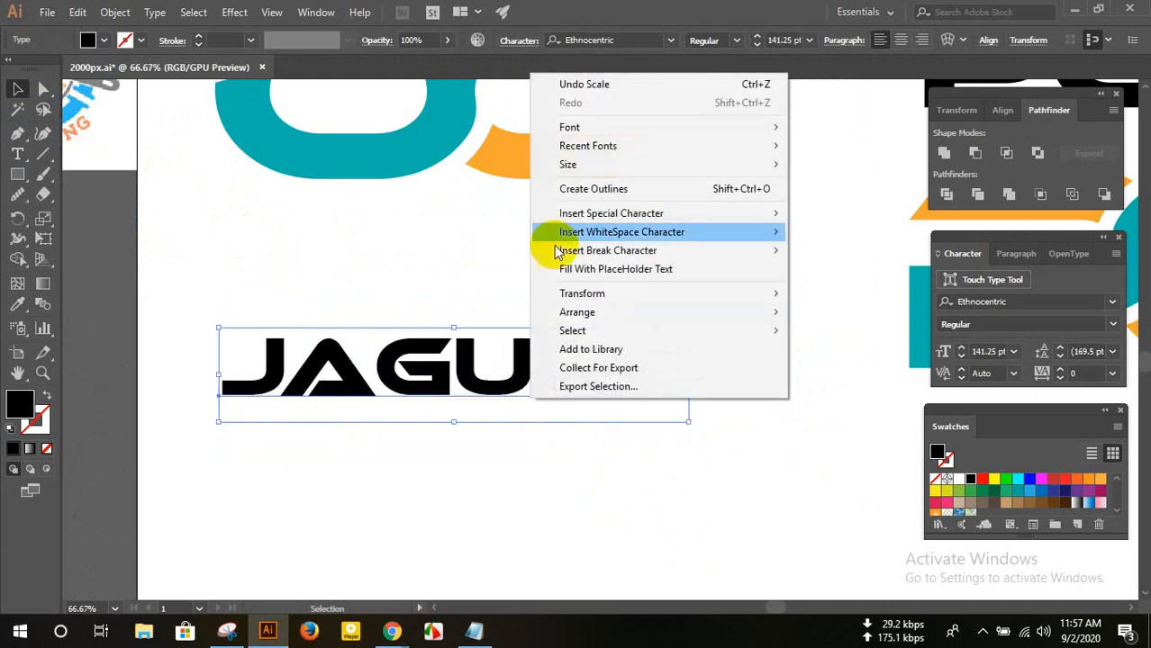
pyautogui.click(575, 196)
pyautogui.rightClick(508, 380)
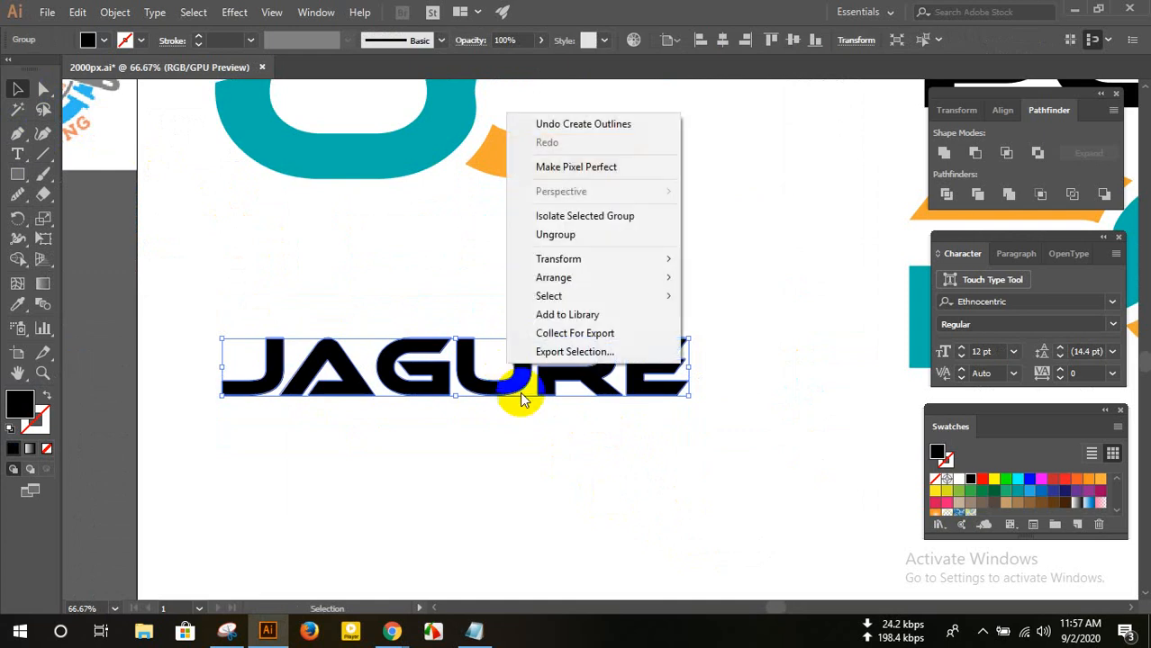
pyautogui.click(540, 235)
pyautogui.click(526, 310)
# - Duplicate the outlined JAGURE letters directly above the original row
pyautogui.moveTo(193, 300); pyautogui.dragTo(689, 416)
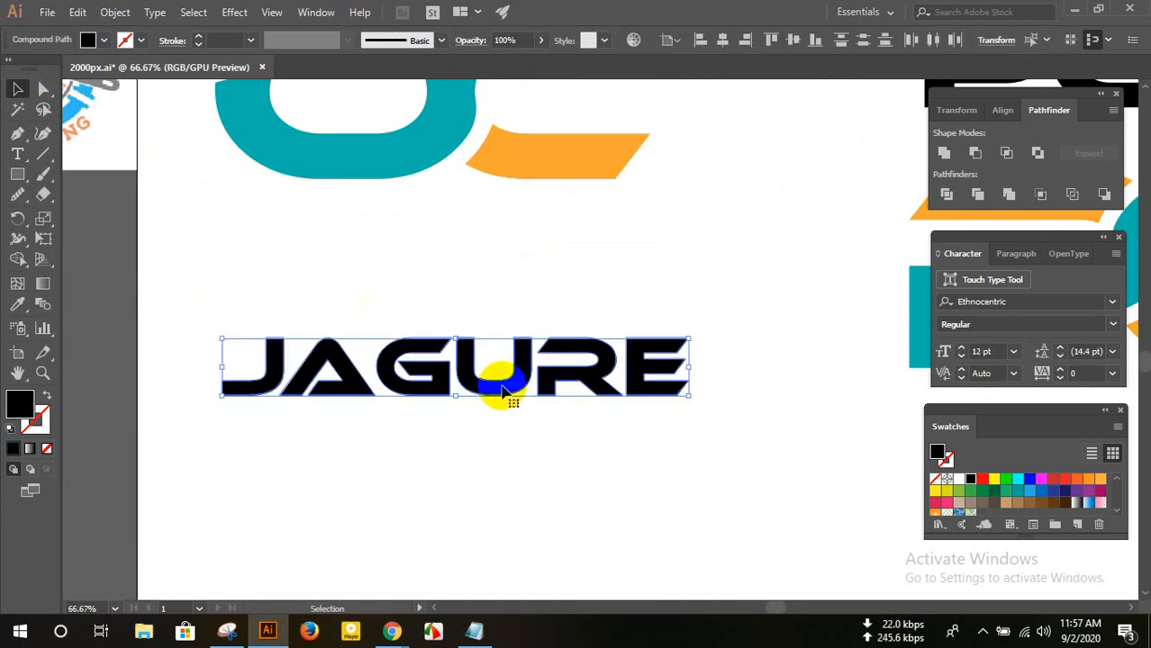
pyautogui.moveTo(504, 390); pyautogui.dragTo(504, 286)
pyautogui.click(497, 313)
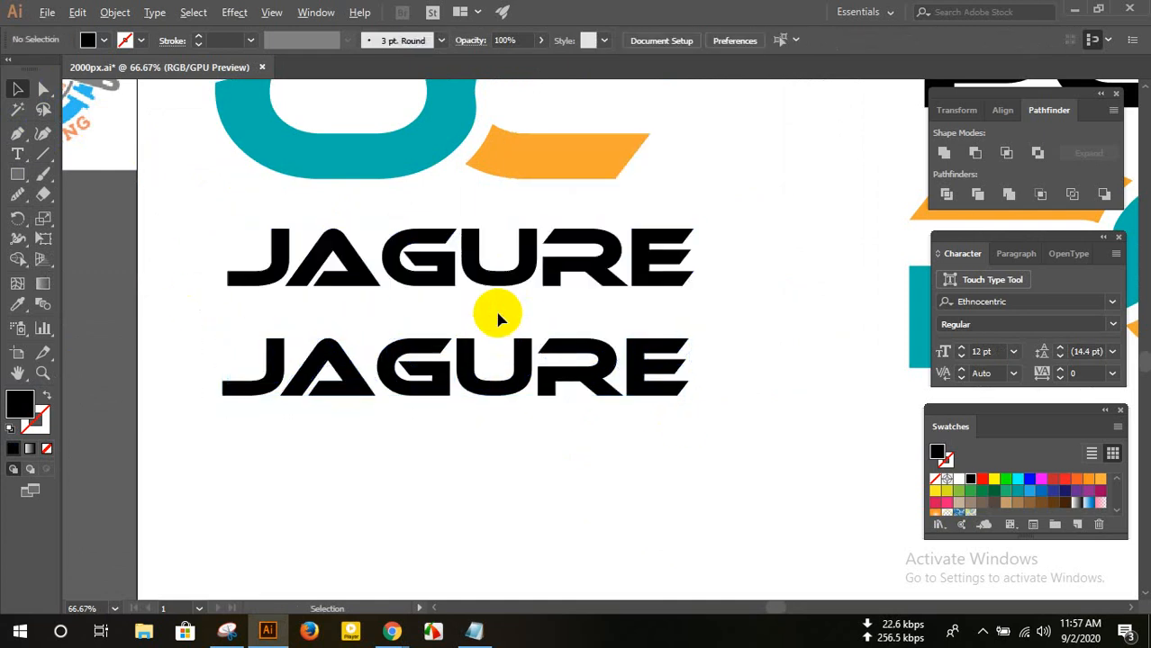
# - Enlarge the lower JAGURE lettering proportionally and shift it down, leaving a wider gap below the upper copy
pyautogui.scroll(-1, 497, 313)
pyautogui.scroll(1, 619, 358)
pyautogui.moveTo(179, 319); pyautogui.dragTo(641, 430)
pyautogui.moveTo(639, 382); pyautogui.dragTo(817, 525)
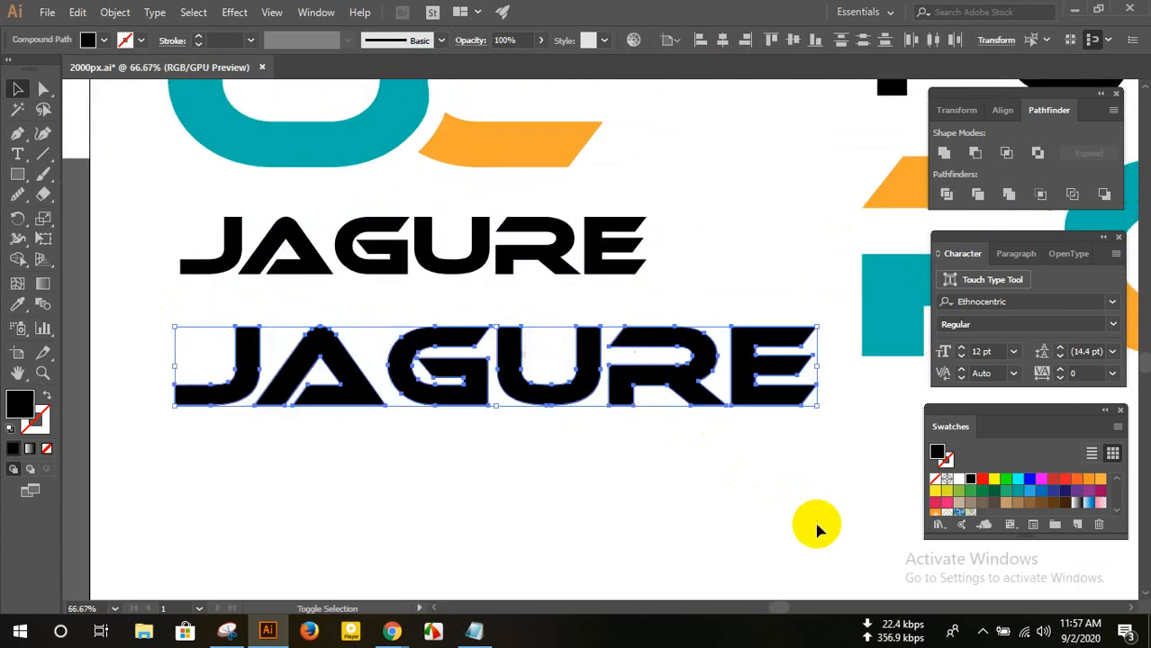
pyautogui.moveTo(670, 389); pyautogui.dragTo(638, 447)
pyautogui.click(627, 521)
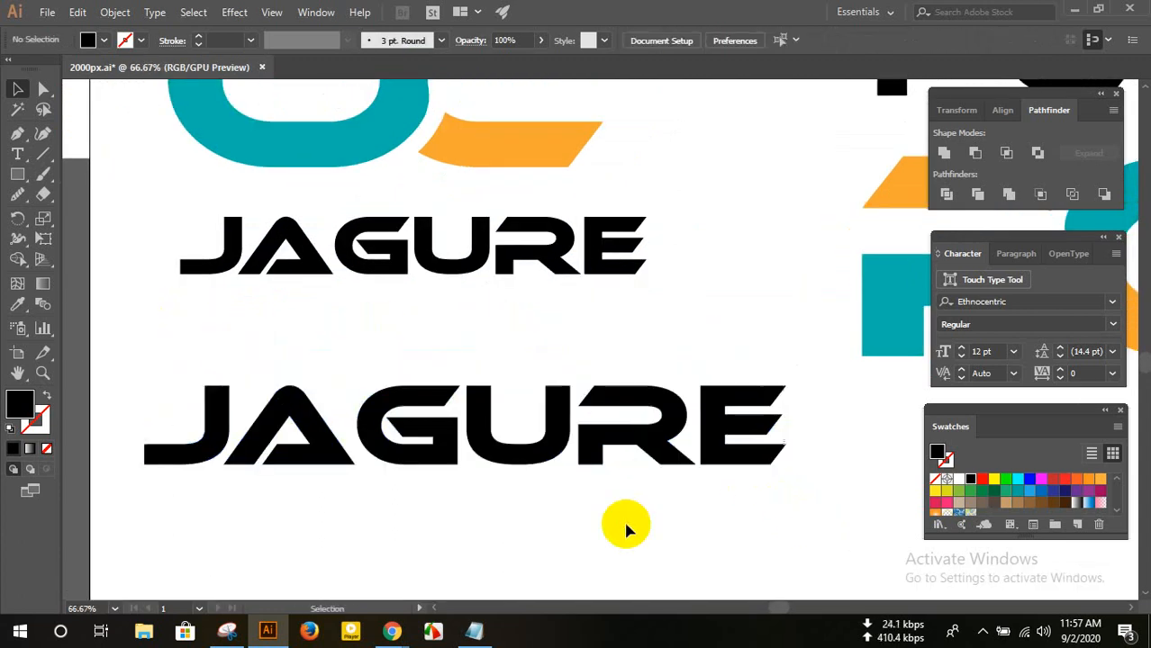
# - Draw a diagonal line about 276 px long at 139° across the large R, following the inner edge of its leg
pyautogui.scroll(-1, 666, 496)
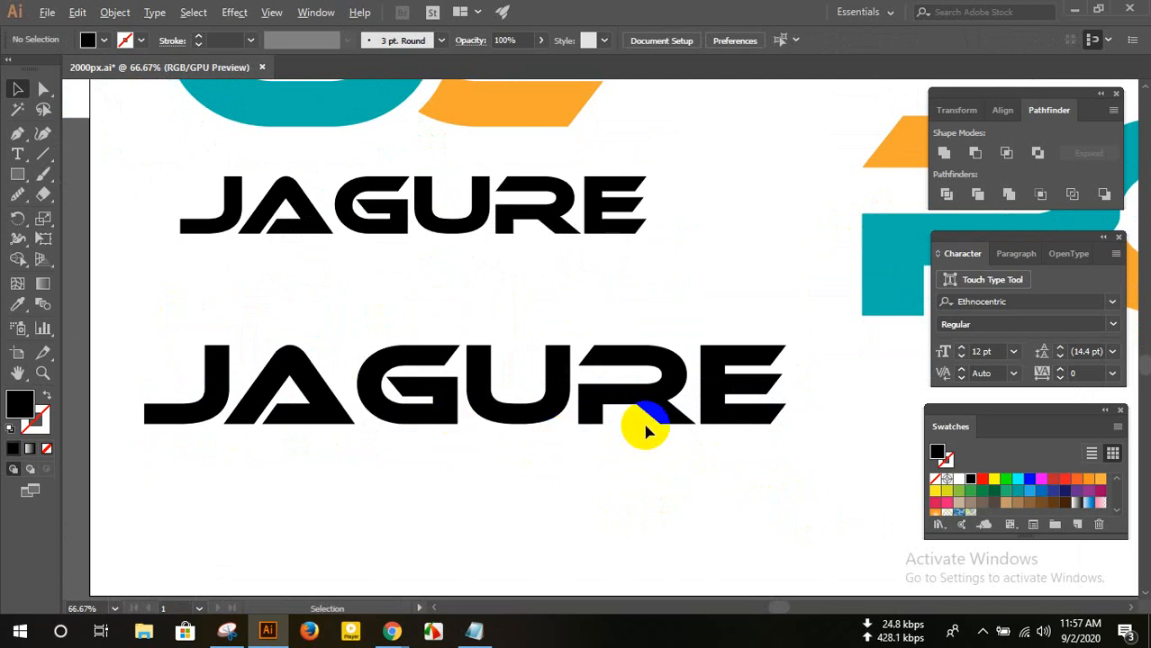
pyautogui.scroll(3, 645, 432)
pyautogui.click(666, 352)
pyautogui.scroll(1, 617, 416)
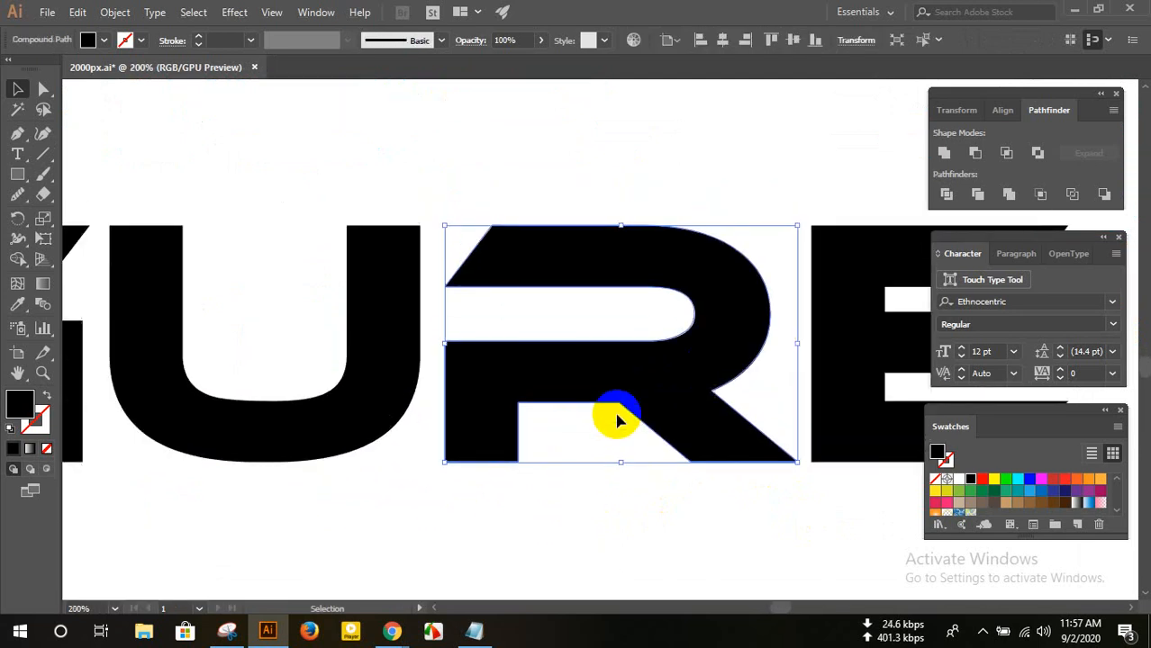
pyautogui.click(47, 158)
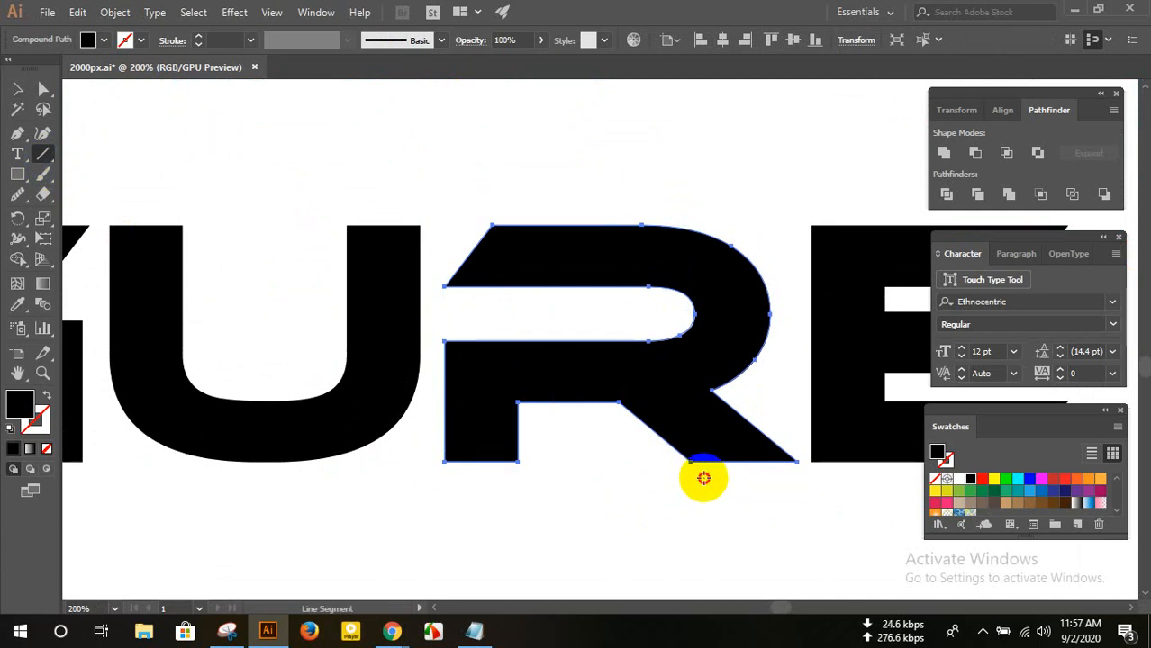
pyautogui.moveTo(704, 478); pyautogui.dragTo(353, 173)
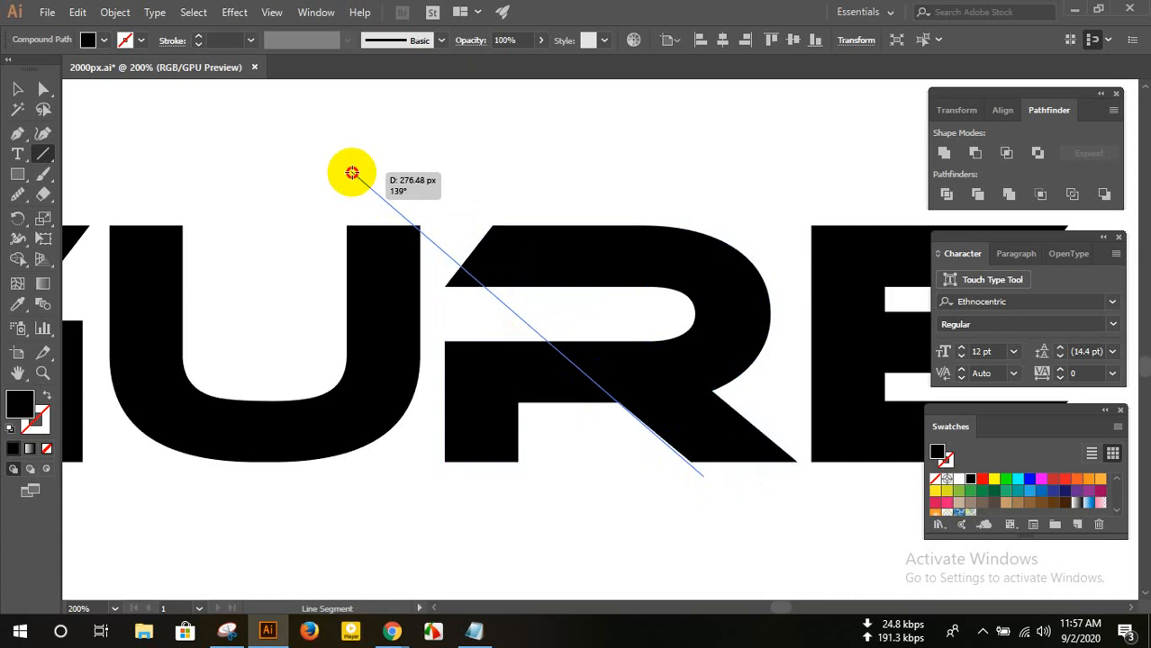
pyautogui.moveTo(353, 173); pyautogui.dragTo(351, 171)
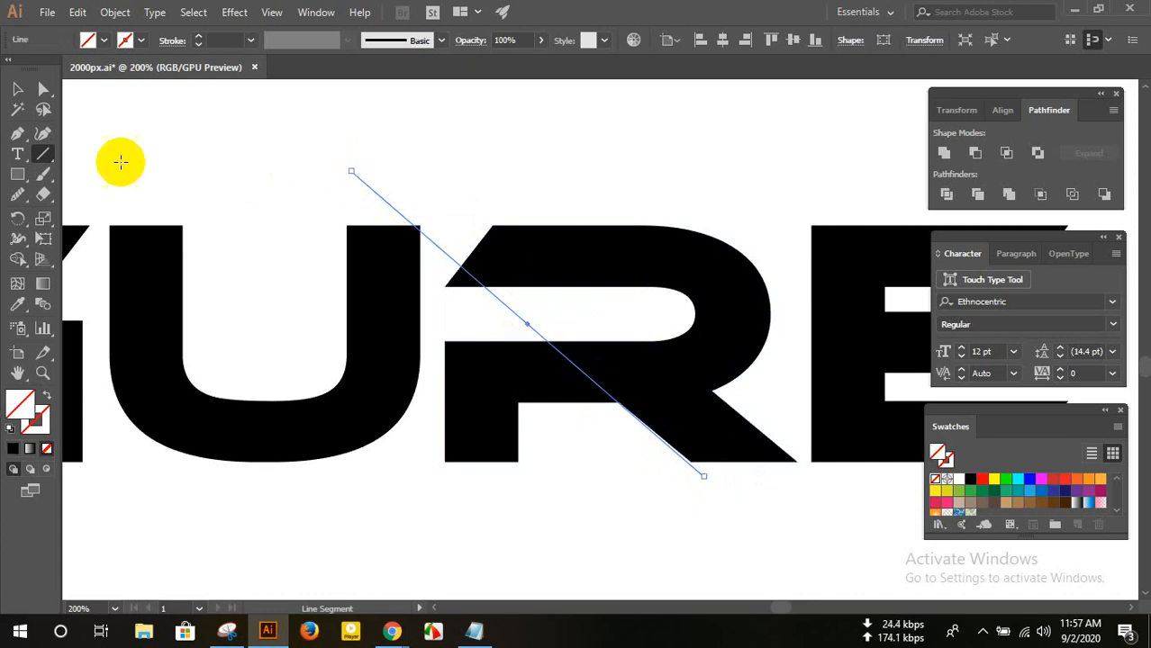
# - Divide the large R along the diagonal line and ungroup the resulting pieces
pyautogui.click(17, 88)
pyautogui.click(519, 173)
pyautogui.moveTo(519, 173); pyautogui.dragTo(608, 446)
pyautogui.click(946, 194)
pyautogui.rightClick(543, 273)
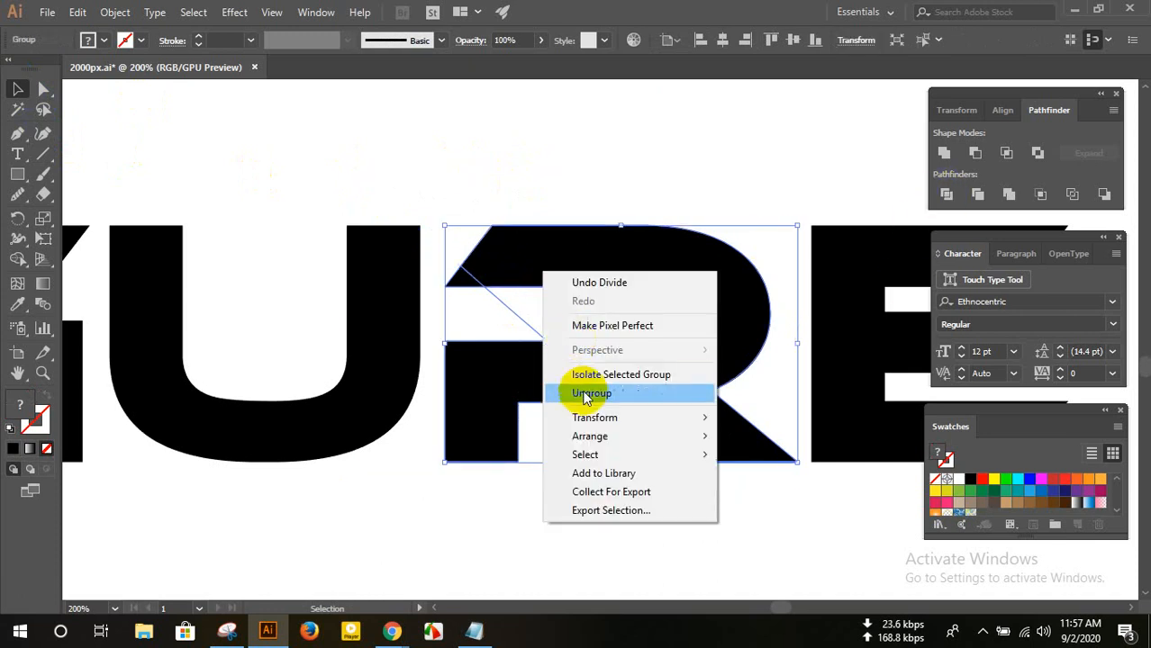
pyautogui.click(576, 464)
pyautogui.click(558, 448)
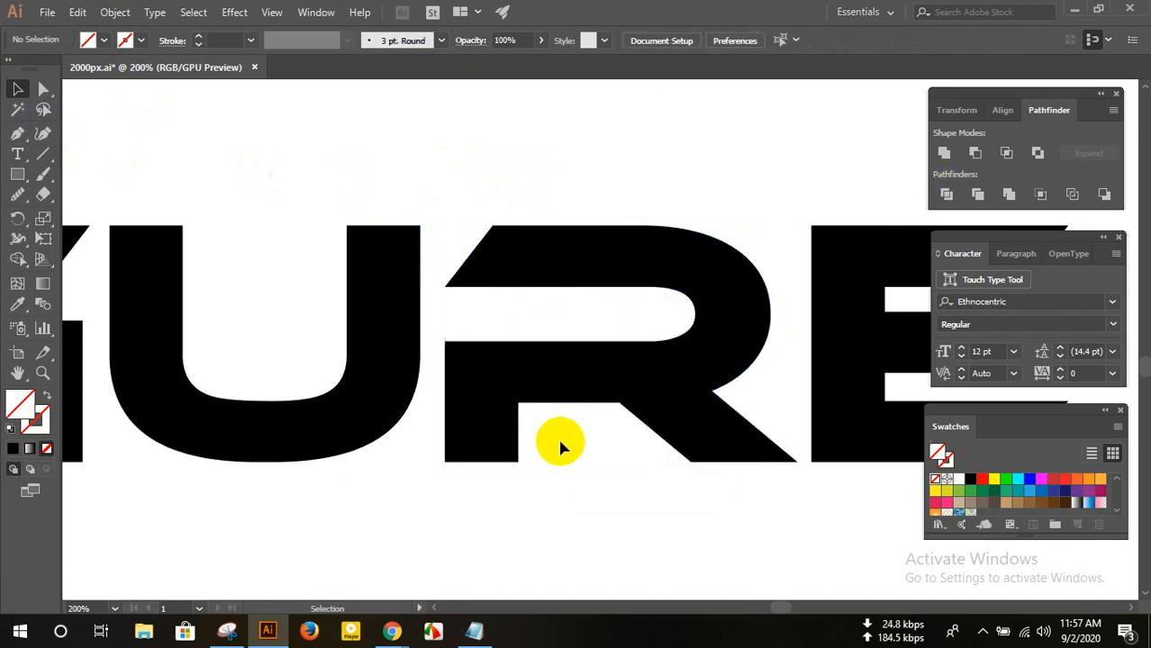
pyautogui.click(453, 328)
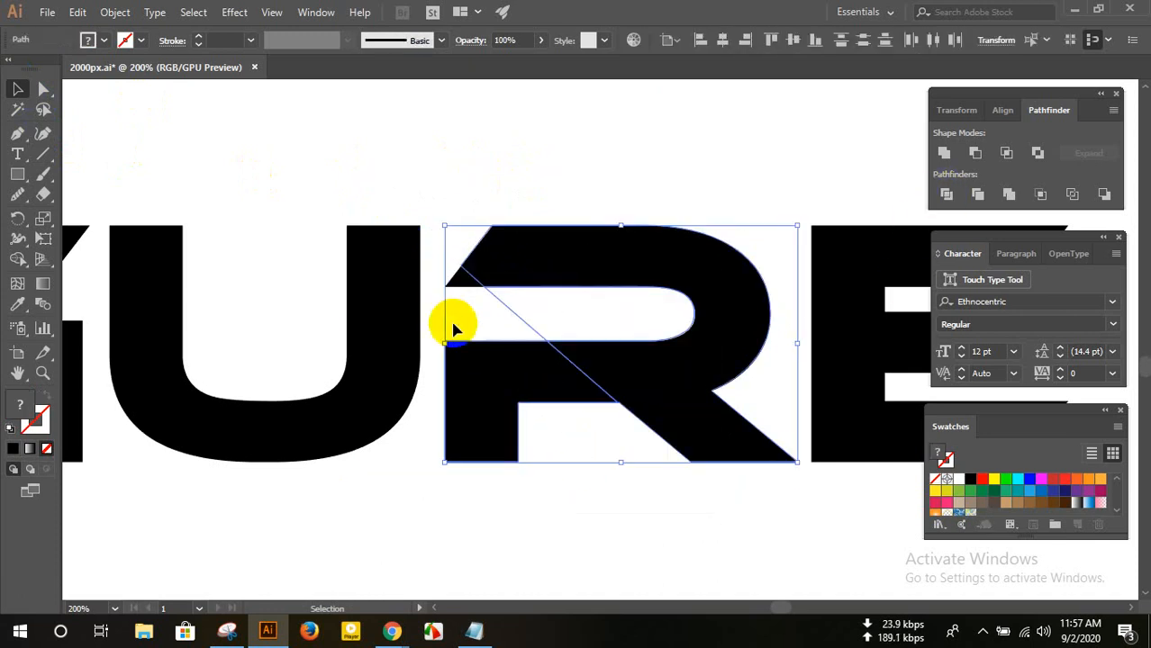
pyautogui.press('Delete')
pyautogui.hotkey('ctrl', 'z')
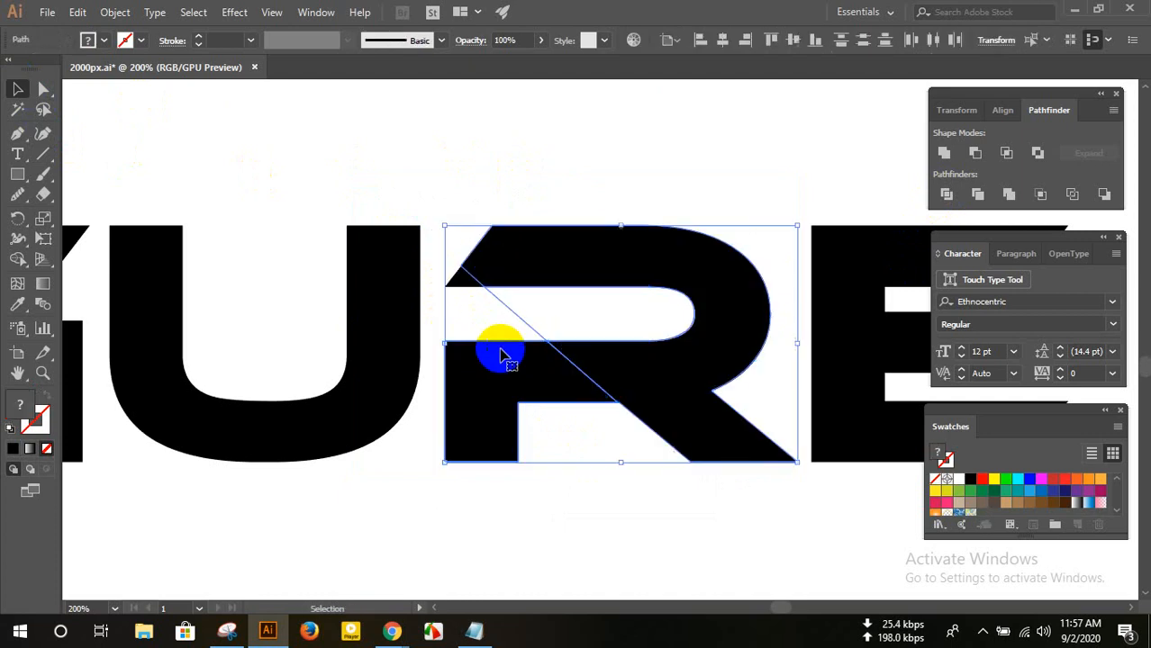
pyautogui.hotkey('ctrl', 'z')
# - Delete the R's left stem piece and the small tip of its upper arm cut off by the diagonal
pyautogui.click(491, 378)
pyautogui.press('Delete')
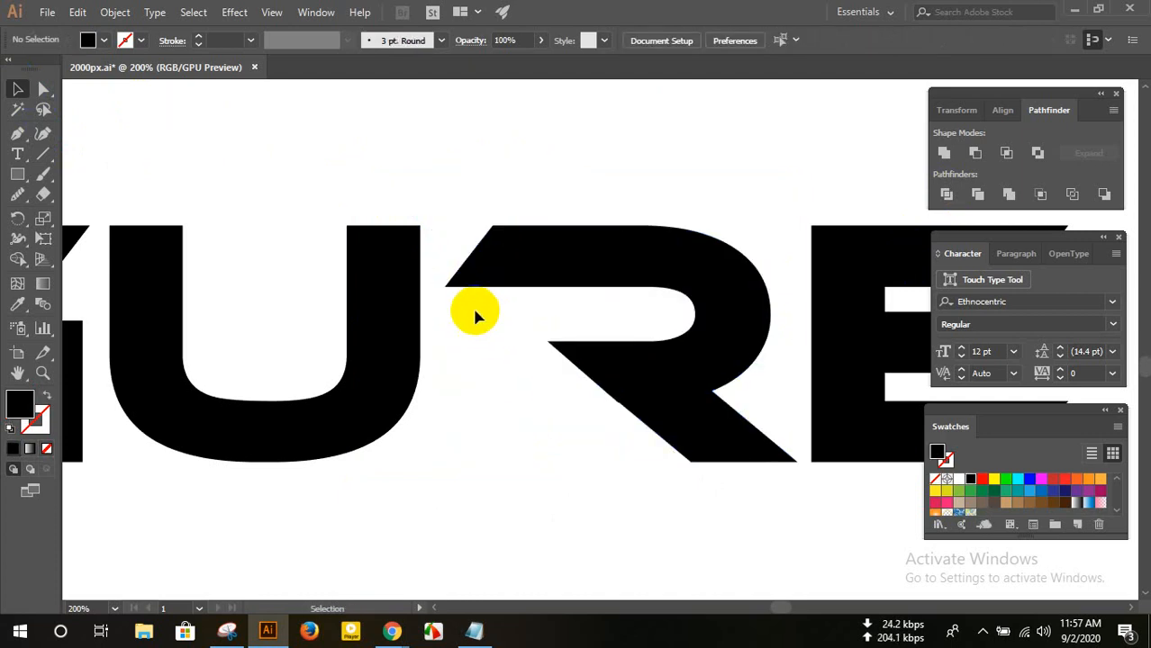
pyautogui.click(466, 281)
pyautogui.press('Delete')
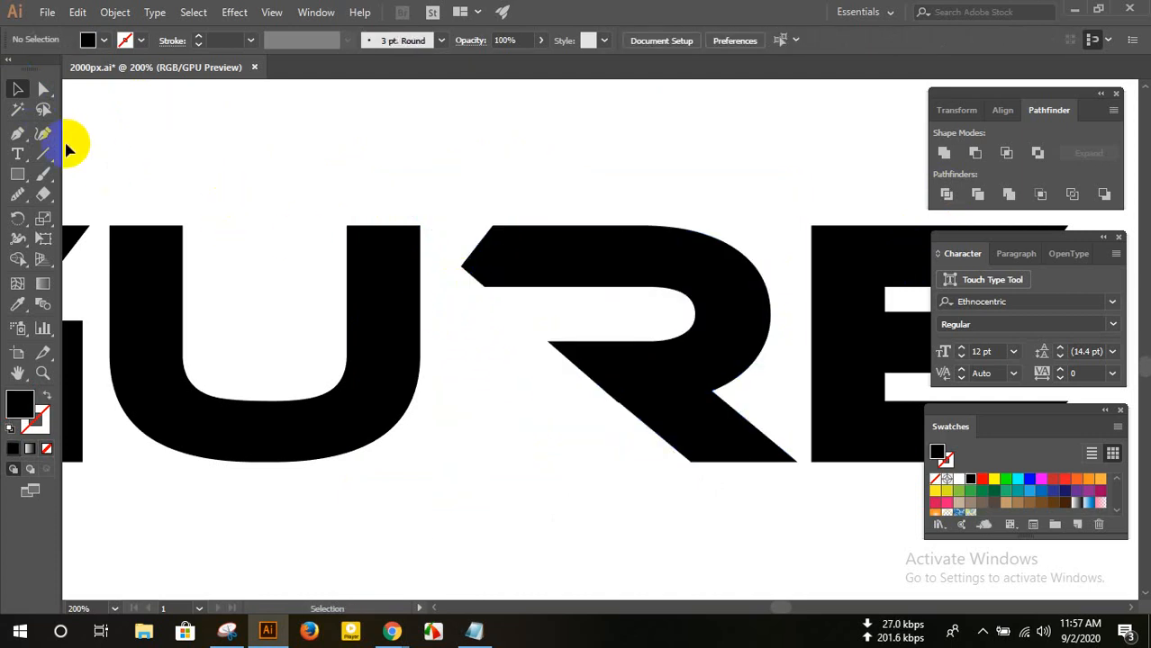
# - Extend the upper-left anchor of the R horizontally until it nearly meets the U
pyautogui.click(43, 88)
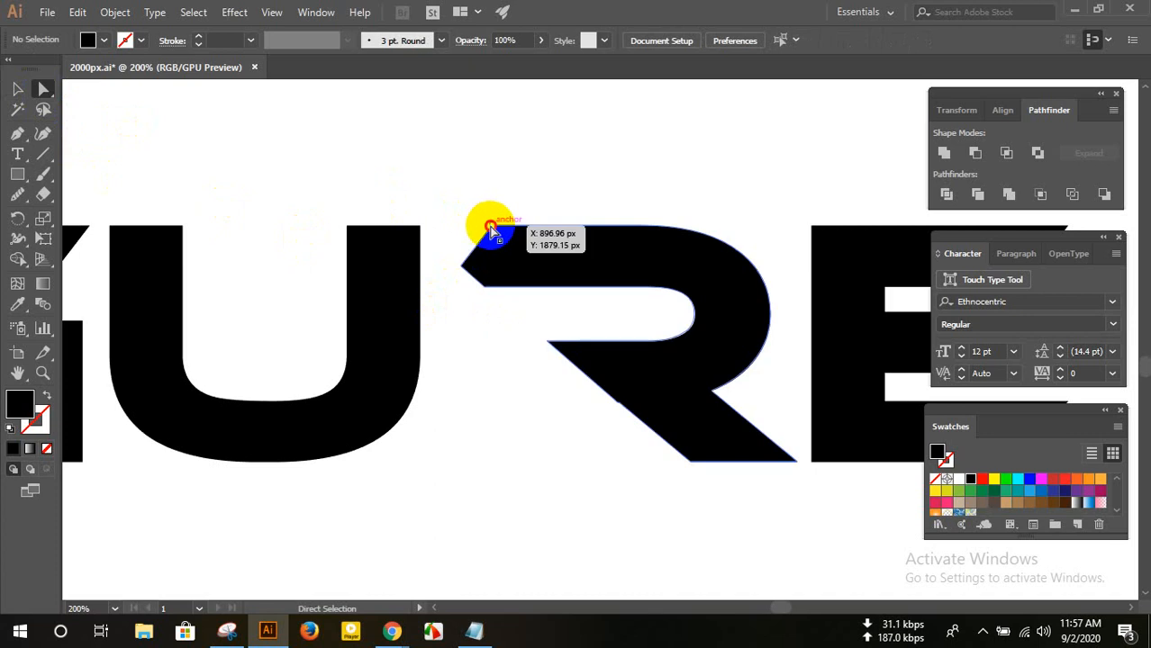
pyautogui.moveTo(491, 229); pyautogui.dragTo(426, 230)
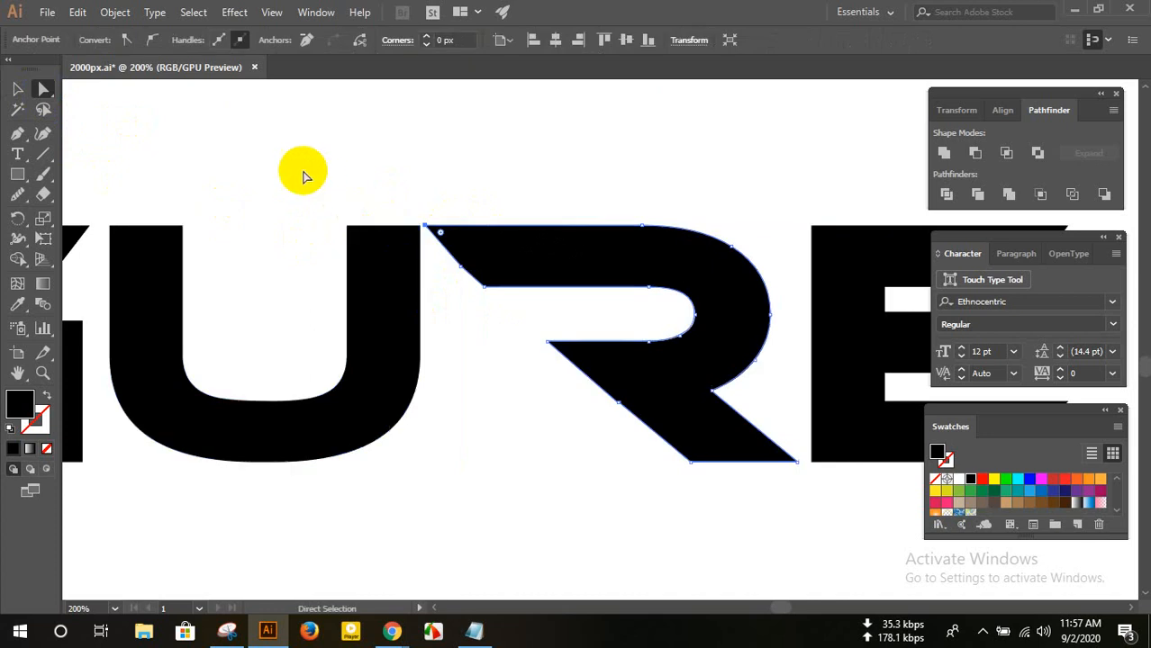
pyautogui.click(303, 171)
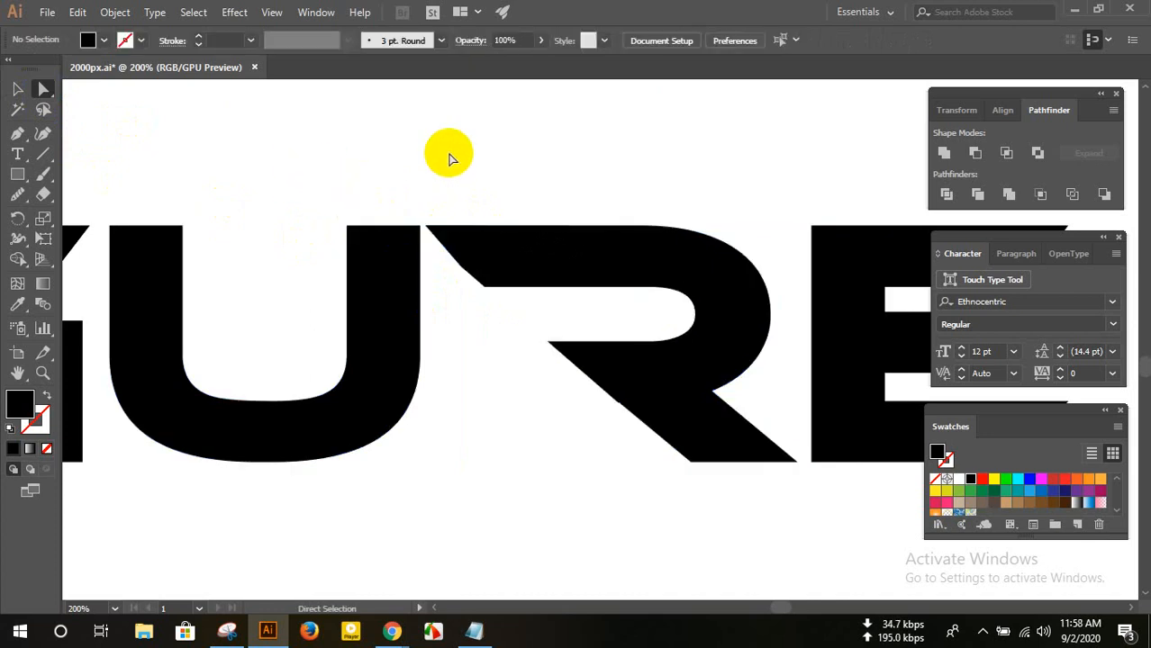
# - Draw a second diagonal line just outside the R's slanted edge, from below its leg to above the U
pyautogui.scroll(-1, 450, 159)
pyautogui.scroll(1, 673, 257)
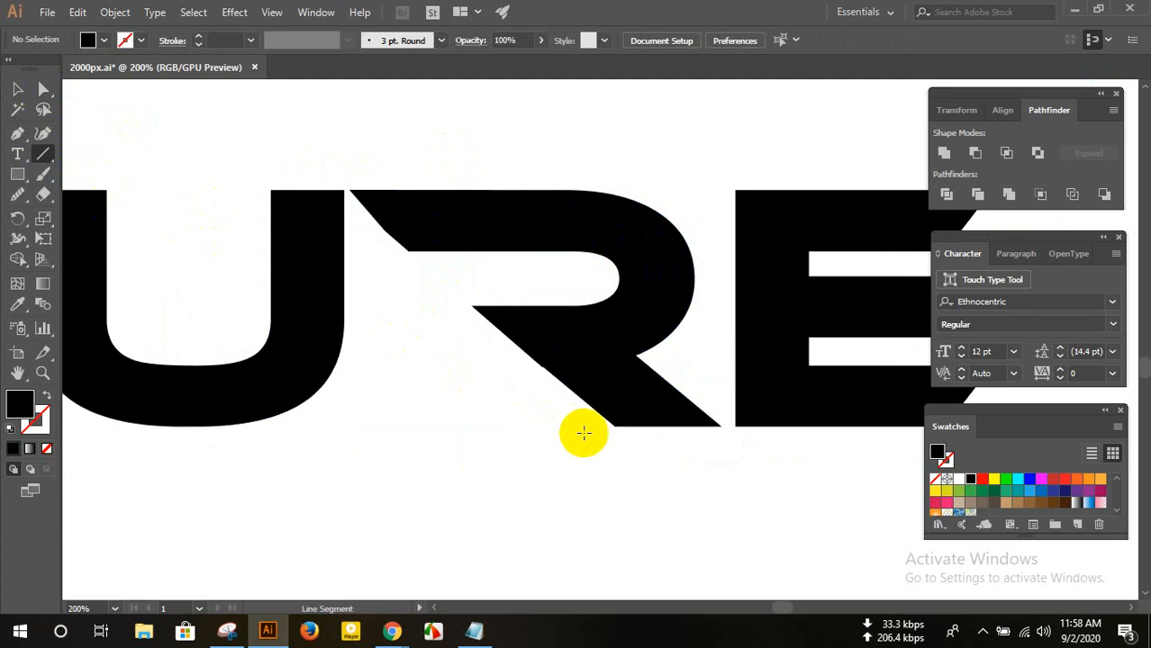
pyautogui.moveTo(640, 450); pyautogui.dragTo(278, 149)
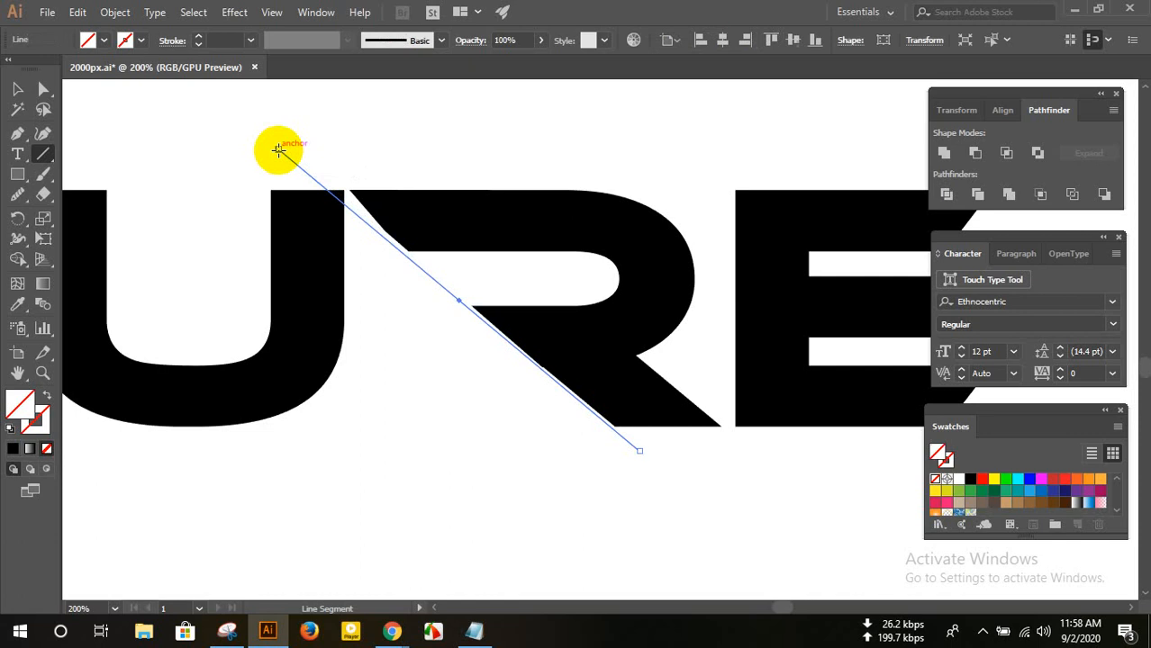
pyautogui.click(13, 88)
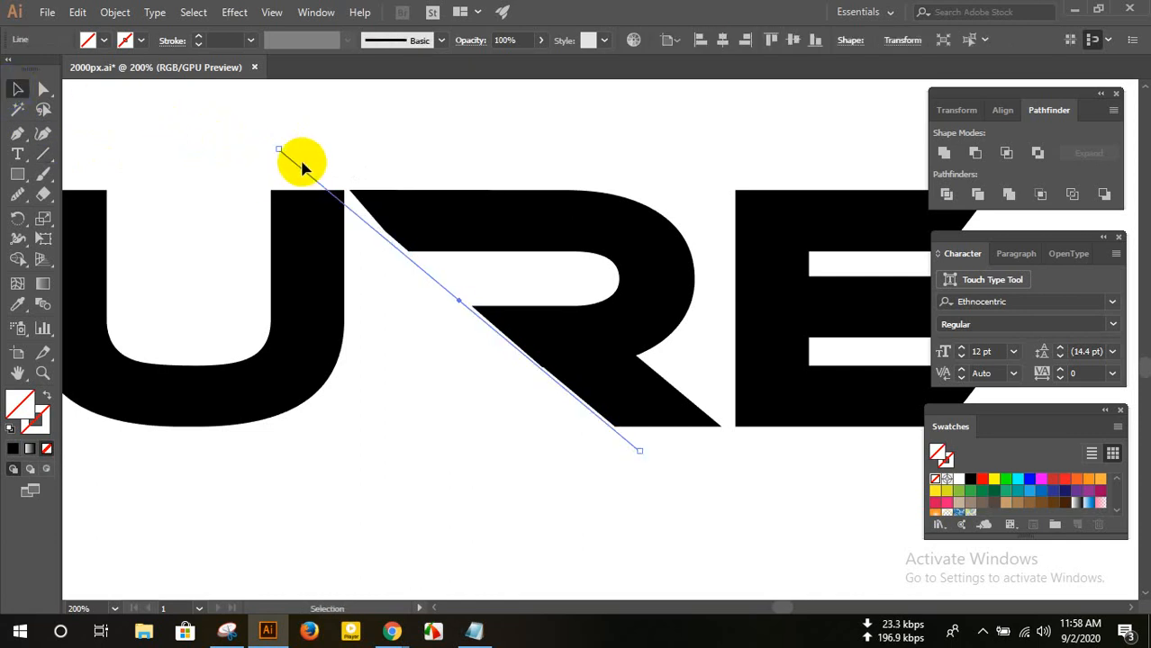
# - Nudge the second diagonal rightward over the R and rotate it slightly to span from the upper-left tip to the leg's lower corner
pyautogui.press('Right')
pyautogui.press('Right')
pyautogui.press('Right')
pyautogui.press('Right')
pyautogui.press('Right')
pyautogui.press('Right')
pyautogui.press('Right')
pyautogui.press('Right')
pyautogui.press('Right')
pyautogui.press('Right')
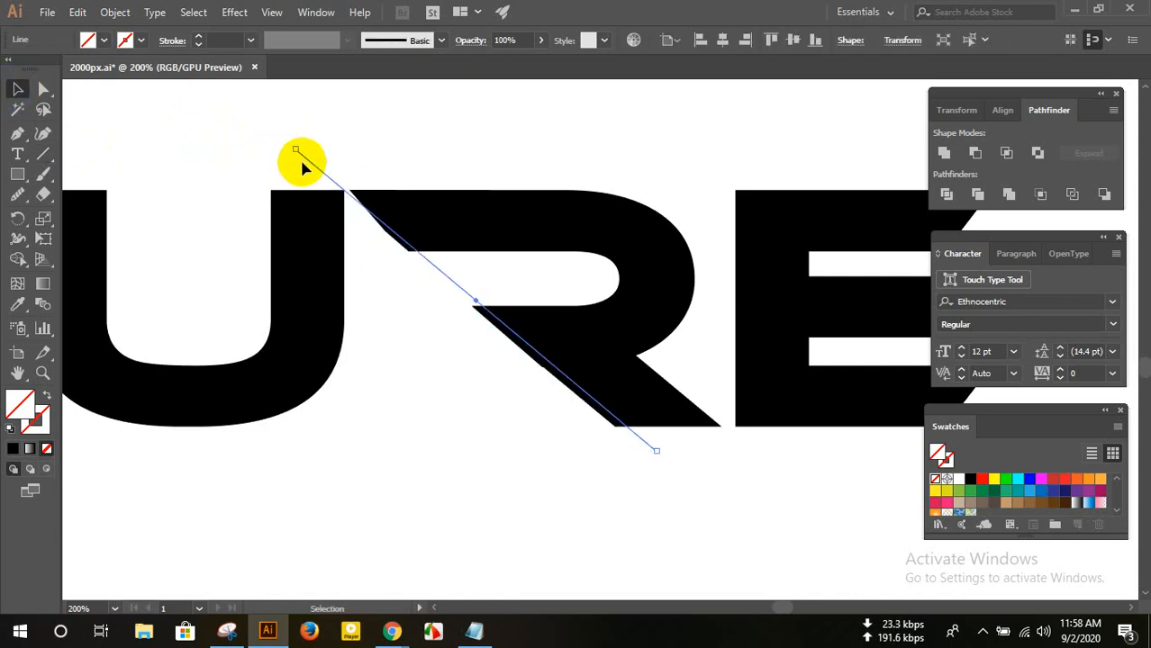
pyautogui.moveTo(290, 146); pyautogui.dragTo(299, 141)
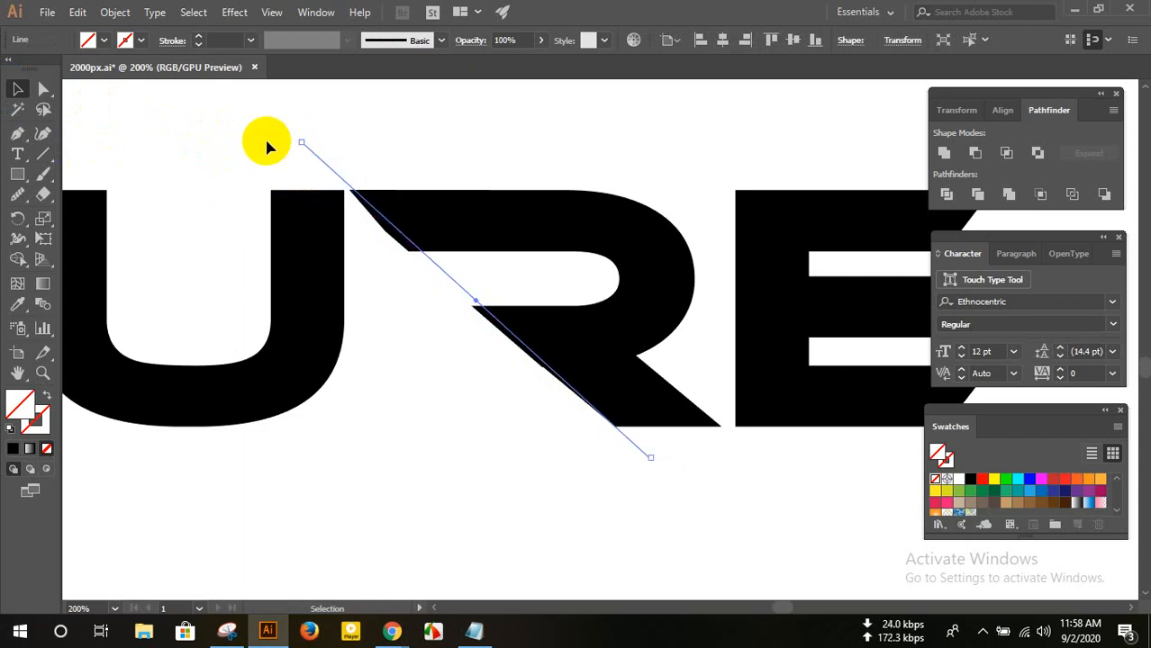
# - Divide the R along the second diagonal line with Pathfinder and ungroup the resulting pieces
pyautogui.moveTo(410, 153); pyautogui.dragTo(514, 355)
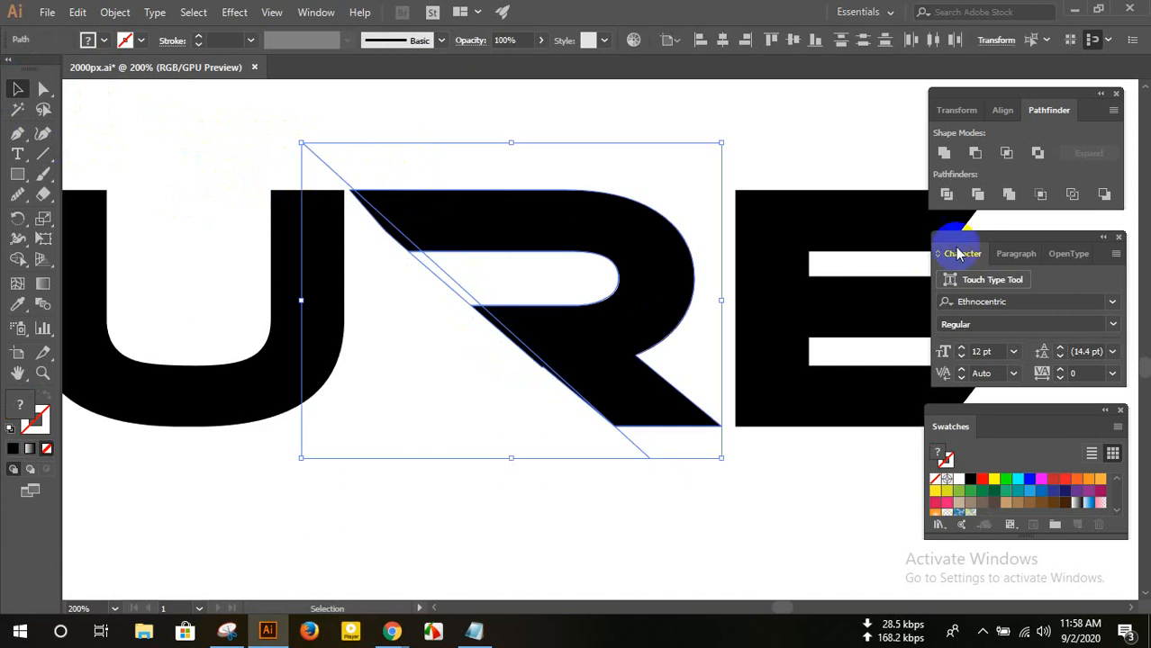
pyautogui.click(946, 194)
pyautogui.rightClick(405, 207)
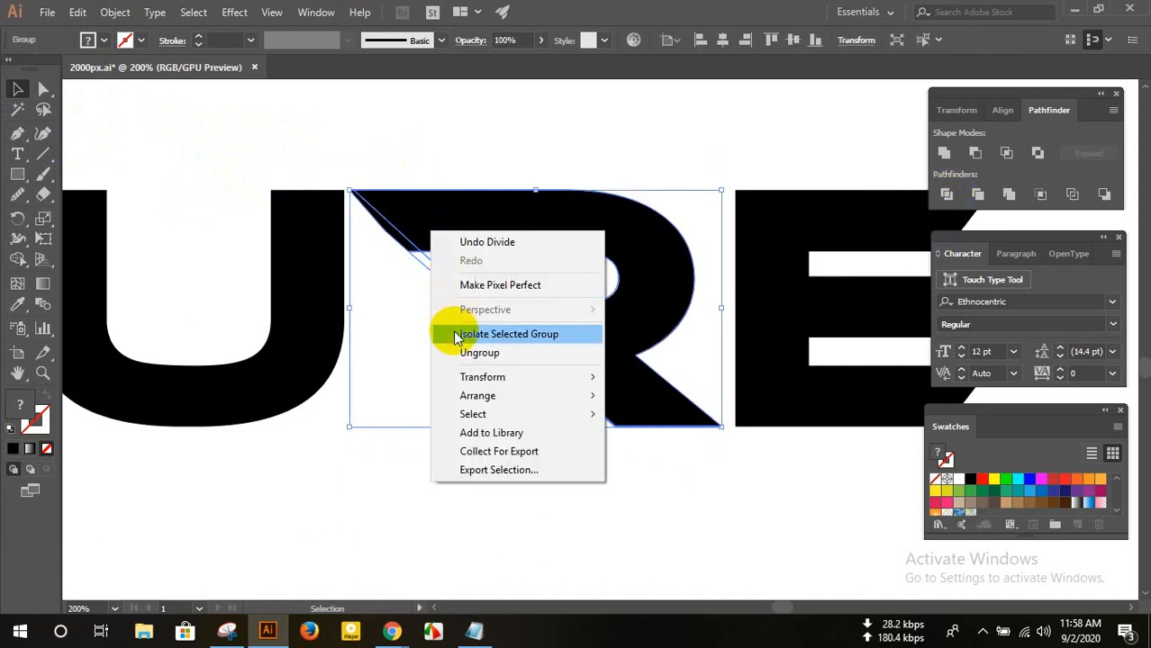
pyautogui.click(453, 352)
# - Delete the slivers outside the diagonal on the R's upper arm and leg, plus the empty piece in its counter
pyautogui.click(398, 253)
pyautogui.click(396, 242)
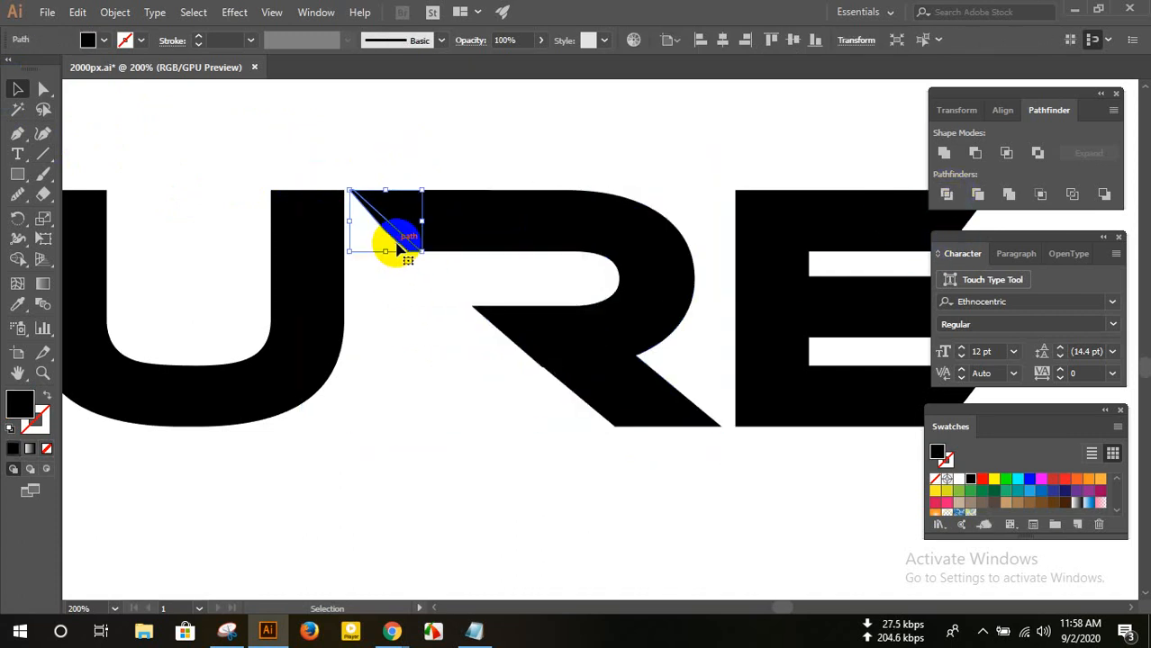
pyautogui.press('Delete')
pyautogui.click(483, 266)
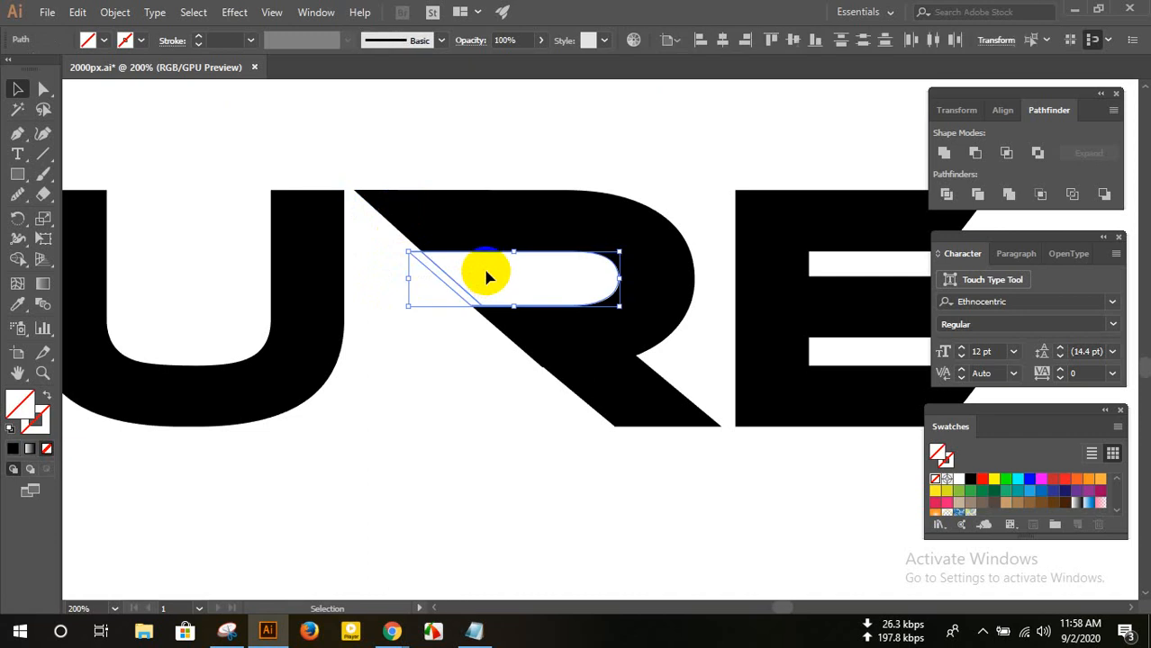
pyautogui.press('Delete')
pyautogui.click(505, 349)
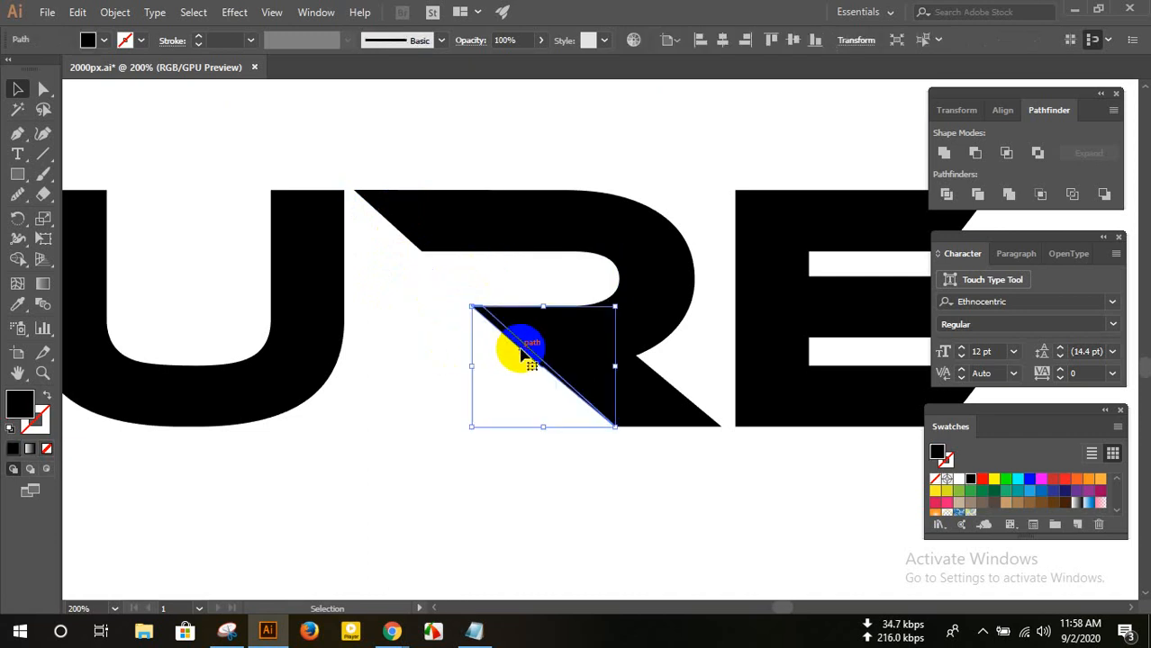
pyautogui.press('Delete')
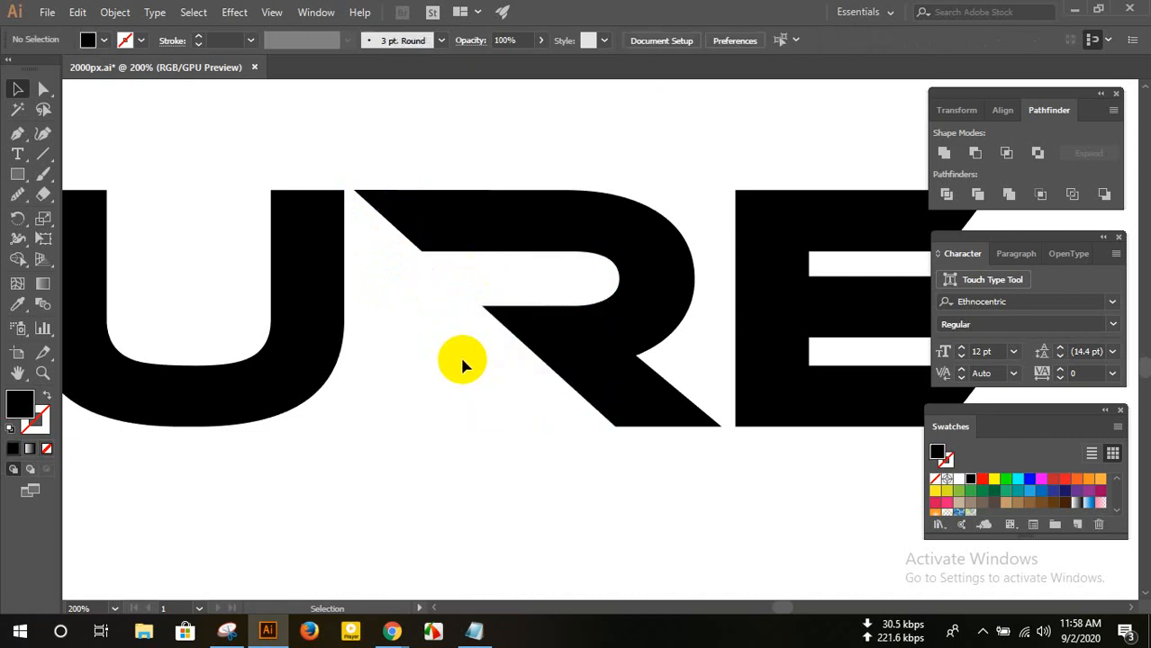
# - Move the inner vertical edge of the E's lower gap leftward past the stem, separating the bottom bar
pyautogui.hotkey('ctrl', '-')
pyautogui.hotkey('ctrl', '-')
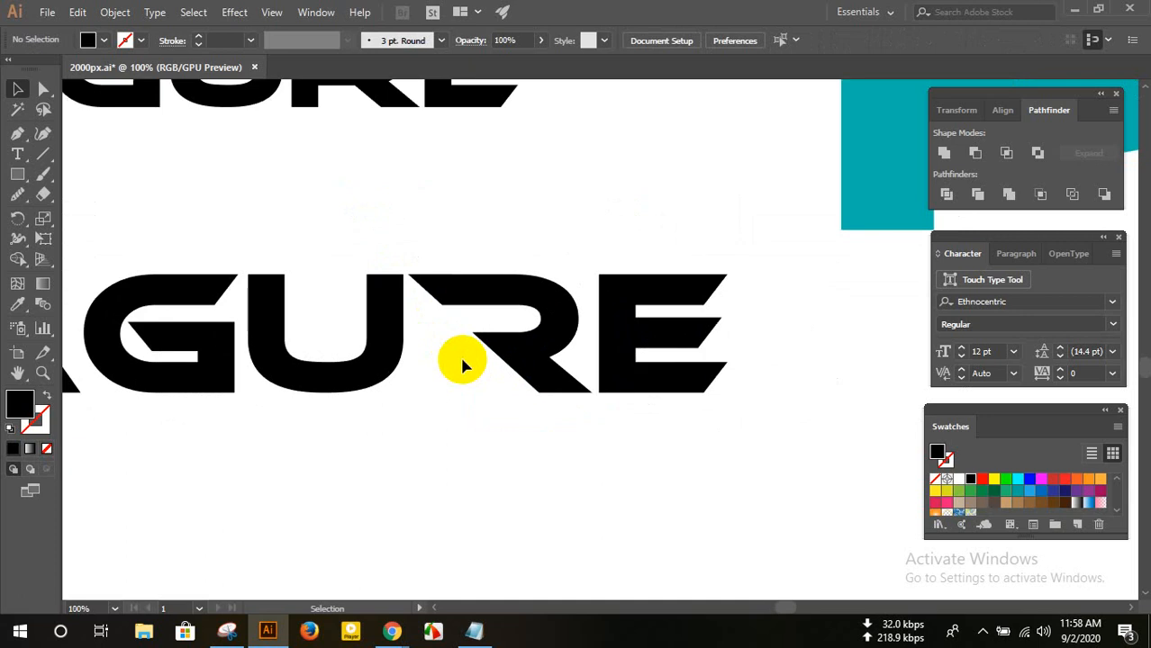
pyautogui.click(407, 305)
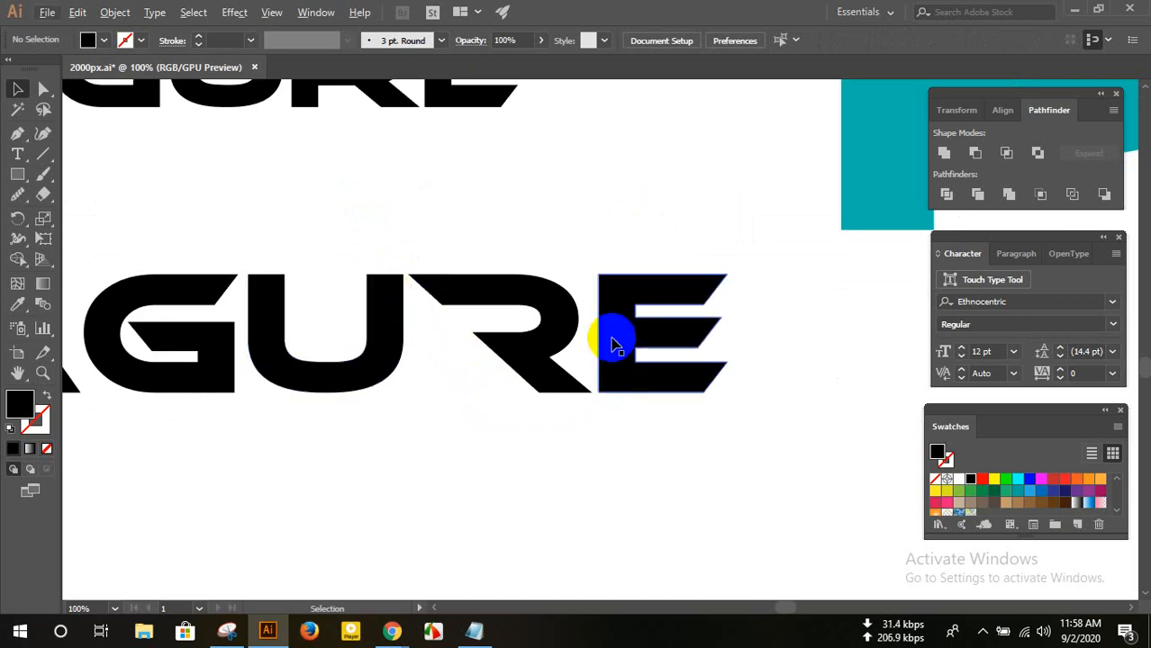
pyautogui.click(681, 311)
pyautogui.scroll(3, 682, 310)
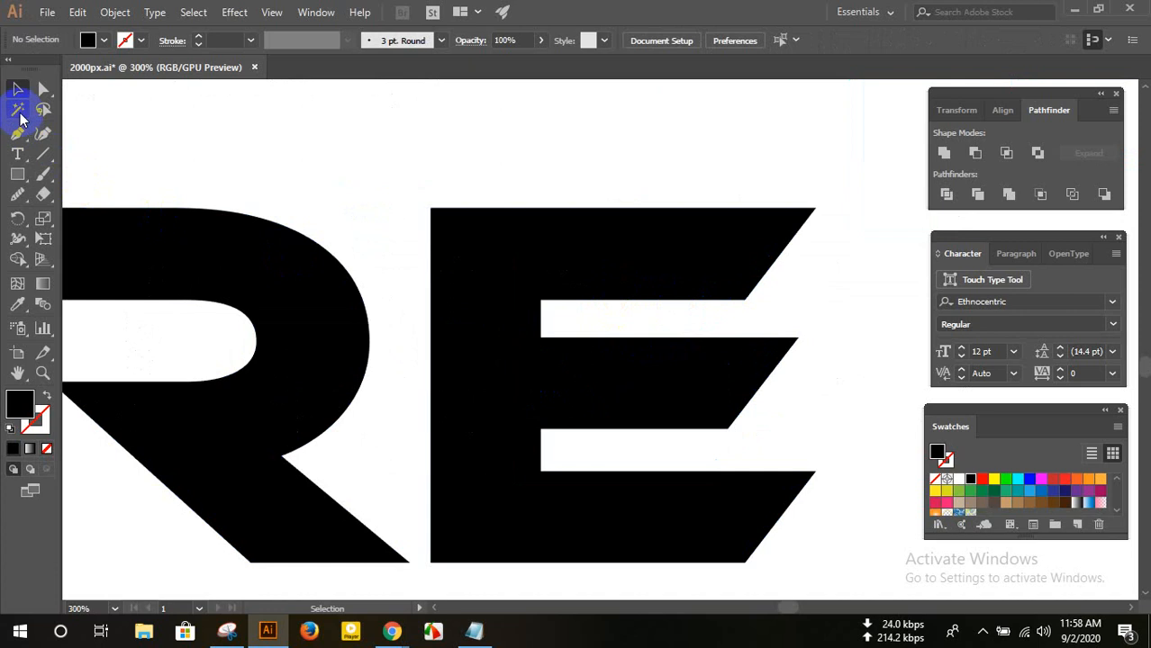
pyautogui.click(602, 504)
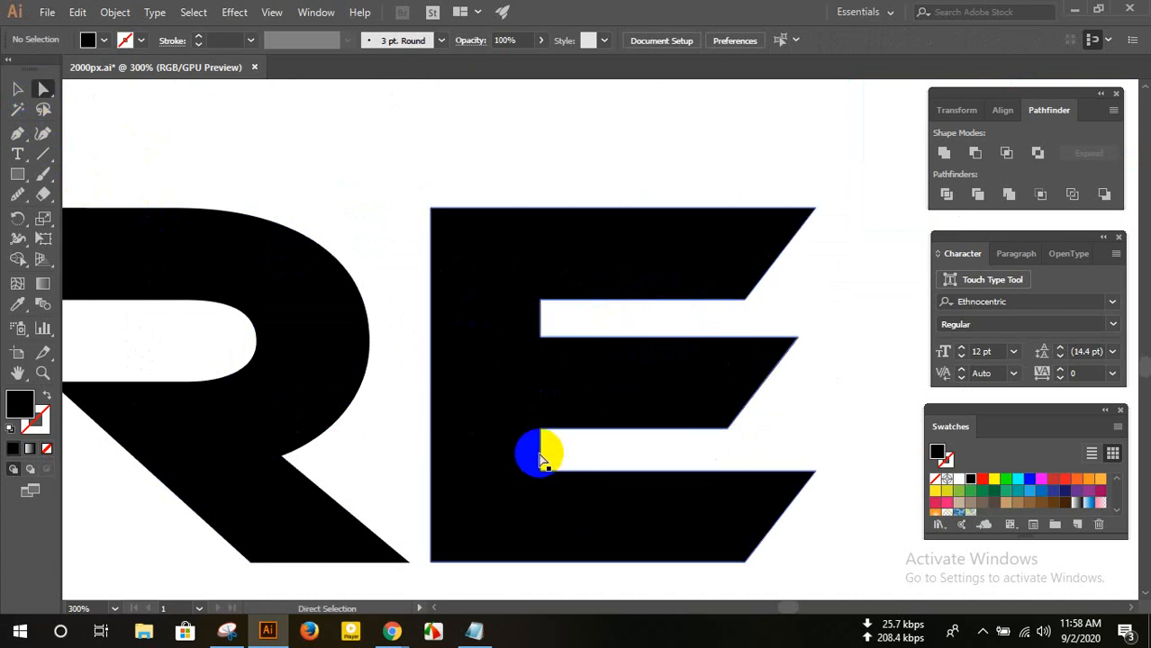
pyautogui.moveTo(540, 459); pyautogui.dragTo(379, 450)
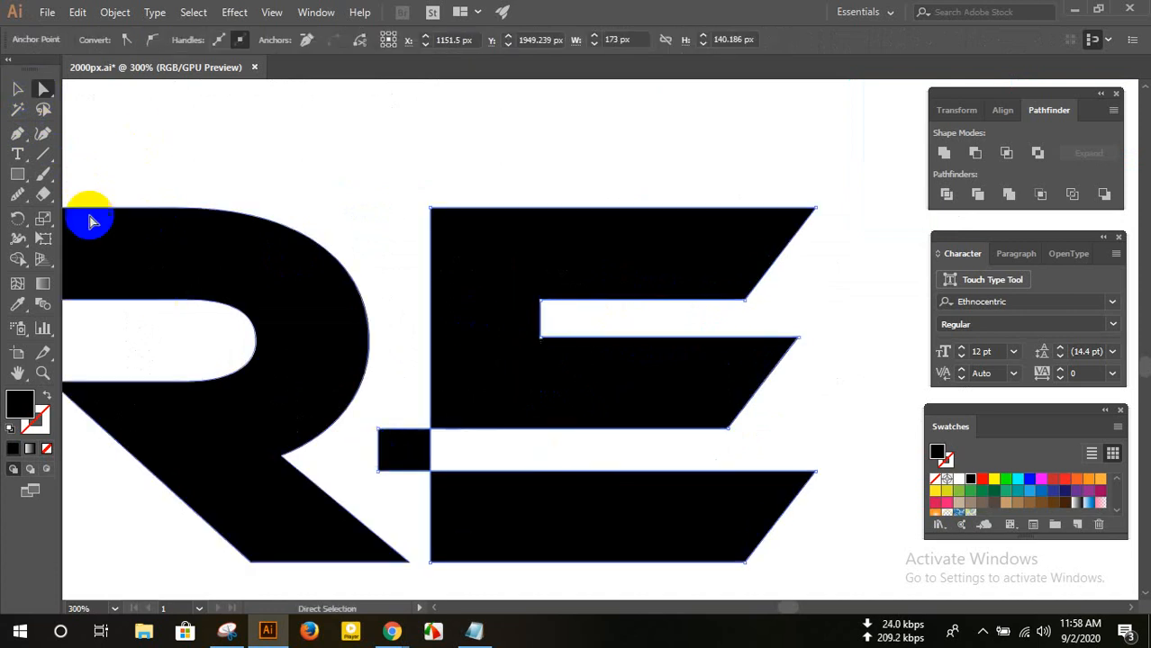
# - Divide the reshaped E with Pathfinder and ungroup its pieces
pyautogui.click(17, 88)
pyautogui.moveTo(478, 131); pyautogui.dragTo(744, 248)
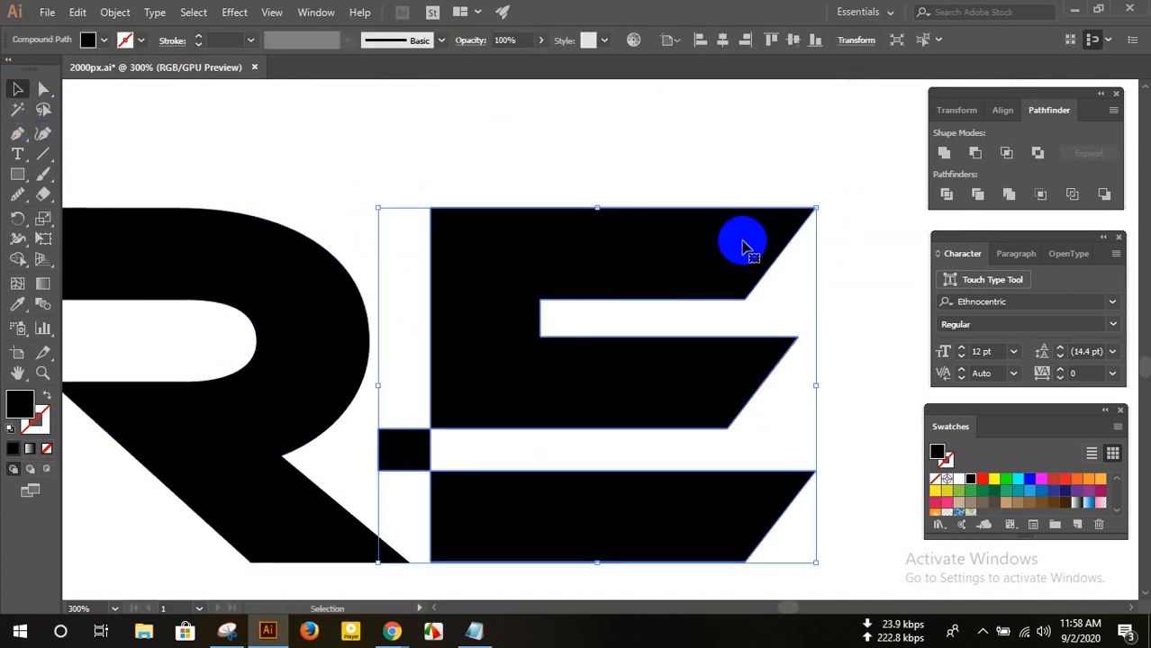
pyautogui.click(946, 194)
pyautogui.rightClick(544, 271)
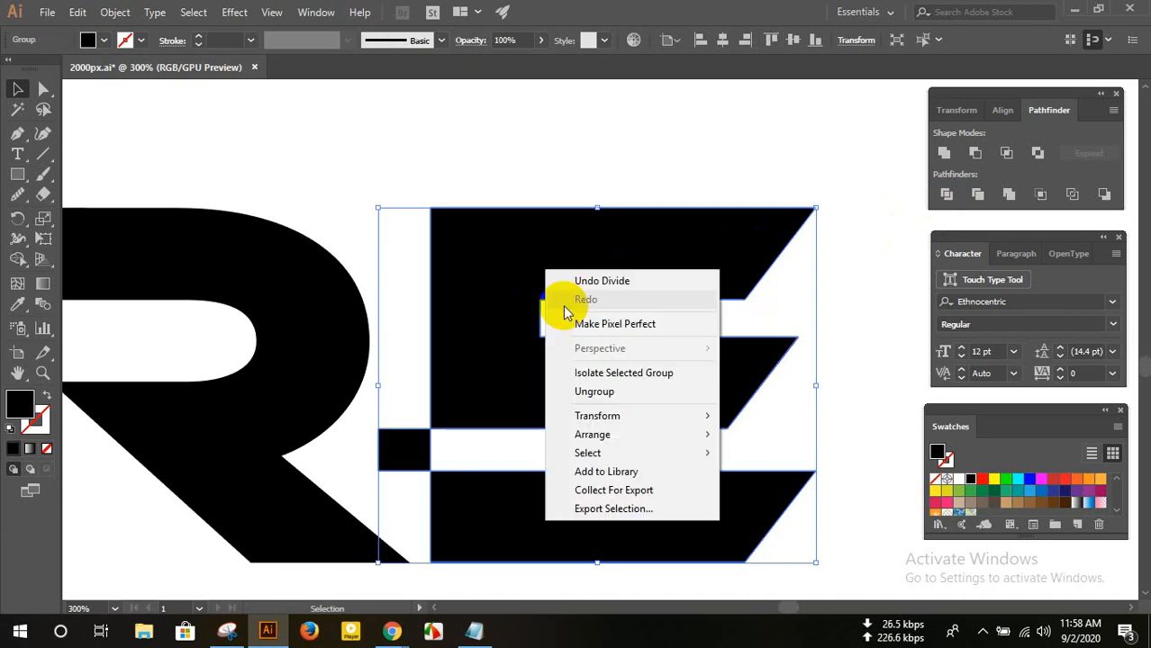
pyautogui.click(586, 394)
# - Delete the small leftover square protruding beside the E's stem
pyautogui.click(378, 142)
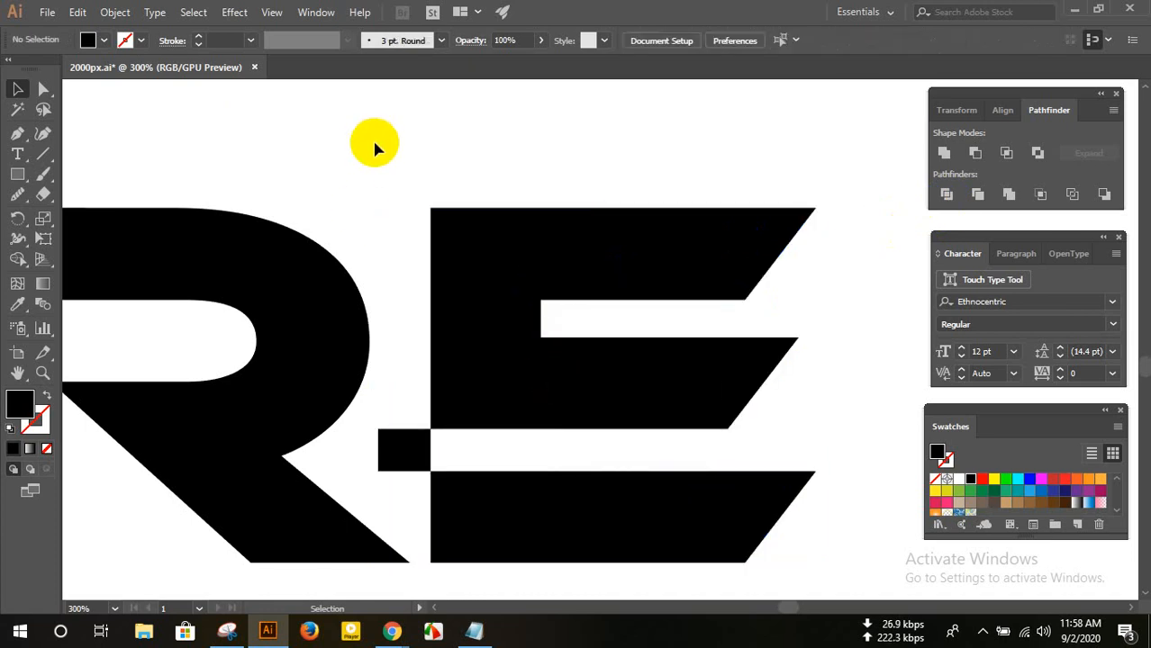
pyautogui.click(427, 405)
pyautogui.click(408, 451)
pyautogui.press('Delete')
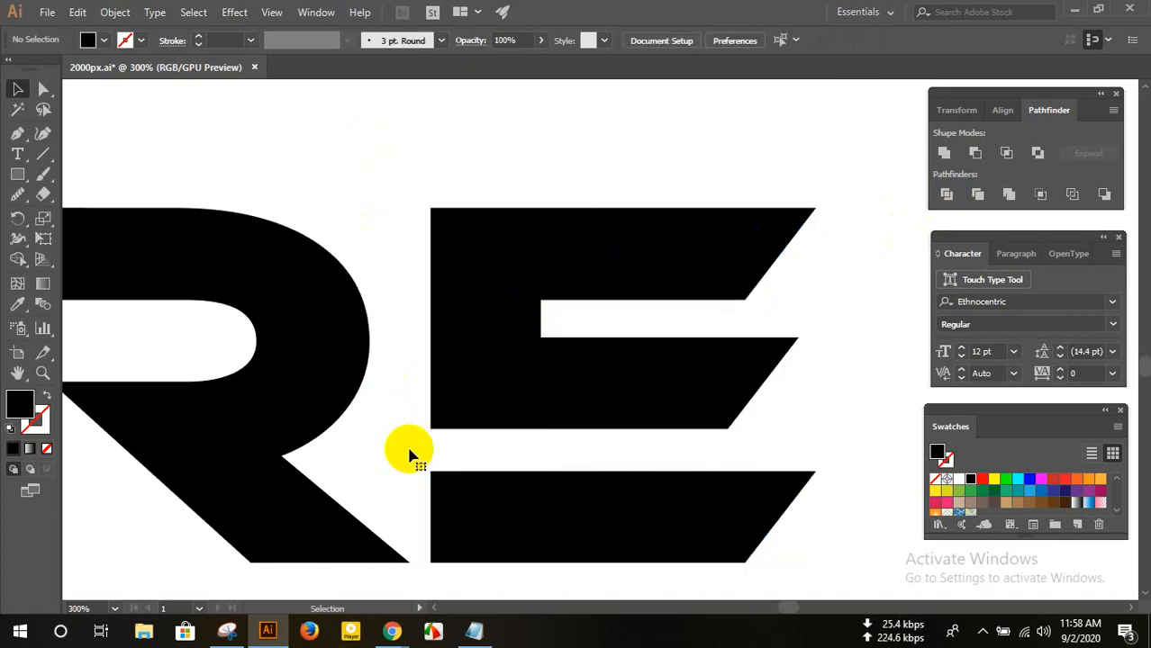
# - Extend the left end of the E's separate bottom bar leftward until it merges with the R's leg
pyautogui.scroll(-2, 388, 398)
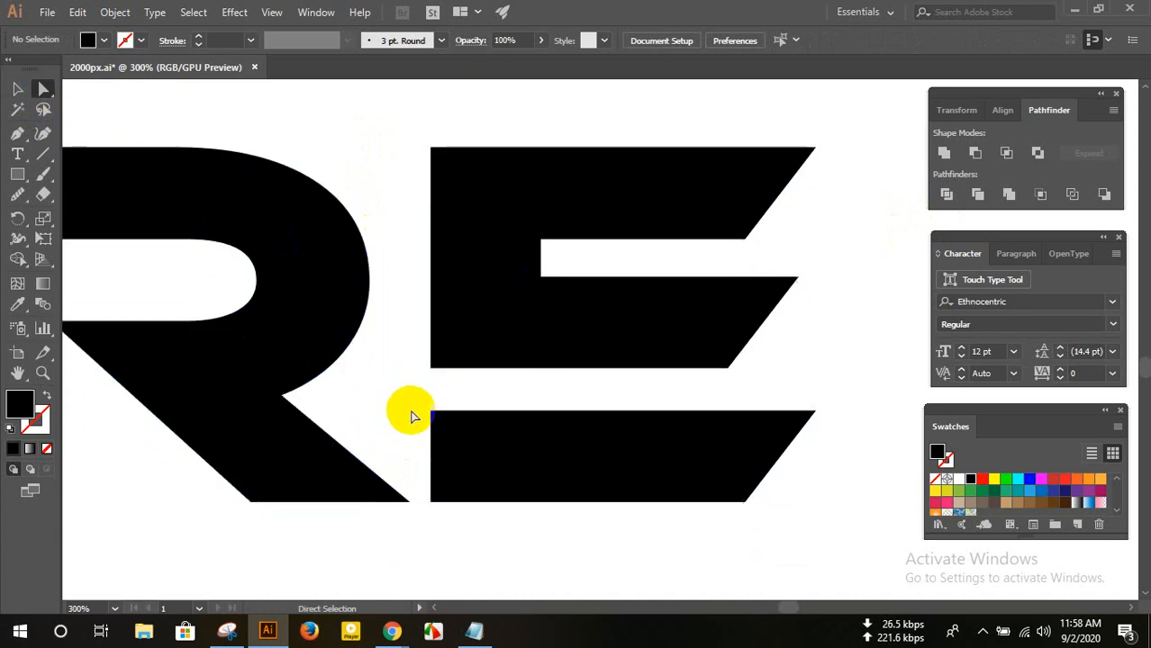
pyautogui.moveTo(424, 406); pyautogui.dragTo(466, 518)
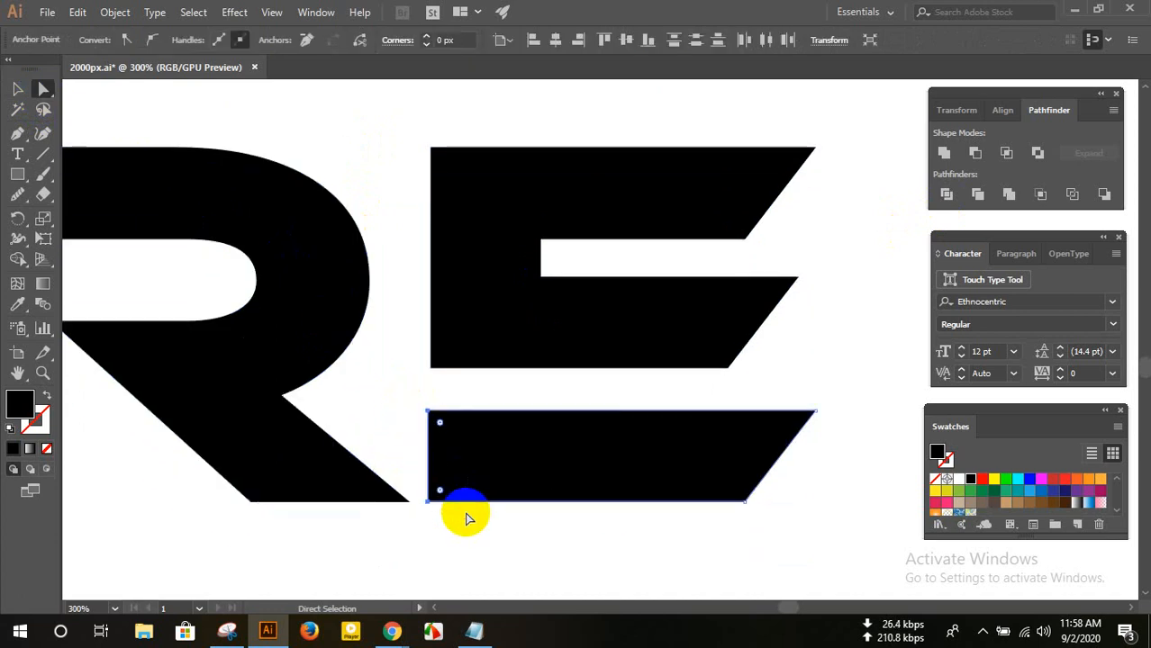
pyautogui.press('Left')
pyautogui.press('Left')
pyautogui.press('Left')
pyautogui.press('Left')
pyautogui.press('Left')
pyautogui.press('Left')
pyautogui.press('Left')
pyautogui.press('Left')
pyautogui.press('Left')
pyautogui.press('Left')
pyautogui.press('Left')
pyautogui.press('Left')
pyautogui.press('Left')
pyautogui.press('Left')
pyautogui.press('Left')
pyautogui.press('Left')
pyautogui.press('Left')
pyautogui.press('Left')
pyautogui.press('Left')
pyautogui.press('Left')
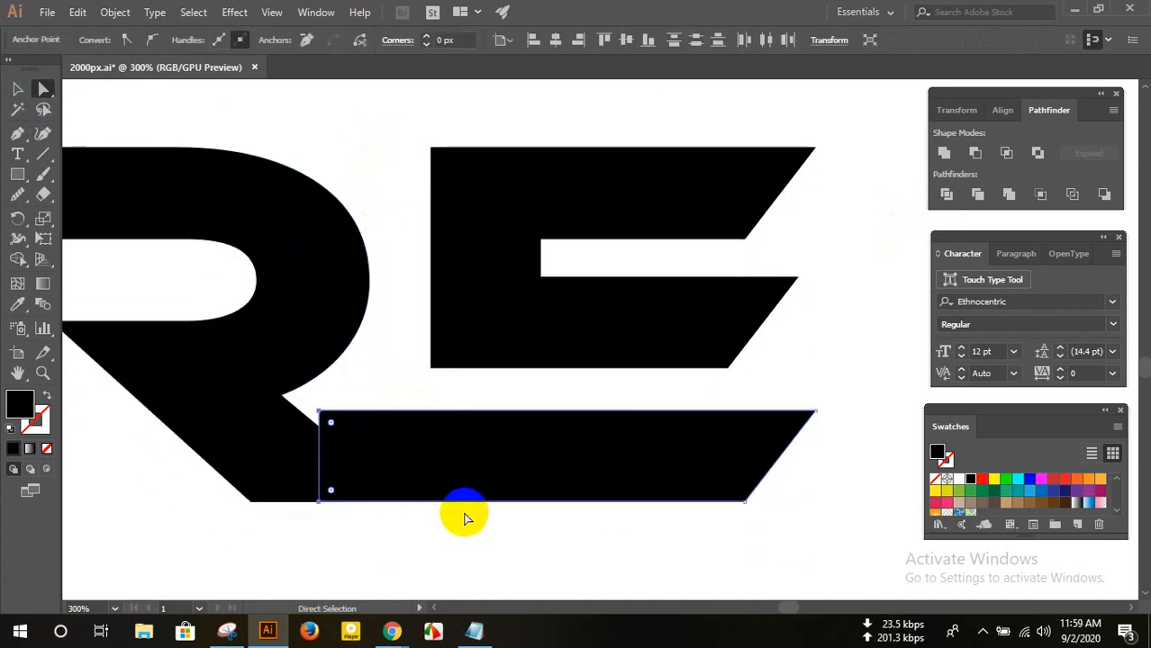
pyautogui.press('Left')
pyautogui.press('Left')
pyautogui.press('Left')
pyautogui.press('Left')
pyautogui.click(450, 518)
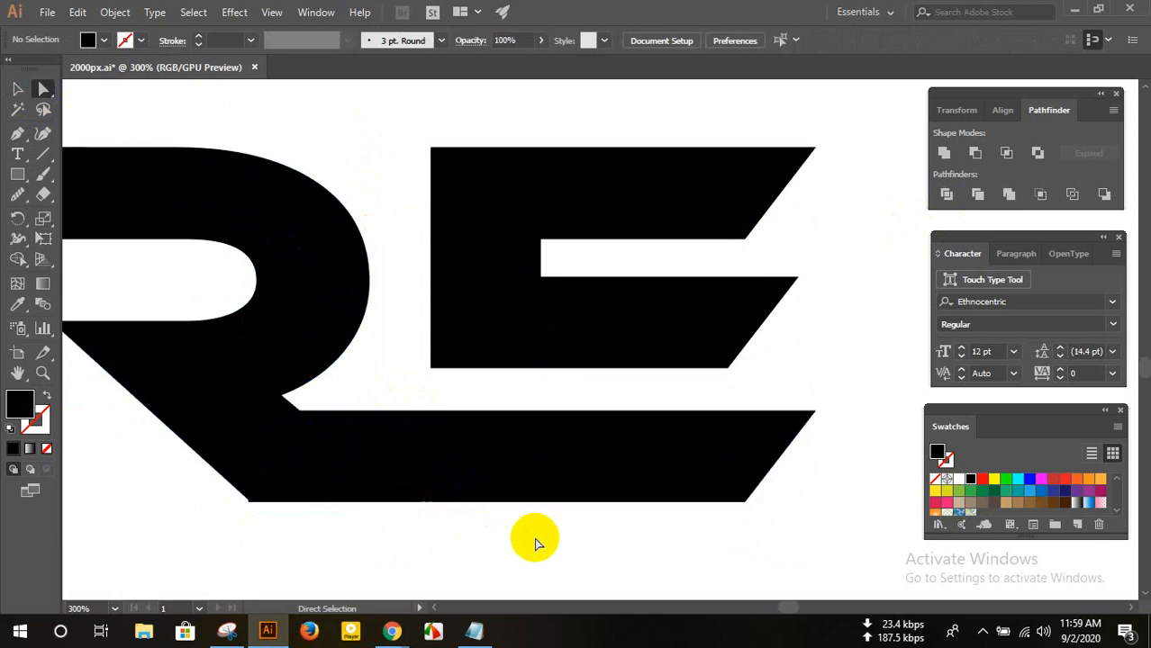
# - Draw a narrow vertical rectangle about 19 by 130 px across the U's lower curve, flush with its right stem's inner edge
pyautogui.scroll(-3, 562, 537)
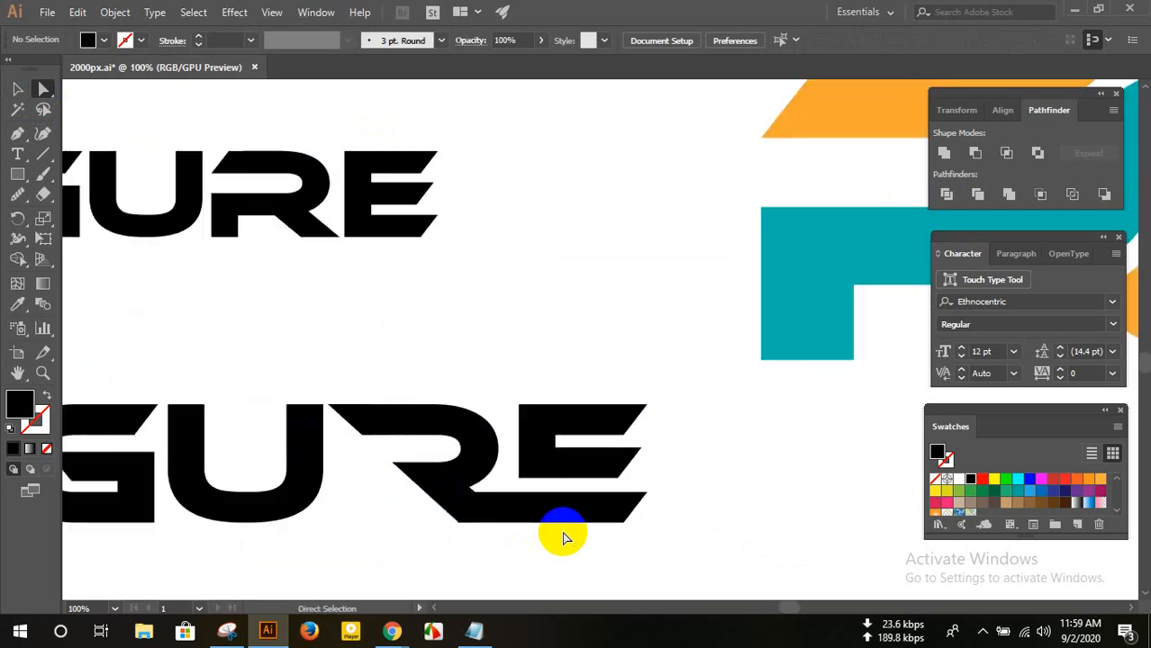
pyautogui.scroll(-1, 585, 532)
pyautogui.scroll(-1, 527, 515)
pyautogui.scroll(3, 411, 478)
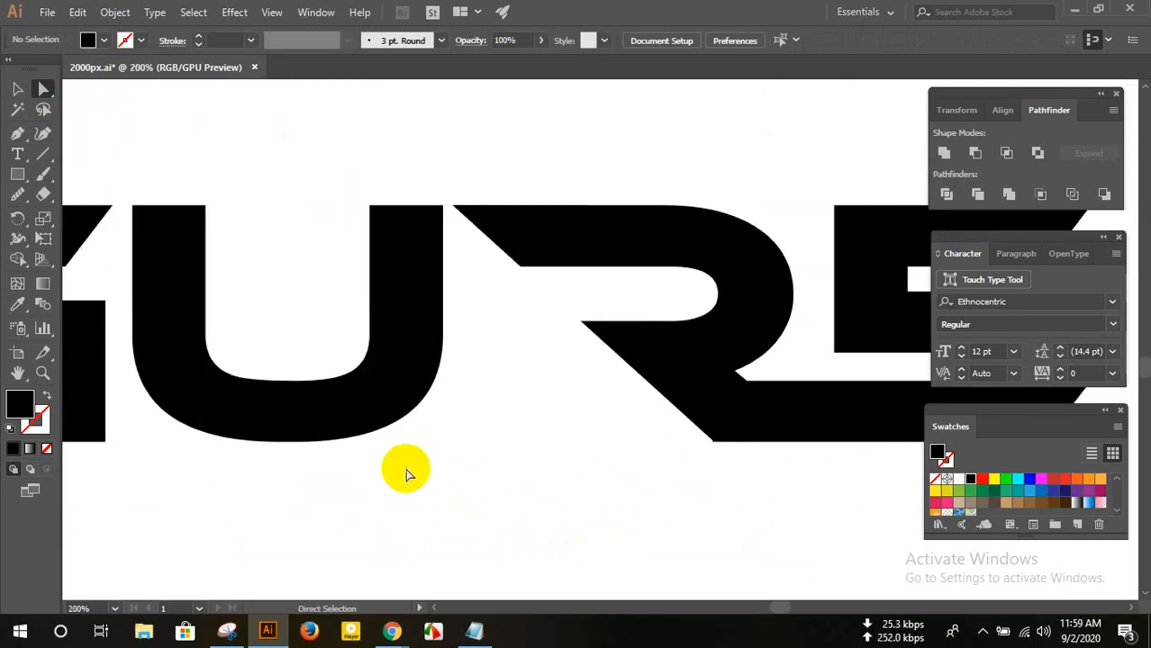
pyautogui.click(18, 176)
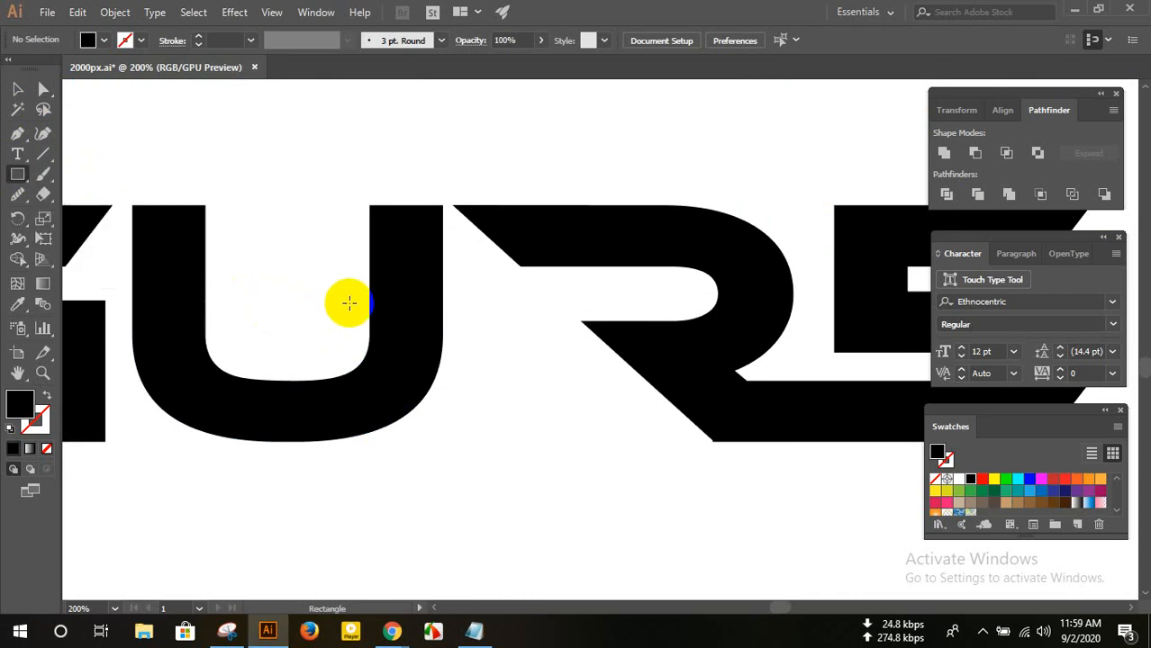
pyautogui.moveTo(337, 300); pyautogui.dragTo(369, 519)
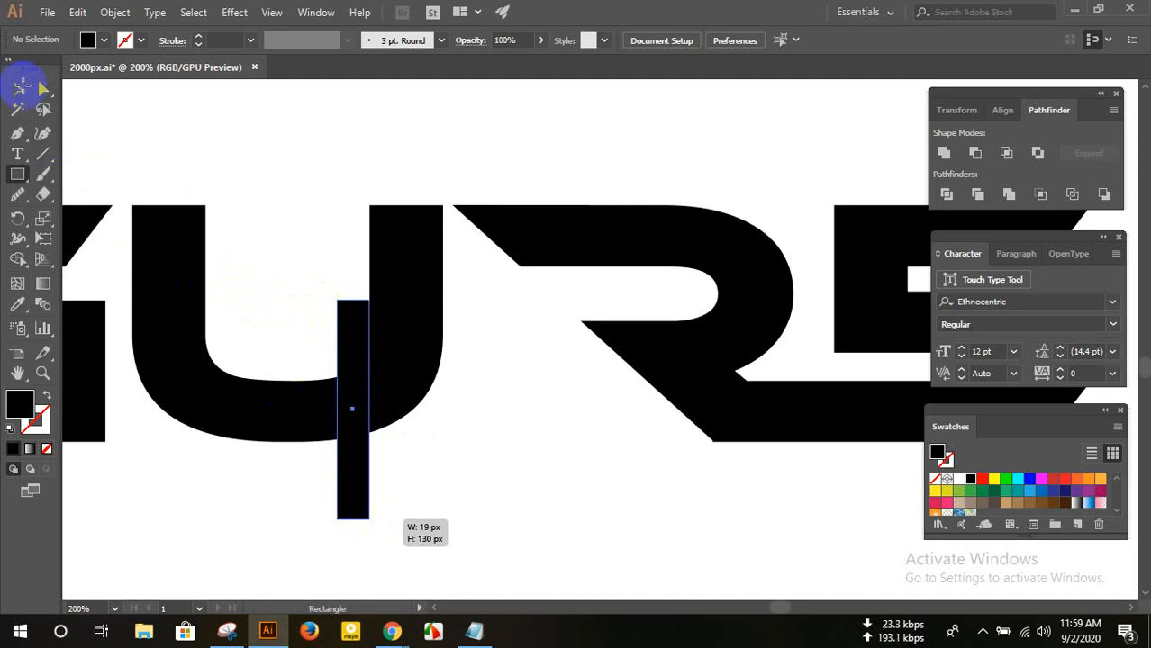
# - Subtract the narrow rectangle from the U with Minus Front to cut a vertical gap beside its right stem
pyautogui.click(16, 90)
pyautogui.keyDown('shift'); pyautogui.click(387, 322); pyautogui.keyUp('shift')
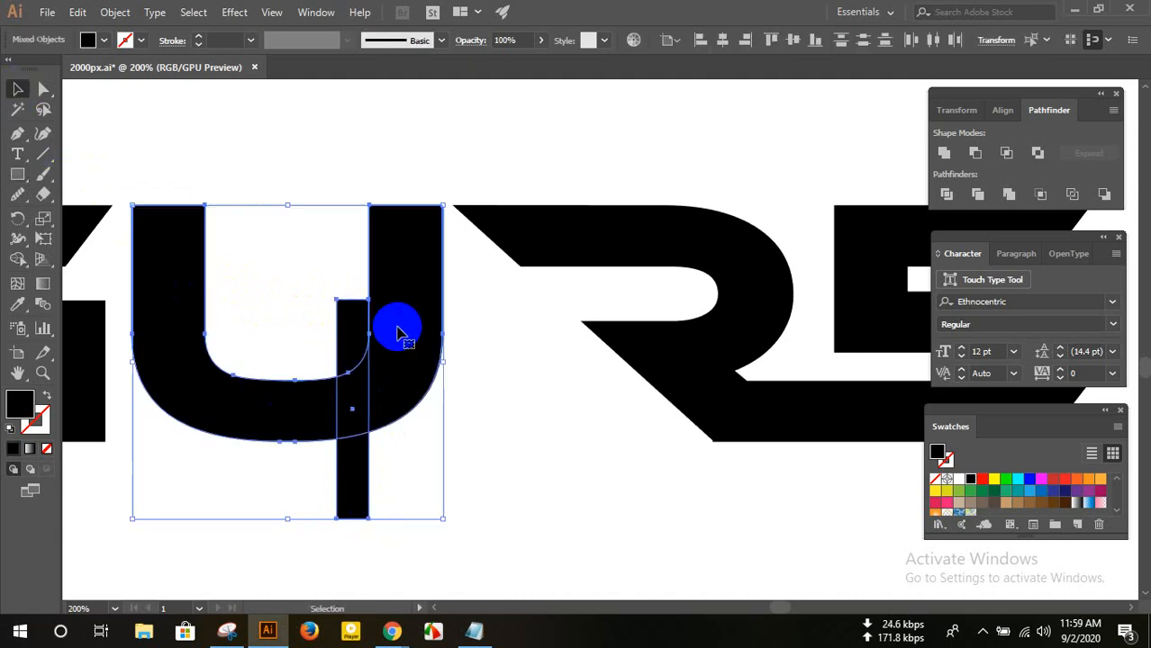
pyautogui.click(976, 153)
pyautogui.click(548, 402)
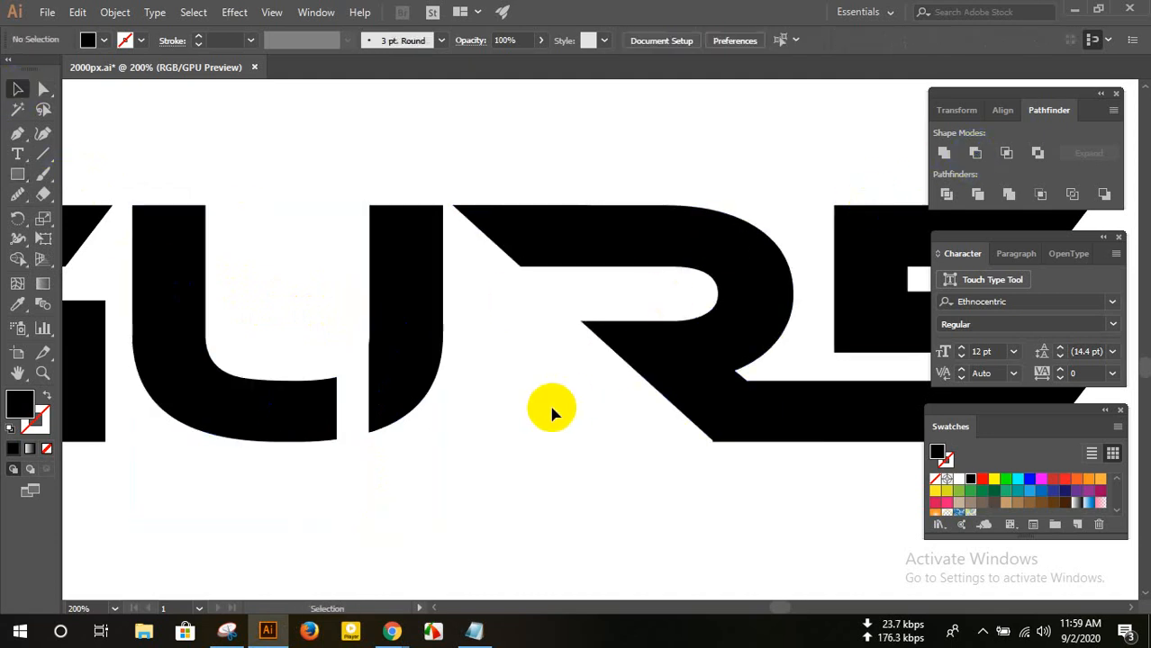
# - Shift the slanted end of the G's upper arm horizontally rightward until its tip nearly meets the U
pyautogui.scroll(-2, 551, 413)
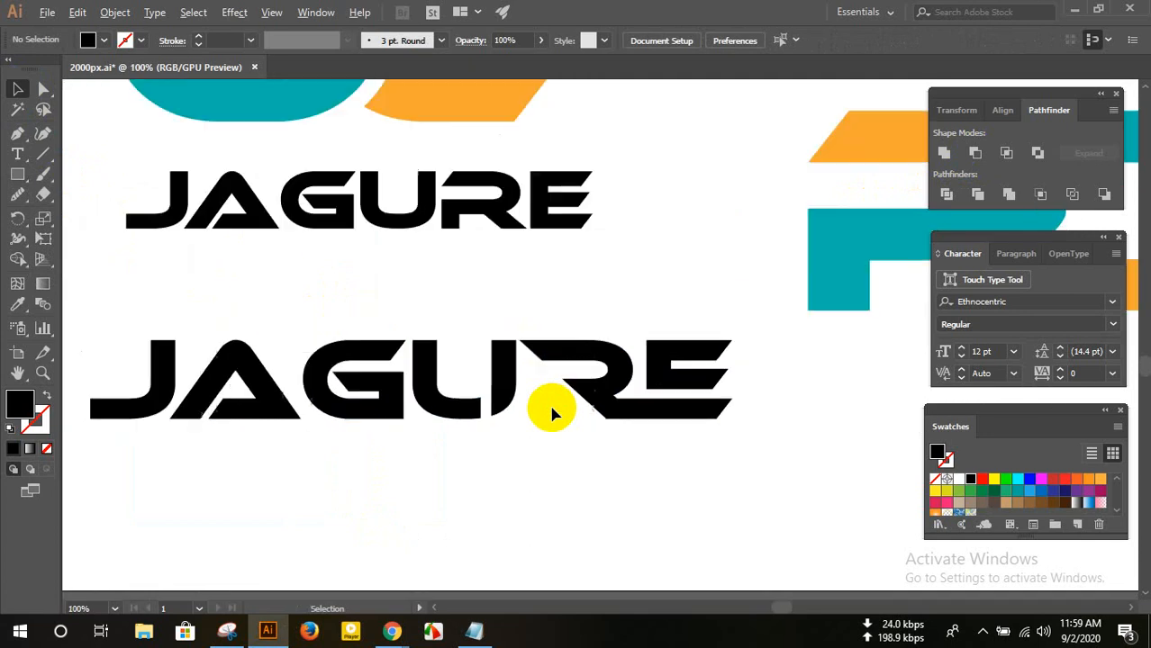
pyautogui.scroll(3, 309, 418)
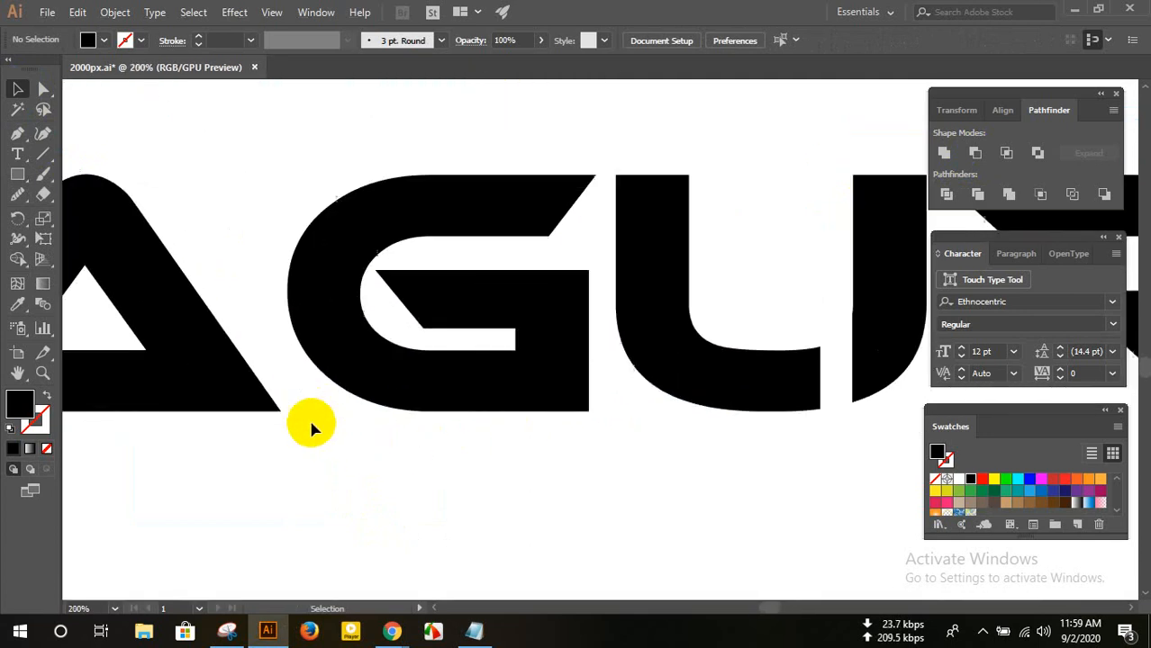
pyautogui.scroll(-1, 310, 429)
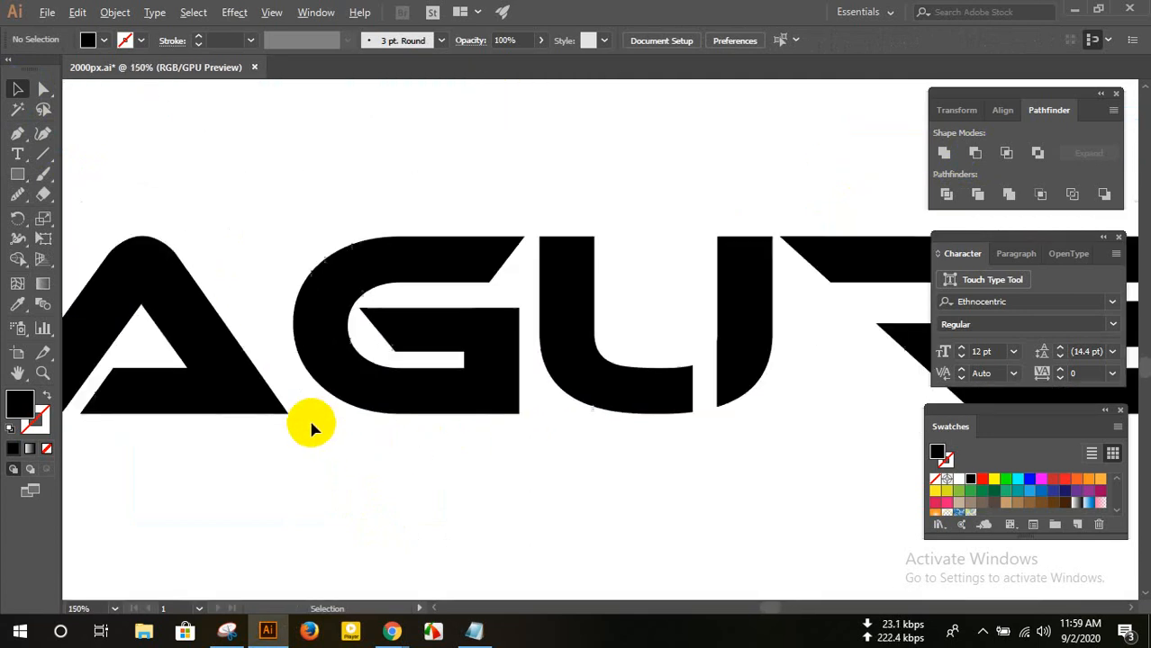
pyautogui.click(52, 90)
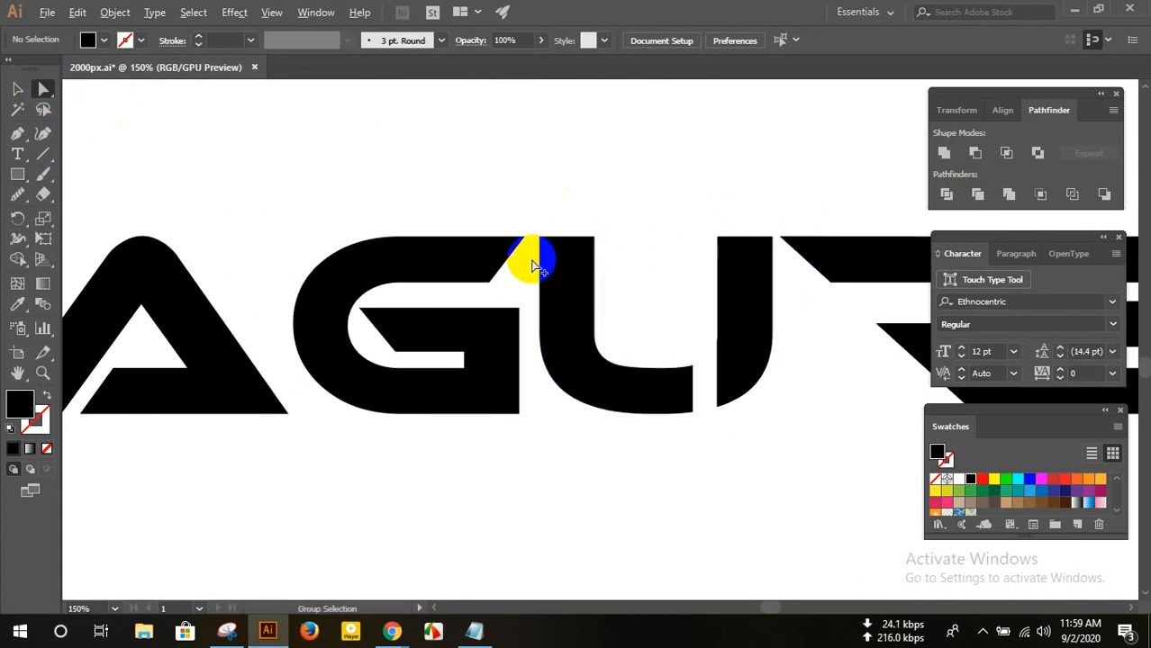
pyautogui.scroll(2, 536, 268)
pyautogui.click(484, 260)
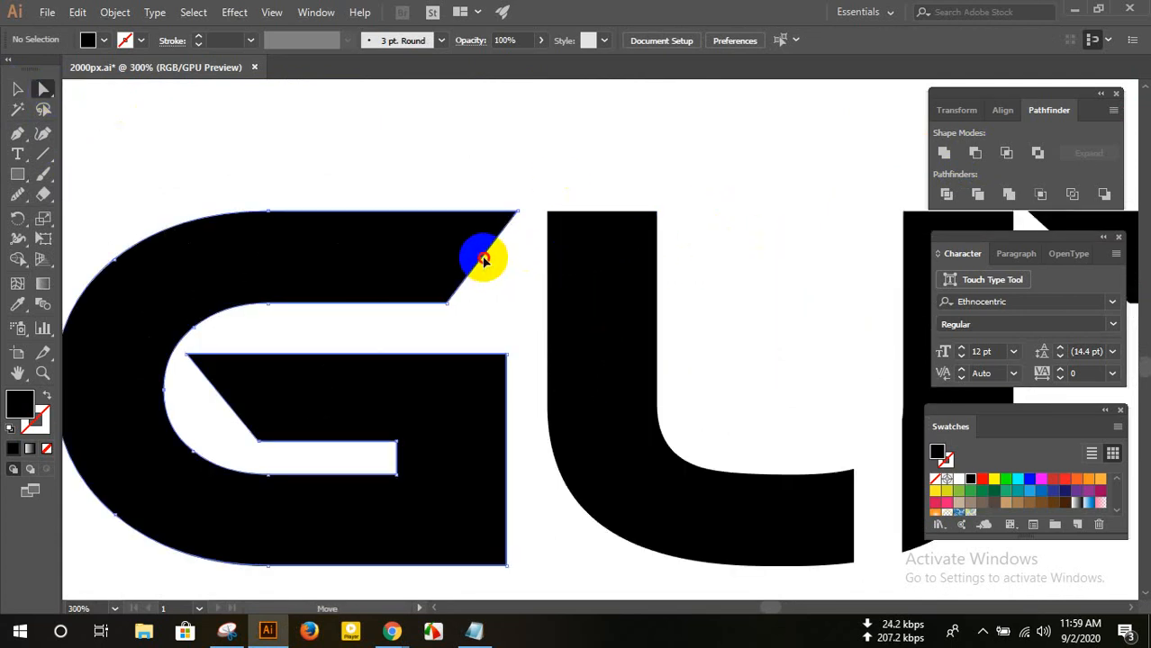
pyautogui.moveTo(483, 260); pyautogui.dragTo(503, 261)
pyautogui.click(505, 286)
# - Draw a diagonal line along the slant of the G's upper arm, from above the U down past the G's bottom edge
pyautogui.scroll(-2, 502, 286)
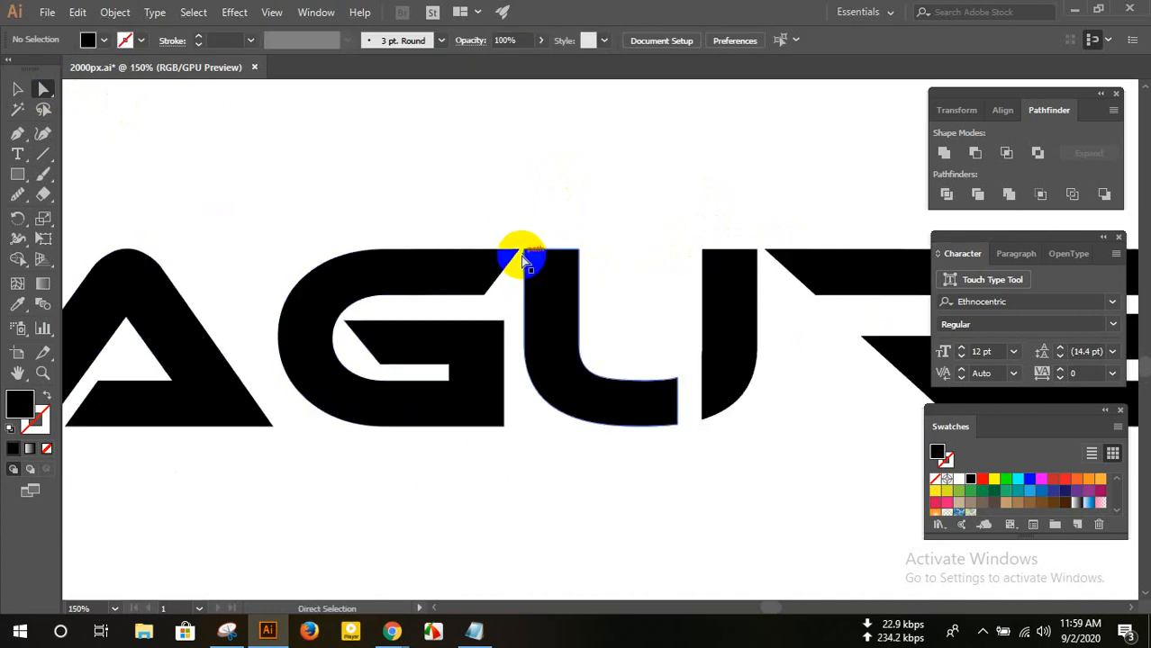
pyautogui.scroll(1, 504, 320)
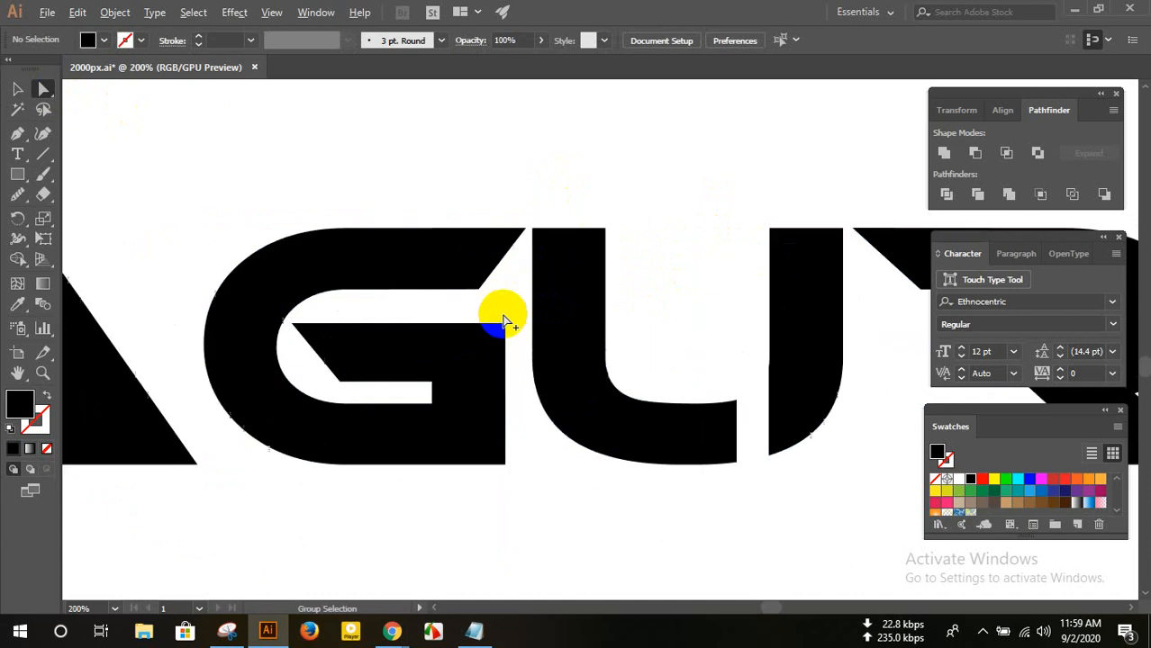
pyautogui.scroll(-1, 502, 315)
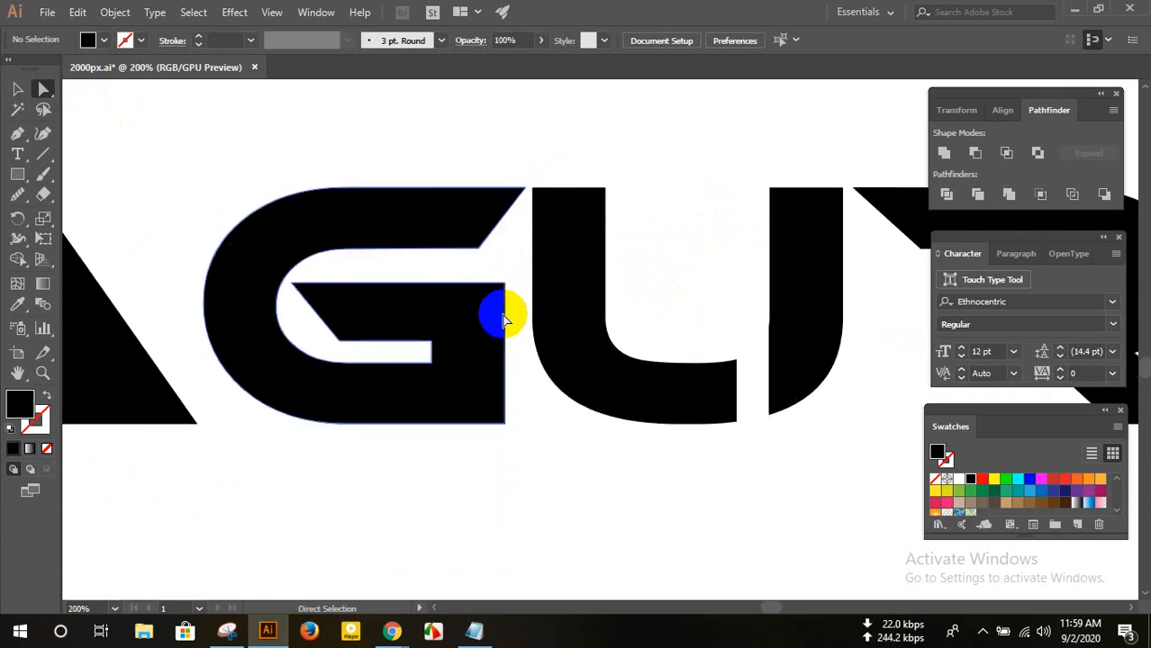
pyautogui.click(47, 157)
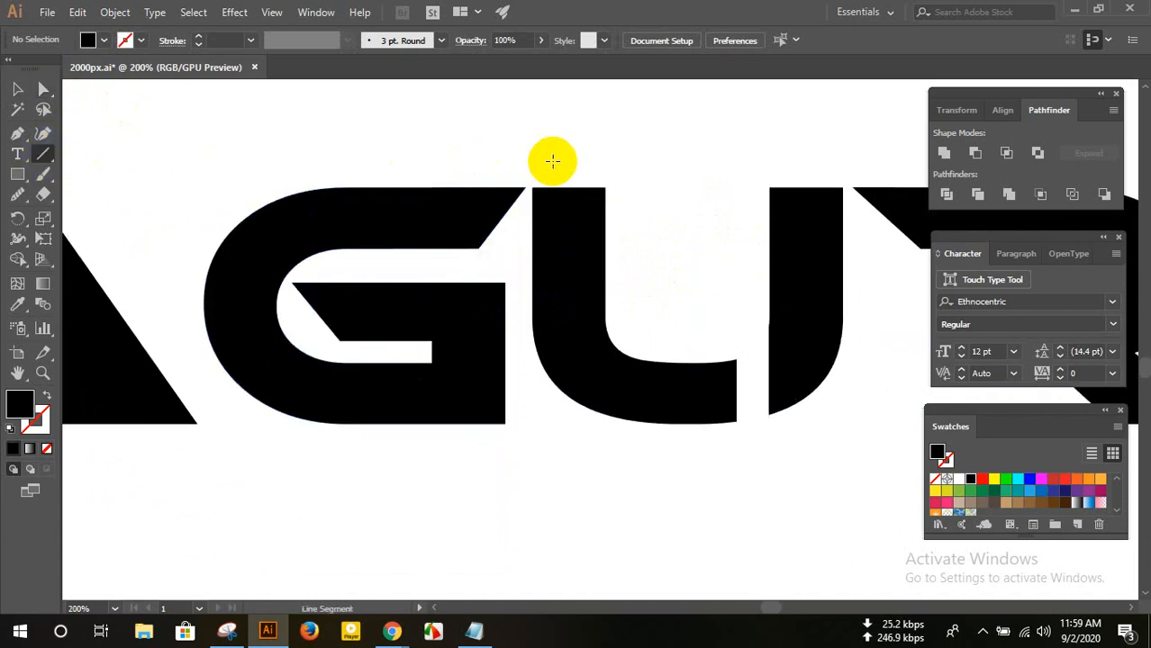
pyautogui.moveTo(552, 161); pyautogui.dragTo(313, 456)
pyautogui.click(17, 88)
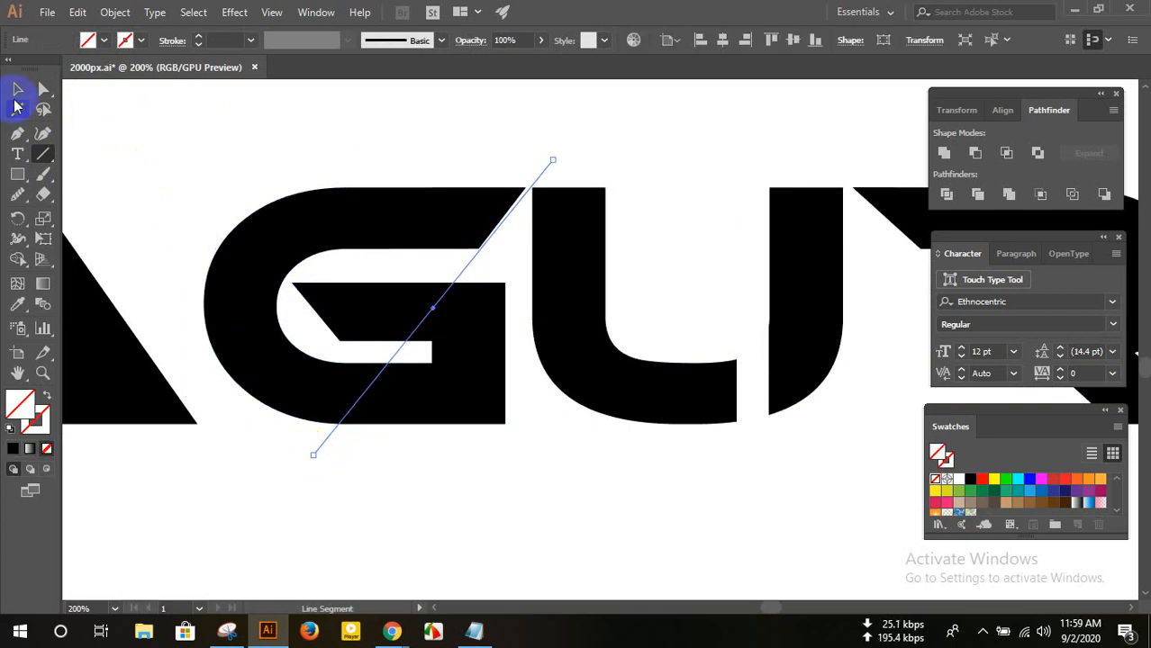
# - Divide the G along the diagonal line with Pathfinder and ungroup the resulting pieces
pyautogui.click(373, 135)
pyautogui.moveTo(363, 128); pyautogui.dragTo(505, 468)
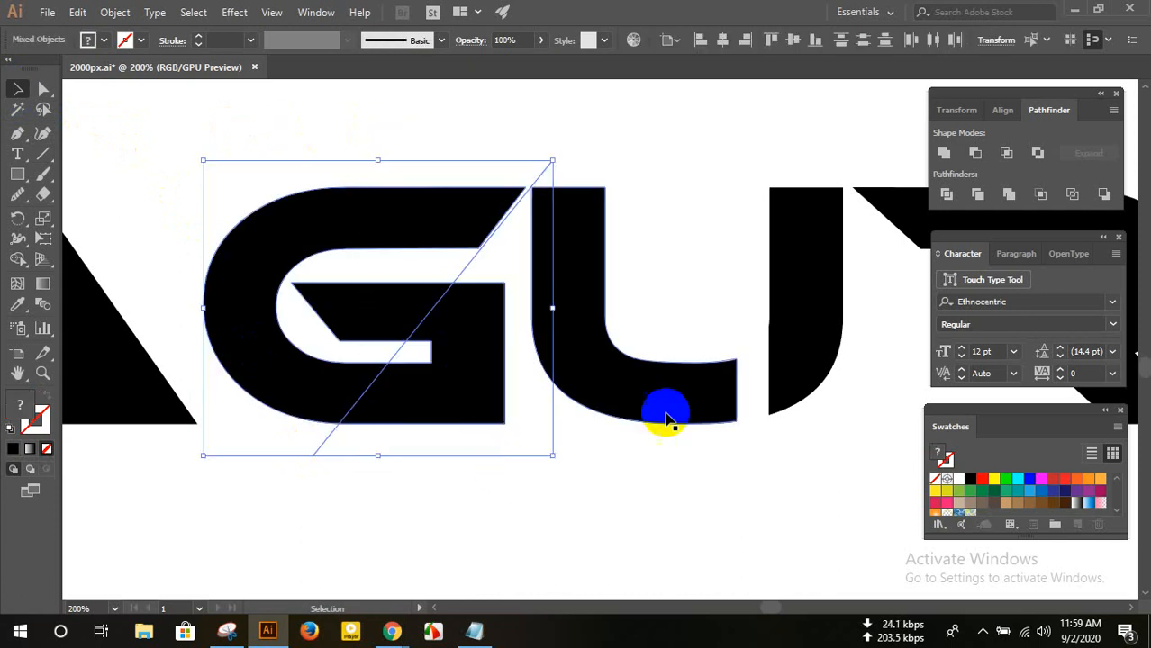
pyautogui.click(947, 195)
pyautogui.rightClick(411, 300)
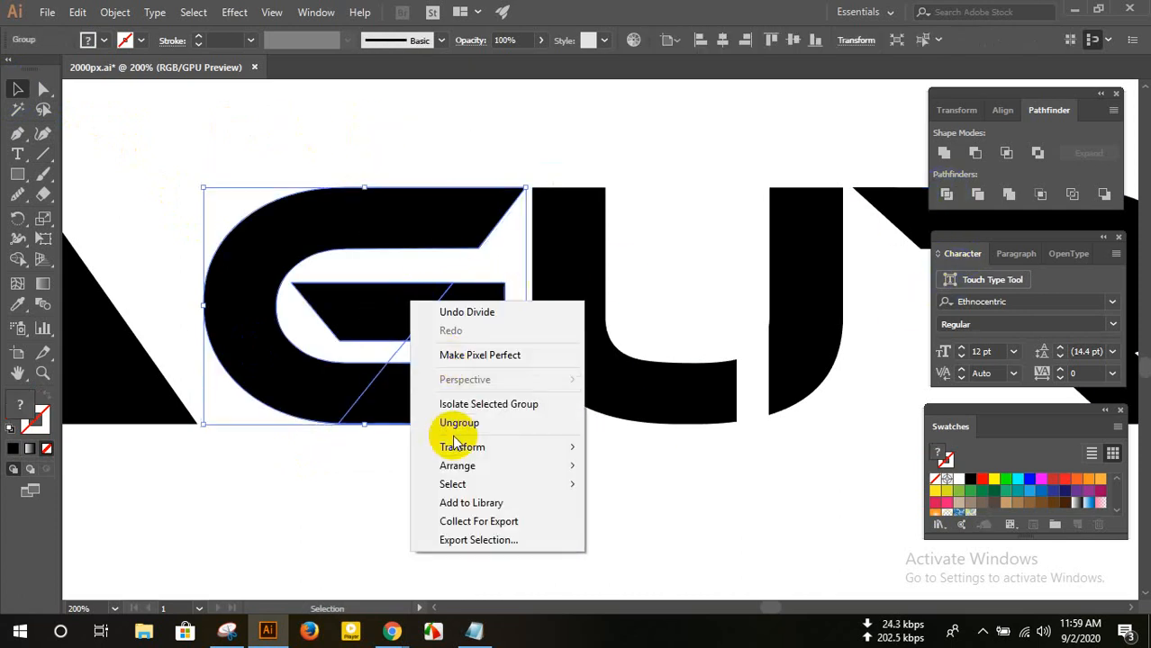
pyautogui.click(444, 427)
# - Delete the inner piece of the G's crossbar cut off by the diagonal line
pyautogui.click(431, 474)
pyautogui.click(391, 316)
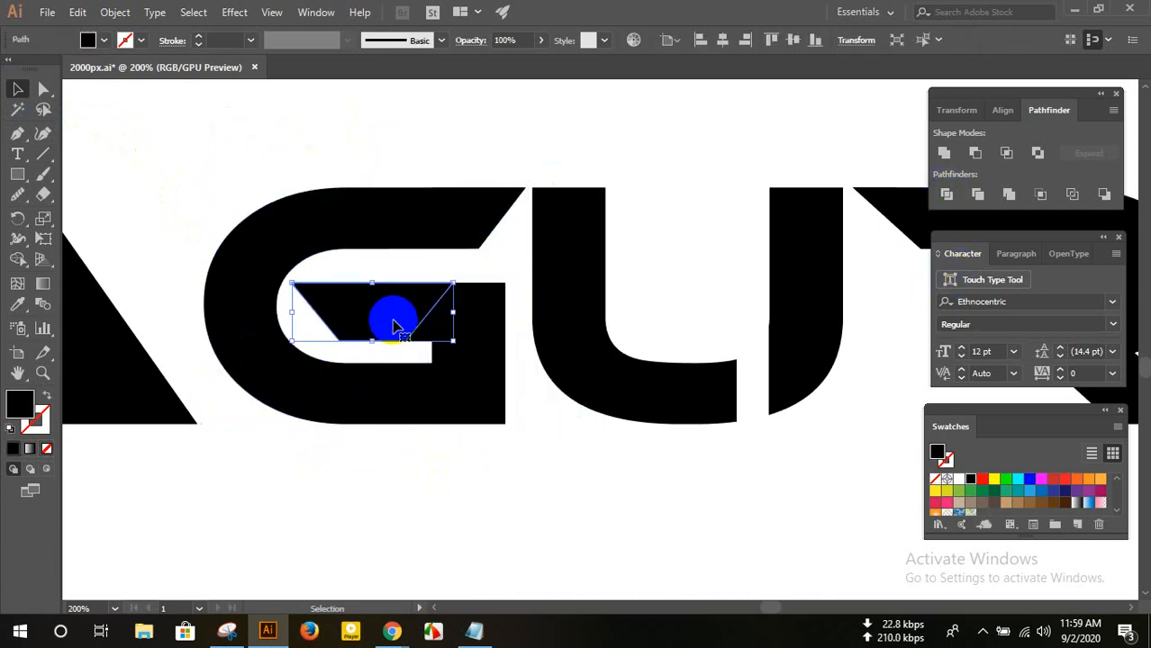
pyautogui.press('Delete')
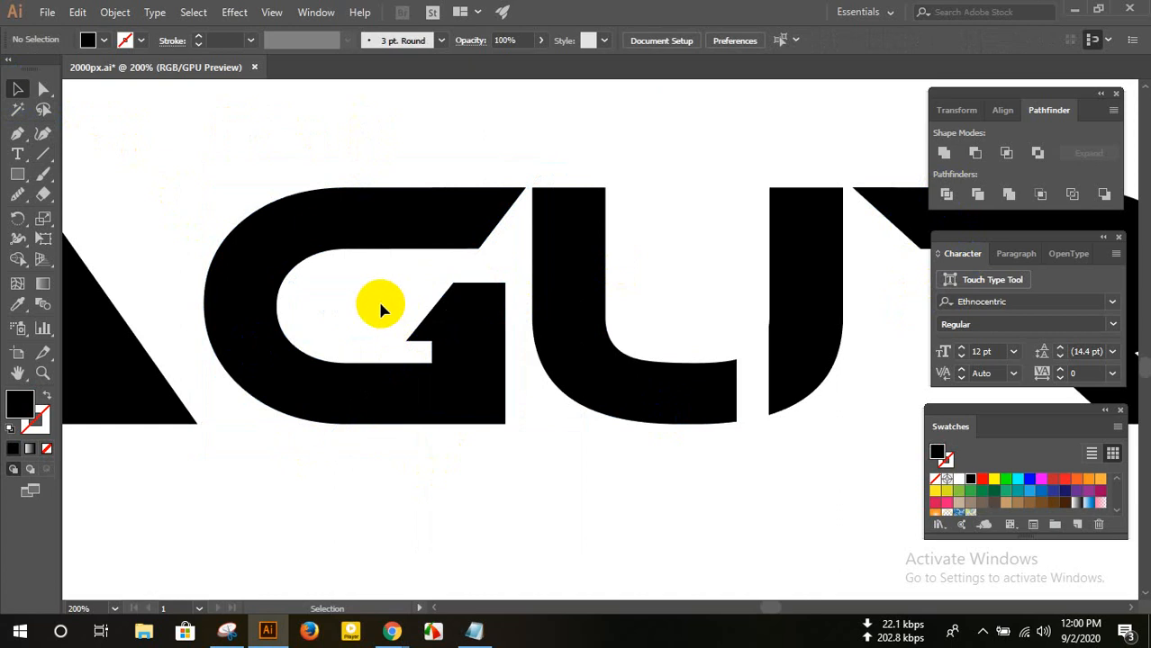
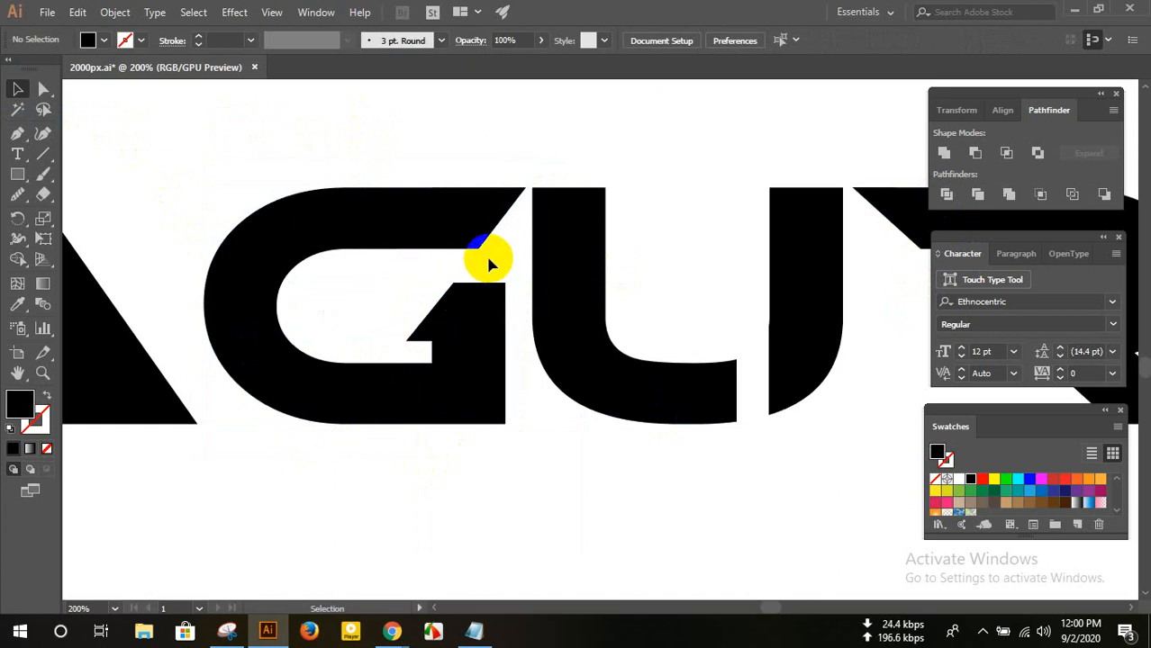
# - Reflect the A across the vertical axis so its diagonal gap sits beside the right leg
pyautogui.scroll(-2, 586, 444)
pyautogui.scroll(-2, 587, 445)
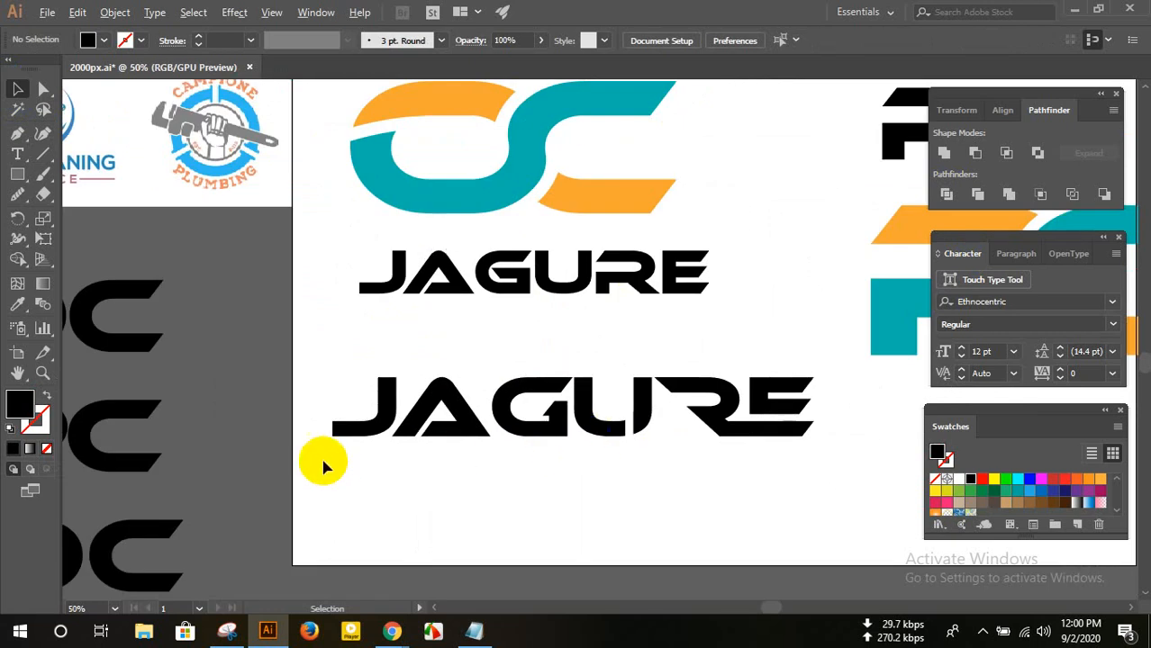
pyautogui.scroll(3, 320, 461)
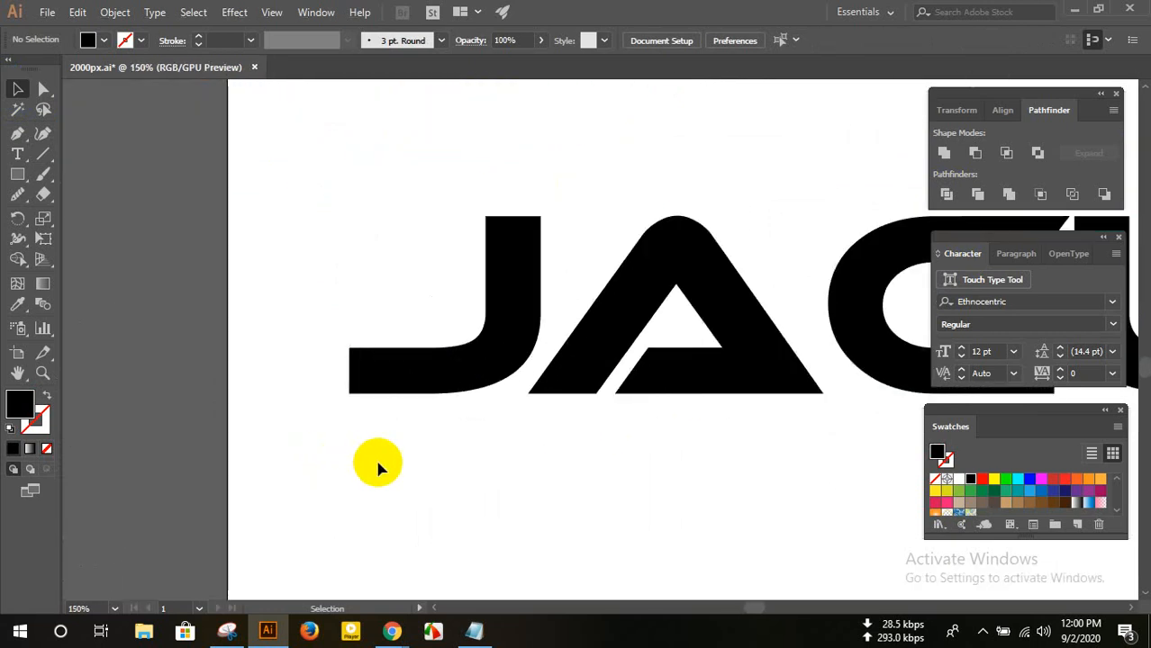
pyautogui.click(657, 386)
pyautogui.rightClick(671, 392)
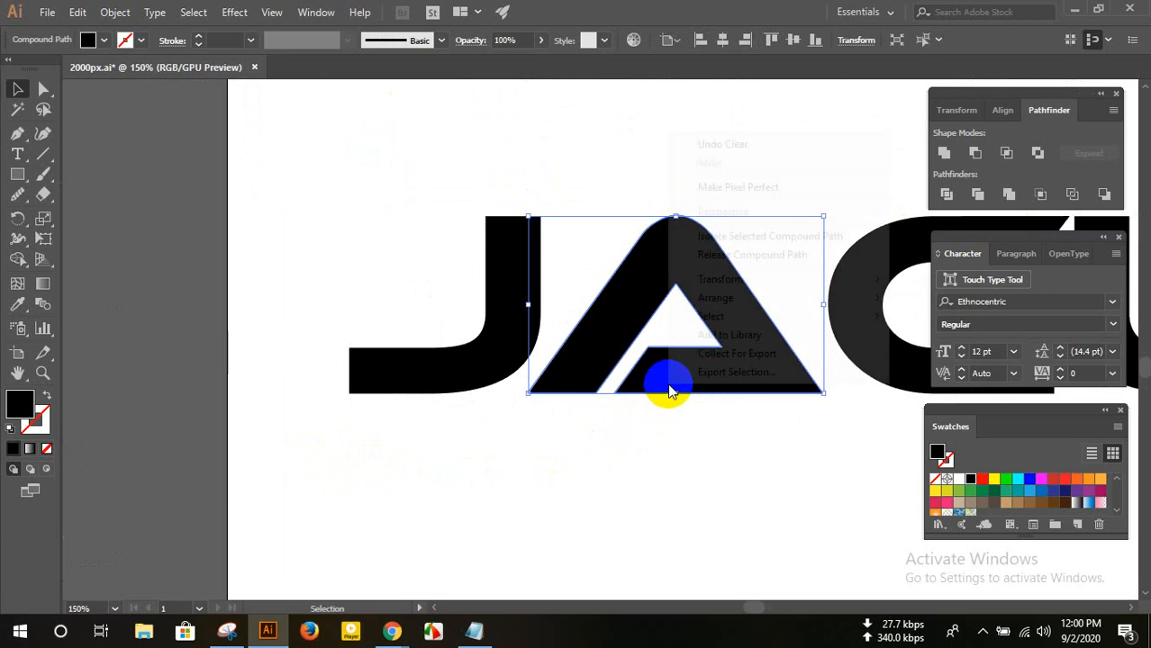
pyautogui.moveTo(845, 286)
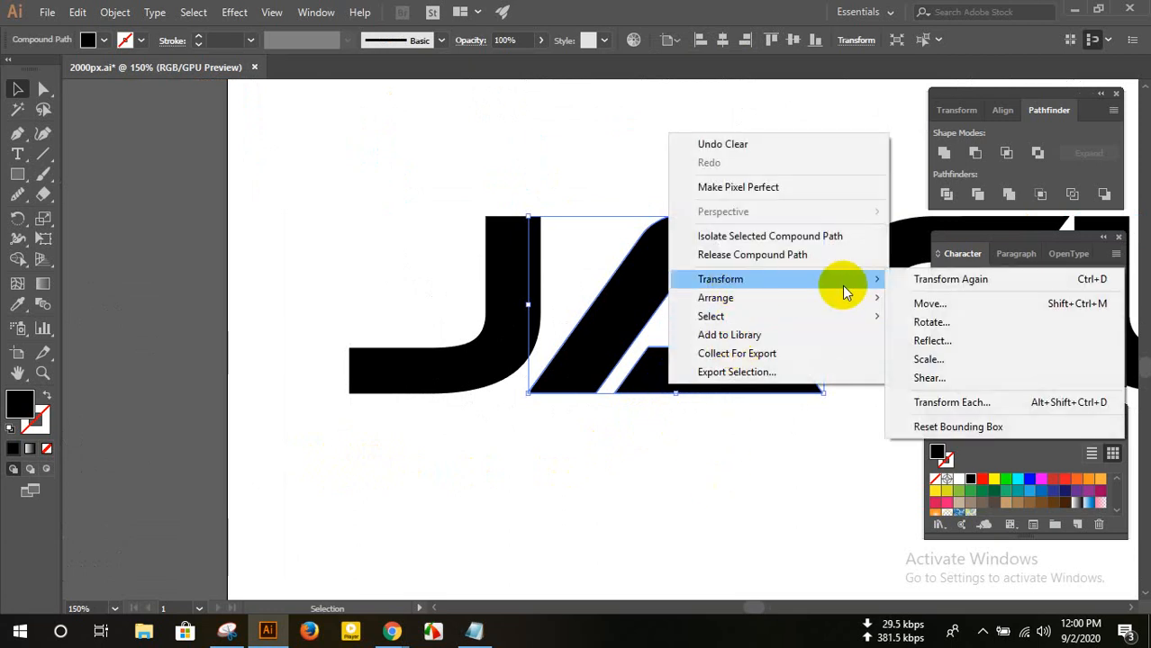
pyautogui.click(740, 405)
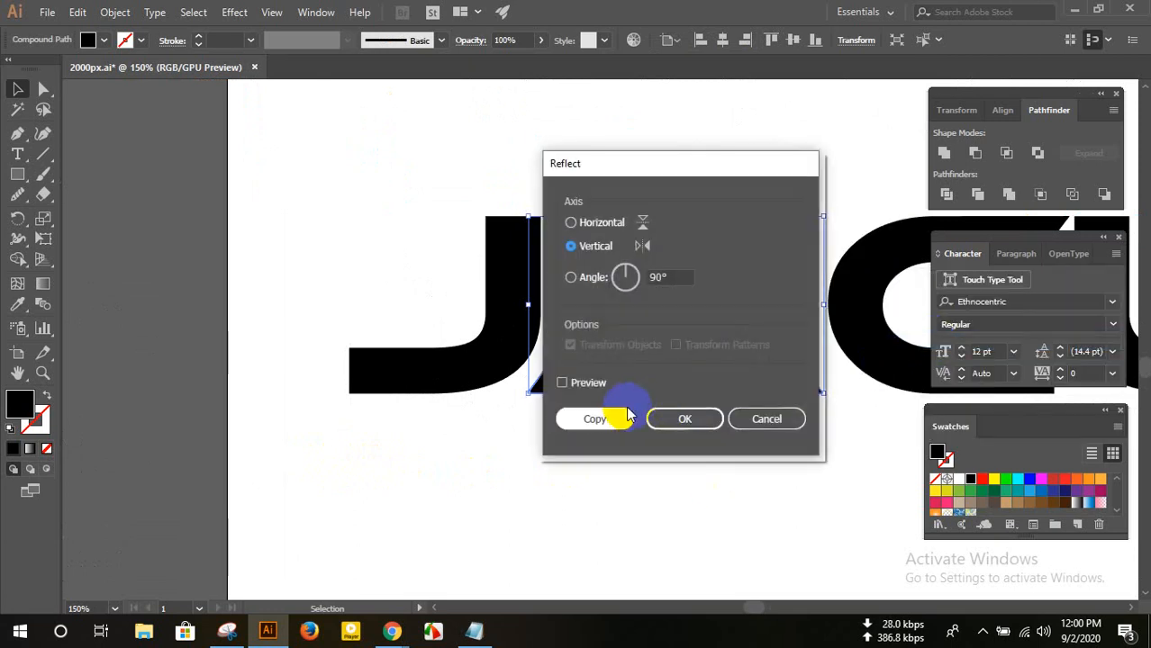
pyautogui.click(664, 423)
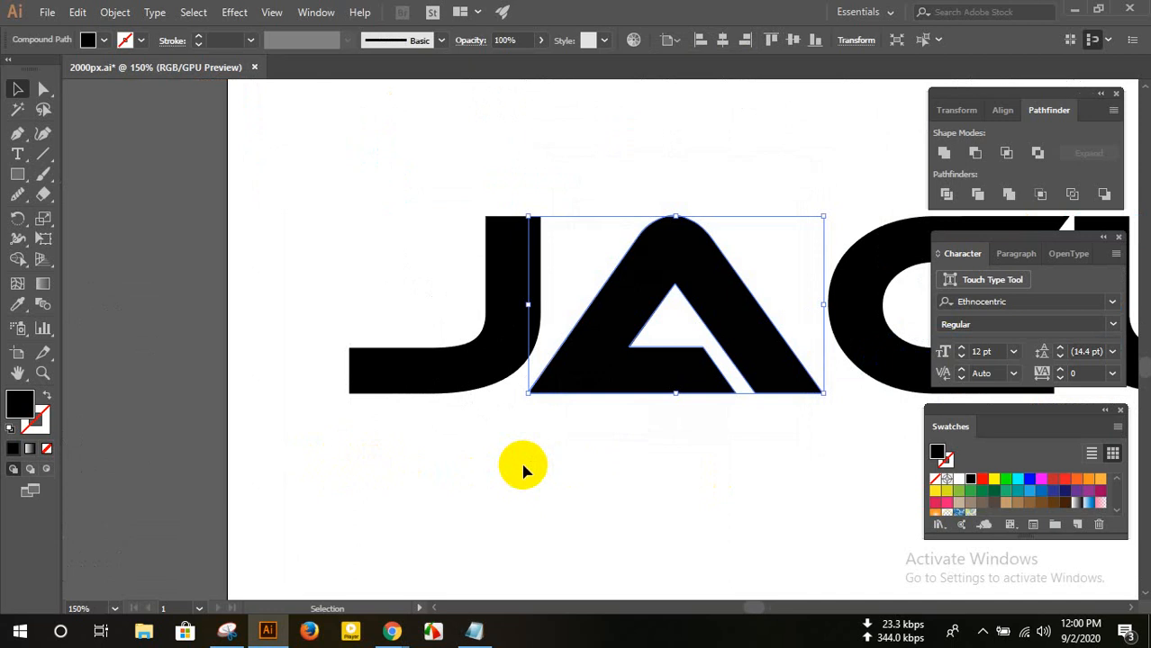
pyautogui.click(732, 363)
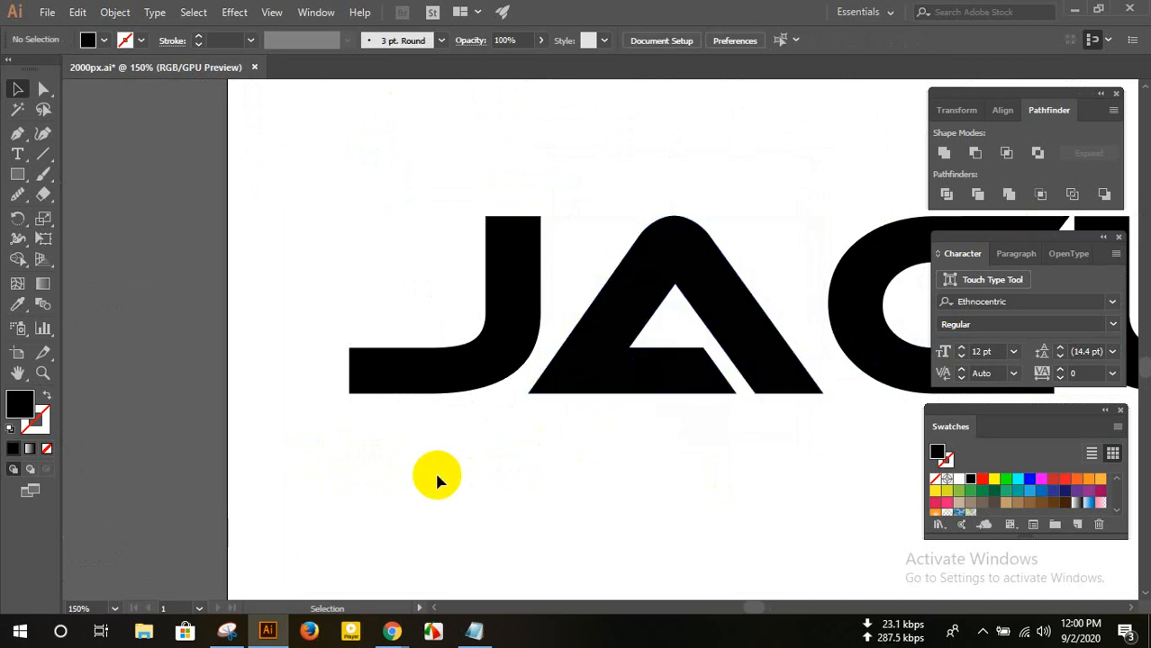
# - Draw a diagonal line from above the J's foot down through its lower-left corner to below the letter
pyautogui.scroll(-5, 434, 469)
pyautogui.scroll(2, 567, 439)
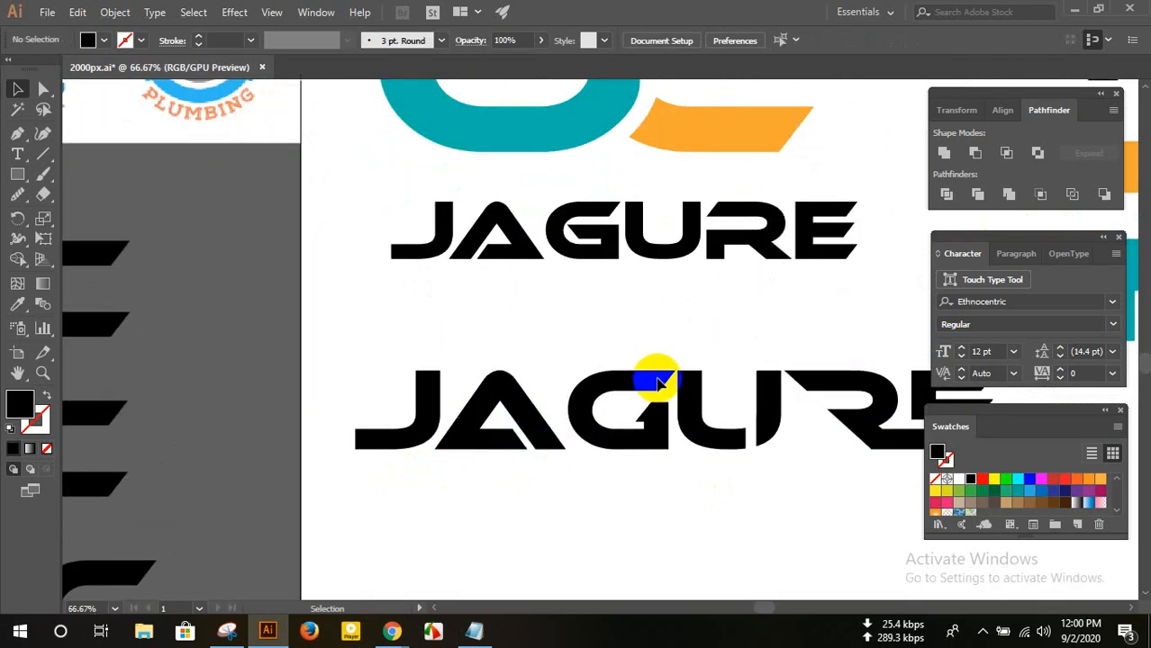
pyautogui.scroll(2, 458, 385)
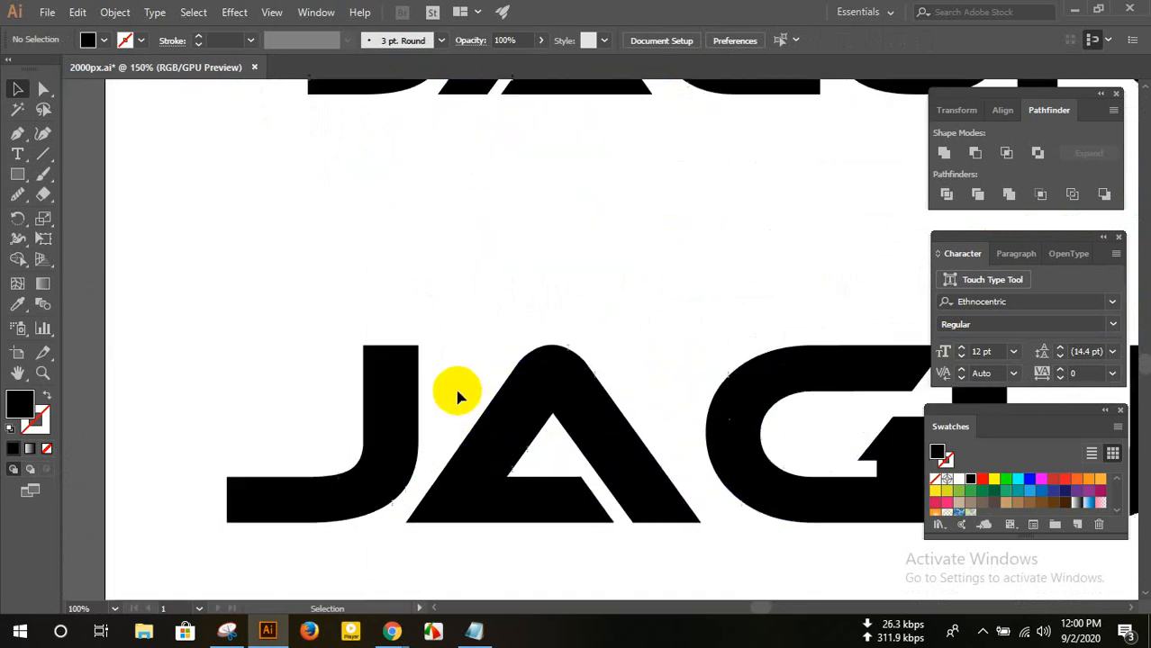
pyautogui.scroll(-1, 180, 469)
pyautogui.scroll(2, 167, 469)
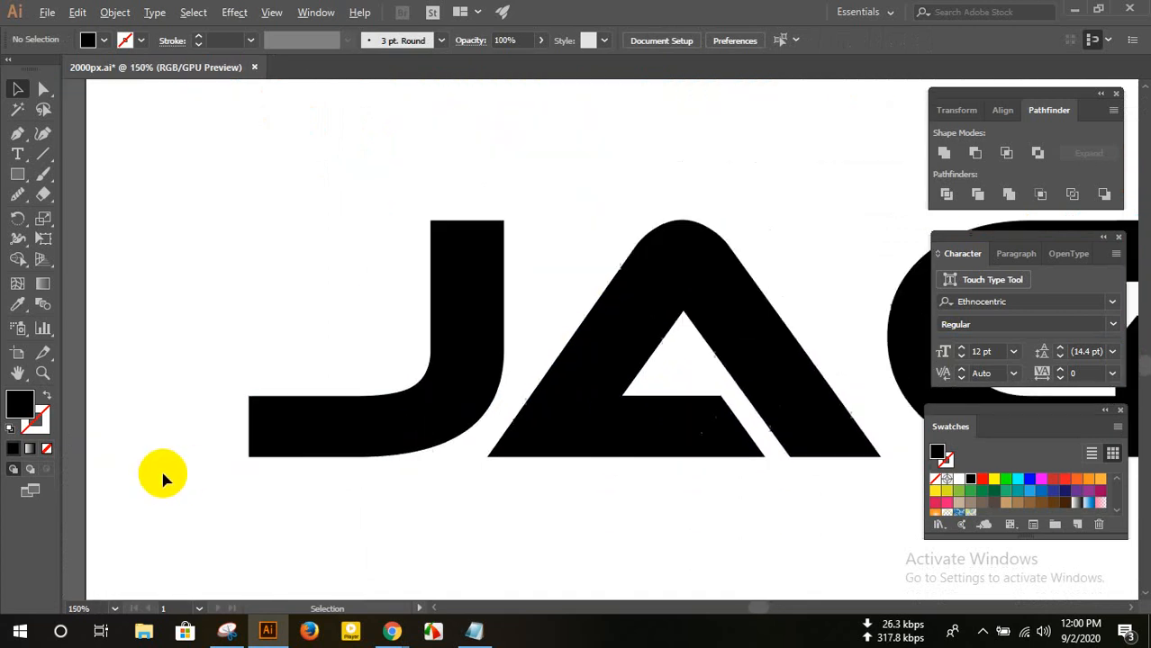
pyautogui.click(43, 155)
pyautogui.moveTo(288, 375)
pyautogui.mouseDown()
pyautogui.moveTo(193, 522)
pyautogui.moveTo(197, 542)
pyautogui.mouseUp()
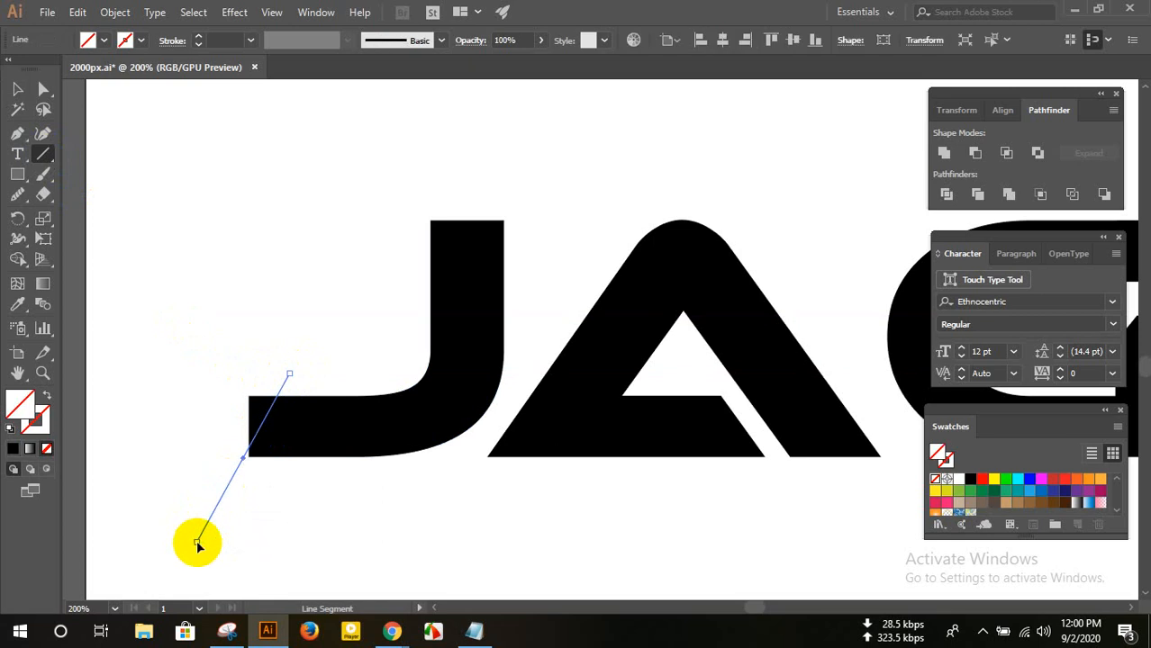
pyautogui.hotkey('ctrl', 'z')
pyautogui.moveTo(318, 370)
pyautogui.mouseDown()
pyautogui.moveTo(271, 403)
pyautogui.moveTo(183, 520)
pyautogui.moveTo(180, 544)
pyautogui.mouseUp()
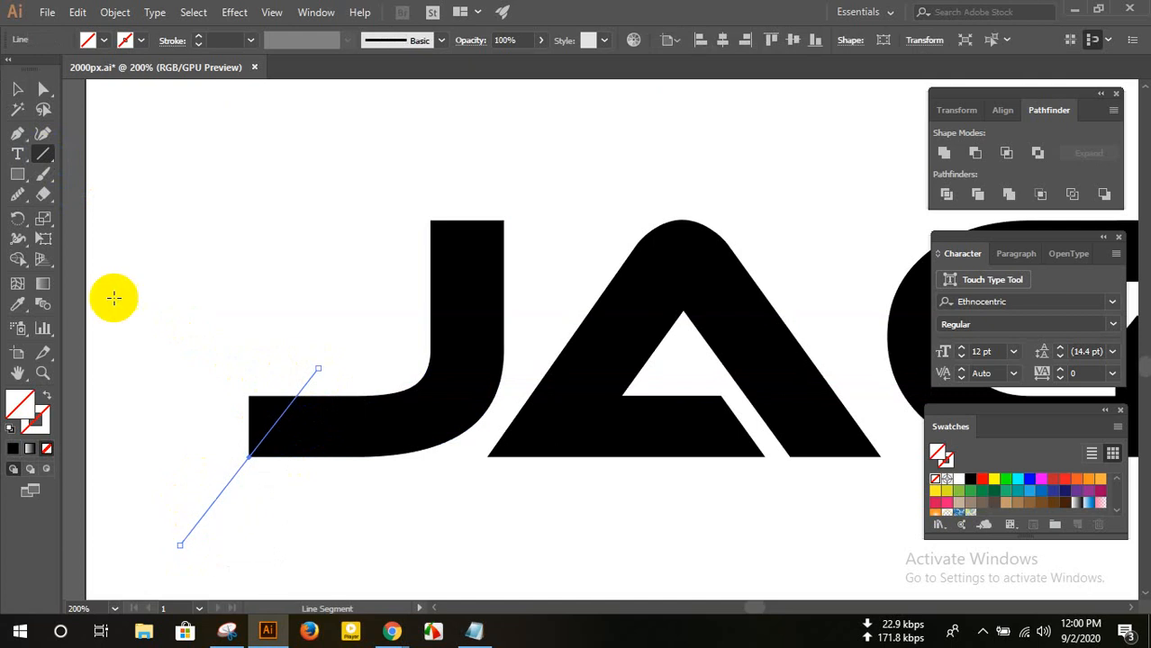
# - Divide the J along the diagonal line with Pathfinder and ungroup the pieces
pyautogui.press('v')
pyautogui.moveTo(180, 324); pyautogui.dragTo(347, 488)
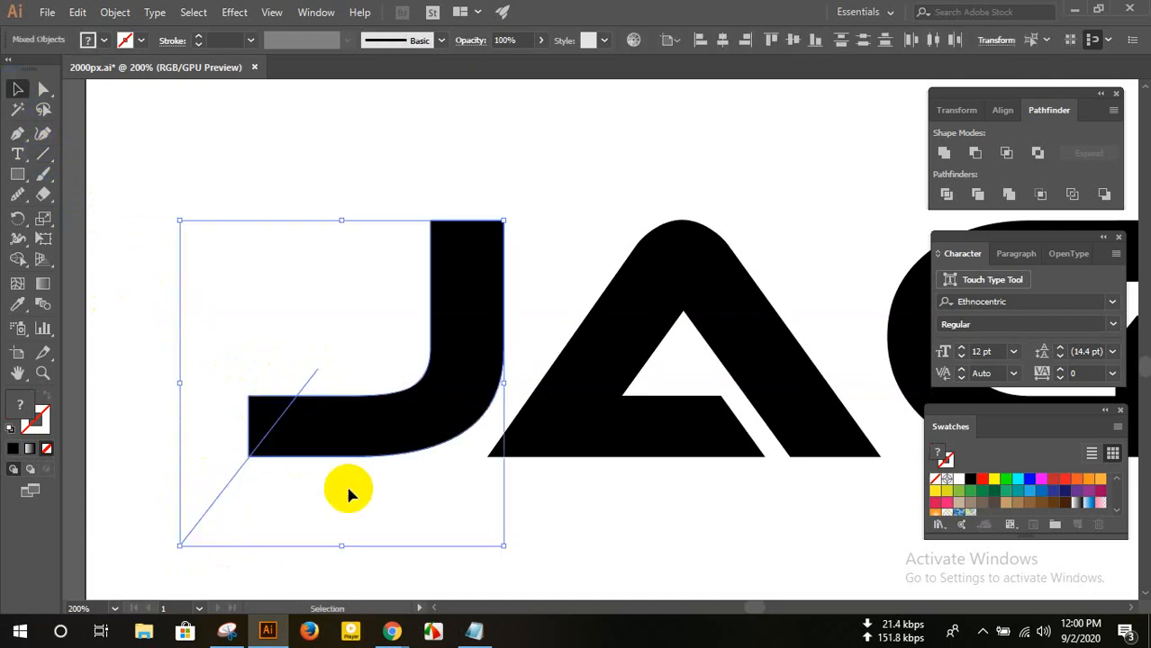
pyautogui.click(945, 194)
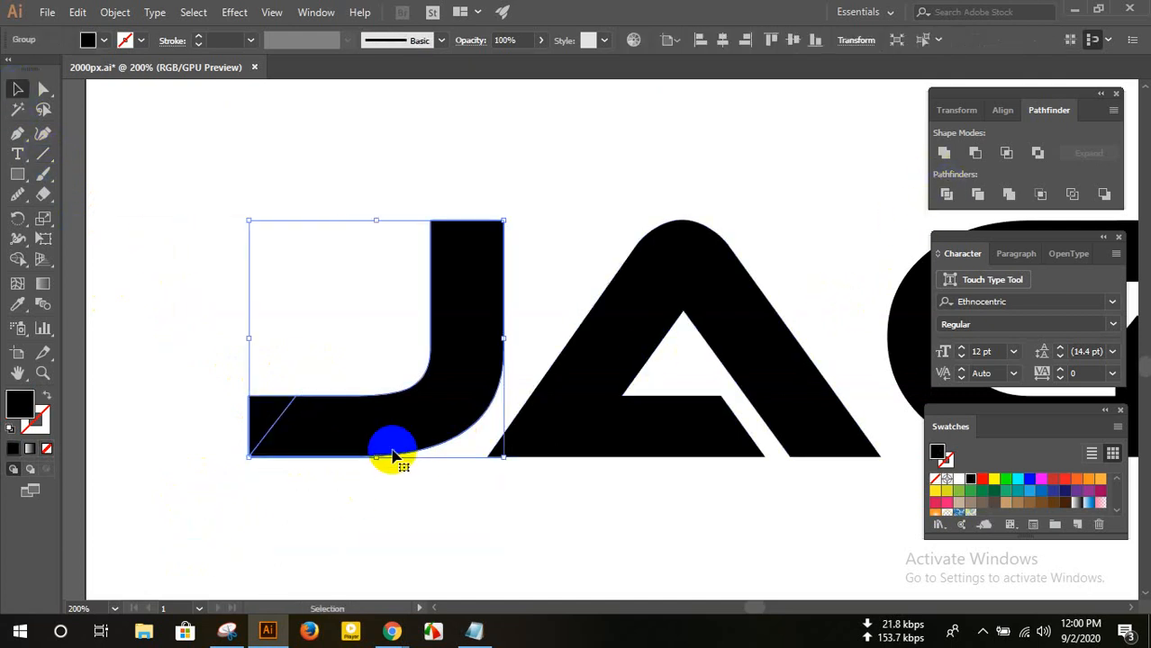
pyautogui.rightClick(380, 440)
pyautogui.click(423, 308)
# - Delete the triangular corner piece at the end of the J's foot to leave a slanted tip
pyautogui.click(355, 327)
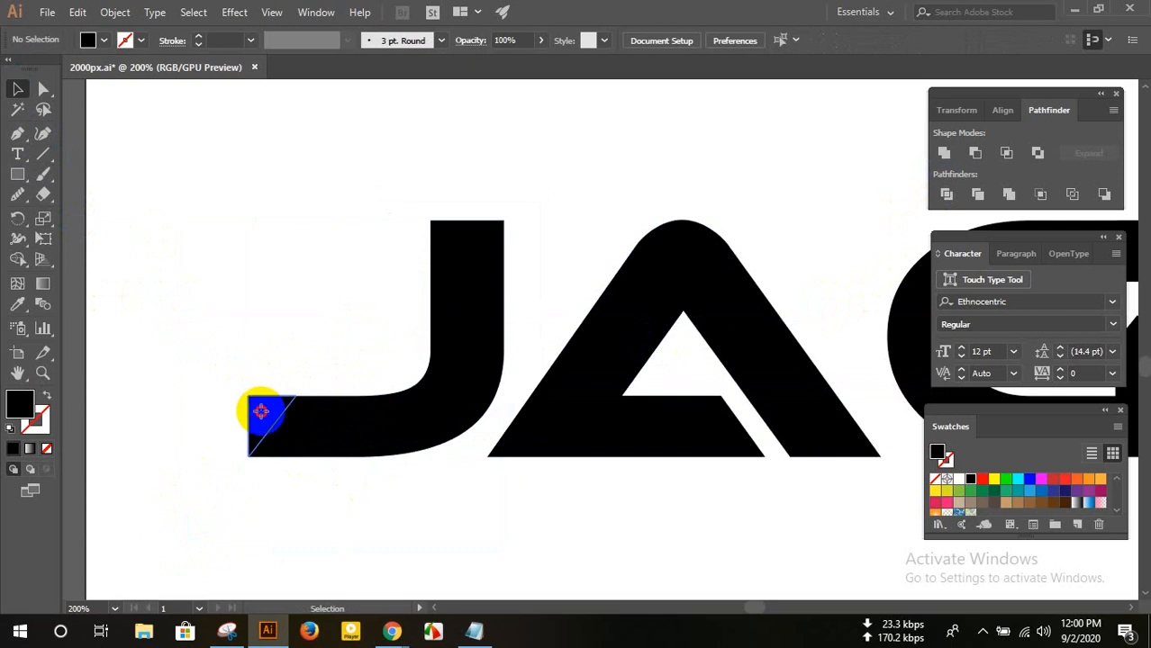
pyautogui.click(262, 414)
pyautogui.press('Delete')
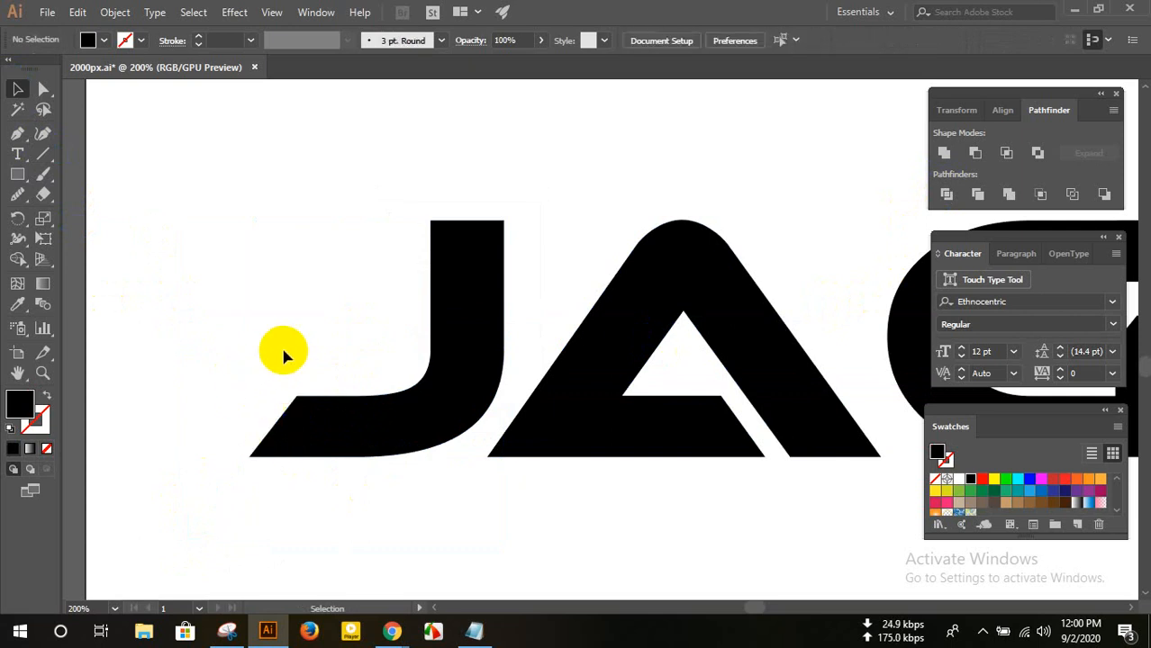
# - Delete the long bottom bar of the E that joins the R's leg
pyautogui.keyDown('alt'); pyautogui.scroll(-4, 315, 343); pyautogui.keyUp('alt')
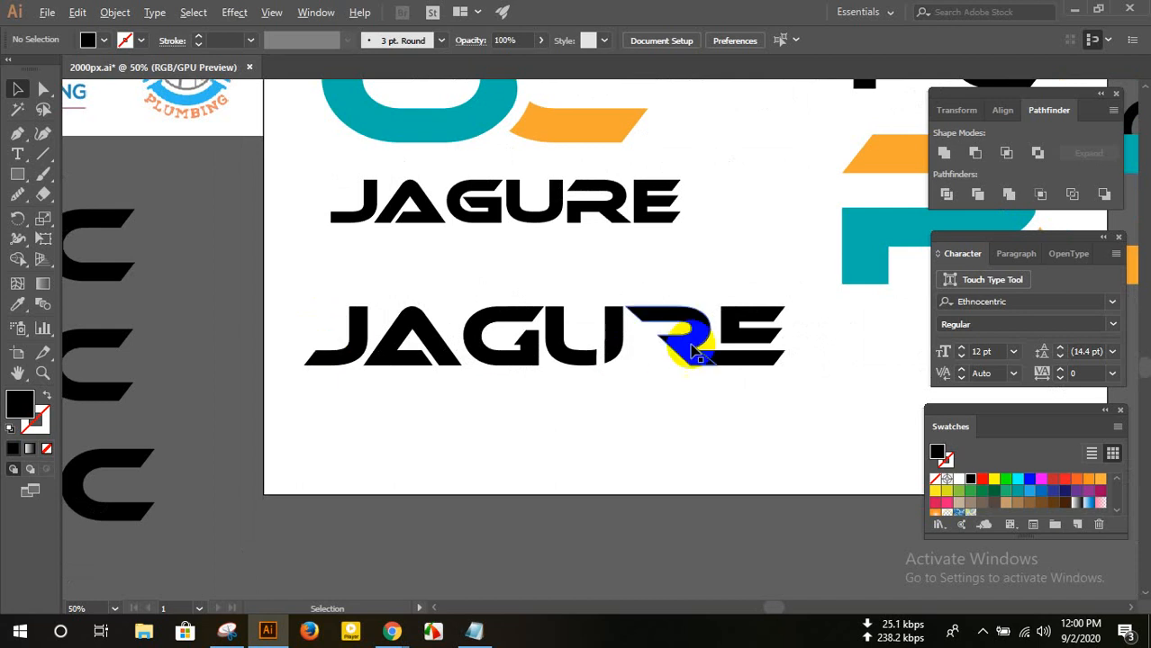
pyautogui.keyDown('alt'); pyautogui.scroll(3, 703, 351); pyautogui.keyUp('alt')
pyautogui.click(768, 393)
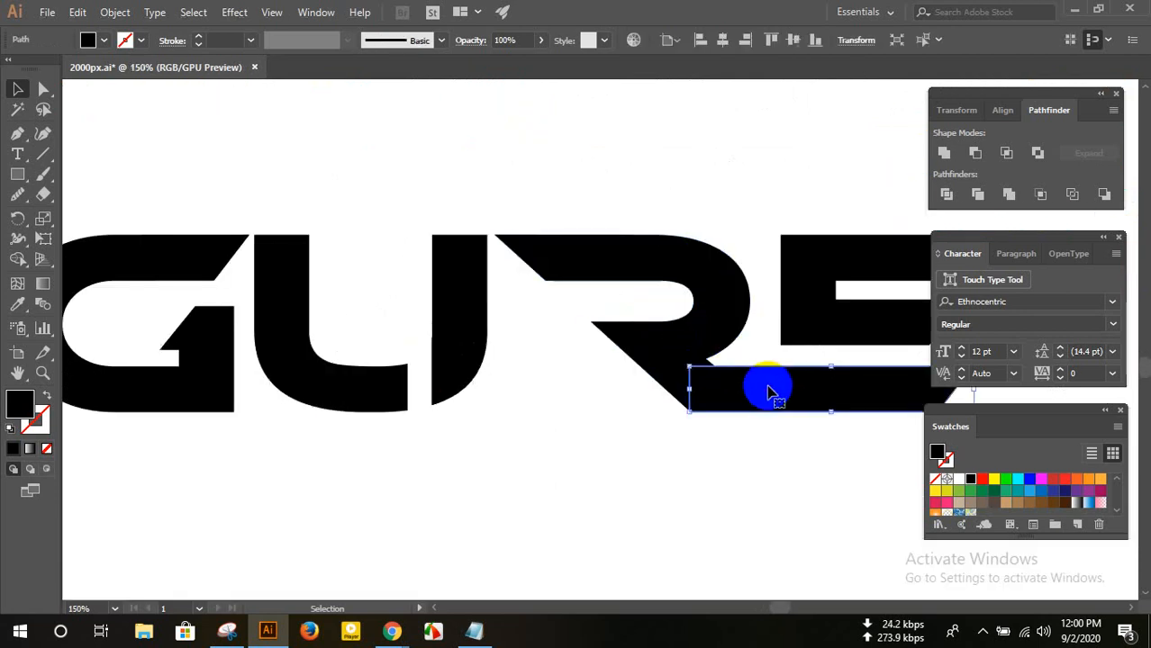
pyautogui.press('Delete')
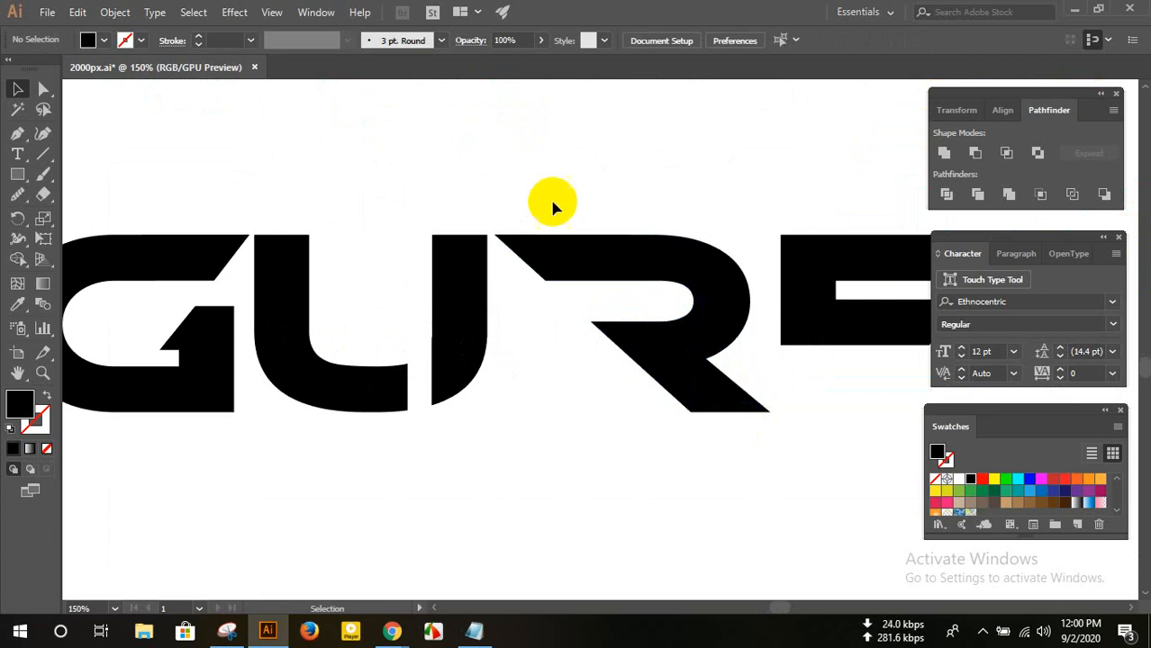
pyautogui.click(609, 236)
pyautogui.click(612, 472)
# - Add a separate letter R as text below the wordmark and scale it up to 103.67 pt
pyautogui.scroll(-3, 590, 438)
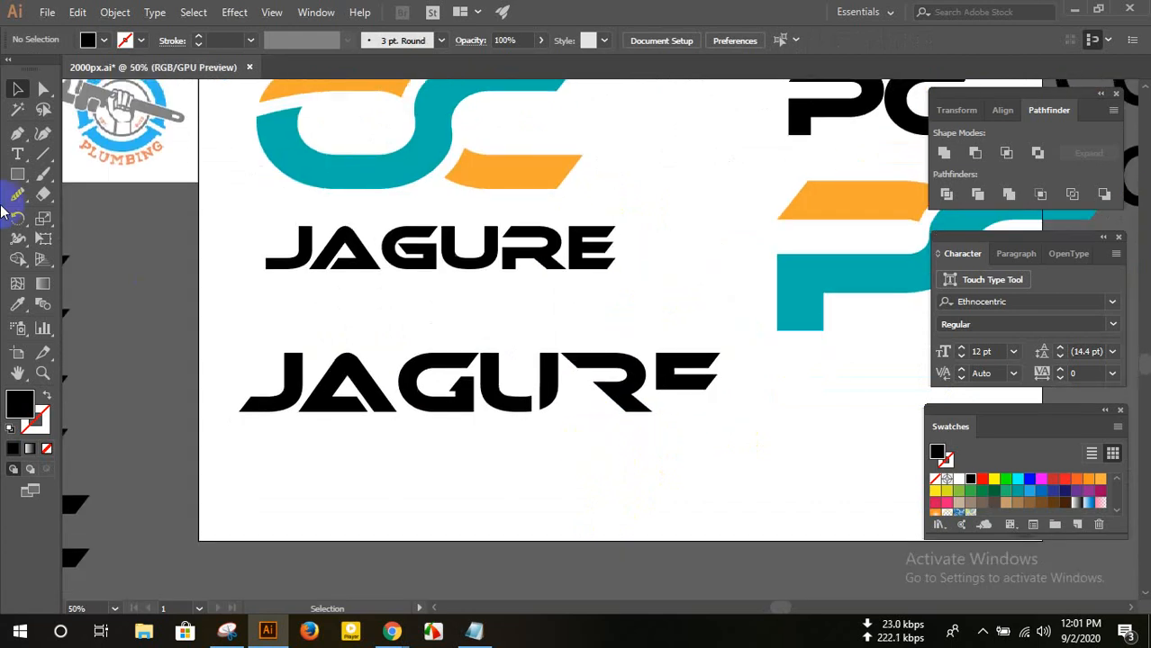
pyautogui.click(18, 154)
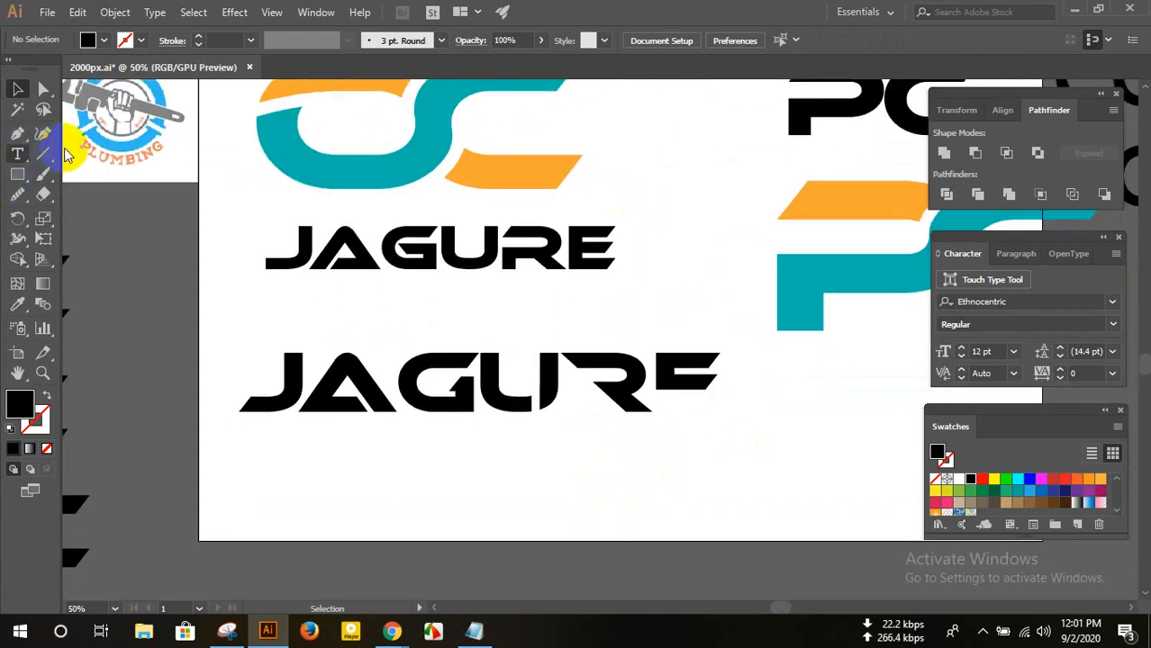
pyautogui.click(408, 447)
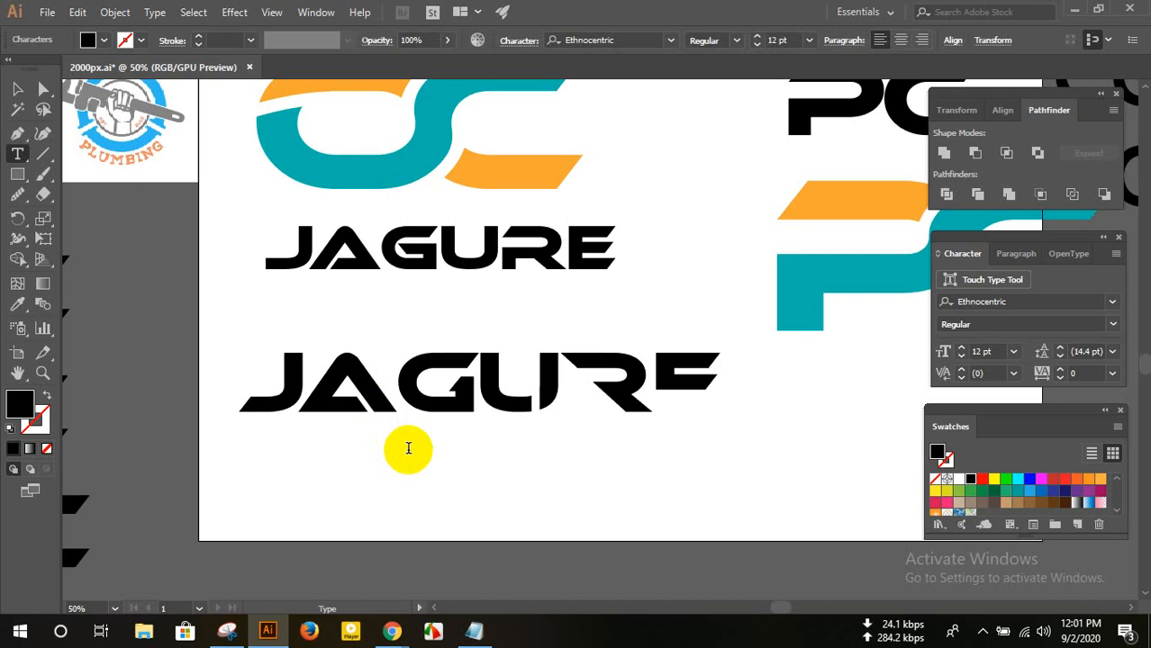
pyautogui.click(17, 88)
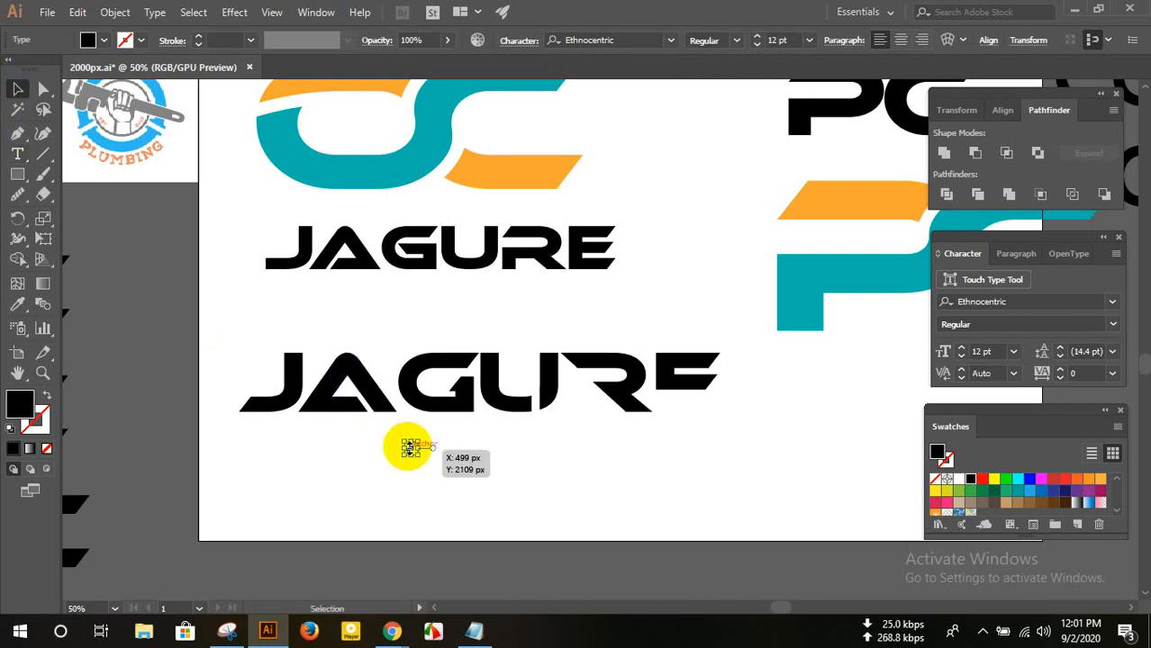
pyautogui.moveTo(413, 450); pyautogui.dragTo(441, 486)
# - Change the separate R's font to Nexa Bold
pyautogui.click(1022, 304)
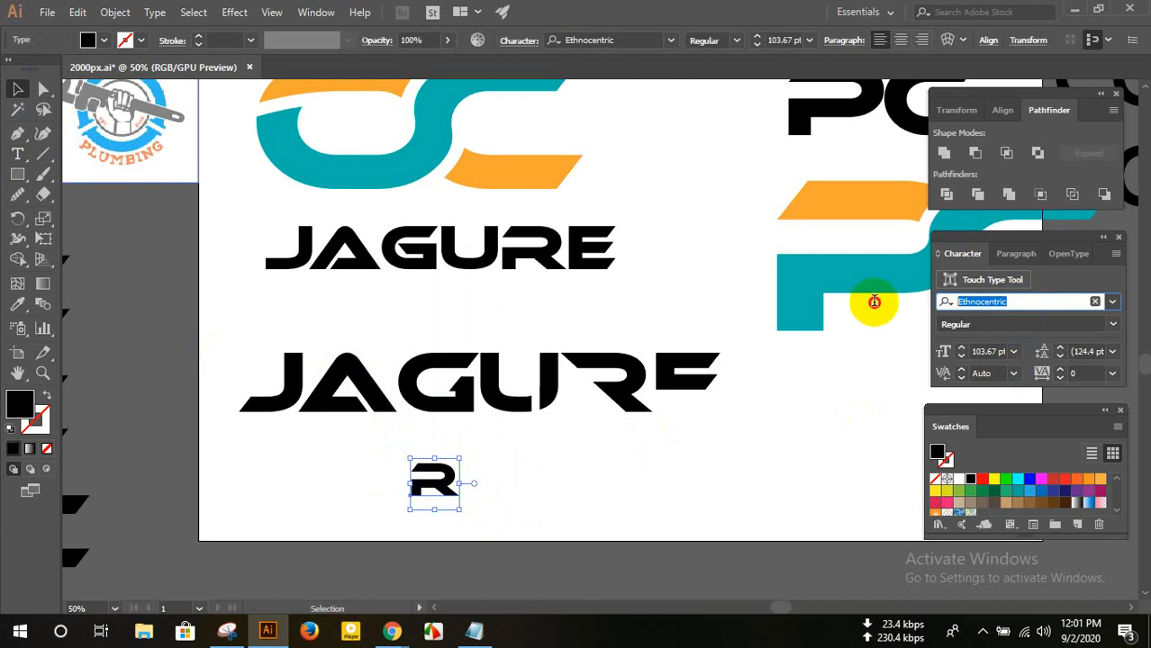
pyautogui.write('nexa')
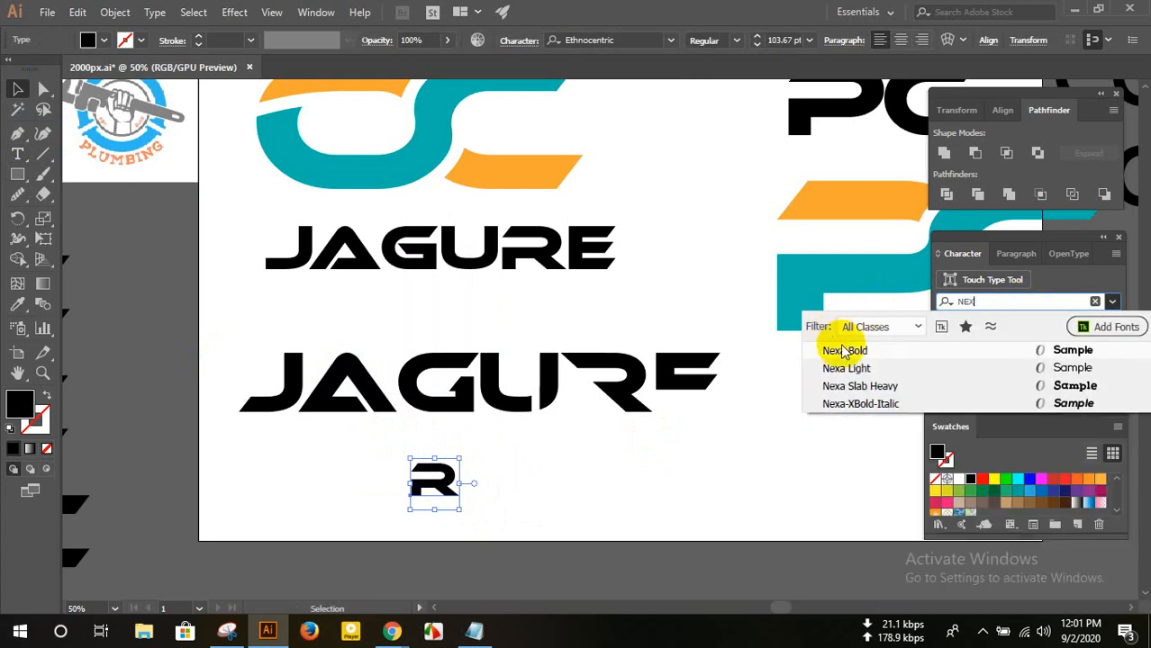
pyautogui.press('Return')
# - Convert the Nexa Bold R to outlines and enlarge it to about four times its size
pyautogui.rightClick(430, 485)
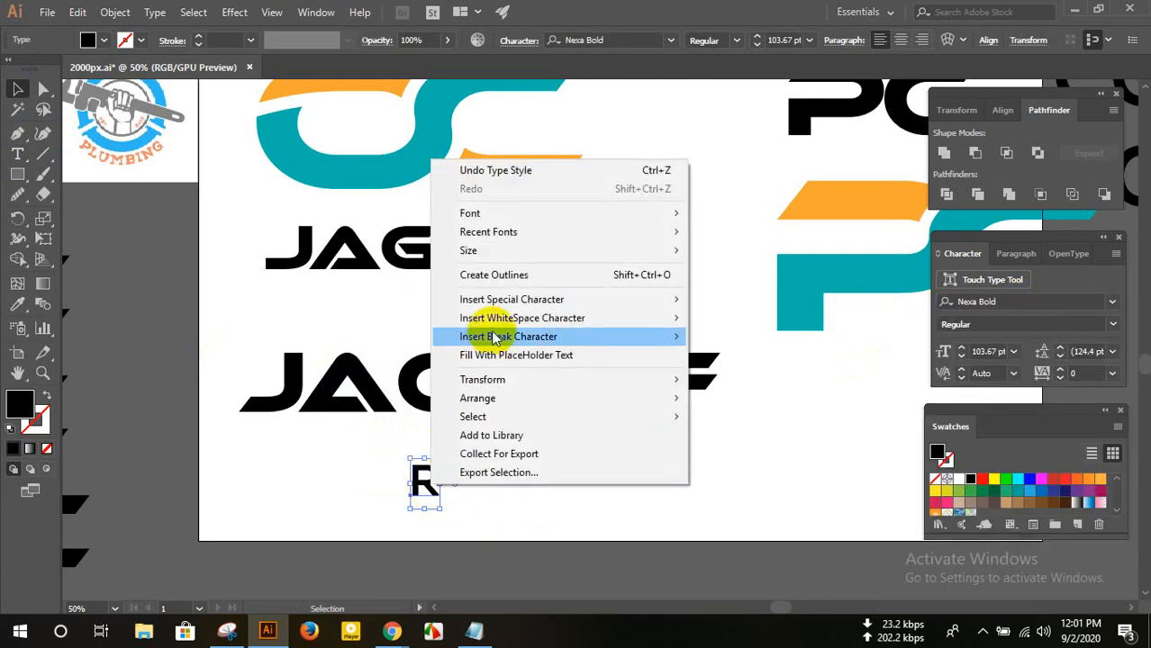
pyautogui.click(493, 275)
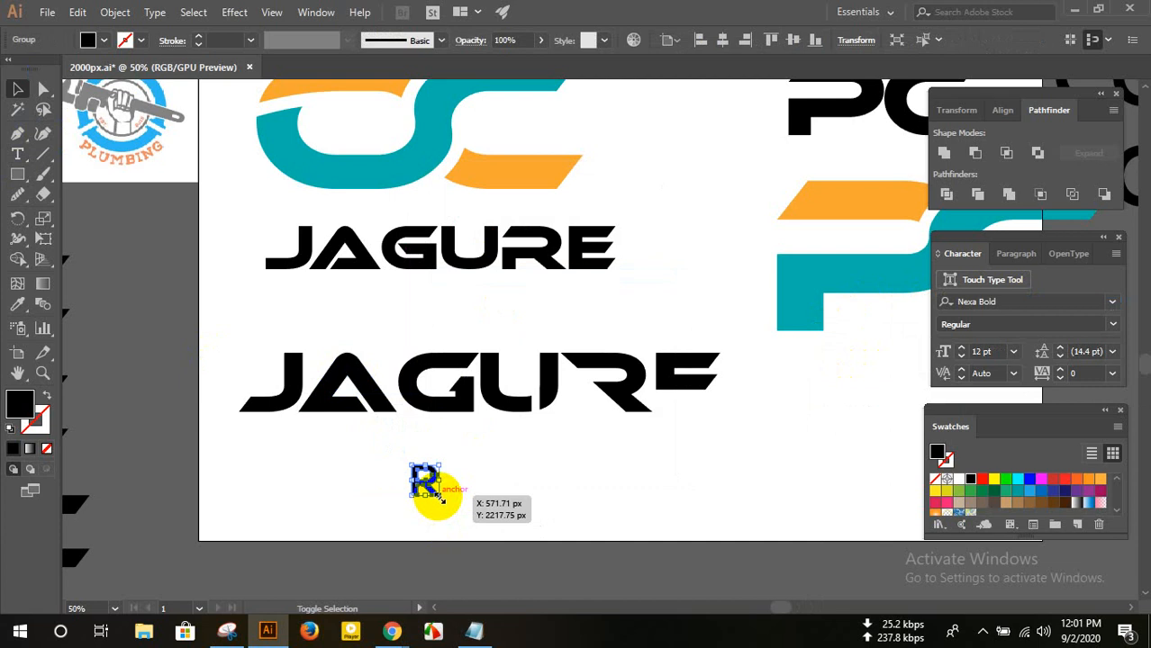
pyautogui.moveTo(438, 498); pyautogui.dragTo(736, 500)
pyautogui.scroll(2, 778, 470)
pyautogui.scroll(-1, 799, 464)
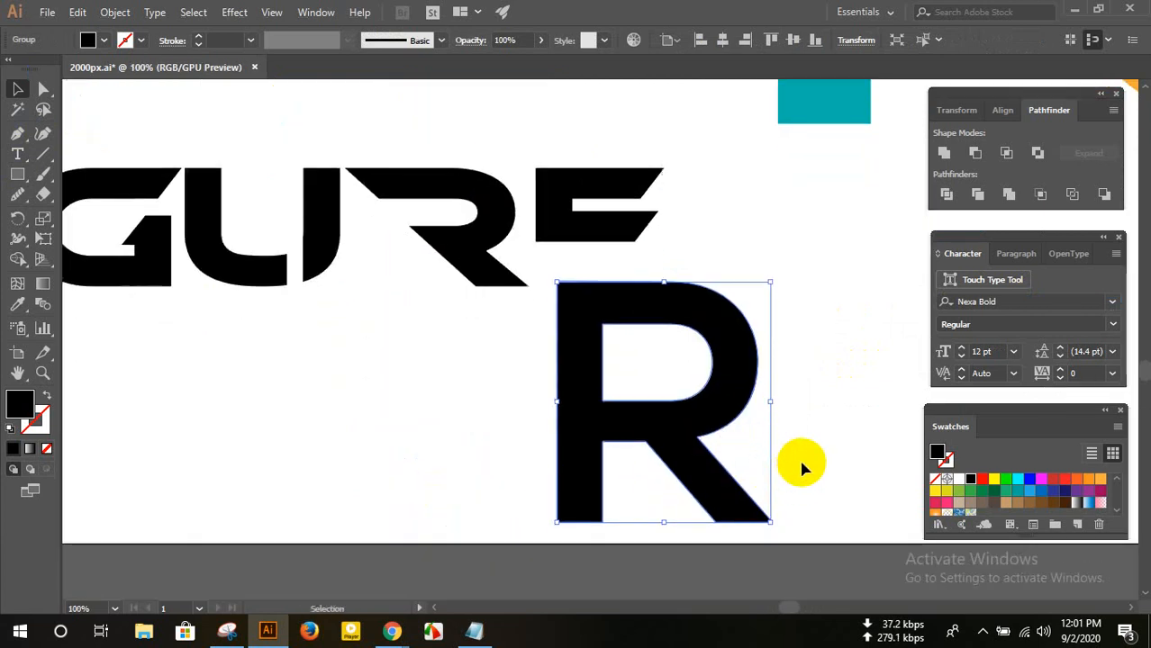
# - Draw a closed triangular Pen shape over the R's junction, running along the stem's inner edge and the leg's inner diagonal
pyautogui.click(799, 457)
pyautogui.scroll(-1, 780, 408)
pyautogui.scroll(2, 803, 396)
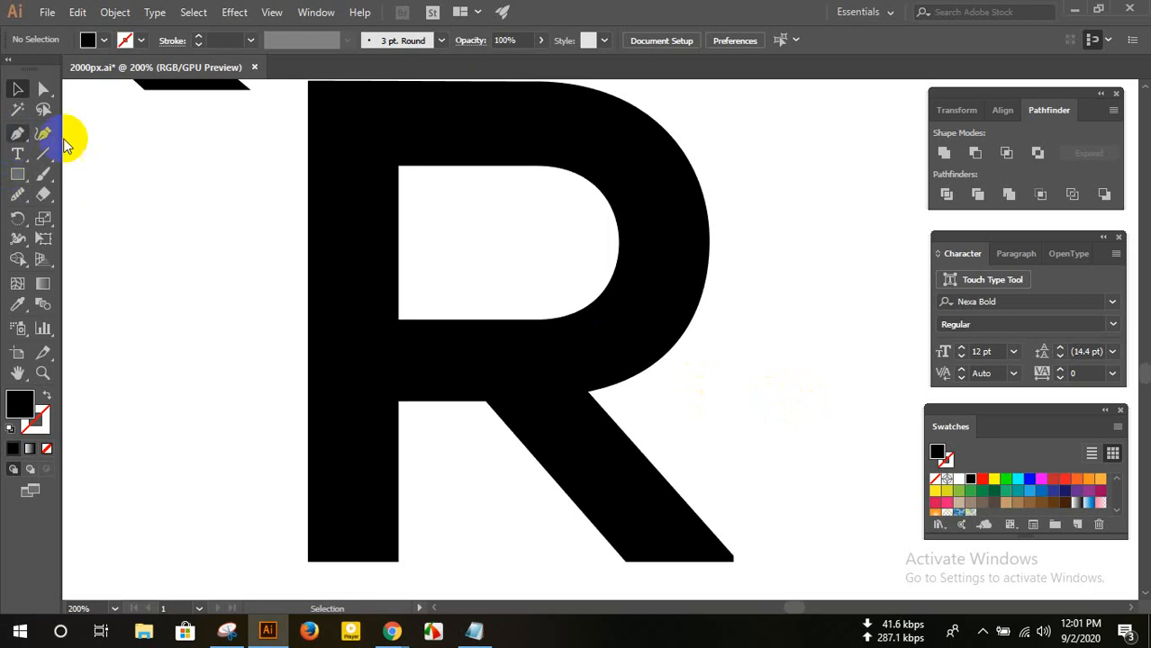
pyautogui.moveTo(64, 140); pyautogui.dragTo(98, 140)
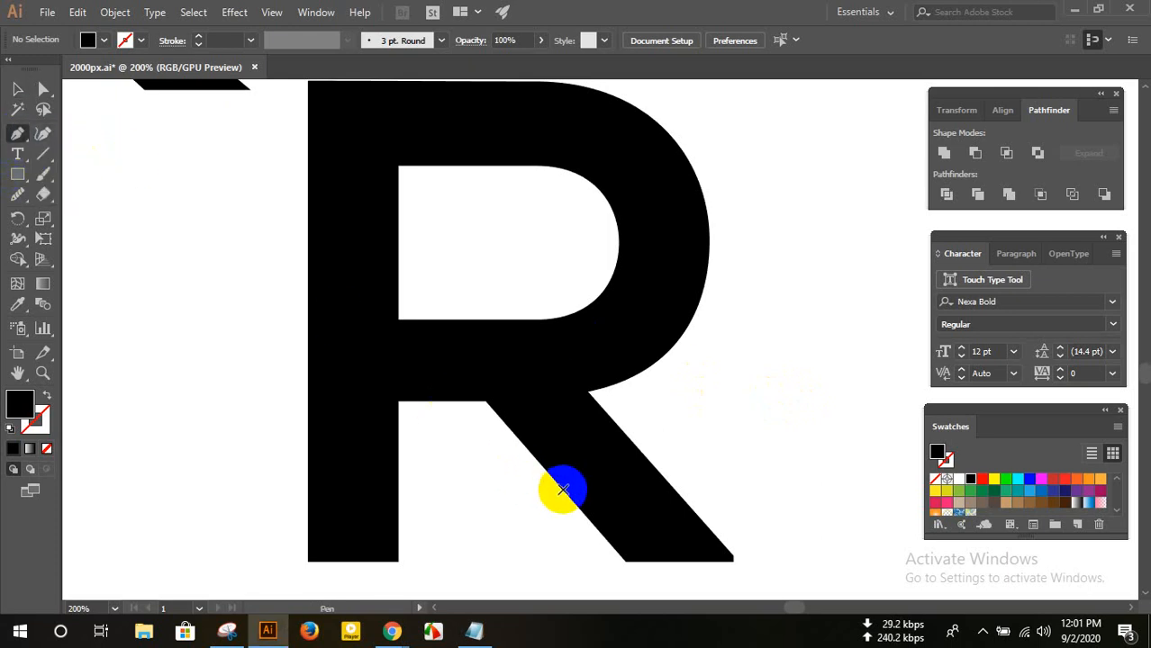
pyautogui.click(562, 489)
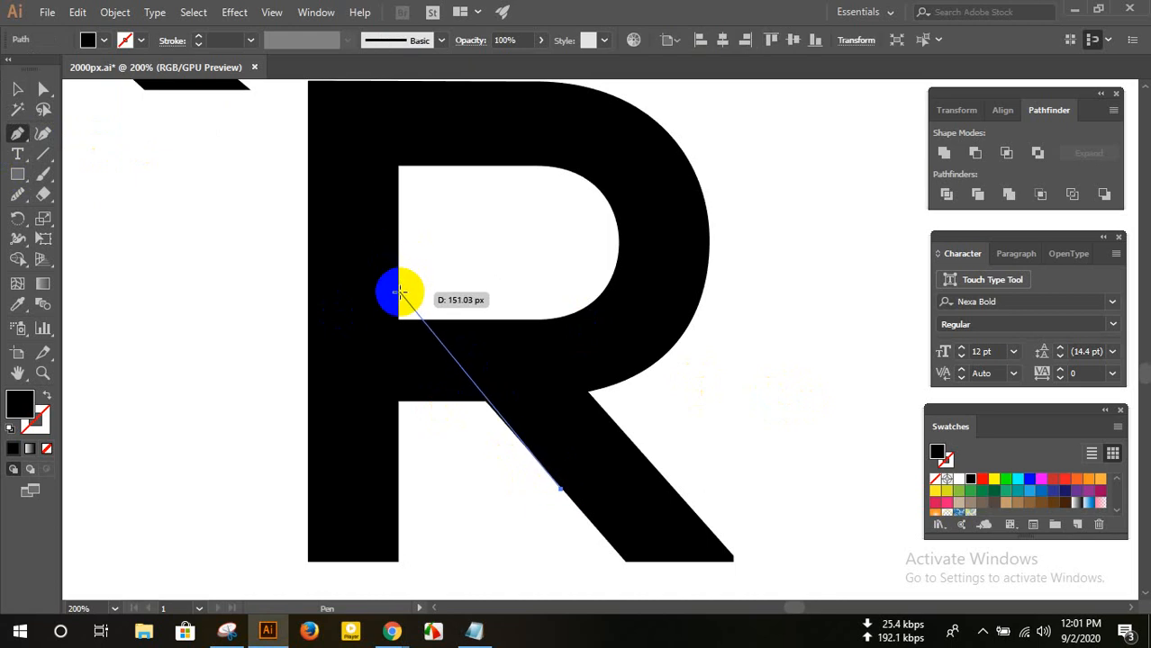
pyautogui.click(399, 296)
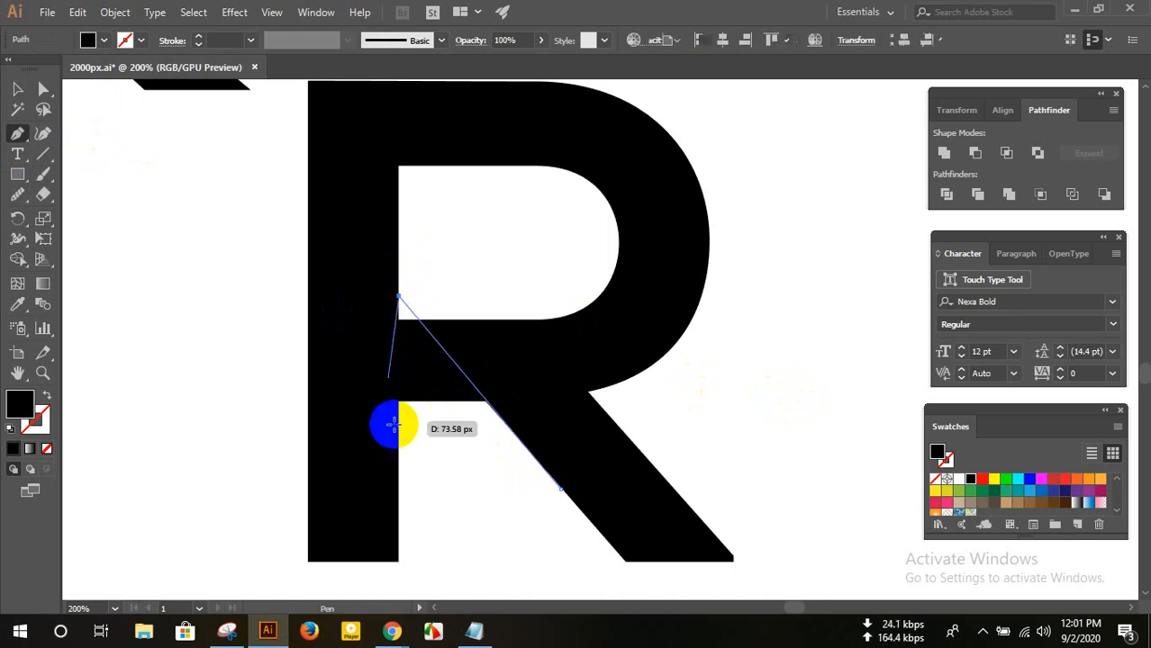
pyautogui.click(399, 470)
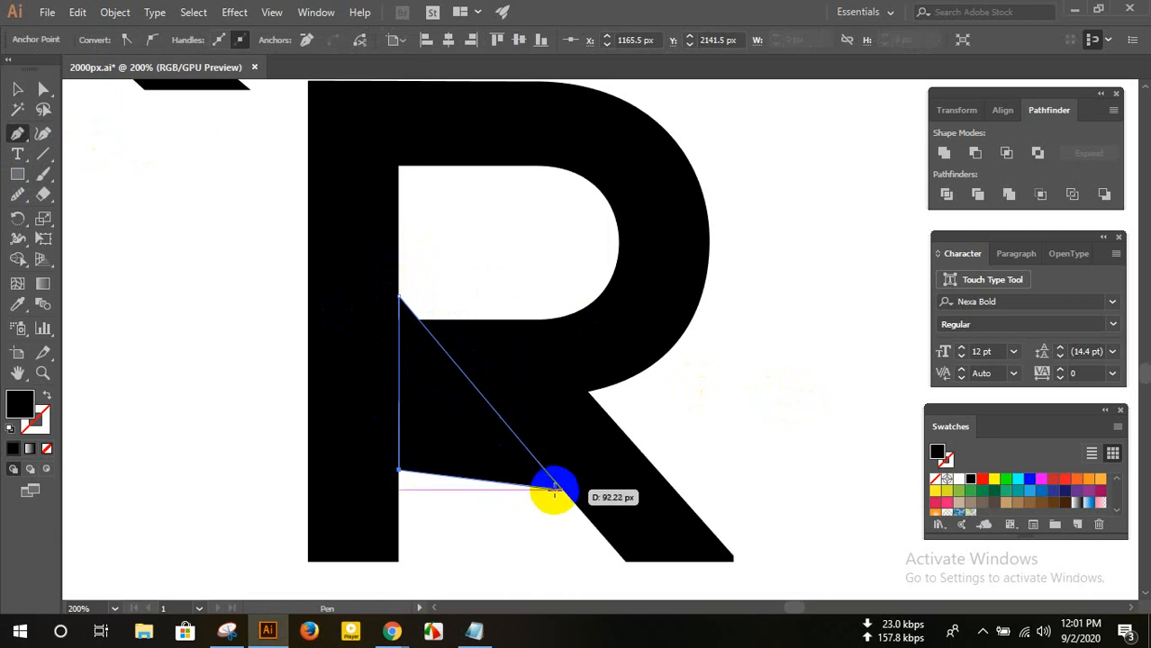
pyautogui.click(560, 489)
pyautogui.click(399, 296)
# - Subtract the triangular shape from the R with Minus Front to cut the leg away from the stem
pyautogui.click(17, 88)
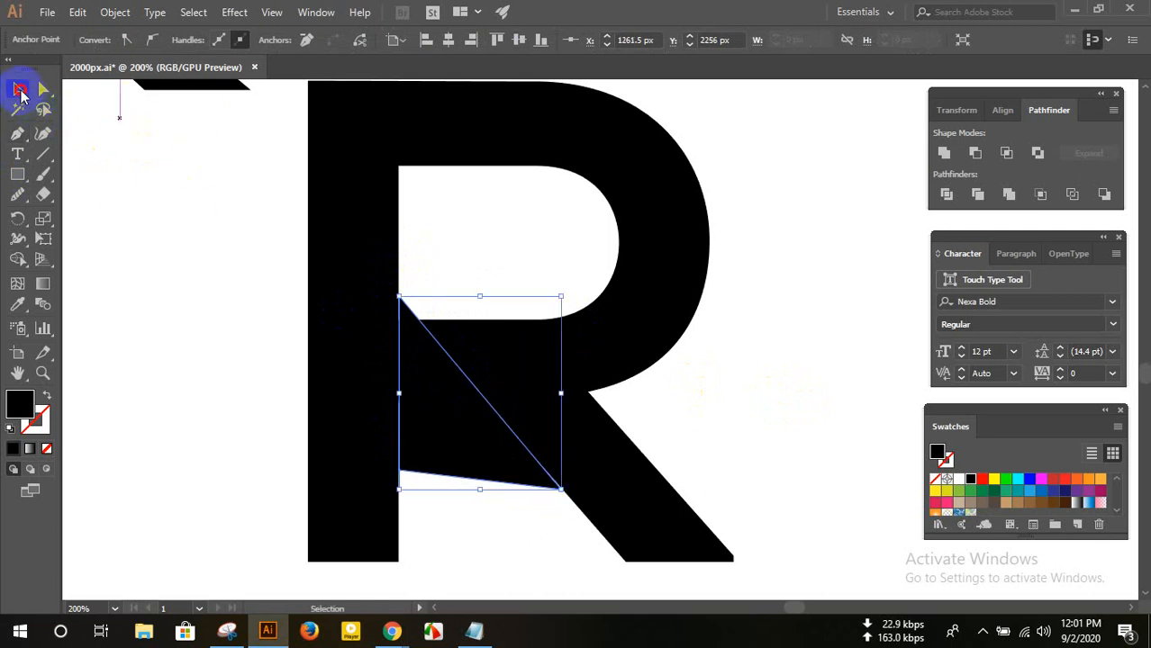
pyautogui.keyDown('shift'); pyautogui.click(461, 153); pyautogui.keyUp('shift')
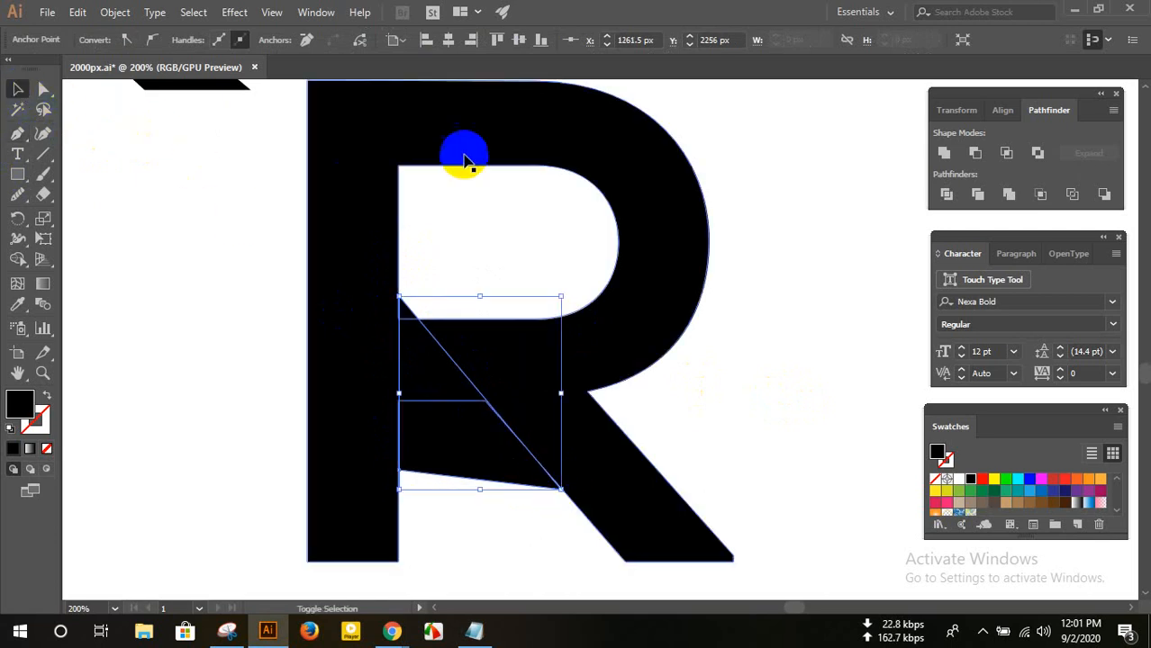
pyautogui.click(972, 155)
pyautogui.click(789, 378)
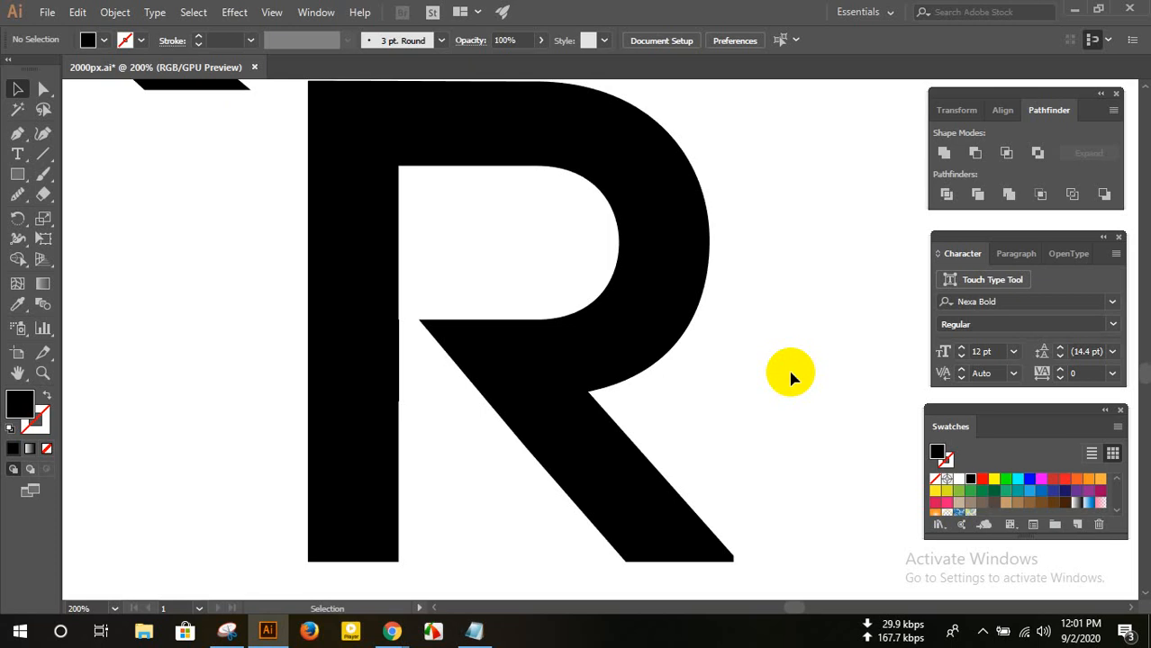
pyautogui.click(983, 631)
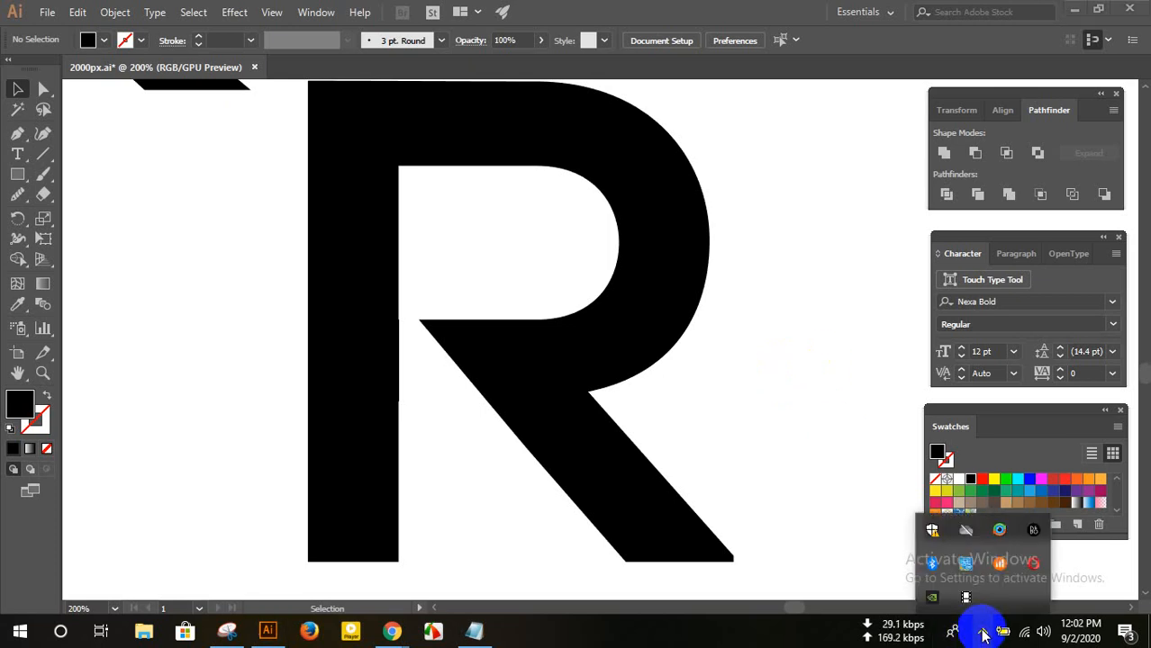
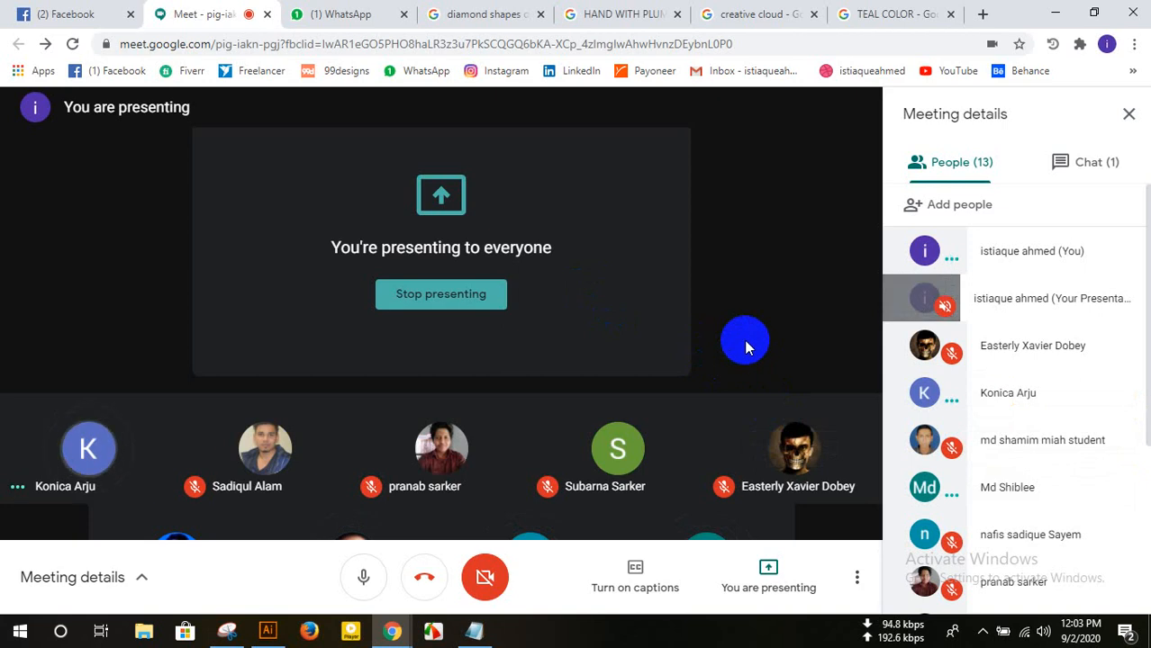
pyautogui.click(982, 632)
# - Open the picture of the two book-shaped logos in the WhatsApp group chat LEDP GD 9-1 and copy the image
pyautogui.click(334, 13)
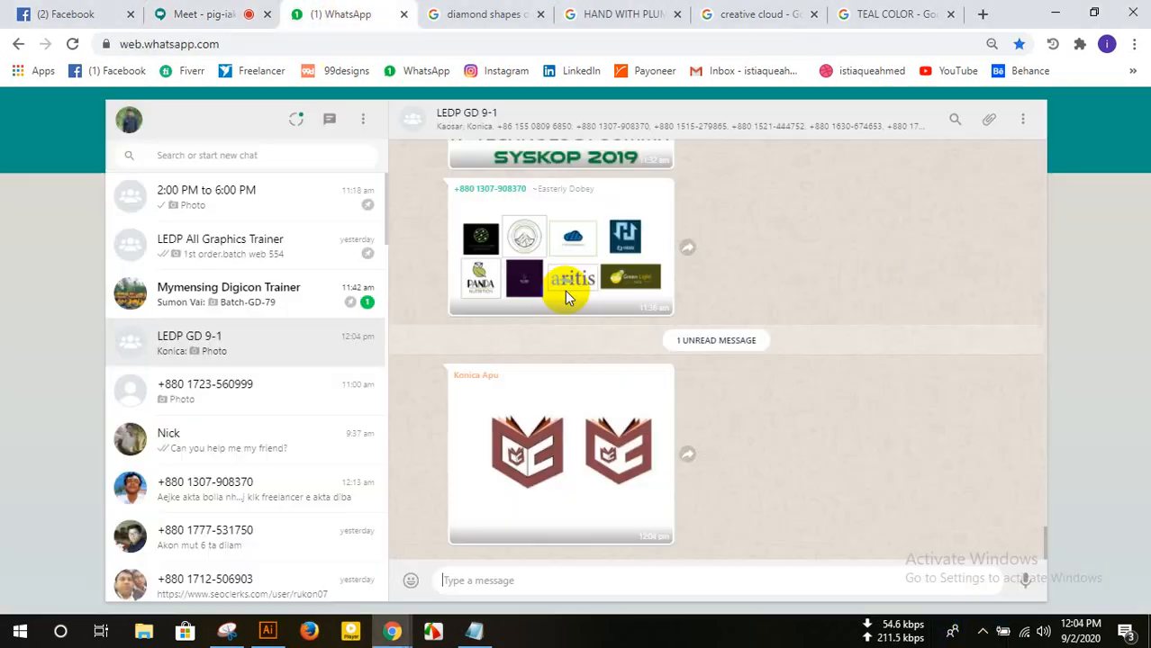
pyautogui.click(563, 449)
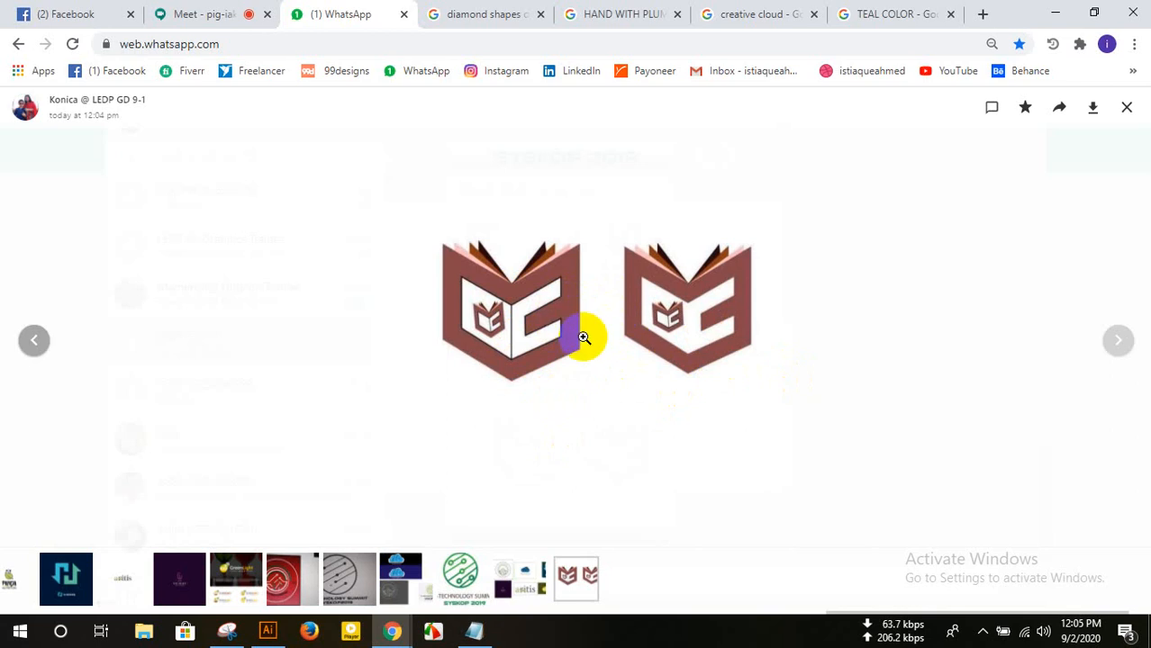
pyautogui.rightClick(558, 294)
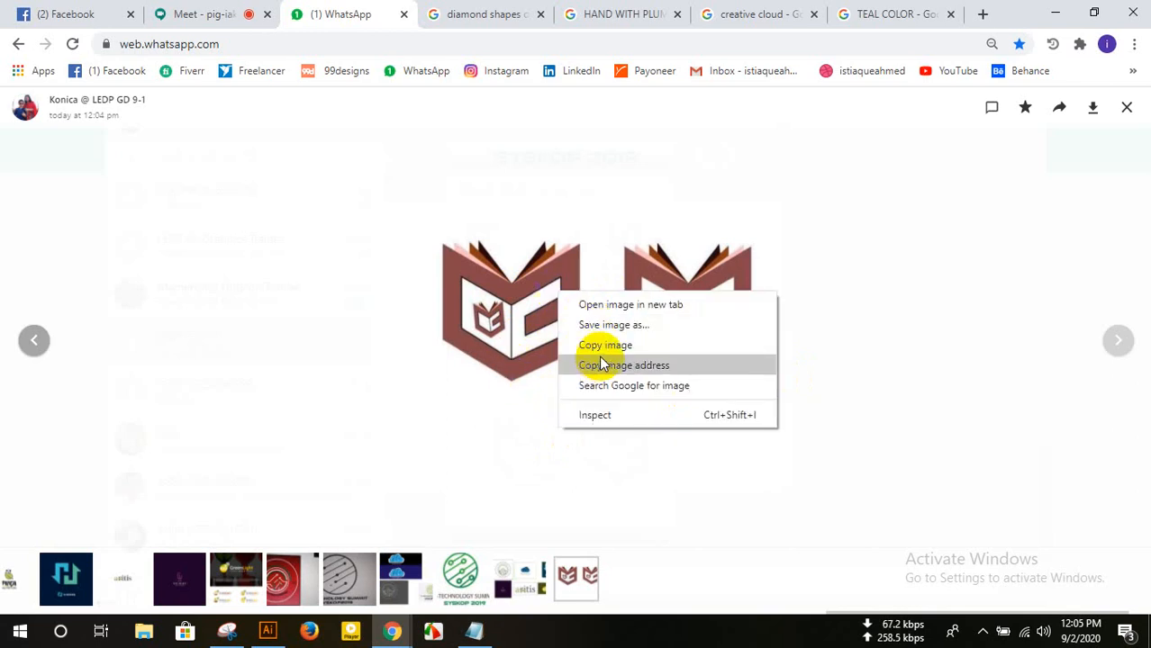
pyautogui.click(599, 355)
# - Switch to Illustrator and move all the lettering artwork off the artboard, up and to the left, to leave it empty
pyautogui.click(268, 631)
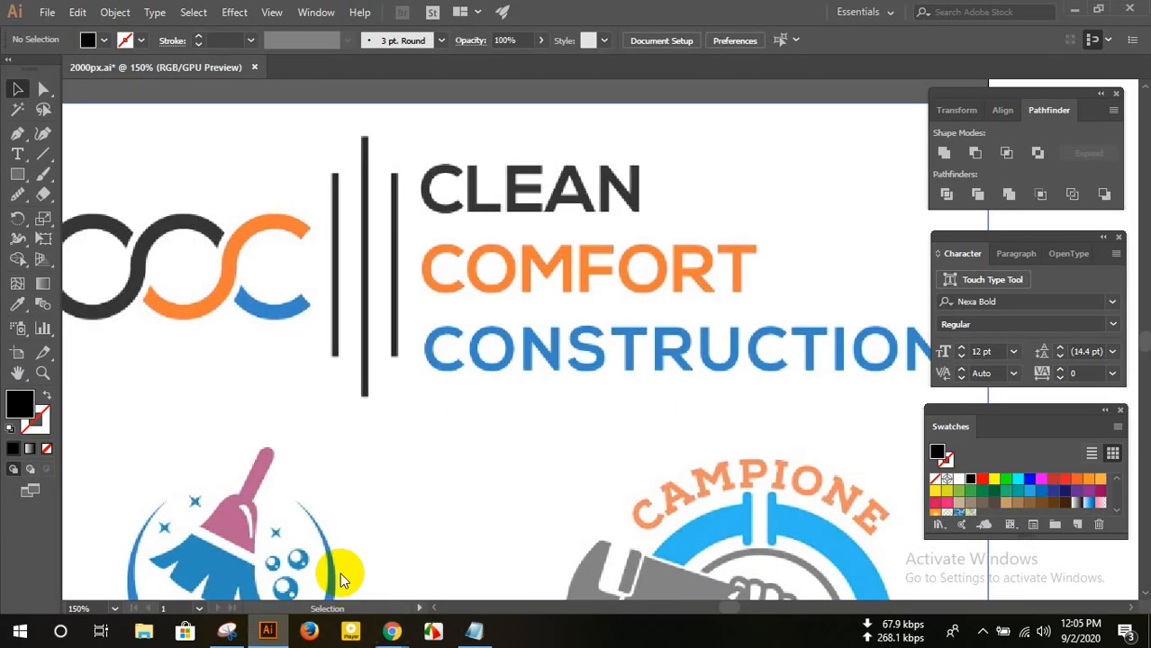
pyautogui.scroll(-8, 506, 382)
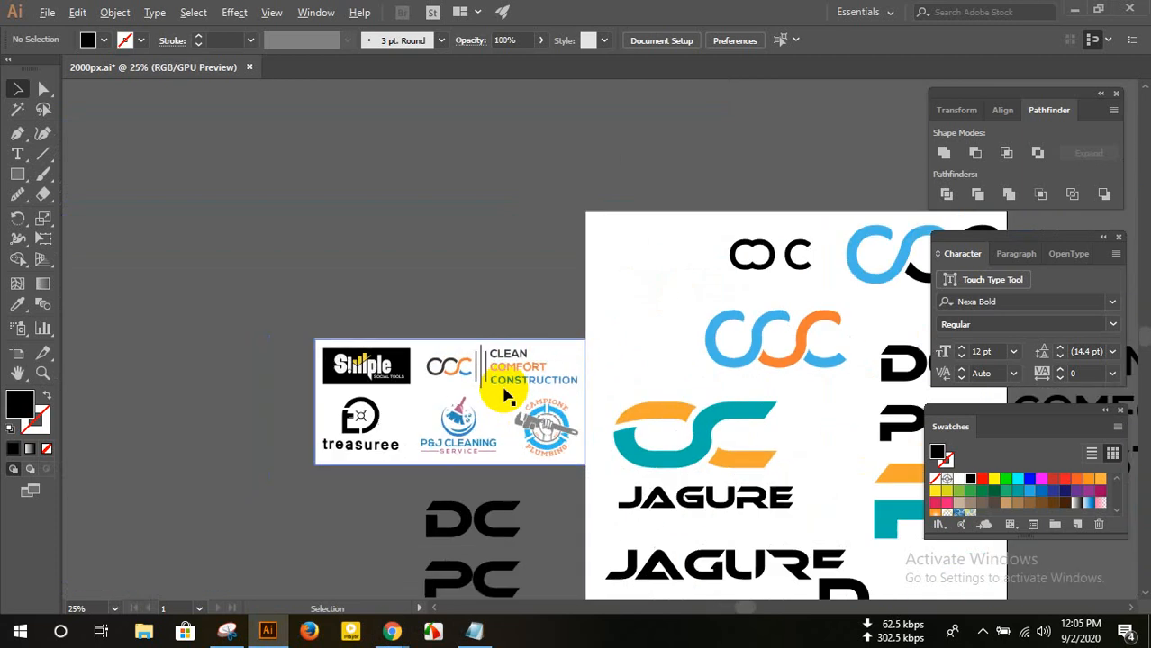
pyautogui.scroll(-2, 504, 392)
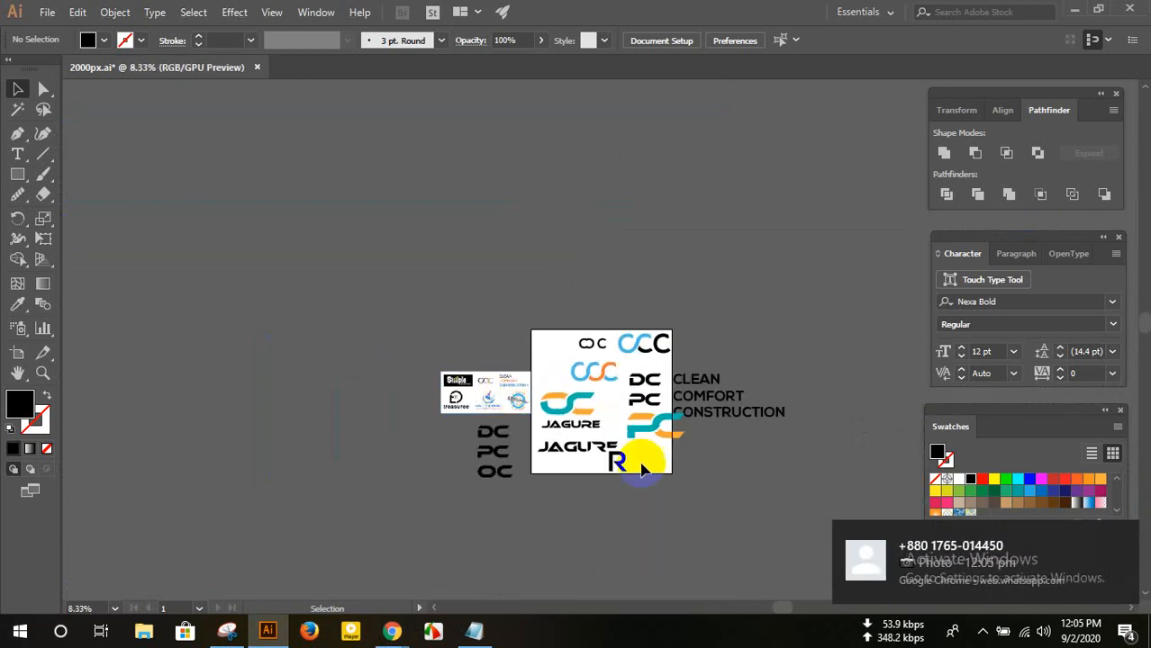
pyautogui.moveTo(702, 430); pyautogui.dragTo(531, 304)
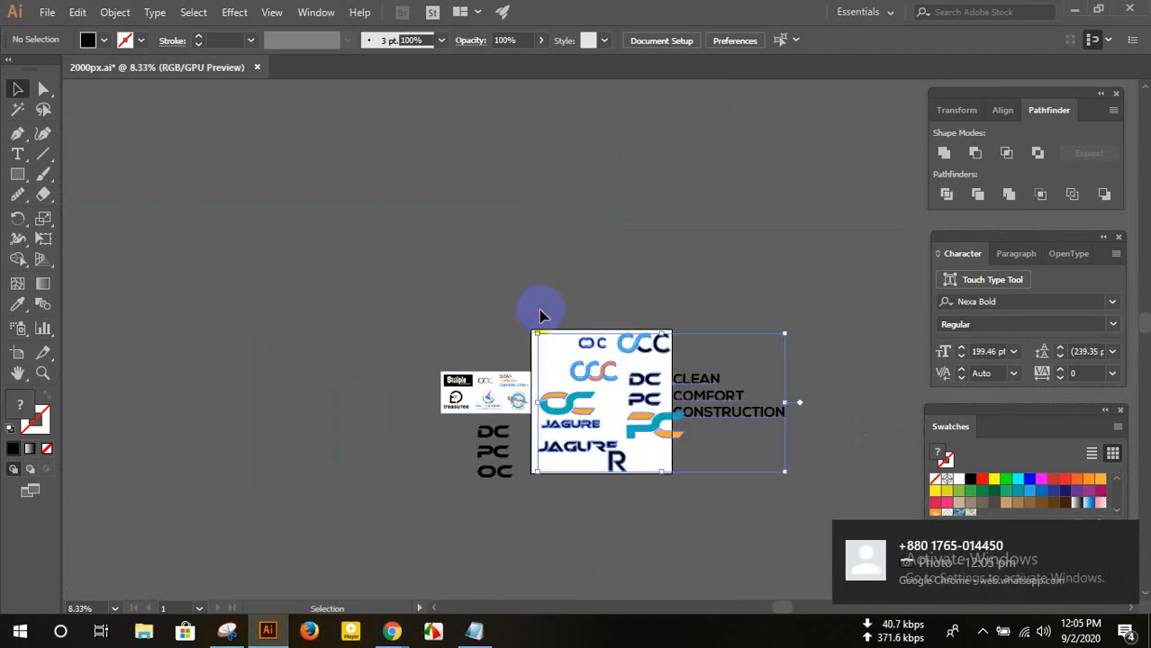
pyautogui.moveTo(660, 429); pyautogui.dragTo(392, 297)
pyautogui.click(579, 423)
pyautogui.scroll(2, 667, 410)
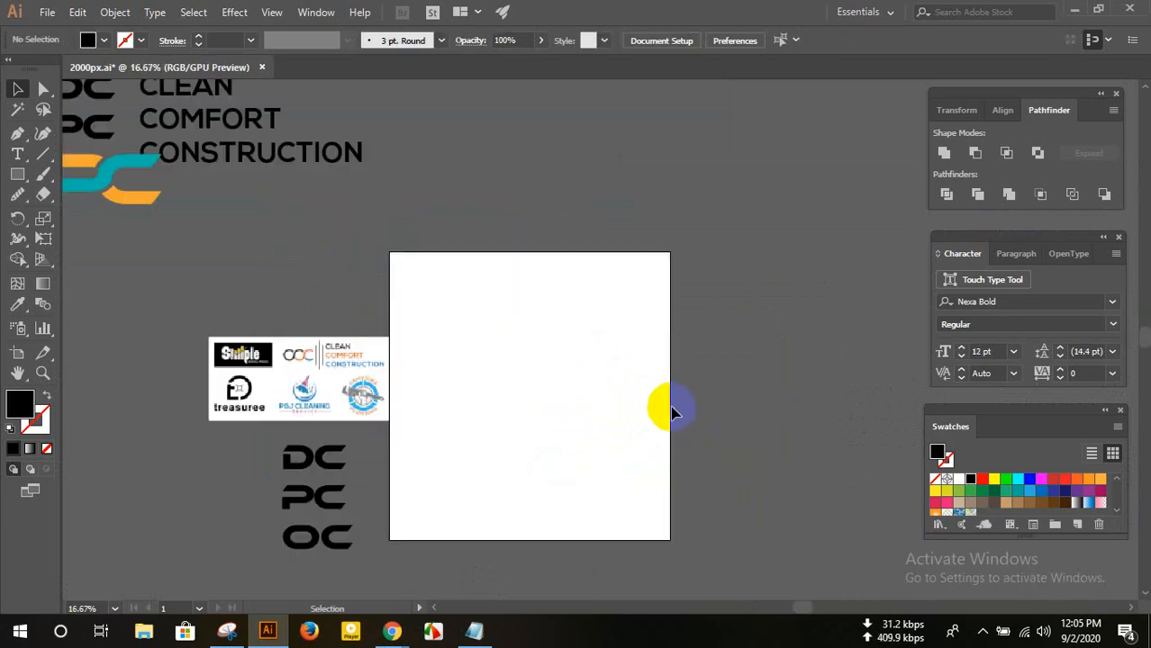
# - Paste the copied book logo image and place it near the top centre of the empty artboard
pyautogui.click(668, 405)
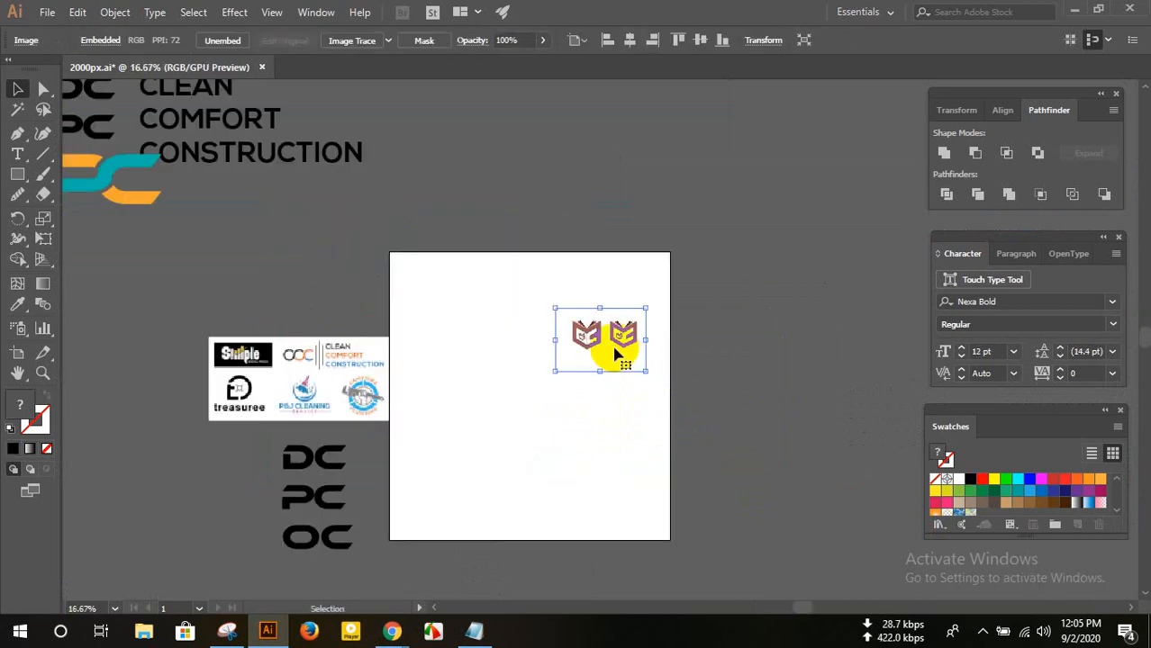
pyautogui.scroll(2, 613, 349)
pyautogui.moveTo(611, 351); pyautogui.dragTo(495, 289)
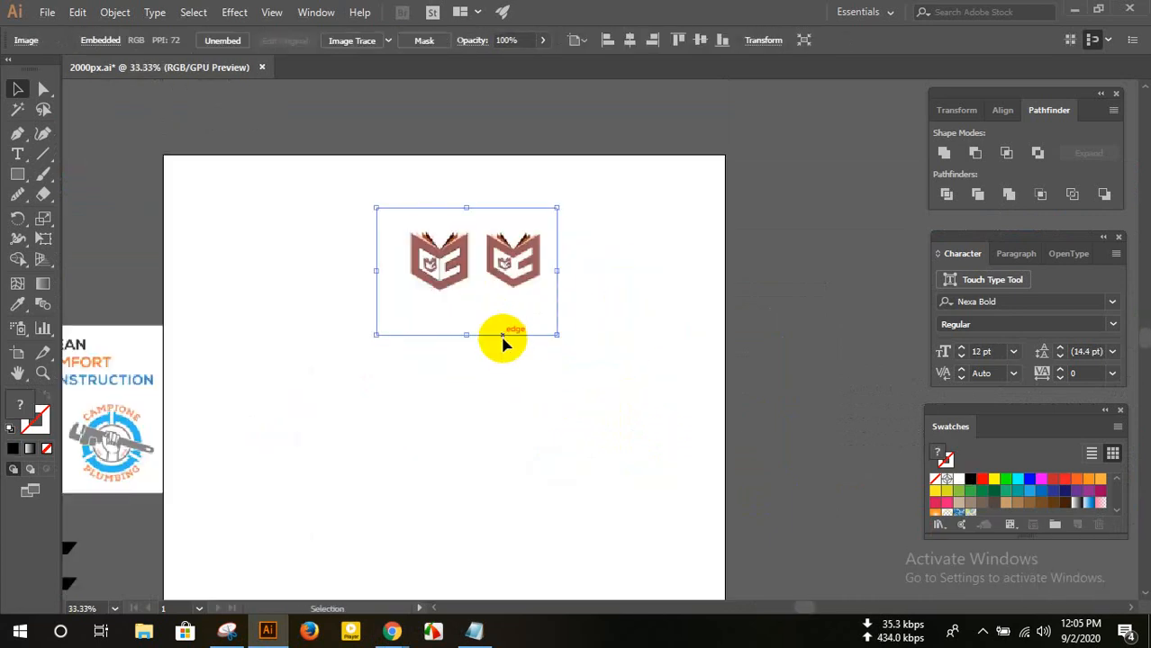
pyautogui.click(493, 405)
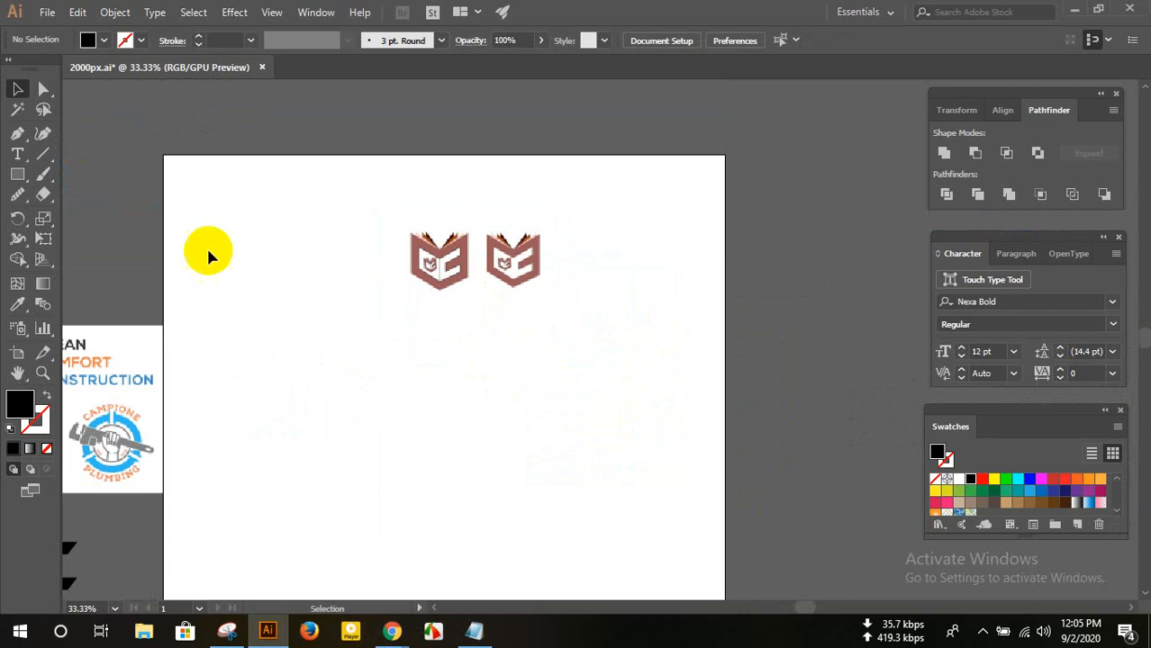
# - Draw a flat-topped hexagon about 701 px wide and 609 px high below the book logos with the Polygon tool
pyautogui.rightClick(17, 174)
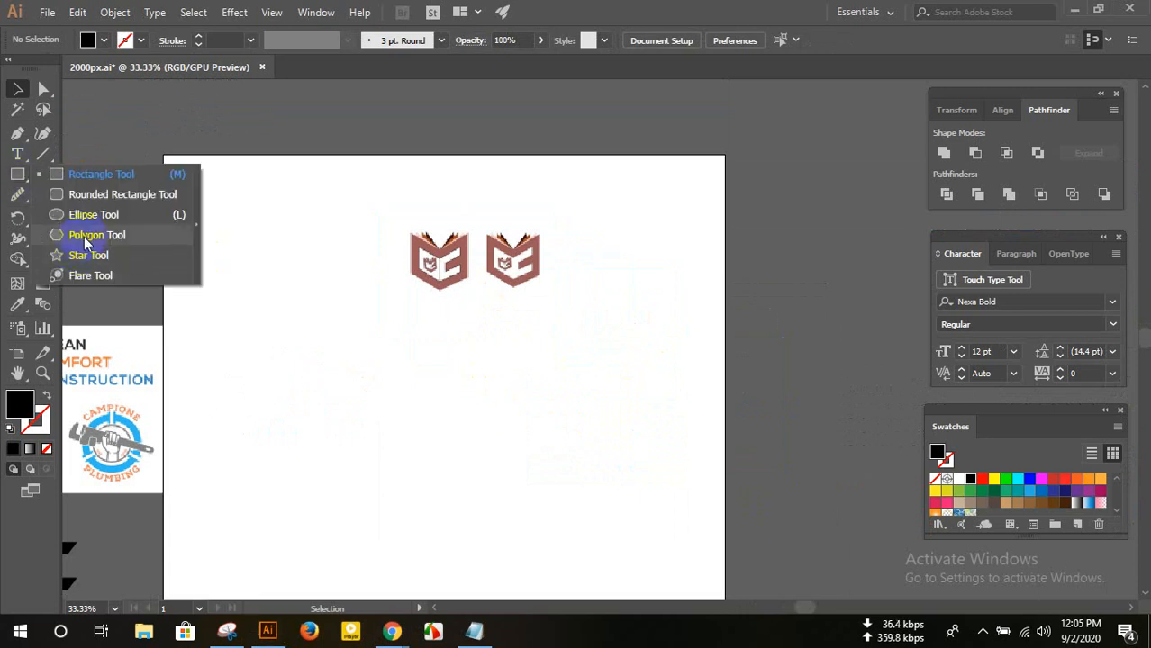
pyautogui.click(84, 235)
pyautogui.moveTo(392, 391); pyautogui.dragTo(441, 476)
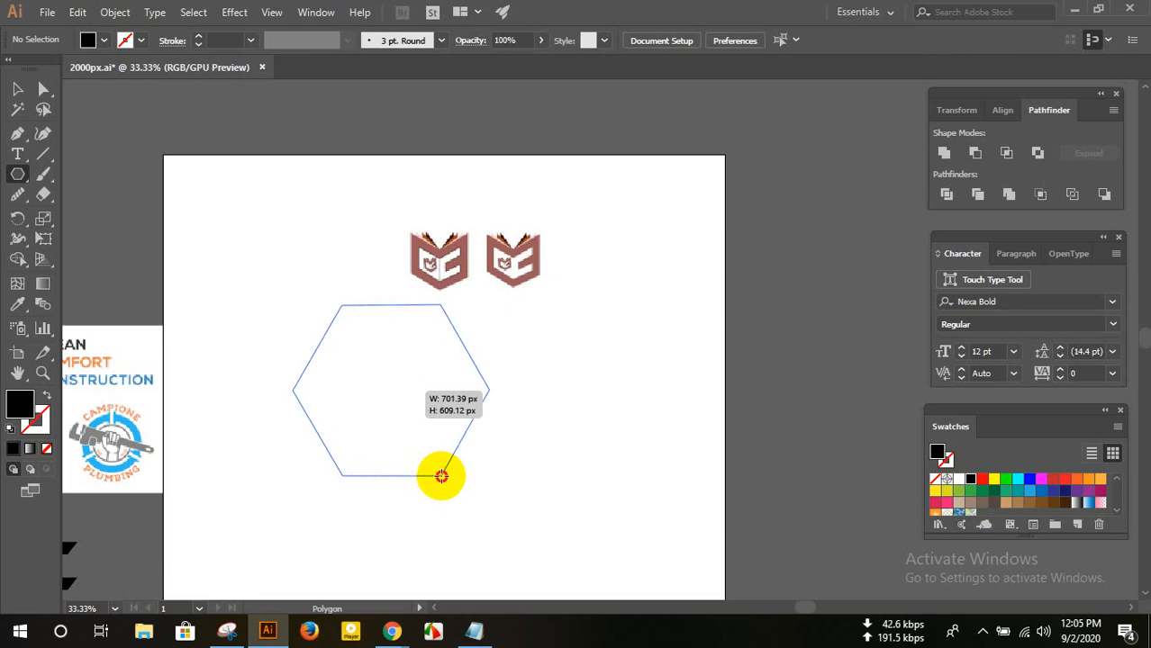
pyautogui.moveTo(441, 477); pyautogui.dragTo(442, 477)
pyautogui.click(17, 88)
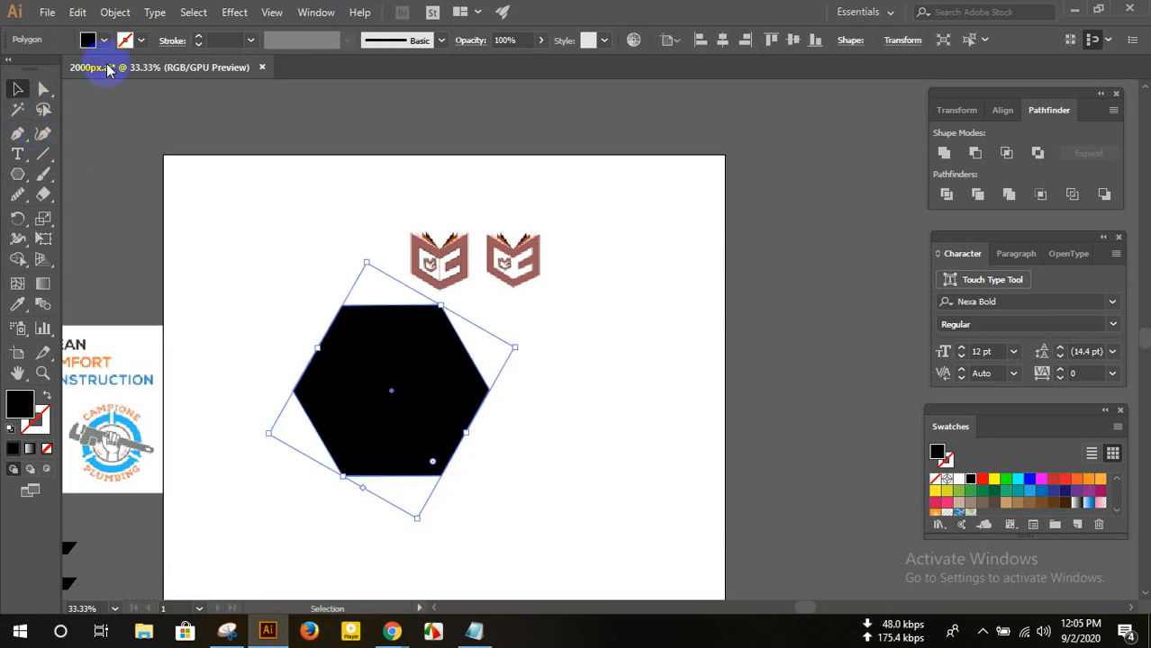
# - Remove the hexagon's fill and give it a 59 pt black stroke
pyautogui.click(104, 41)
pyautogui.click(12, 70)
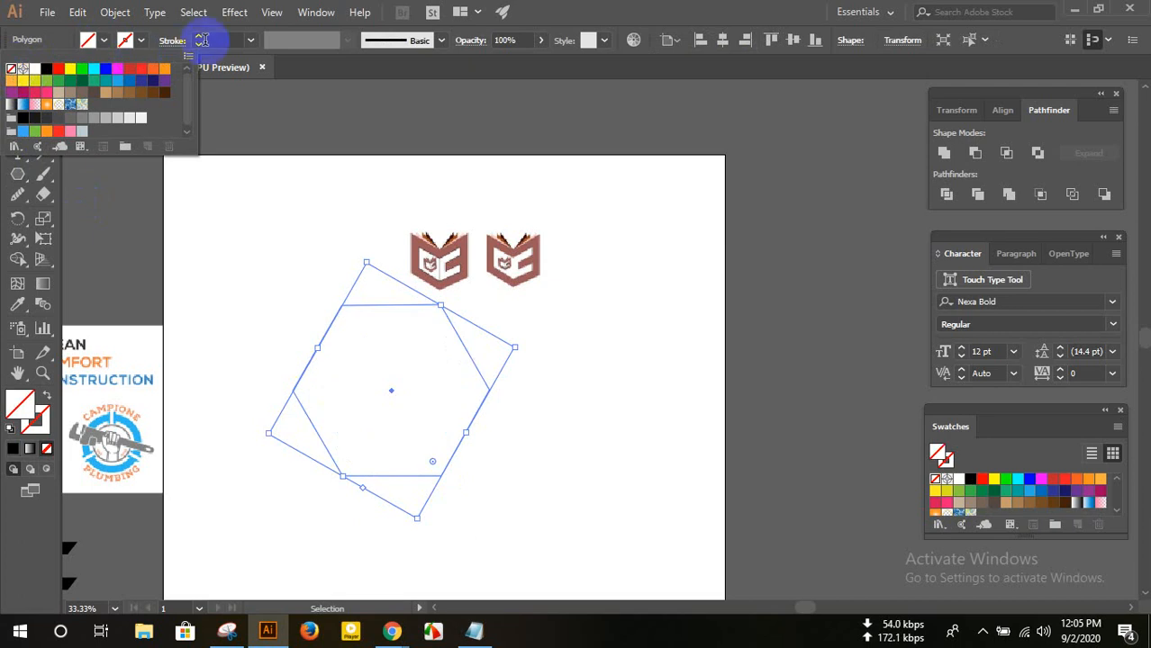
pyautogui.click(221, 41)
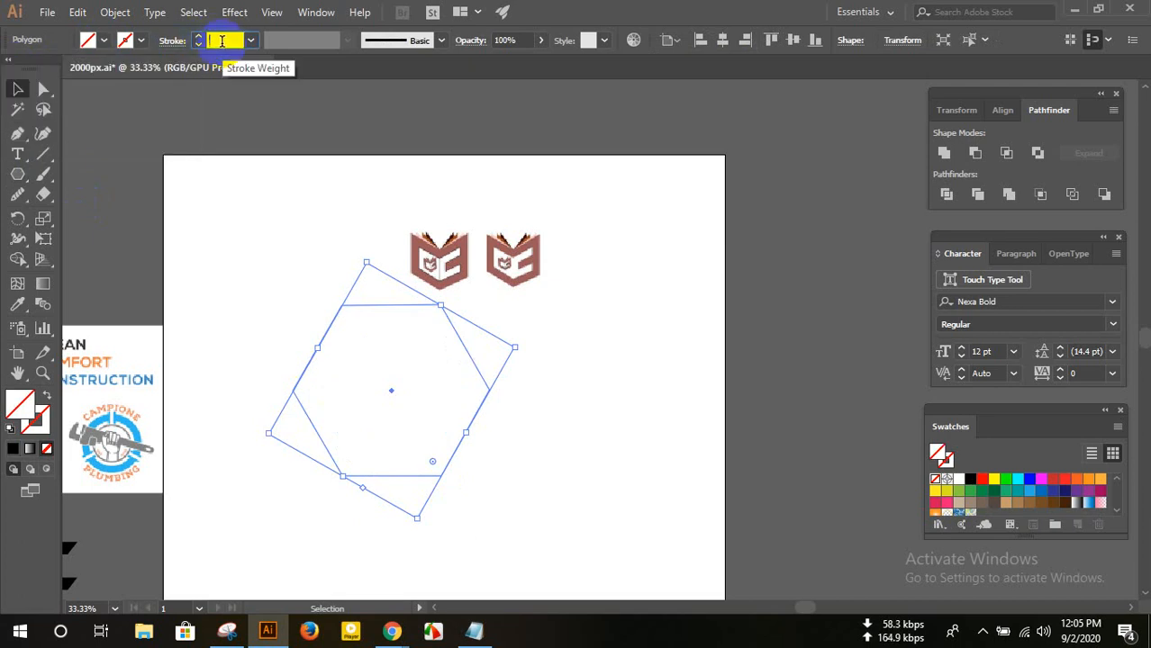
pyautogui.scroll(20, 222, 40)
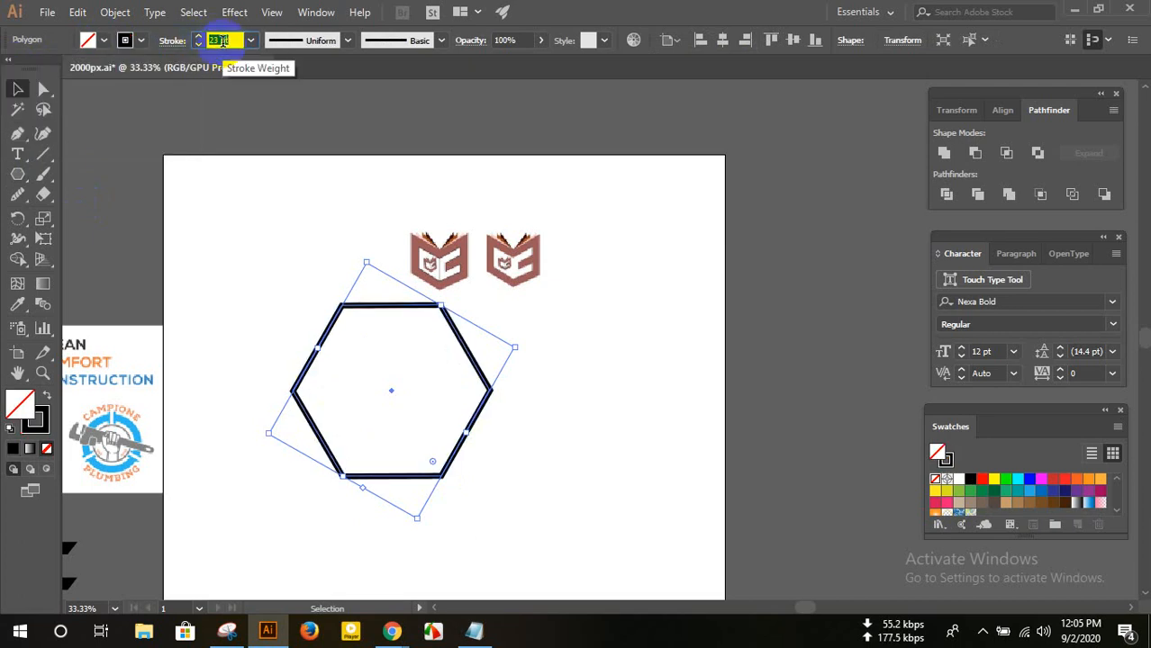
pyautogui.scroll(15, 221, 41)
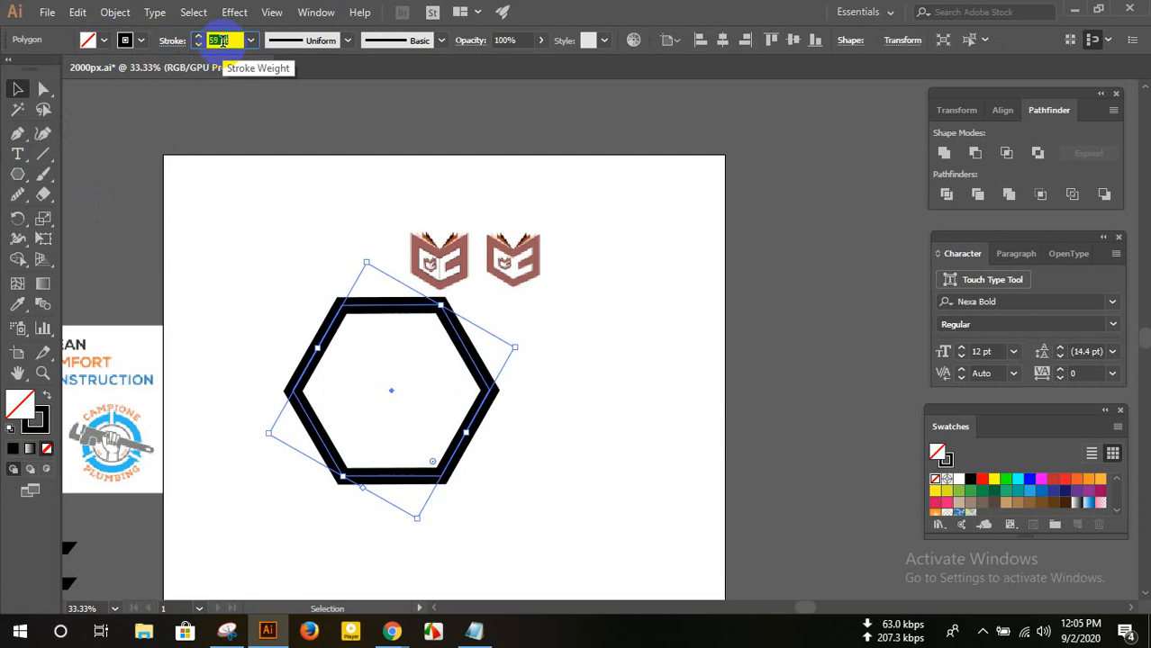
# - Set the hexagon's stroke weight to 54 pt and expand its fill and stroke into a filled shape
pyautogui.scroll(-5, 223, 40)
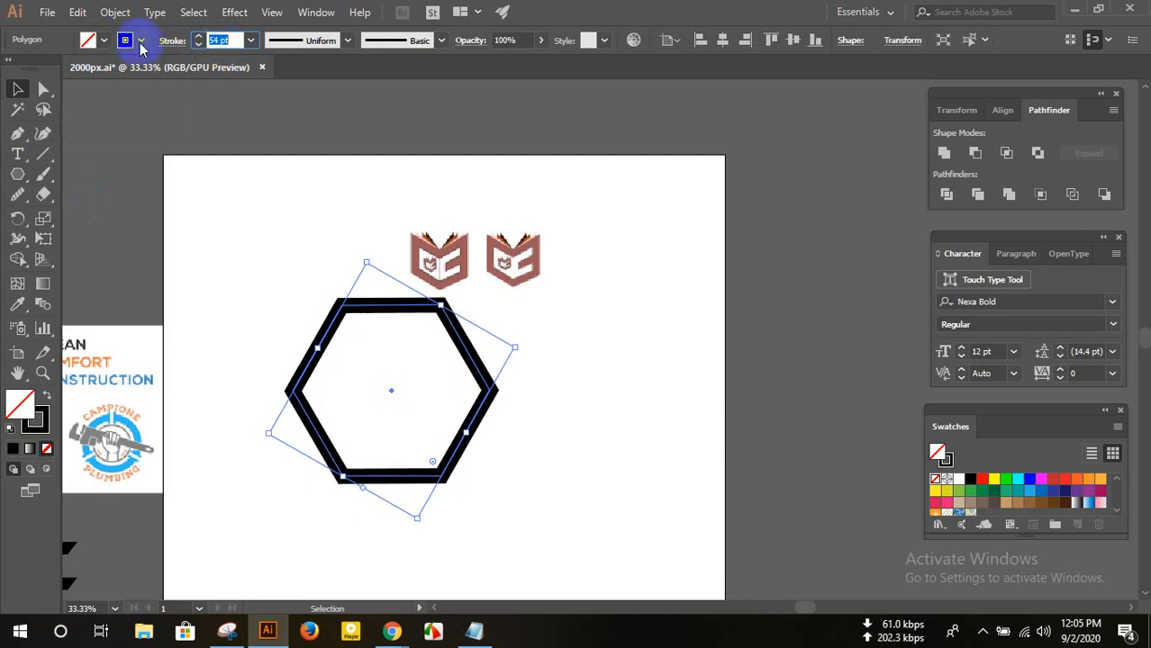
pyautogui.click(116, 13)
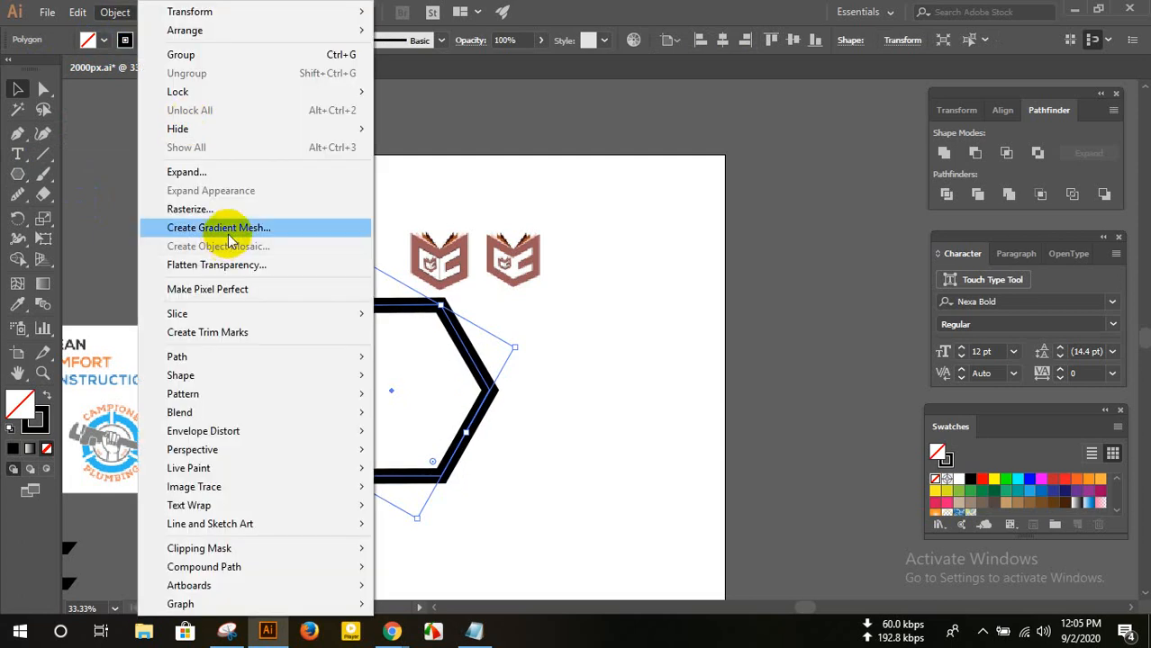
pyautogui.click(200, 173)
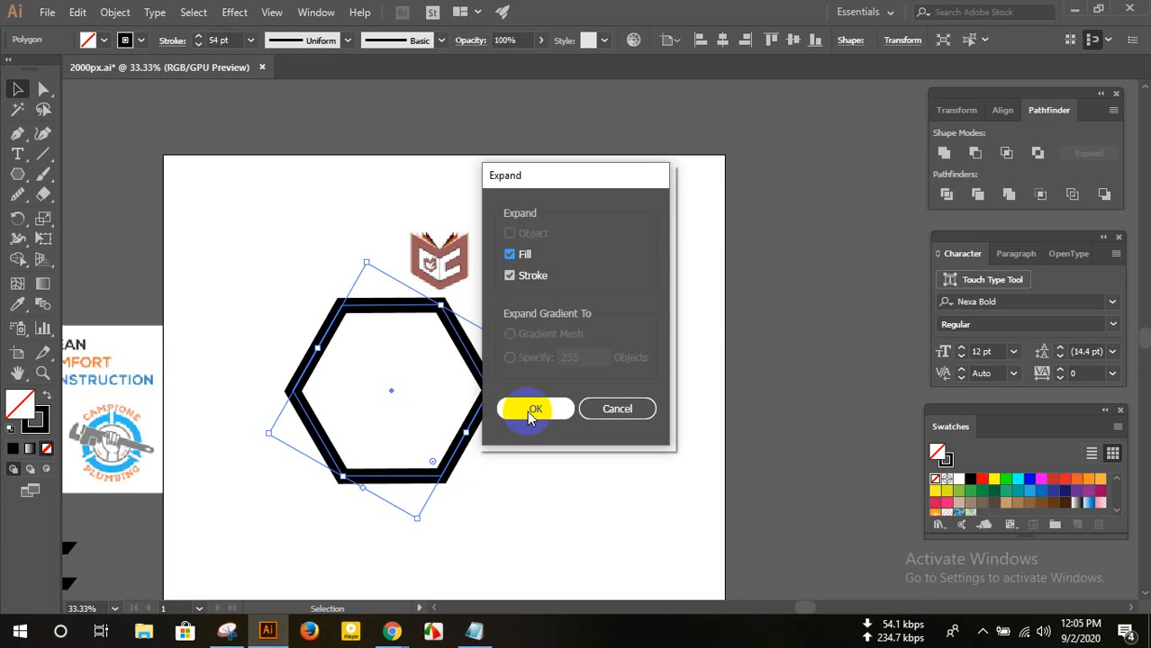
pyautogui.click(533, 411)
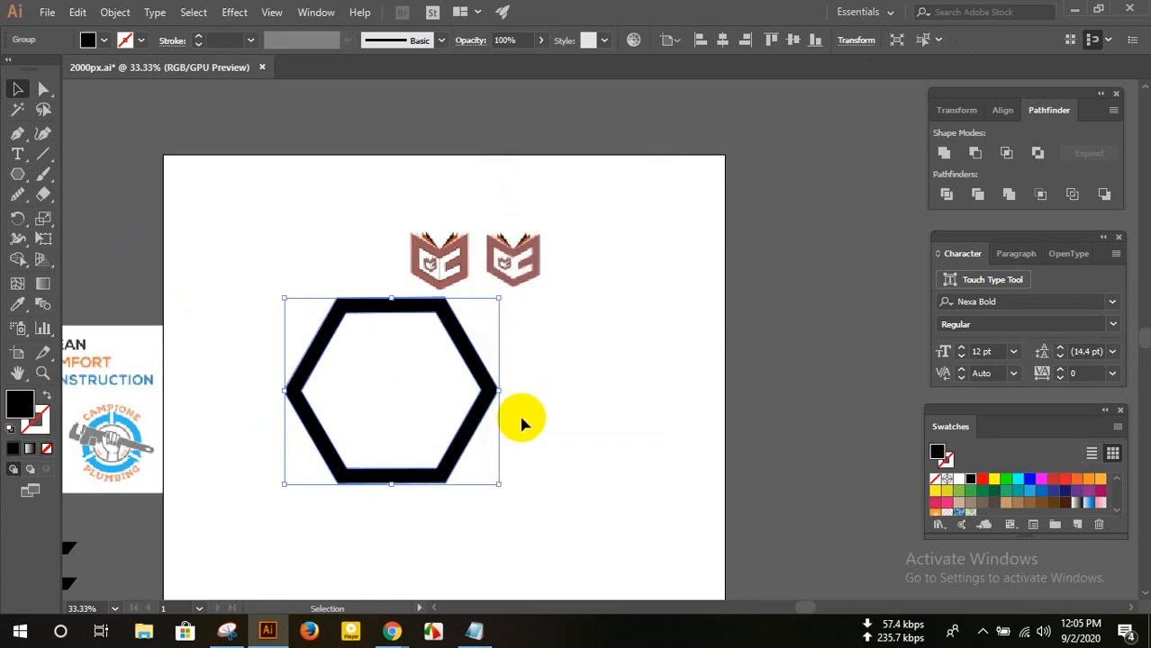
# - Rotate the hexagon so a corner points straight up, and centre it horizontally and vertically on the artboard
pyautogui.moveTo(506, 493); pyautogui.dragTo(261, 501)
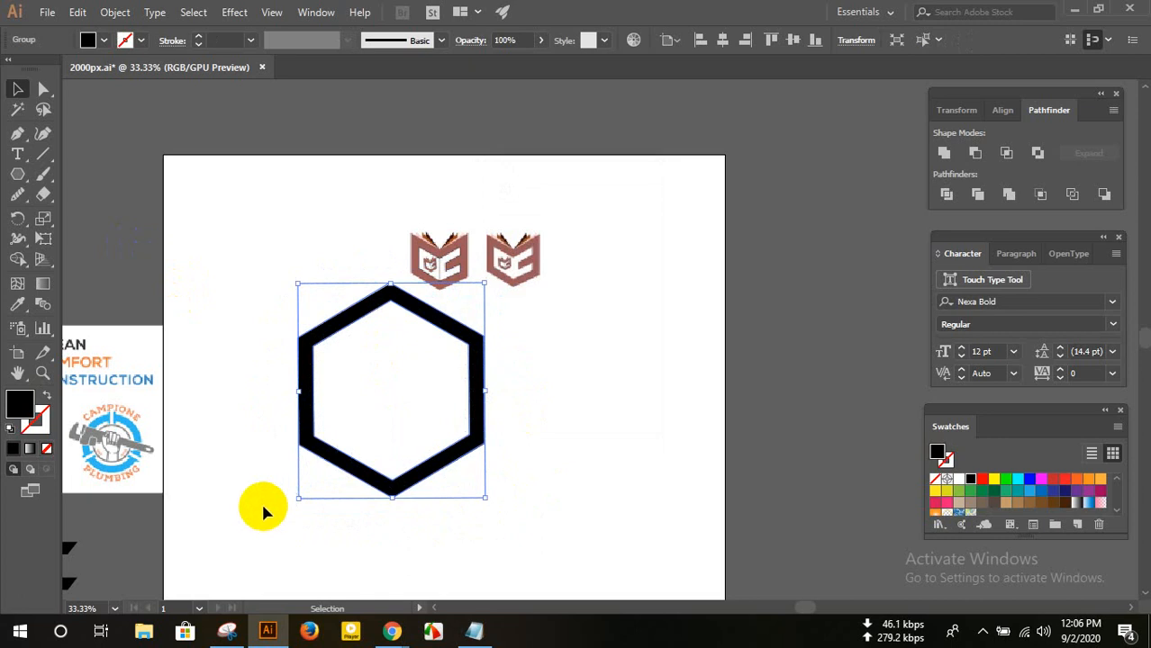
pyautogui.click(720, 43)
pyautogui.click(792, 40)
pyautogui.click(582, 359)
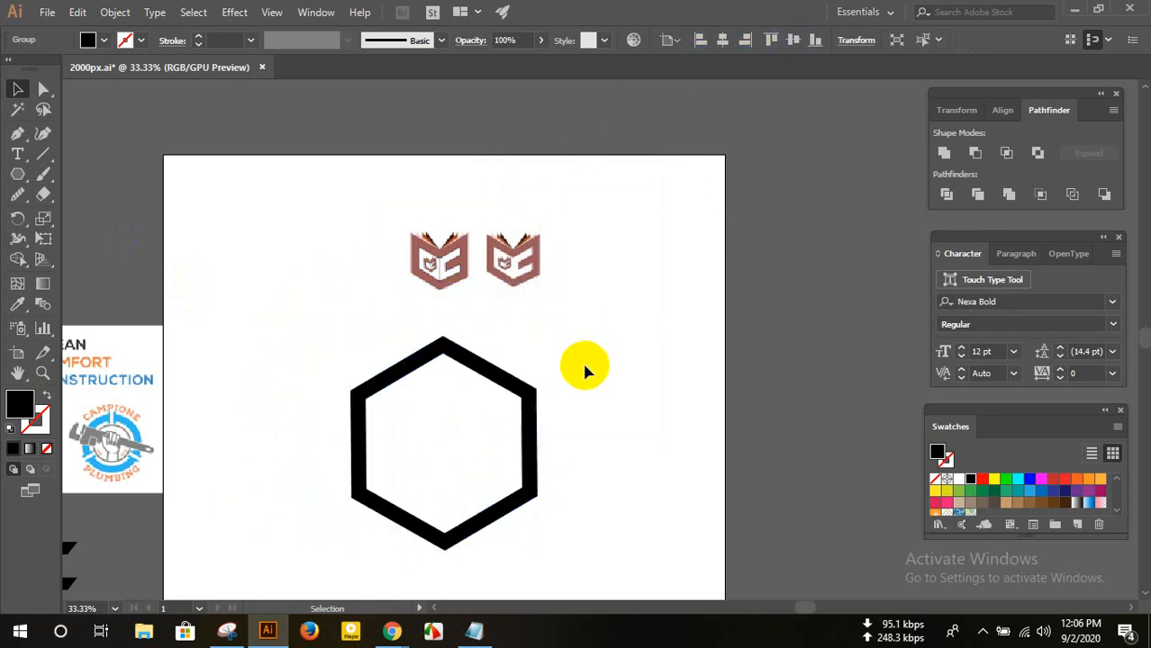
pyautogui.scroll(-1, 582, 360)
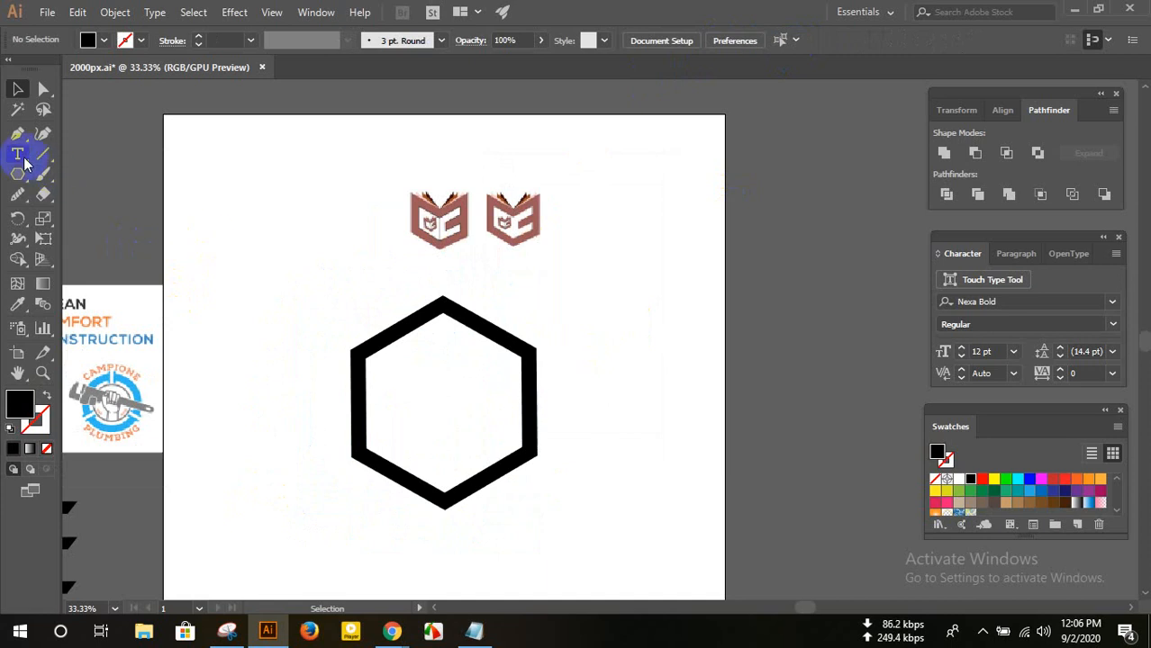
# - Draw two tall, narrow black rectangles side by side to the left of the hexagon
pyautogui.click(78, 179)
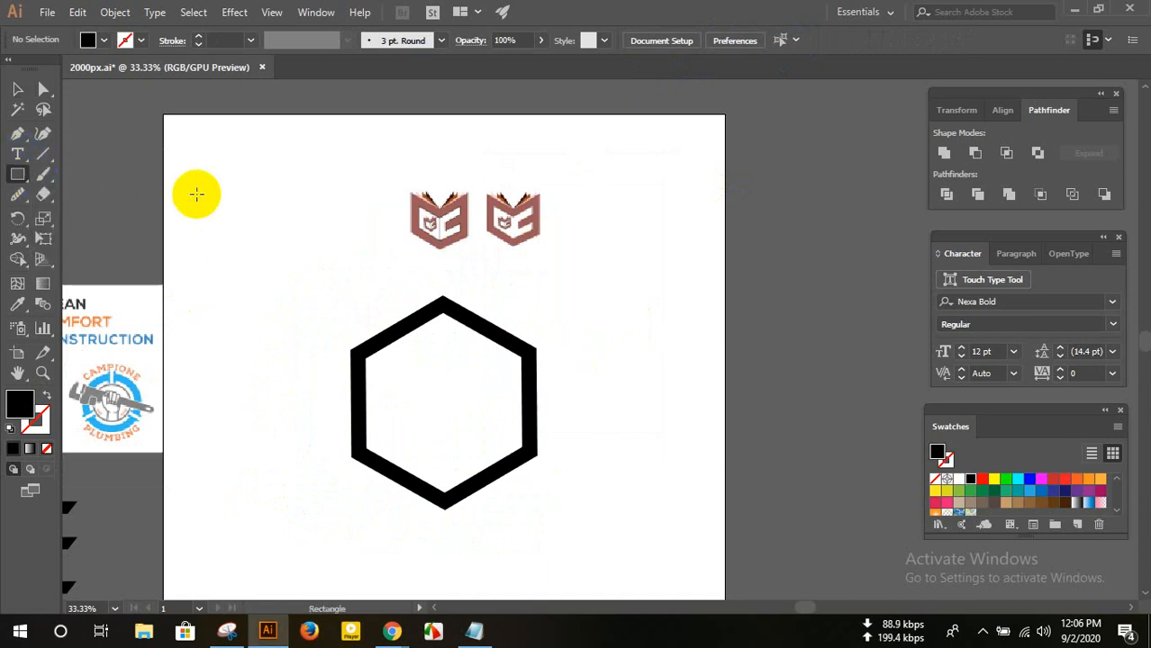
pyautogui.moveTo(199, 189); pyautogui.dragTo(218, 510)
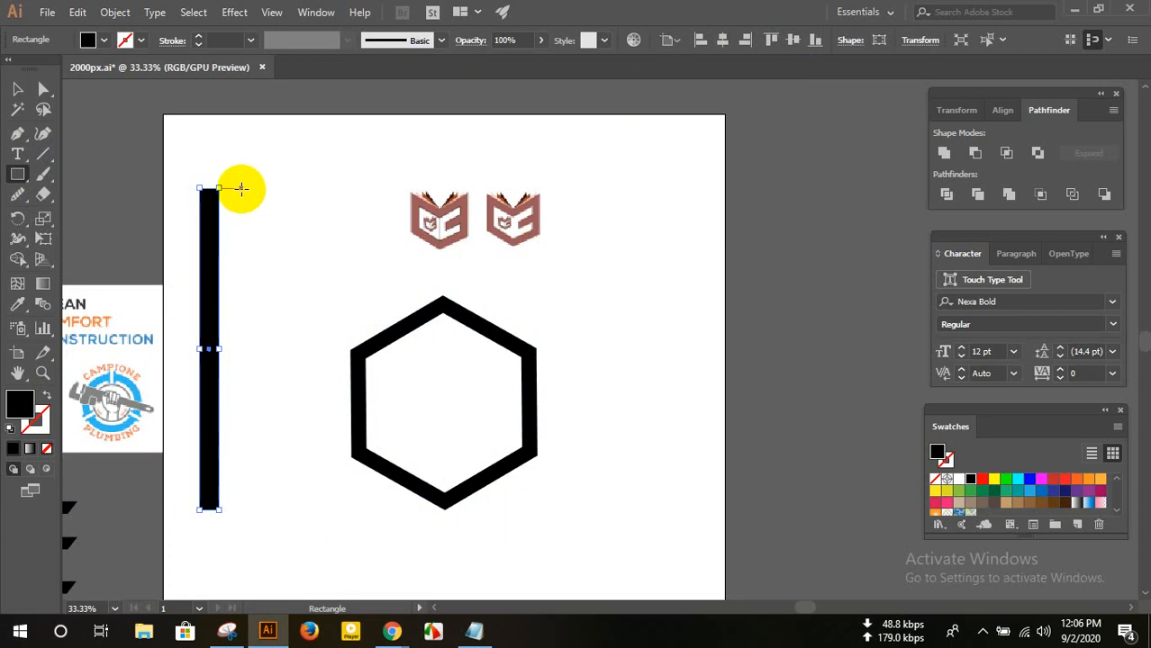
pyautogui.moveTo(240, 187); pyautogui.dragTo(256, 508)
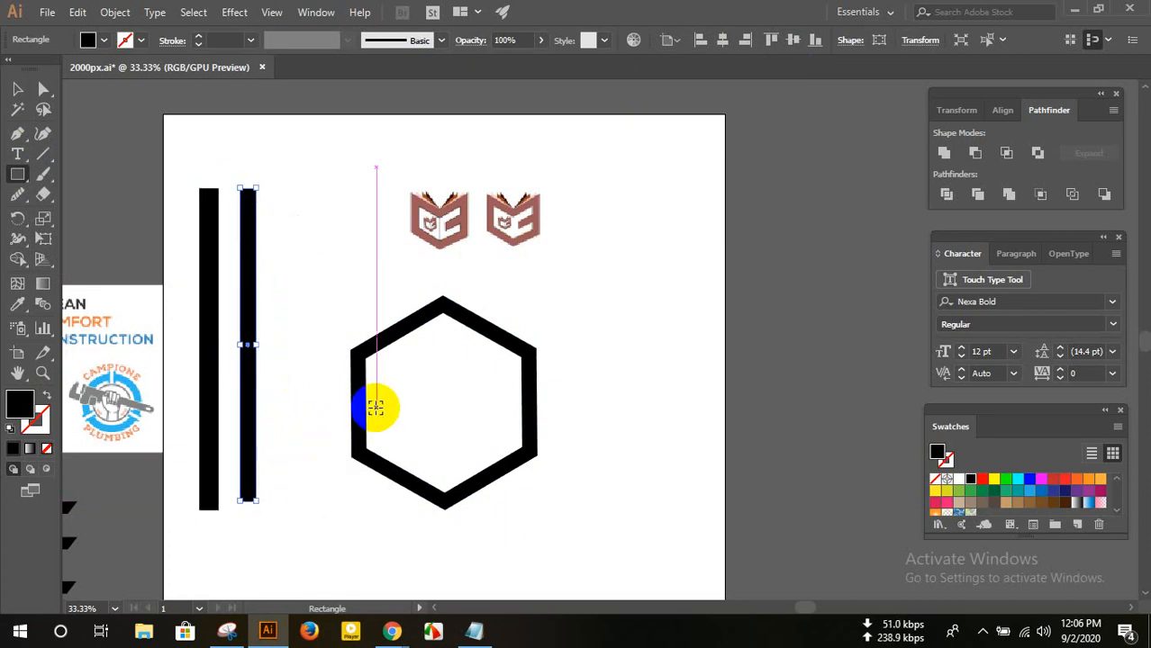
# - Draw a rectangle as wide as the hexagon's left side, move it outside the hexagon and stretch it into a tall bar
pyautogui.scroll(3, 376, 405)
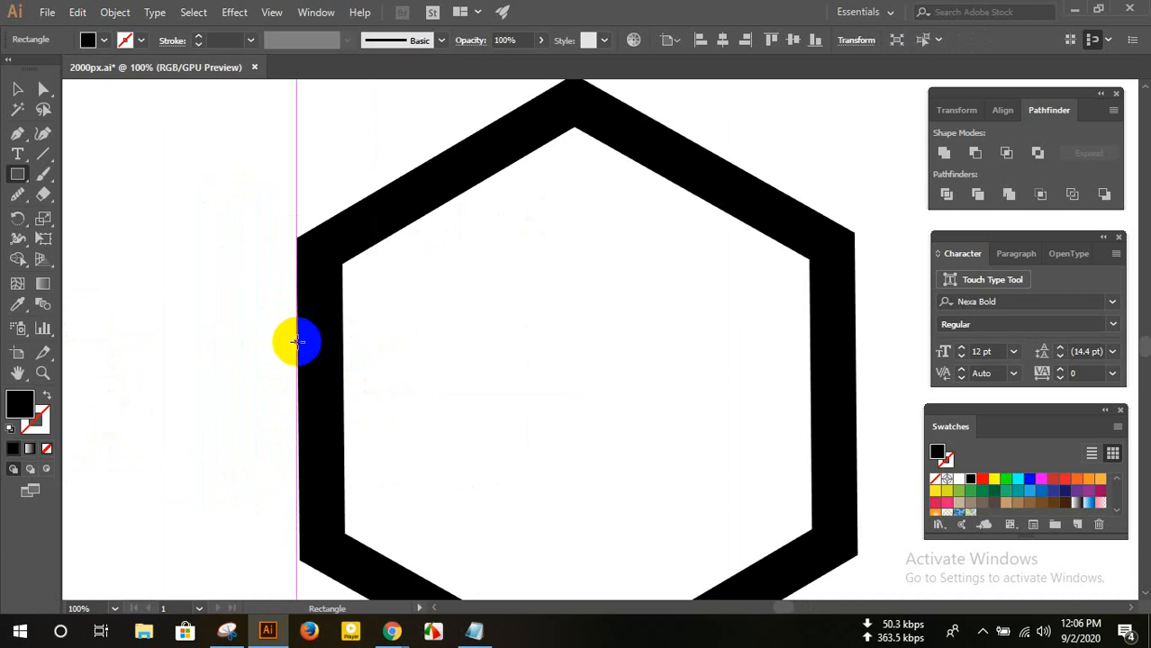
pyautogui.moveTo(297, 341); pyautogui.dragTo(344, 520)
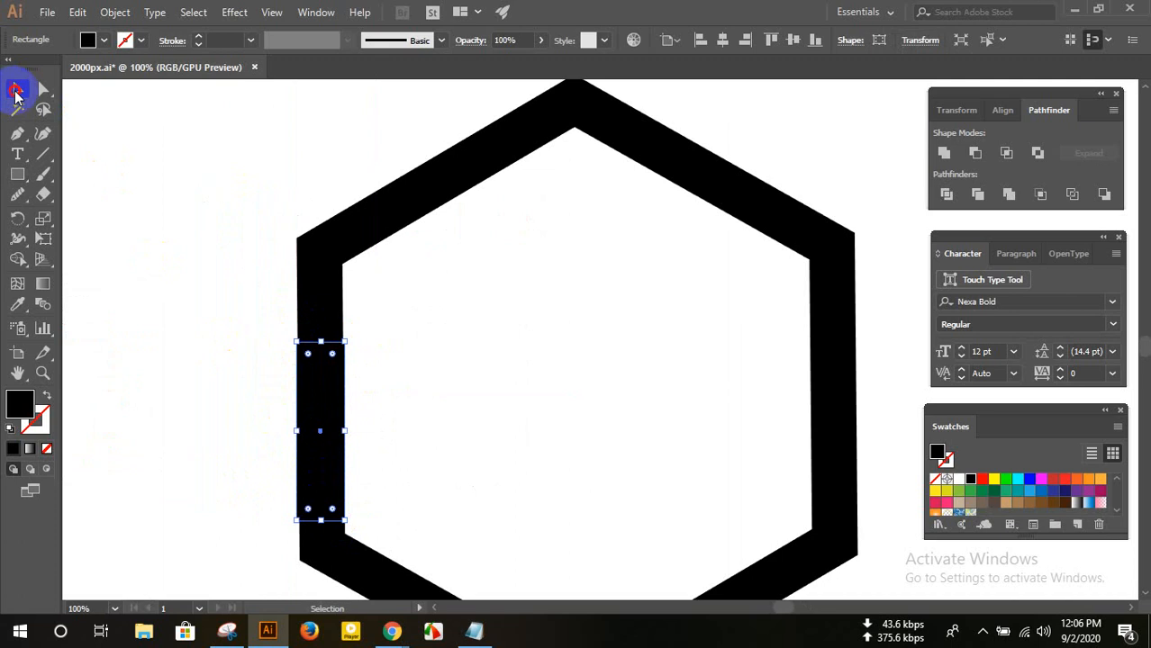
pyautogui.click(15, 93)
pyautogui.moveTo(316, 391); pyautogui.dragTo(210, 342)
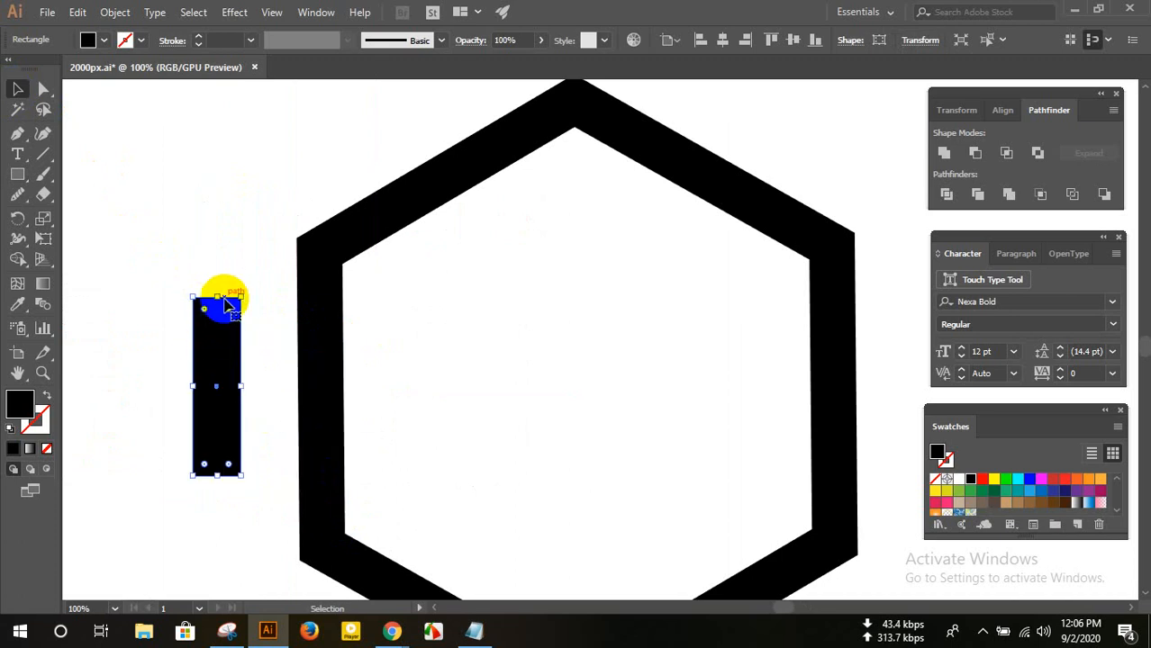
pyautogui.moveTo(217, 293); pyautogui.dragTo(216, 27)
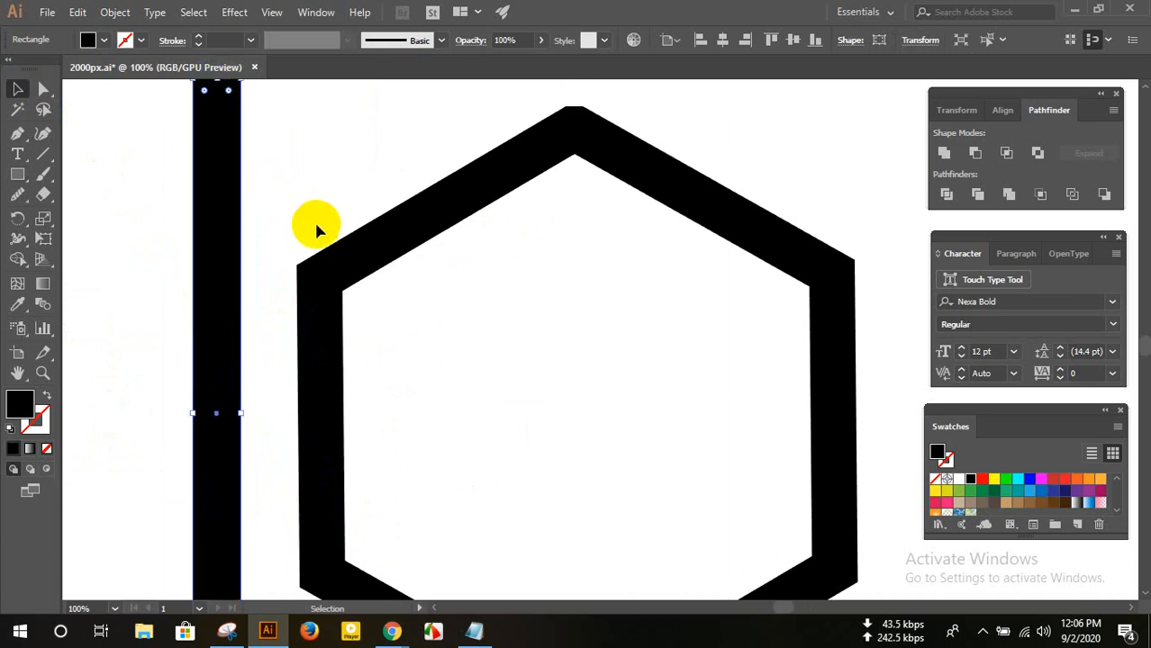
pyautogui.click(311, 194)
# - Delete the two freehand bars near the artboard's left edge
pyautogui.scroll(-4, 315, 186)
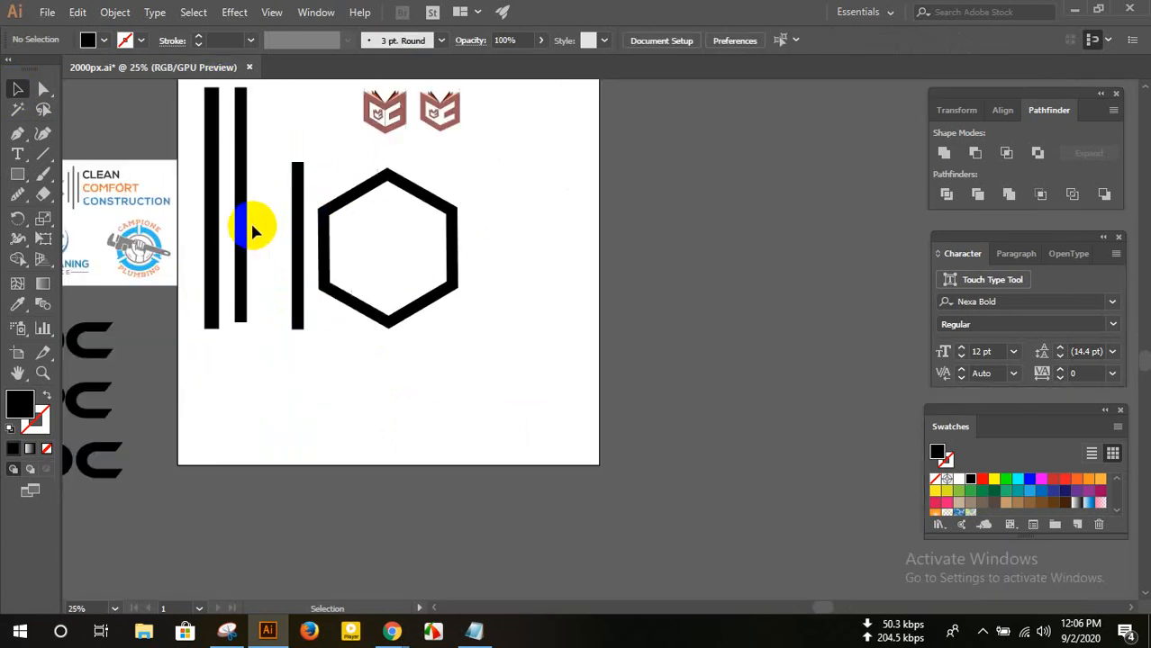
pyautogui.moveTo(256, 225); pyautogui.dragTo(216, 205)
pyautogui.press('Delete')
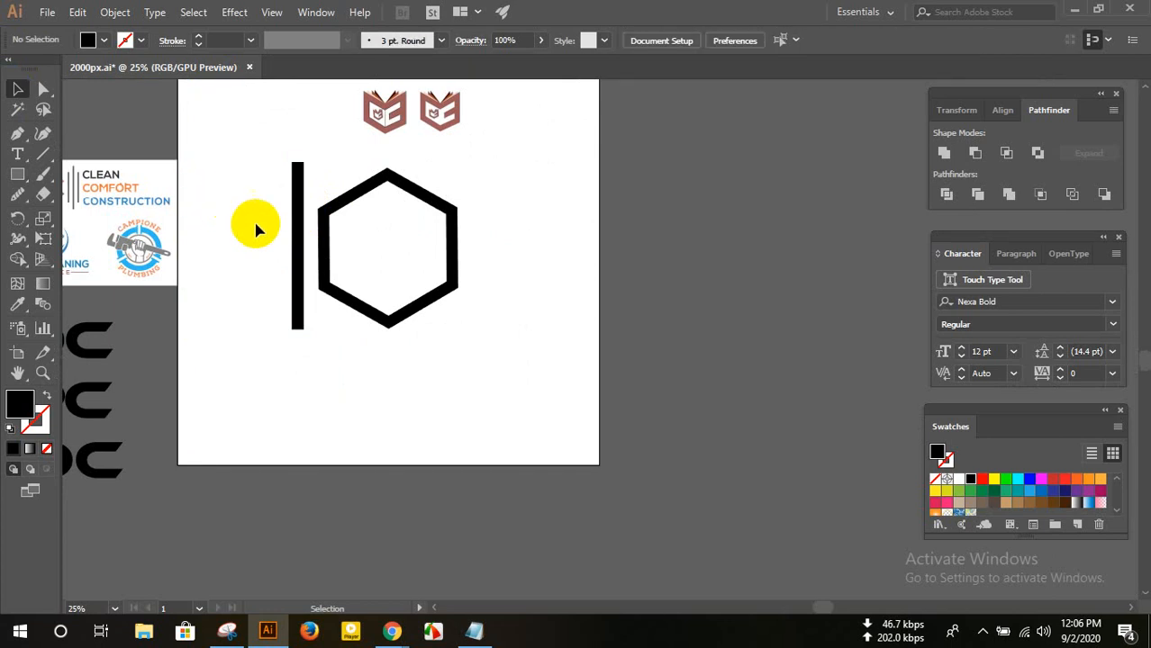
# - Duplicate the tall bar and rotate the copy diagonally, running through the hexagon's upper-left corner down to its centre
pyautogui.moveTo(297, 275)
pyautogui.mouseDown()
pyautogui.moveTo(218, 265)
pyautogui.moveTo(205, 283)
pyautogui.moveTo(276, 282)
pyautogui.mouseUp()
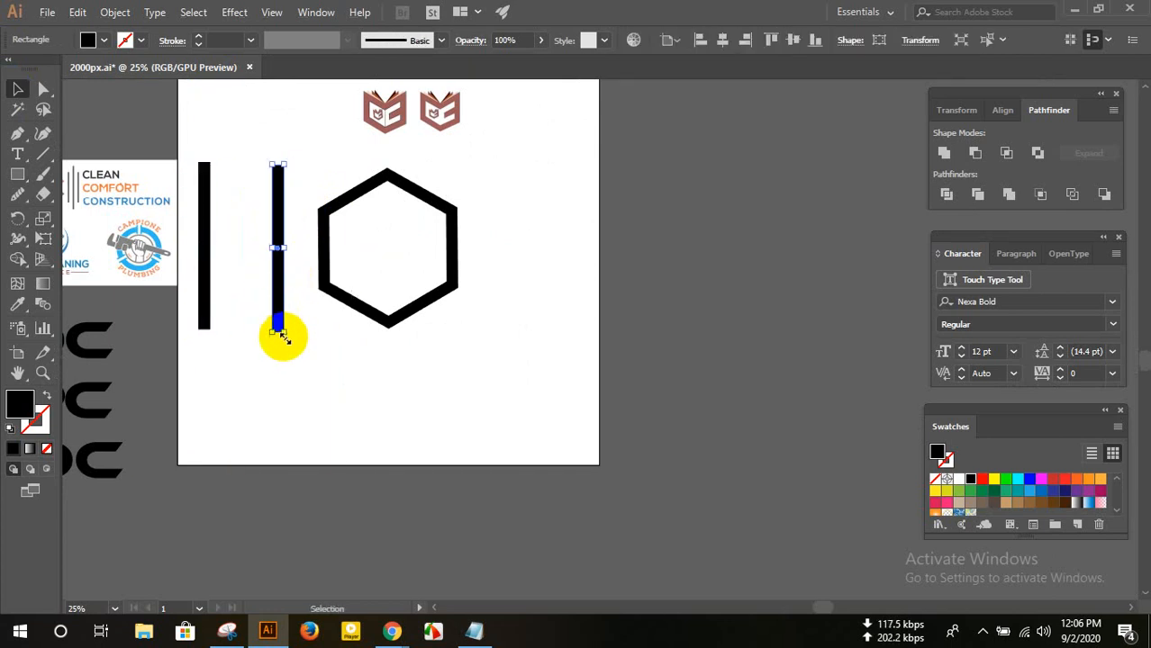
pyautogui.moveTo(286, 341); pyautogui.dragTo(343, 327)
pyautogui.click(372, 262)
pyautogui.scroll(2, 365, 266)
pyautogui.scroll(1, 365, 265)
pyautogui.moveTo(388, 380); pyautogui.dragTo(389, 335)
pyautogui.scroll(1, 405, 323)
pyautogui.click(417, 299)
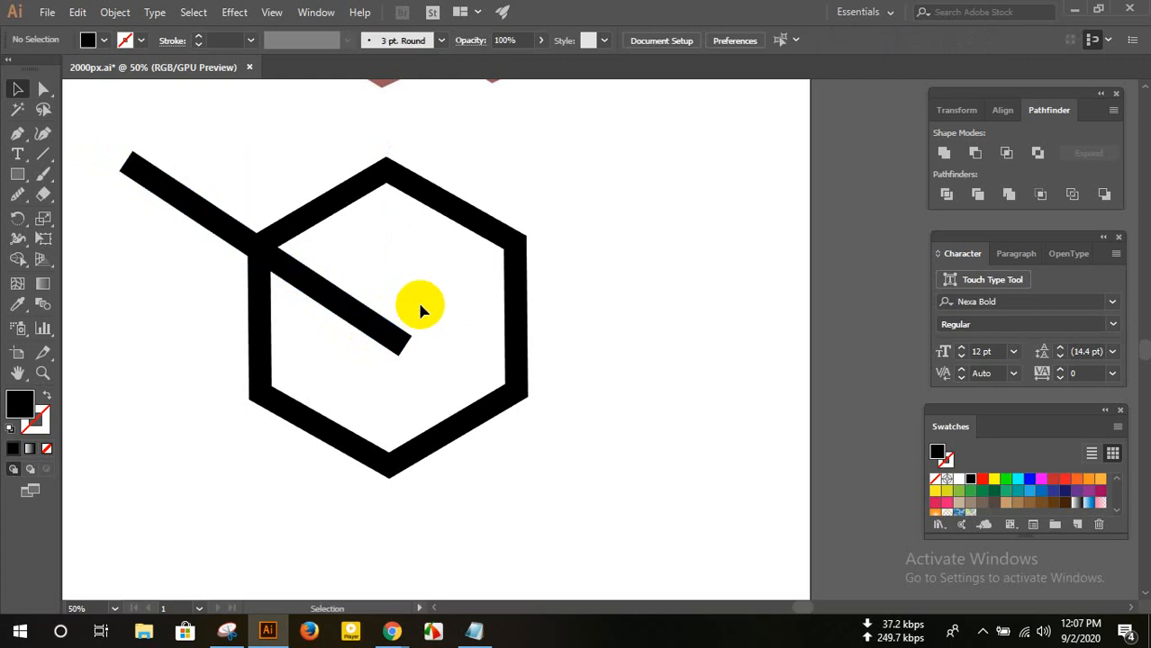
# - Create a reflected copy of the diagonal bar across the vertical axis
pyautogui.click(368, 320)
pyautogui.rightClick(367, 319)
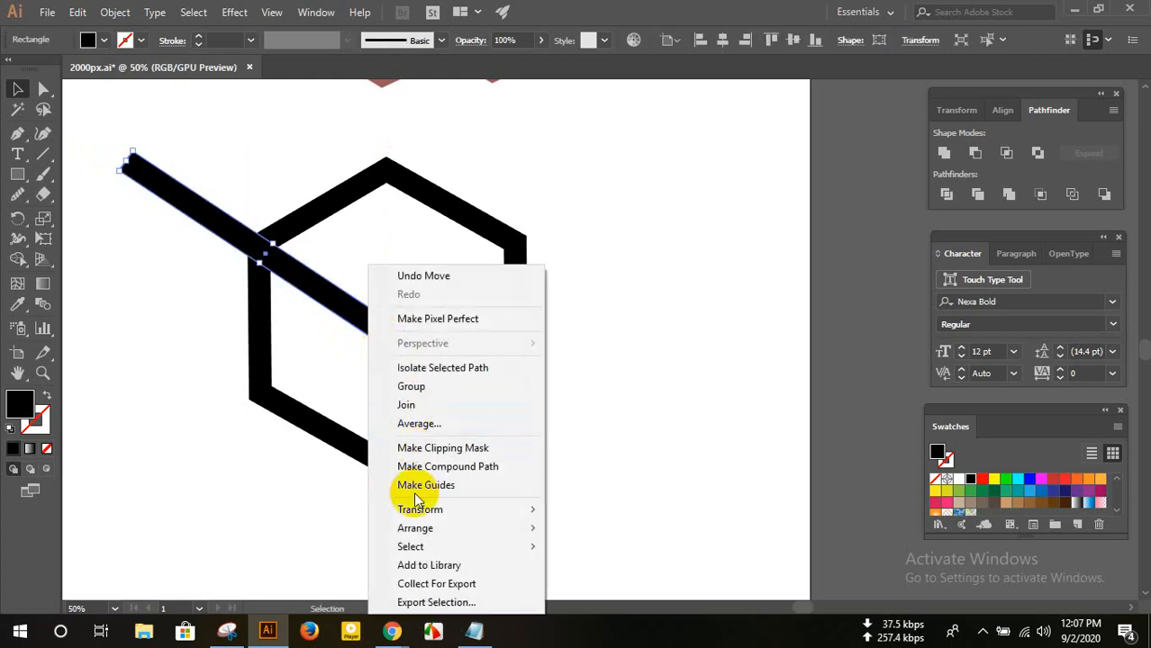
pyautogui.moveTo(534, 509)
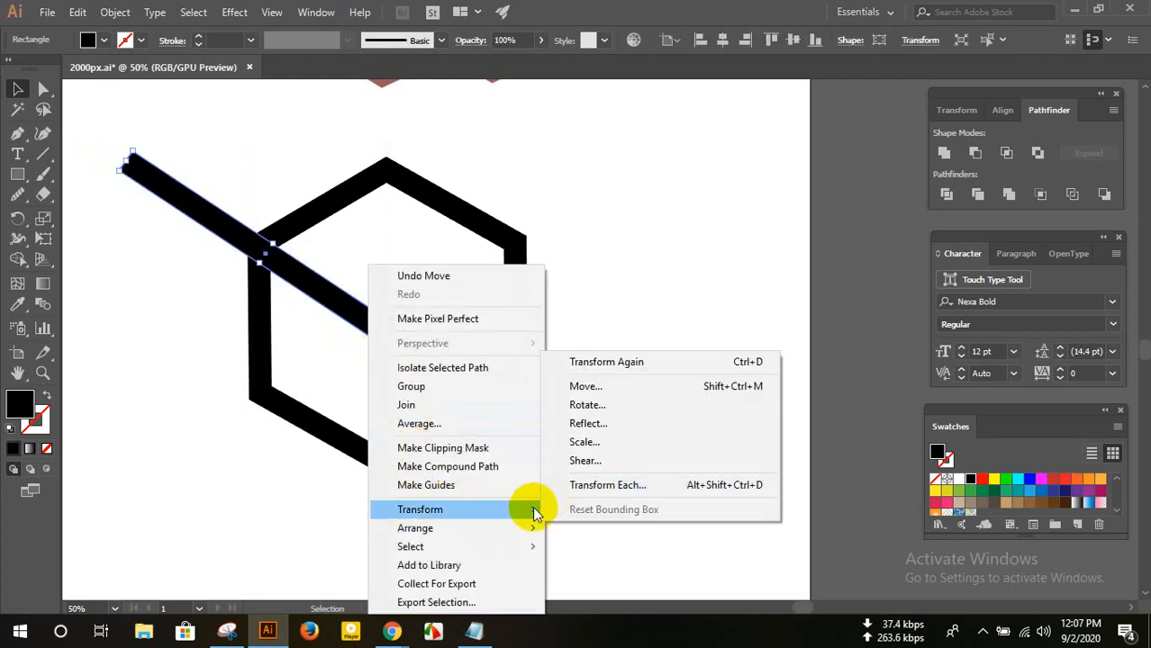
pyautogui.click(598, 430)
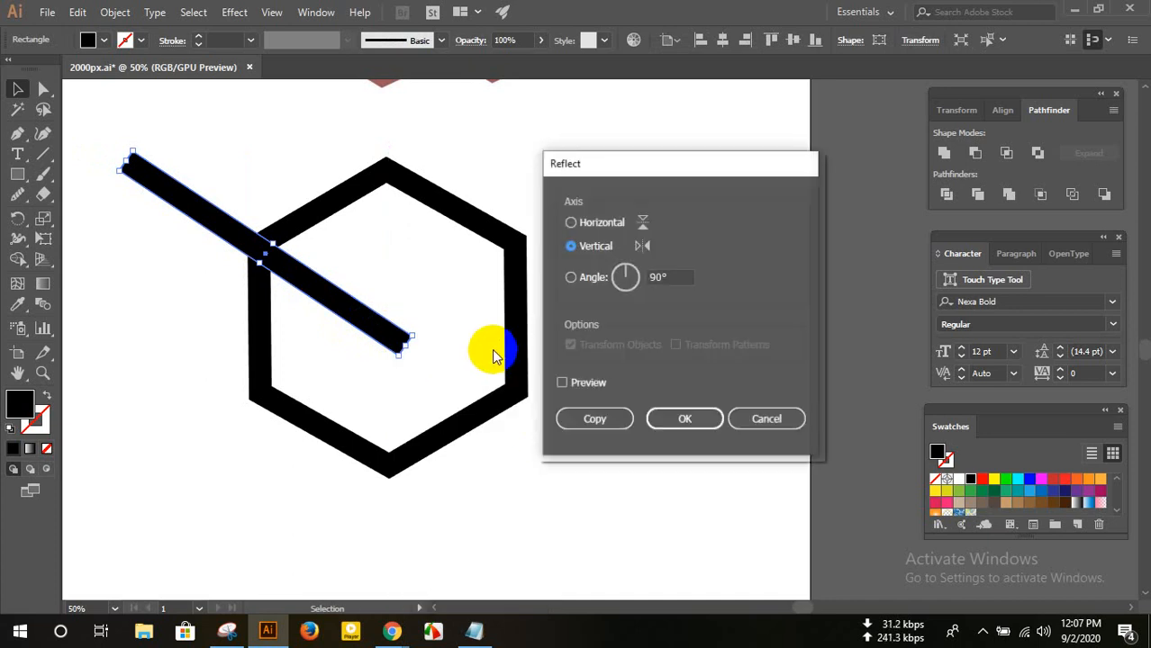
pyautogui.click(590, 416)
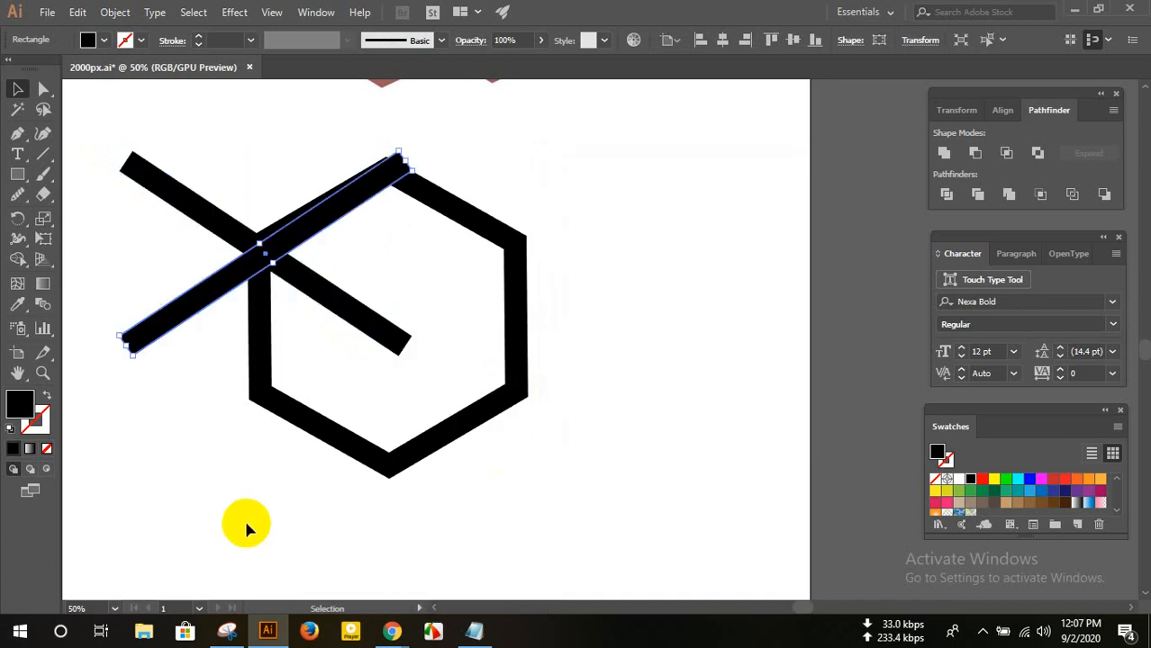
# - Shift the reflected bar horizontally until it runs through the hexagon's upper-right corner and crosses the other bar at the centre
pyautogui.hotkey('shift', 'Right')
pyautogui.hotkey('shift', 'Right')
pyautogui.hotkey('shift', 'Right')
pyautogui.hotkey('shift', 'Right')
pyautogui.hotkey('shift', 'Right')
pyautogui.hotkey('shift', 'Right')
pyautogui.hotkey('shift', 'Right')
pyautogui.hotkey('shift', 'Right')
pyautogui.hotkey('shift', 'Right')
pyautogui.hotkey('shift', 'Right')
pyautogui.hotkey('shift', 'Right')
pyautogui.hotkey('shift', 'Right')
pyautogui.hotkey('shift', 'Right')
pyautogui.hotkey('shift', 'Right')
pyautogui.hotkey('shift', 'Right')
pyautogui.hotkey('shift', 'Right')
pyautogui.hotkey('shift', 'Right')
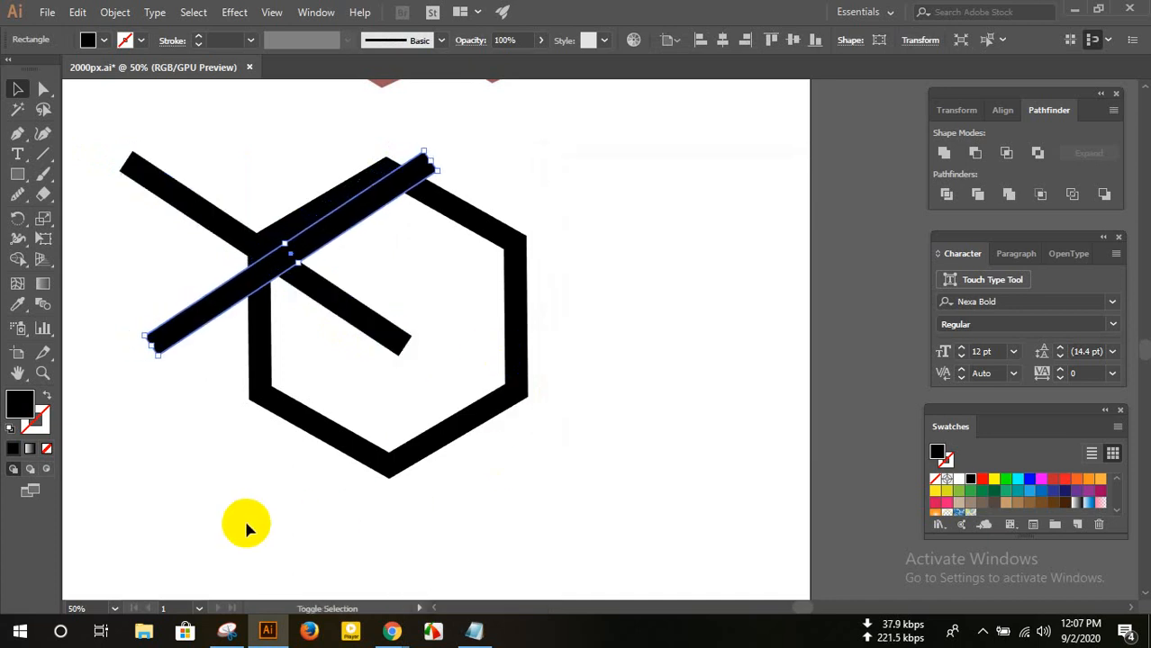
pyautogui.hotkey('shift', 'Right')
pyautogui.hotkey('shift', 'Right')
pyautogui.hotkey('shift', 'Right')
pyautogui.hotkey('shift', 'Right')
pyautogui.hotkey('shift', 'Right')
pyautogui.hotkey('shift', 'Right')
pyautogui.hotkey('shift', 'Right')
pyautogui.hotkey('shift', 'Right')
pyautogui.hotkey('shift', 'Right')
pyautogui.hotkey('shift', 'Right')
pyautogui.hotkey('shift', 'Right')
pyautogui.hotkey('shift', 'Right')
pyautogui.hotkey('shift', 'Right')
pyautogui.hotkey('shift', 'Right')
pyautogui.hotkey('shift', 'Right')
pyautogui.hotkey('shift', 'Right')
pyautogui.hotkey('shift', 'Right')
pyautogui.hotkey('shift', 'Right')
pyautogui.hotkey('shift', 'Right')
pyautogui.hotkey('shift', 'Right')
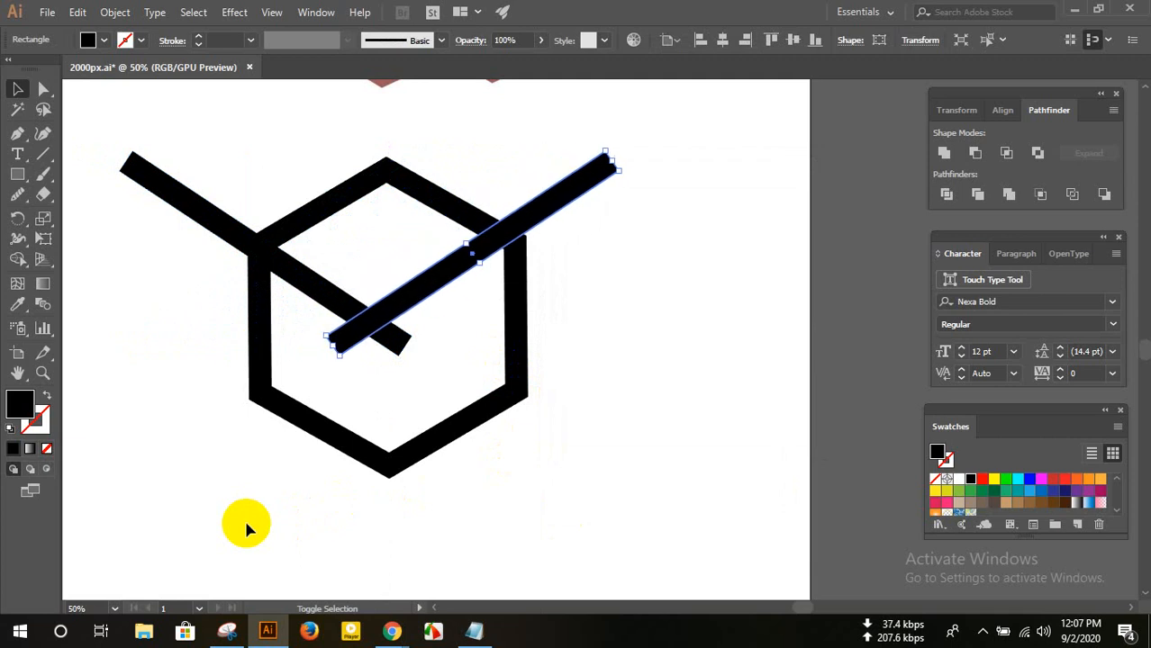
pyautogui.hotkey('shift', 'Right')
pyautogui.hotkey('shift', 'Right')
pyautogui.hotkey('shift', 'Right')
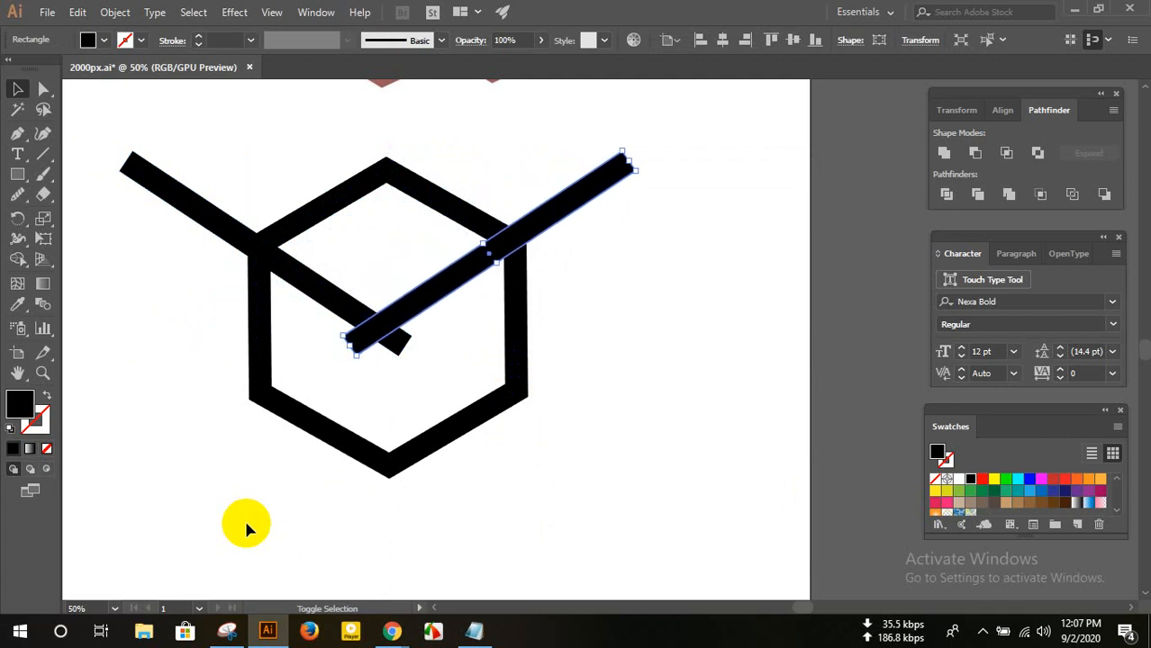
pyautogui.hotkey('shift', 'Right')
pyautogui.hotkey('shift', 'Right')
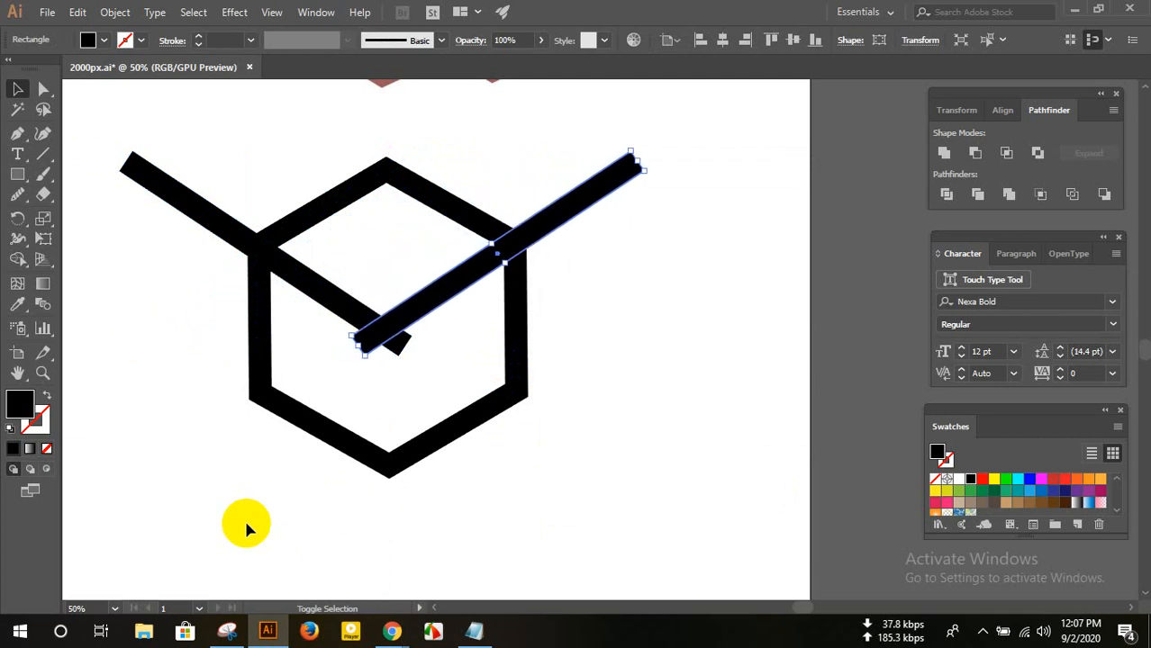
pyautogui.hotkey('shift', 'Left')
pyautogui.hotkey('shift', 'Right')
pyautogui.click(560, 450)
# - Divide the hexagon and both diagonal bars with Pathfinder and ungroup the resulting pieces
pyautogui.scroll(-1, 559, 450)
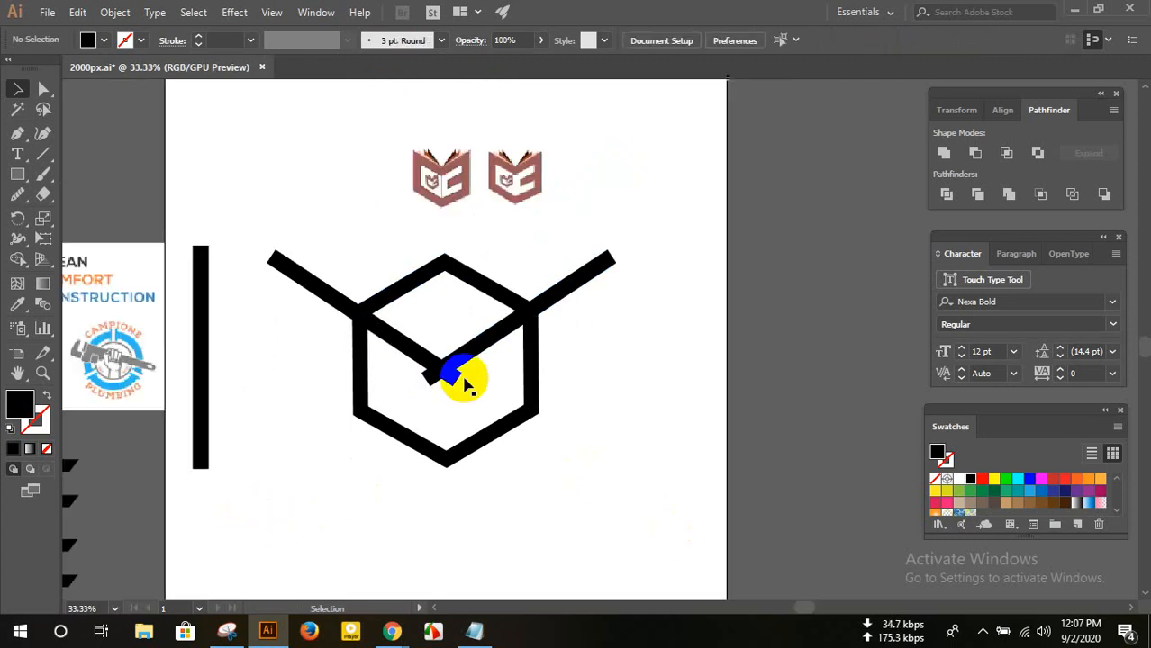
pyautogui.moveTo(340, 273); pyautogui.dragTo(576, 495)
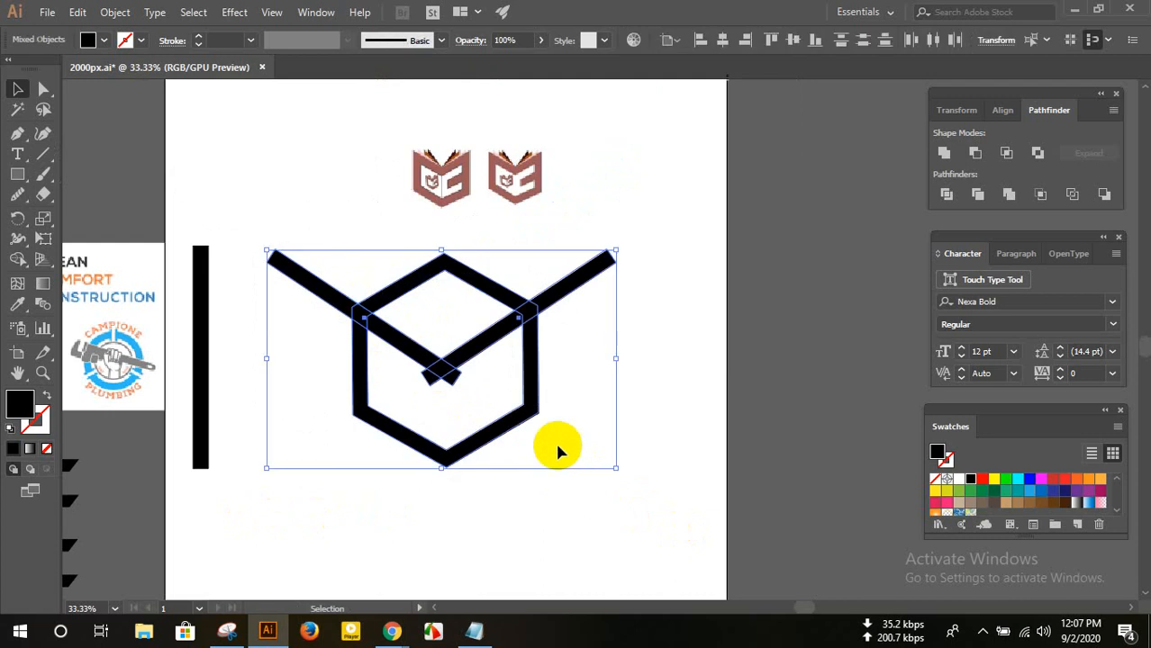
pyautogui.click(943, 196)
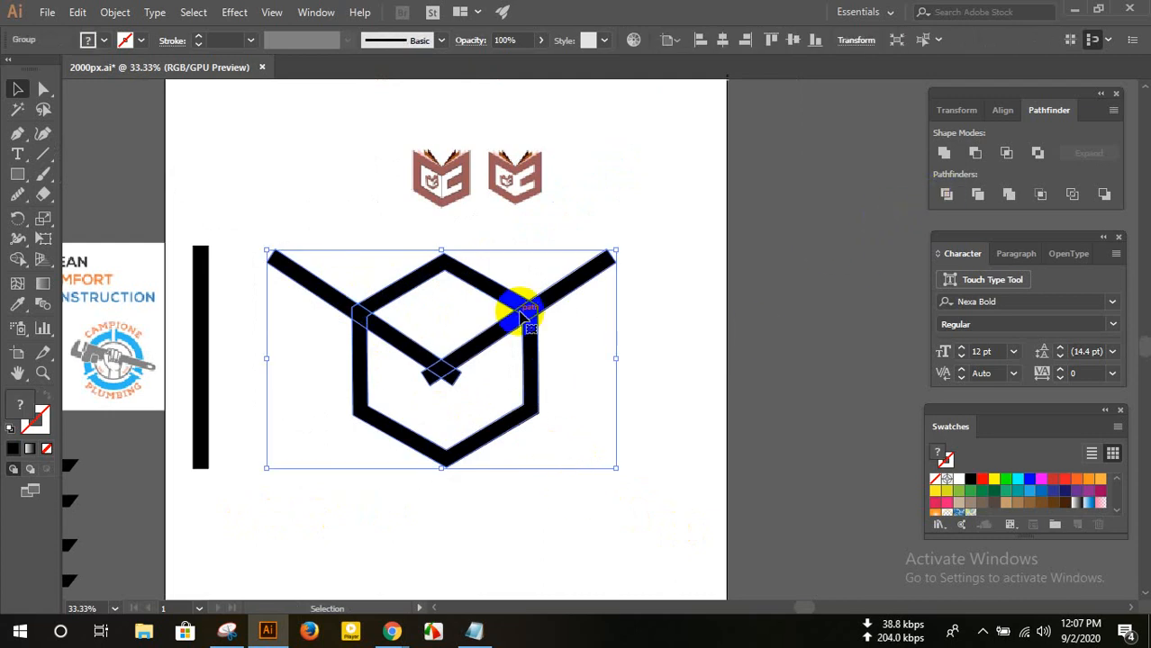
pyautogui.rightClick(538, 303)
pyautogui.click(583, 420)
pyautogui.click(488, 256)
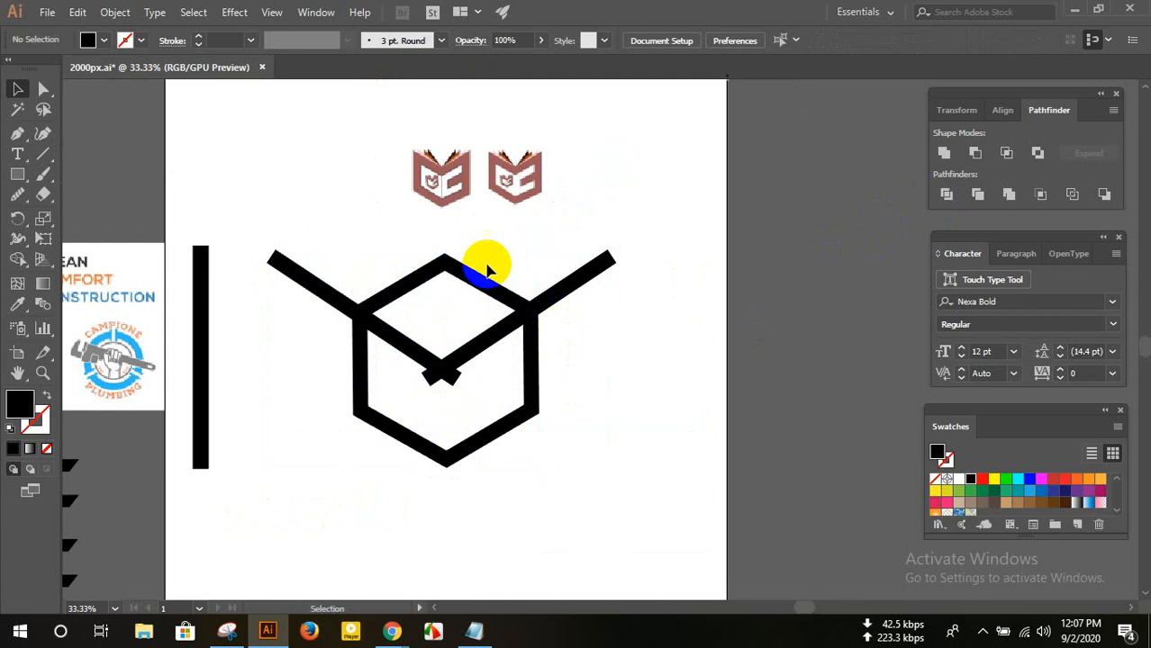
# - Move the reference logo image up and to the right, clear of the hexagon
pyautogui.click(386, 244)
pyautogui.moveTo(385, 244); pyautogui.dragTo(496, 186)
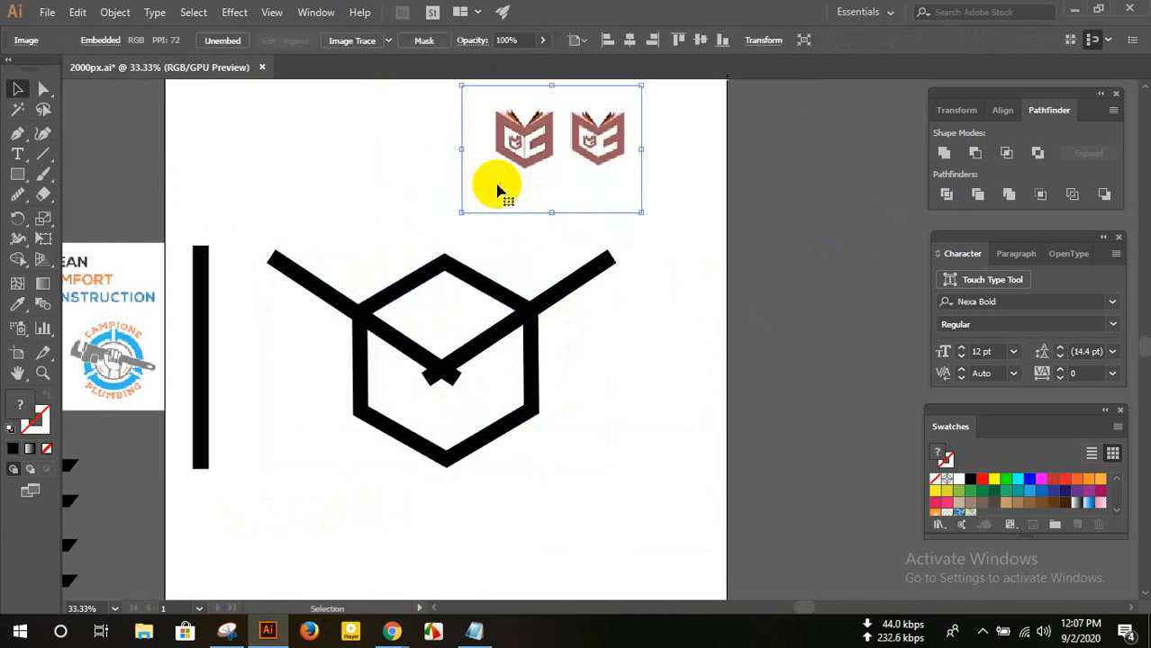
pyautogui.click(394, 239)
# - Delete the hexagon's upper part, both outer bar arms and the overlapping bar ends at the centre, leaving an open-book outline
pyautogui.click(487, 300)
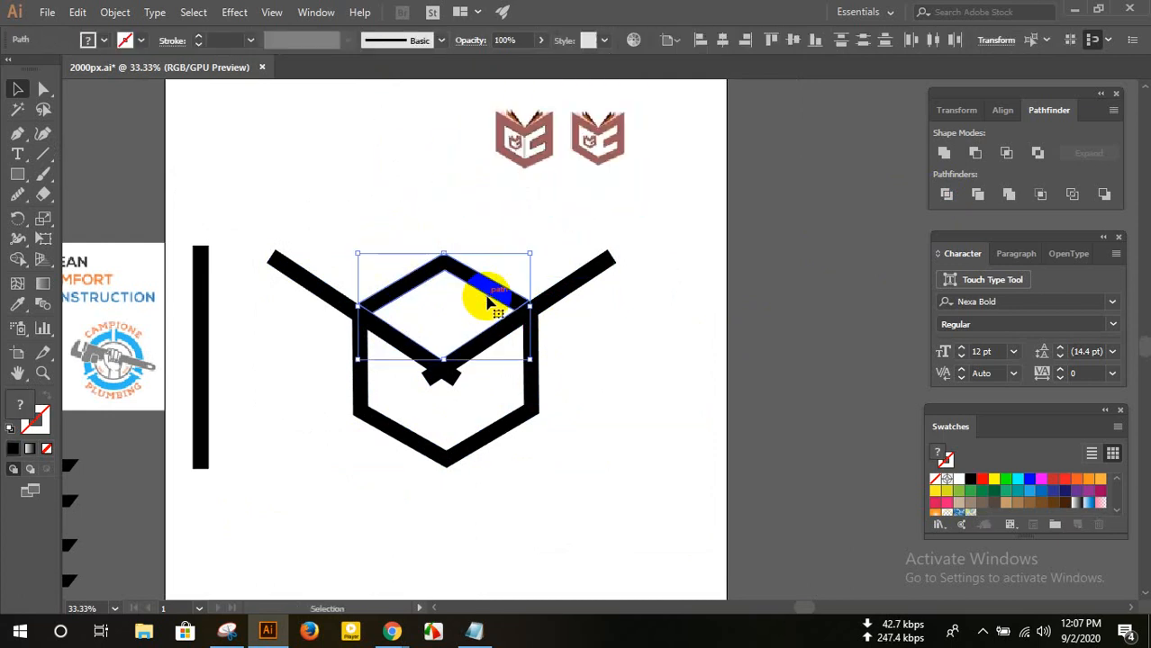
pyautogui.press('Delete')
pyautogui.click(576, 281)
pyautogui.press('Delete')
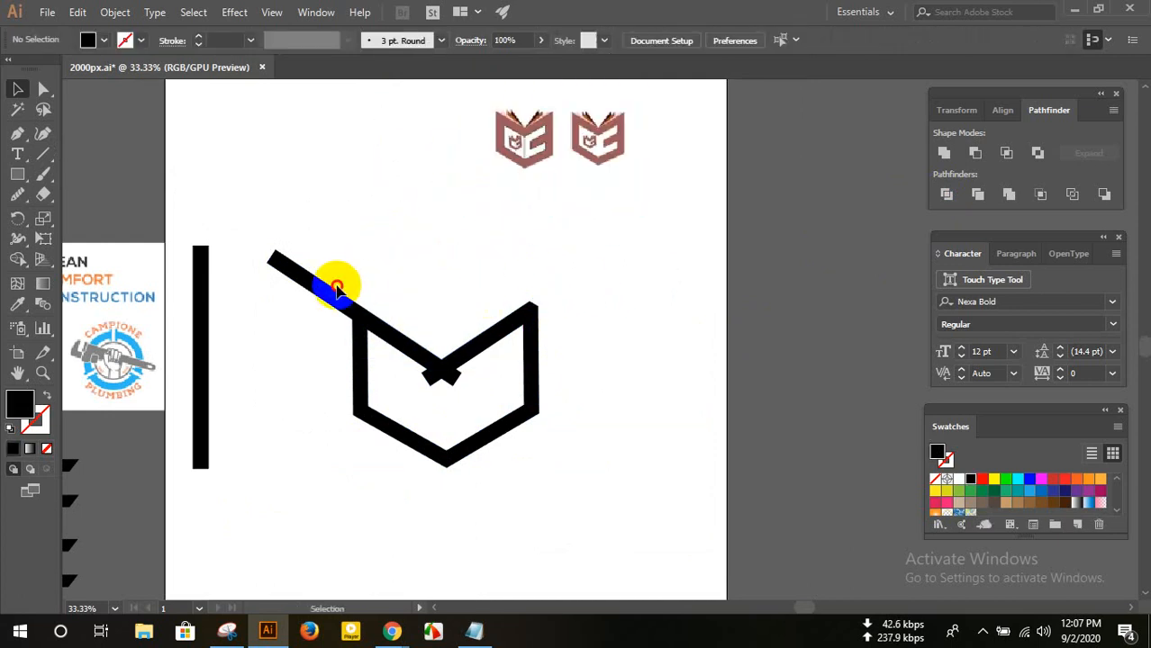
pyautogui.click(319, 302)
pyautogui.press('Delete')
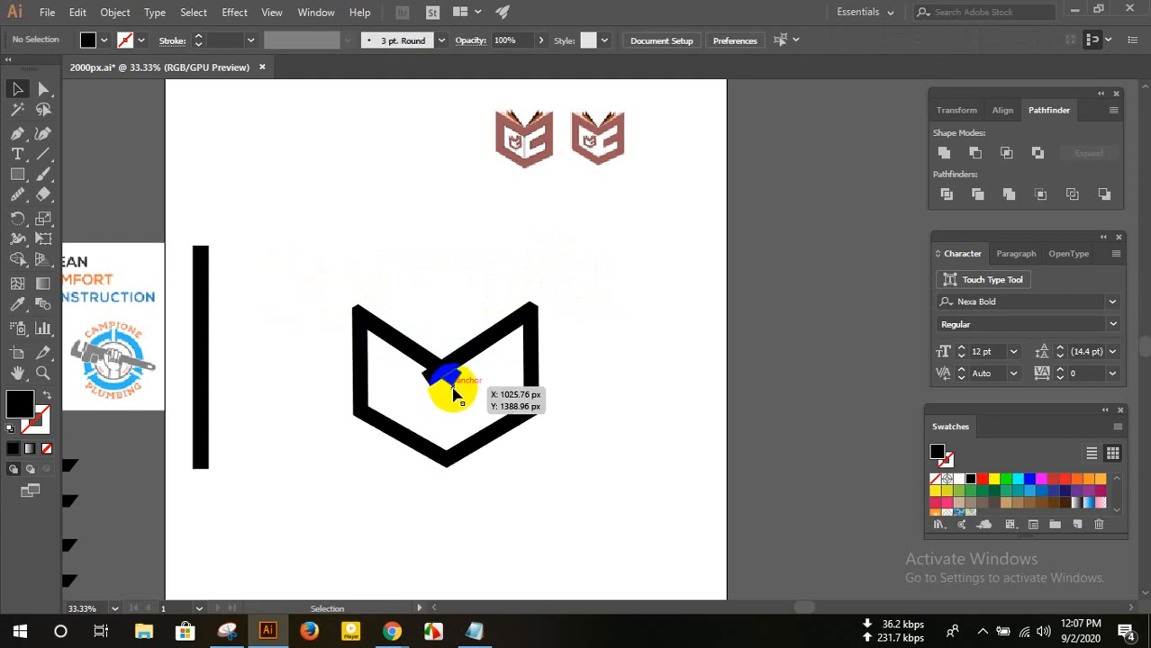
pyautogui.press('Delete')
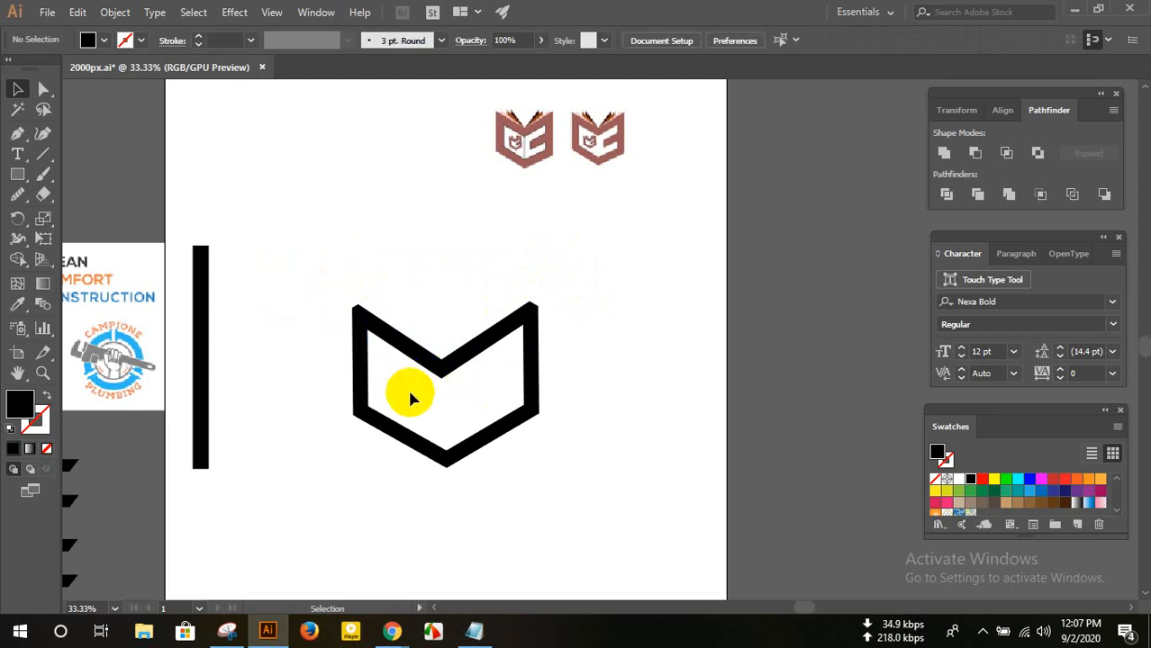
# - Rotate the spare vertical bar clockwise until it slopes roughly parallel to the book outline's right diagonal arm
pyautogui.scroll(2, 483, 354)
pyautogui.click(484, 354)
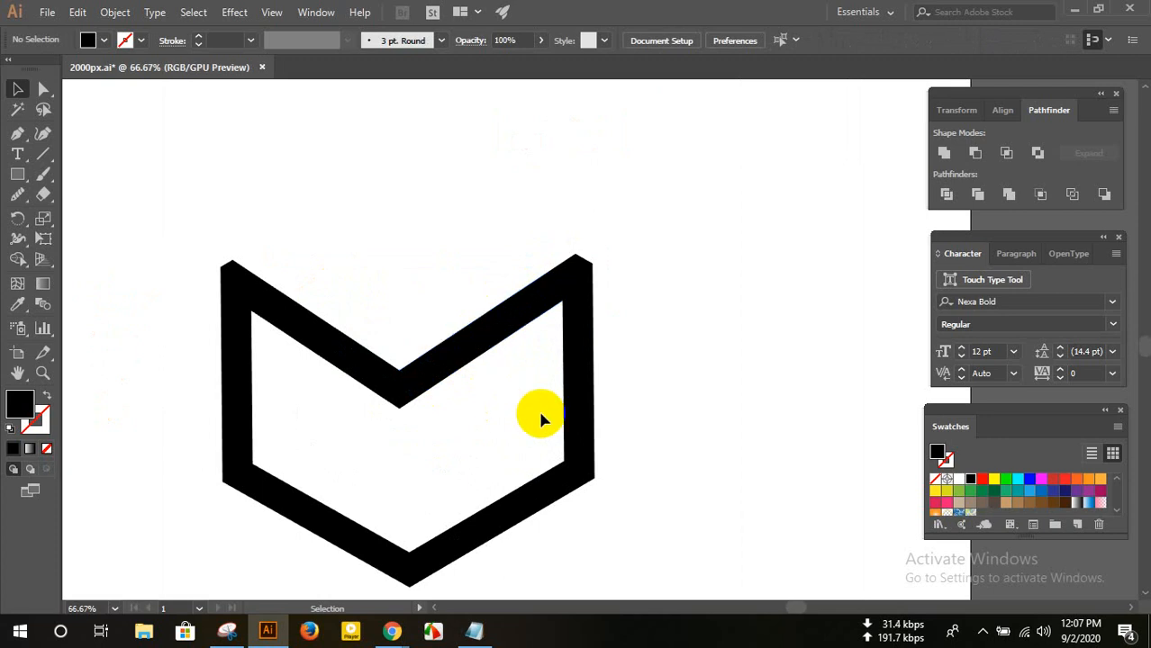
pyautogui.scroll(-1, 535, 404)
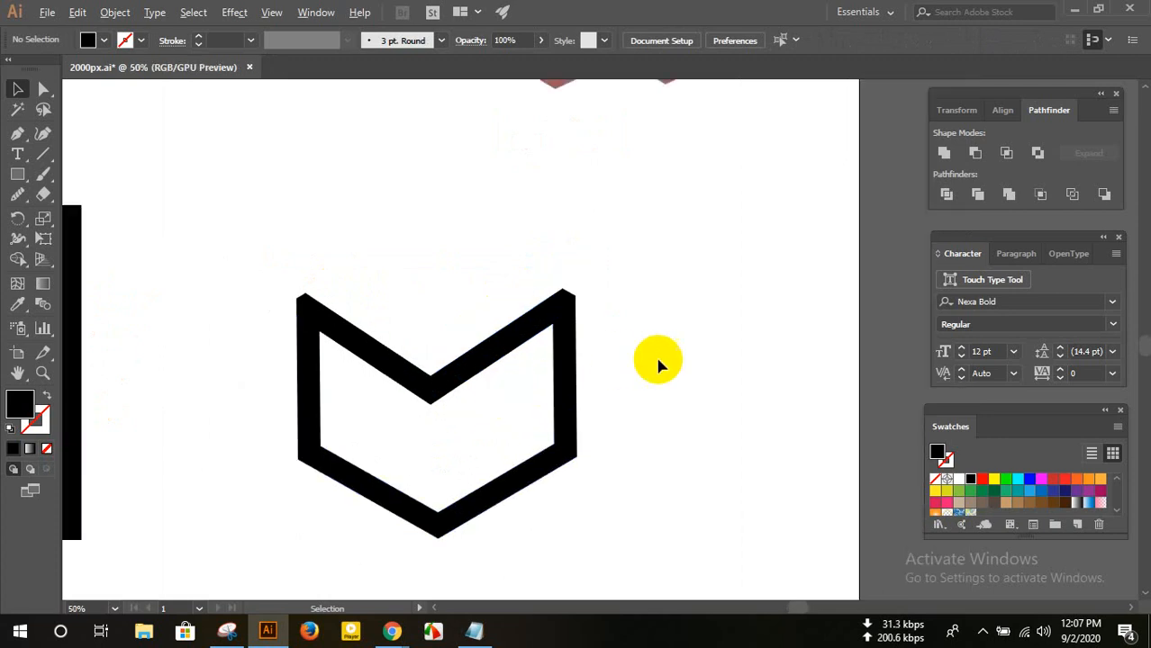
pyautogui.scroll(-2, 371, 335)
pyautogui.click(369, 292)
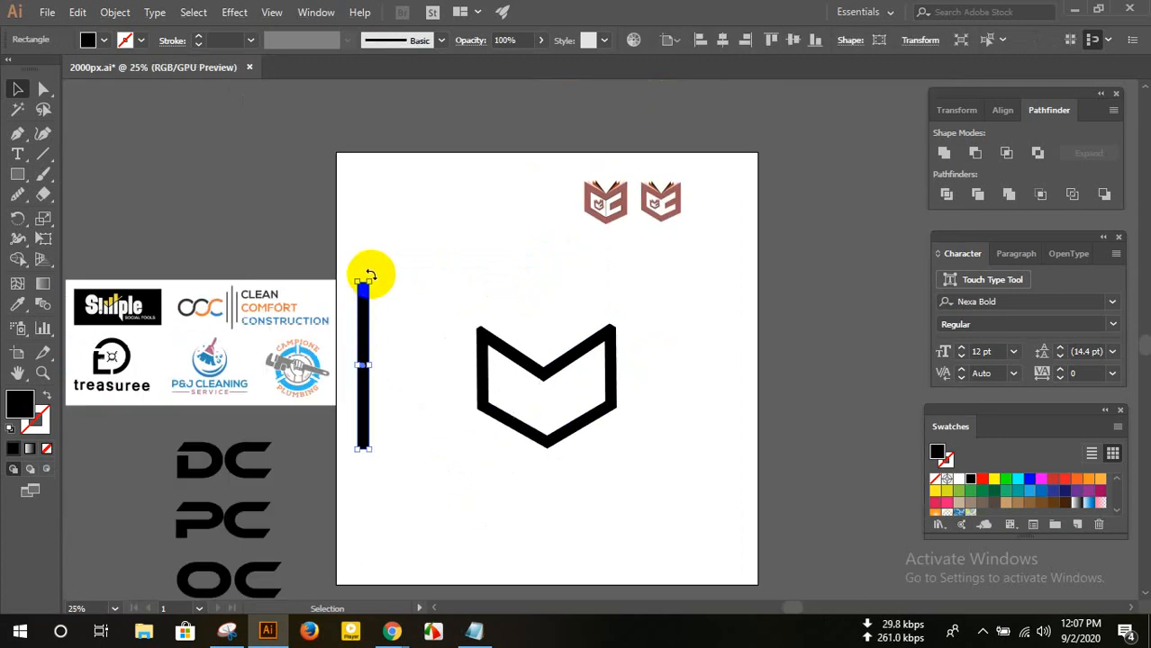
pyautogui.moveTo(373, 267); pyautogui.dragTo(447, 317)
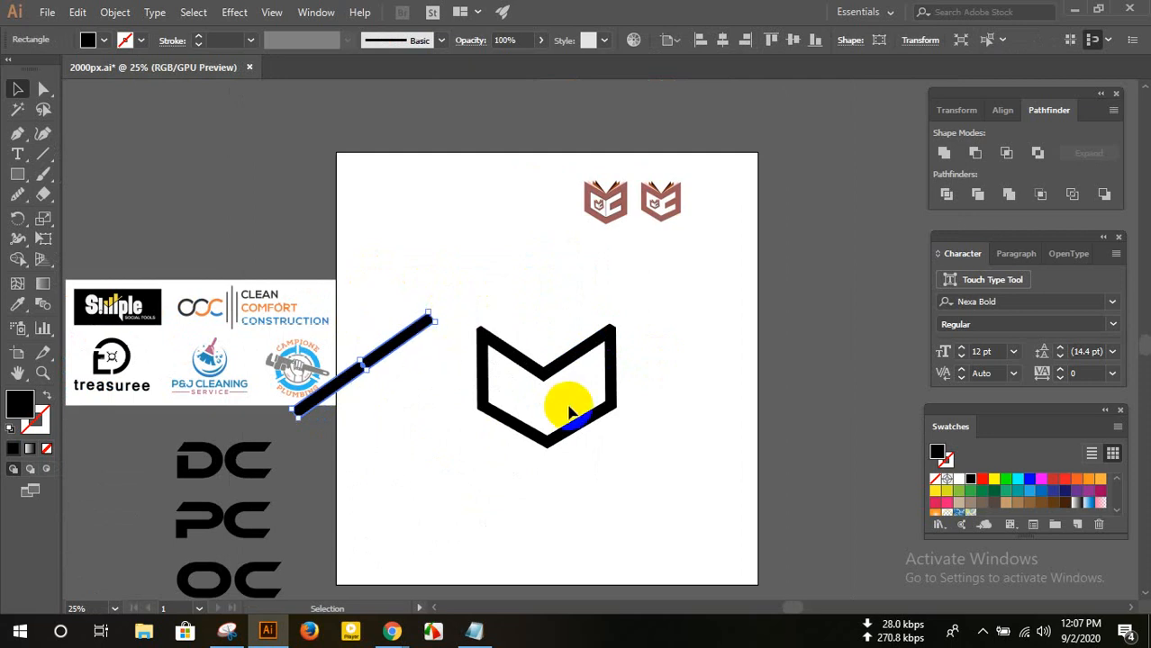
# - Delete the invisible unfilled path left inside the book outline
pyautogui.scroll(3, 569, 374)
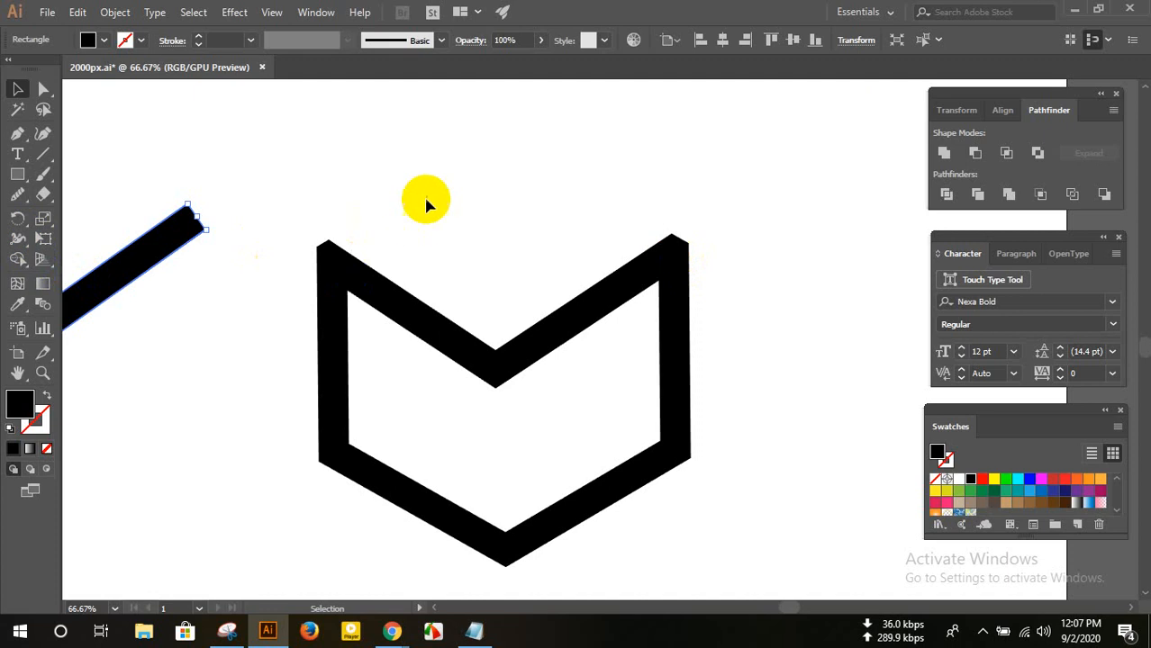
pyautogui.moveTo(446, 187); pyautogui.dragTo(693, 469)
pyautogui.click(134, 345)
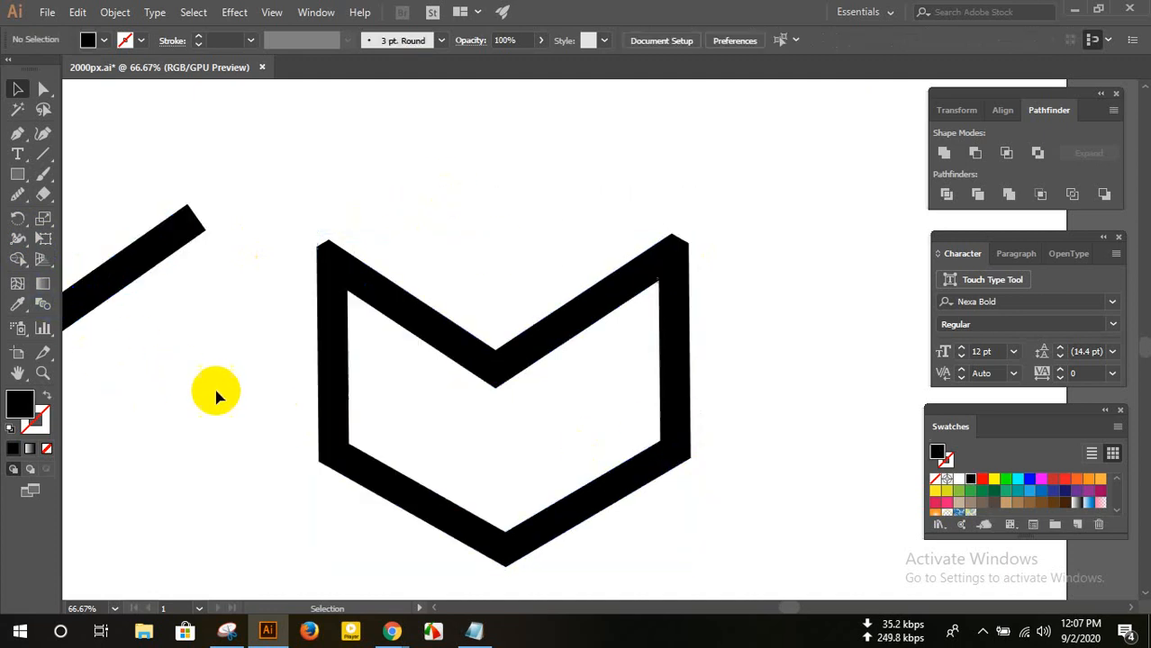
pyautogui.click(468, 398)
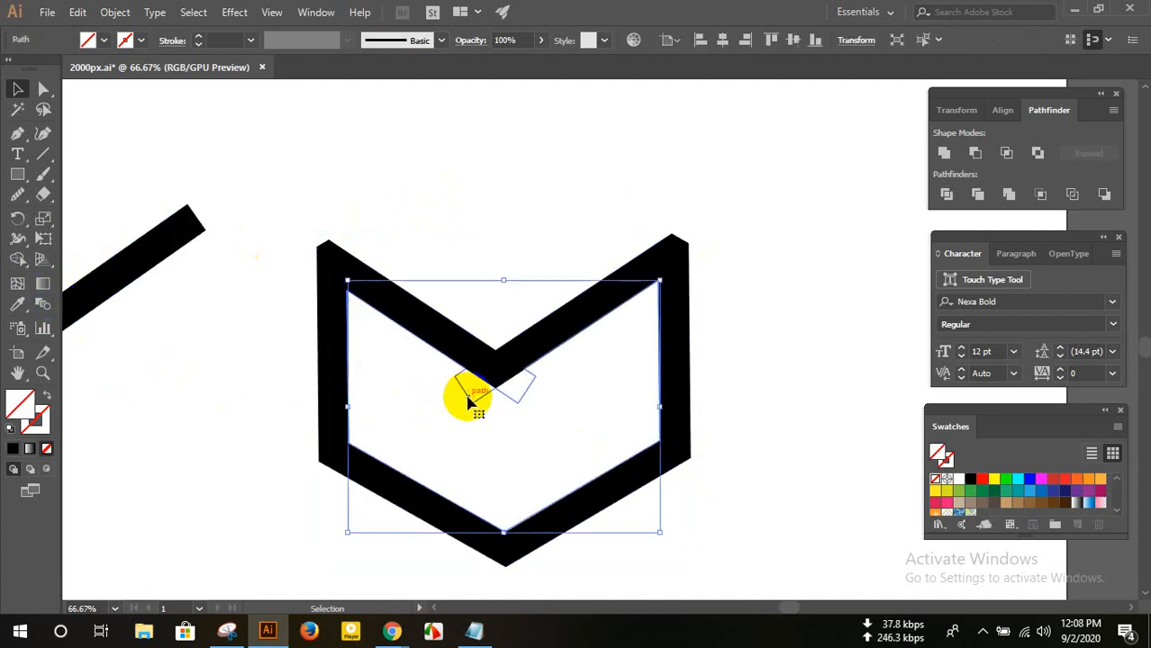
pyautogui.click(469, 398)
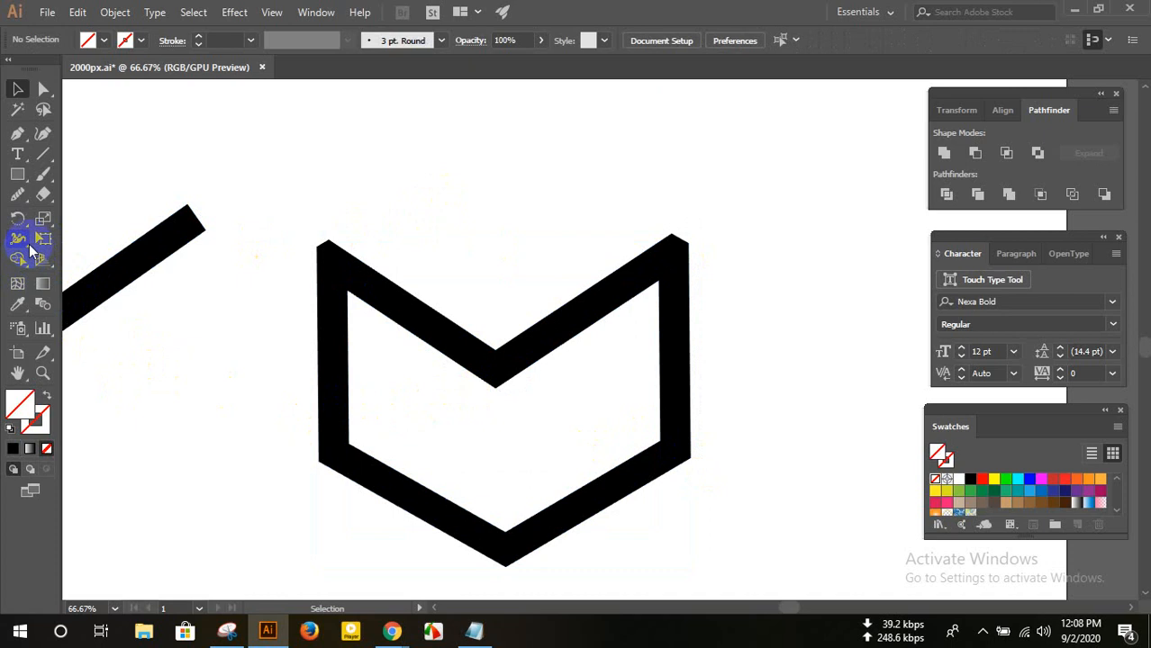
# - Merge the right diagonal arm with the centre junction and the upper-right corner piece using Shape Builder
pyautogui.moveTo(309, 203); pyautogui.dragTo(743, 540)
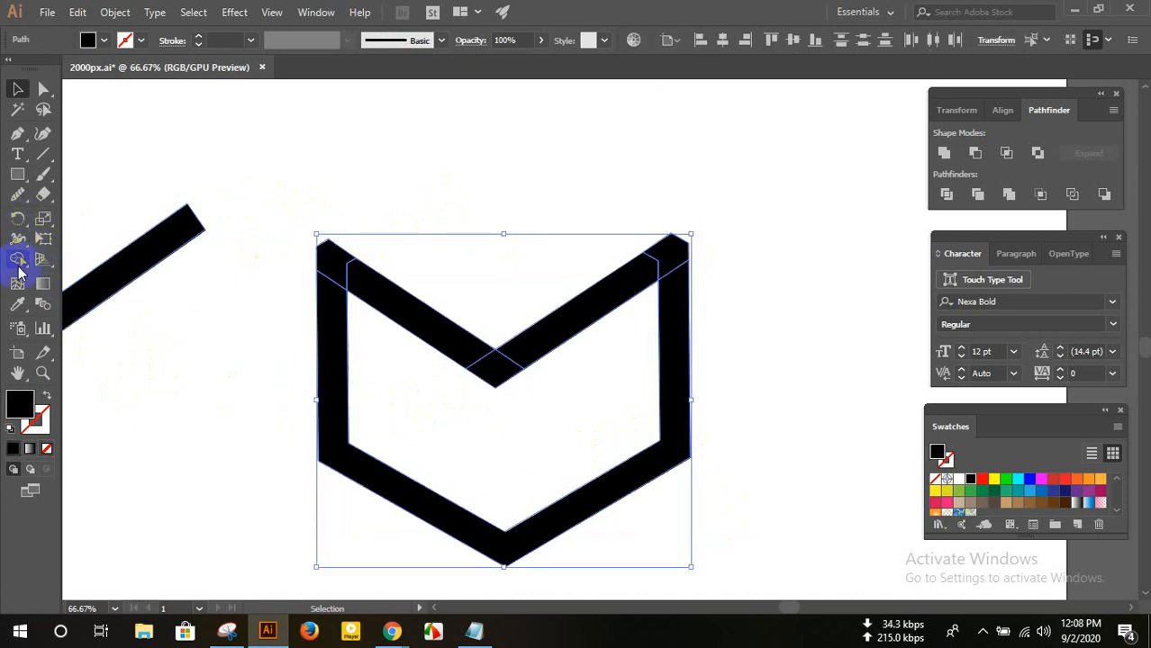
pyautogui.click(20, 270)
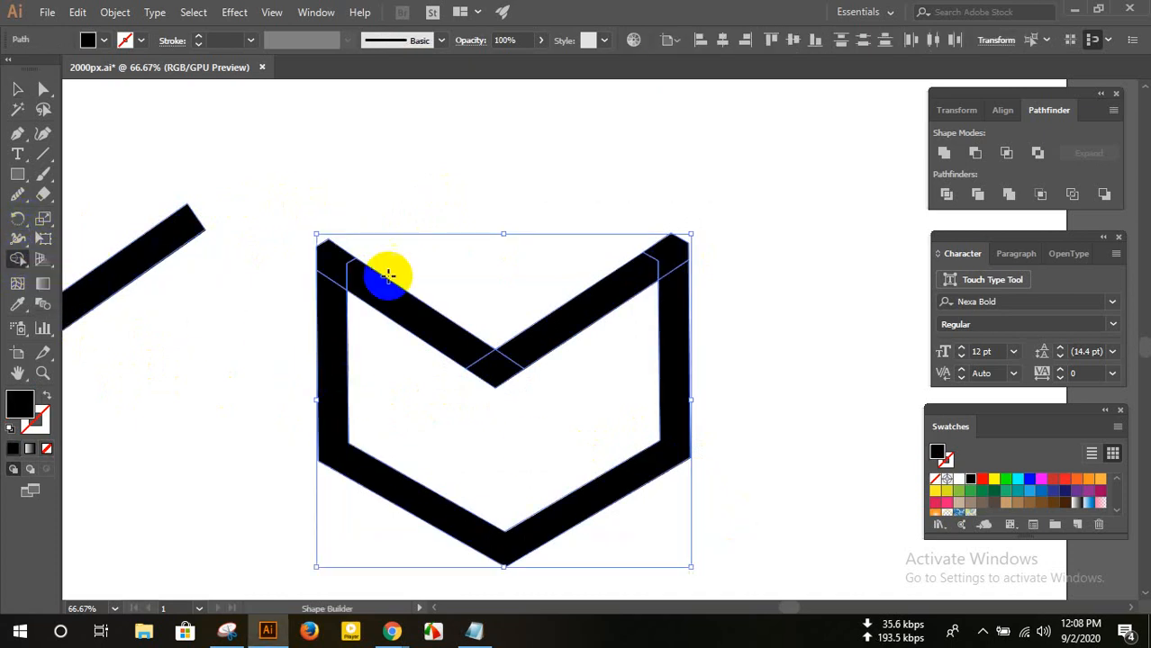
pyautogui.moveTo(385, 274)
pyautogui.mouseDown()
pyautogui.moveTo(644, 262)
pyautogui.moveTo(500, 365)
pyautogui.mouseUp()
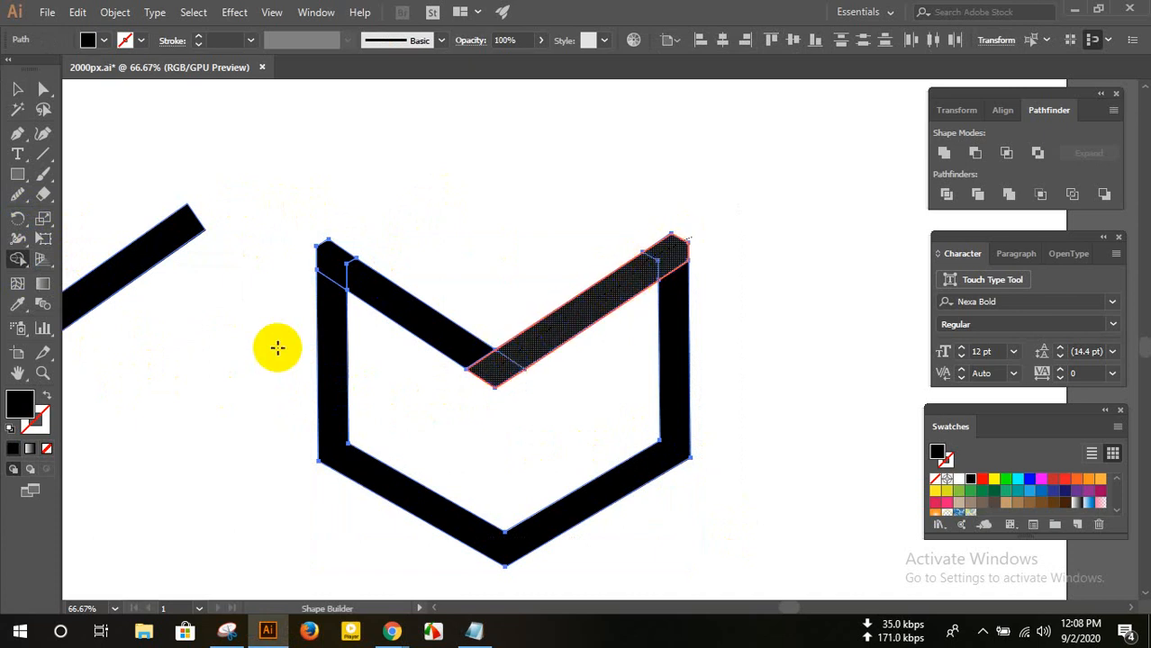
pyautogui.click(19, 89)
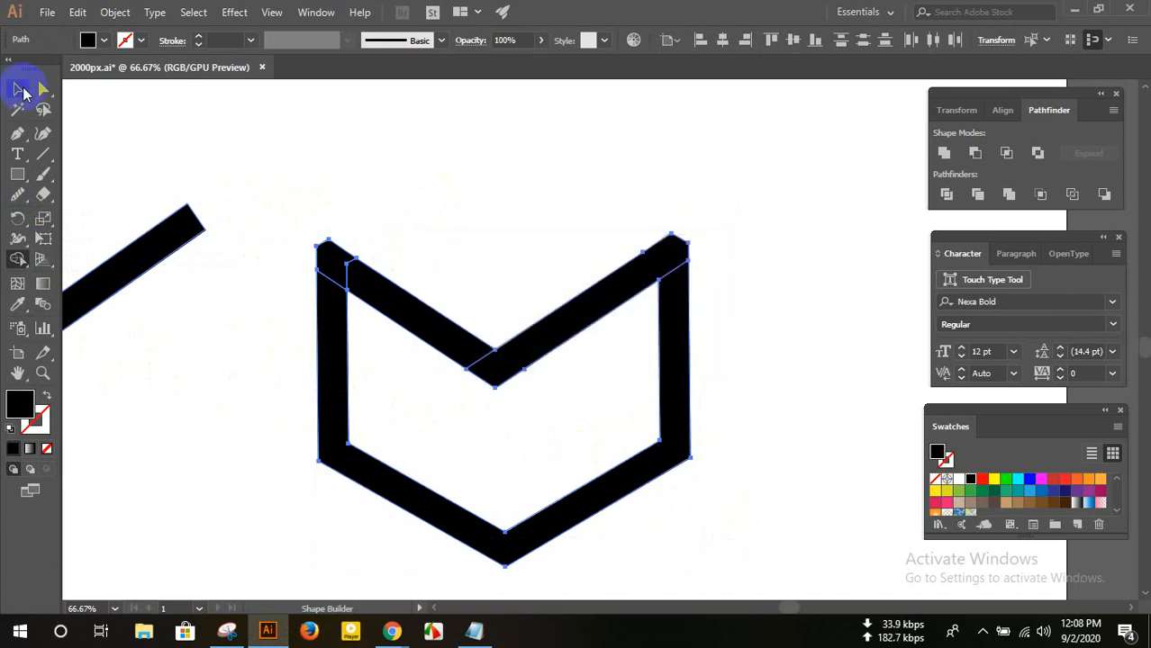
pyautogui.click(591, 171)
# - Duplicate the merged right arm straight down to form a parallel bar across the right half of the book outline
pyautogui.click(573, 320)
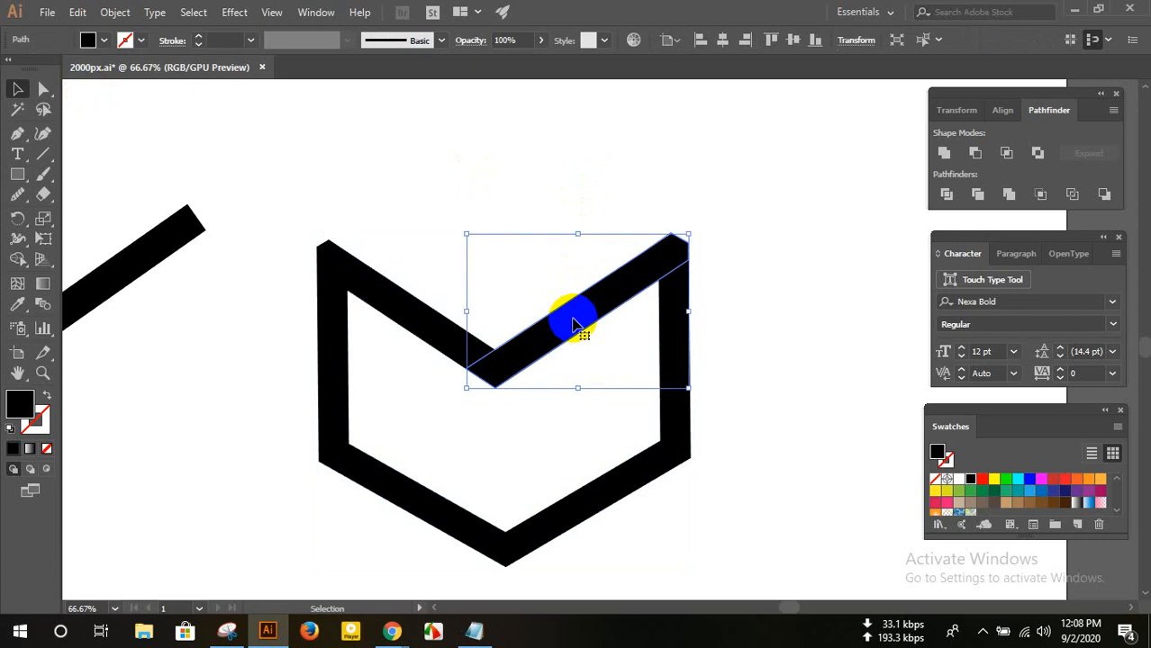
pyautogui.press('a')
pyautogui.press('v')
pyautogui.hotkey('shift', 'Down')
pyautogui.hotkey('shift', 'Down')
pyautogui.hotkey('shift', 'Down')
pyautogui.hotkey('shift', 'Down')
pyautogui.hotkey('shift', 'Down')
pyautogui.hotkey('shift', 'Down')
pyautogui.hotkey('shift', 'Down')
pyautogui.hotkey('shift', 'Down')
pyautogui.hotkey('shift', 'Down')
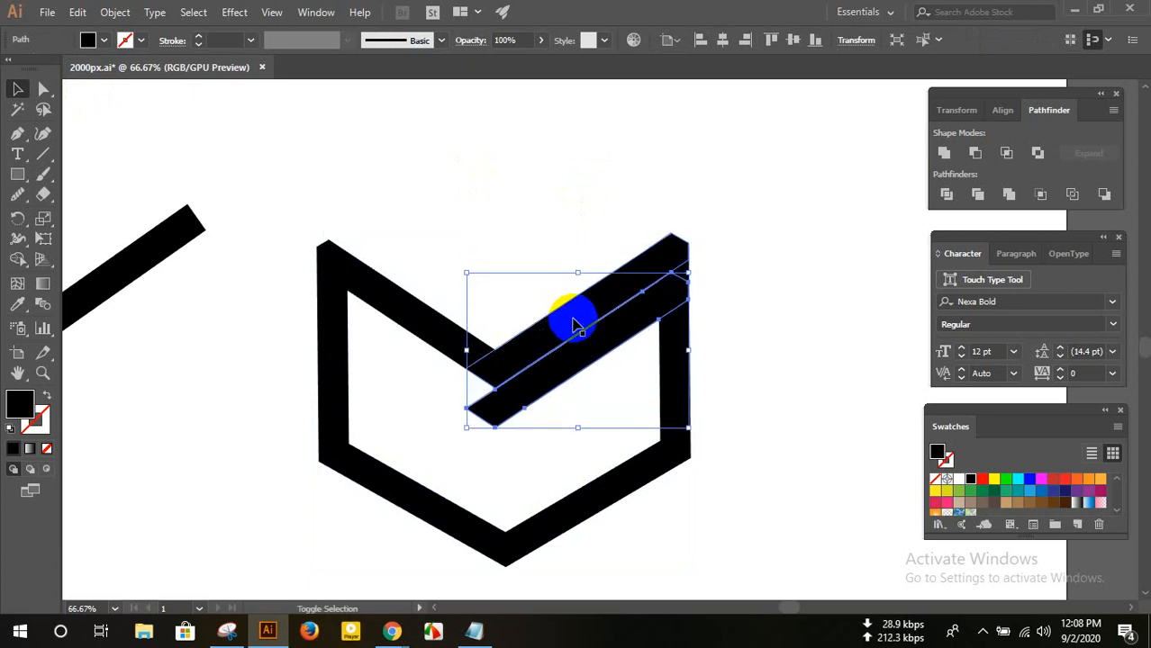
pyautogui.hotkey('shift', 'Down')
pyautogui.hotkey('shift', 'Down')
pyautogui.hotkey('shift', 'Down')
pyautogui.hotkey('shift', 'Down')
pyautogui.hotkey('shift', 'Down')
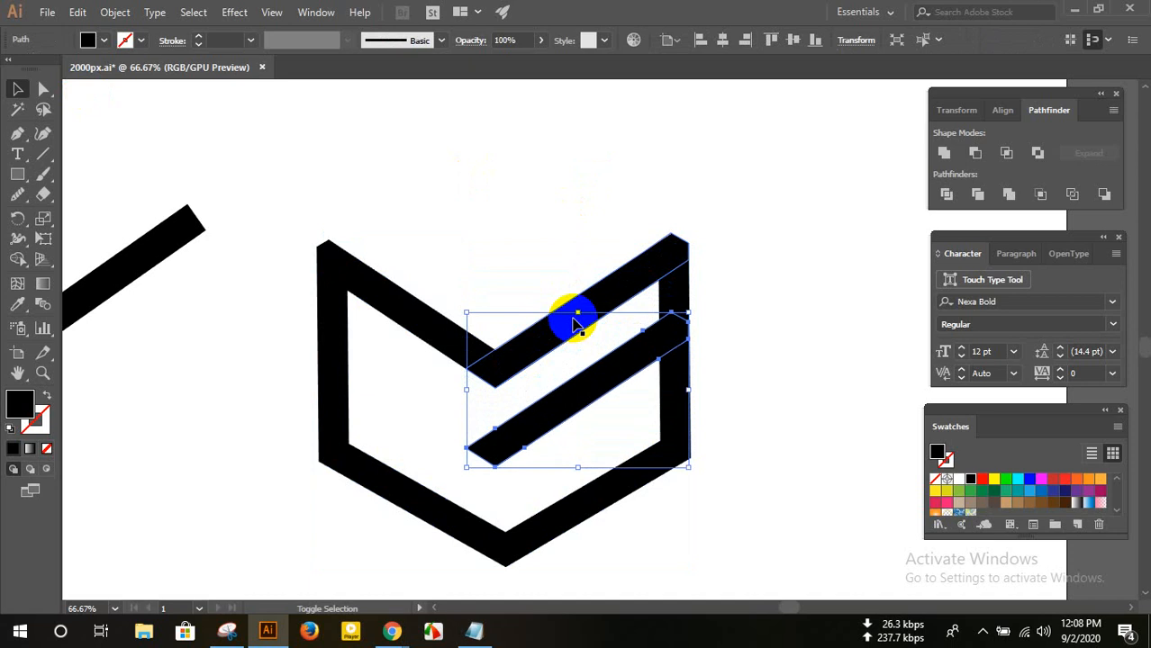
pyautogui.hotkey('shift', 'Down')
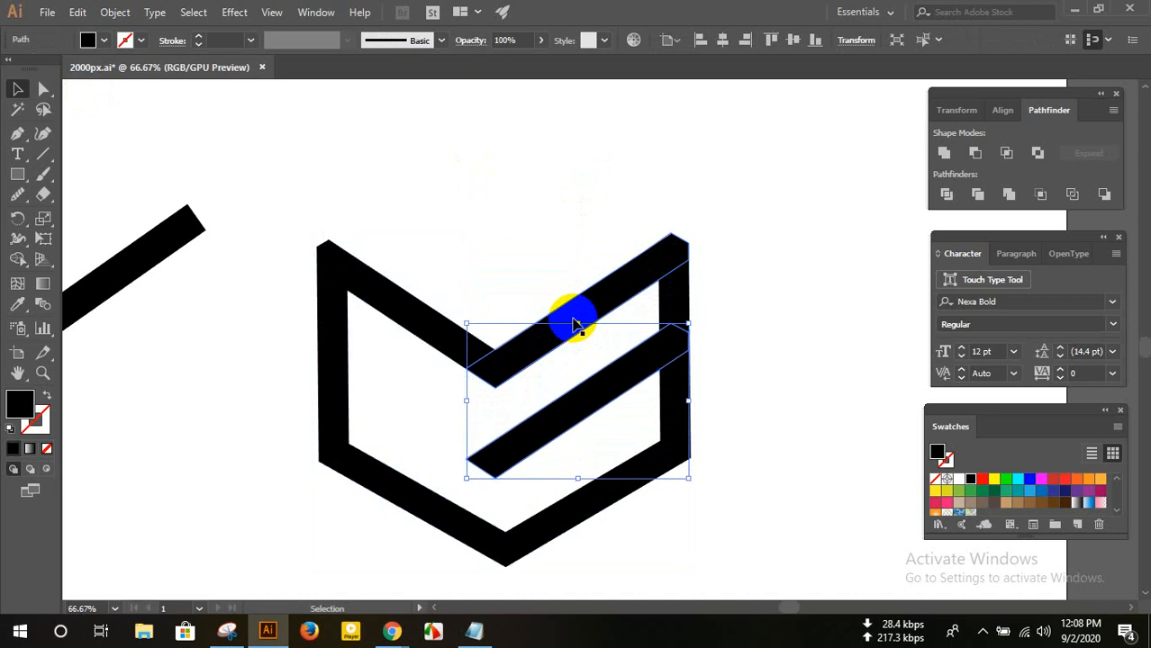
pyautogui.click(459, 229)
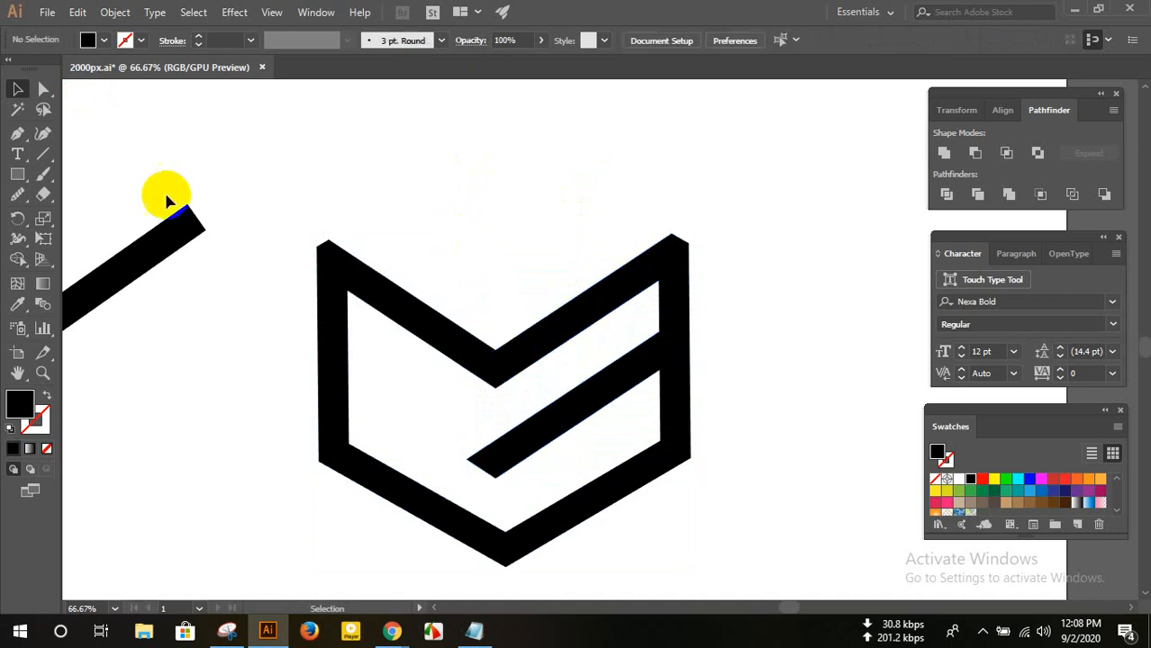
# - Draw a short slanted cutting line across the middle of the lower diagonal bar with the Line Segment tool
pyautogui.click(44, 154)
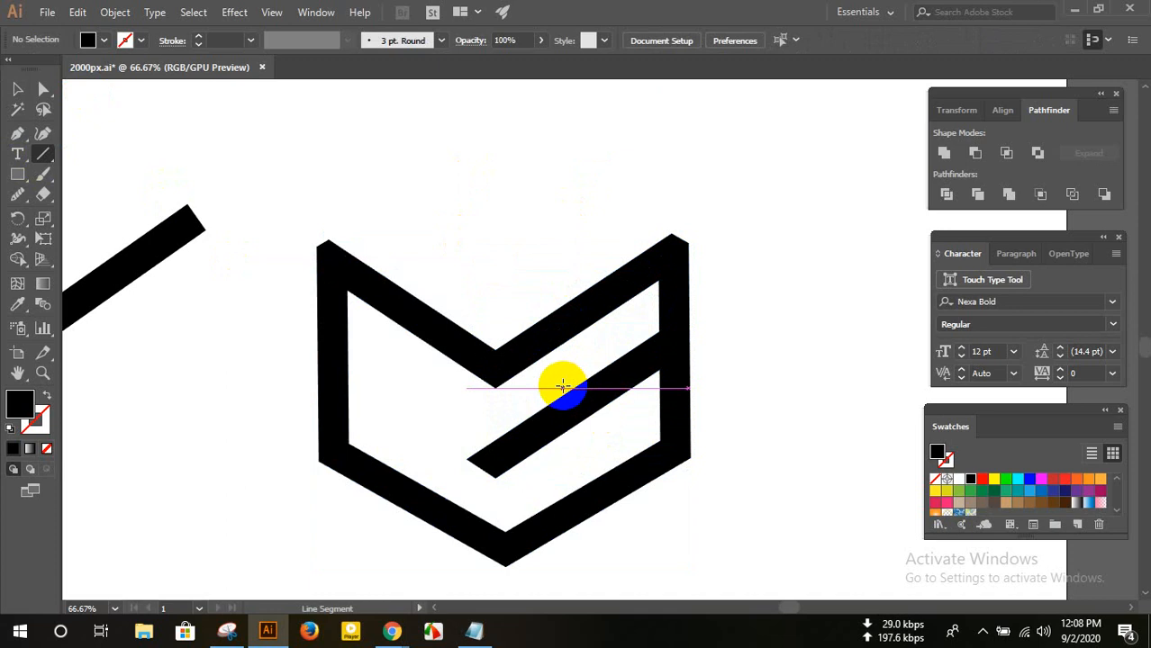
pyautogui.scroll(-2, 562, 386)
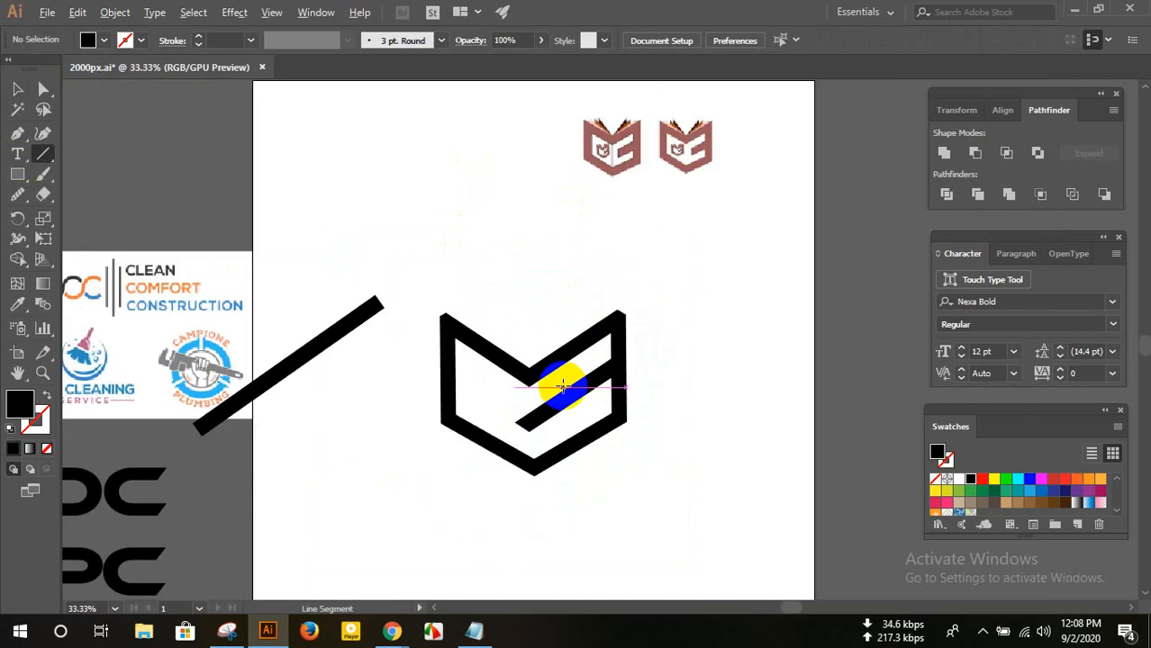
pyautogui.scroll(3, 562, 387)
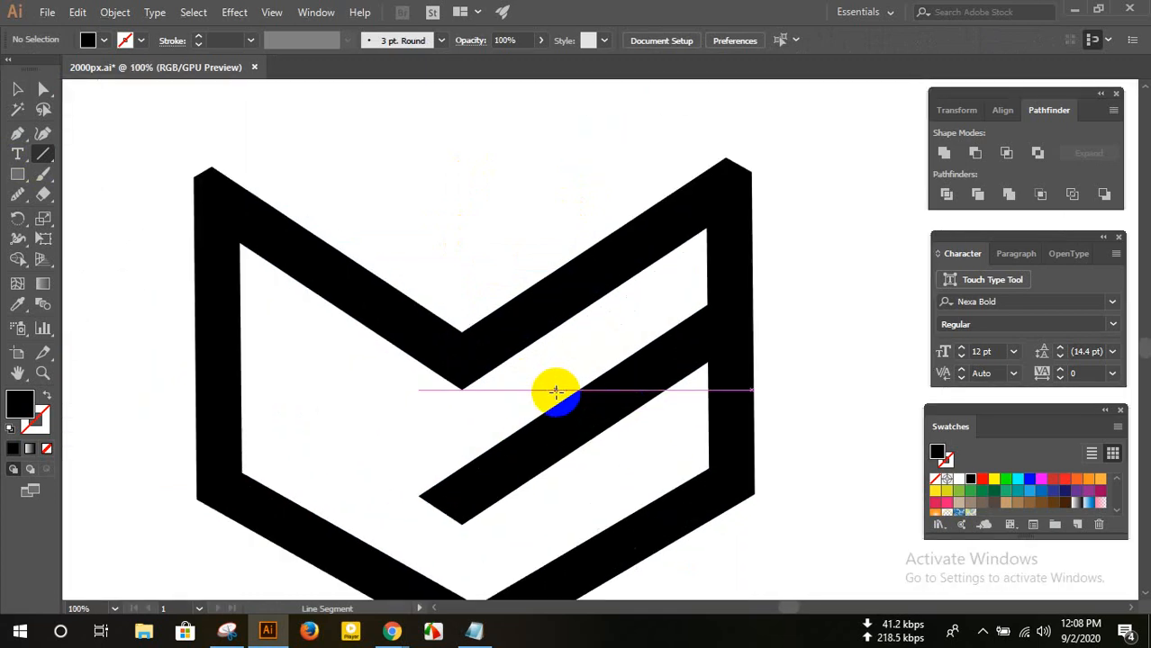
pyautogui.moveTo(555, 390); pyautogui.dragTo(596, 477)
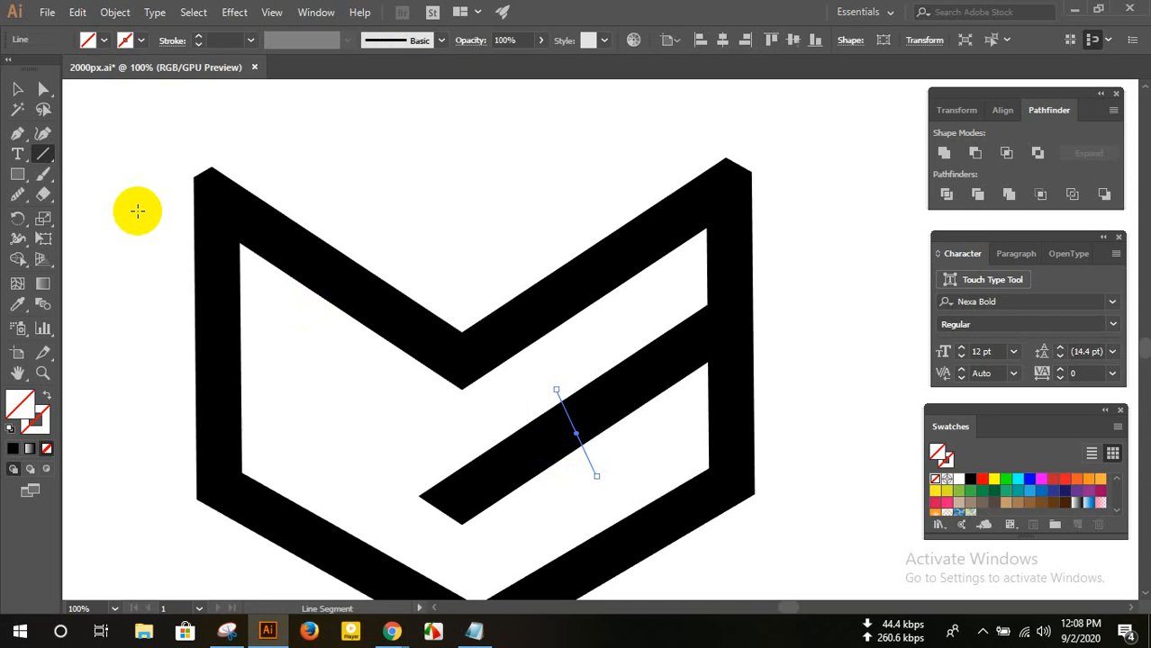
# - Divide the lower diagonal bar along the cutting line, ungroup it and delete its left piece
pyautogui.click(15, 89)
pyautogui.click(536, 401)
pyautogui.moveTo(536, 405); pyautogui.dragTo(619, 465)
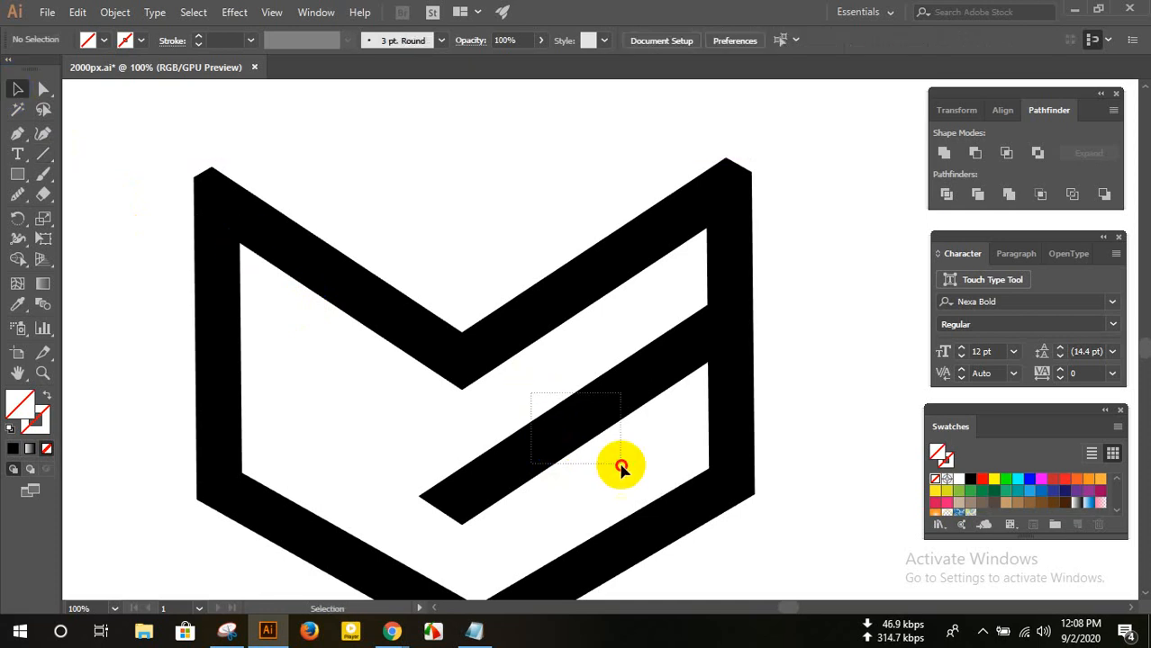
pyautogui.click(945, 194)
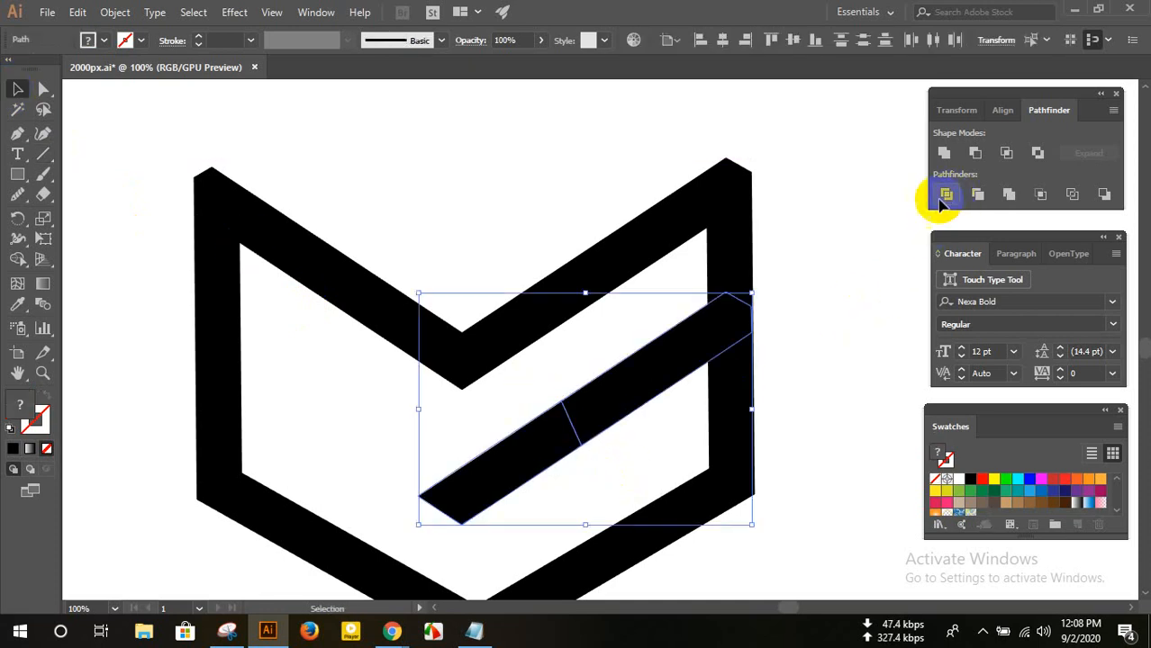
pyautogui.rightClick(627, 385)
pyautogui.click(662, 255)
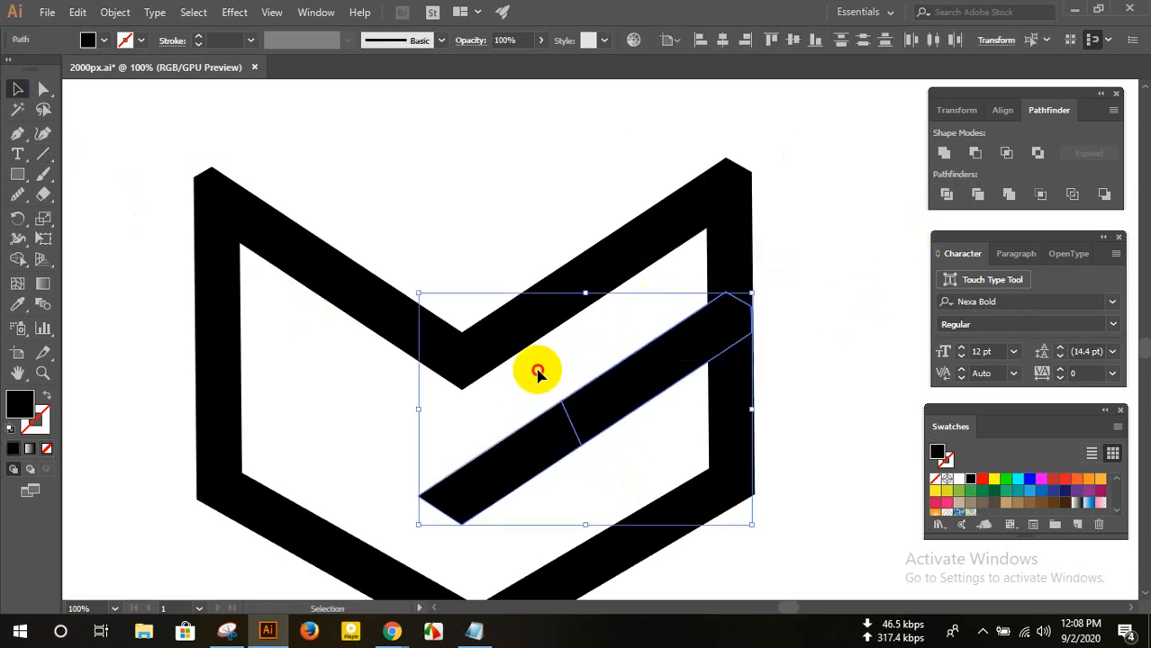
pyautogui.click(532, 468)
pyautogui.press('Delete')
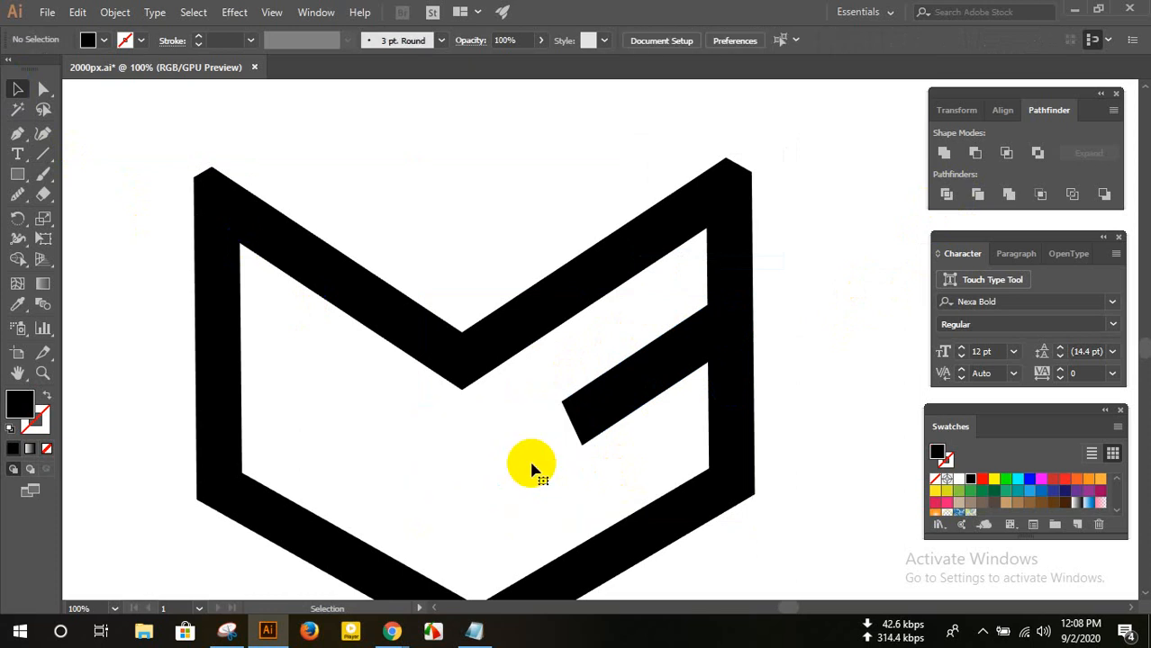
# - Nudge the shortened bar slightly down along the outline's right side, widening the gap below the upper arm
pyautogui.scroll(-1, 528, 454)
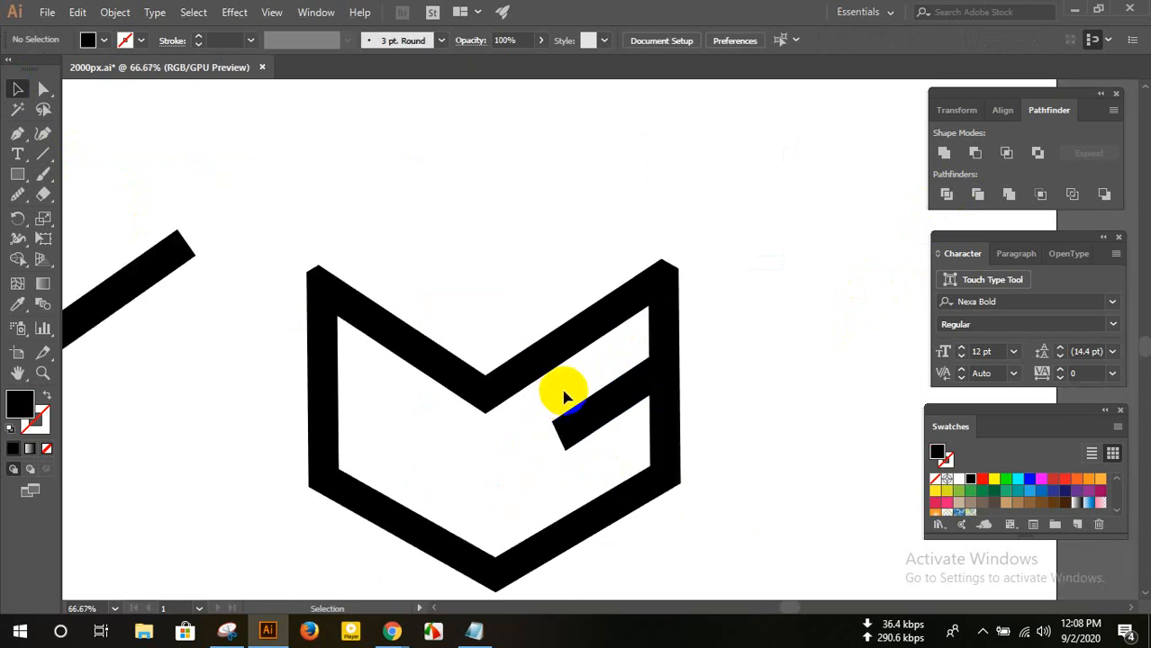
pyautogui.click(595, 416)
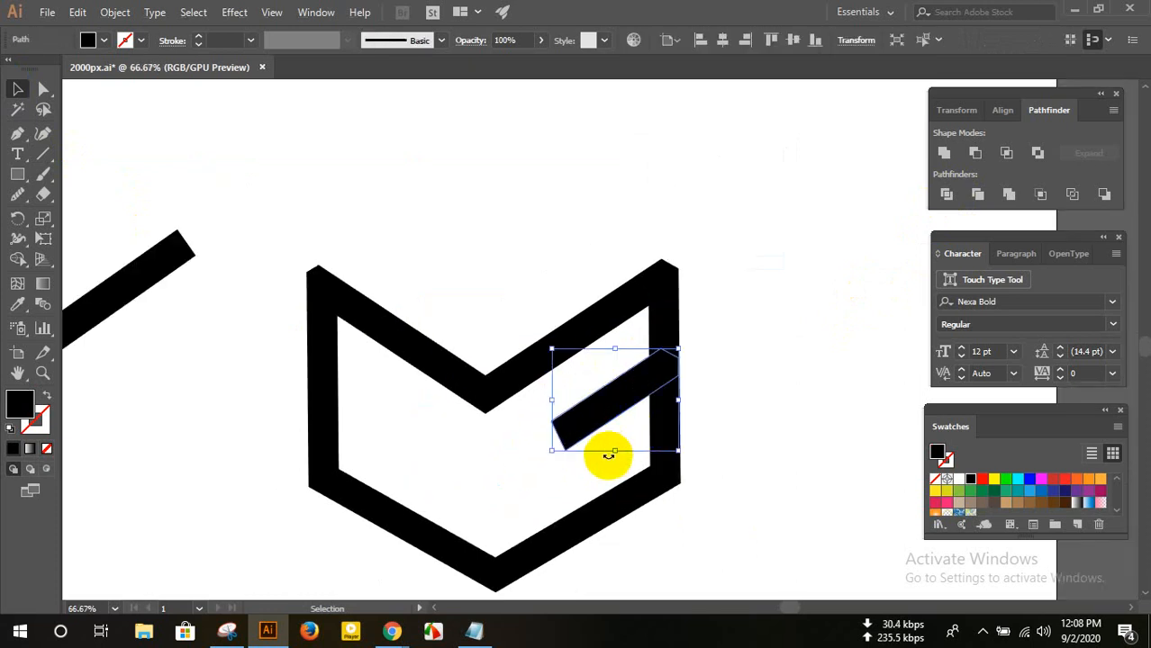
pyautogui.press('Down')
pyautogui.press('Down')
pyautogui.press('Down')
pyautogui.press('Down')
pyautogui.press('Down')
pyautogui.press('Down')
pyautogui.press('Down')
pyautogui.press('Down')
pyautogui.press('Down')
pyautogui.press('Down')
pyautogui.press('Down')
pyautogui.press('Down')
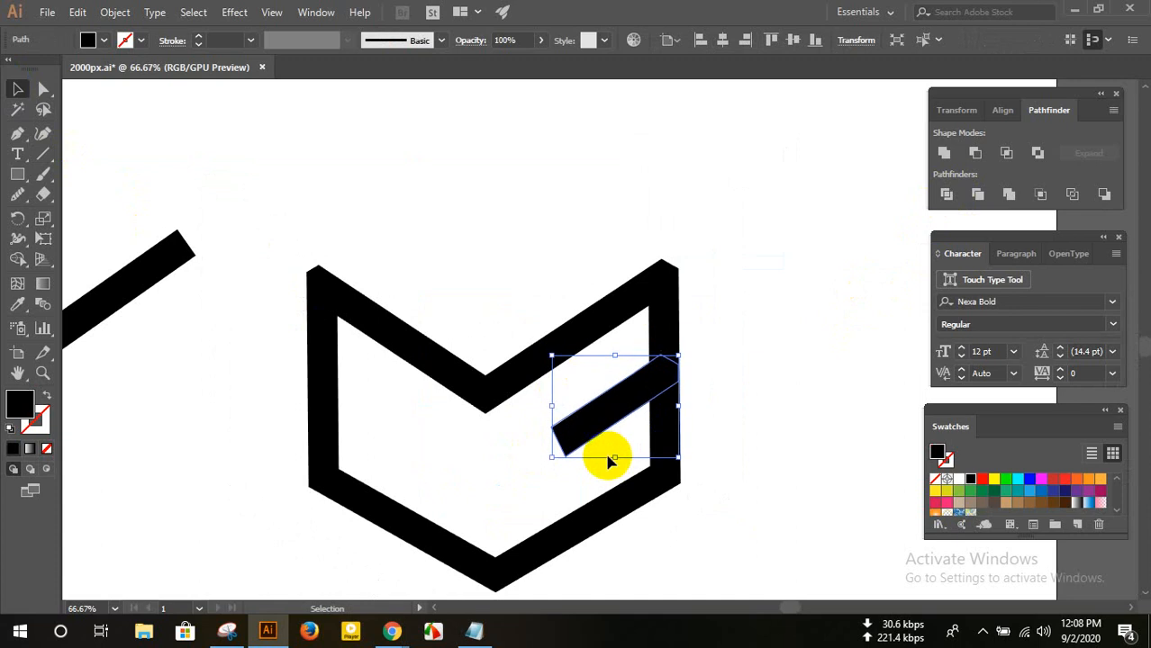
pyautogui.press('Down')
pyautogui.press('Down')
pyautogui.press('Down')
pyautogui.press('Down')
pyautogui.press('Down')
pyautogui.press('Down')
pyautogui.press('Down')
pyautogui.press('Down')
pyautogui.press('Down')
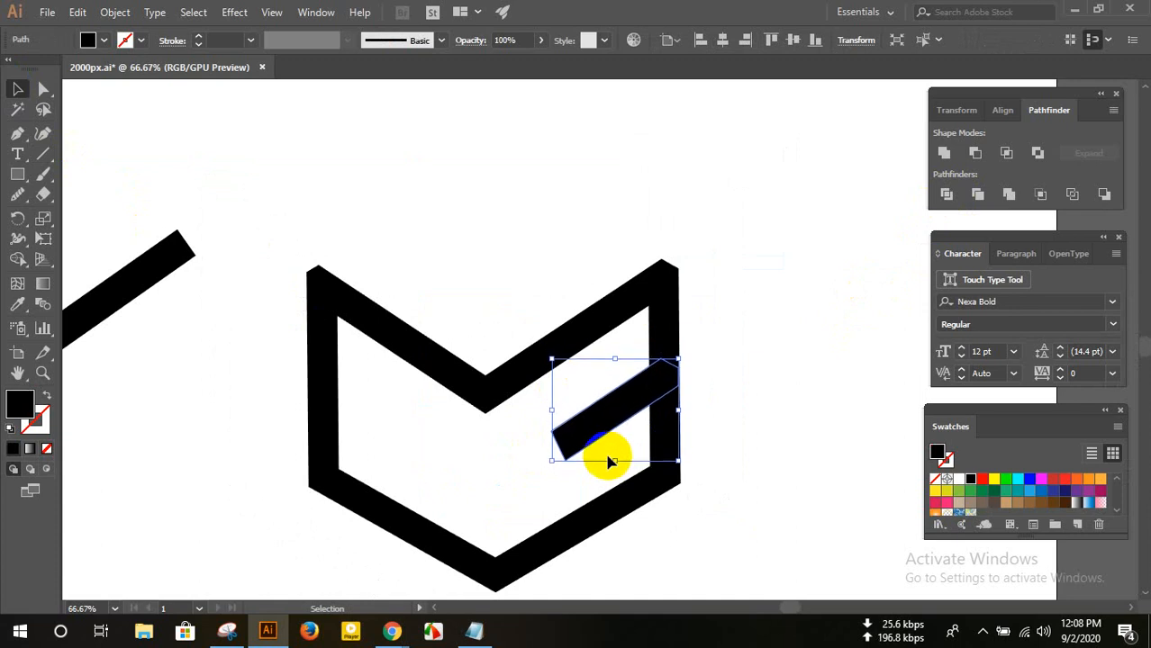
pyautogui.click(493, 263)
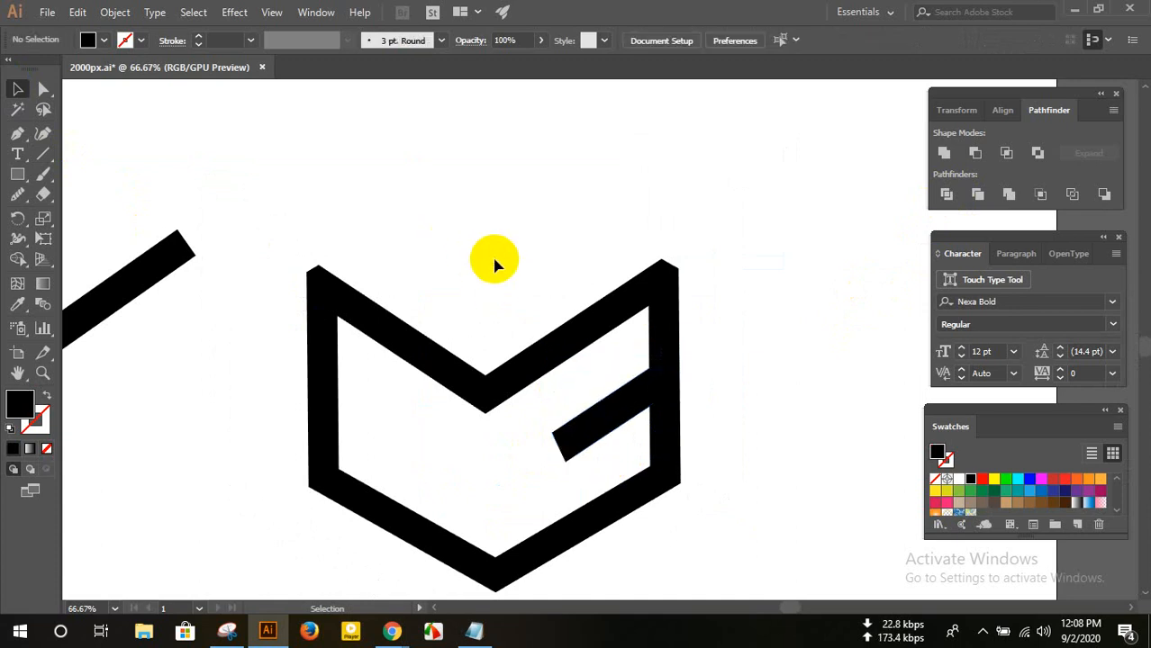
# - Move the reference logo image down to the right of the book outline, leaving clear space between them
pyautogui.scroll(-3, 495, 261)
pyautogui.moveTo(565, 125); pyautogui.dragTo(655, 312)
pyautogui.scroll(3, 655, 312)
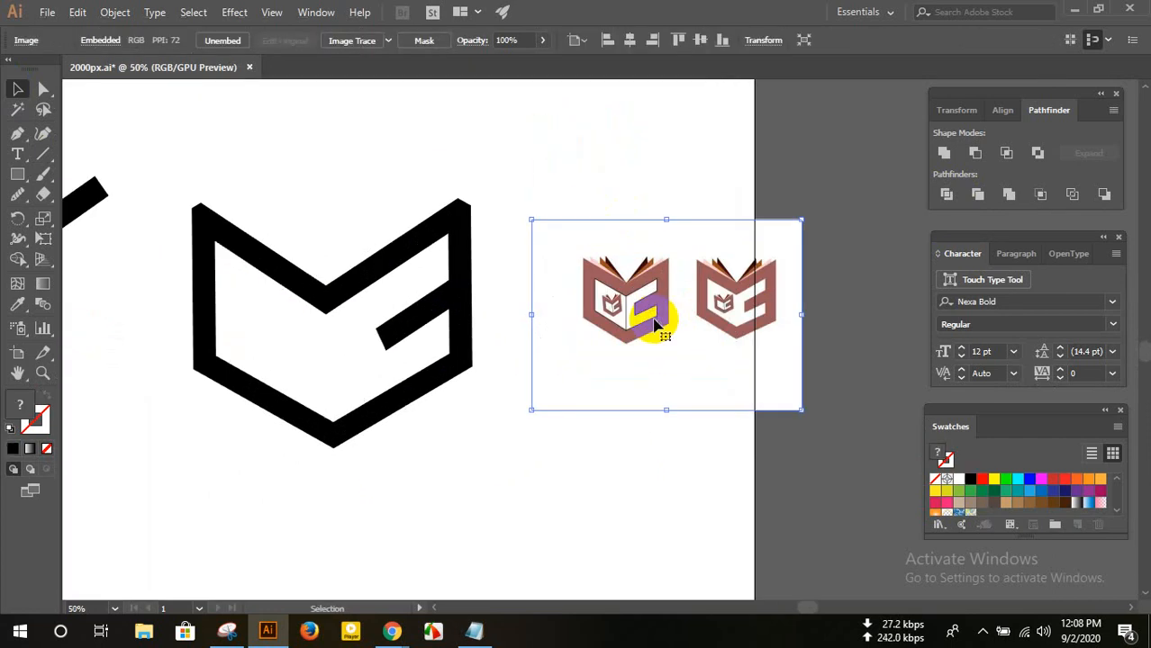
pyautogui.scroll(1, 605, 298)
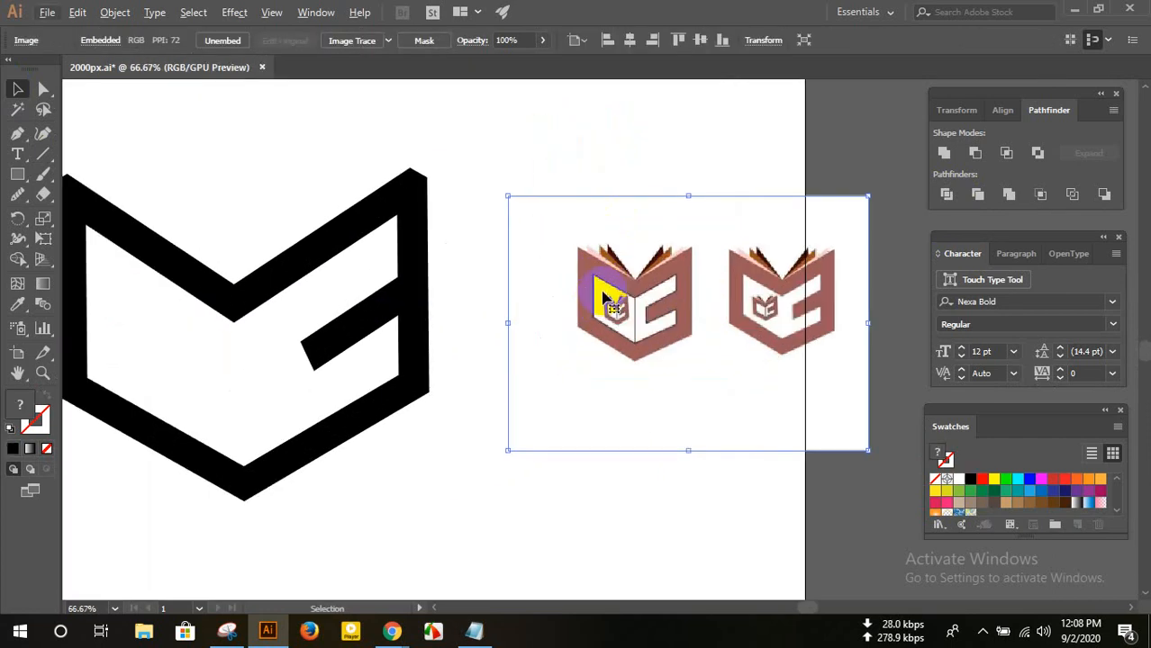
pyautogui.click(433, 609)
pyautogui.click(433, 609)
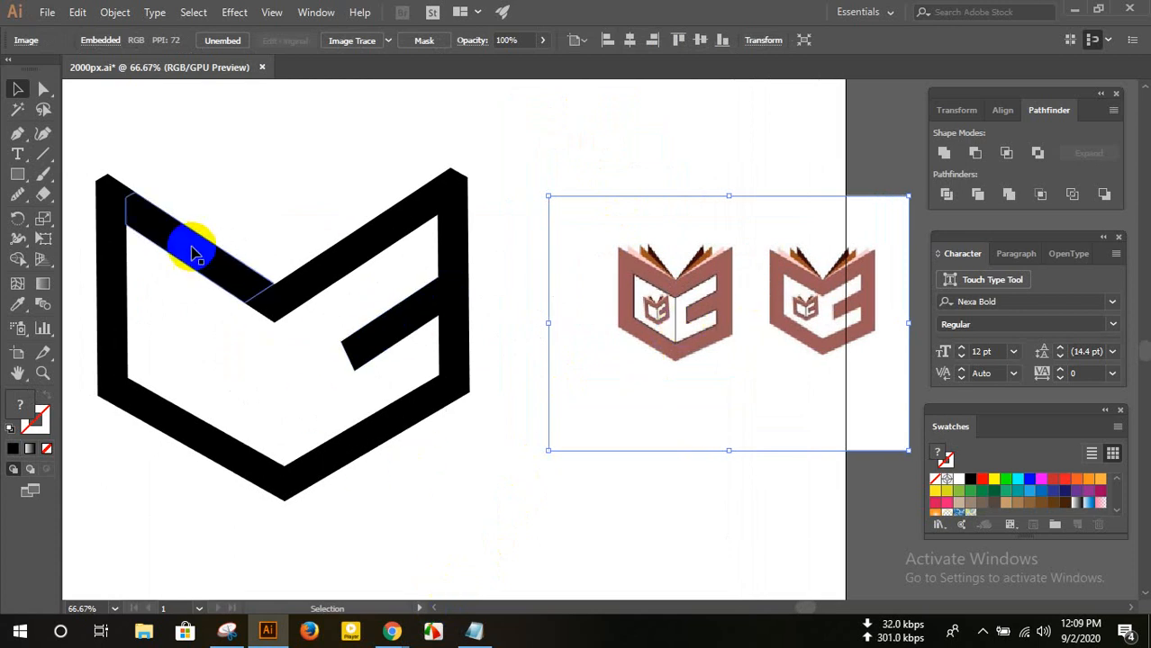
pyautogui.scroll(-1, 298, 240)
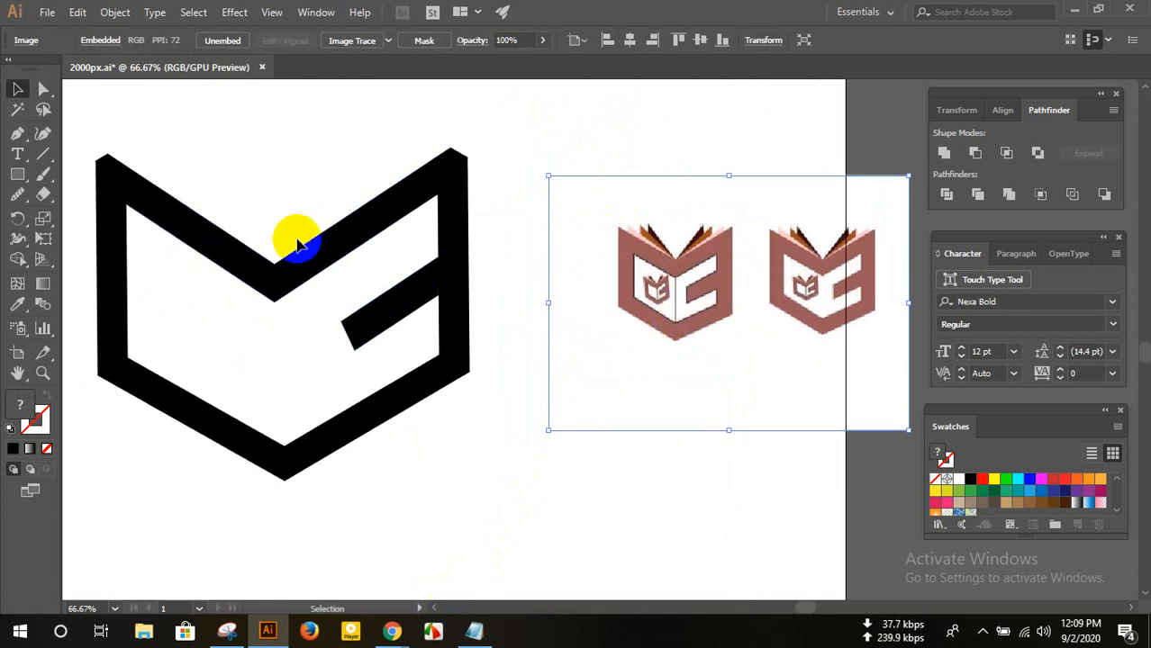
pyautogui.moveTo(585, 288); pyautogui.dragTo(699, 298)
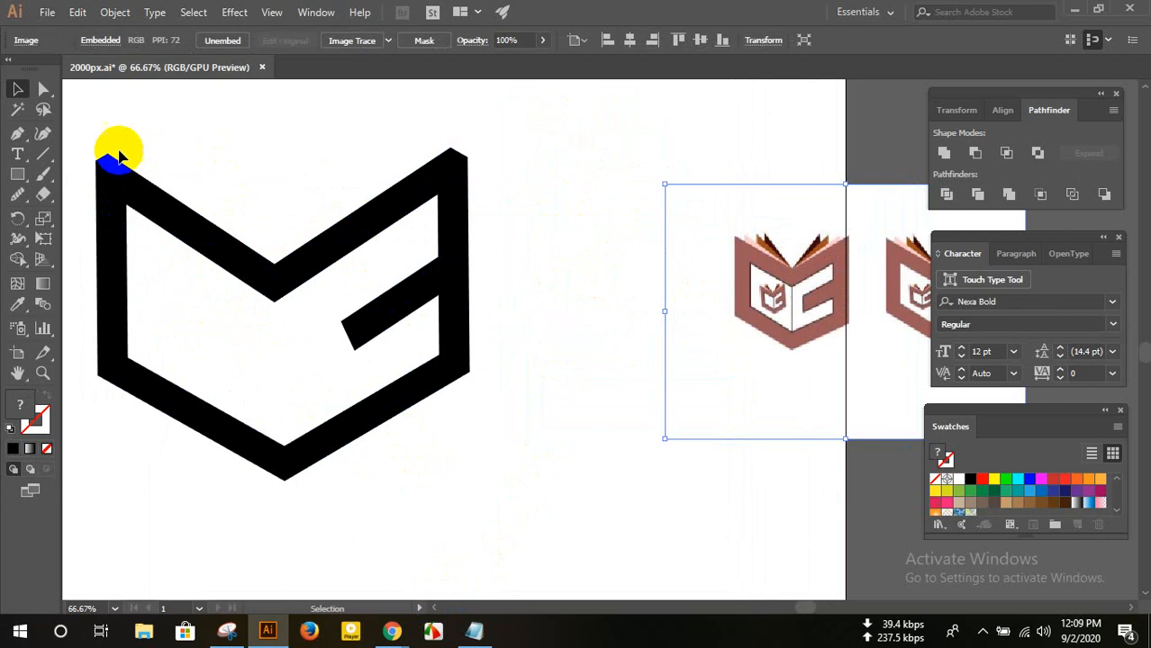
# - Group all the pieces of the black book outline and center the group vertically on the artboard
pyautogui.moveTo(119, 158); pyautogui.dragTo(518, 496)
pyautogui.rightClick(355, 247)
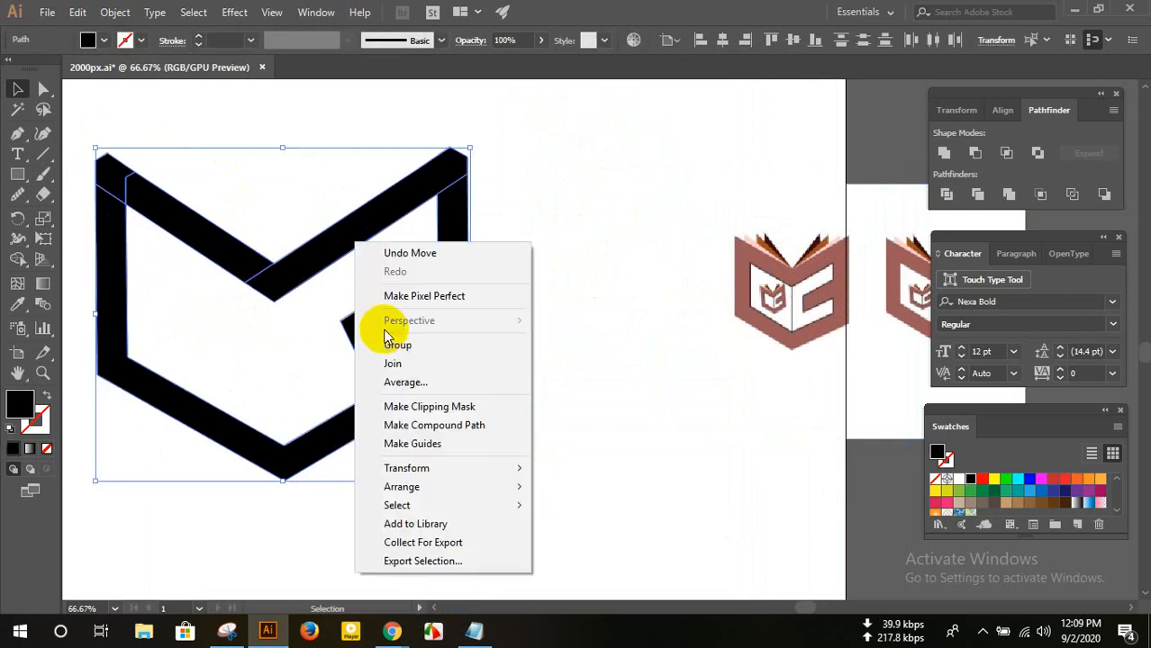
pyautogui.click(389, 344)
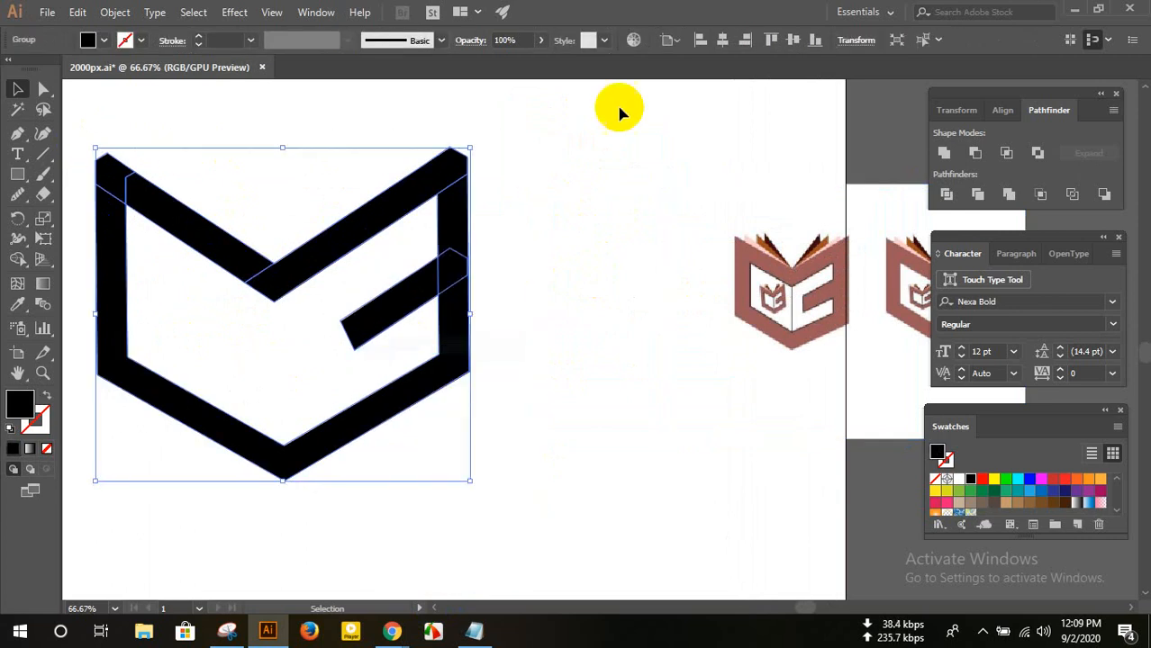
pyautogui.click(770, 39)
pyautogui.click(431, 226)
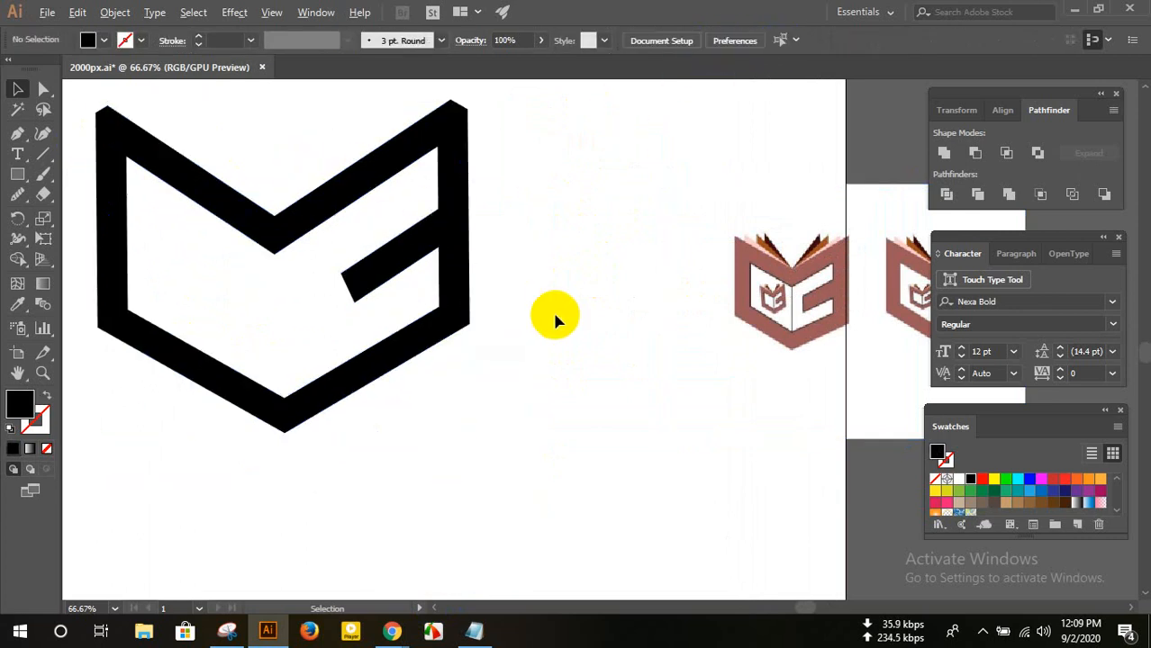
# - Place an upright copy of the spare diagonal bar over the outline, centered horizontally and vertically on the artboard
pyautogui.scroll(-1, 555, 320)
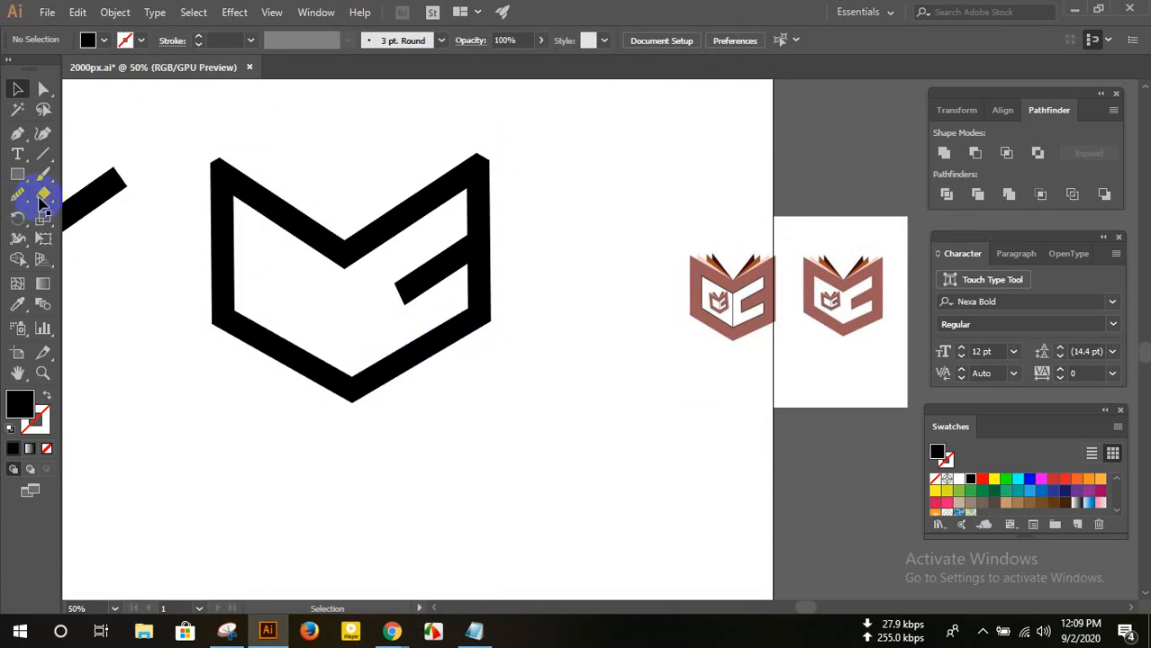
pyautogui.click(106, 205)
pyautogui.moveTo(107, 205)
pyautogui.mouseDown()
pyautogui.moveTo(454, 471)
pyautogui.moveTo(482, 459)
pyautogui.moveTo(374, 329)
pyautogui.moveTo(356, 328)
pyautogui.mouseUp()
pyautogui.click(722, 40)
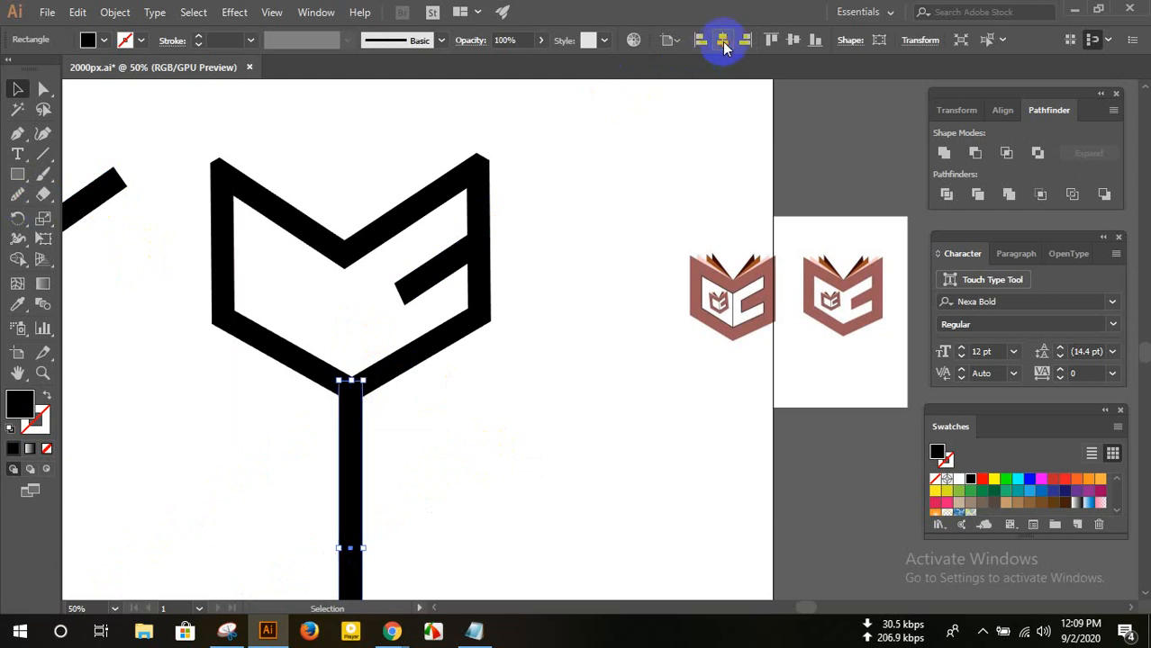
pyautogui.click(784, 39)
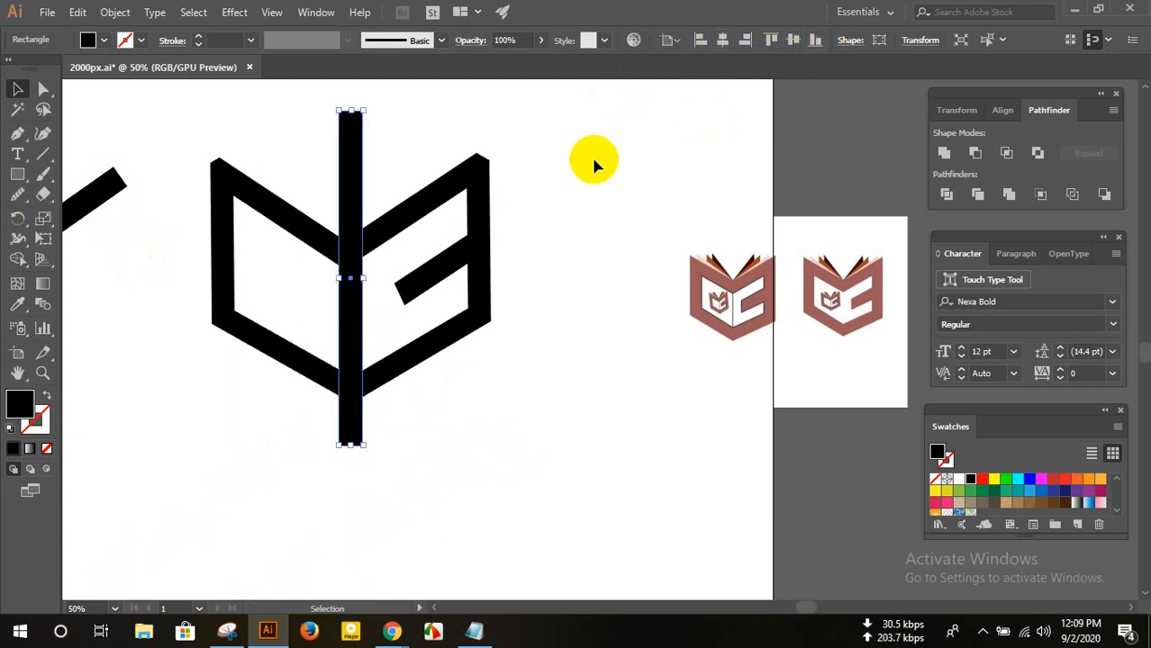
# - Remove the upright bar and its overlaps with the outline using the Shape Builder tool, splitting the outline into two halves
pyautogui.click(403, 152)
pyautogui.moveTo(320, 171); pyautogui.dragTo(406, 383)
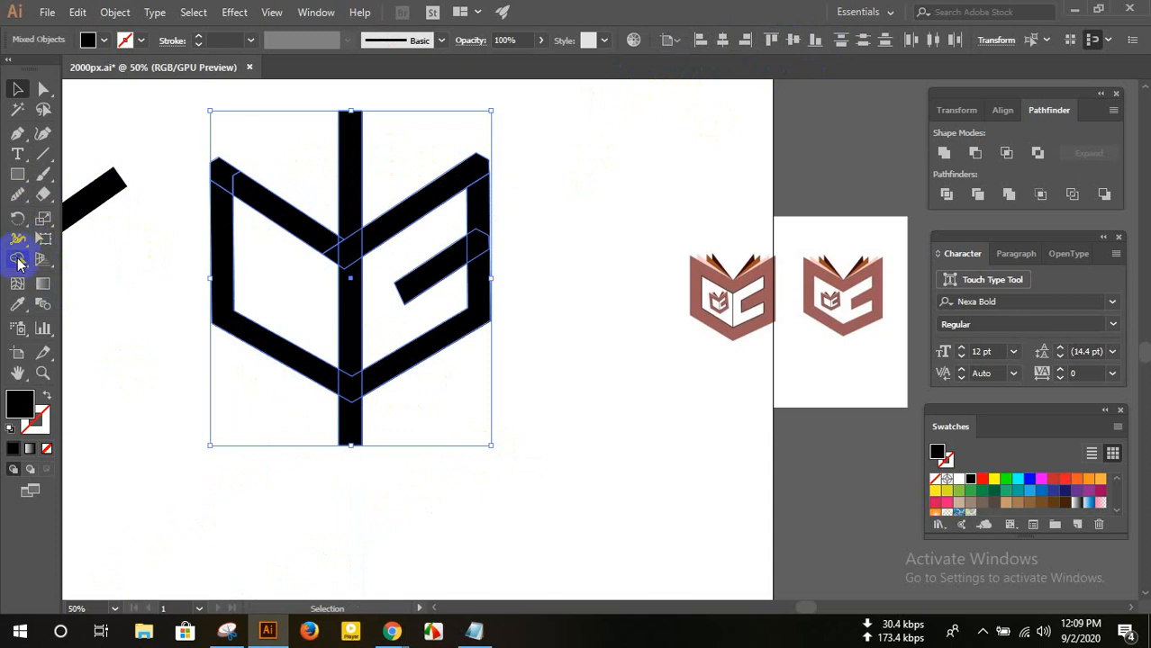
pyautogui.moveTo(18, 258); pyautogui.dragTo(91, 261)
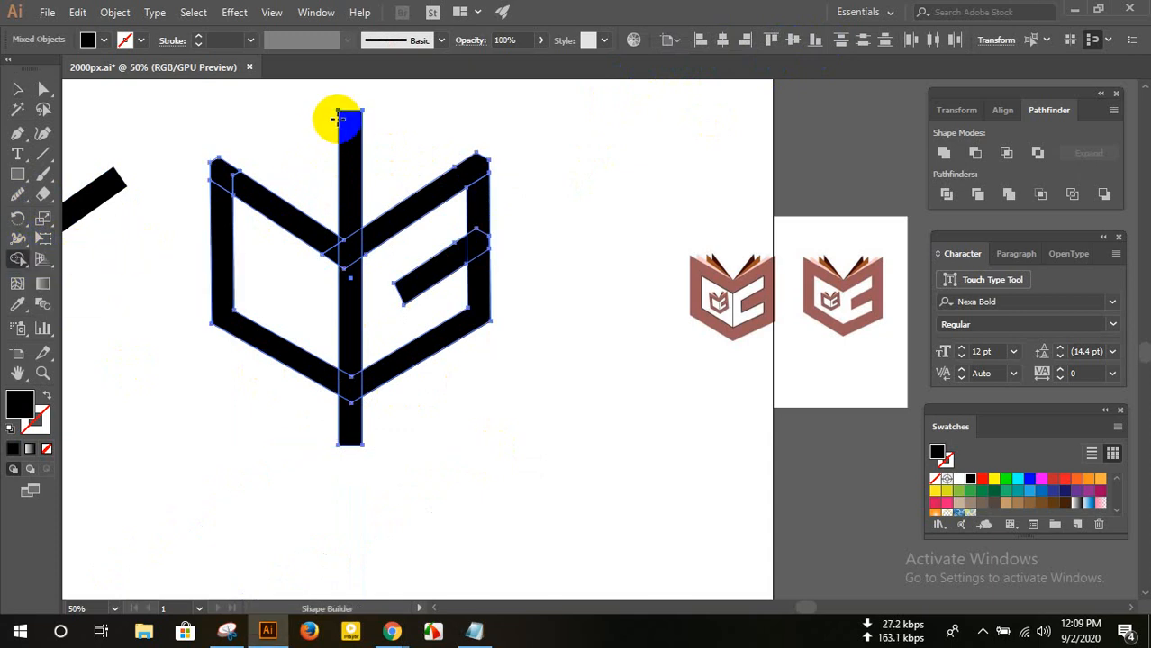
pyautogui.keyDown('alt'); pyautogui.click(349, 126); pyautogui.keyUp('alt')
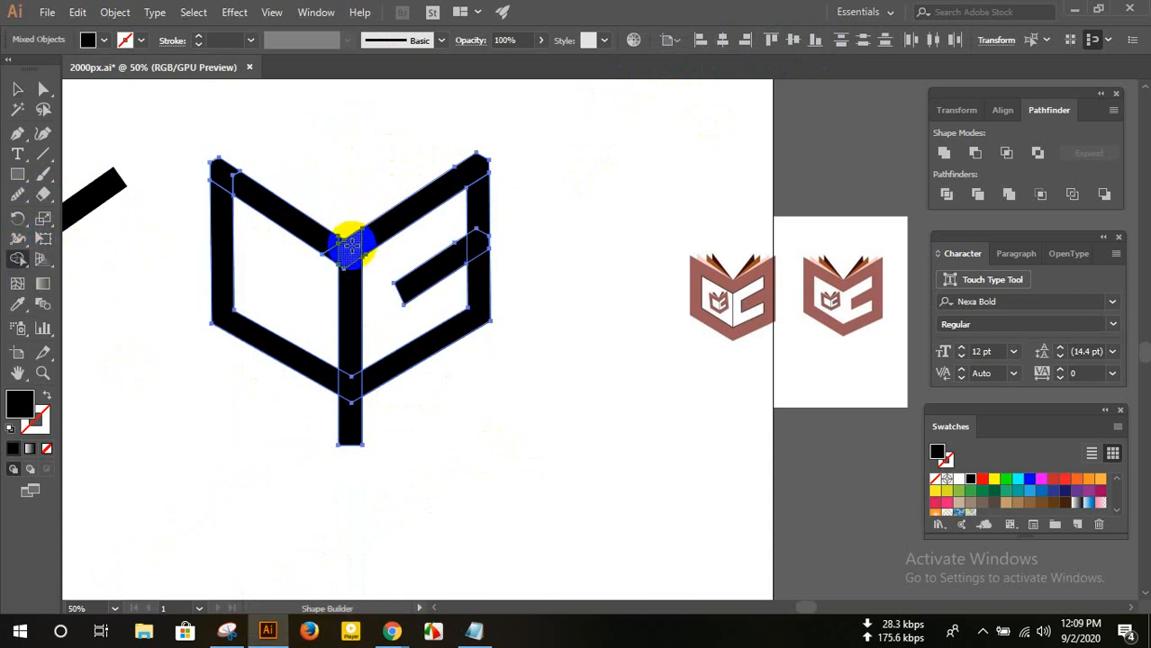
pyautogui.keyDown('alt'); pyautogui.click(347, 266); pyautogui.keyUp('alt')
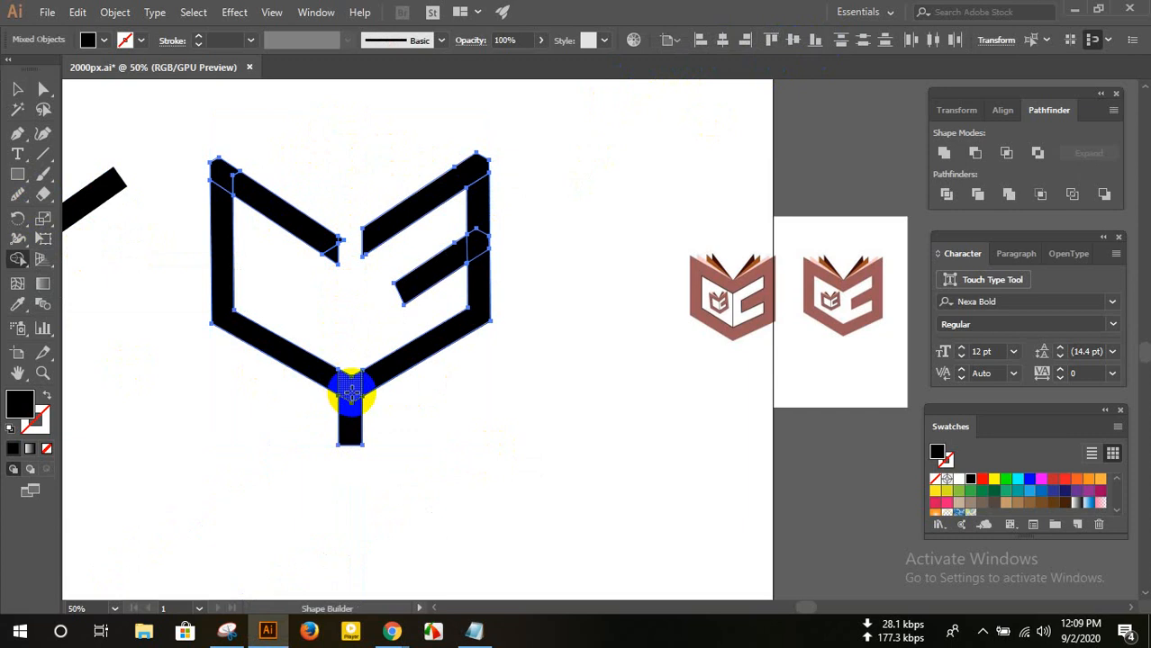
pyautogui.keyDown('alt'); pyautogui.click(348, 389); pyautogui.keyUp('alt')
pyautogui.keyDown('alt'); pyautogui.click(349, 417); pyautogui.keyUp('alt')
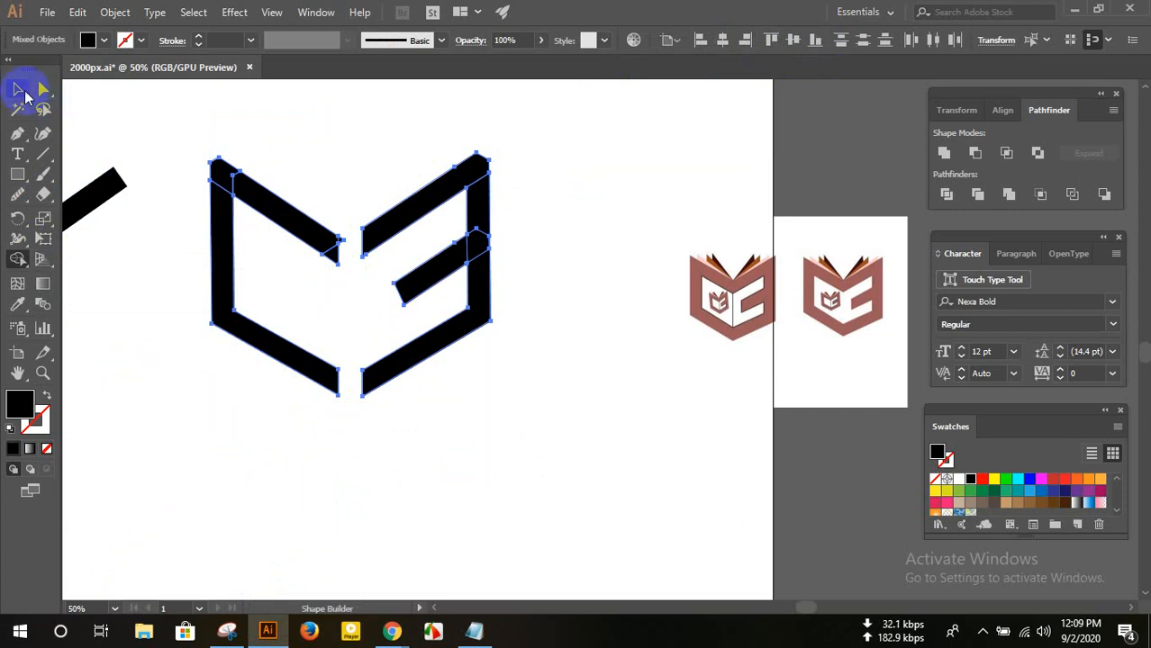
pyautogui.click(17, 88)
pyautogui.click(344, 117)
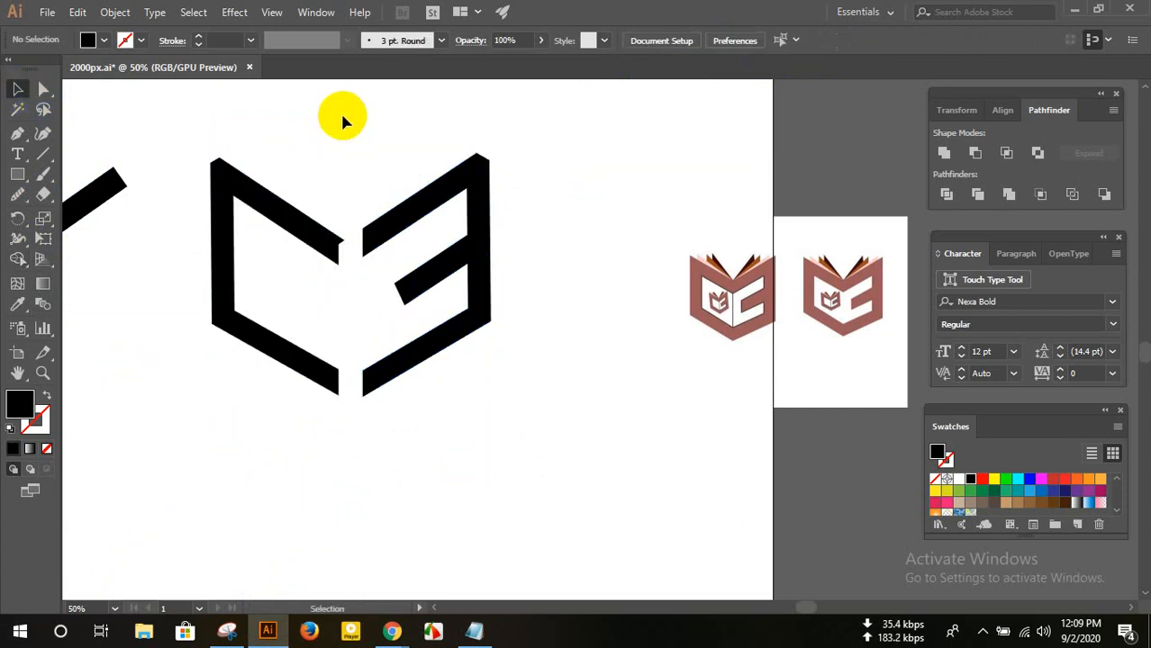
# - Trim the small pointed leftover off the inner end of the left half's upper arm with the Shape Builder tool
pyautogui.keyDown('alt'); pyautogui.scroll(3, 339, 209); pyautogui.keyUp('alt')
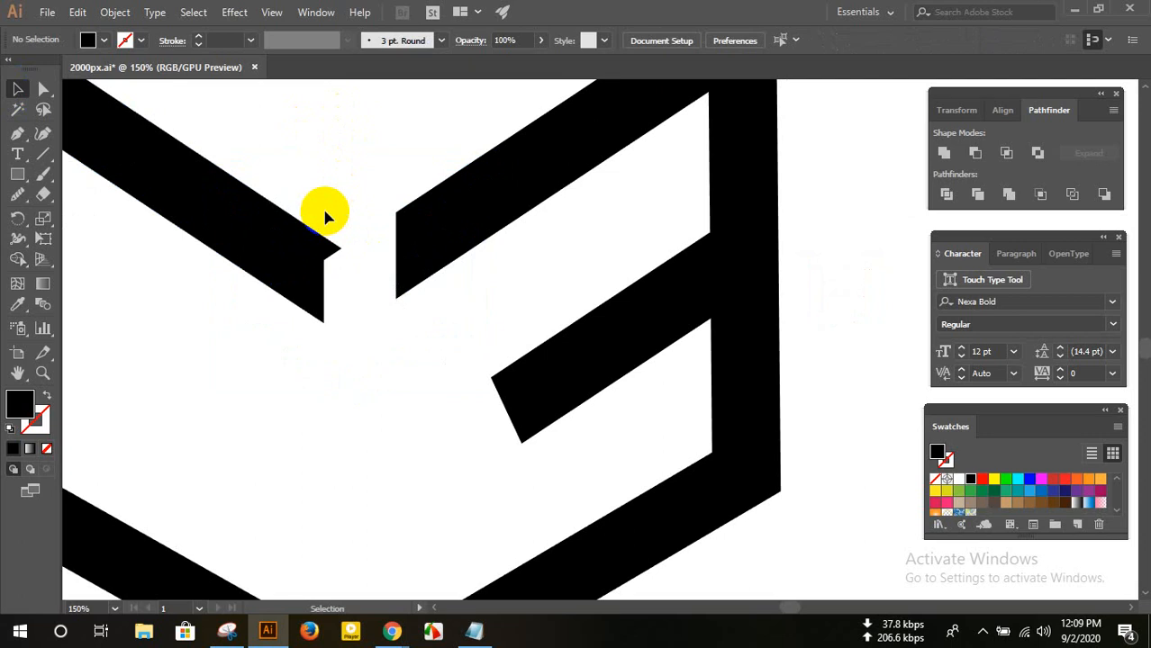
pyautogui.moveTo(304, 192); pyautogui.dragTo(411, 352)
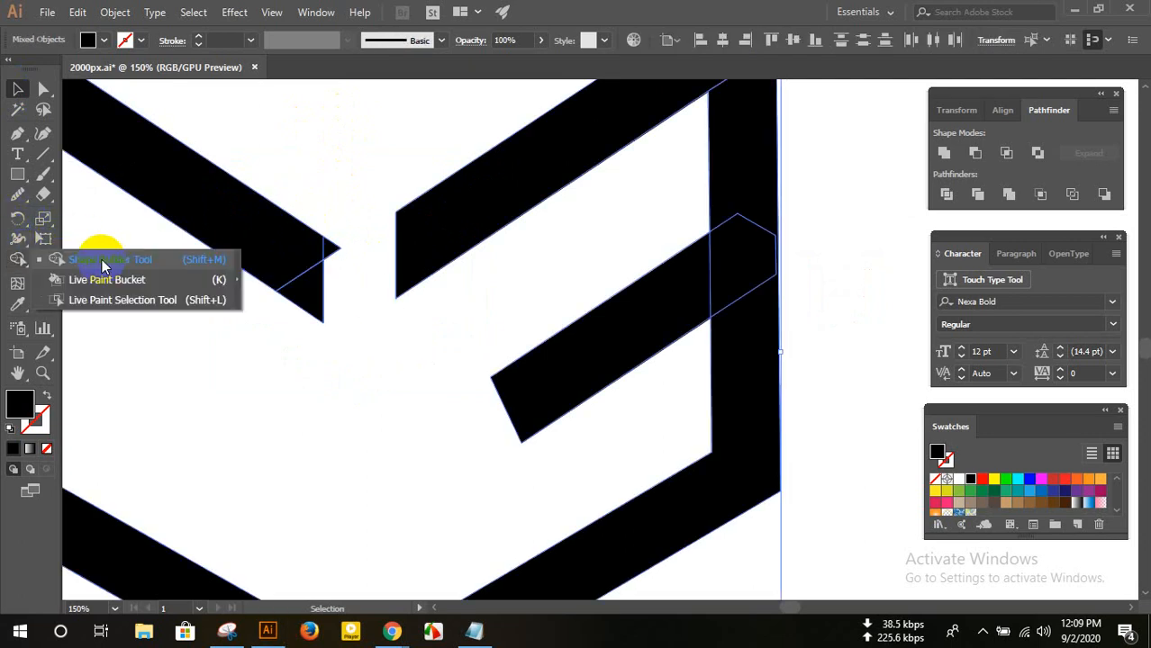
pyautogui.click(102, 260)
pyautogui.moveTo(308, 256)
pyautogui.mouseDown()
pyautogui.moveTo(328, 249)
pyautogui.moveTo(282, 282)
pyautogui.moveTo(352, 257)
pyautogui.moveTo(333, 251)
pyautogui.mouseUp()
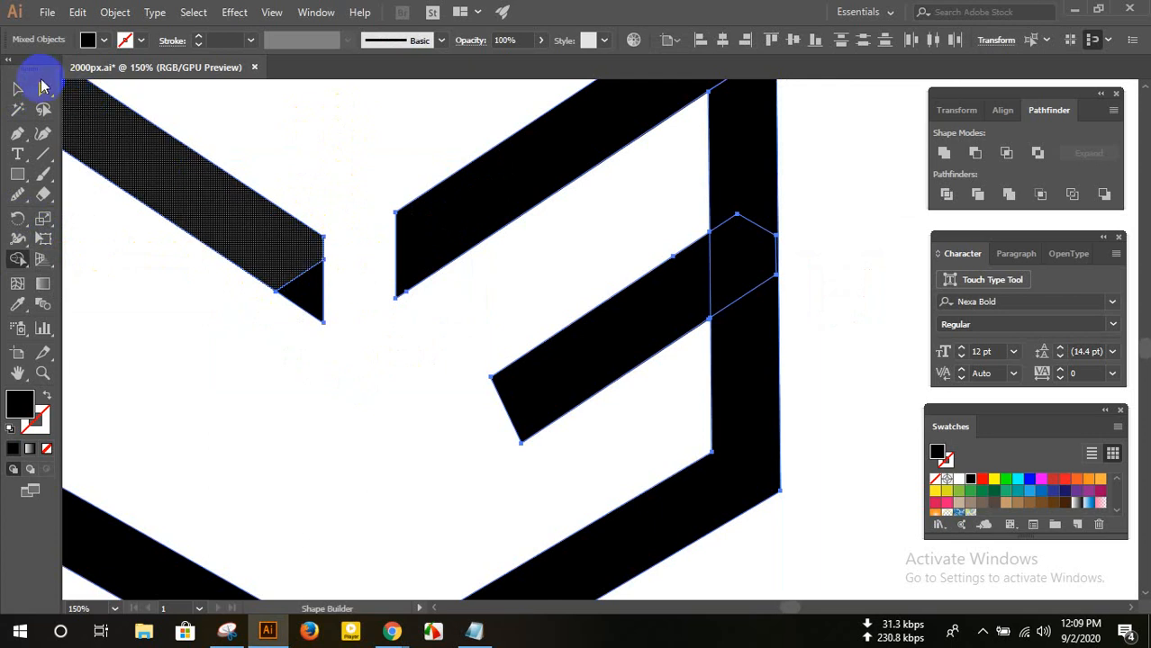
pyautogui.click(17, 89)
pyautogui.click(359, 145)
# - Unite the overlapping pieces of both outline halves with Pathfinder
pyautogui.hotkey('ctrl', '0')
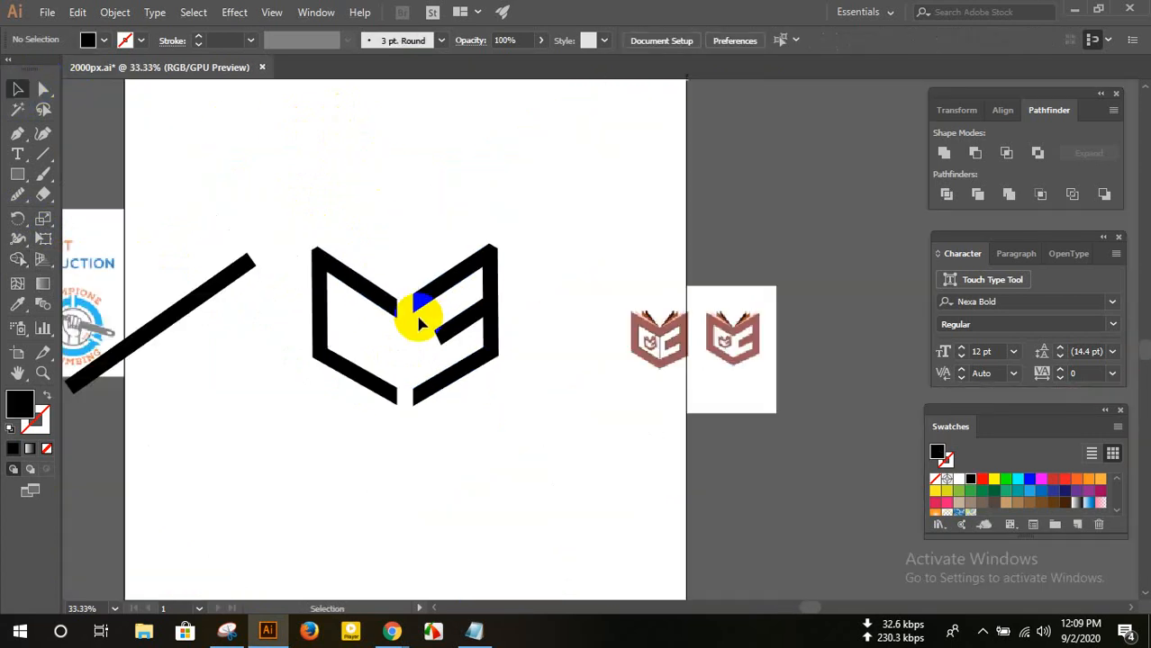
pyautogui.moveTo(273, 218); pyautogui.dragTo(502, 450)
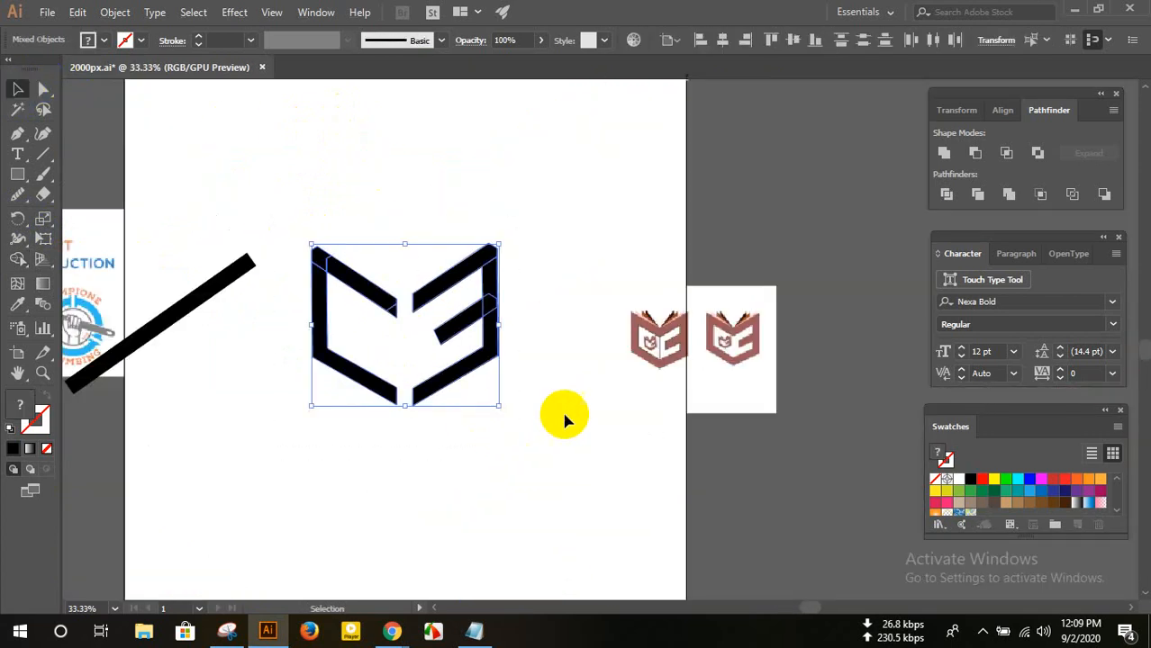
pyautogui.click(944, 153)
pyautogui.click(608, 182)
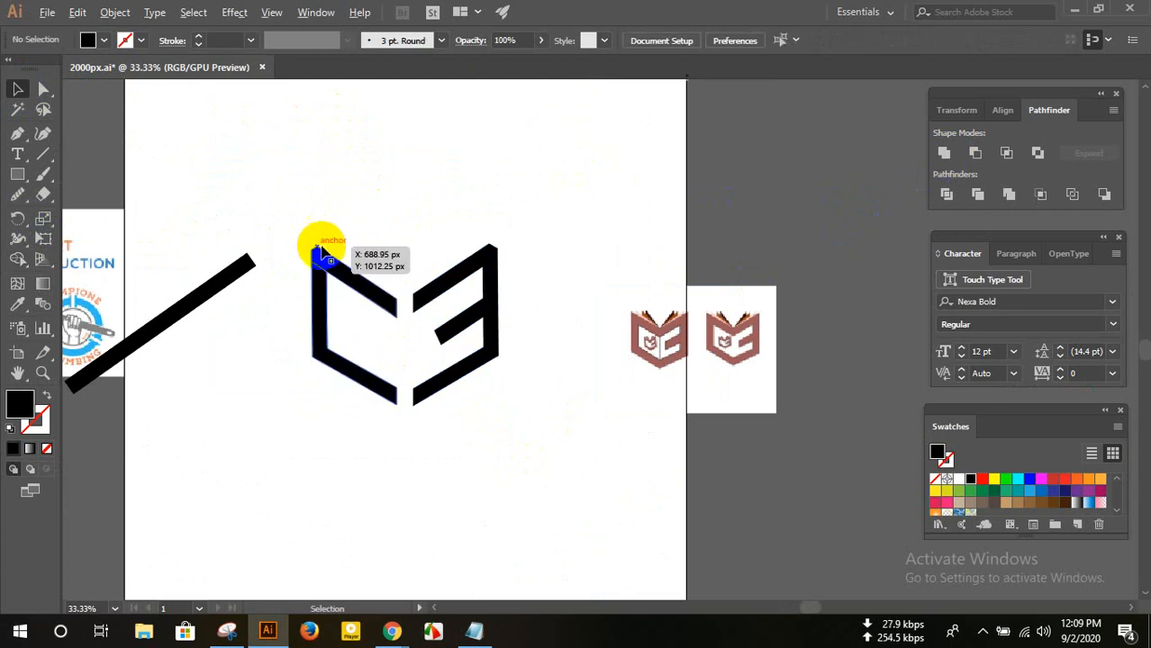
# - Examine the outline's upper left corner and the middle arm's tip, comparing them with the reference logo
pyautogui.scroll(6, 317, 244)
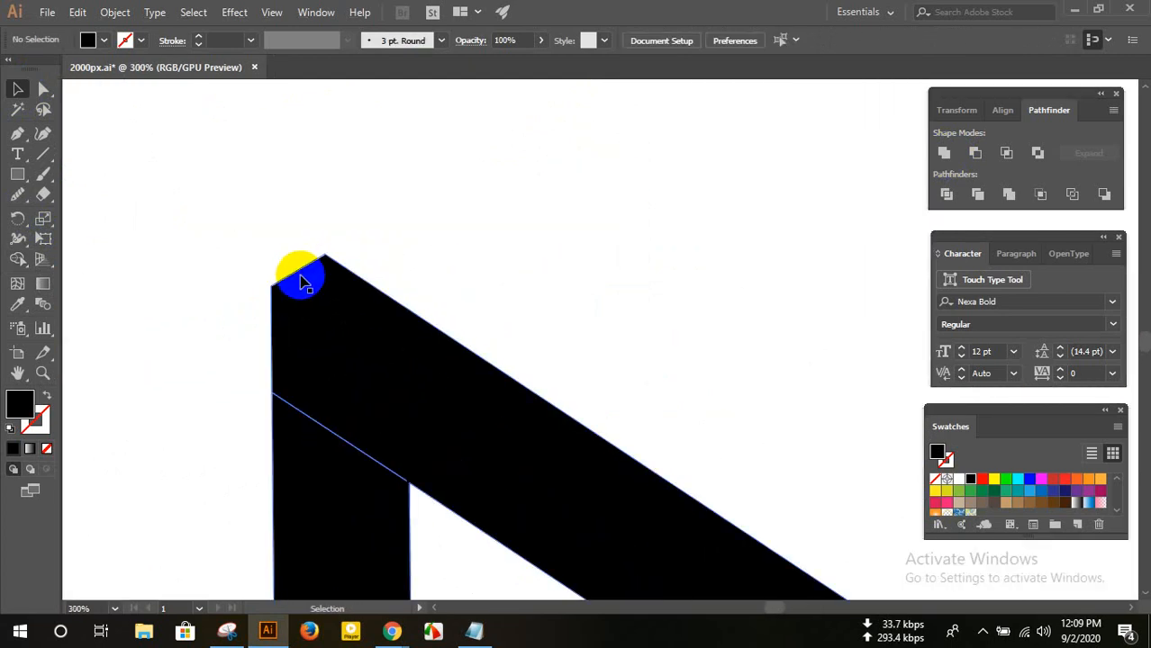
pyautogui.scroll(-3, 308, 246)
pyautogui.scroll(-4, 307, 252)
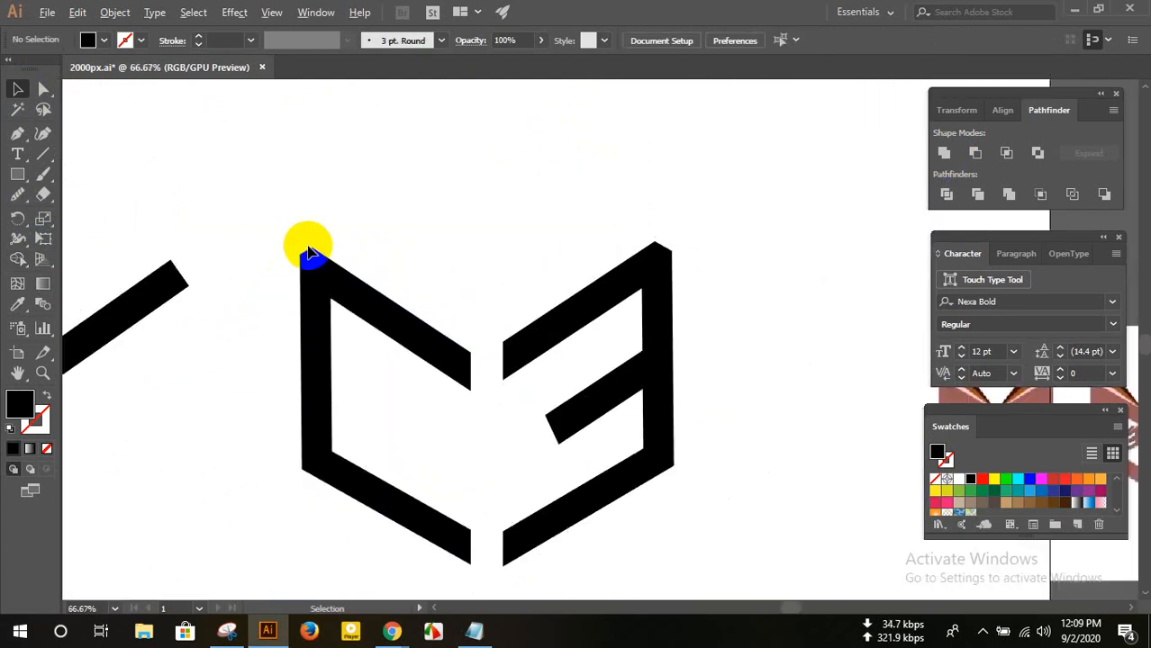
pyautogui.scroll(-2, 586, 432)
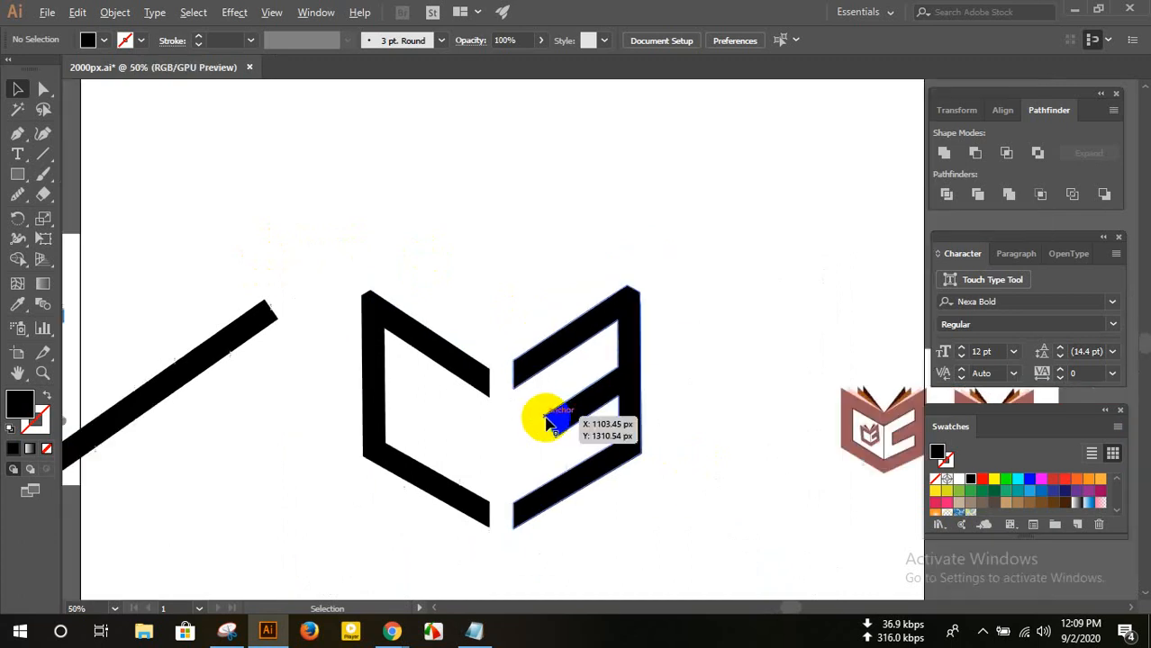
pyautogui.scroll(5, 763, 401)
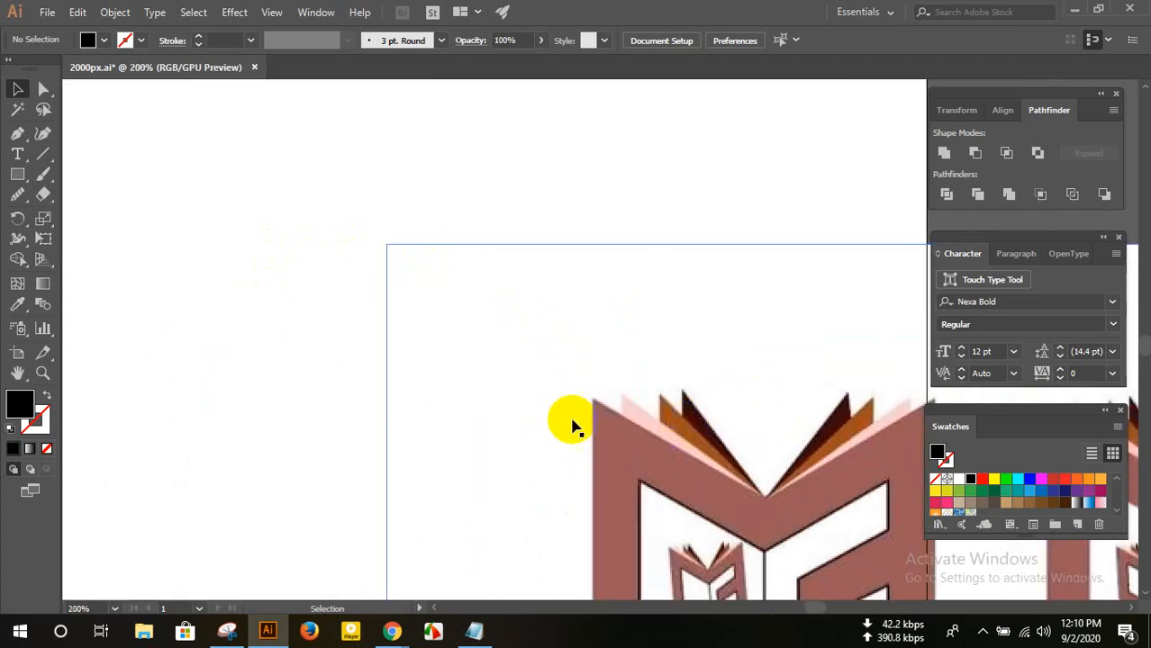
pyautogui.scroll(-3, 594, 409)
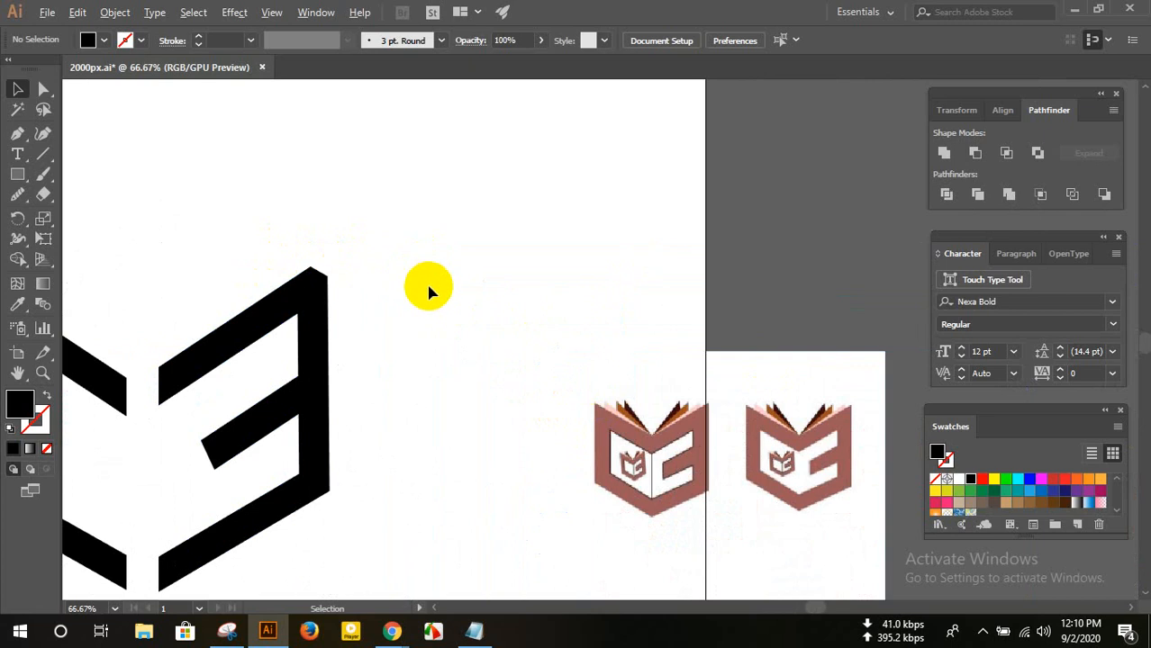
pyautogui.scroll(-2, 432, 290)
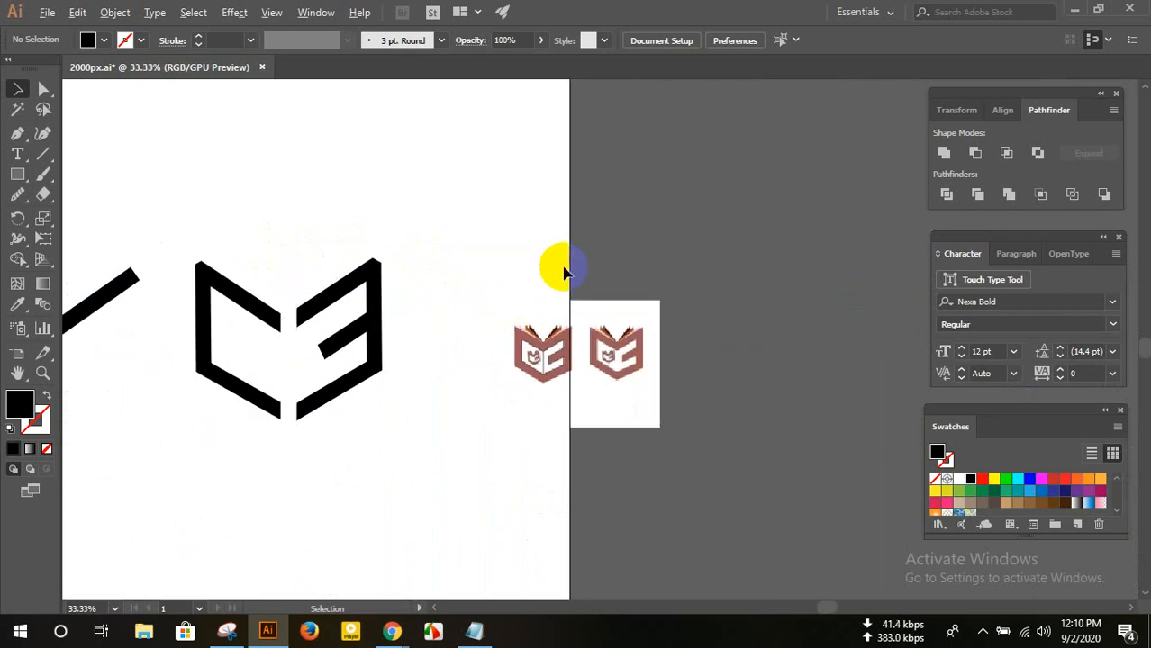
pyautogui.scroll(-1, 558, 263)
# - Draw a steep cutting line across the tip of the right half's middle arm with the Line Segment tool
pyautogui.scroll(3, 464, 341)
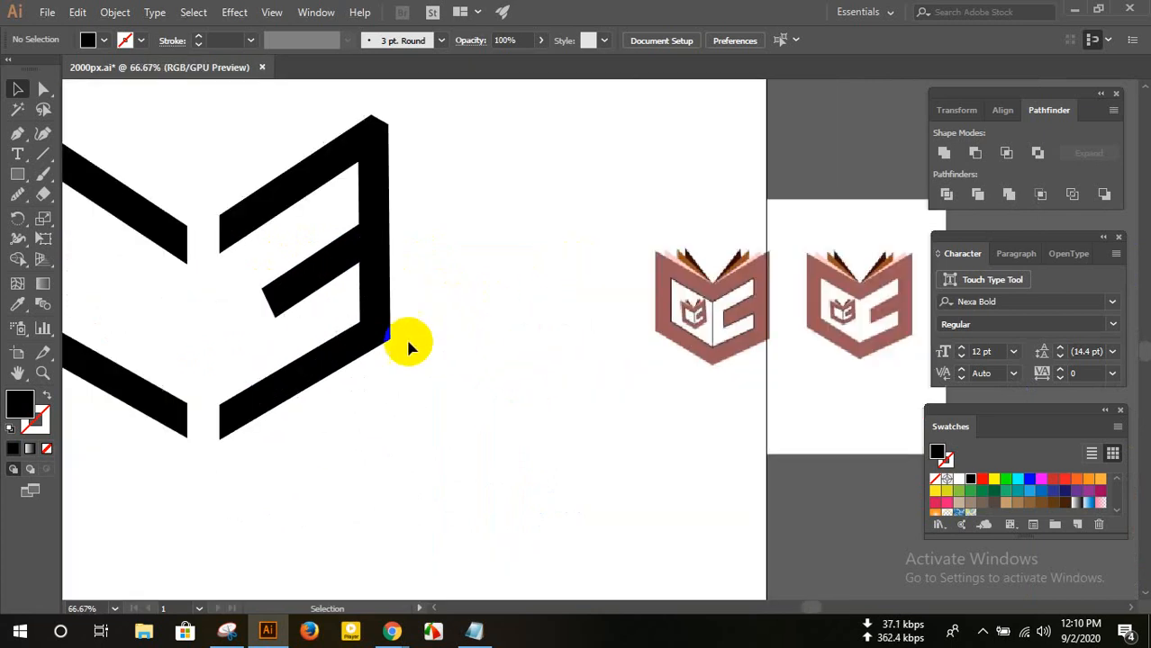
pyautogui.scroll(2, 236, 317)
pyautogui.click(43, 176)
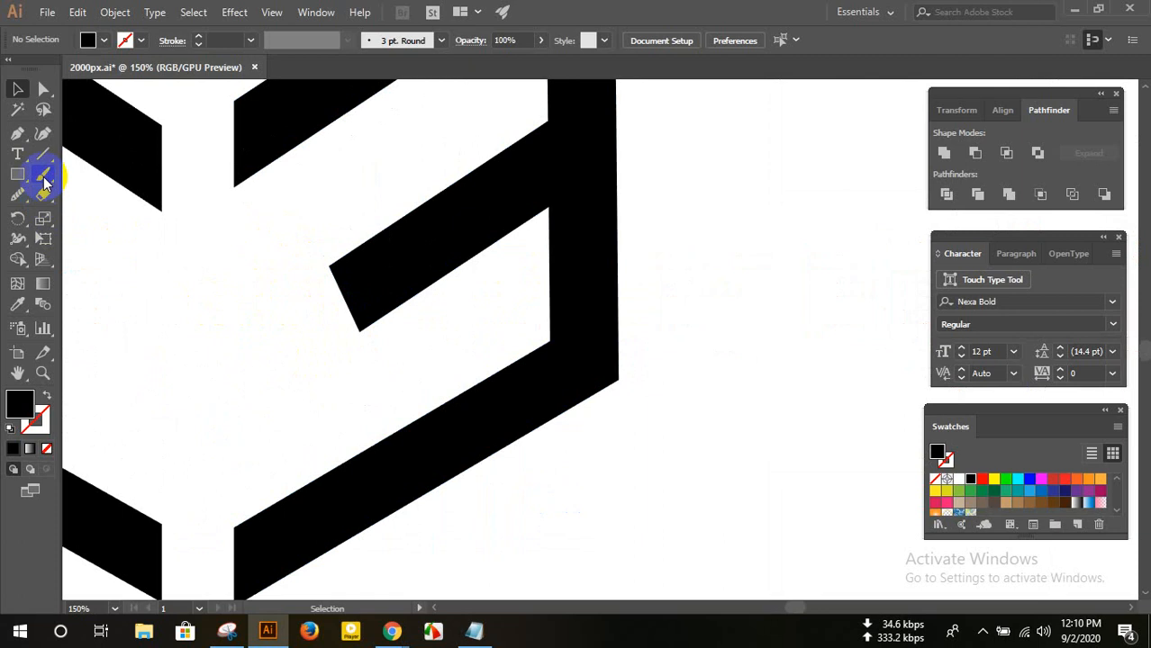
pyautogui.moveTo(364, 376); pyautogui.dragTo(350, 206)
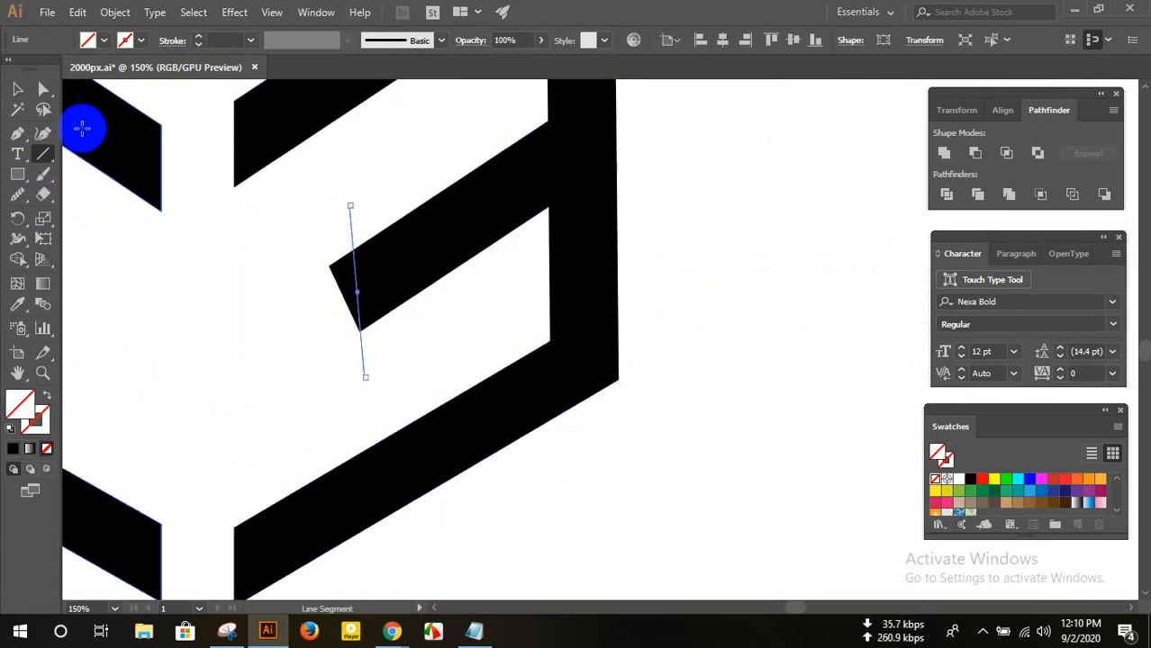
pyautogui.click(17, 88)
# - Divide the shape along the cutting line, ungroup it and delete the slanted tip of the middle arm
pyautogui.click(283, 238)
pyautogui.moveTo(282, 239); pyautogui.dragTo(403, 334)
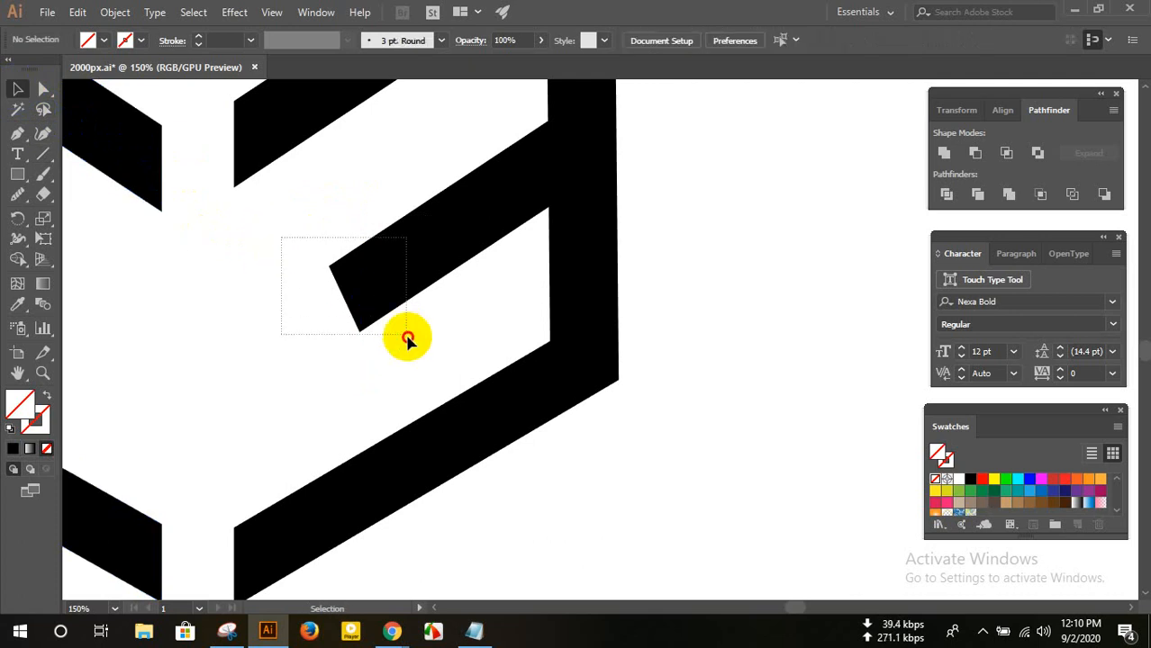
pyautogui.click(947, 197)
pyautogui.rightClick(367, 252)
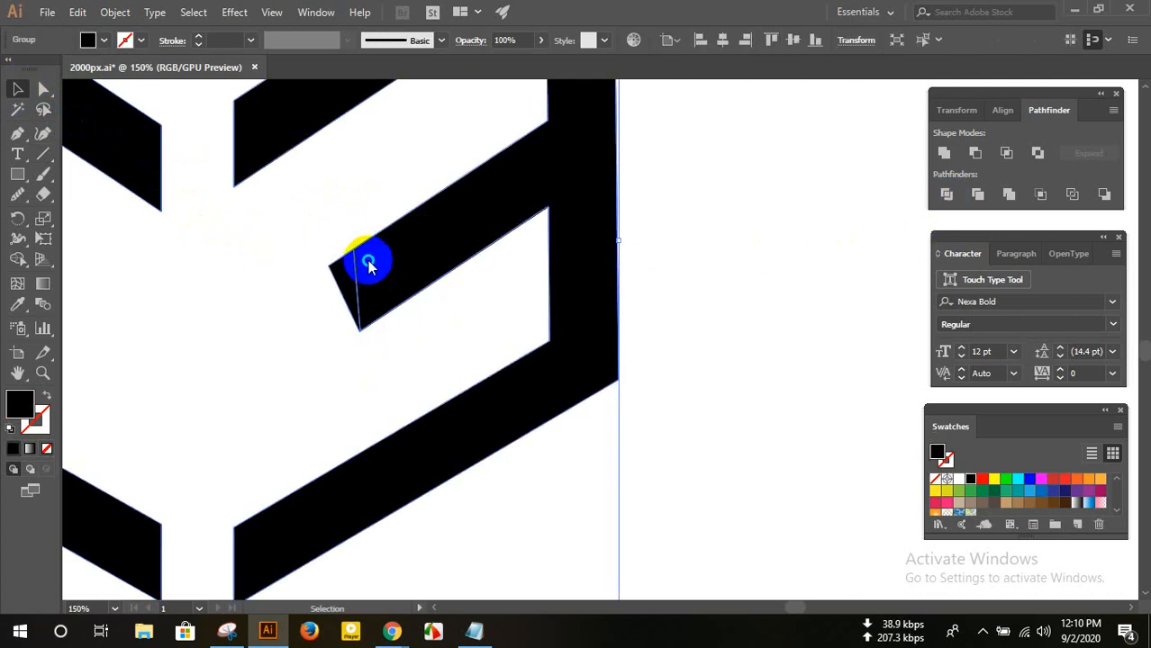
pyautogui.click(396, 382)
pyautogui.click(346, 286)
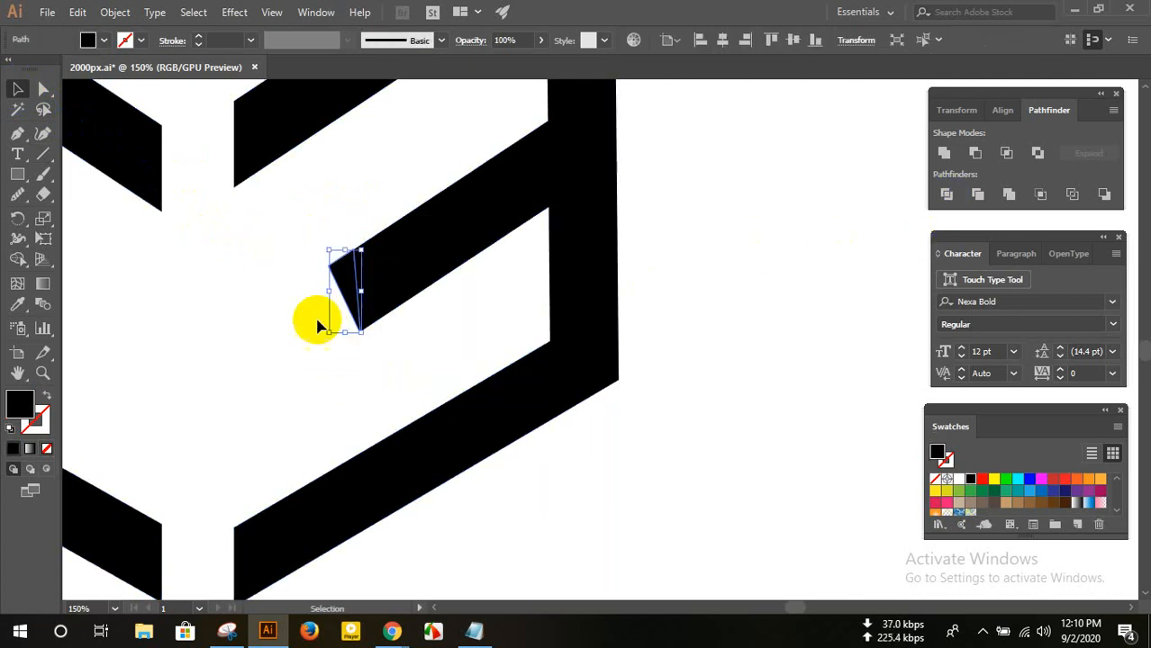
pyautogui.press('Delete')
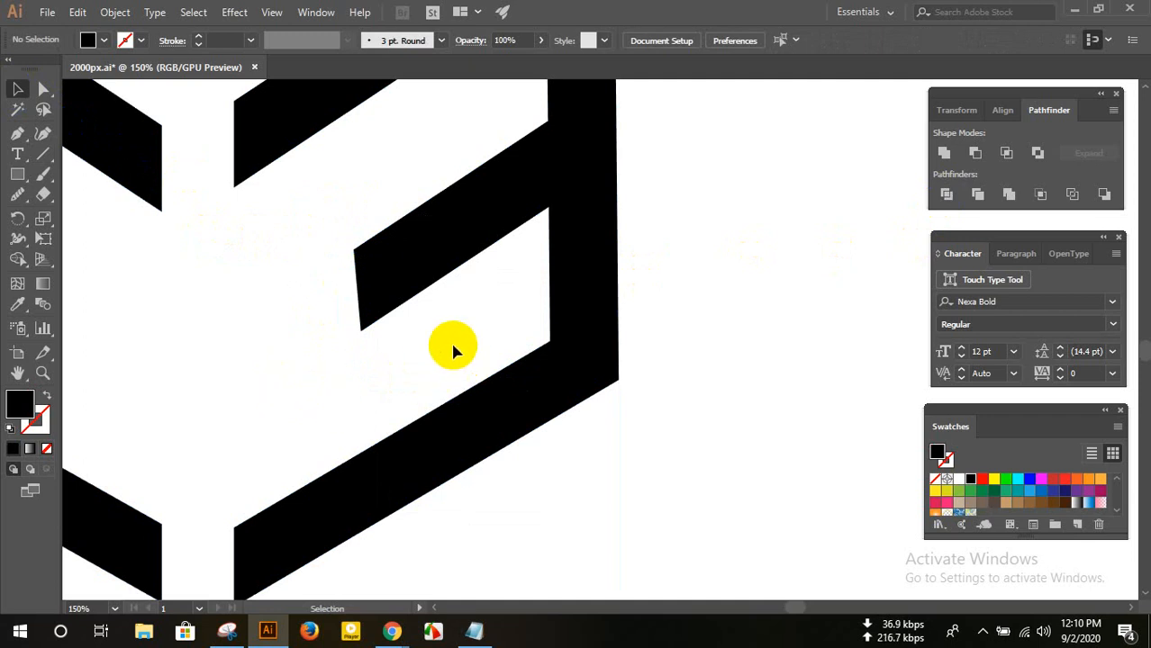
# - Enlarge the reference logo image to about twice its size and move it clear of the letter shapes' right side
pyautogui.keyDown('alt'); pyautogui.scroll(-4, 453, 348); pyautogui.keyUp('alt')
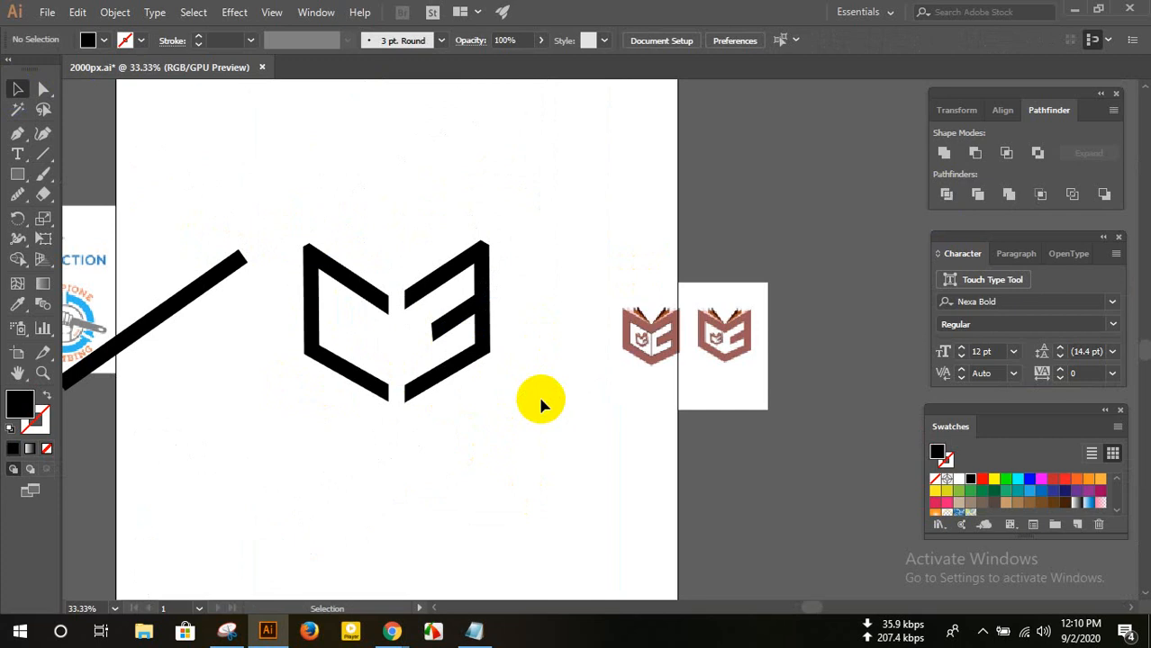
pyautogui.click(599, 398)
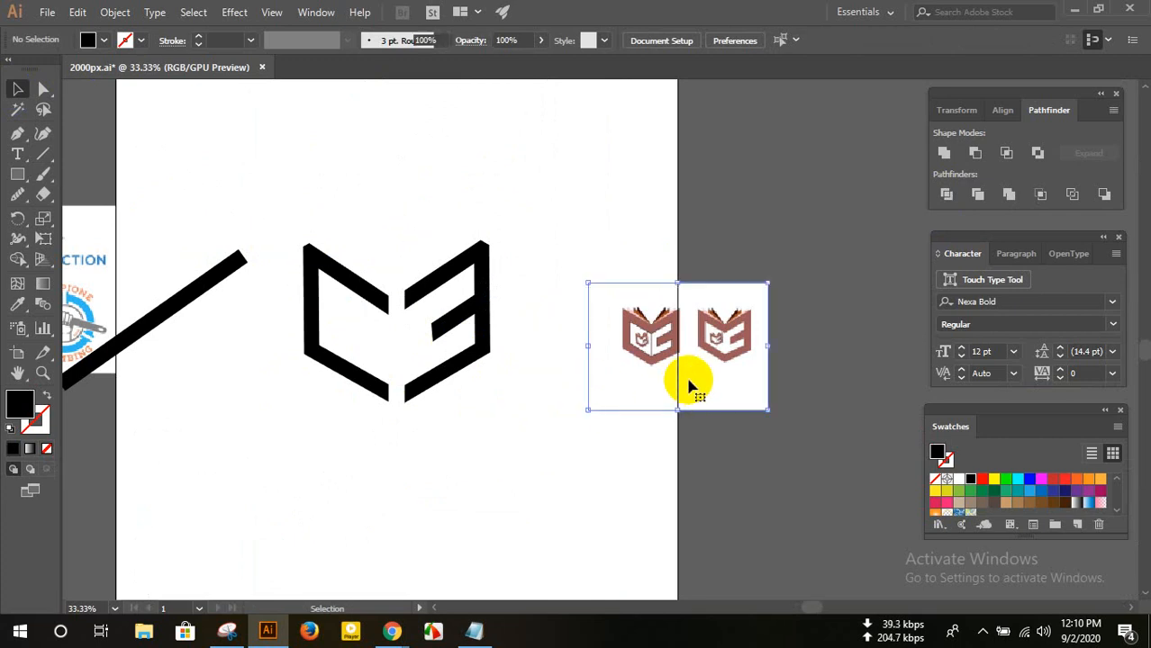
pyautogui.moveTo(768, 410); pyautogui.dragTo(869, 482)
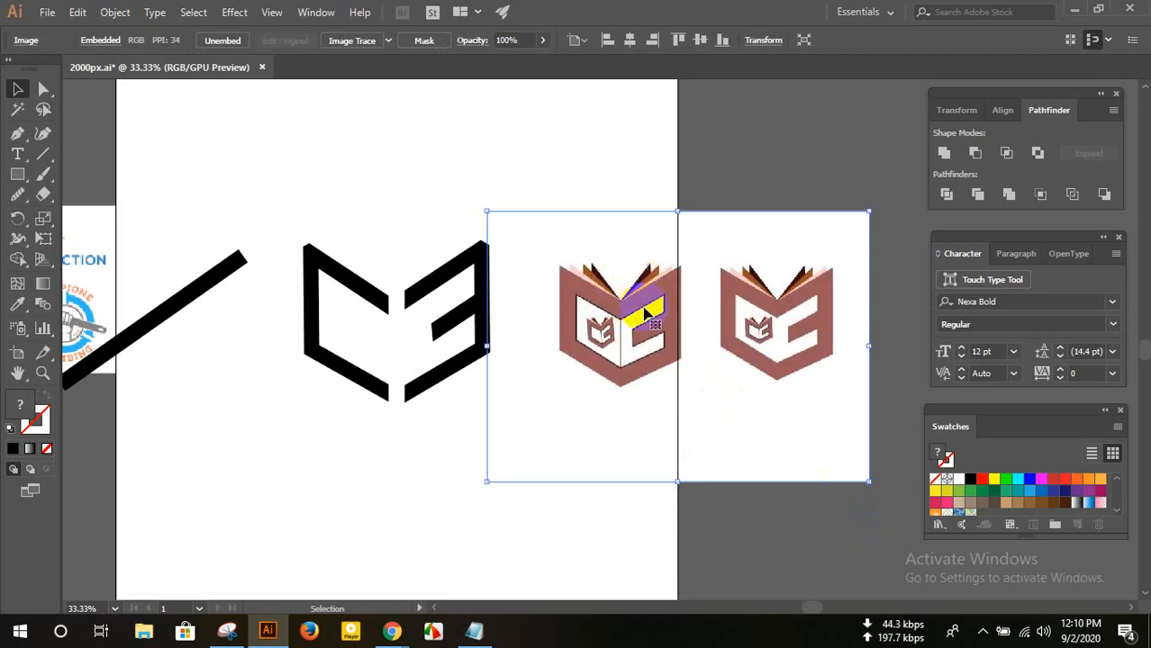
pyautogui.moveTo(624, 353); pyautogui.dragTo(679, 322)
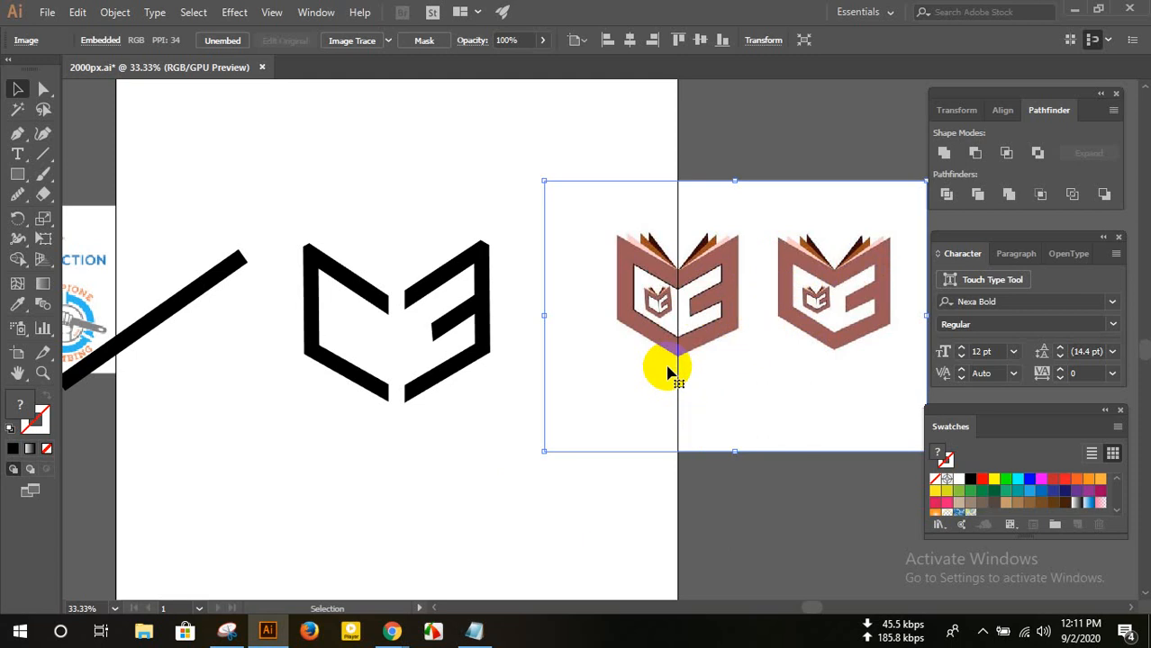
# - Move the reference logo image and the black letter shapes off the artboard, placing the letter shapes below the reference
pyautogui.moveTo(572, 439); pyautogui.dragTo(712, 423)
pyautogui.click(604, 431)
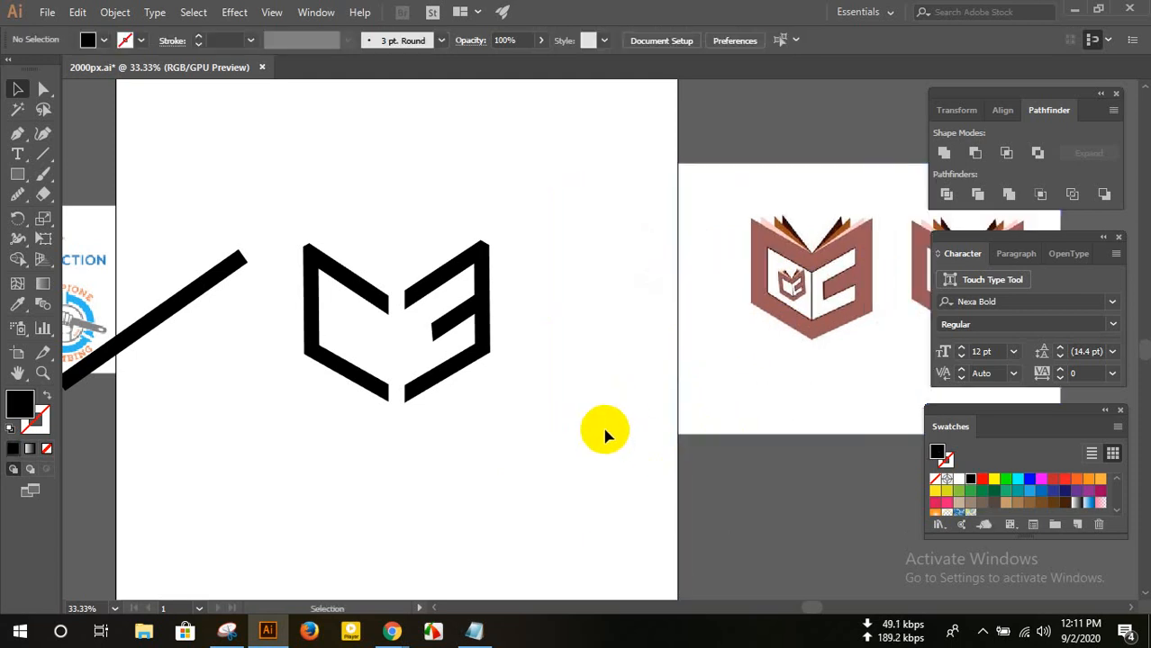
pyautogui.scroll(-1, 447, 396)
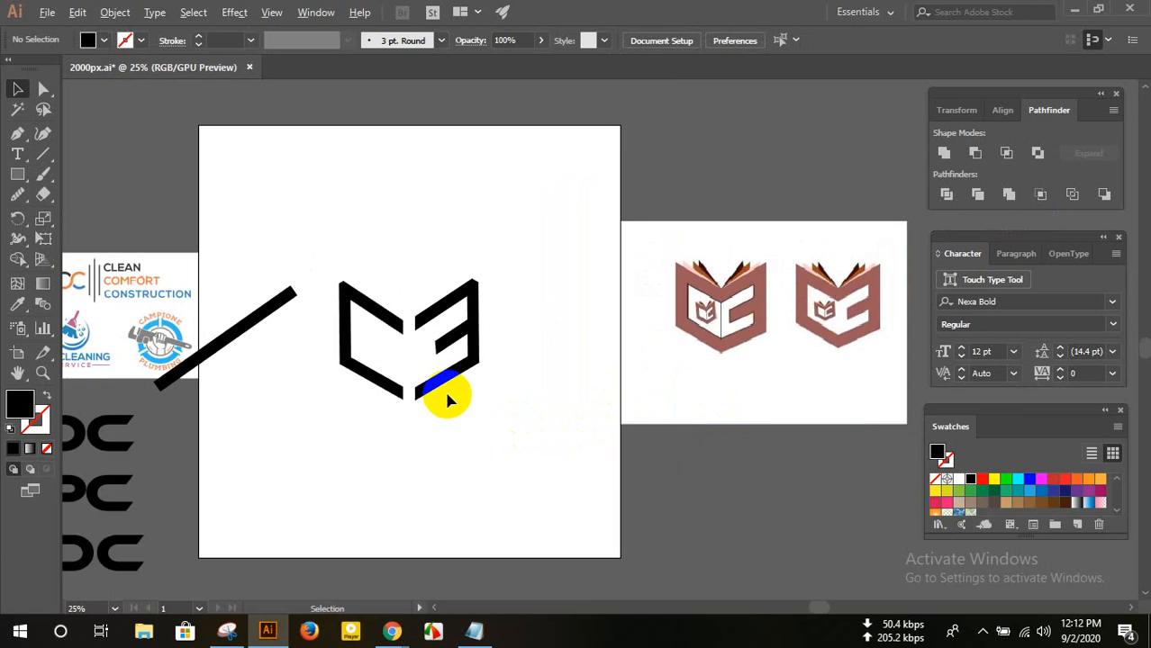
pyautogui.scroll(-1, 447, 396)
pyautogui.moveTo(371, 300); pyautogui.dragTo(477, 404)
pyautogui.moveTo(442, 358); pyautogui.dragTo(658, 490)
pyautogui.click(427, 385)
pyautogui.scroll(1, 428, 386)
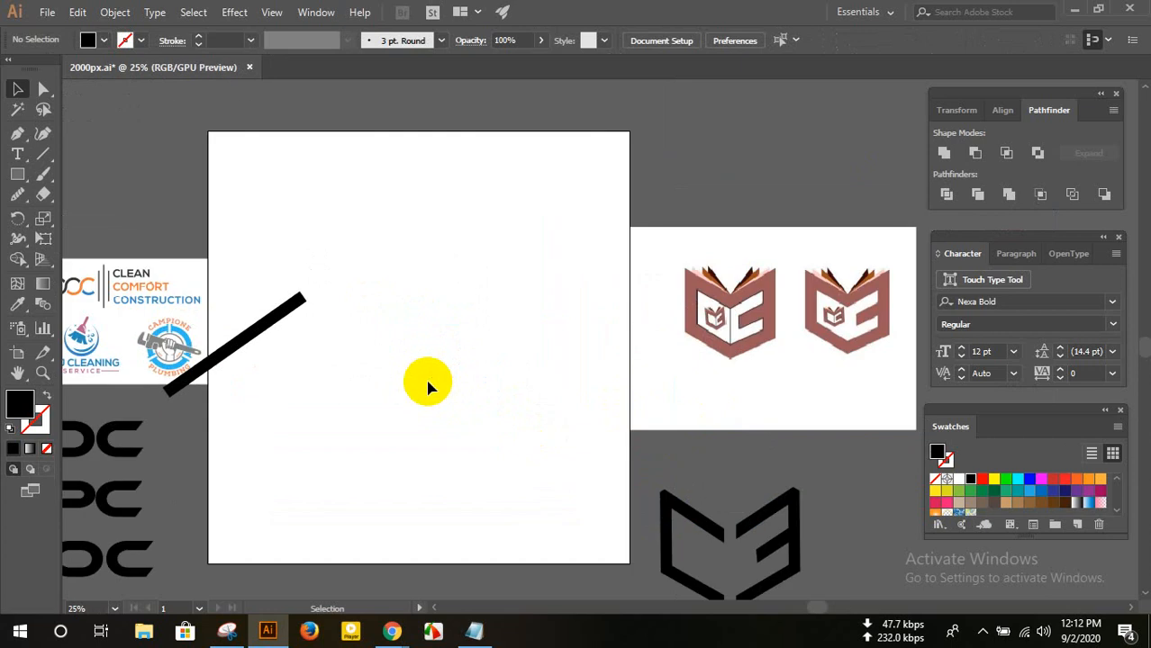
pyautogui.scroll(2, 502, 314)
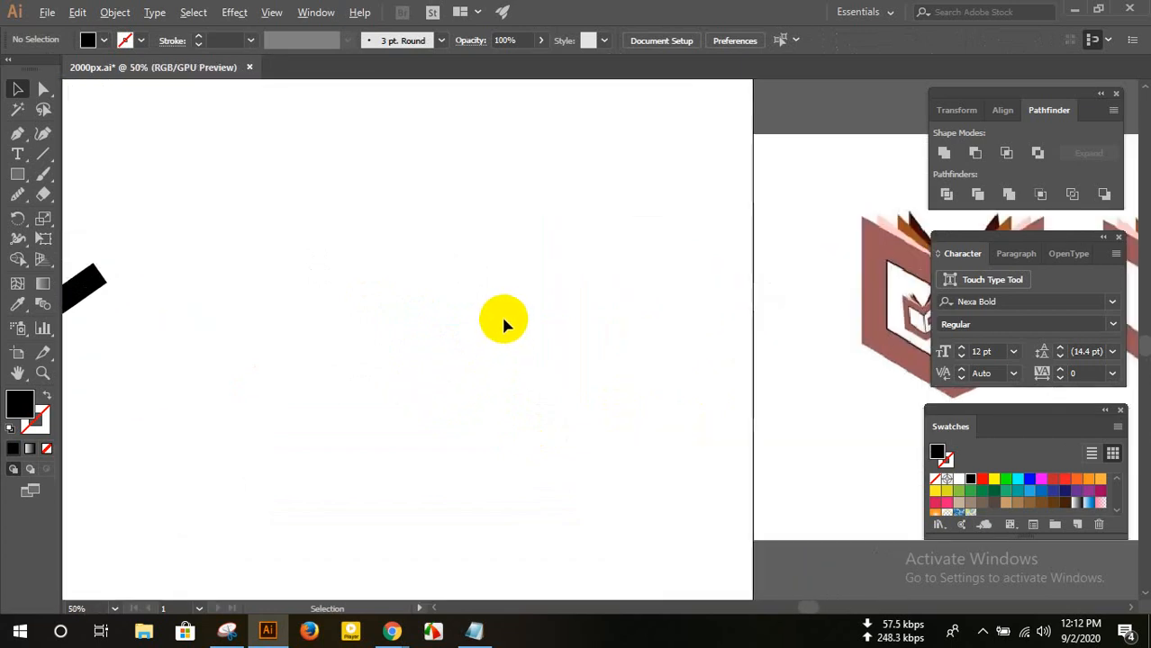
pyautogui.scroll(-3, 500, 314)
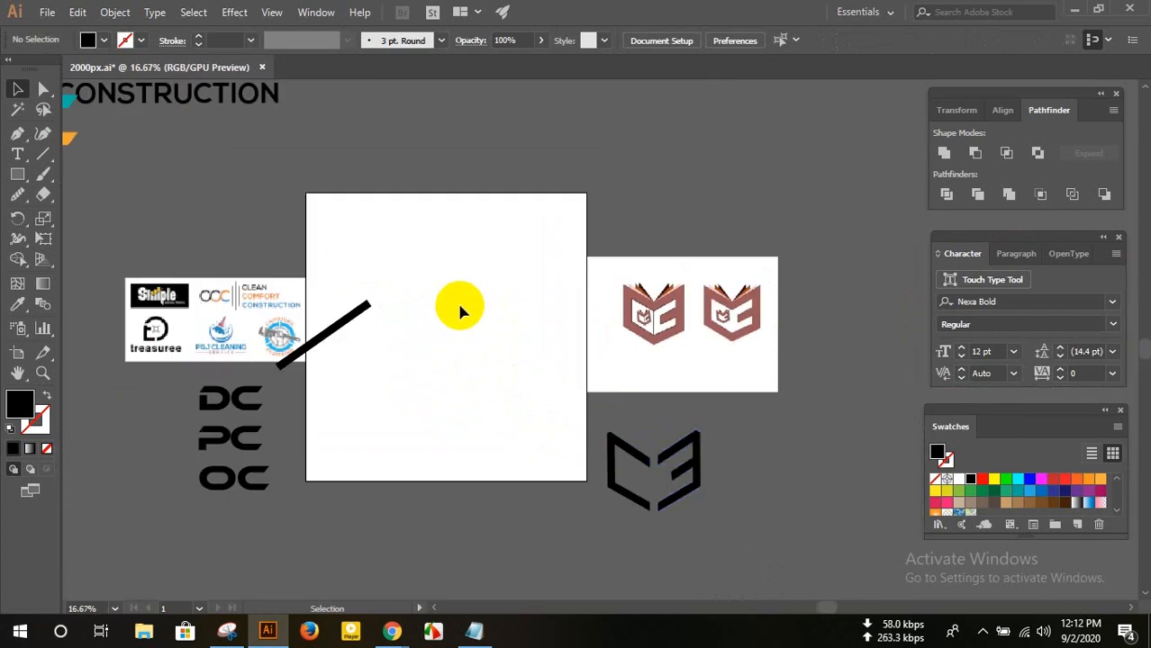
pyautogui.scroll(1, 456, 300)
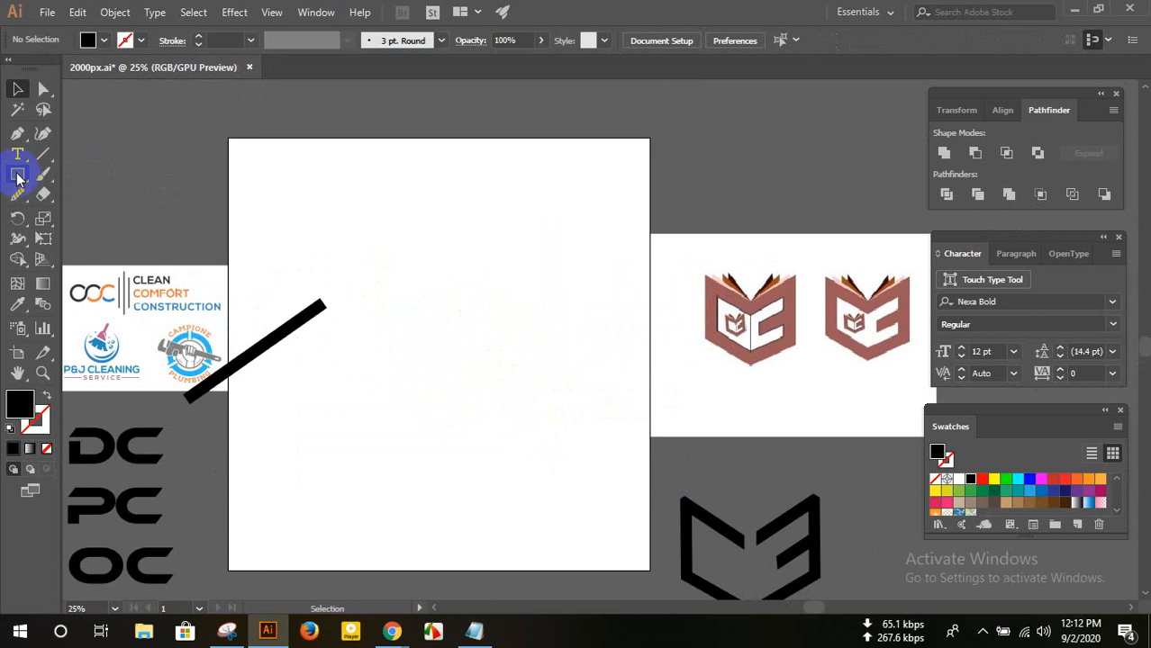
# - Draw a large black hexagon on the upper part of the empty artboard with the Polygon tool
pyautogui.moveTo(17, 177); pyautogui.dragTo(101, 231)
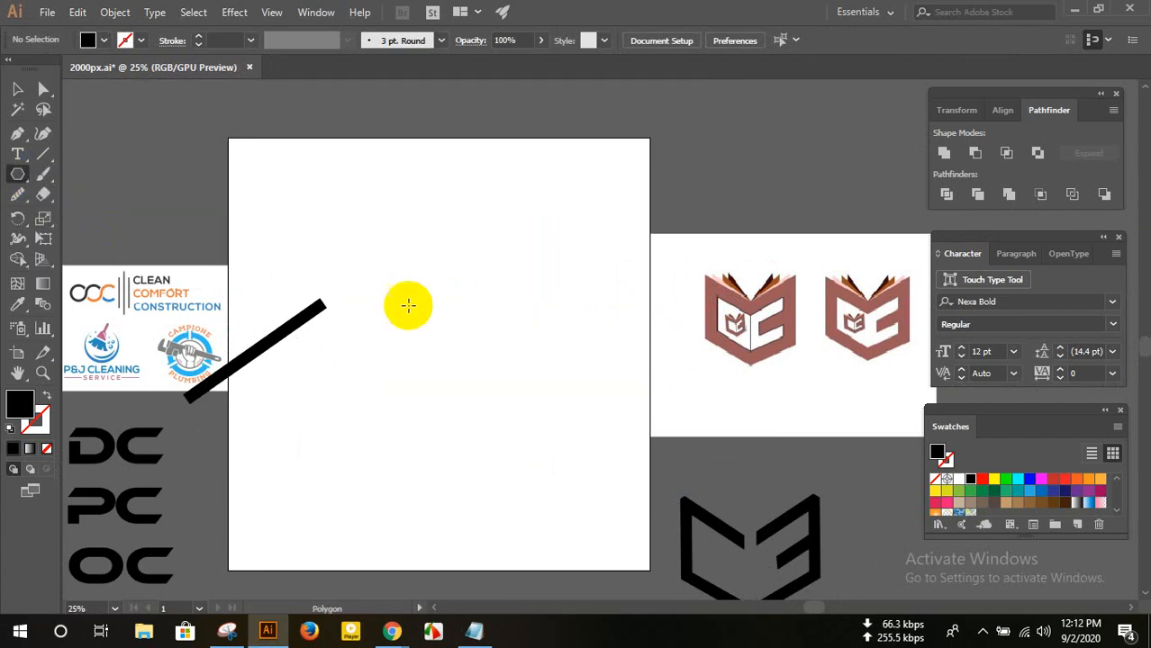
pyautogui.moveTo(394, 250); pyautogui.dragTo(496, 337)
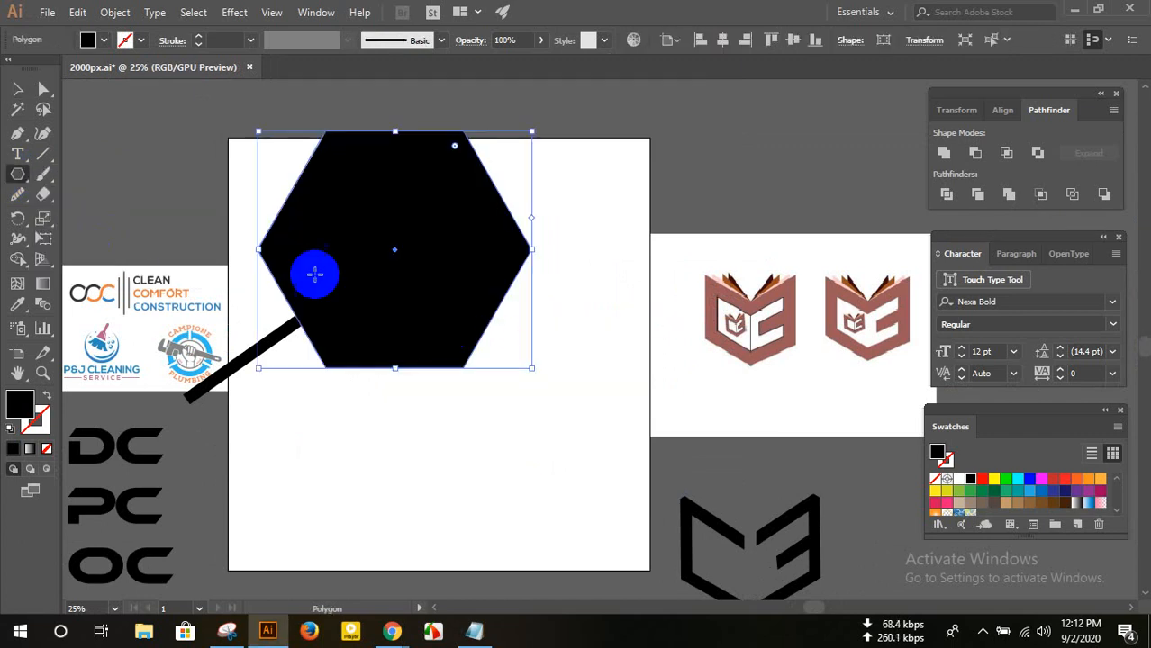
pyautogui.click(17, 88)
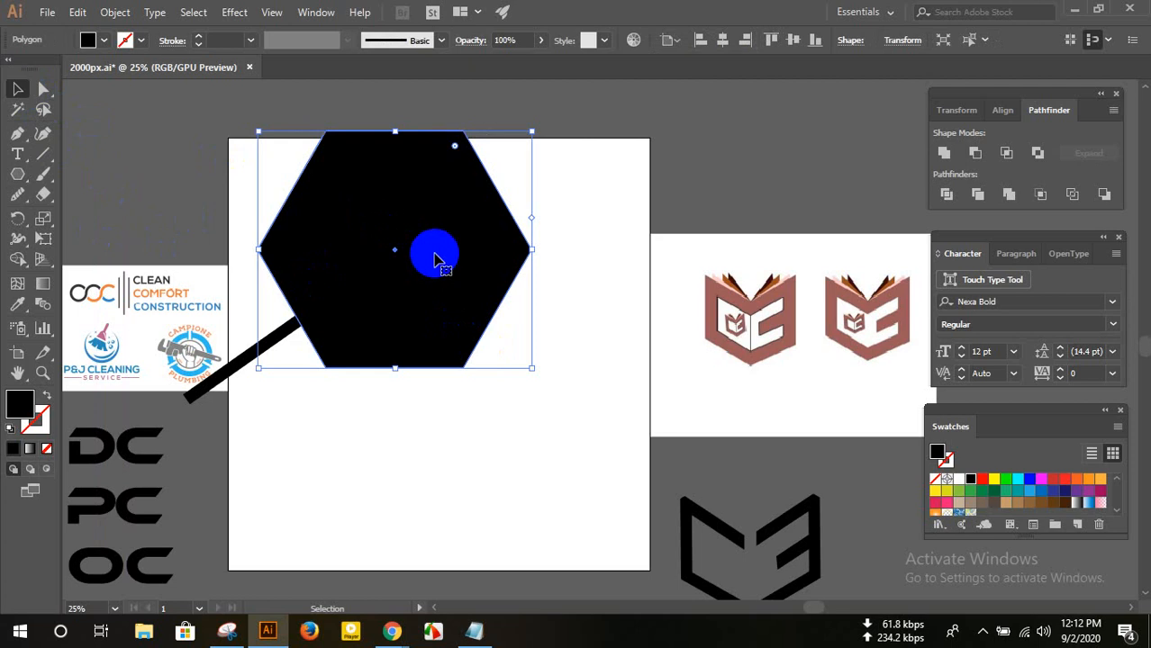
pyautogui.press('a')
pyautogui.press('v')
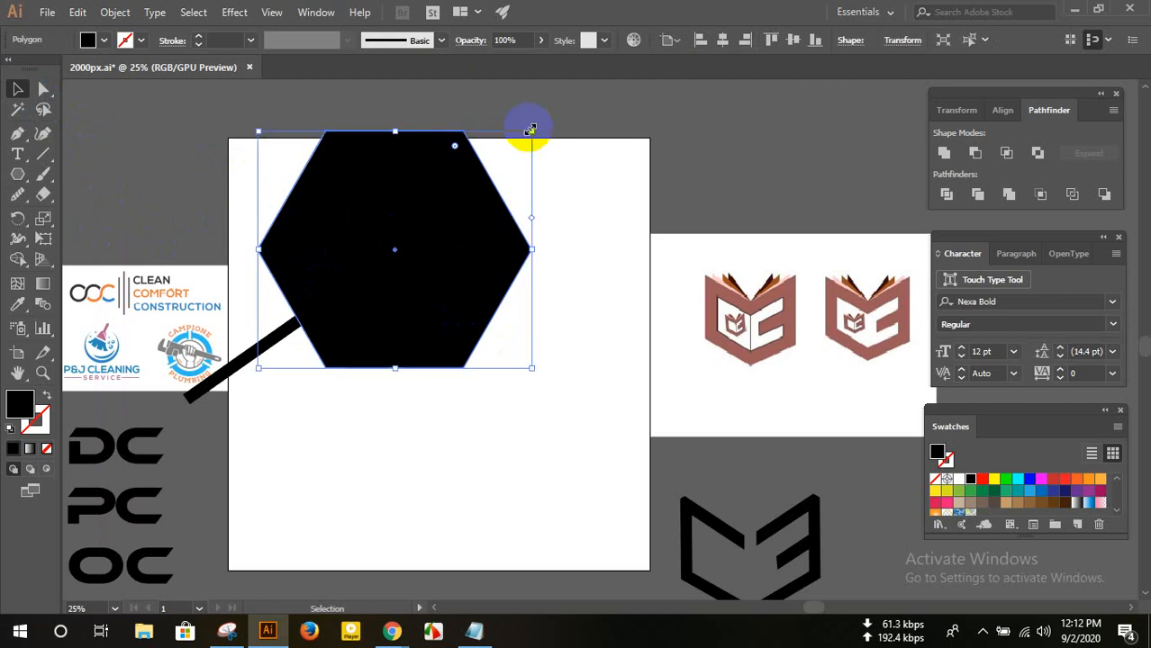
# - Create a slightly smaller concentric copy of the hexagon and subtract it to leave a thick hexagonal ring
pyautogui.moveTo(529, 131); pyautogui.dragTo(511, 136)
pyautogui.hotkey('ctrl', 'z')
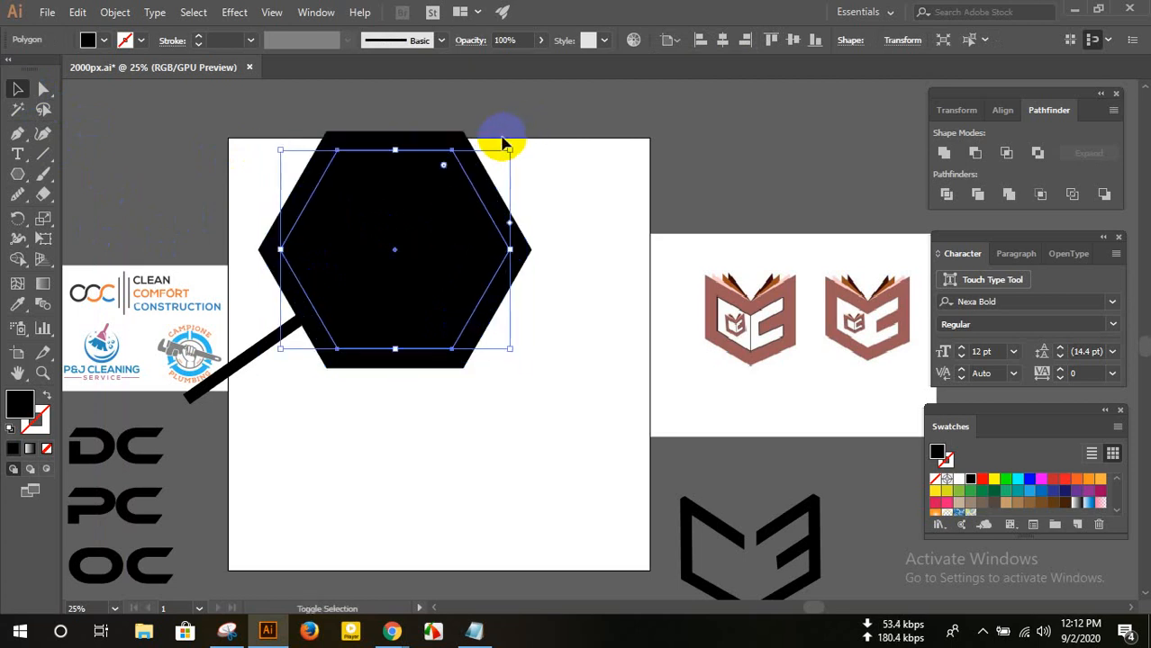
pyautogui.click(401, 107)
pyautogui.moveTo(401, 106); pyautogui.dragTo(477, 234)
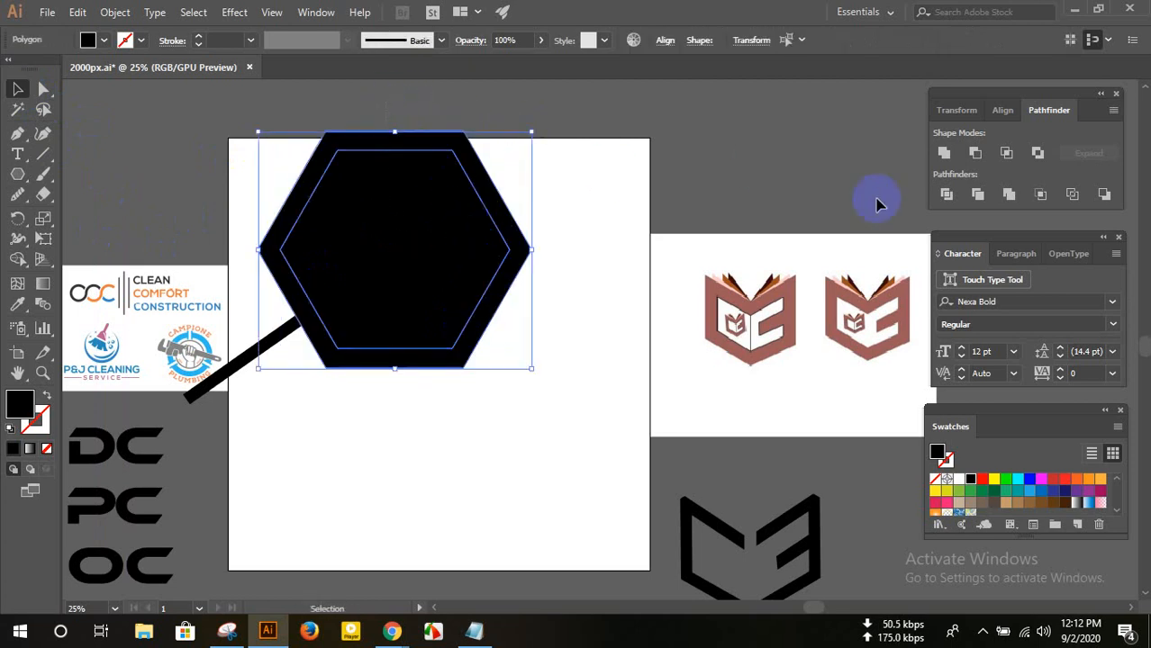
pyautogui.click(974, 153)
pyautogui.click(518, 253)
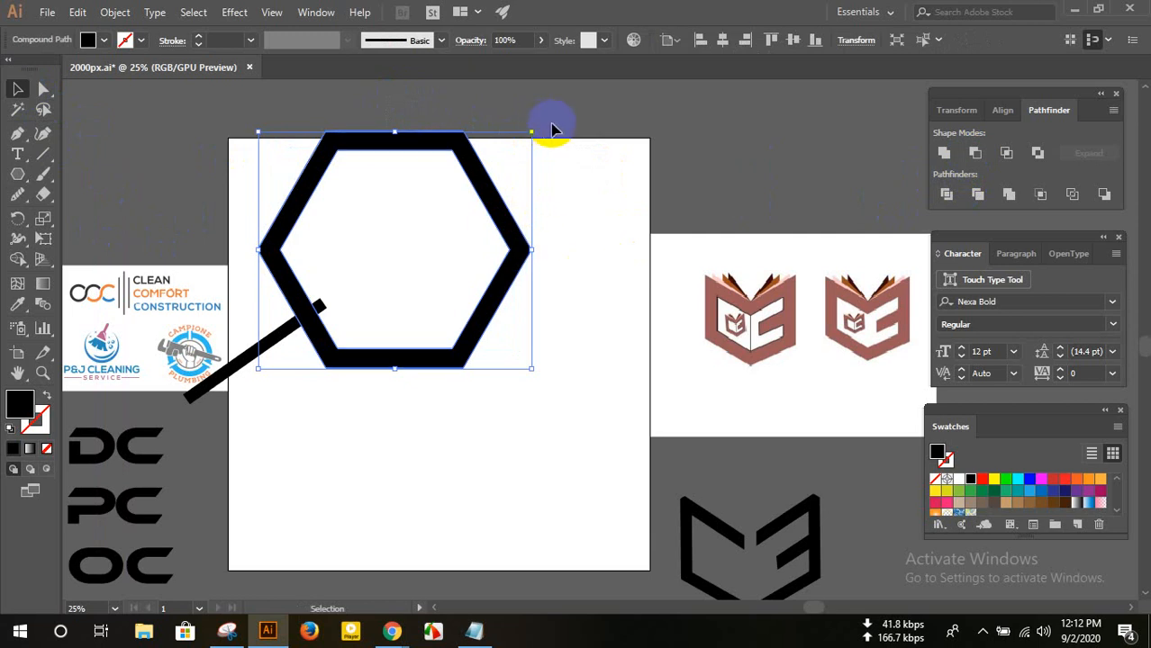
# - Rotate the hexagonal ring so a corner points straight up and centre it horizontally and vertically on the artboard
pyautogui.moveTo(536, 126)
pyautogui.mouseDown()
pyautogui.moveTo(630, 347)
pyautogui.moveTo(485, 455)
pyautogui.moveTo(577, 461)
pyautogui.mouseUp()
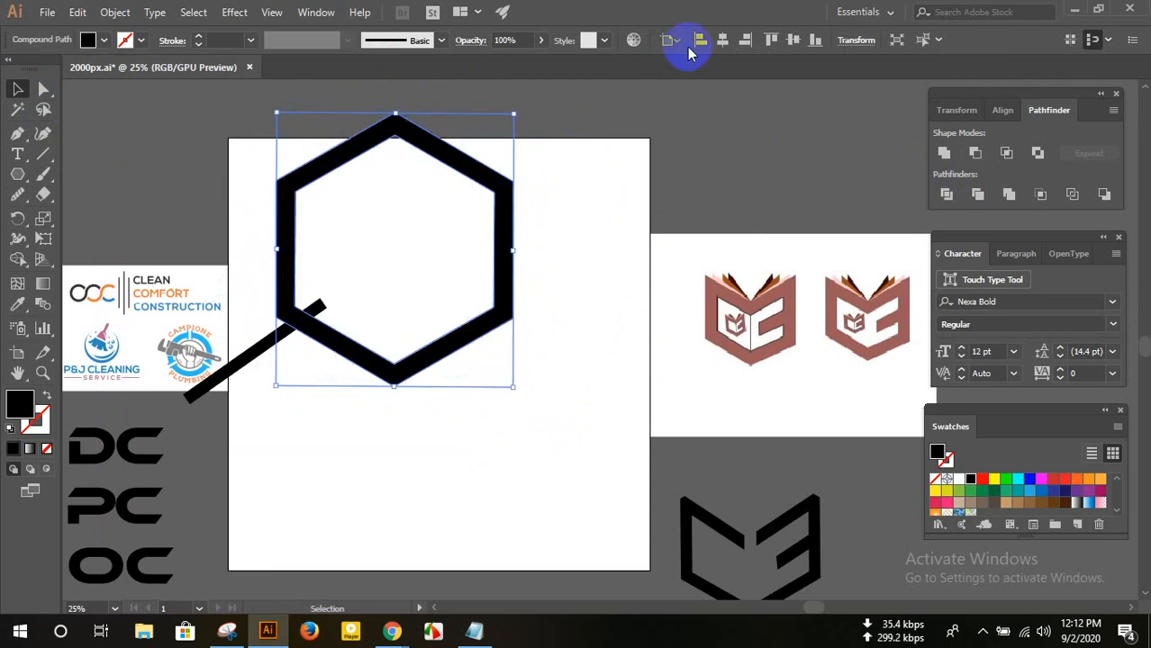
pyautogui.click(722, 40)
pyautogui.click(792, 40)
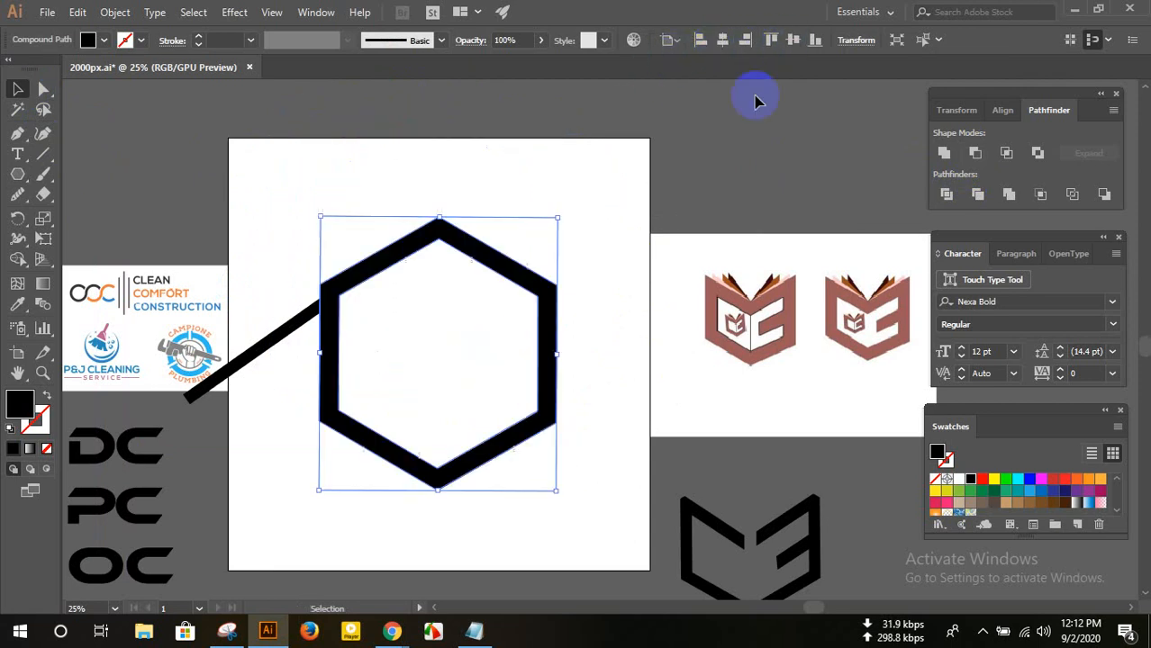
pyautogui.click(524, 180)
# - Move the slanted black bar off the artboard, above the sample logos image
pyautogui.moveTo(277, 343); pyautogui.dragTo(155, 178)
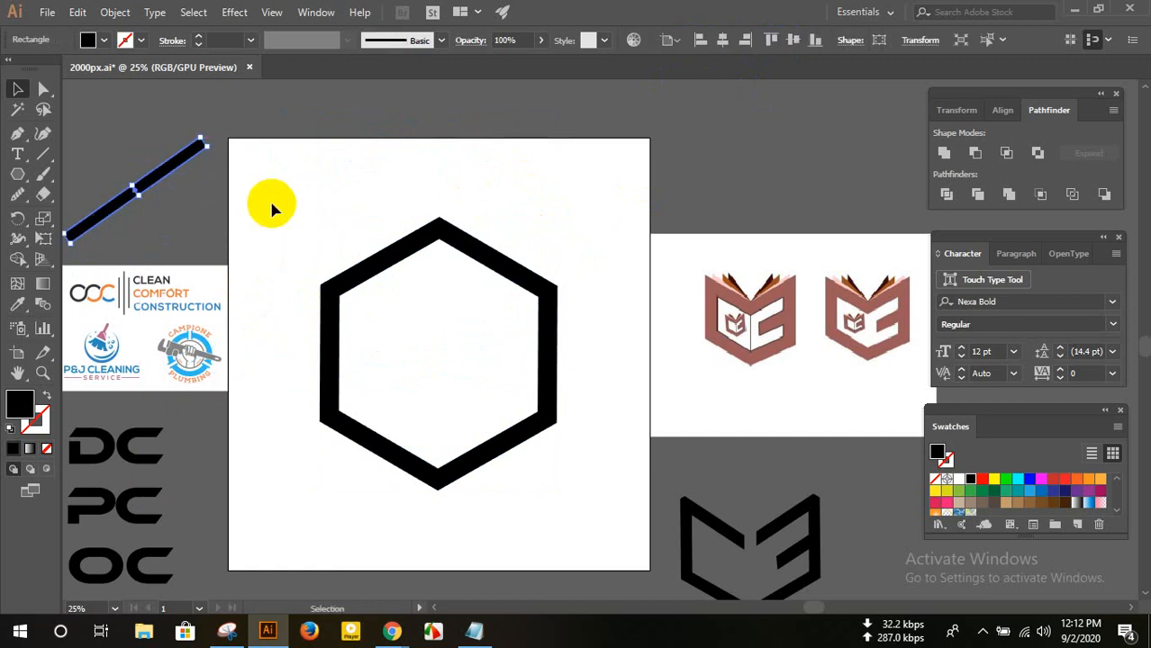
pyautogui.click(308, 209)
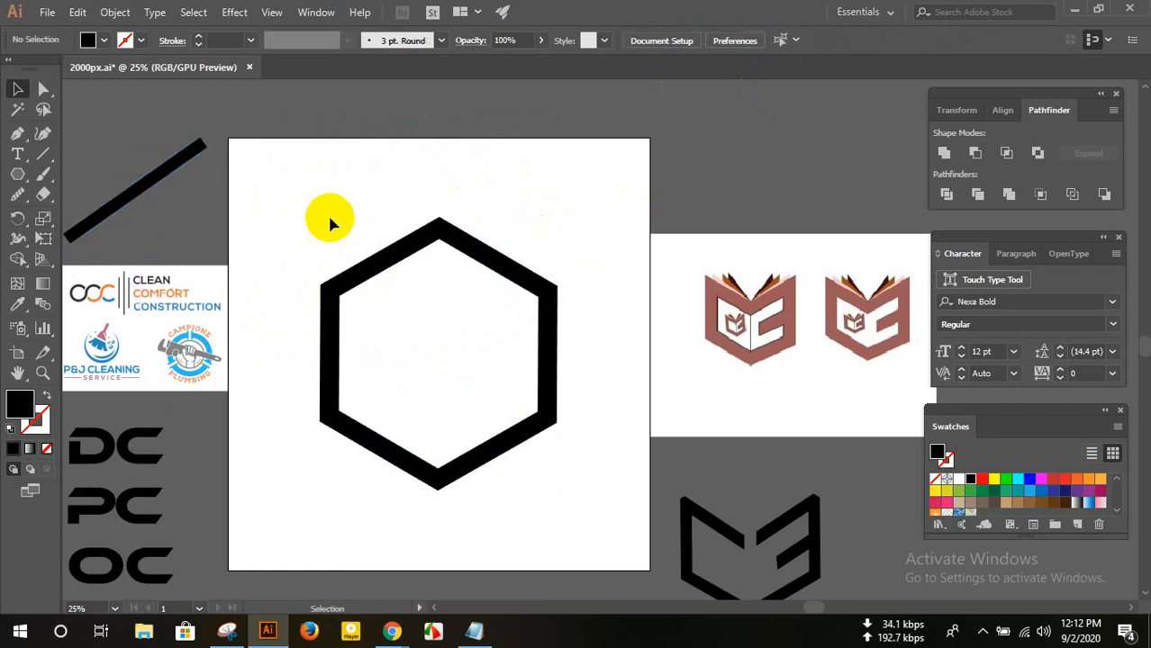
# - Draw a vertical black rectangle over the ring's left side, matching the thickness of that side
pyautogui.scroll(1, 420, 337)
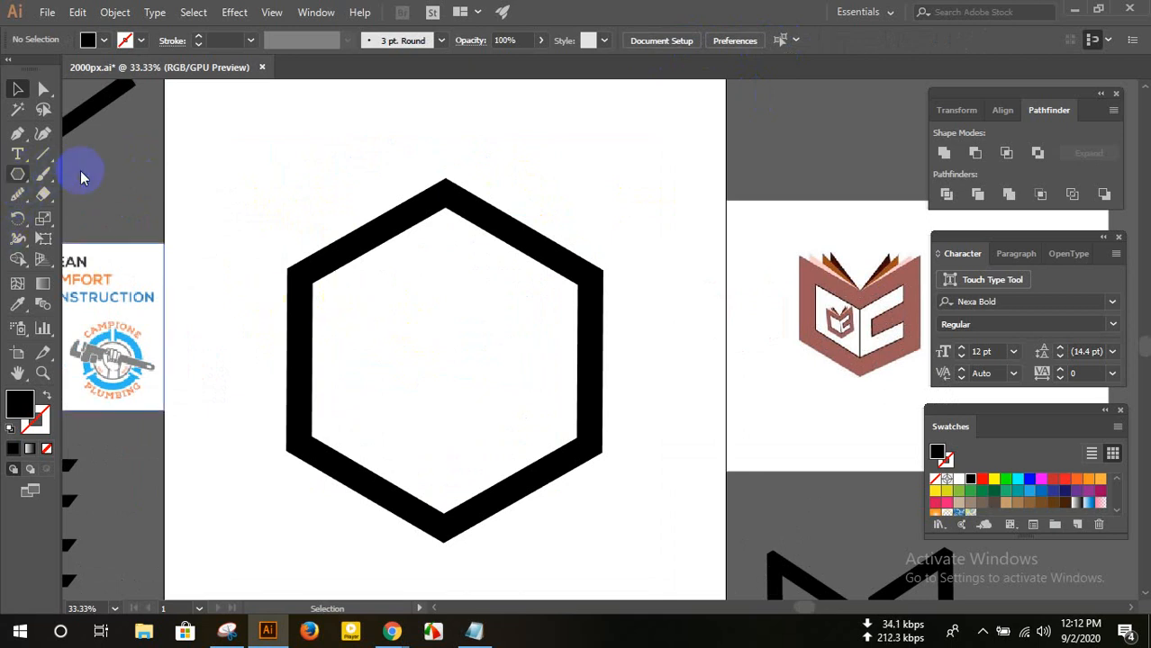
pyautogui.moveTo(81, 178); pyautogui.dragTo(82, 167)
pyautogui.scroll(2, 275, 308)
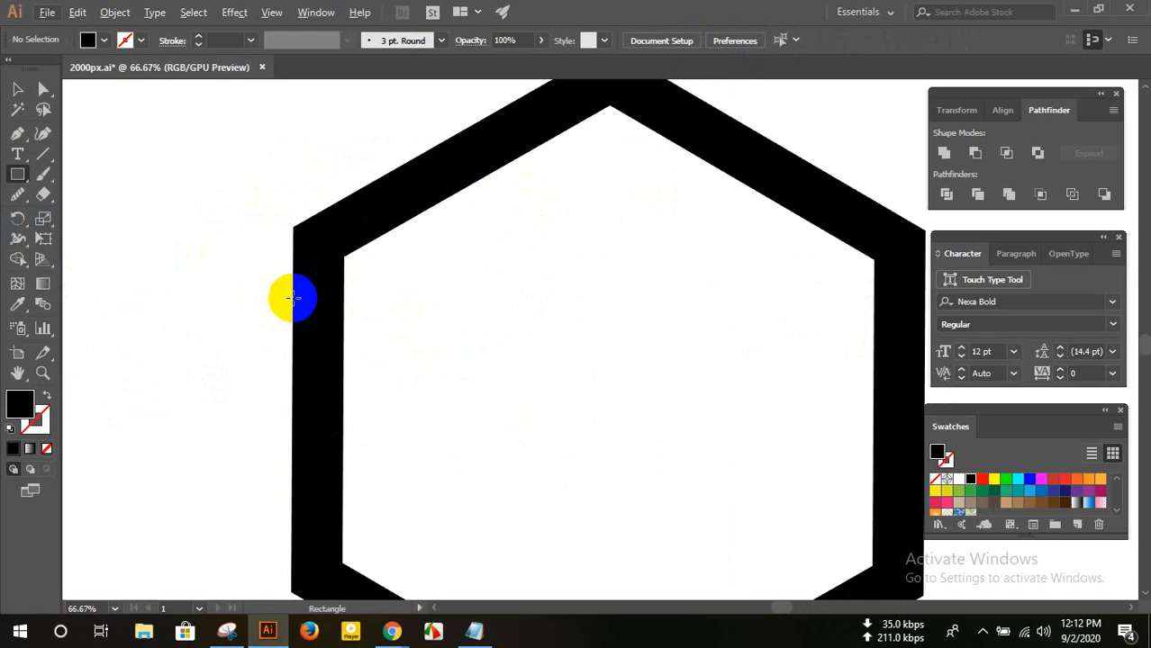
pyautogui.moveTo(291, 299); pyautogui.dragTo(340, 555)
pyautogui.click(18, 89)
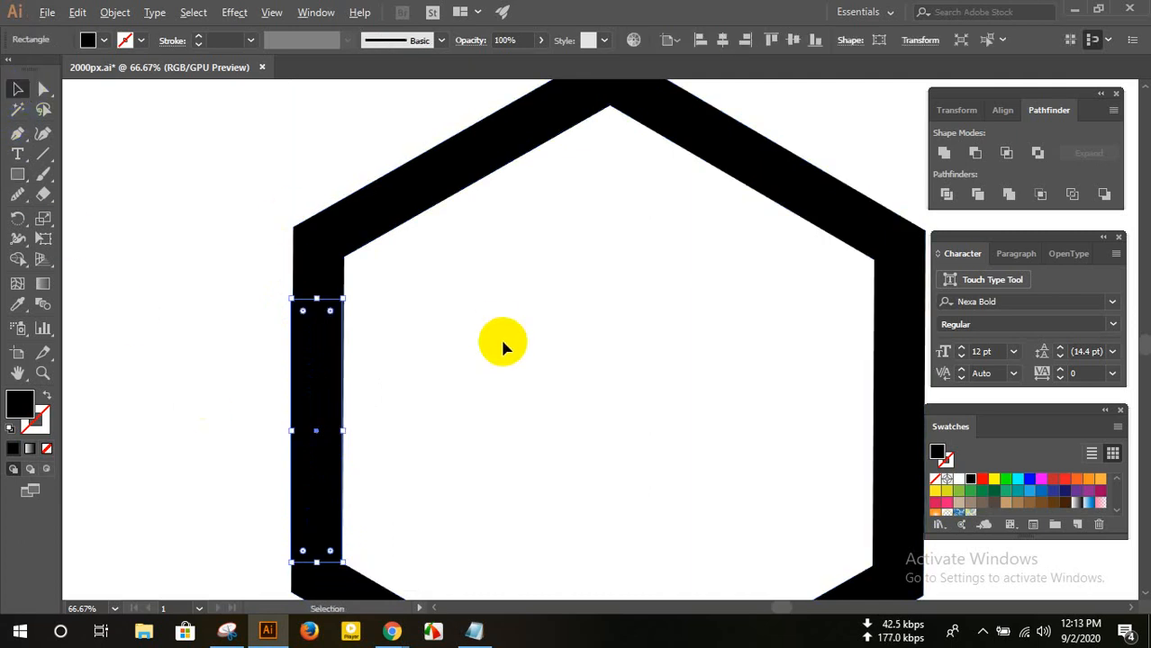
# - Move the rectangle out beside the ring's left side and stretch it at both ends into a bar taller than the ring
pyautogui.scroll(-1, 501, 342)
pyautogui.moveTo(369, 396); pyautogui.dragTo(286, 373)
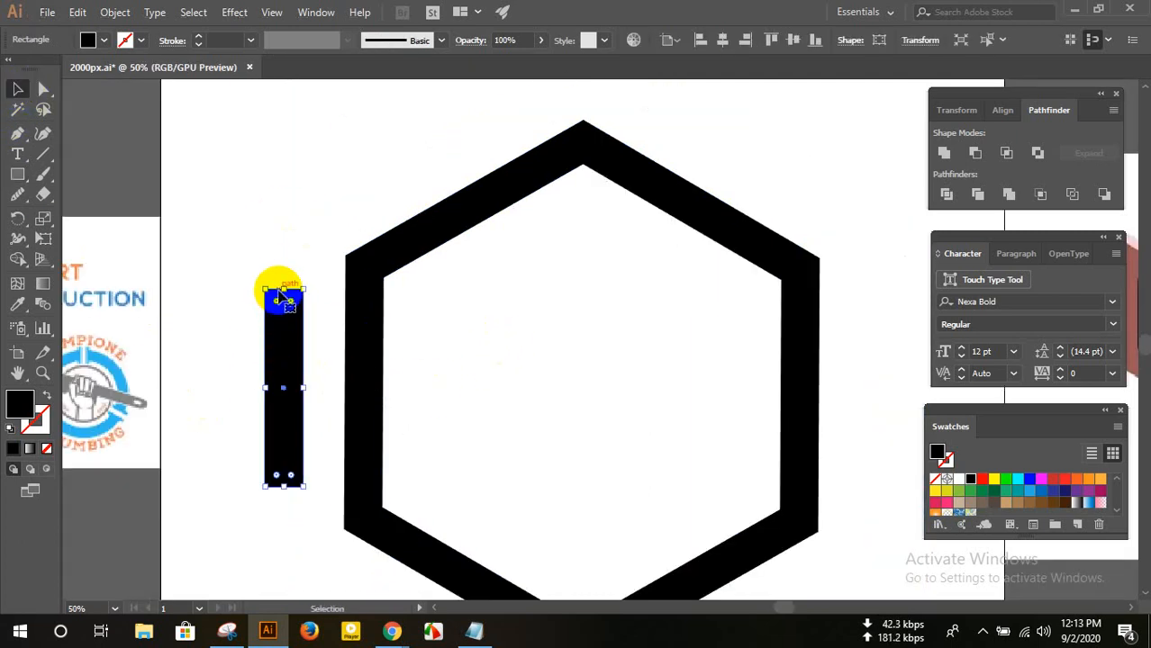
pyautogui.moveTo(281, 289); pyautogui.dragTo(283, 100)
pyautogui.click(348, 202)
pyautogui.scroll(-2, 344, 196)
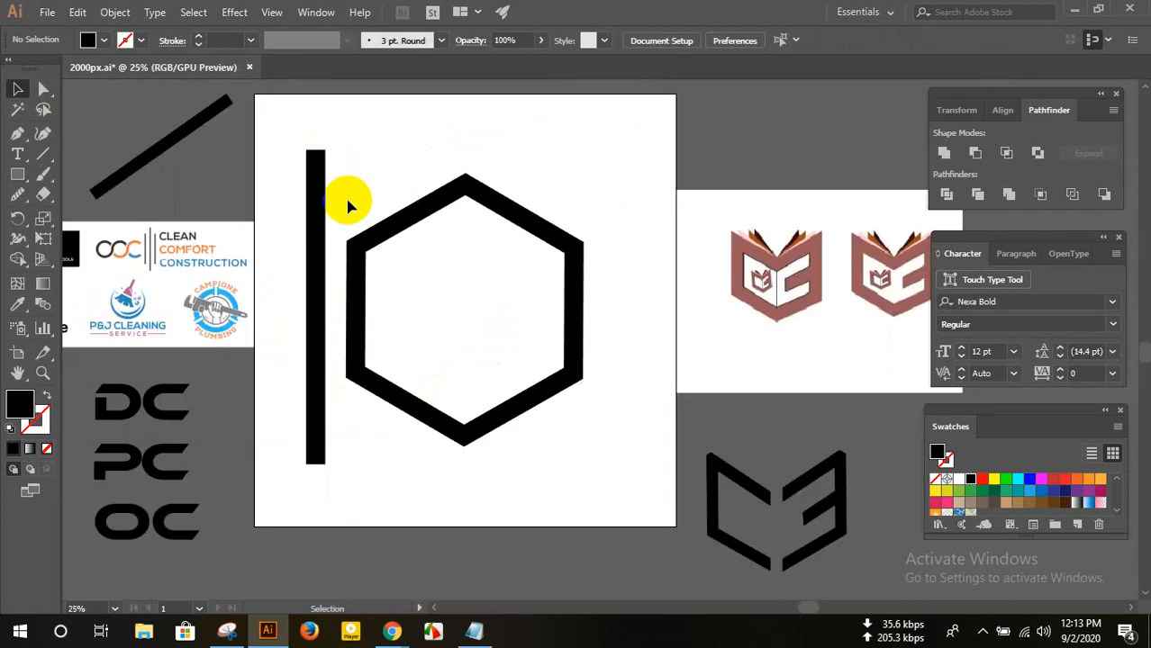
# - Rotate the long bar and lay it diagonally from the ring's upper left corner across its lower right side
pyautogui.click(315, 324)
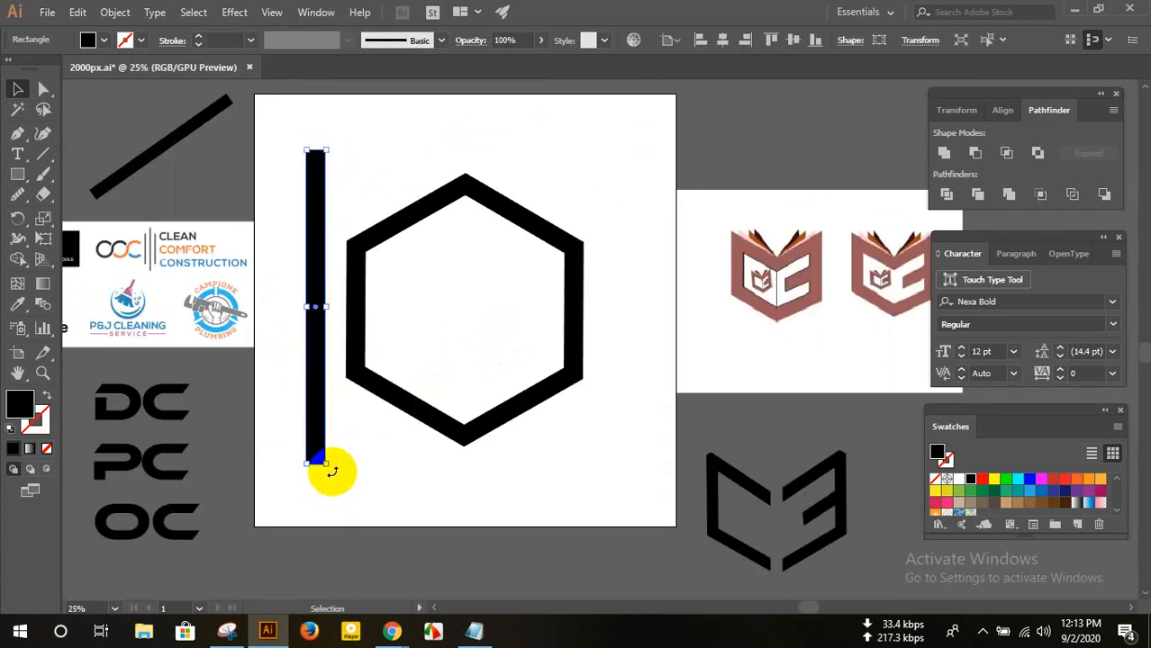
pyautogui.moveTo(327, 464); pyautogui.dragTo(544, 431)
pyautogui.click(524, 486)
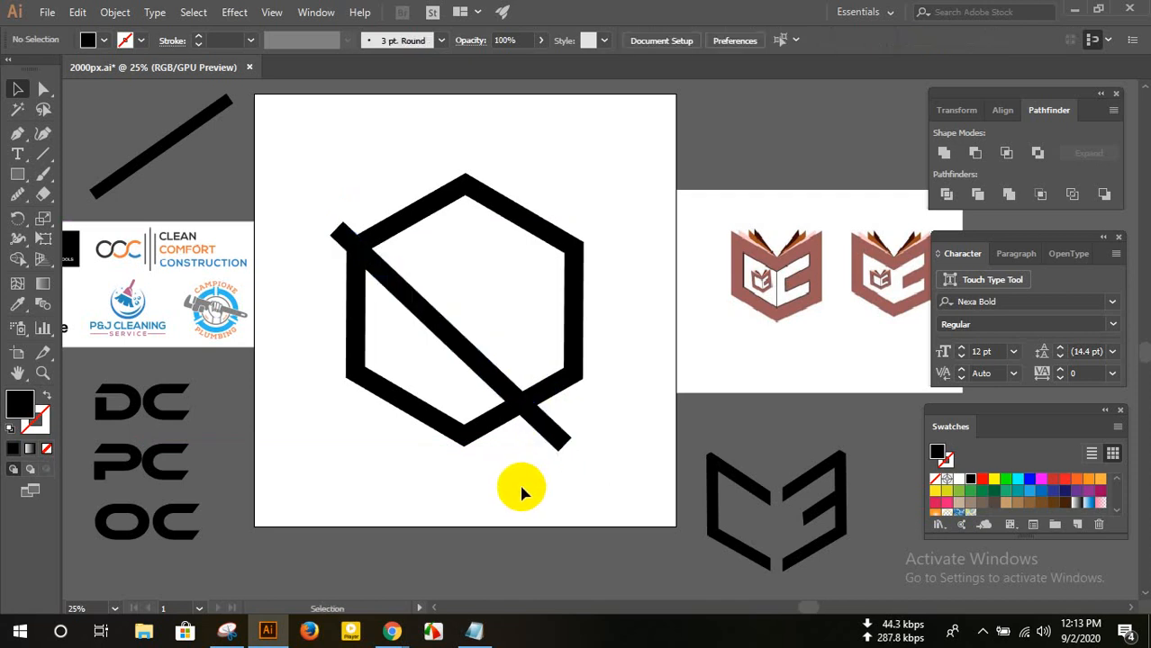
pyautogui.scroll(-1, 520, 492)
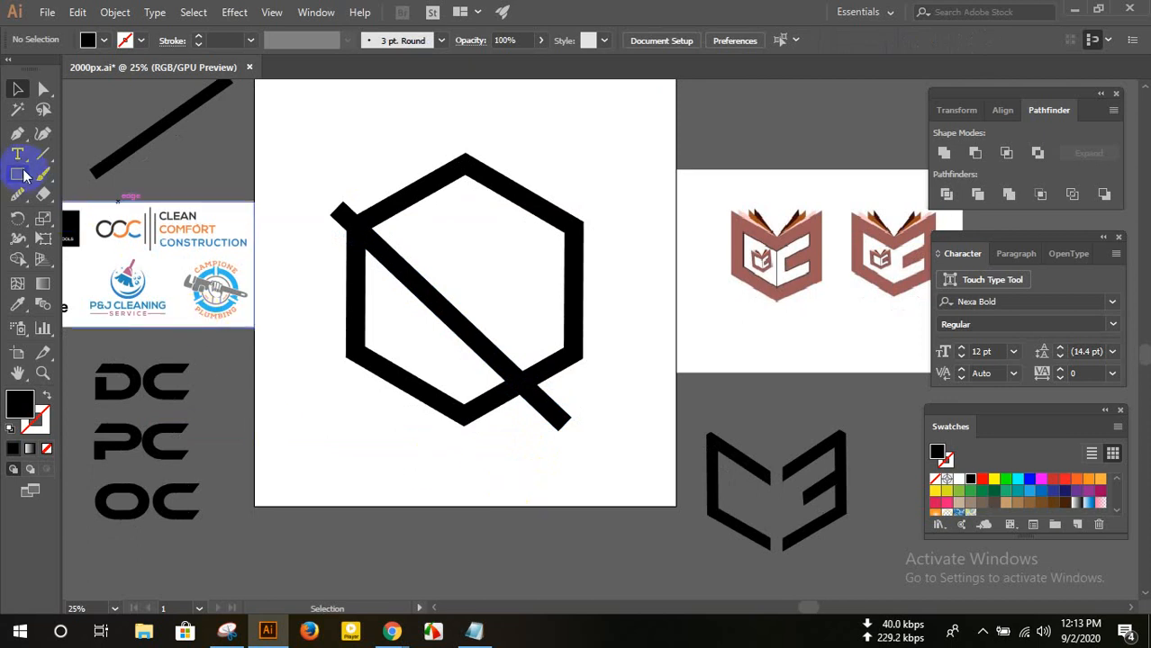
# - Duplicate the diagonal bar, rotate the copy upright, and place two parallel vertical bars across the ring either side of its centre
pyautogui.moveTo(25, 176); pyautogui.dragTo(82, 175)
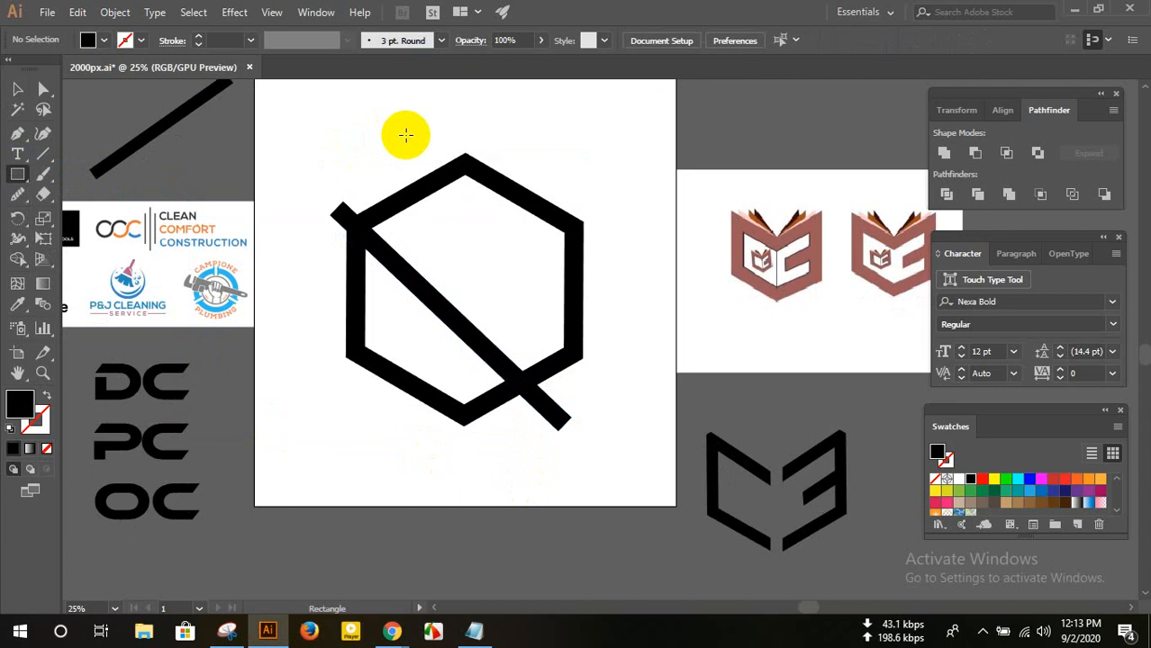
pyautogui.click(17, 89)
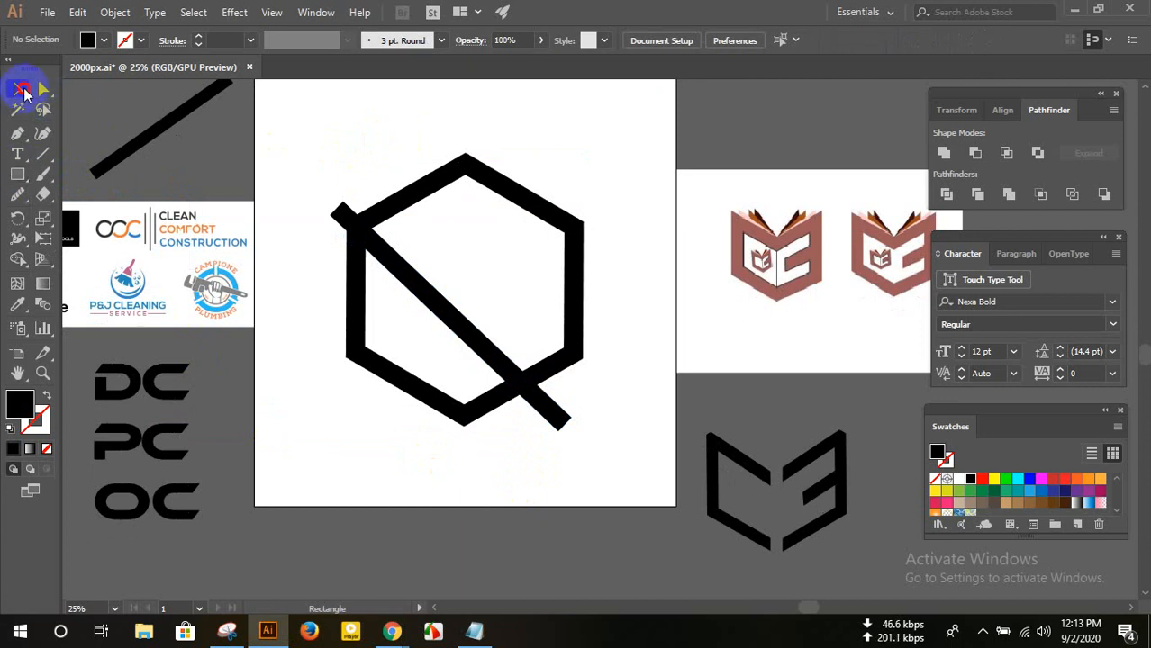
pyautogui.click(435, 310)
pyautogui.moveTo(435, 310); pyautogui.dragTo(326, 324)
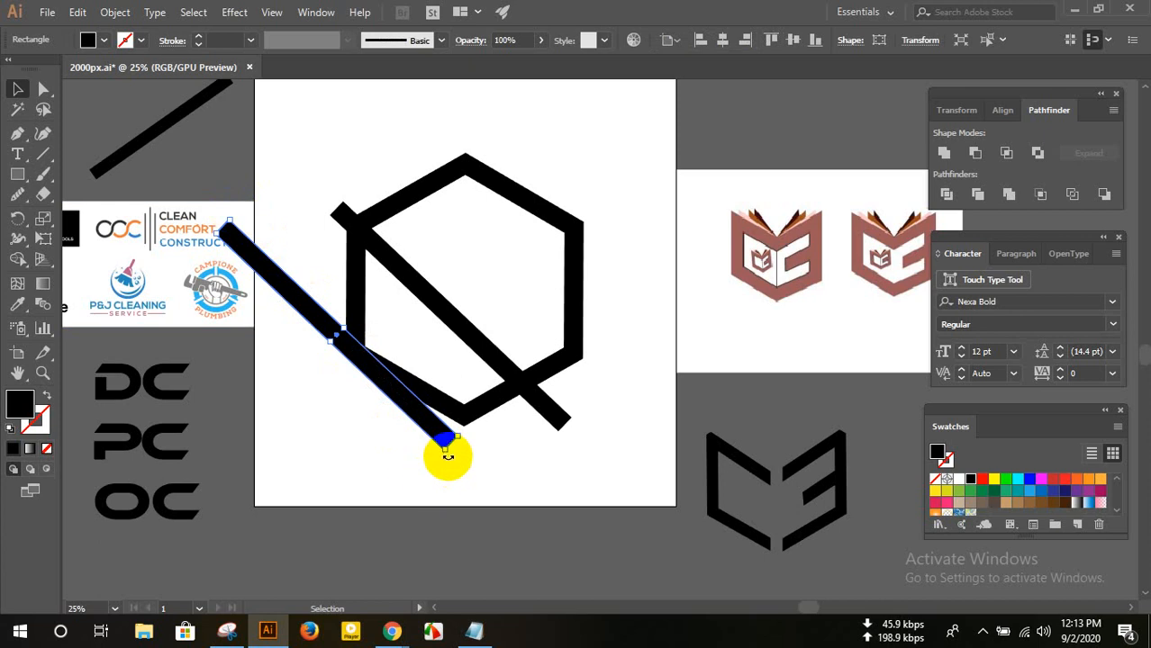
pyautogui.moveTo(449, 457); pyautogui.dragTo(324, 490)
pyautogui.moveTo(334, 424); pyautogui.dragTo(488, 375)
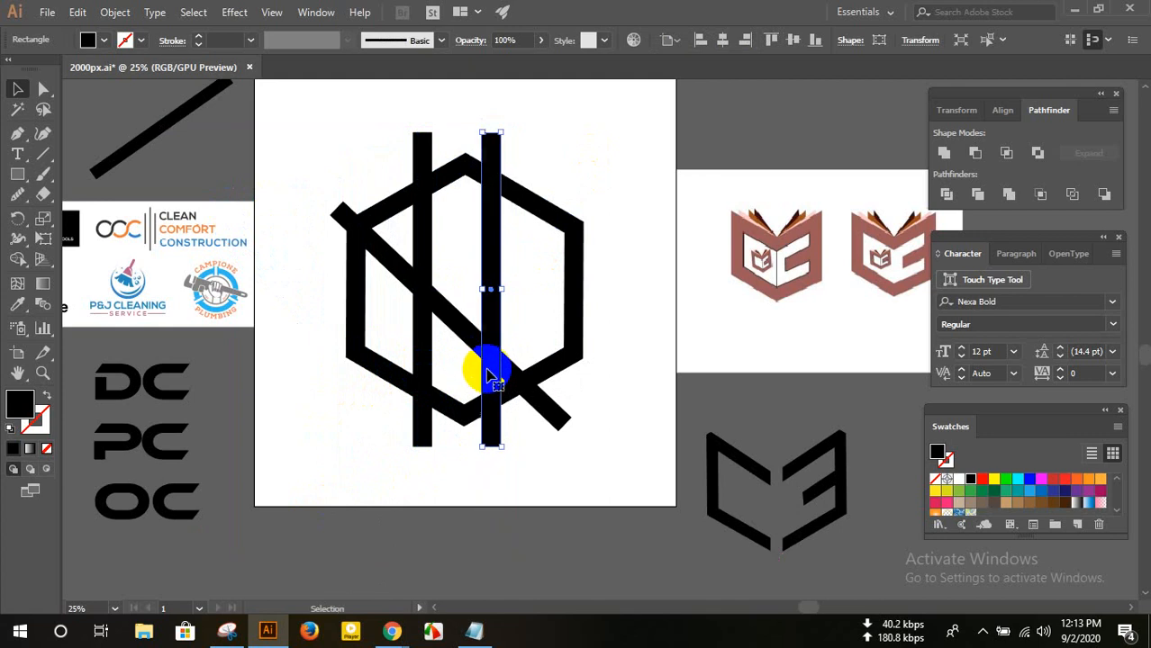
pyautogui.click(525, 261)
# - Select the ring and bars and use Shape Builder to remove both vertical bars' upper ends, the diagonal's lower end and the right bar's lower end
pyautogui.moveTo(316, 112); pyautogui.dragTo(629, 500)
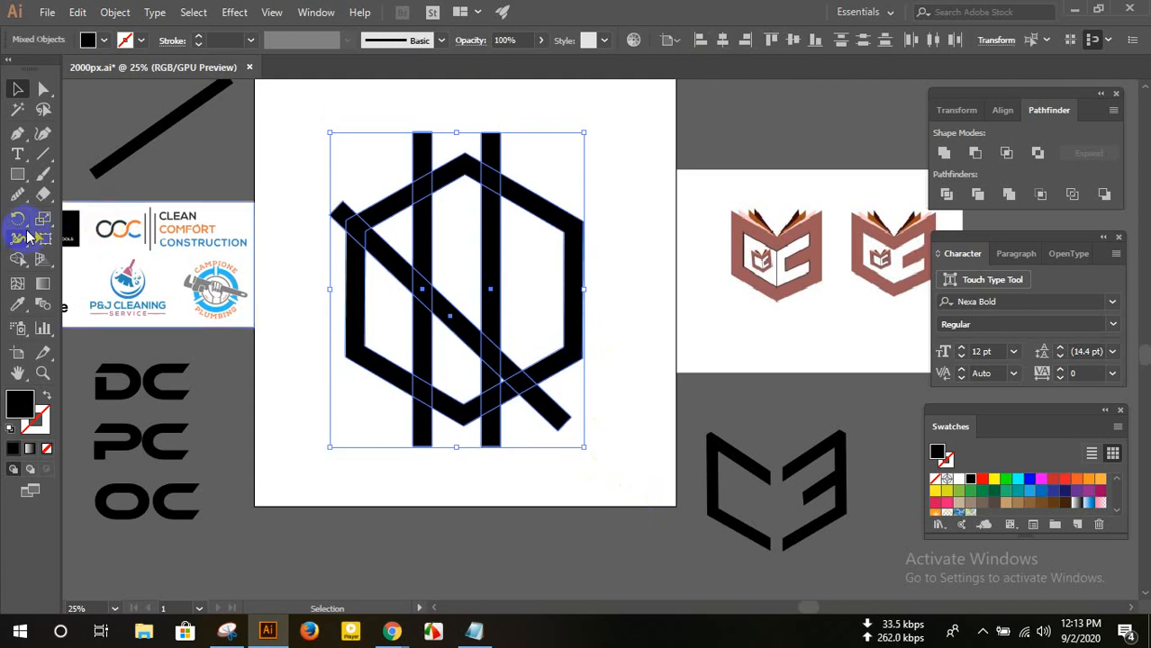
pyautogui.click(18, 262)
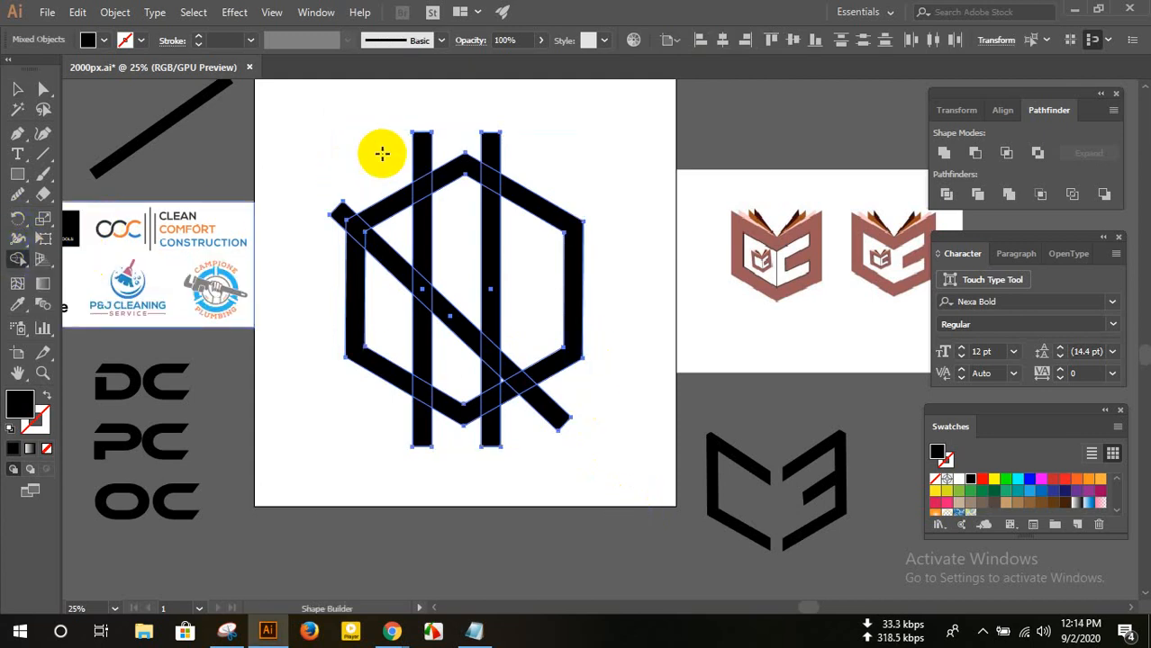
pyautogui.keyDown('alt'); pyautogui.click(421, 148); pyautogui.keyUp('alt')
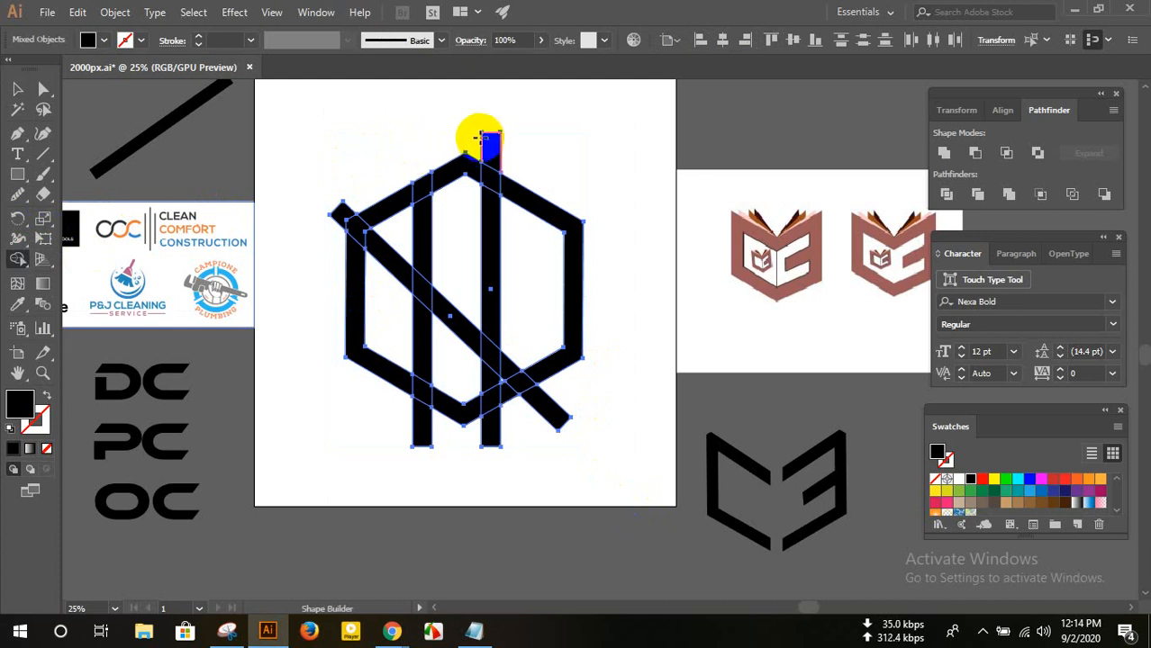
pyautogui.keyDown('alt'); pyautogui.click(490, 144); pyautogui.keyUp('alt')
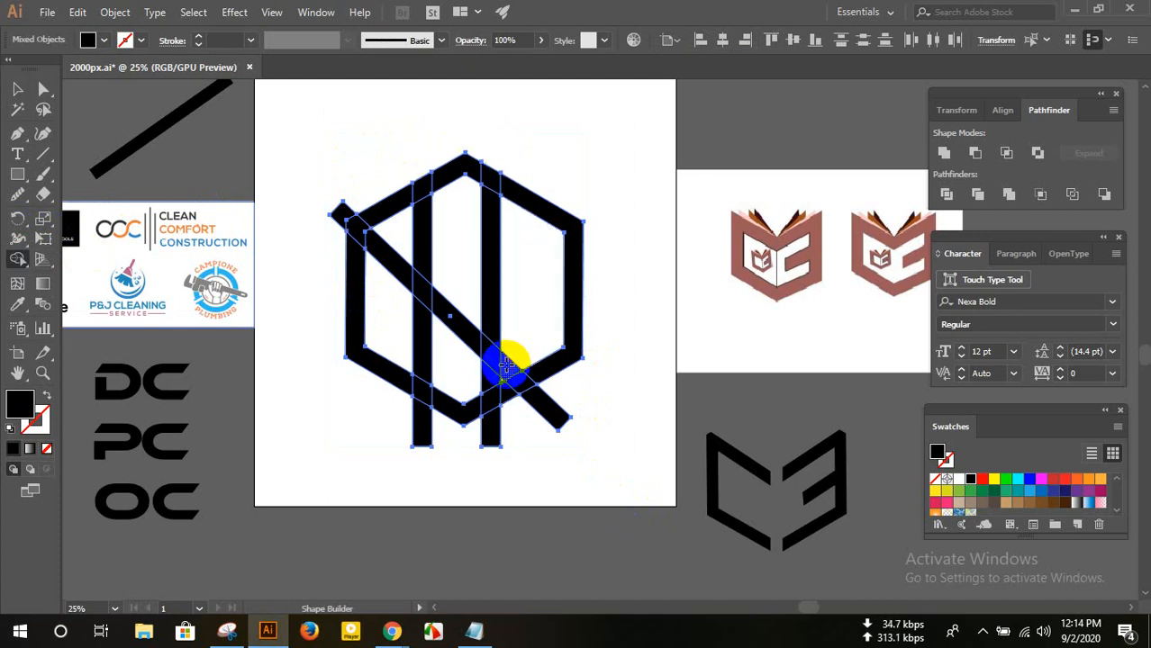
pyautogui.keyDown('alt'); pyautogui.click(549, 400); pyautogui.keyUp('alt')
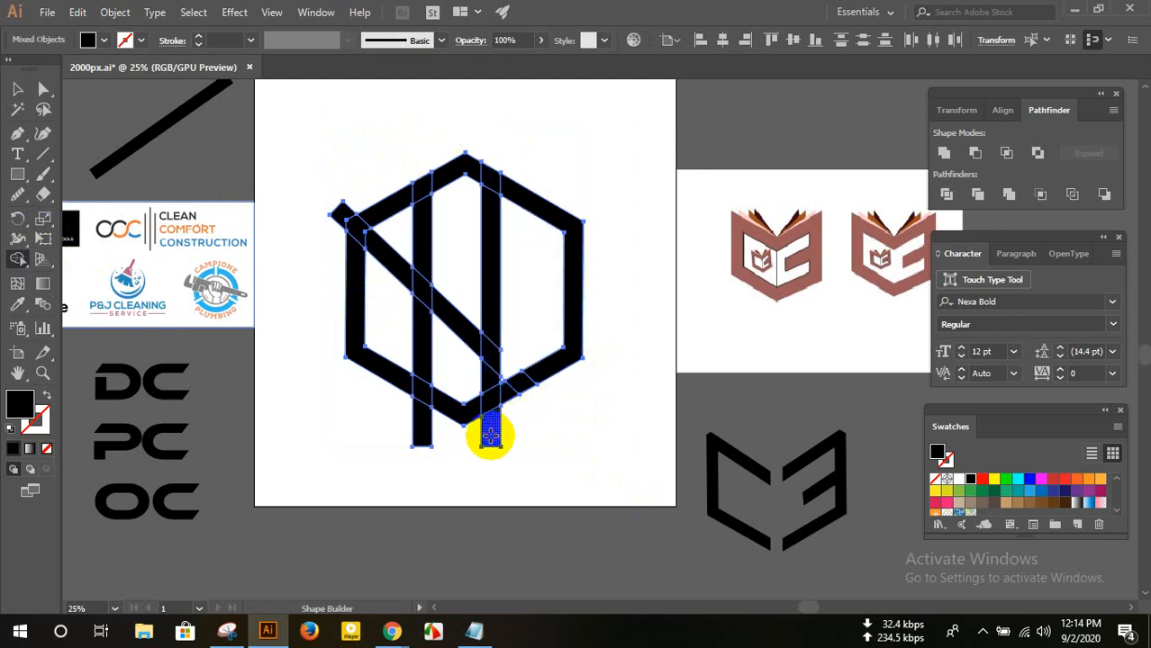
pyautogui.keyDown('alt'); pyautogui.click(489, 437); pyautogui.keyUp('alt')
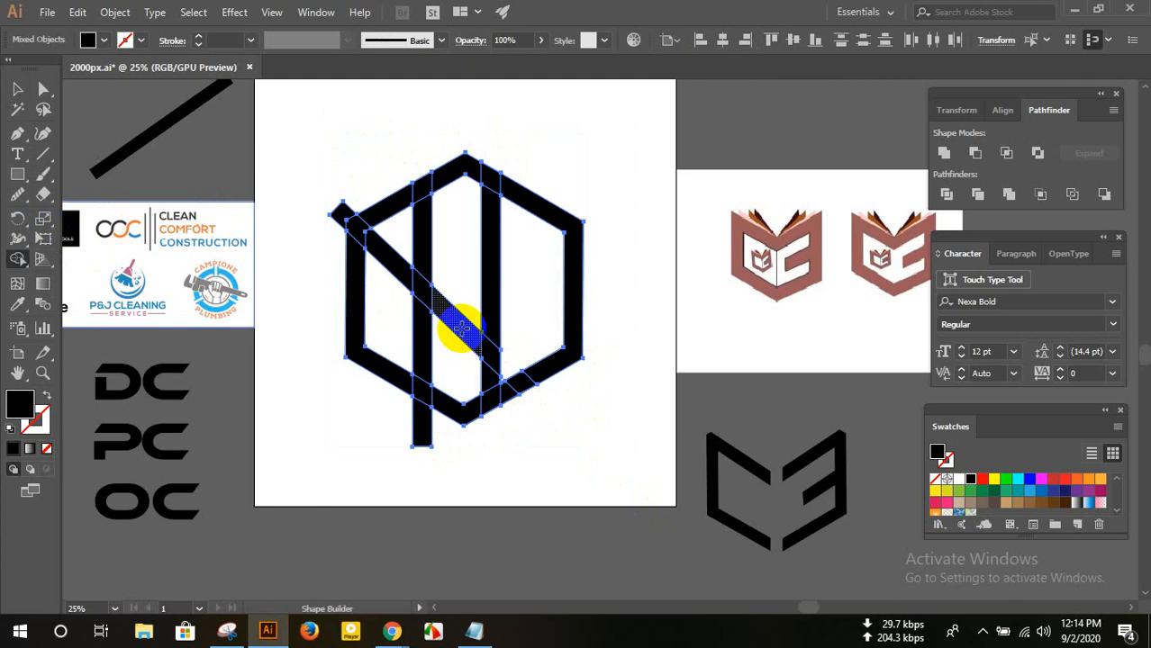
# - Remove the diagonal between the two bars, the left bar below the diagonal inside the ring, and the ring's upper left side with the diagonal's tip
pyautogui.keyDown('alt'); pyautogui.click(452, 333); pyautogui.keyUp('alt')
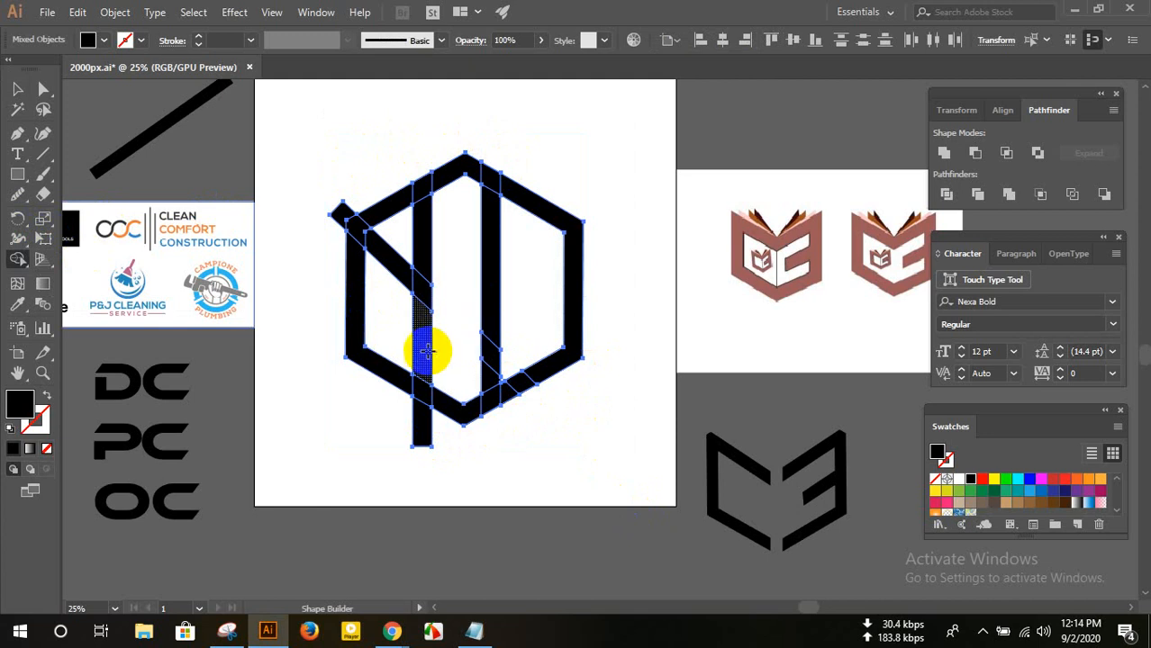
pyautogui.keyDown('alt'); pyautogui.click(427, 350); pyautogui.keyUp('alt')
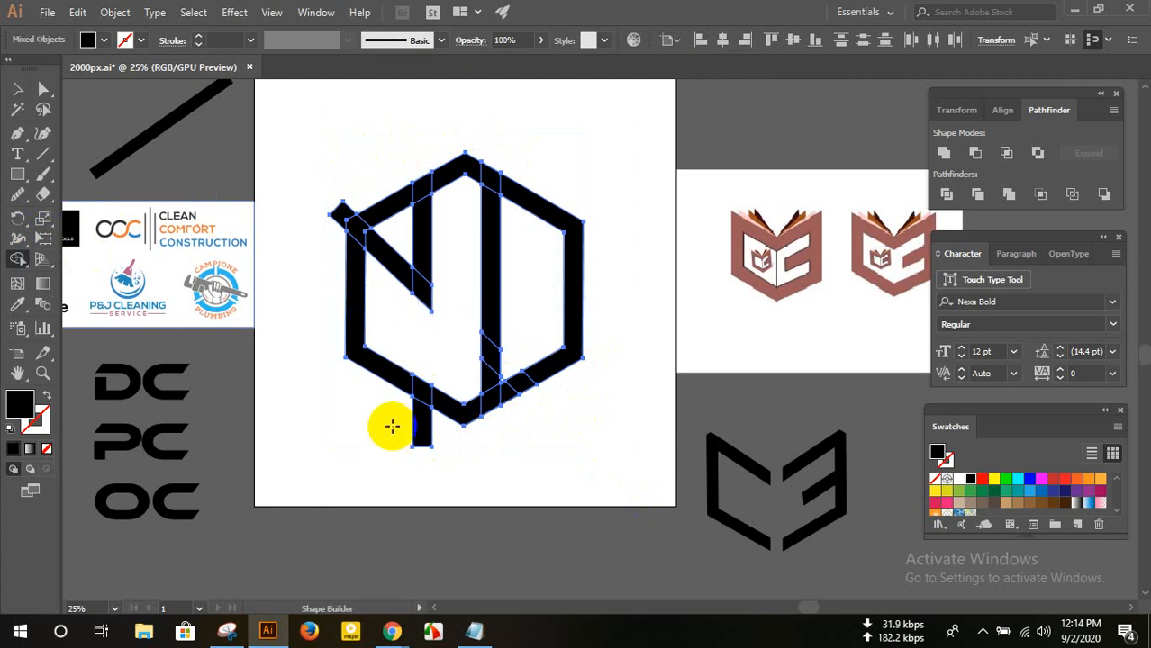
pyautogui.keyDown('alt'); pyautogui.click(339, 213); pyautogui.keyUp('alt')
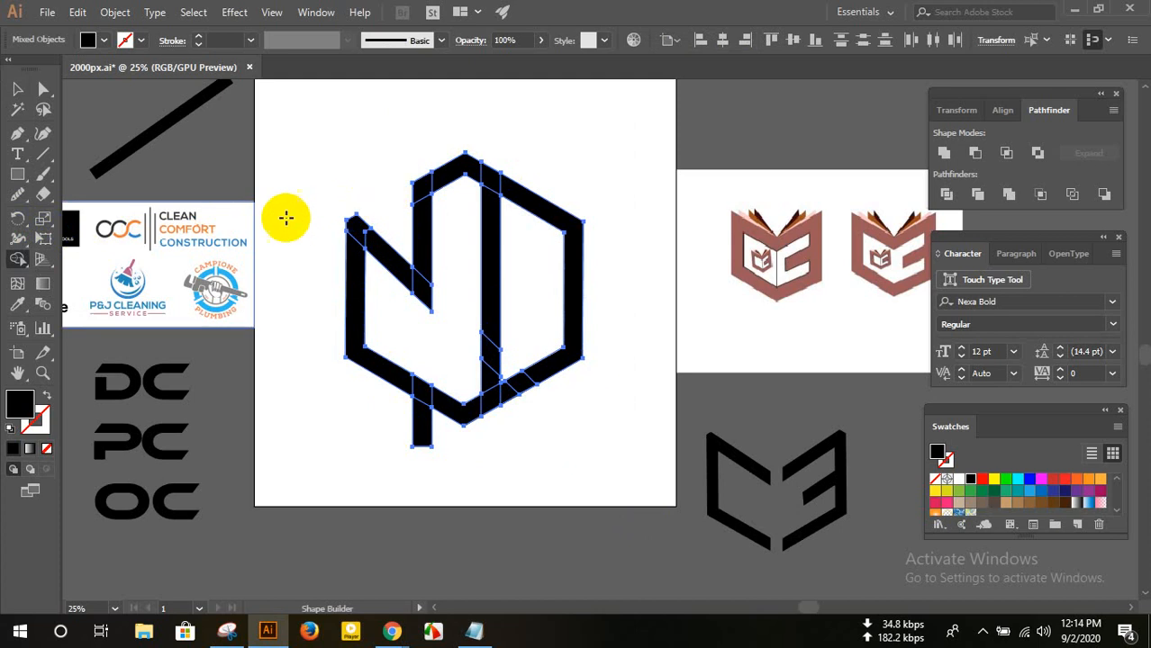
# - Remove the ring's top and bottom corners between the bars and the left bar's lower end, separating the mark into N and D shapes
pyautogui.keyDown('alt'); pyautogui.click(450, 175); pyautogui.keyUp('alt')
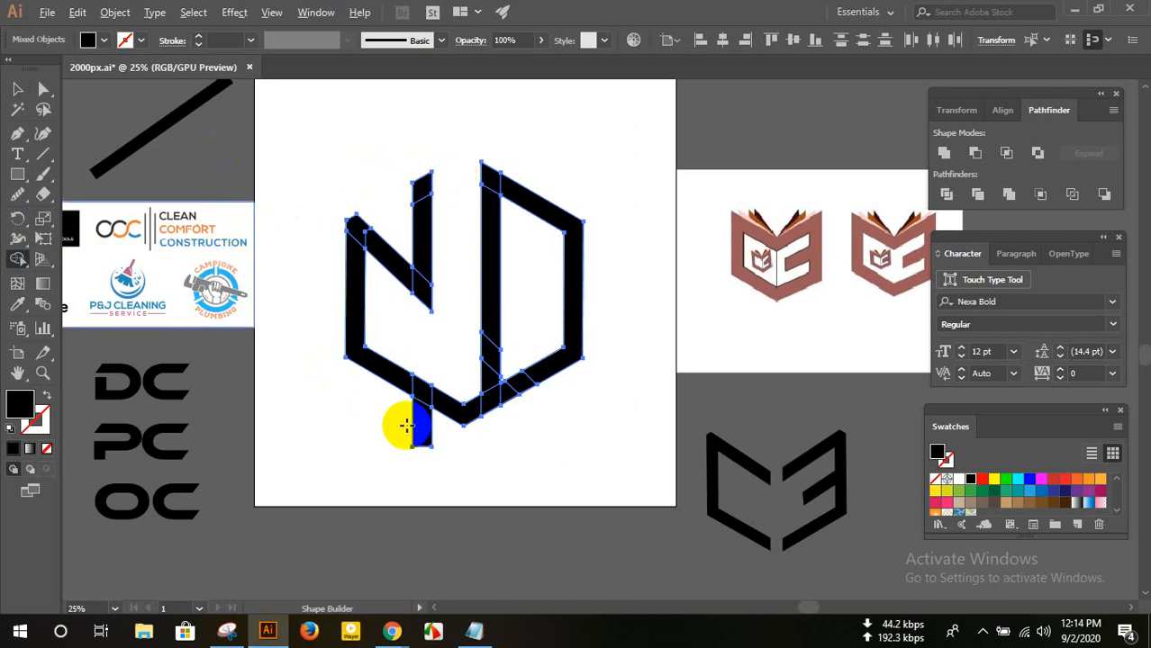
pyautogui.keyDown('alt'); pyautogui.click(417, 430); pyautogui.keyUp('alt')
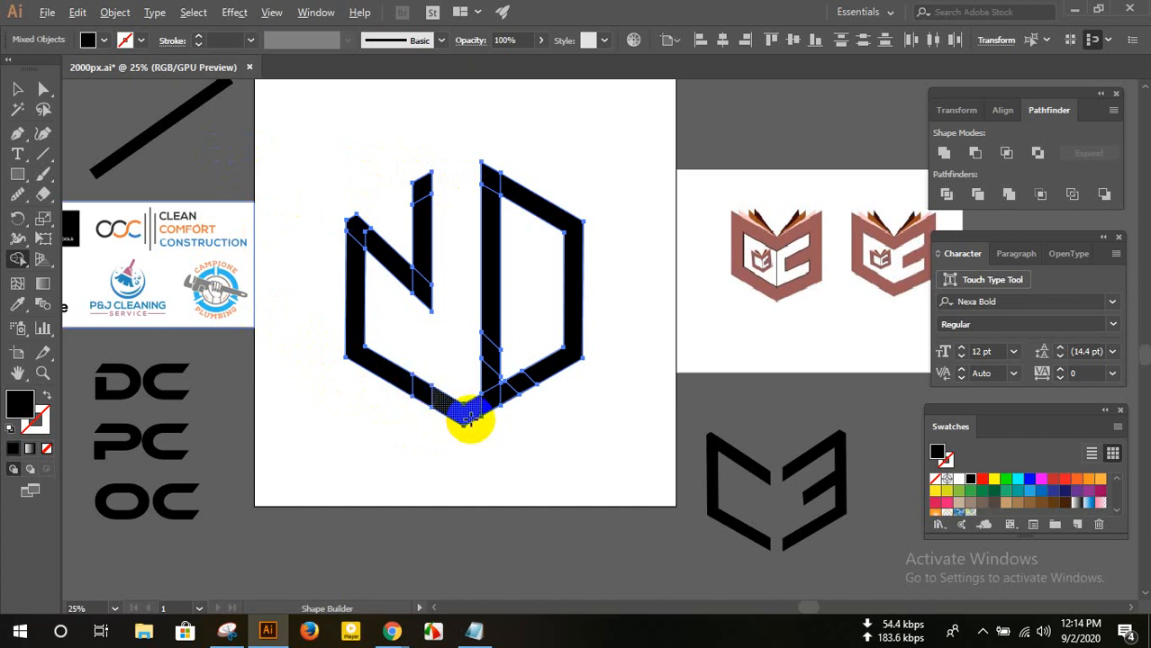
pyautogui.keyDown('alt'); pyautogui.click(469, 419); pyautogui.keyUp('alt')
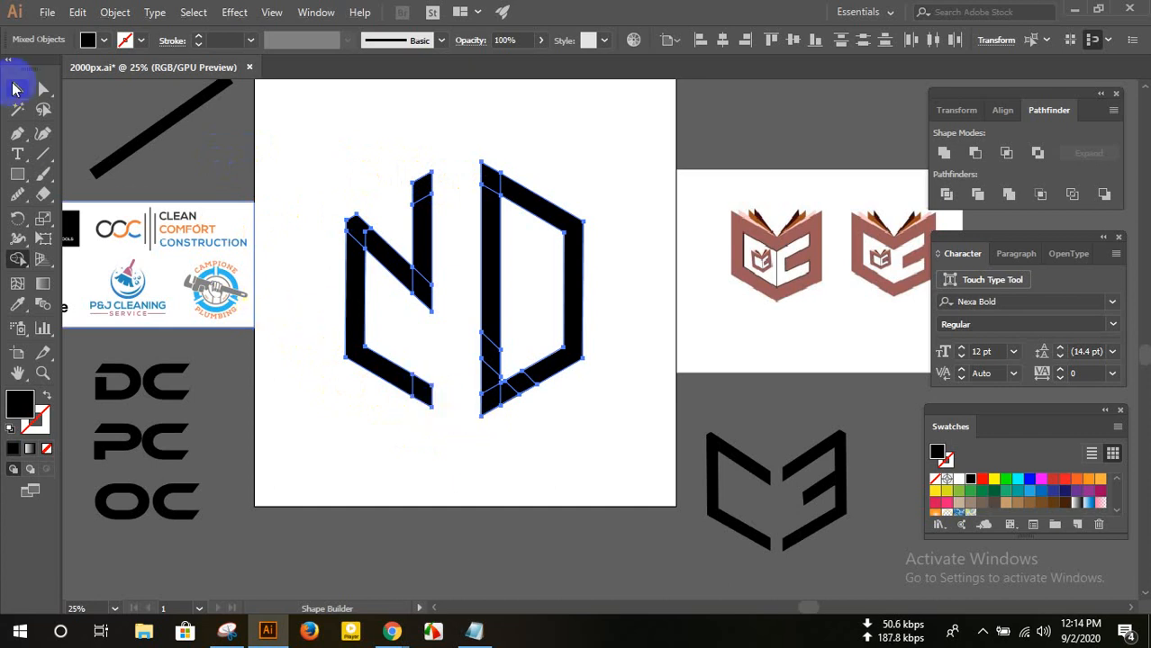
pyautogui.click(16, 88)
pyautogui.click(315, 116)
pyautogui.scroll(-1, 369, 120)
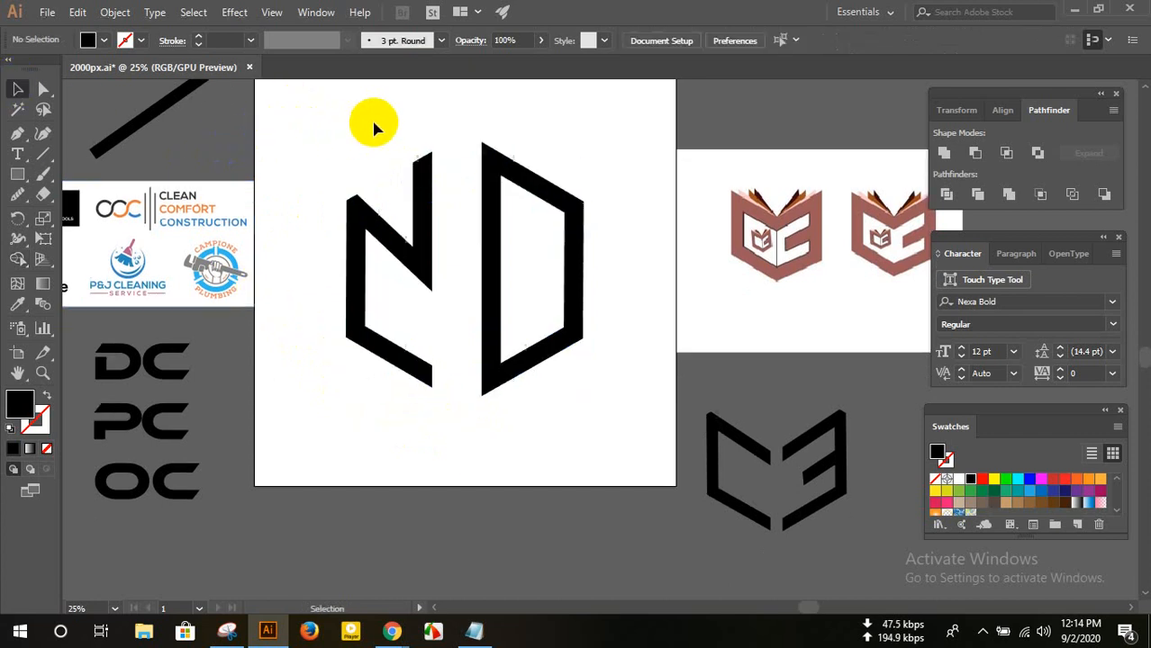
pyautogui.scroll(1, 432, 131)
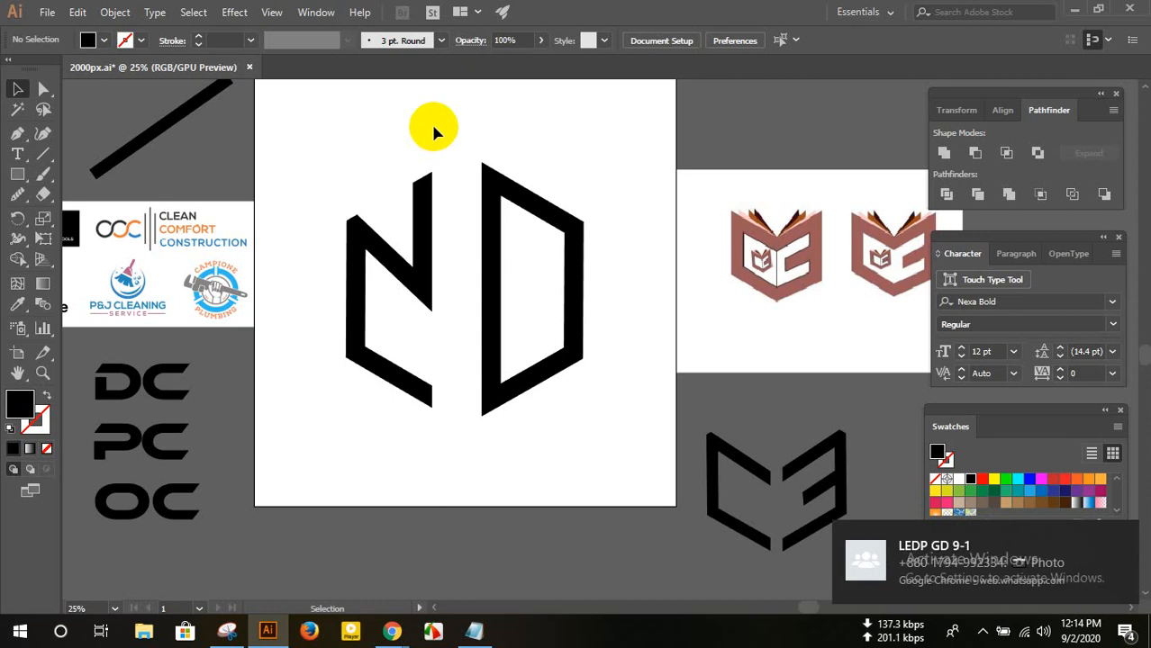
pyautogui.moveTo(309, 141); pyautogui.dragTo(614, 428)
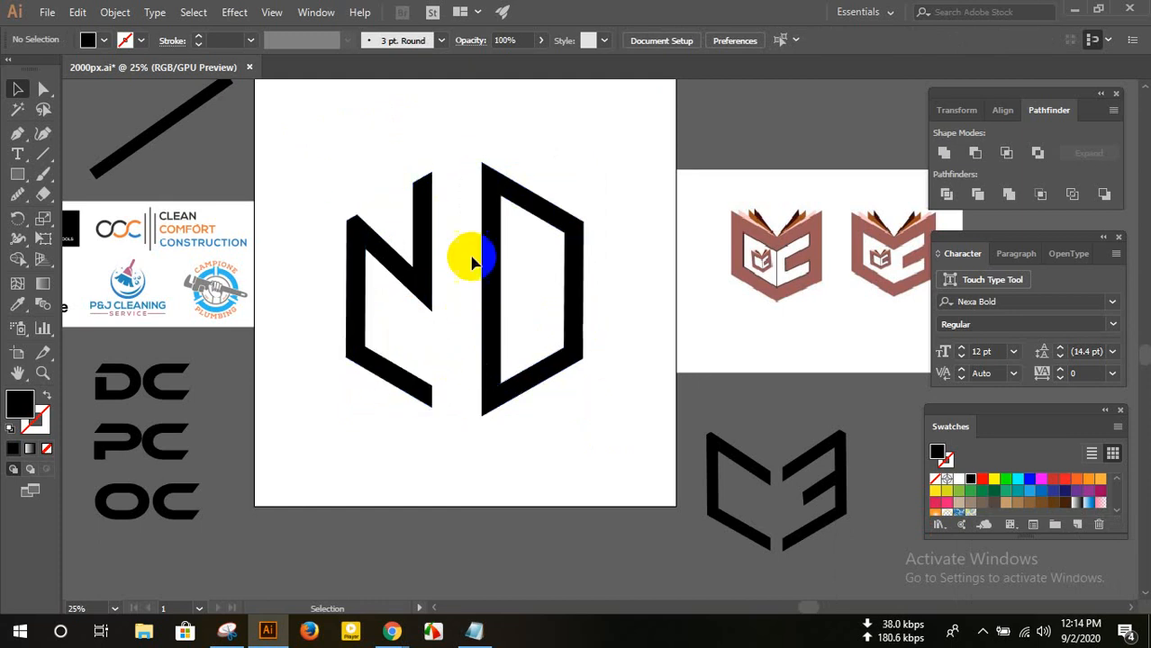
# - Draw a tall, thin black vertical rectangle on the empty area left of the N shape
pyautogui.scroll(2, 371, 345)
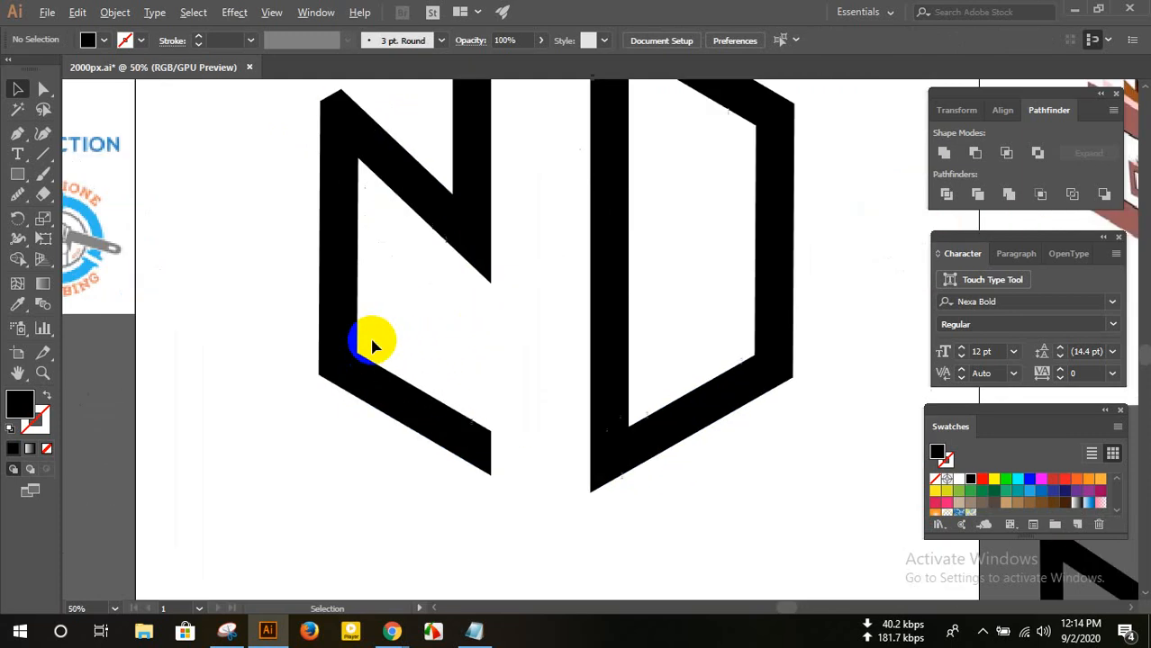
pyautogui.scroll(1, 369, 334)
pyautogui.scroll(-1, 369, 334)
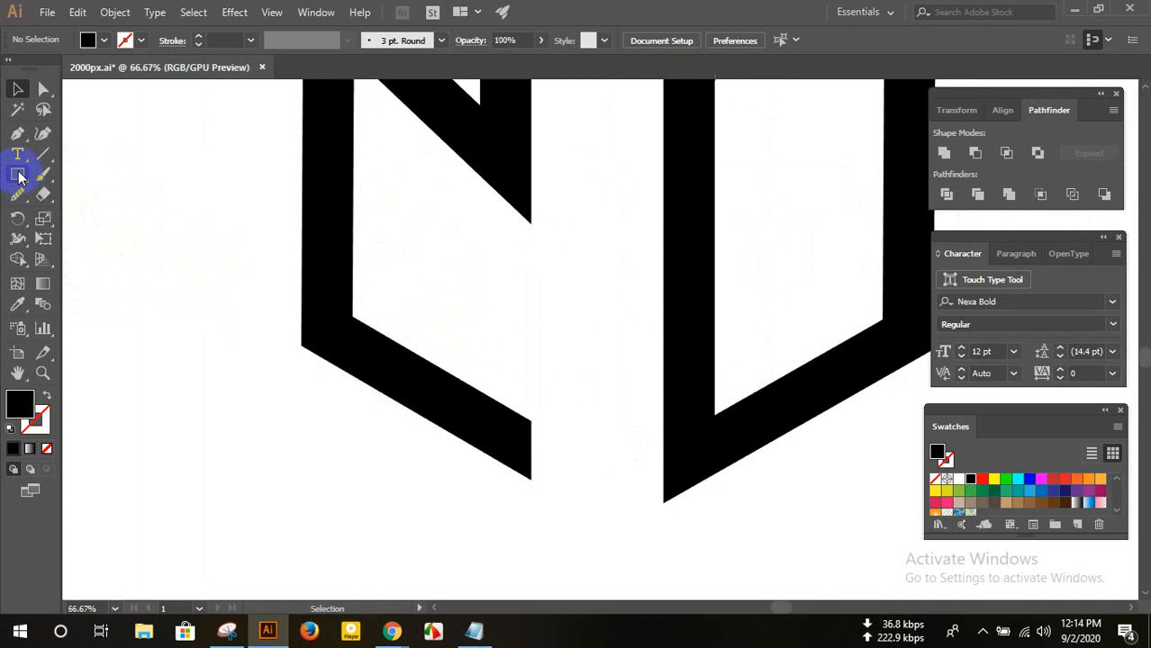
pyautogui.click(76, 173)
pyautogui.moveTo(147, 142); pyautogui.dragTo(169, 542)
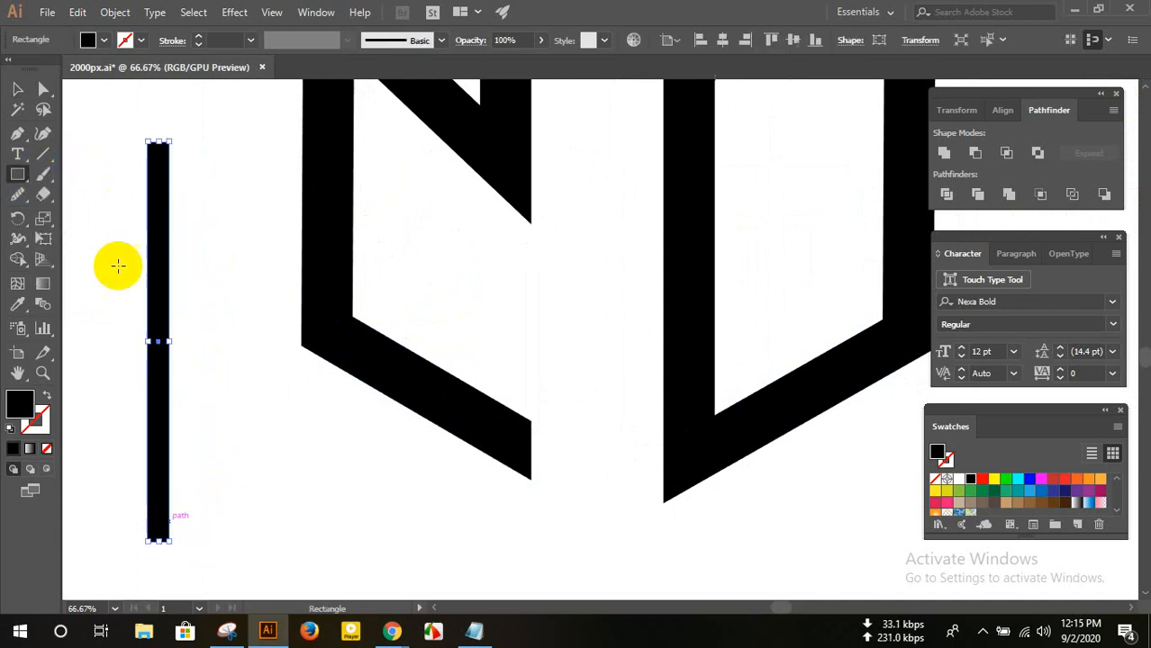
pyautogui.click(17, 89)
pyautogui.click(98, 113)
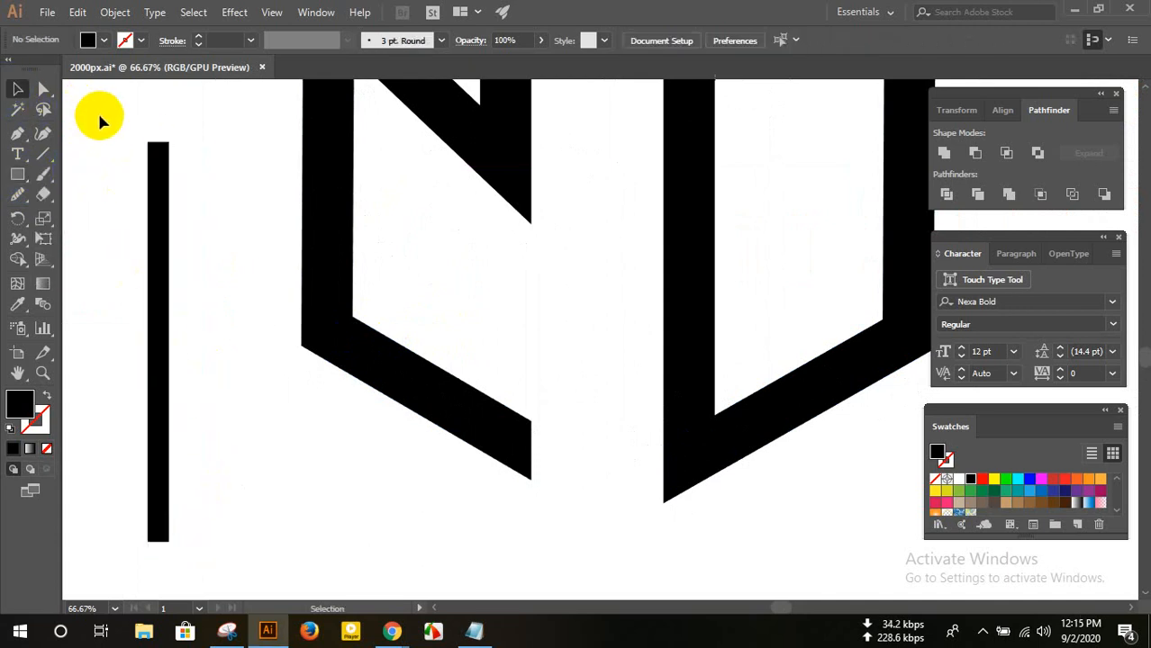
# - Rotate the thin rectangle and lay it diagonally across the N shape's lower left corner
pyautogui.click(164, 153)
pyautogui.moveTo(173, 141); pyautogui.dragTo(266, 255)
pyautogui.moveTo(227, 299); pyautogui.dragTo(364, 303)
pyautogui.click(493, 329)
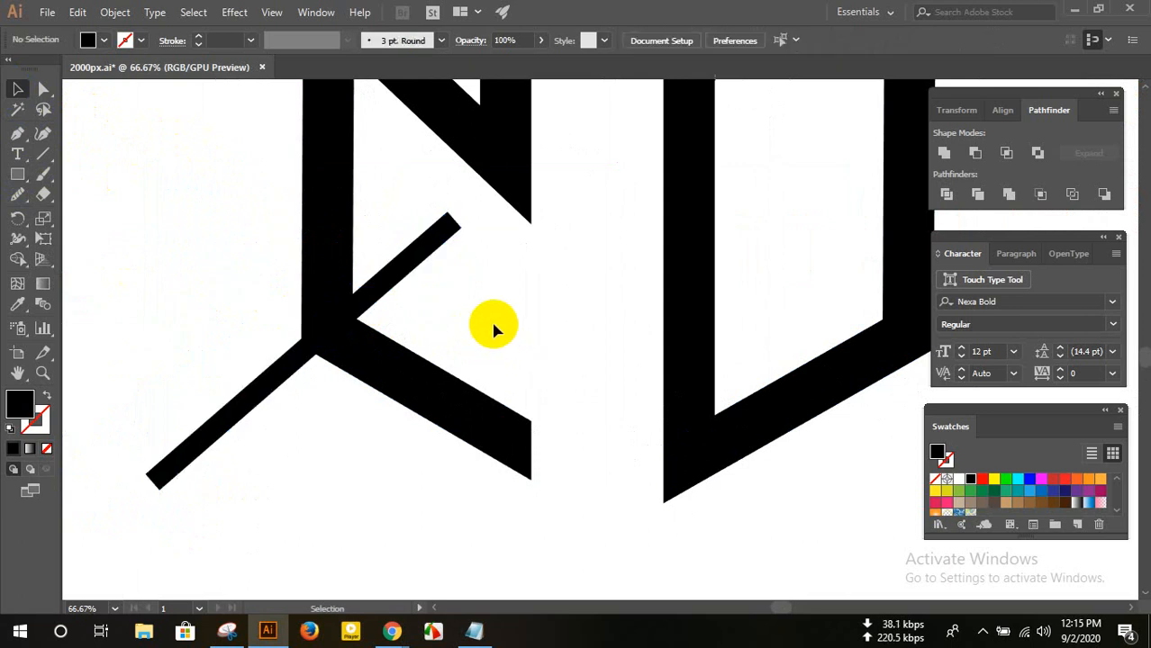
pyautogui.scroll(-3, 492, 325)
pyautogui.scroll(2, 497, 301)
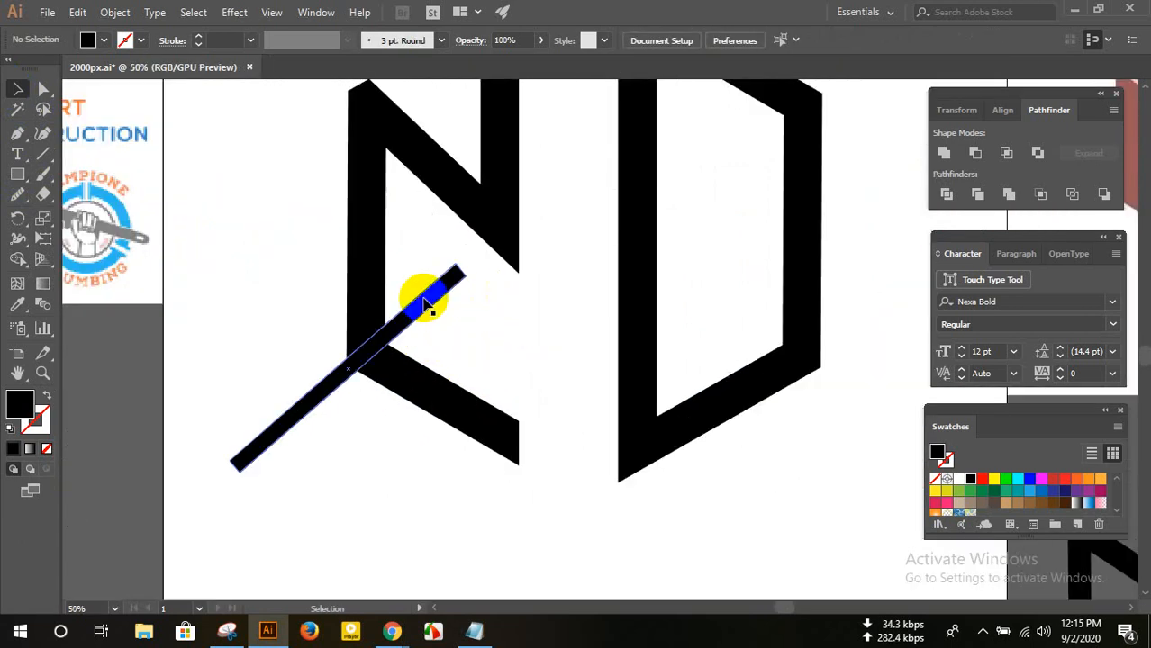
# - Widen the diagonal strip to about 72 px and subtract it from the ring shape to cut a gap at the N's lower left corner
pyautogui.click(355, 379)
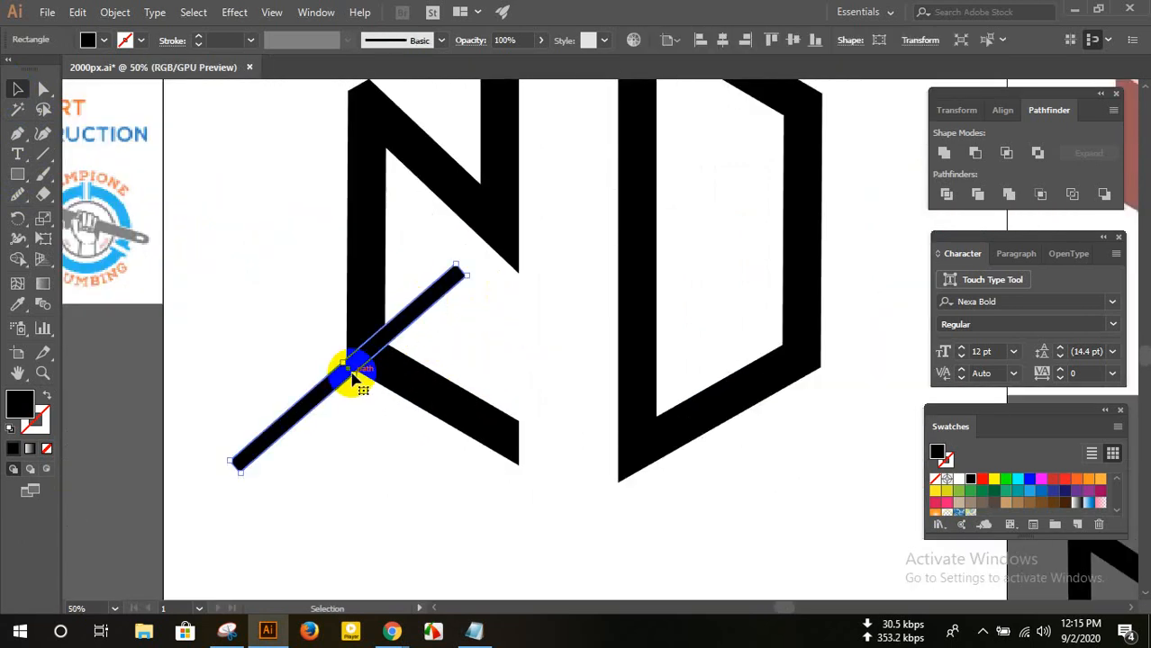
pyautogui.moveTo(354, 378); pyautogui.dragTo(360, 388)
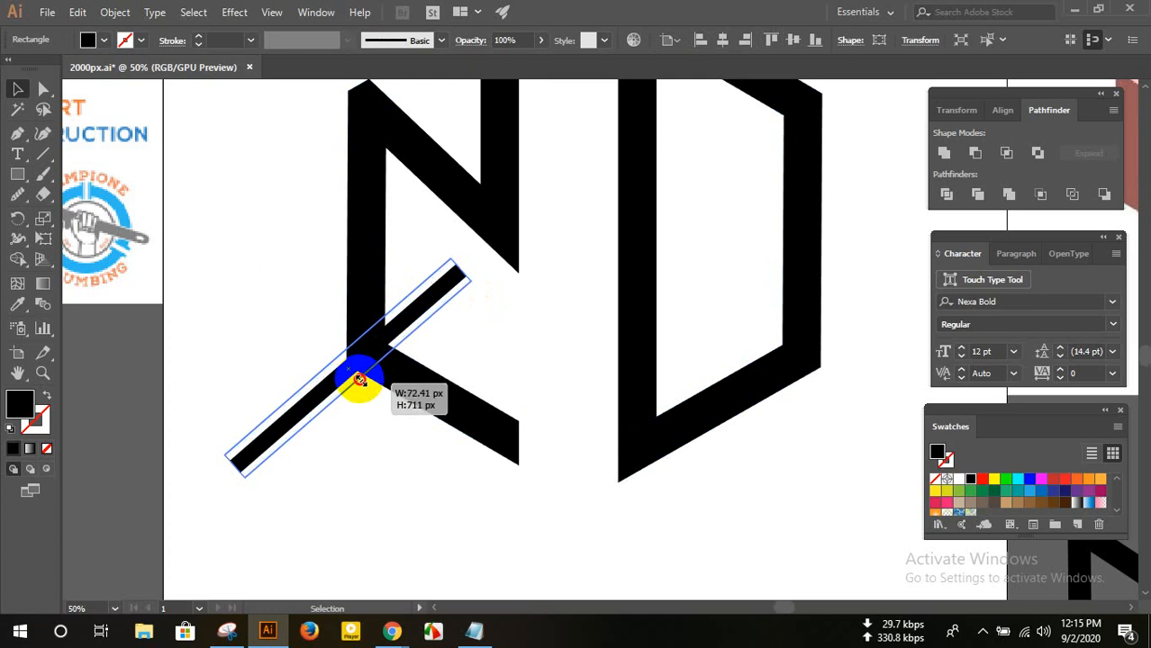
pyautogui.keyDown('shift'); pyautogui.click(360, 293); pyautogui.keyUp('shift')
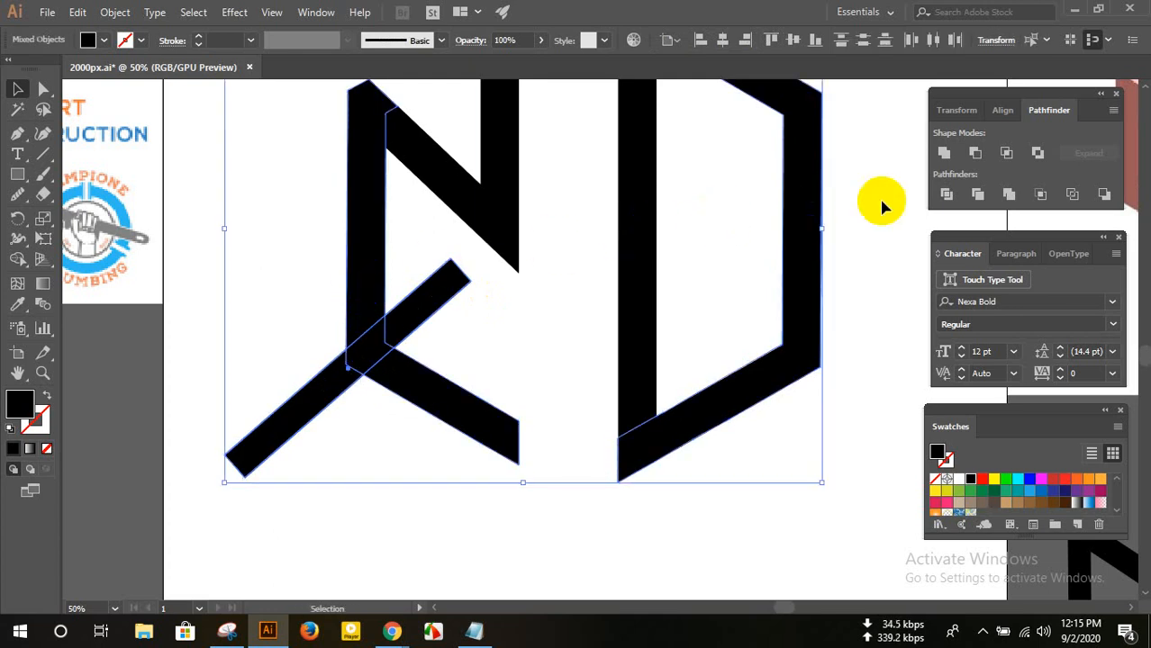
pyautogui.click(974, 153)
pyautogui.click(477, 307)
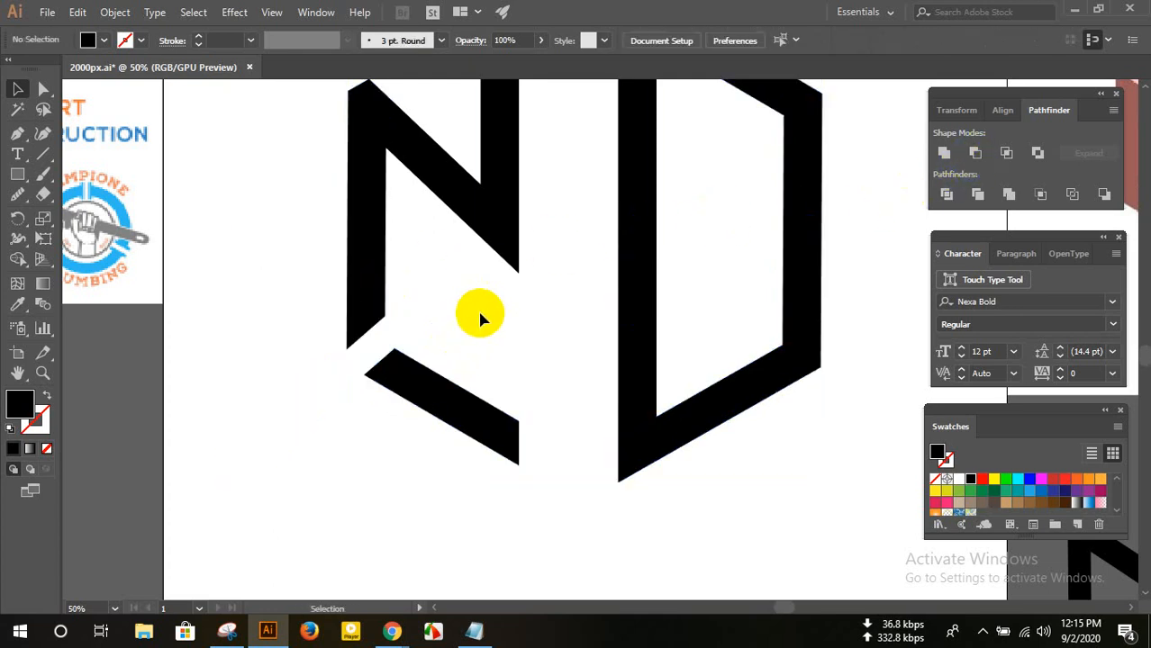
pyautogui.scroll(-2, 477, 307)
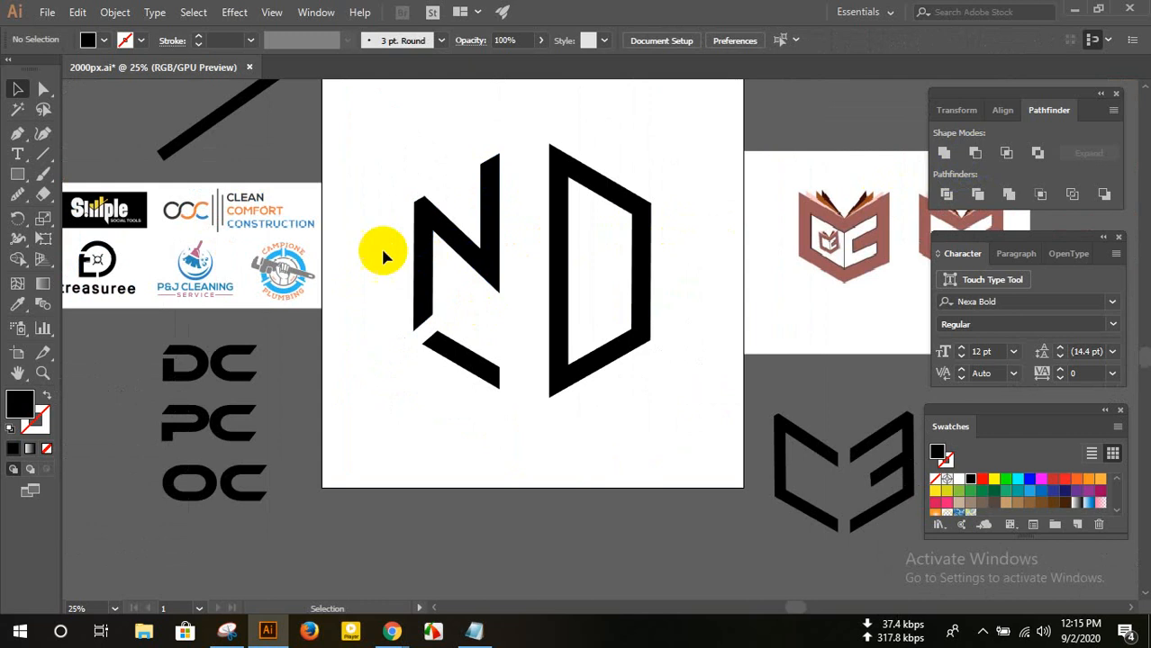
pyautogui.scroll(3, 520, 360)
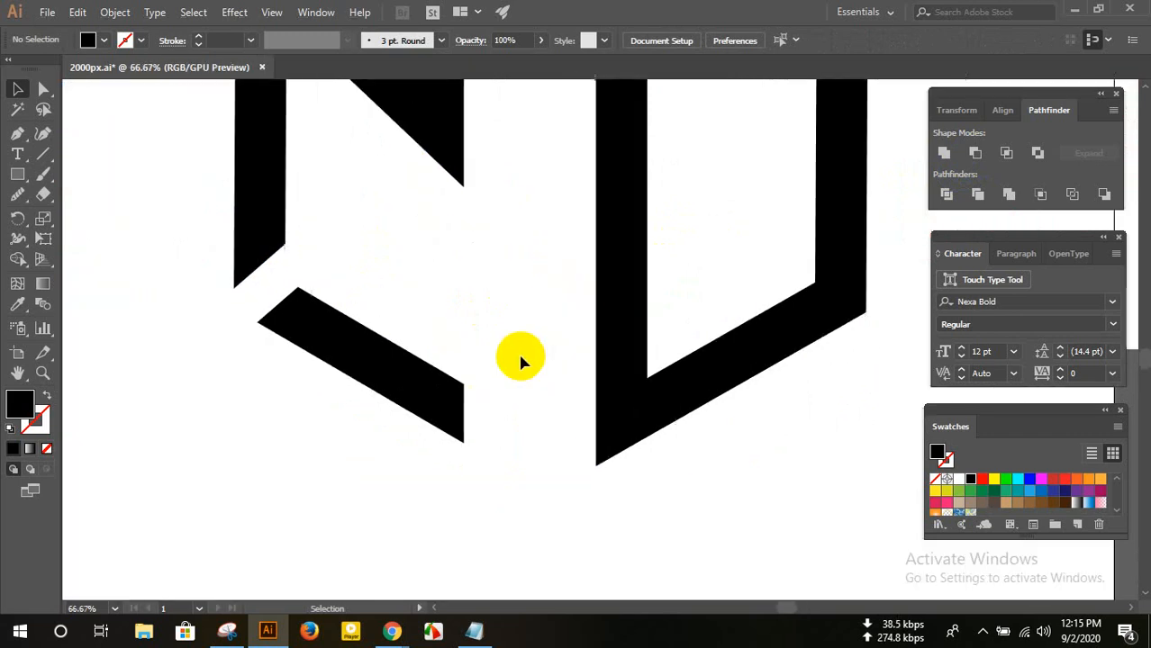
pyautogui.click(42, 88)
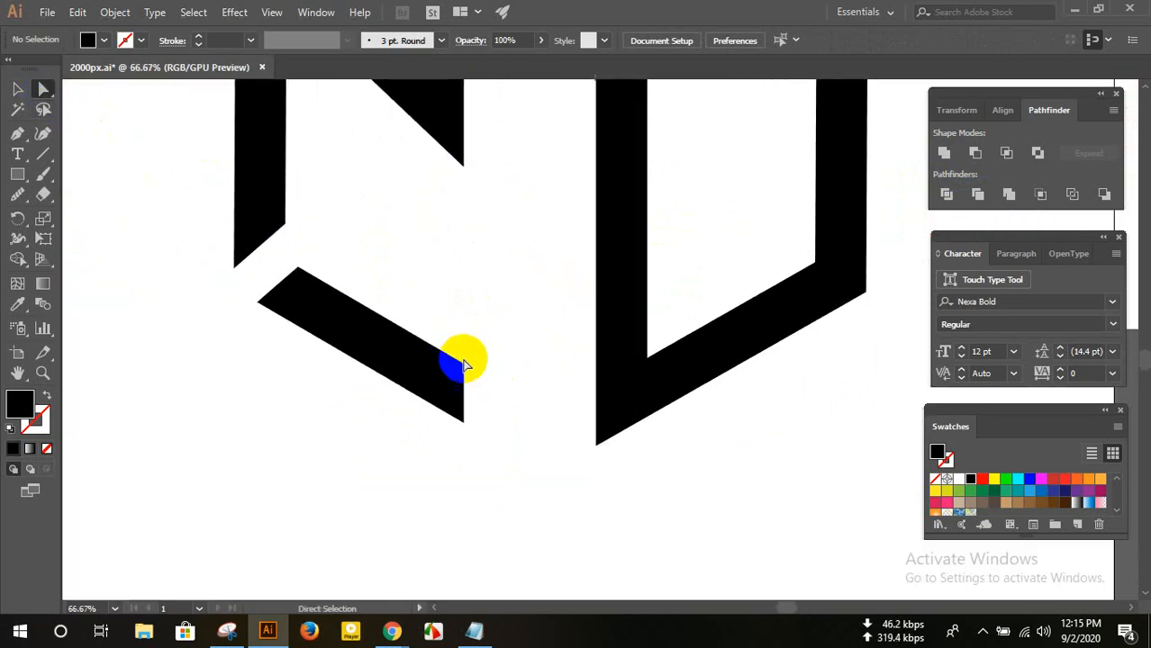
pyautogui.click(455, 389)
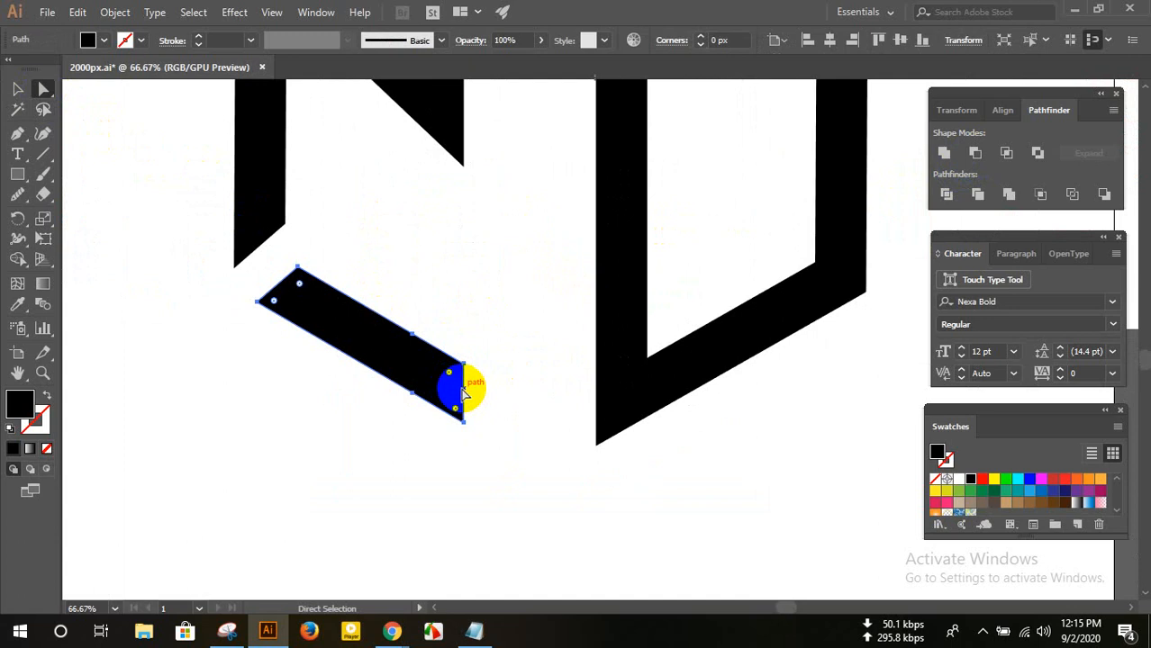
pyautogui.moveTo(464, 390); pyautogui.dragTo(502, 416)
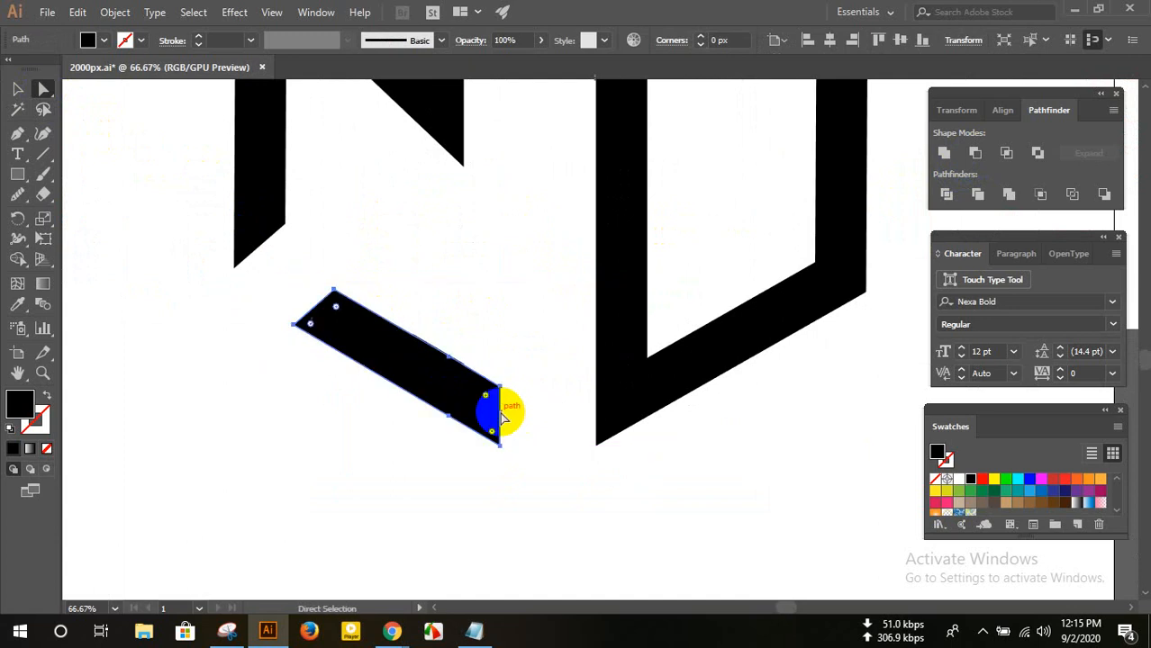
pyautogui.hotkey('ctrl', 'z')
pyautogui.click(500, 411)
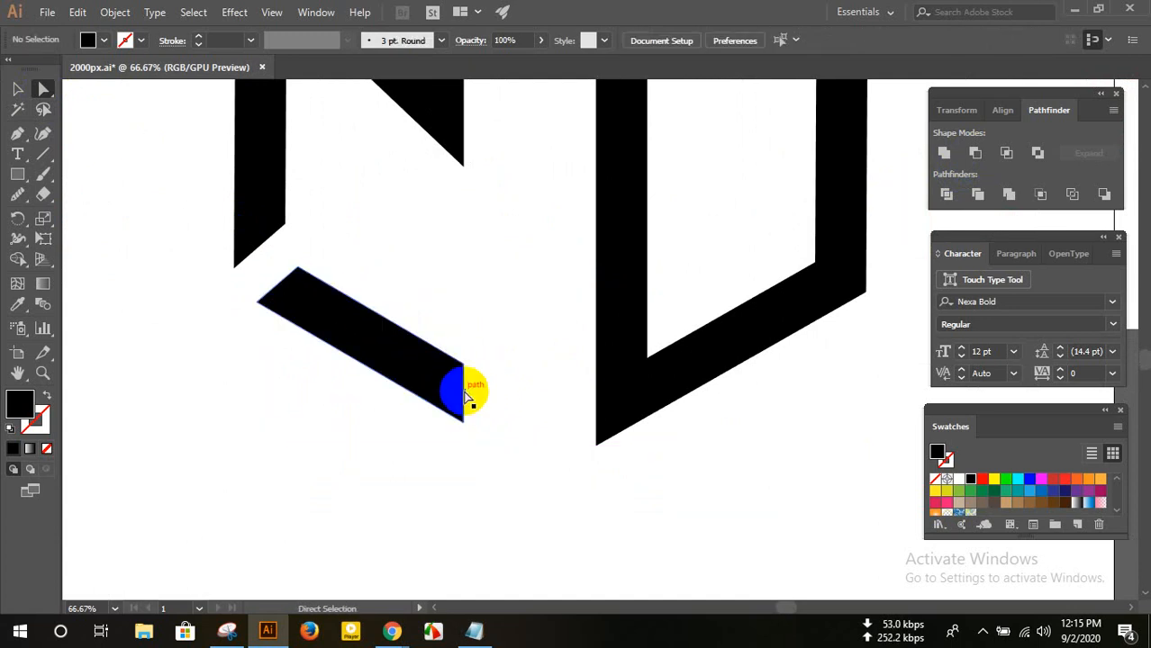
# - Stretch the N's detached lower segment by moving only its right end edge along the slope, close to the D
pyautogui.moveTo(465, 390); pyautogui.dragTo(539, 440)
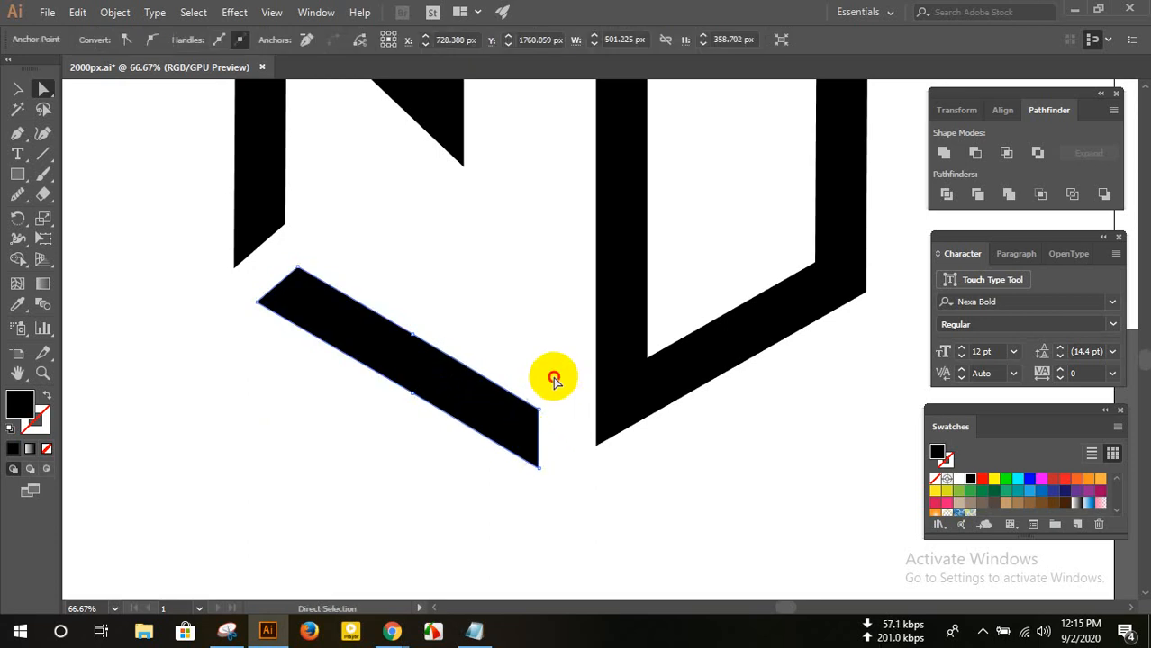
pyautogui.click(552, 378)
pyautogui.keyDown('alt'); pyautogui.scroll(-1, 552, 369); pyautogui.keyUp('alt')
pyautogui.keyDown('alt'); pyautogui.scroll(-3, 552, 370); pyautogui.keyUp('alt')
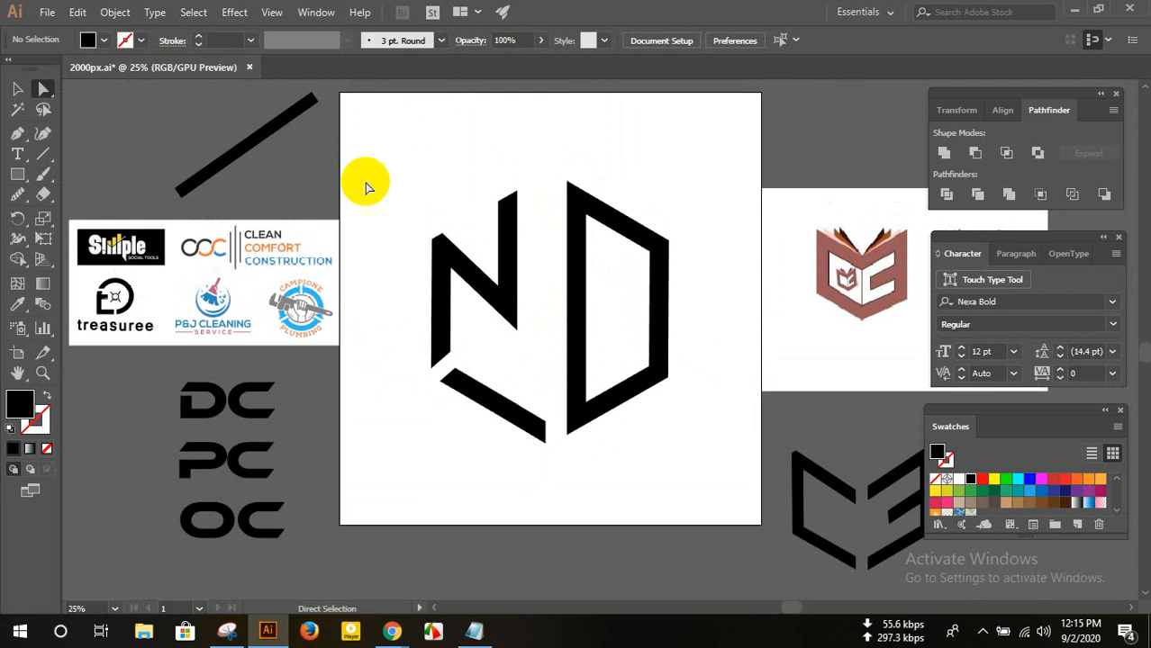
# - Draw a large black hexagon over the artboard's upper left corner with the Polygon tool
pyautogui.moveTo(18, 180); pyautogui.dragTo(89, 236)
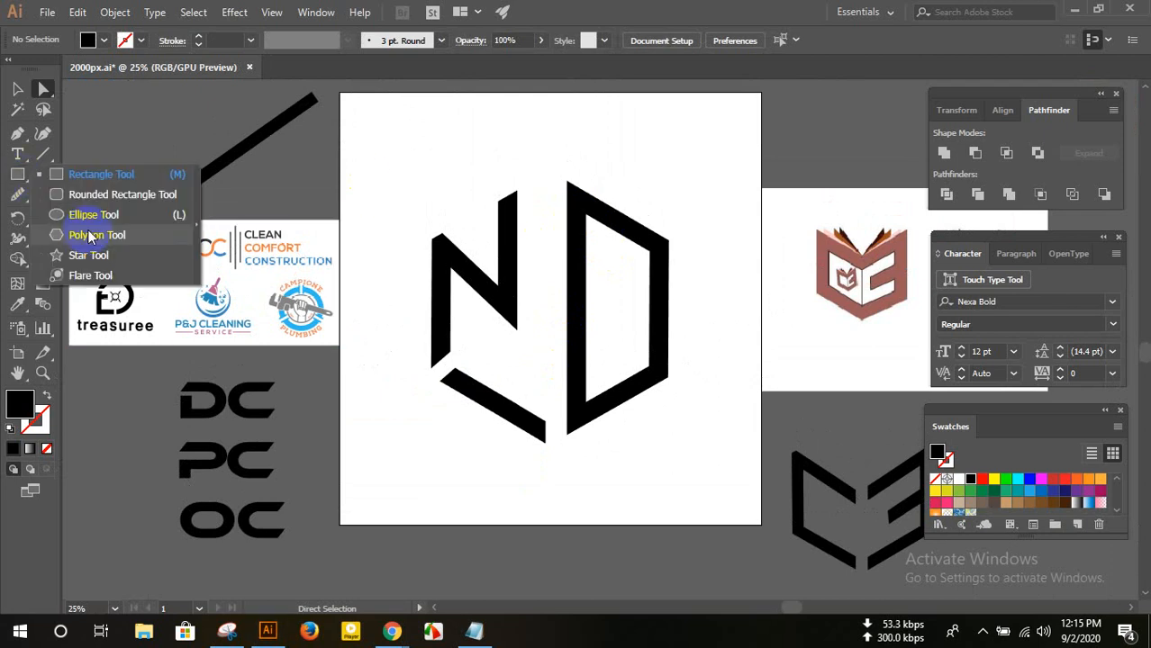
pyautogui.moveTo(442, 165); pyautogui.dragTo(534, 226)
pyautogui.scroll(3, 532, 232)
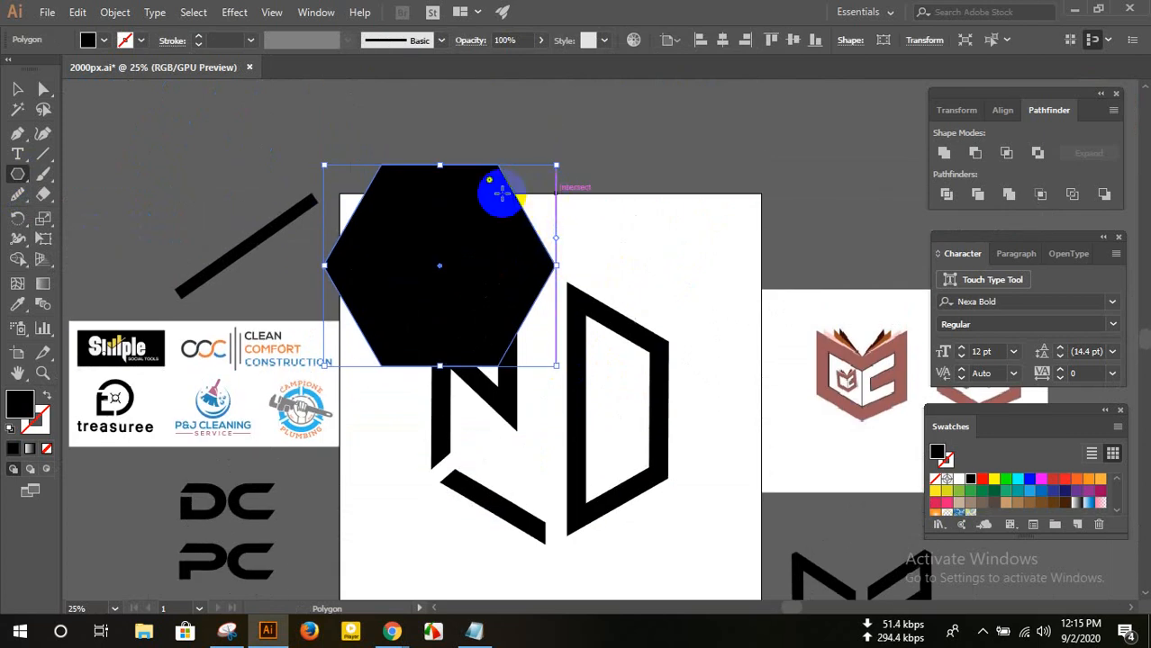
# - Create a slightly smaller concentric copy of the hexagon and subtract it from the original to form a hexagonal ring
pyautogui.press('ctrl')
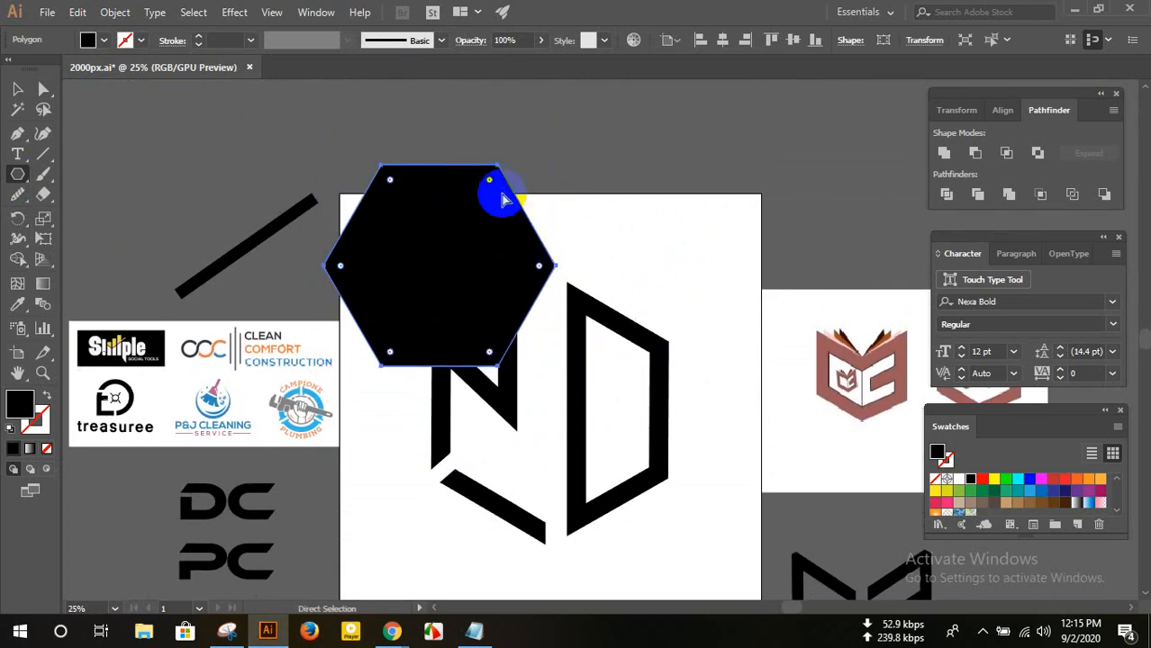
pyautogui.moveTo(557, 166); pyautogui.dragTo(533, 169)
pyautogui.click(17, 88)
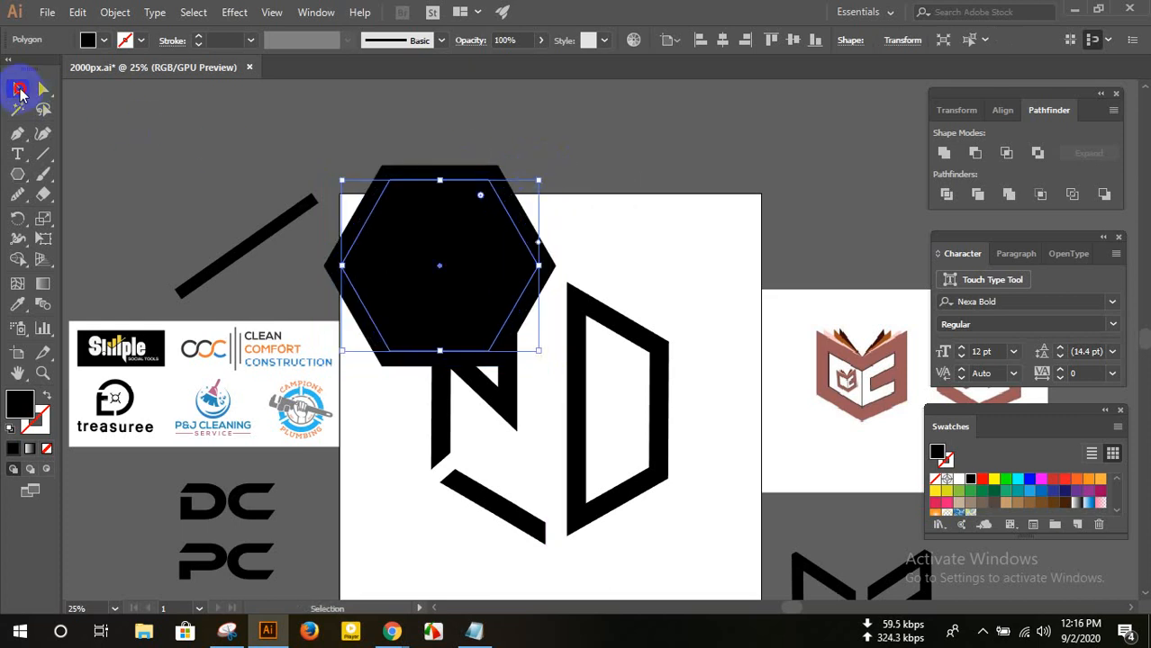
pyautogui.moveTo(437, 117); pyautogui.dragTo(477, 202)
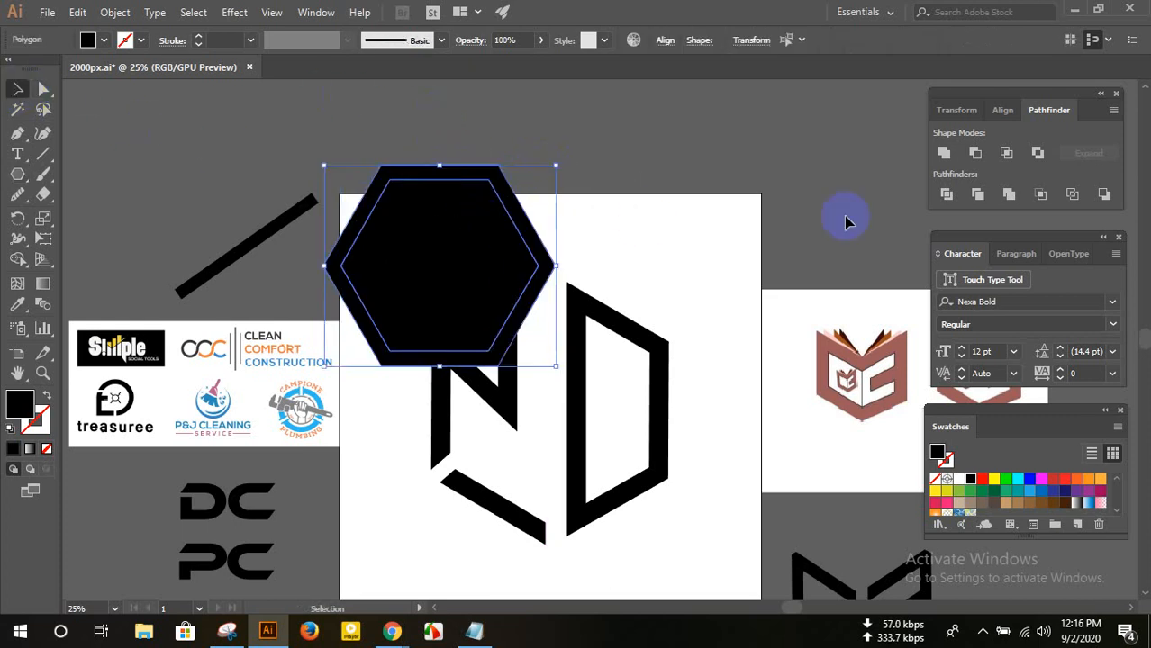
pyautogui.click(974, 153)
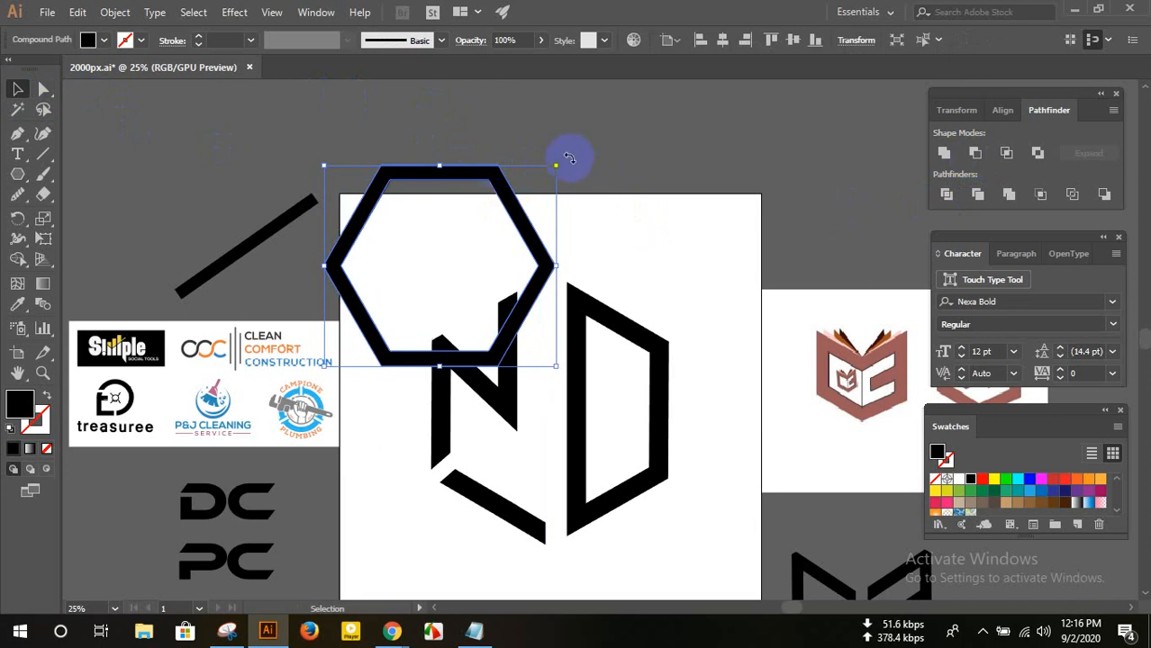
# - Rotate the hexagonal ring so that two of its corners point straight up and down
pyautogui.moveTo(560, 159); pyautogui.dragTo(574, 418)
pyautogui.click(573, 239)
pyautogui.scroll(-1, 565, 239)
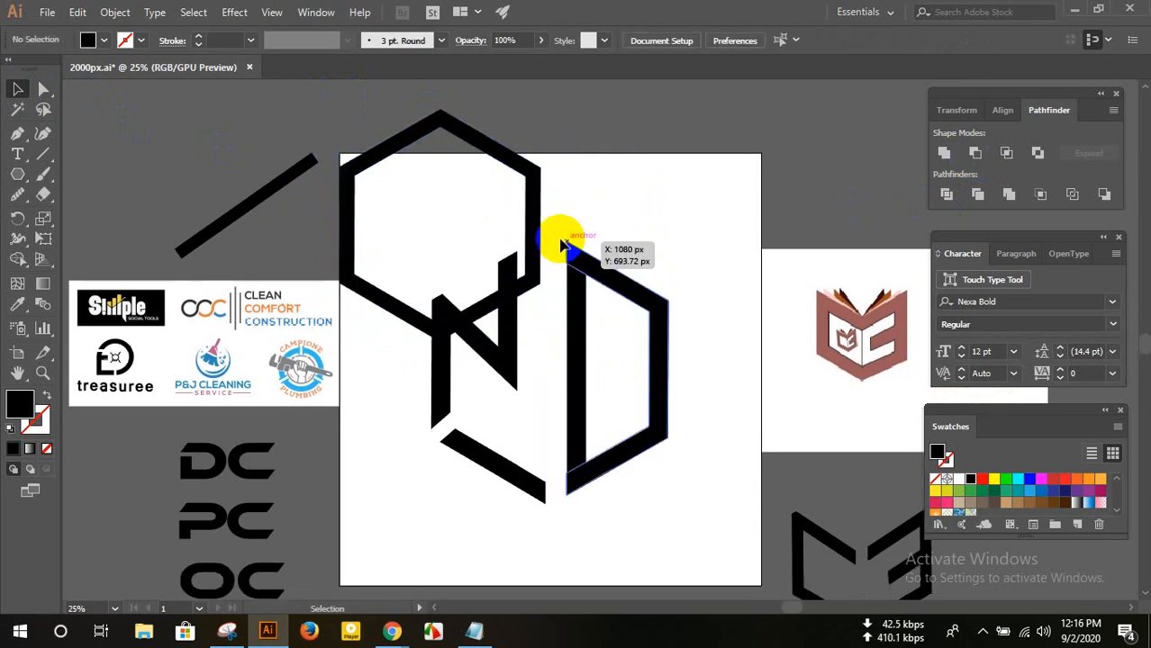
# - Centre the hexagonal ring on the artboard and enlarge it from its centre until it frames the ND letters
pyautogui.click(532, 241)
pyautogui.click(722, 40)
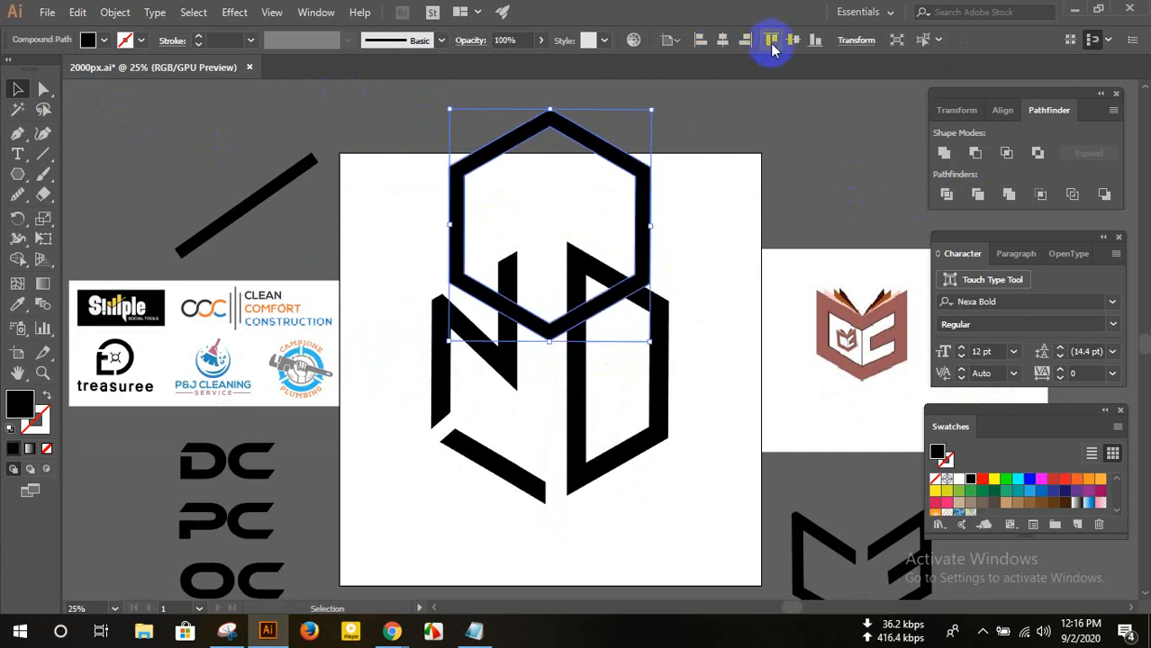
pyautogui.click(790, 41)
pyautogui.scroll(-2, 730, 257)
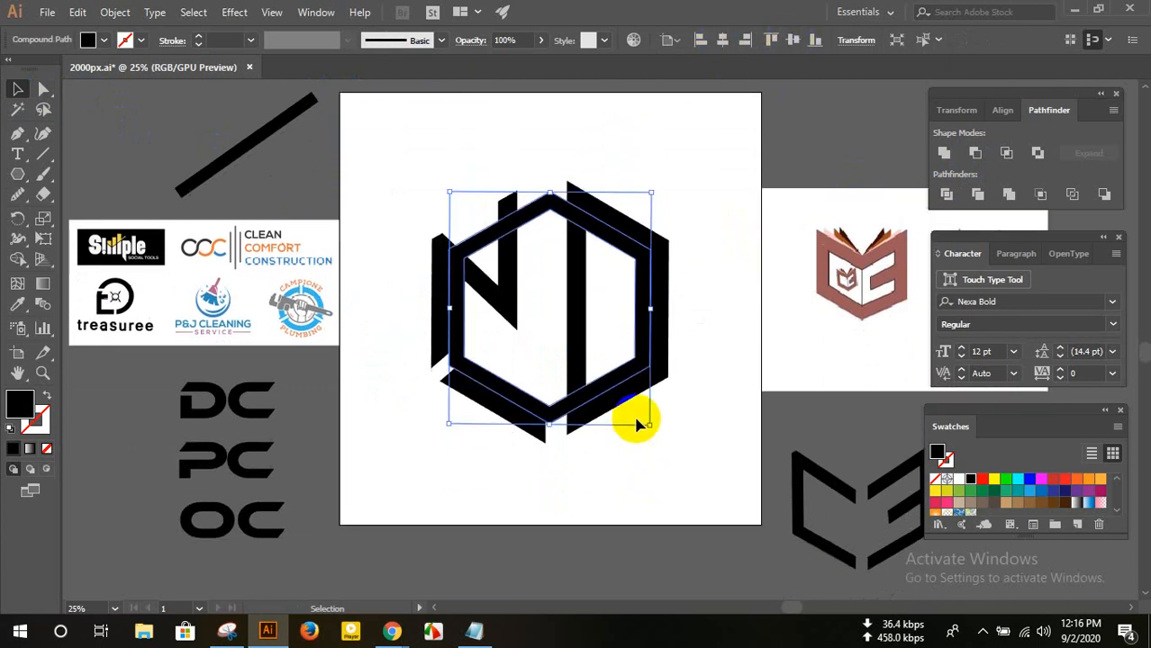
pyautogui.moveTo(650, 426); pyautogui.dragTo(711, 496)
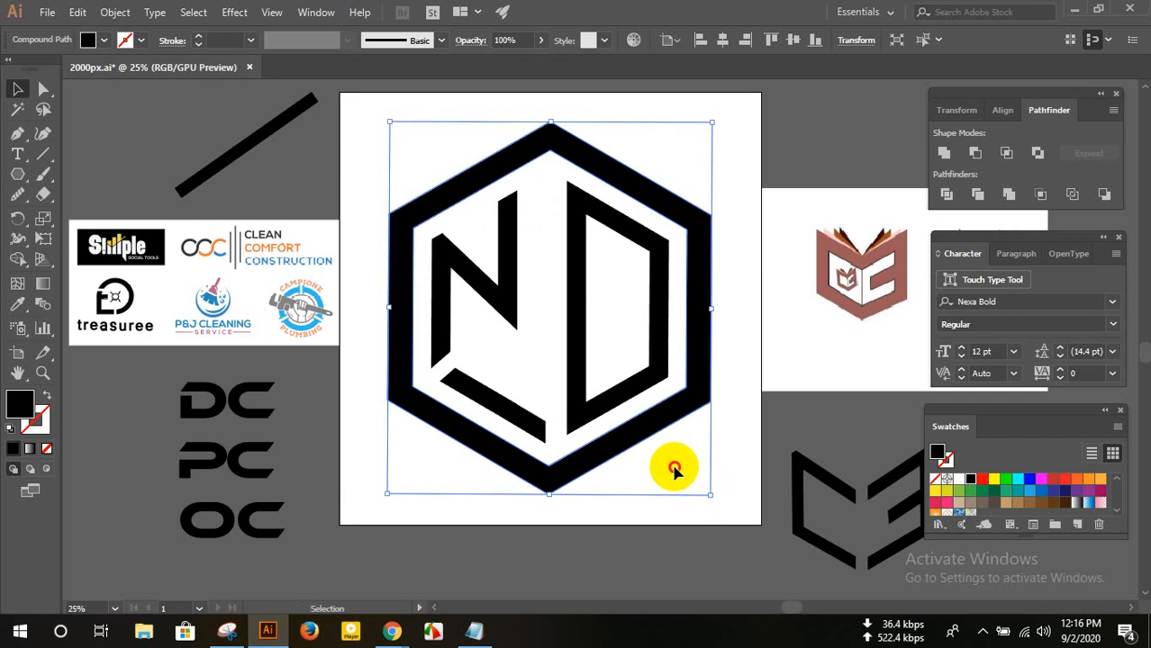
pyautogui.click(675, 470)
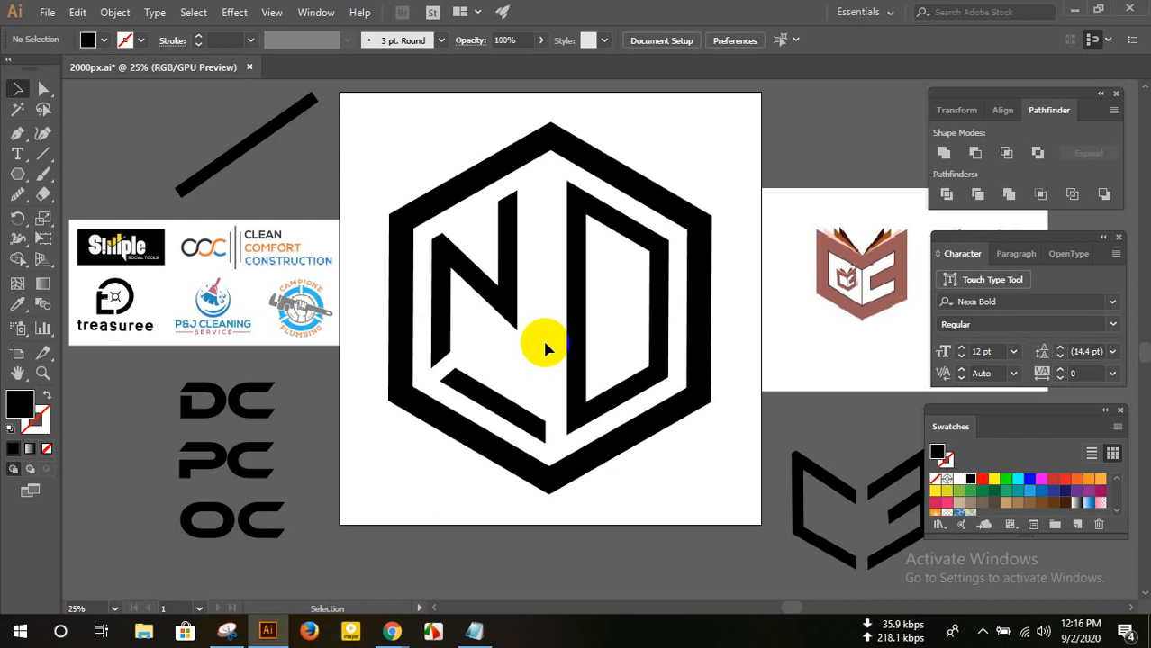
# - Select the finished ND logo with its hexagon frame and move it off the artboard to the empty area at the upper right
pyautogui.scroll(-1, 542, 337)
pyautogui.moveTo(462, 191); pyautogui.dragTo(627, 448)
pyautogui.scroll(-2, 558, 444)
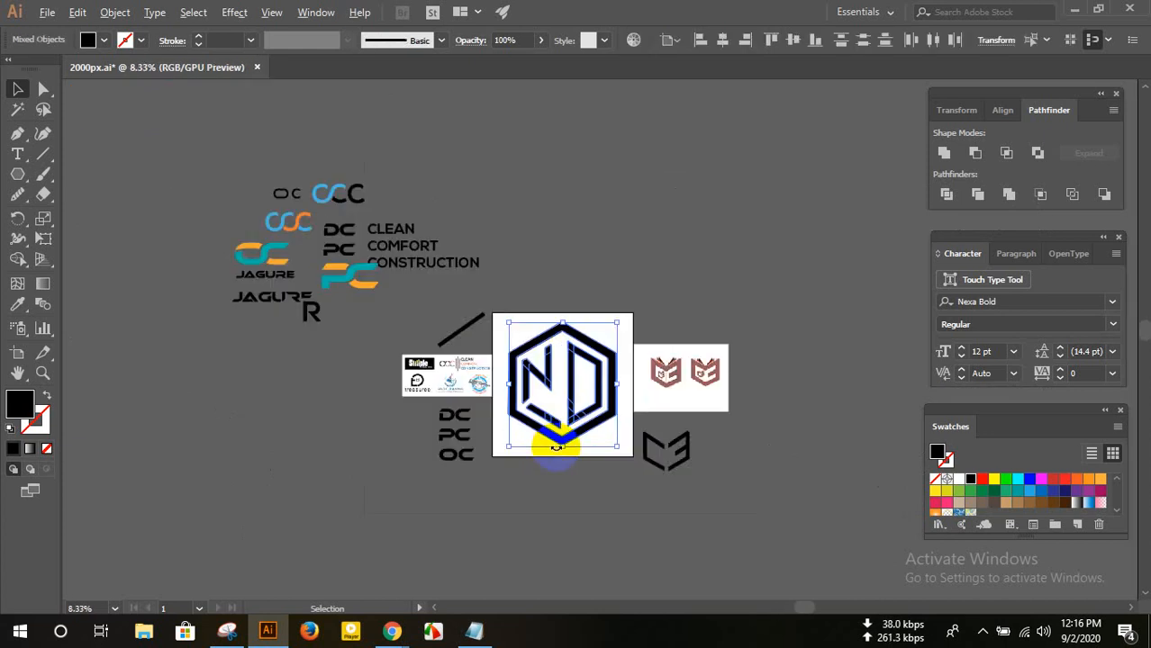
pyautogui.moveTo(549, 436); pyautogui.dragTo(677, 290)
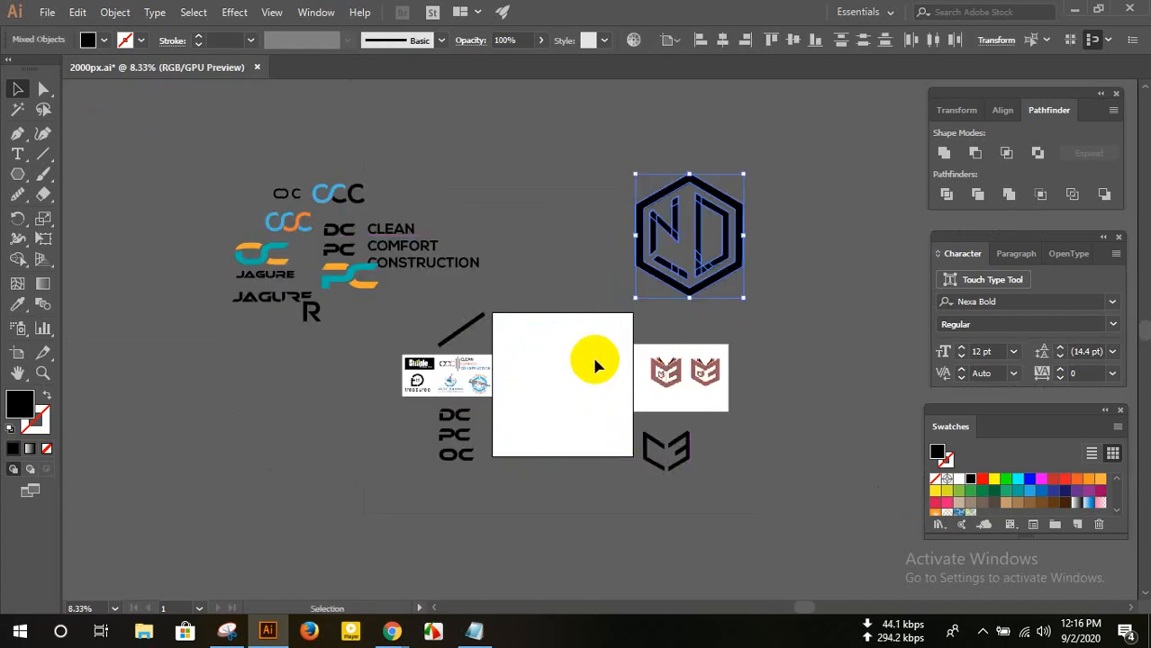
pyautogui.click(583, 410)
# - Draw a black circle about 940 px in diameter near the centre of the empty artboard with the Ellipse tool
pyautogui.scroll(2, 584, 410)
pyautogui.scroll(1, 585, 407)
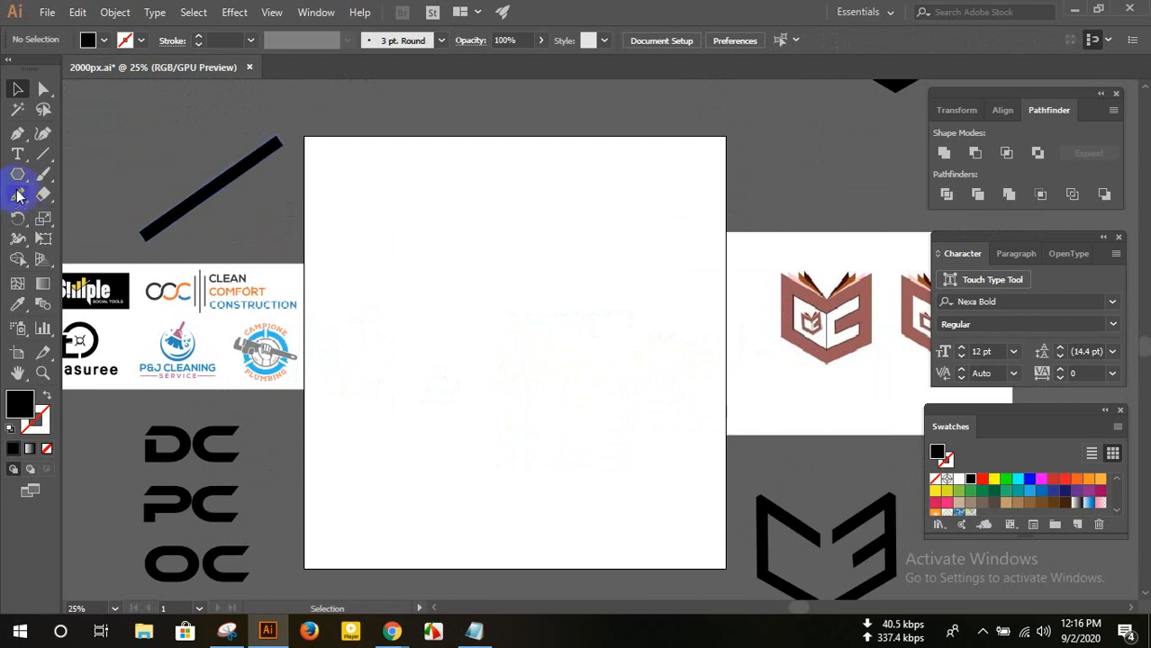
pyautogui.moveTo(18, 178); pyautogui.dragTo(84, 212)
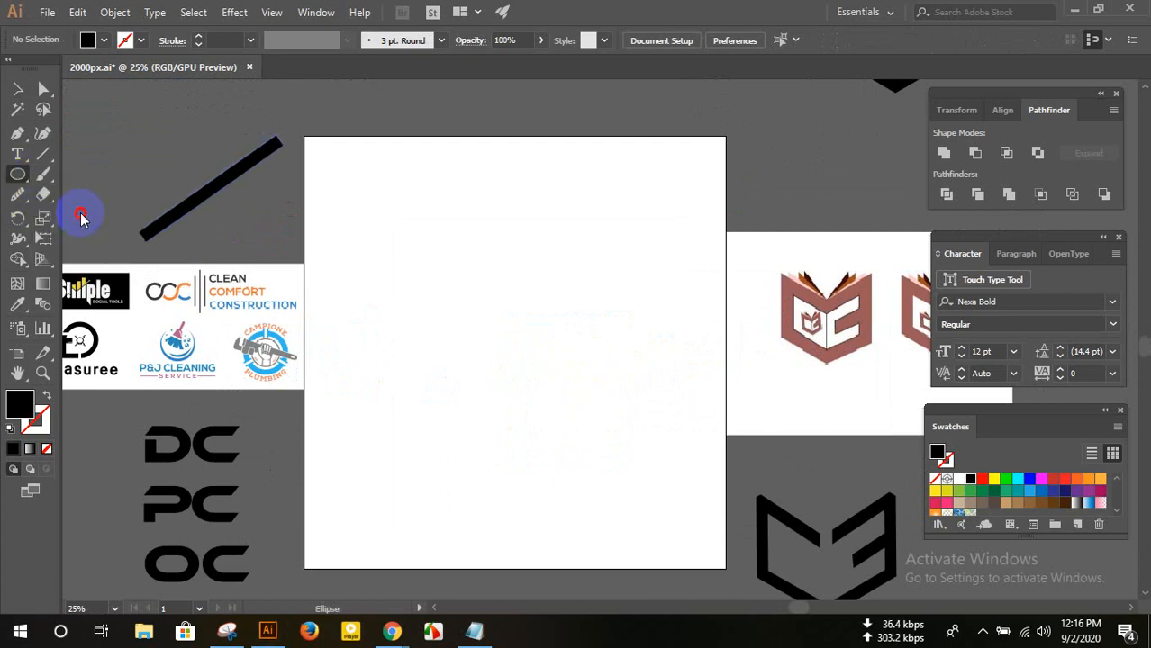
pyautogui.moveTo(407, 266); pyautogui.dragTo(589, 462)
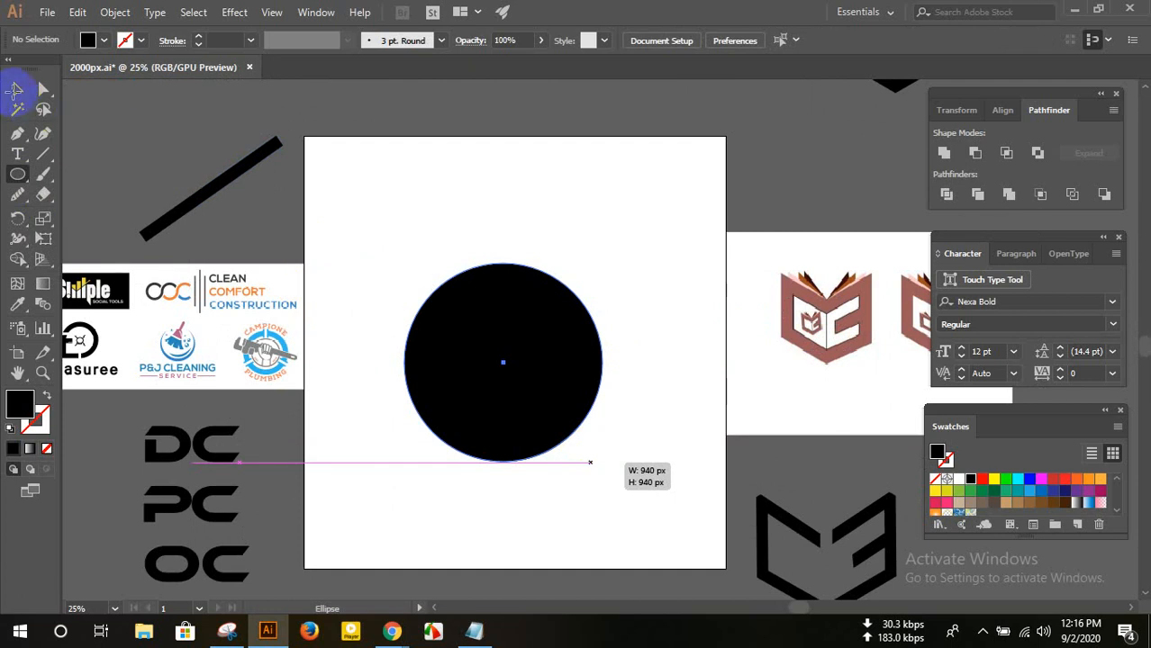
pyautogui.click(15, 89)
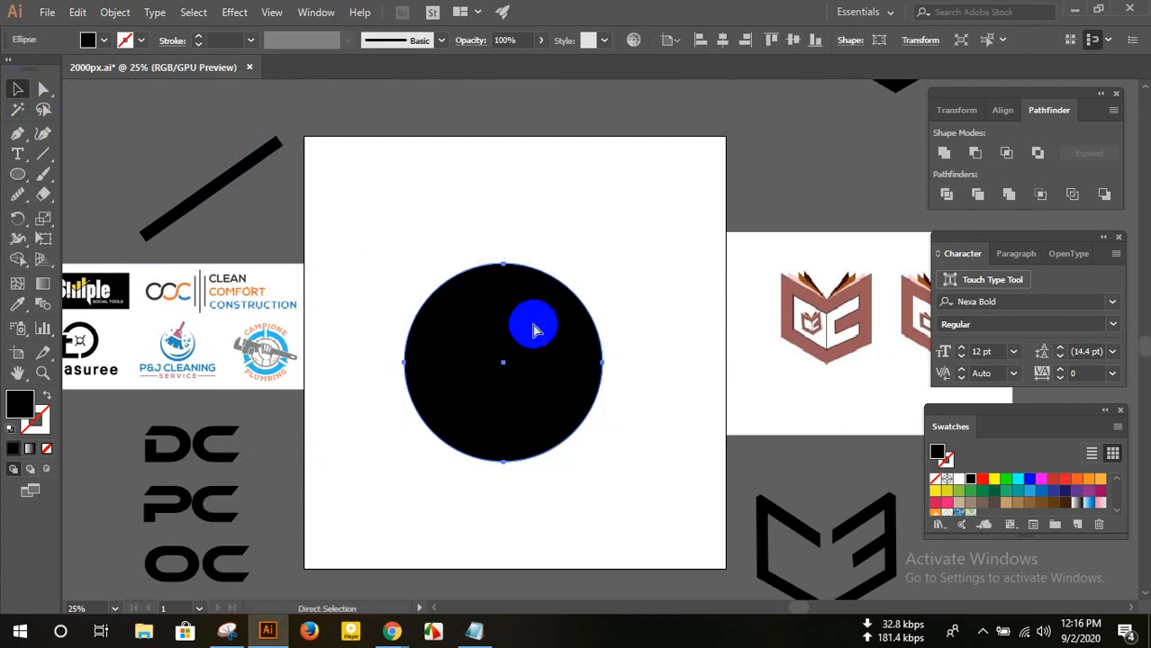
# - Create a slightly smaller concentric copy of the circle and subtract it from the original to form a black ring
pyautogui.moveTo(598, 264)
pyautogui.mouseDown()
pyautogui.moveTo(572, 272)
pyautogui.moveTo(590, 267)
pyautogui.mouseUp()
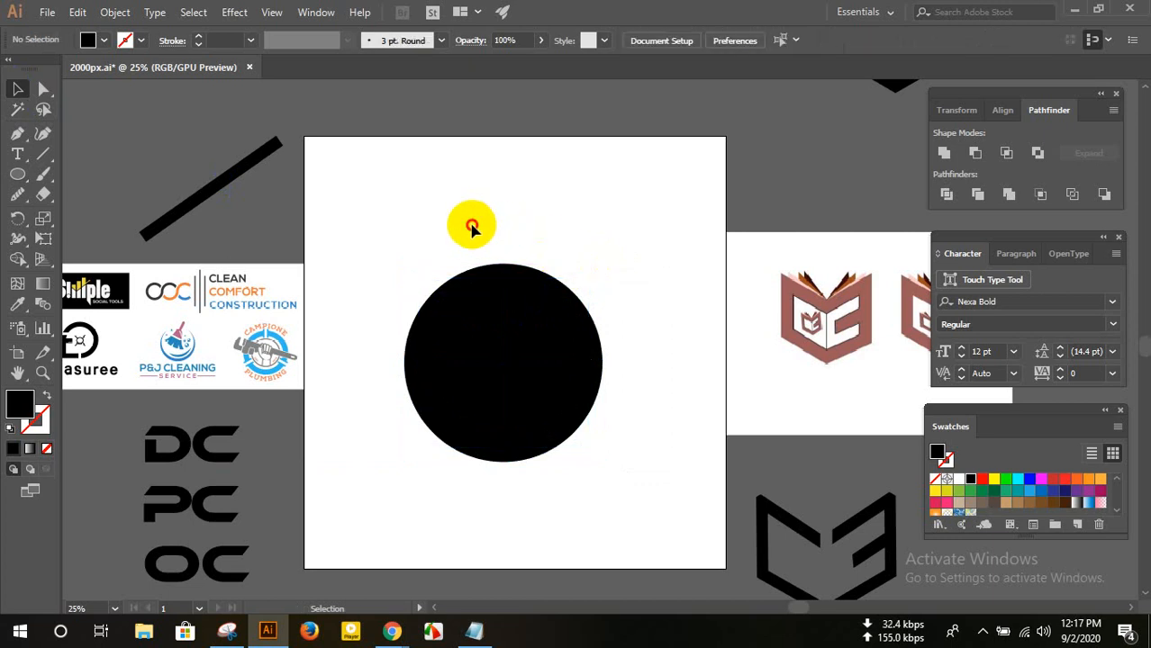
pyautogui.moveTo(470, 226); pyautogui.dragTo(714, 294)
pyautogui.click(978, 153)
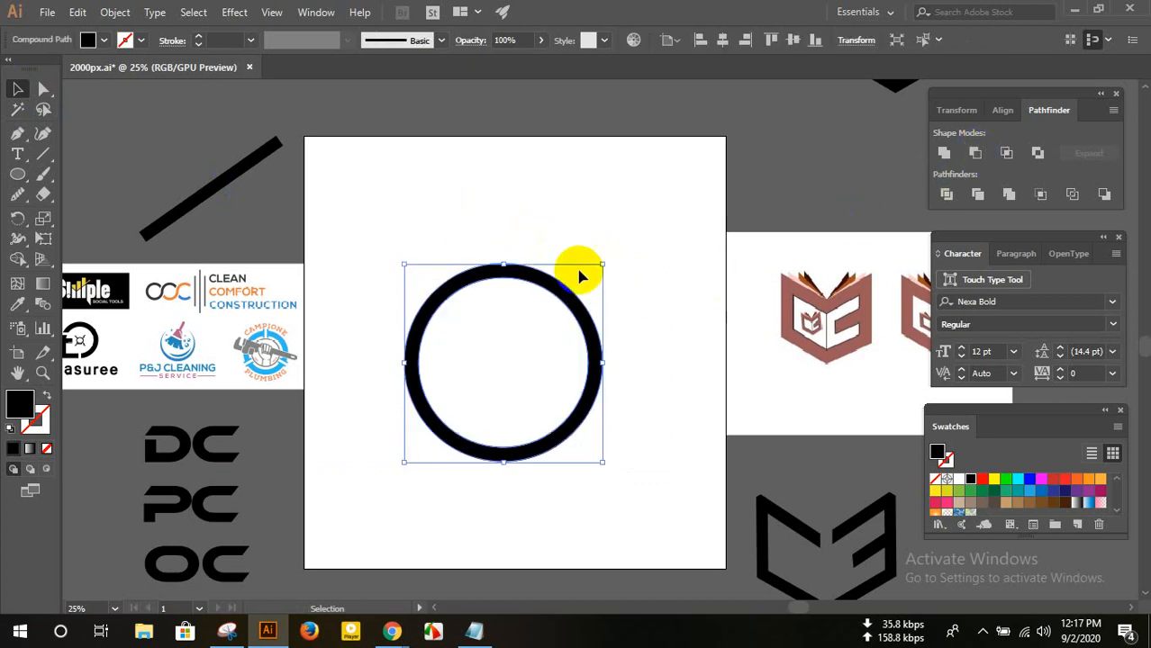
pyautogui.click(572, 269)
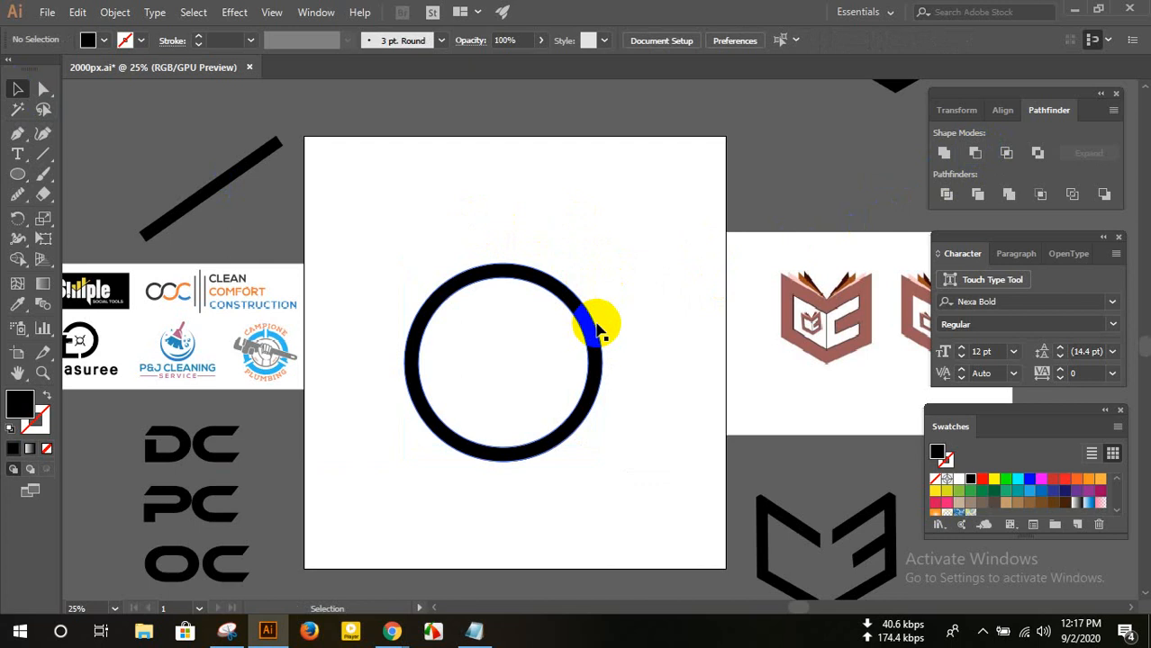
# - Place a copy of the ring beyond the artboard's left edge and centre the original ring on the artboard
pyautogui.moveTo(590, 340); pyautogui.dragTo(325, 322)
pyautogui.click(434, 249)
pyautogui.scroll(-1, 434, 250)
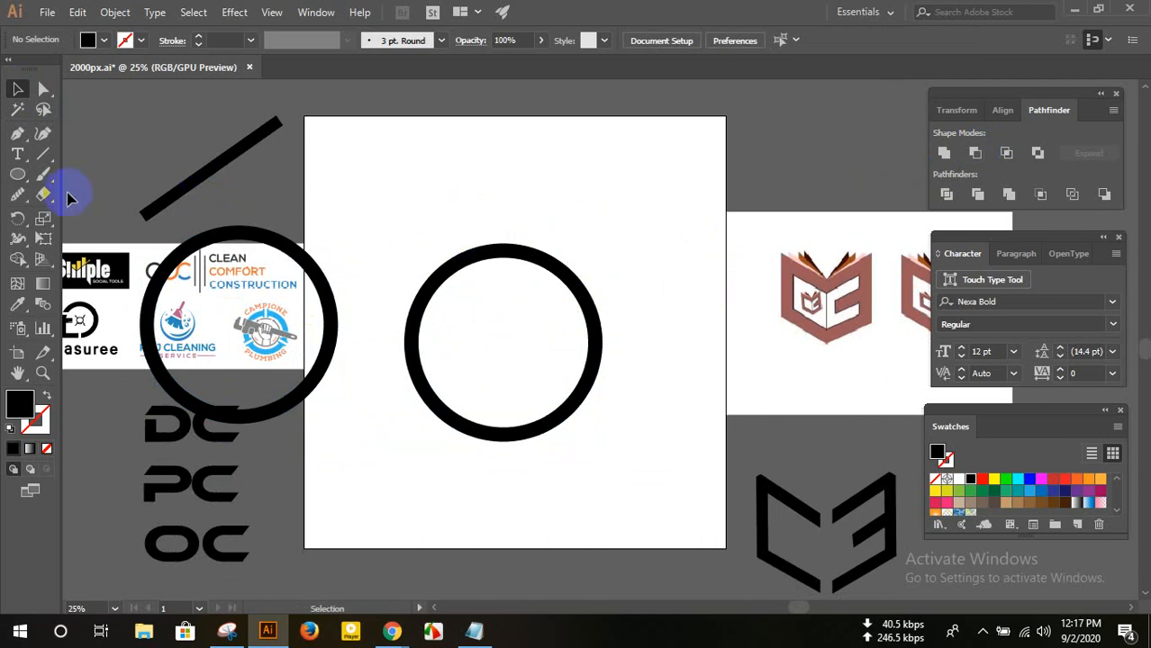
pyautogui.click(493, 257)
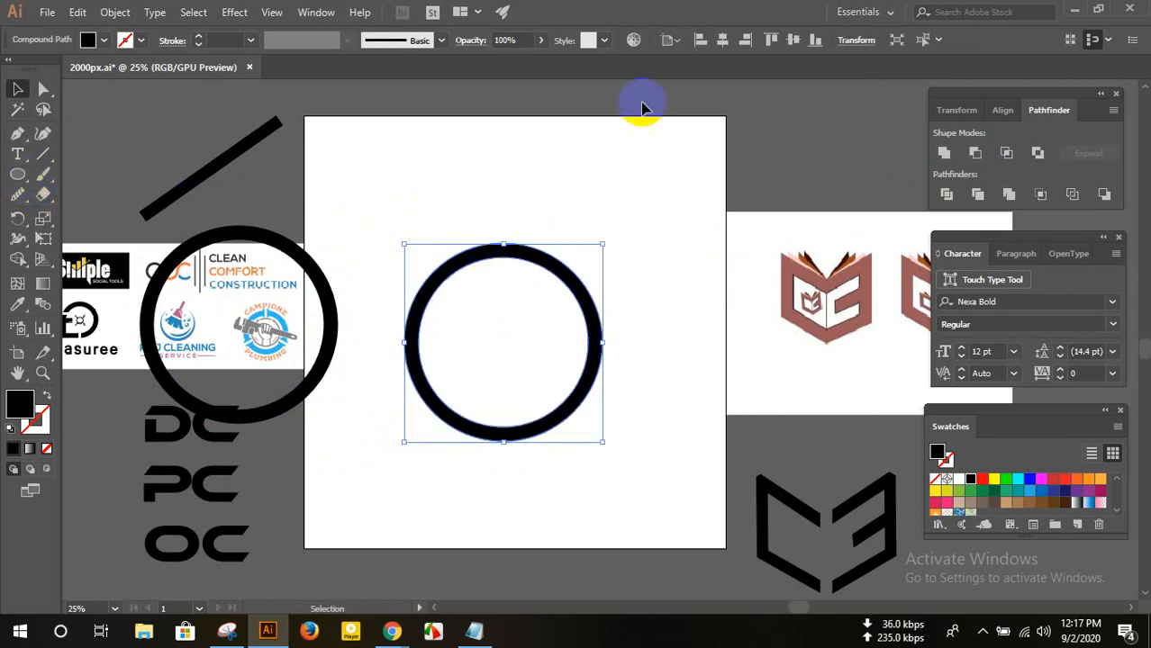
pyautogui.click(792, 40)
pyautogui.click(593, 159)
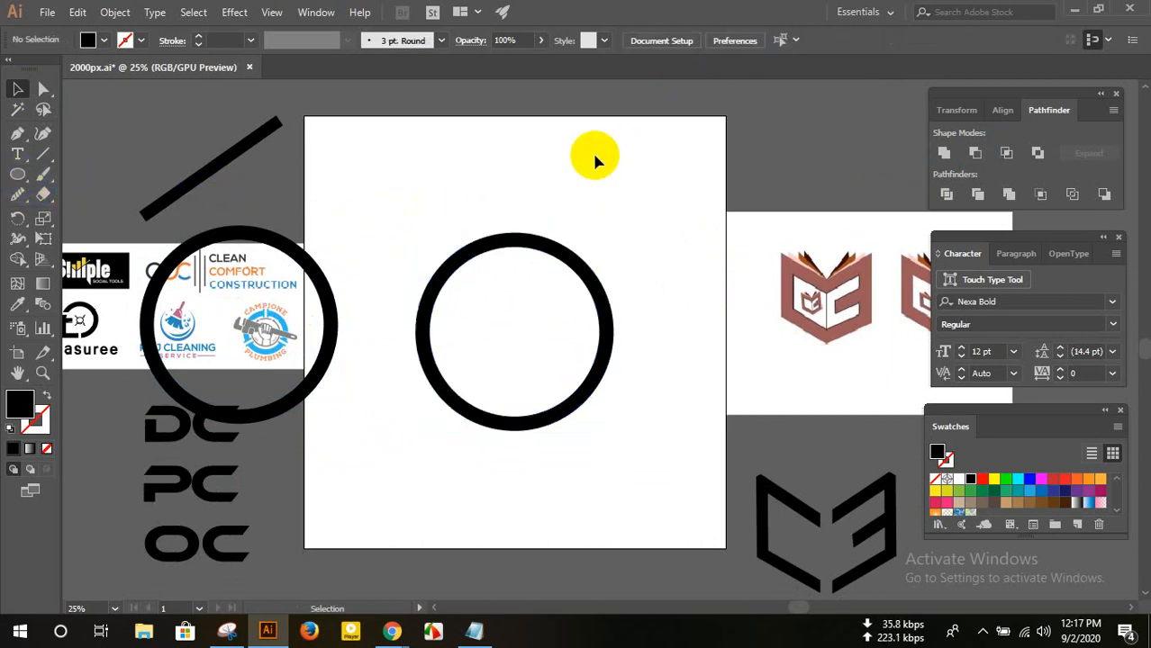
# - Draw a tall thin black bar through the right part of the ring and place a parallel copy just left of the ring's centre
pyautogui.scroll(-1, 593, 159)
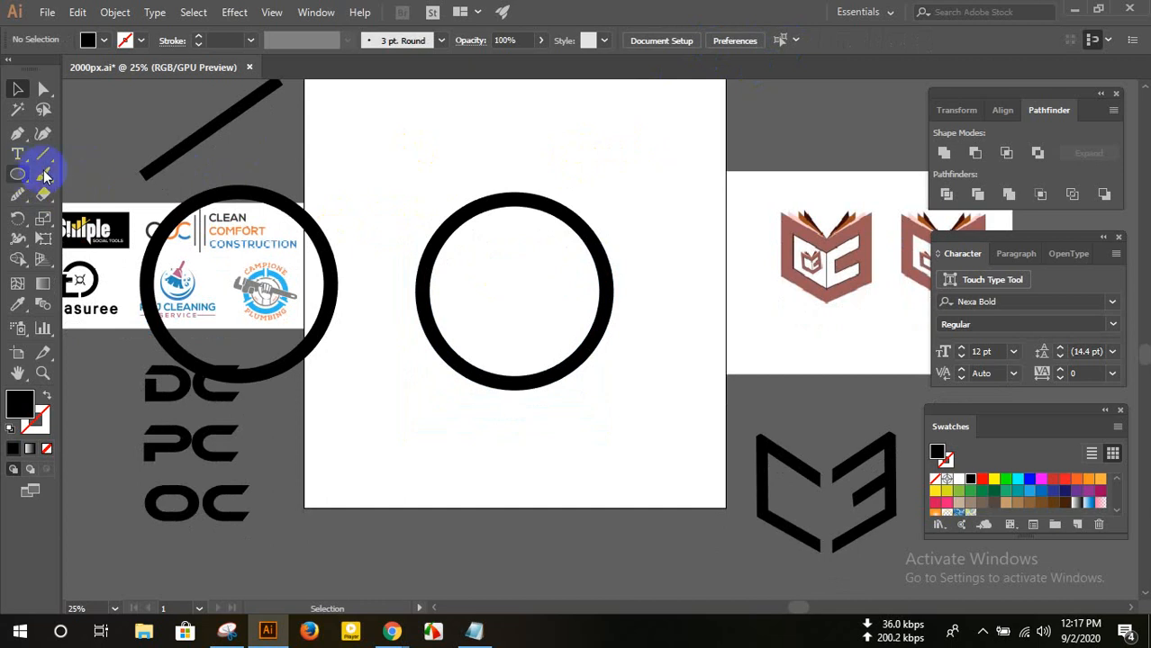
pyautogui.moveTo(20, 174); pyautogui.dragTo(85, 147)
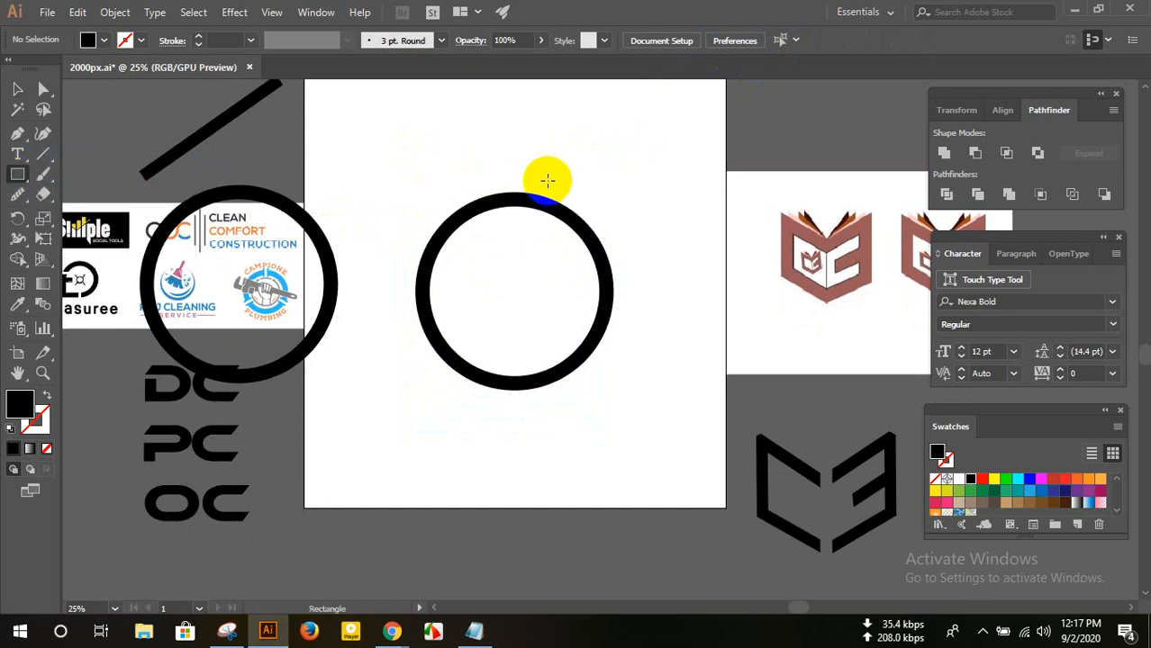
pyautogui.moveTo(554, 181); pyautogui.dragTo(564, 450)
pyautogui.click(18, 90)
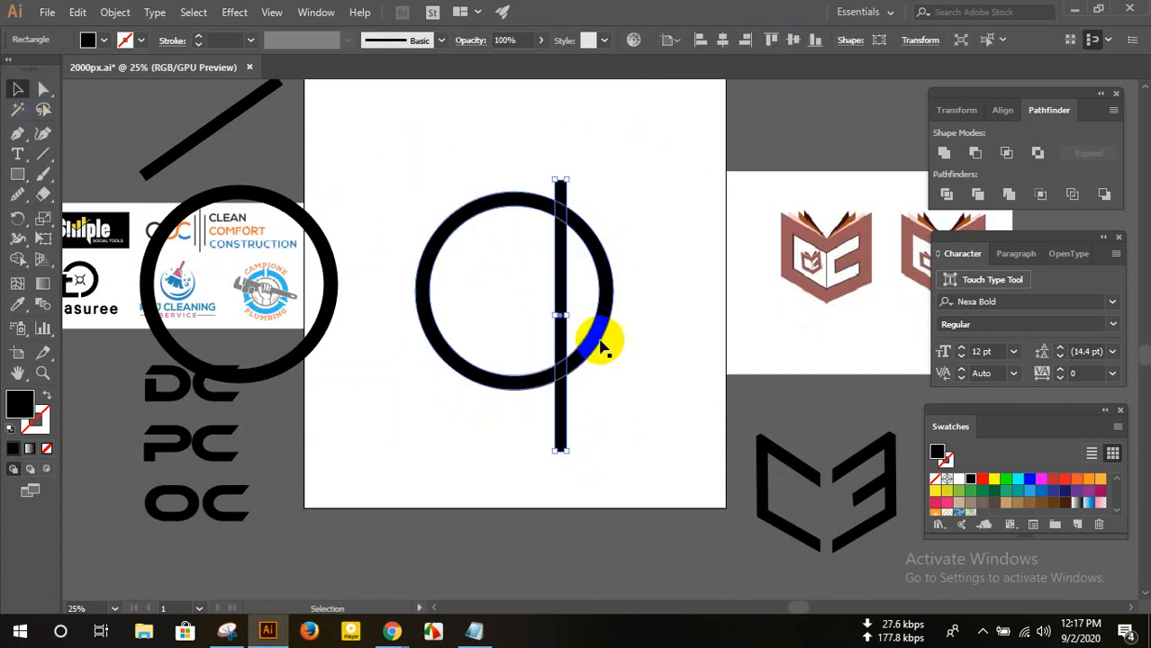
pyautogui.click(621, 381)
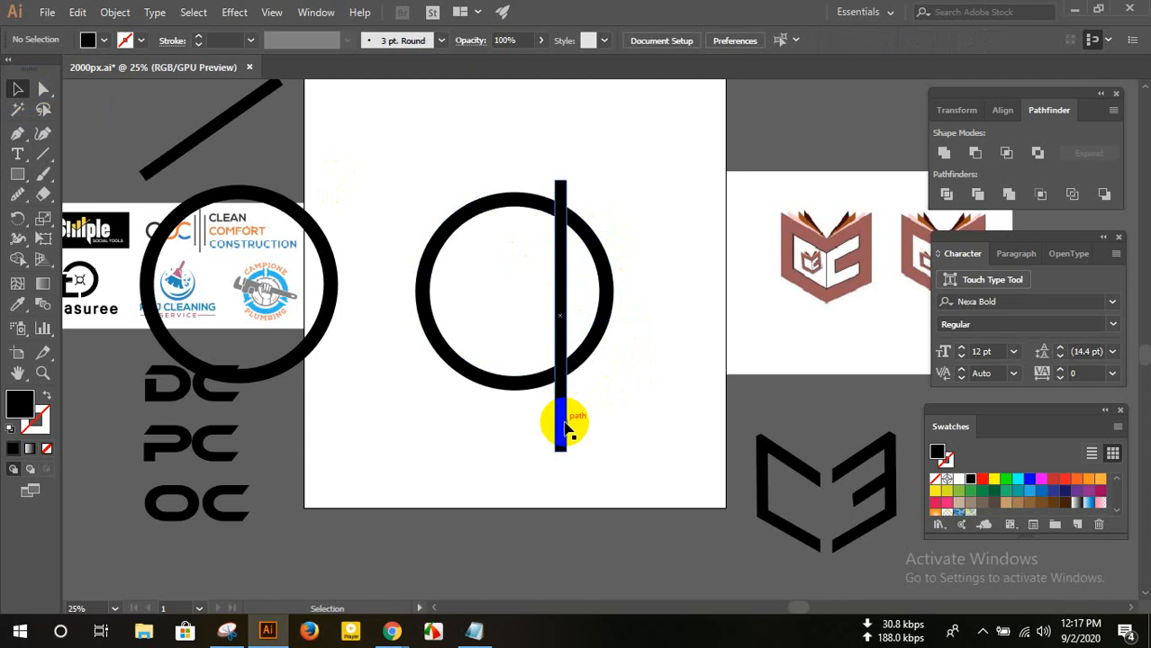
pyautogui.moveTo(561, 423); pyautogui.dragTo(503, 420)
pyautogui.click(526, 342)
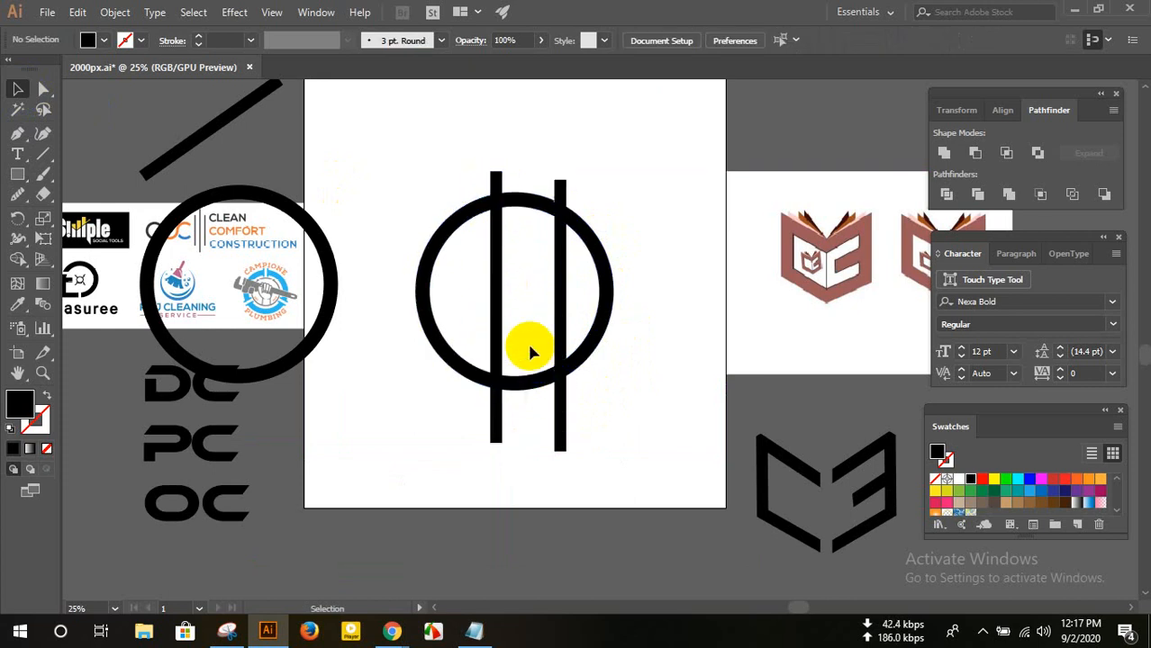
# - Draw a horizontal black bar about 366 × 70 px across the ring's left side and centre it vertically on the artboard
pyautogui.scroll(1, 531, 324)
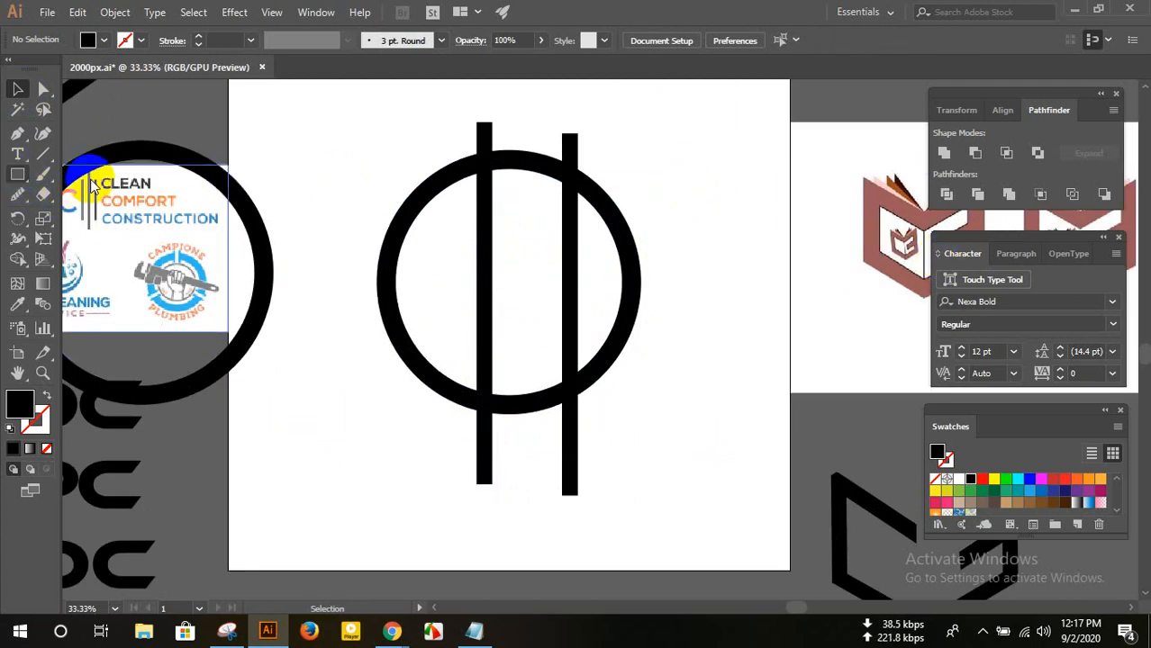
pyautogui.click(20, 173)
pyautogui.moveTo(340, 261); pyautogui.dragTo(445, 285)
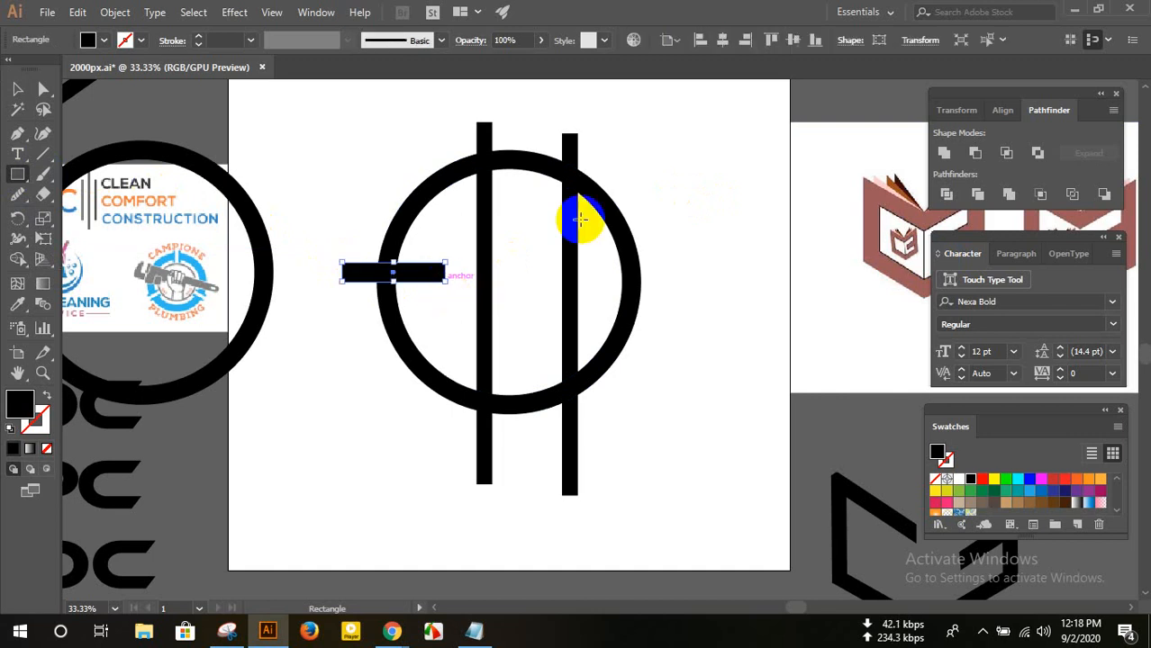
pyautogui.click(795, 41)
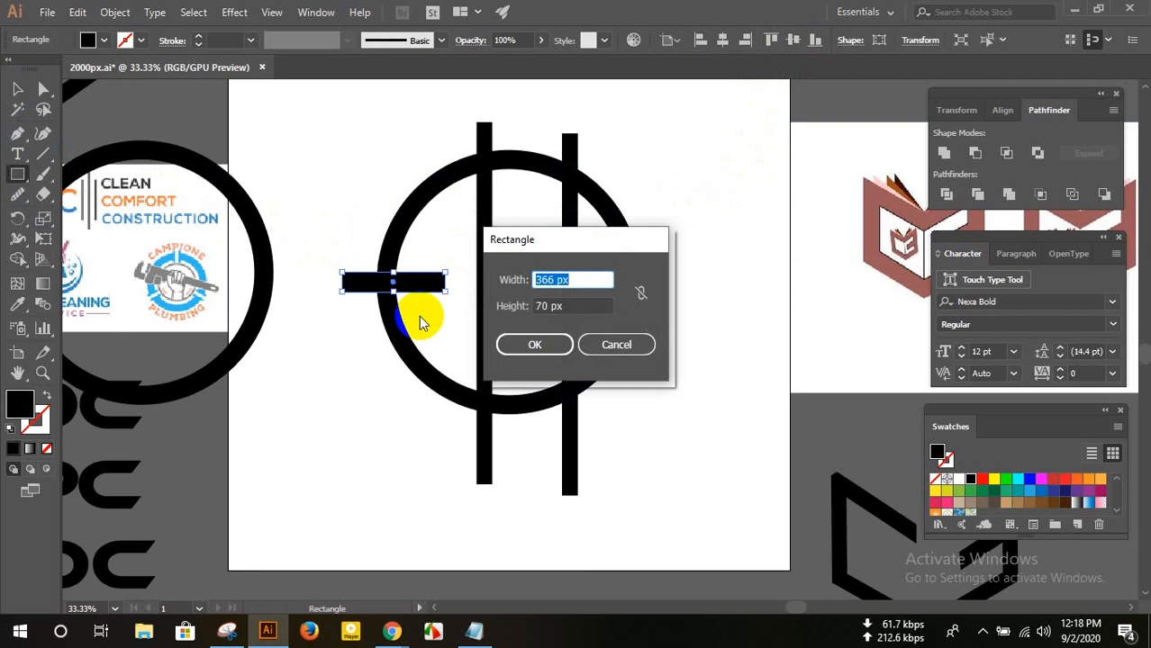
pyautogui.click(603, 342)
# - Remove the bars' overhanging top ends, the ring's top arc between them, the right bar's lower end and the horizontal bar's outer end with Shape Builder
pyautogui.click(17, 89)
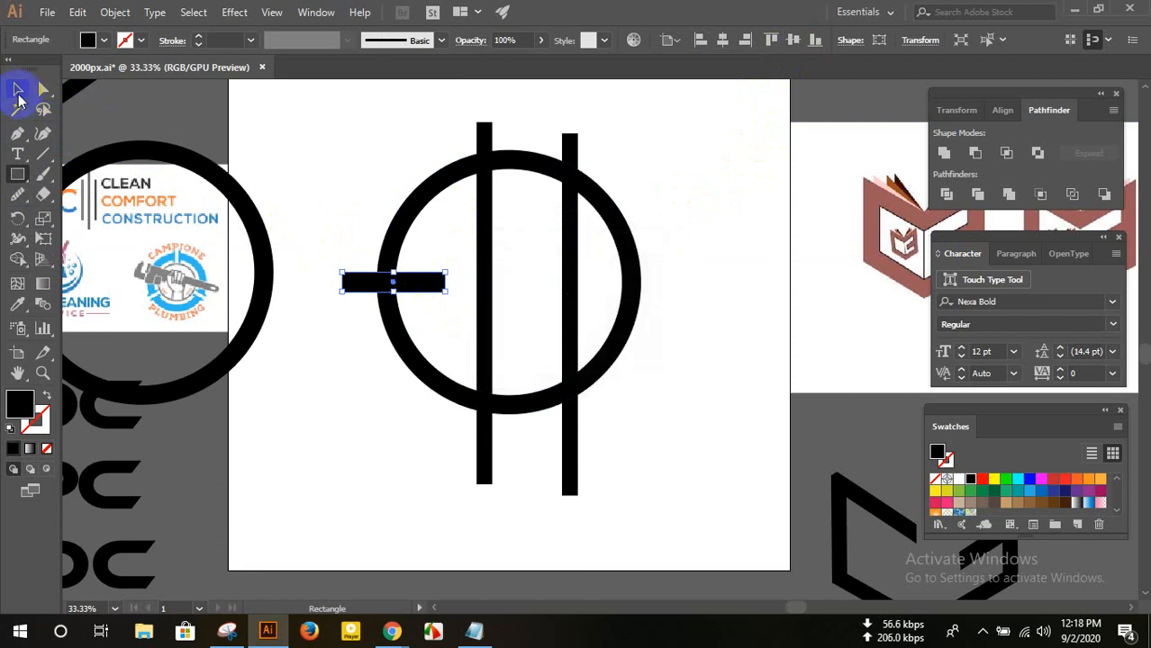
pyautogui.moveTo(341, 123); pyautogui.dragTo(645, 386)
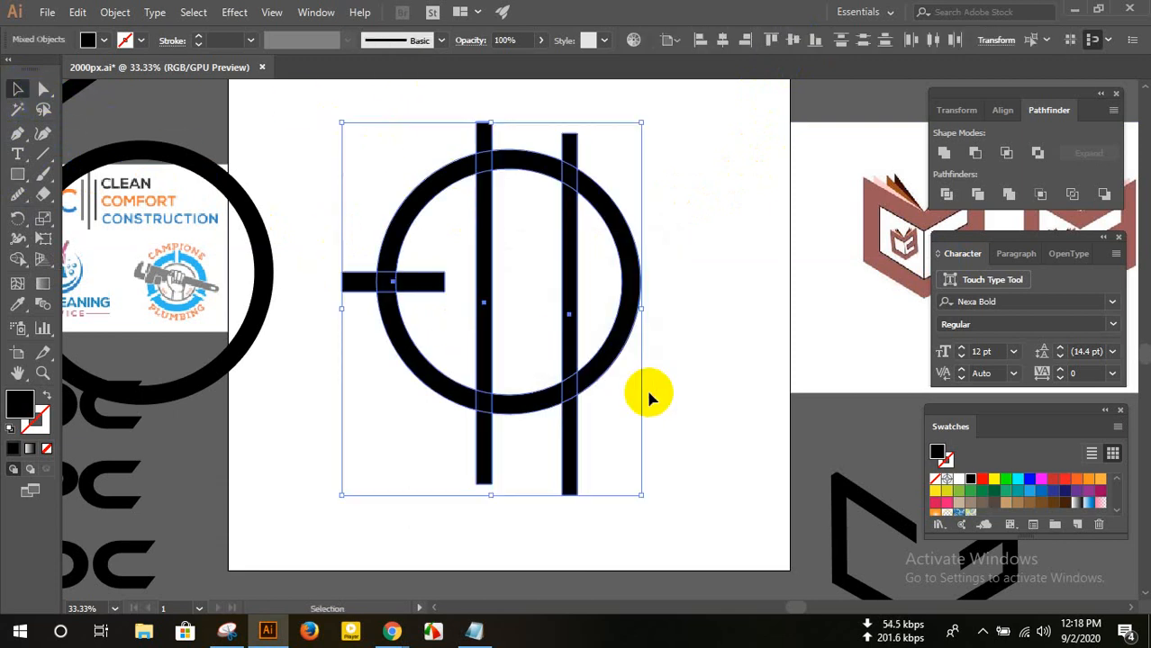
pyautogui.click(15, 222)
pyautogui.click(24, 266)
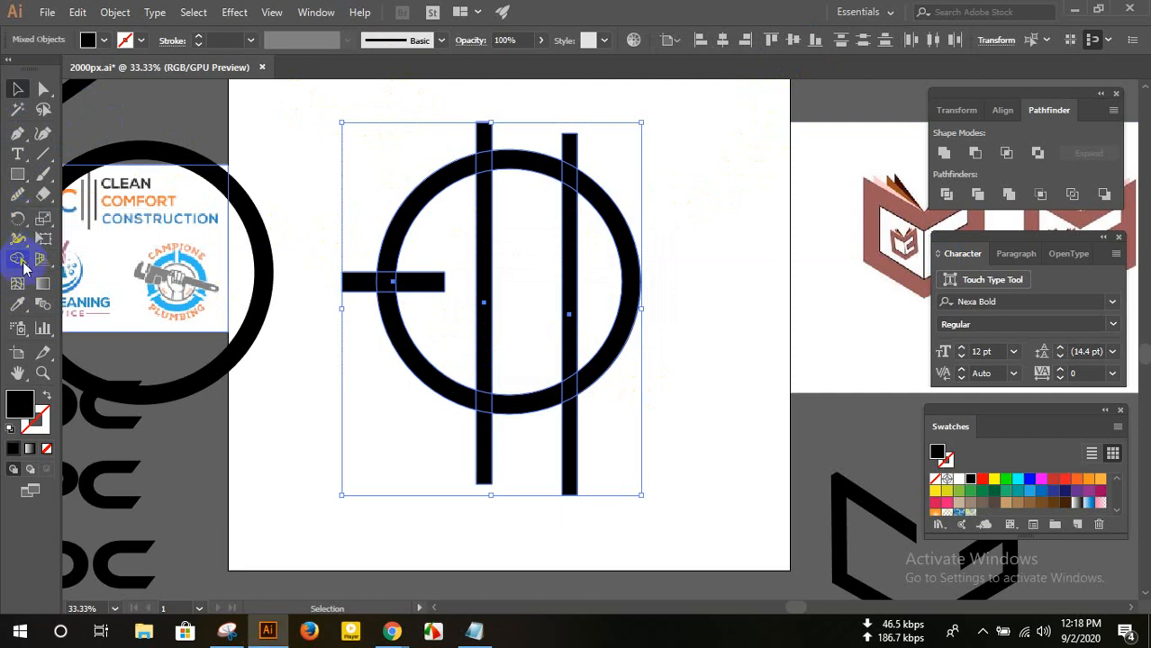
pyautogui.click(66, 260)
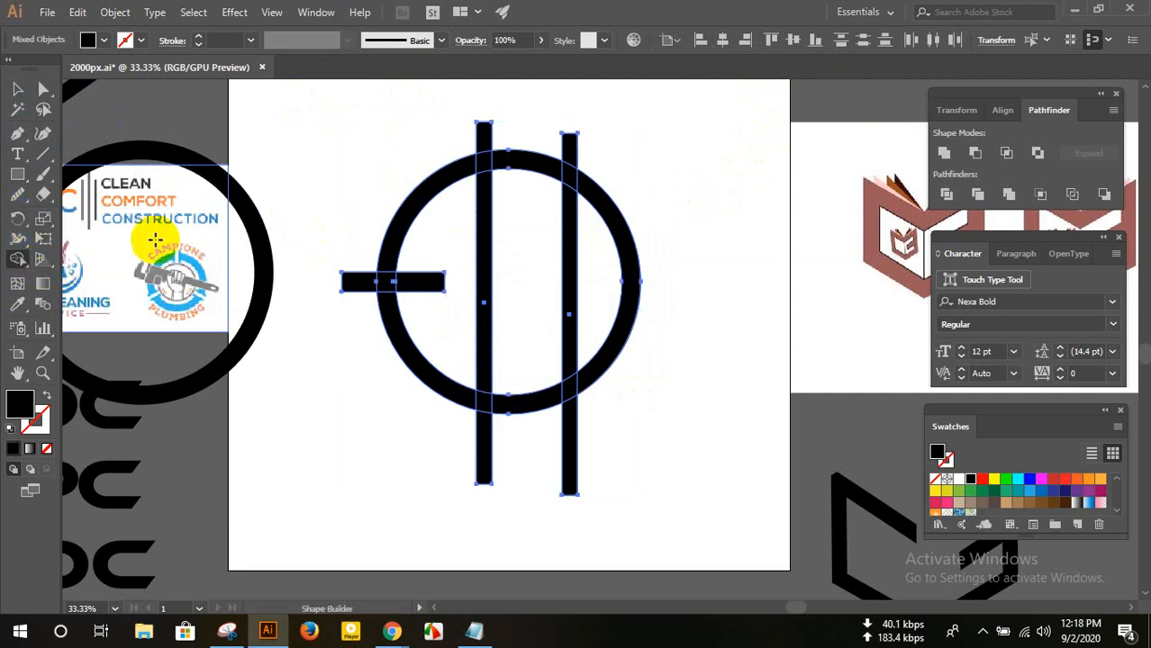
pyautogui.keyDown('alt'); pyautogui.click(483, 135); pyautogui.keyUp('alt')
pyautogui.keyDown('alt'); pyautogui.click(527, 148); pyautogui.keyUp('alt')
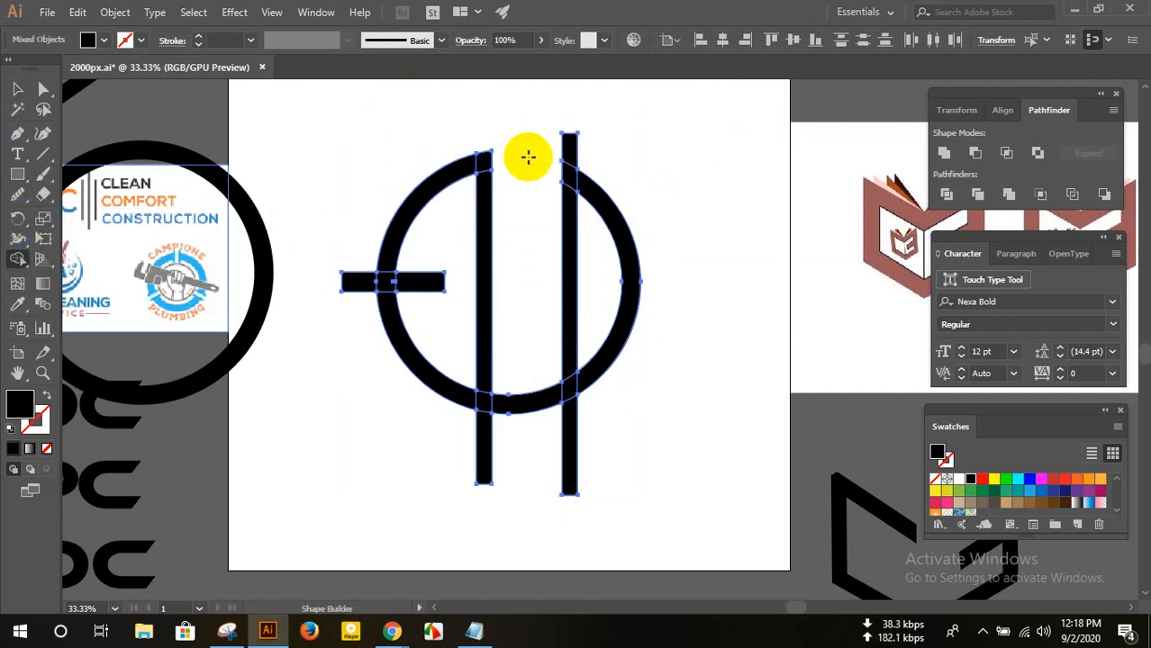
pyautogui.keyDown('alt'); pyautogui.click(570, 432); pyautogui.keyUp('alt')
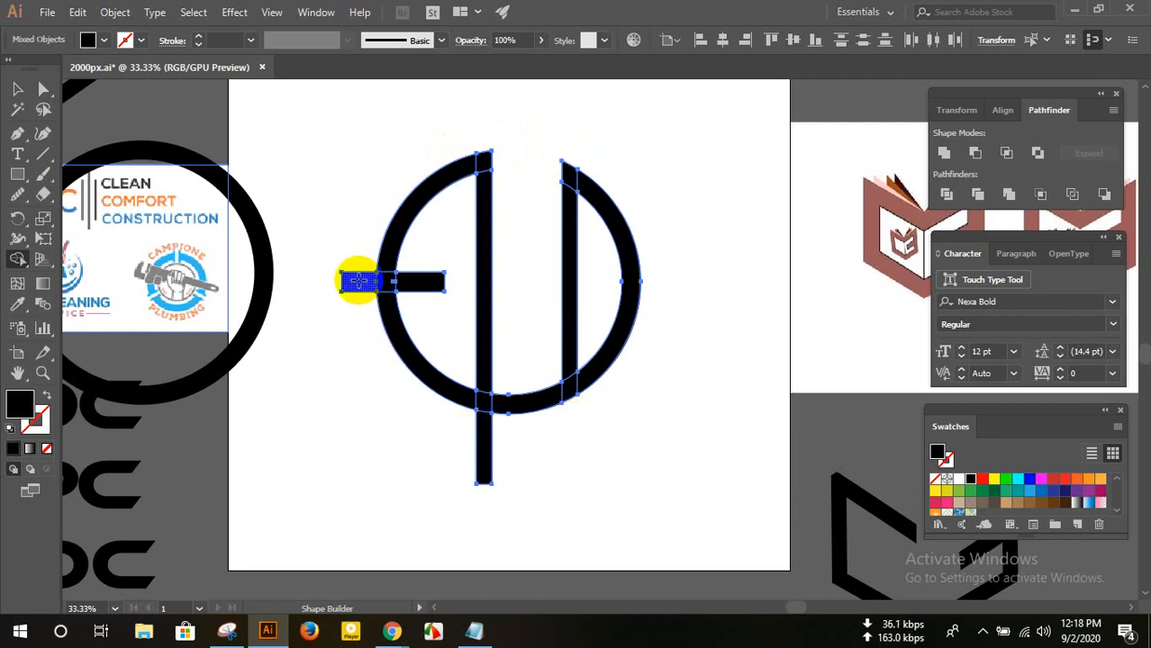
pyautogui.keyDown('alt'); pyautogui.click(358, 281); pyautogui.keyUp('alt')
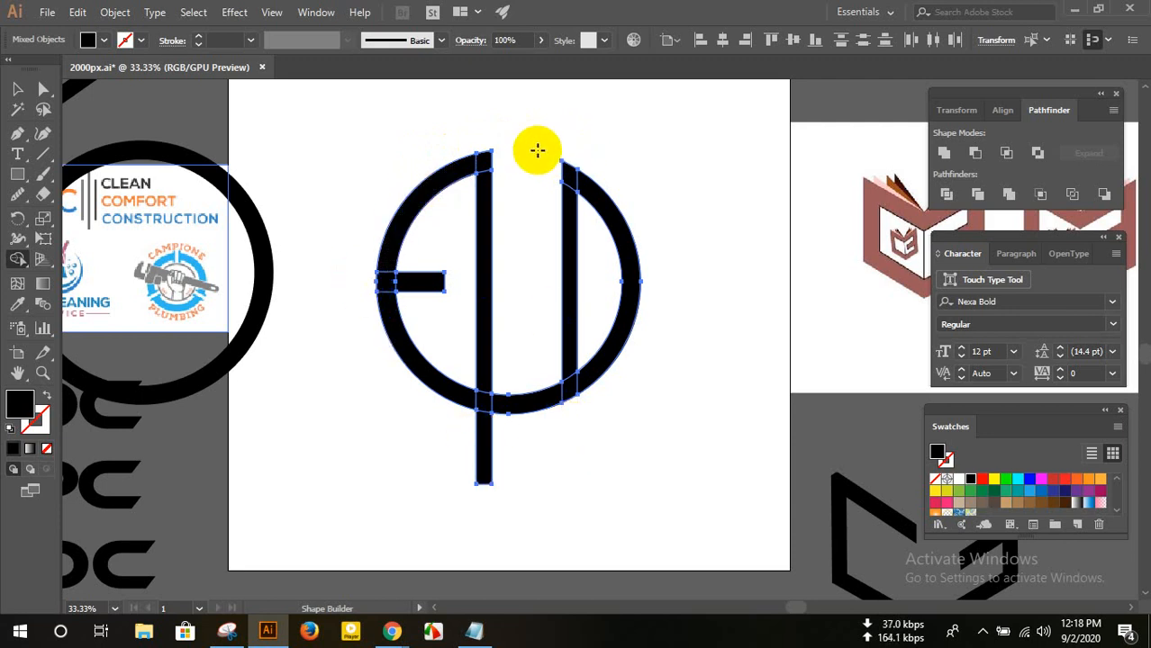
# - Remove the left vertical bar's remaining overhang below the ring with Shape Builder
pyautogui.click(17, 89)
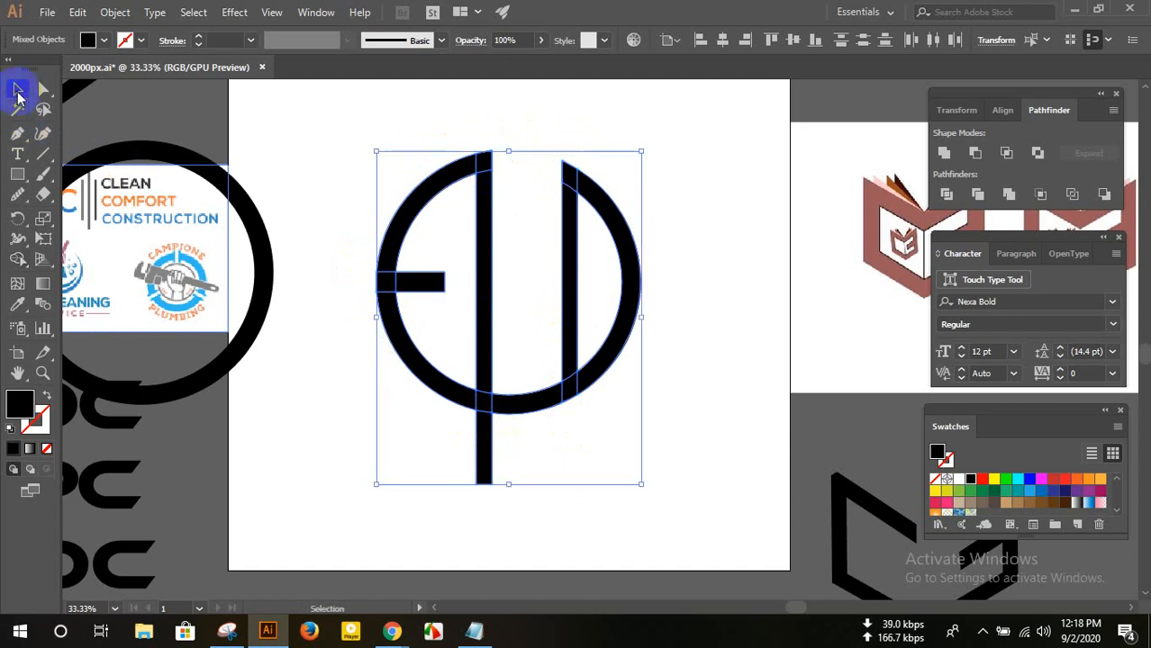
pyautogui.click(315, 129)
pyautogui.scroll(1, 315, 129)
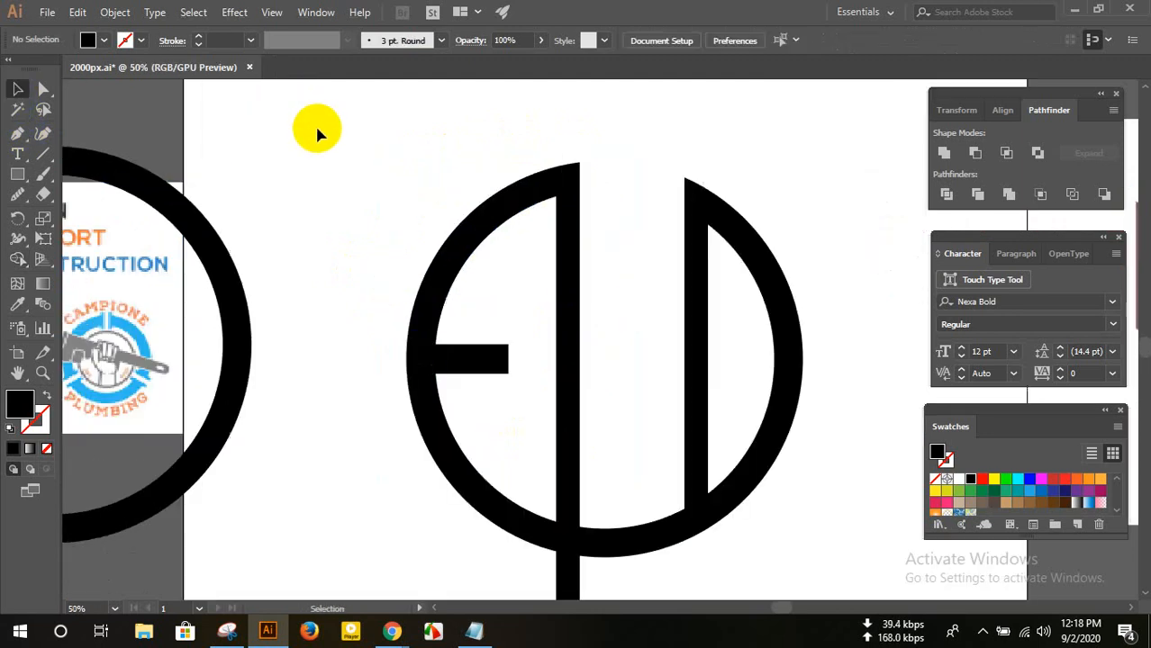
pyautogui.scroll(-2, 566, 541)
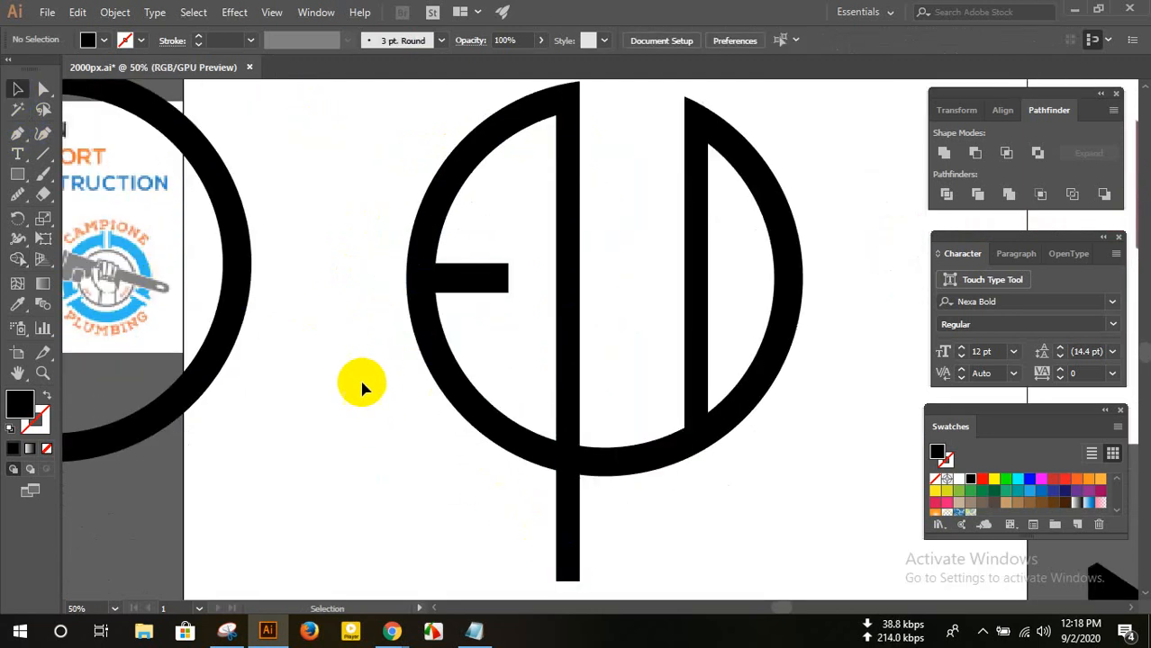
pyautogui.click(526, 467)
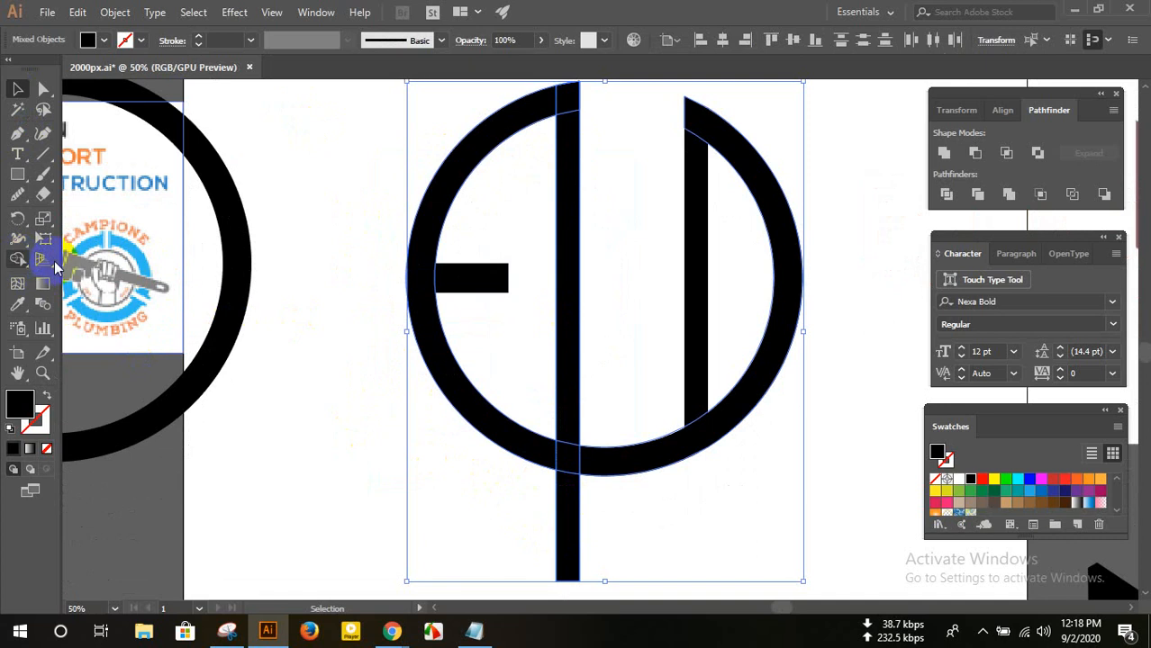
pyautogui.click(18, 260)
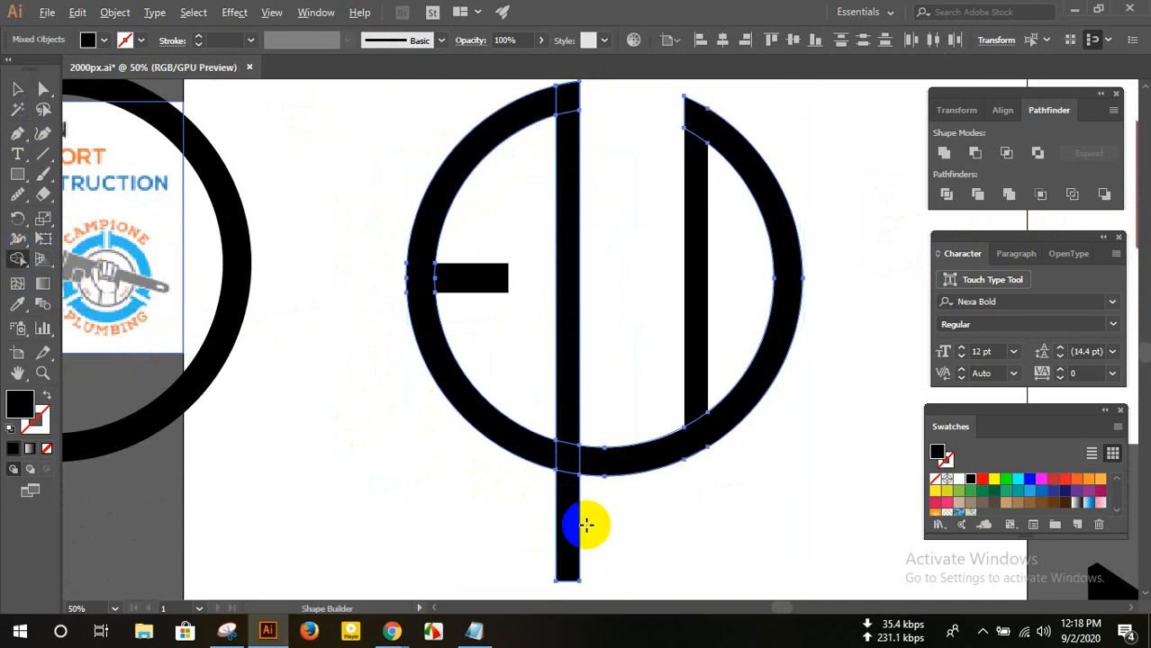
pyautogui.keyDown('alt'); pyautogui.click(566, 515); pyautogui.keyUp('alt')
pyautogui.click(16, 90)
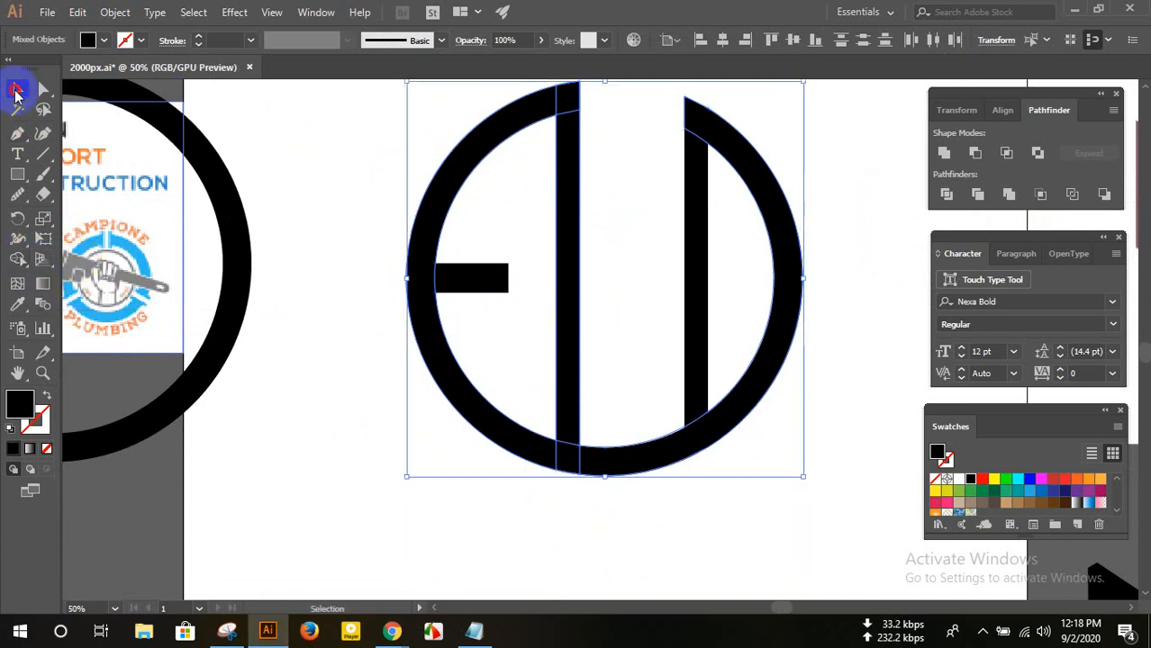
pyautogui.click(346, 327)
# - Draw a thin tall black rectangle against the left edge of the left vertical bar, extending beyond the ring at both ends
pyautogui.scroll(-2, 347, 327)
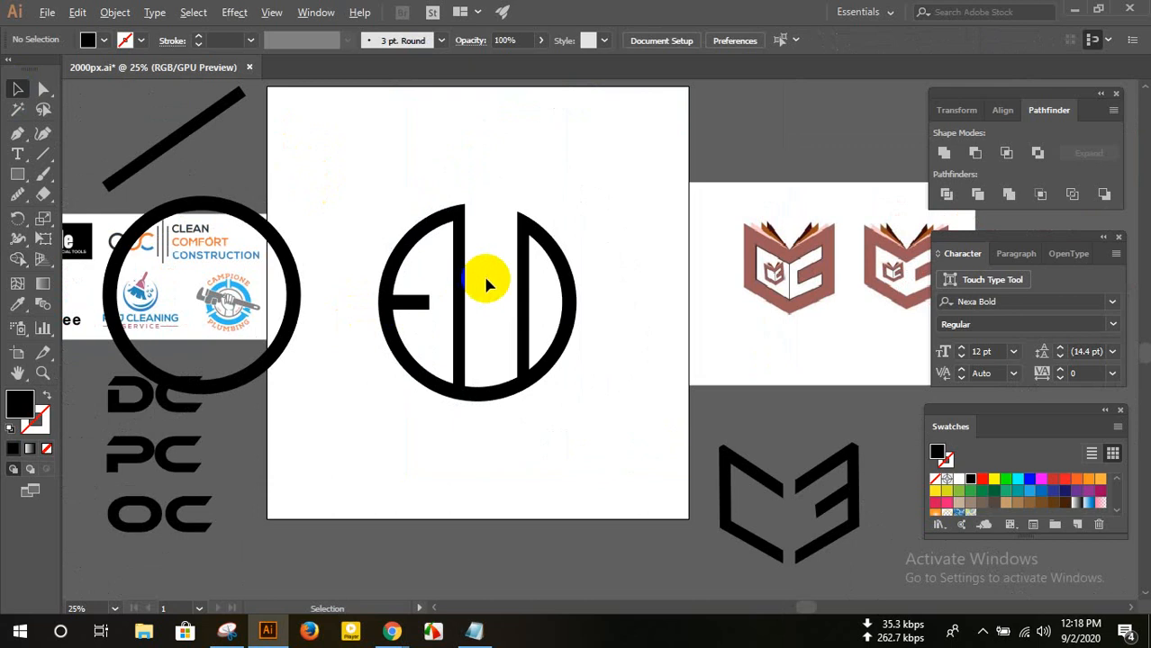
pyautogui.scroll(2, 486, 281)
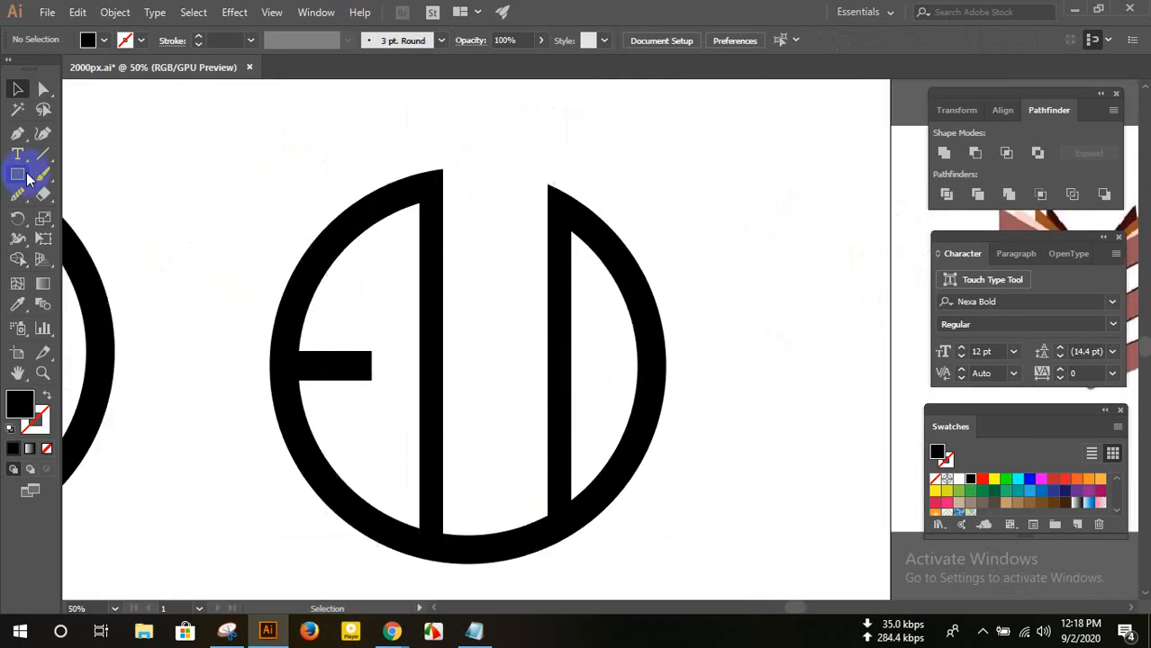
pyautogui.moveTo(27, 177); pyautogui.dragTo(82, 172)
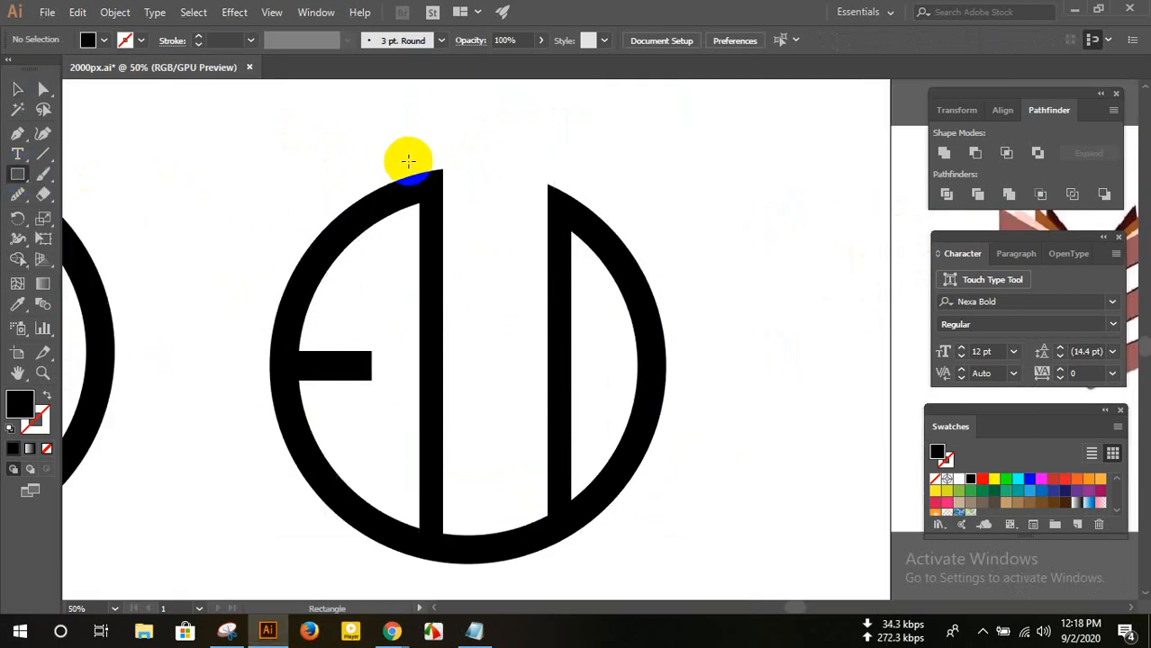
pyautogui.scroll(-1, 401, 160)
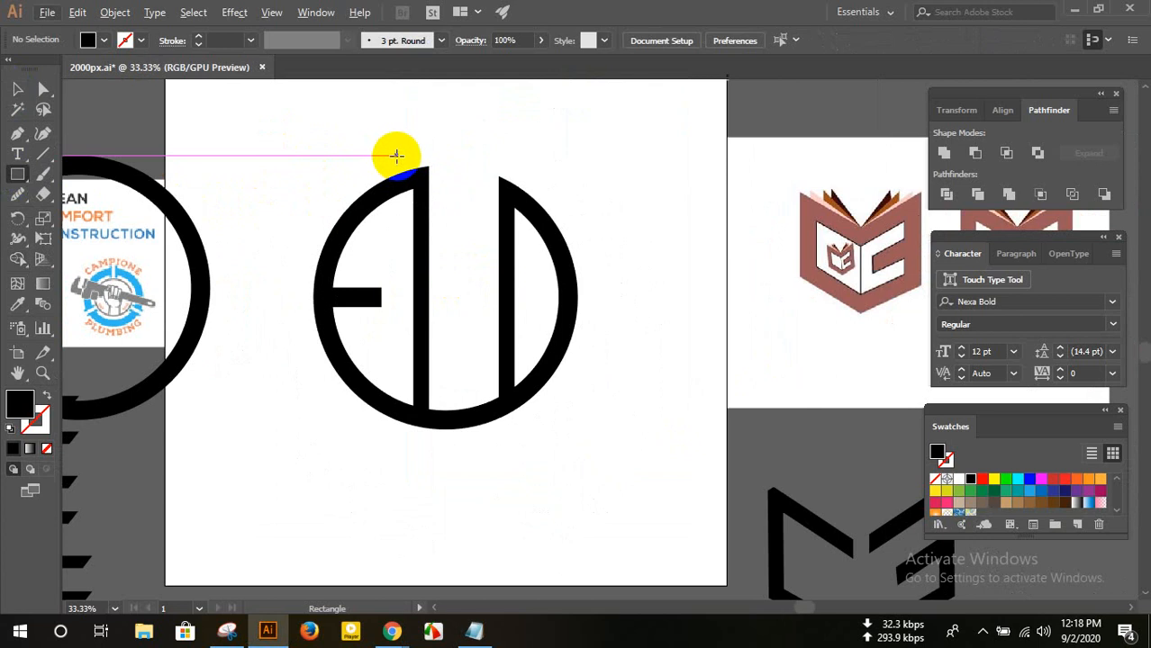
pyautogui.moveTo(399, 155); pyautogui.dragTo(411, 496)
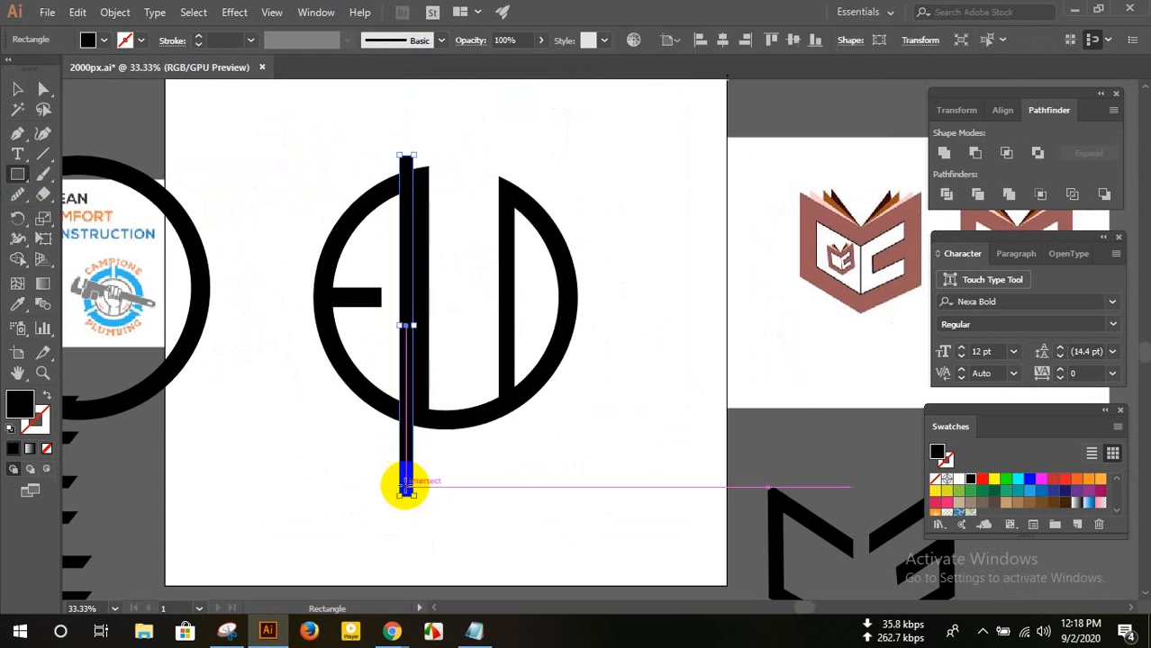
pyautogui.click(15, 91)
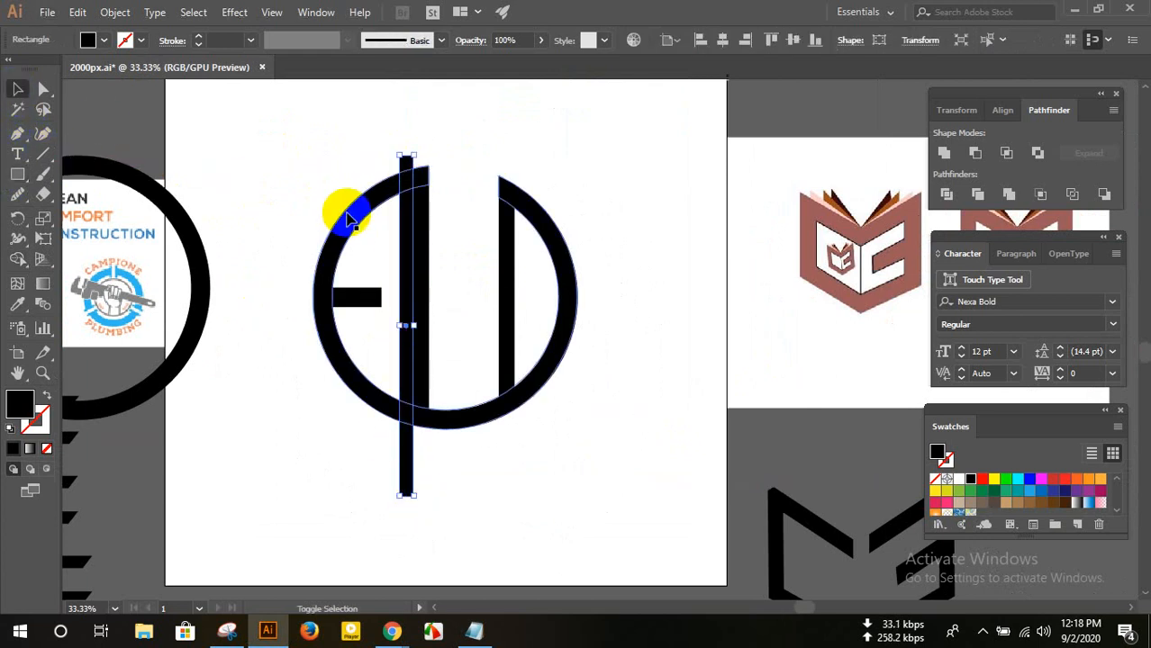
pyautogui.moveTo(341, 204); pyautogui.dragTo(465, 192)
pyautogui.click(663, 179)
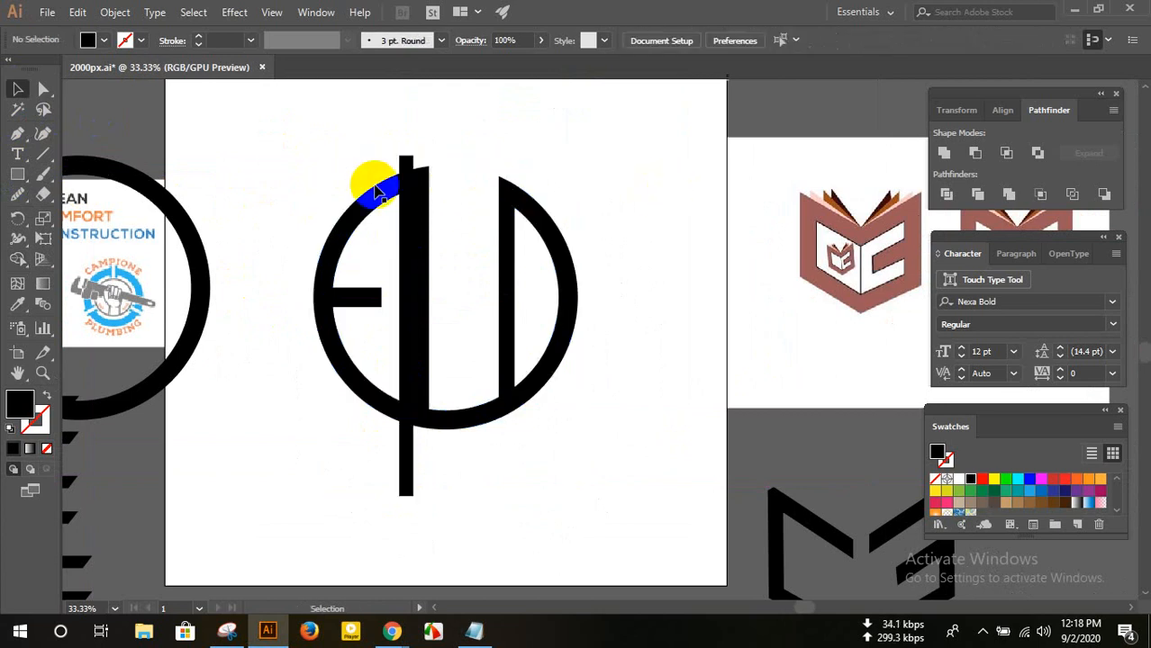
pyautogui.click(360, 200)
pyautogui.rightClick(365, 211)
pyautogui.click(392, 329)
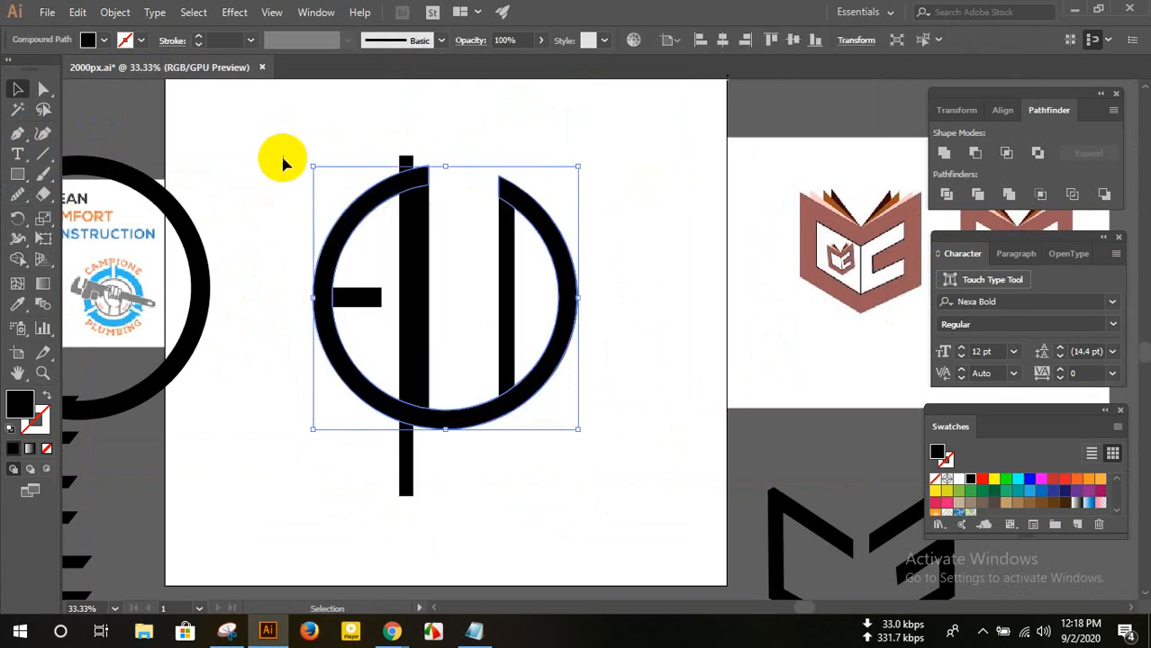
pyautogui.click(282, 158)
pyautogui.click(388, 276)
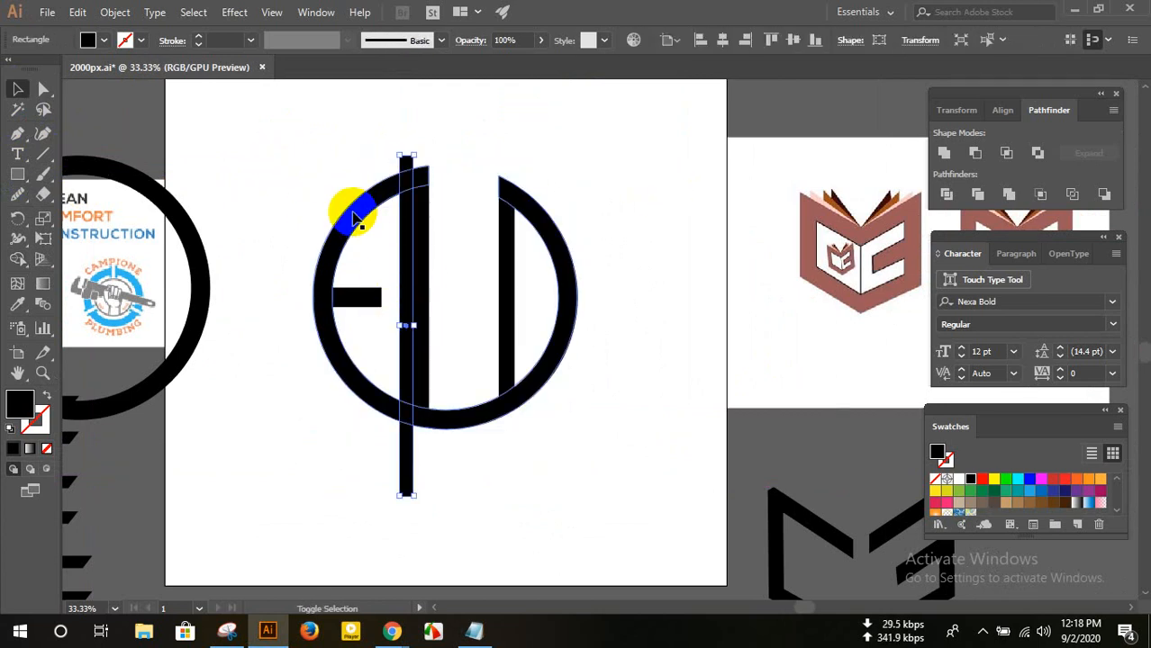
pyautogui.moveTo(347, 205); pyautogui.dragTo(480, 205)
pyautogui.click(486, 302)
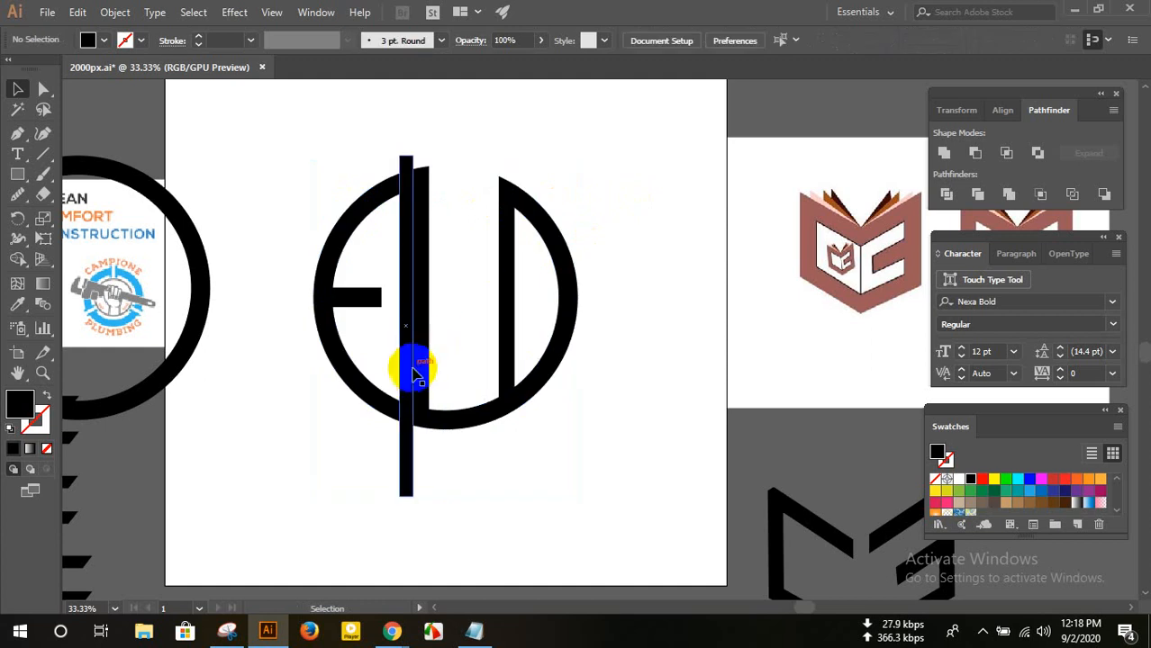
# - Place a copy of the thin rectangle against the right bar's inner edge, and subtract the original from the ring to separate the E
pyautogui.moveTo(410, 378); pyautogui.dragTo(501, 412)
pyautogui.click(398, 257)
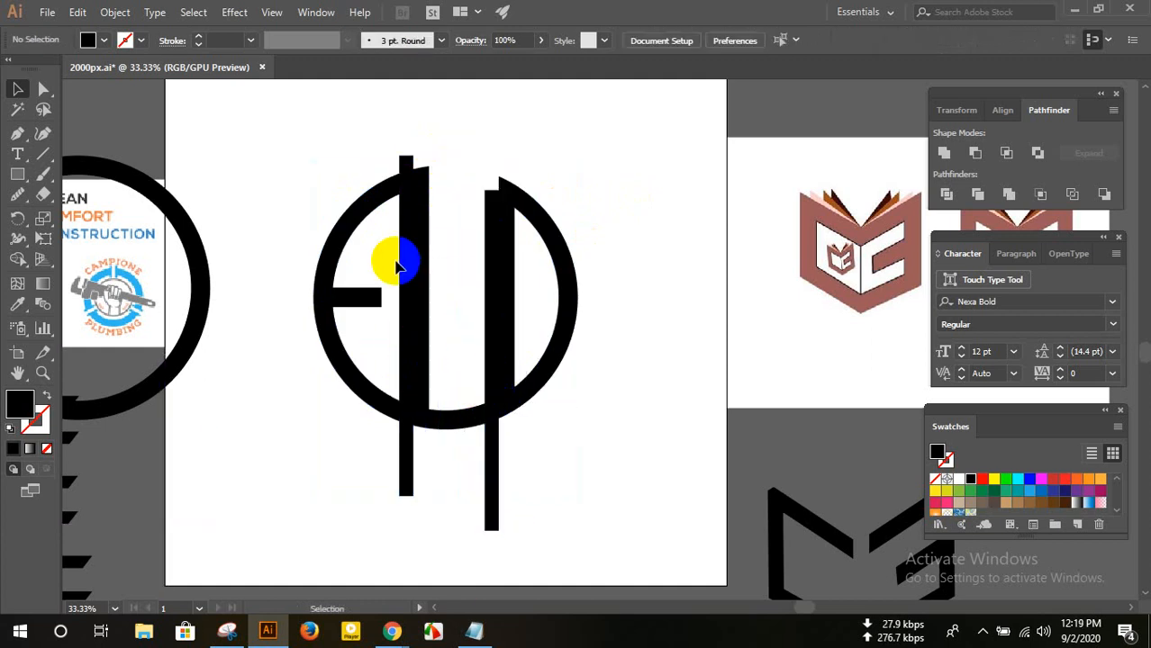
pyautogui.keyDown('shift'); pyautogui.click(500, 180); pyautogui.keyUp('shift')
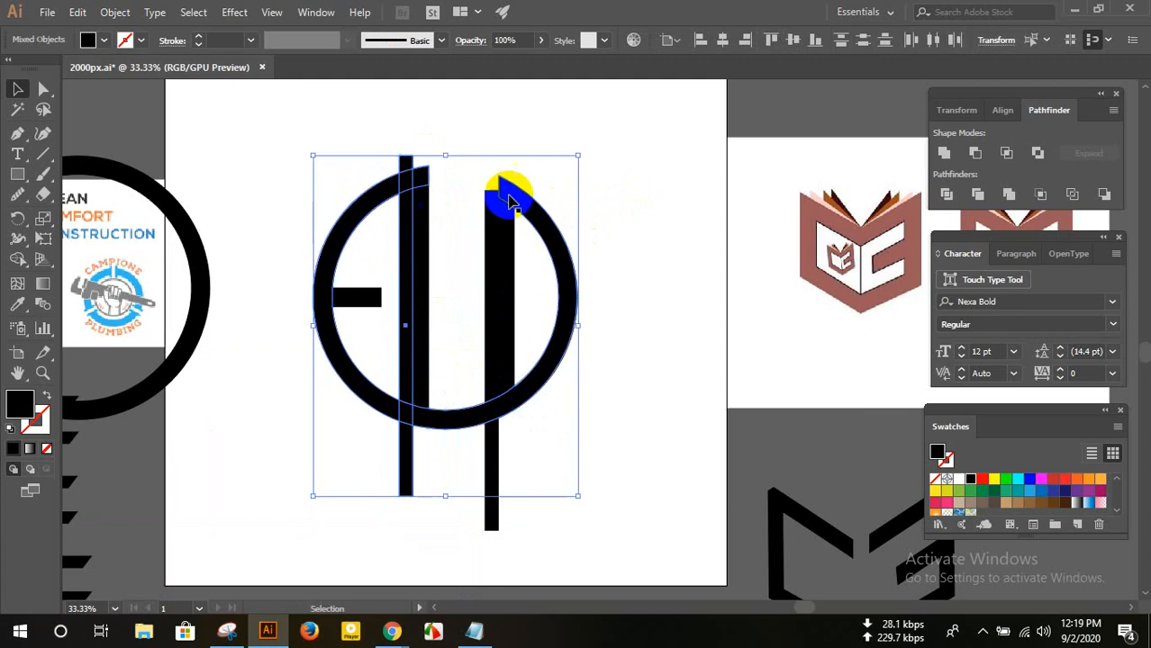
pyautogui.click(973, 157)
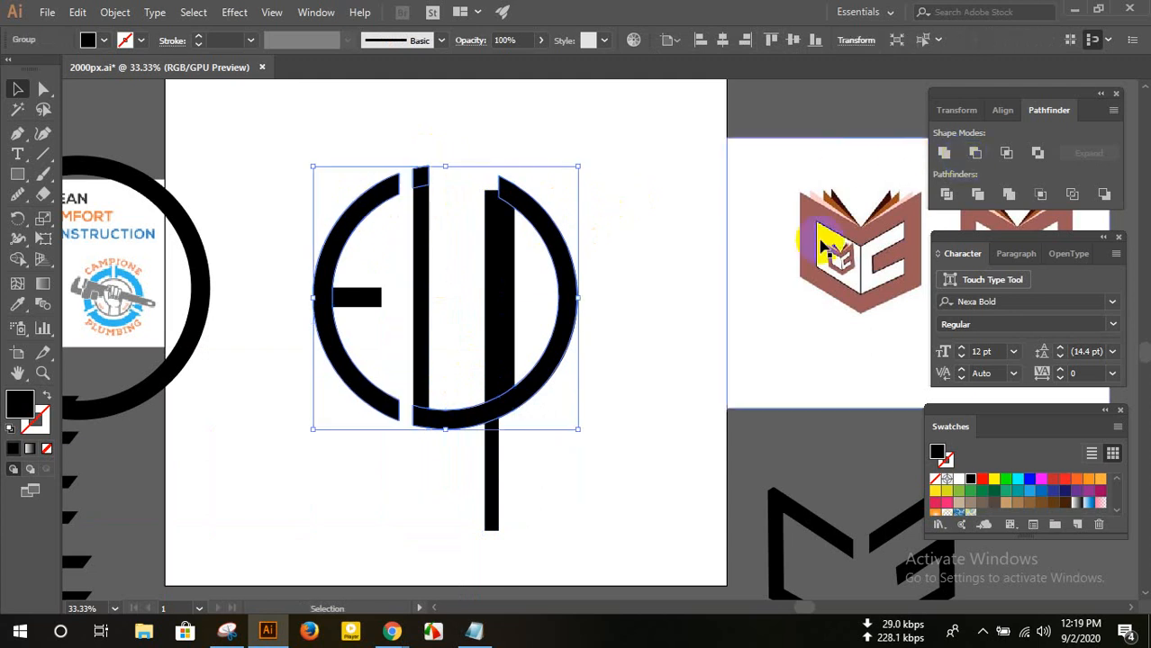
pyautogui.click(674, 321)
# - Ungroup the cut ring pieces so that each one can be selected separately
pyautogui.click(494, 454)
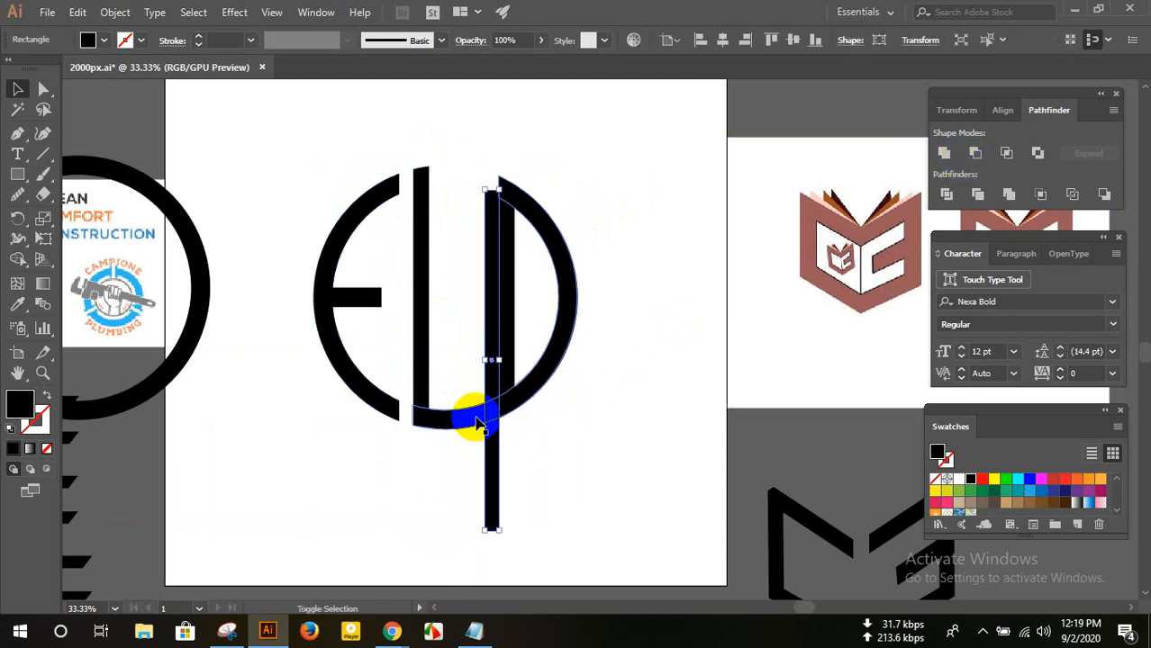
pyautogui.keyDown('shift'); pyautogui.click(470, 413); pyautogui.keyUp('shift')
pyautogui.click(458, 453)
pyautogui.click(450, 412)
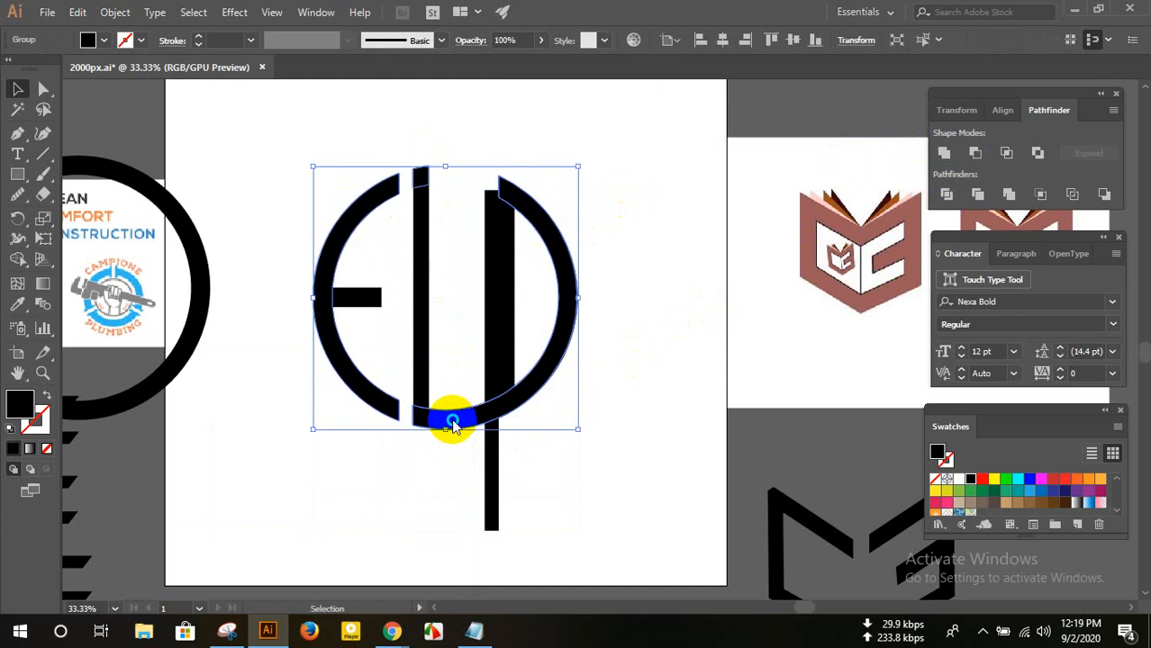
pyautogui.rightClick(452, 416)
pyautogui.click(486, 290)
pyautogui.click(477, 382)
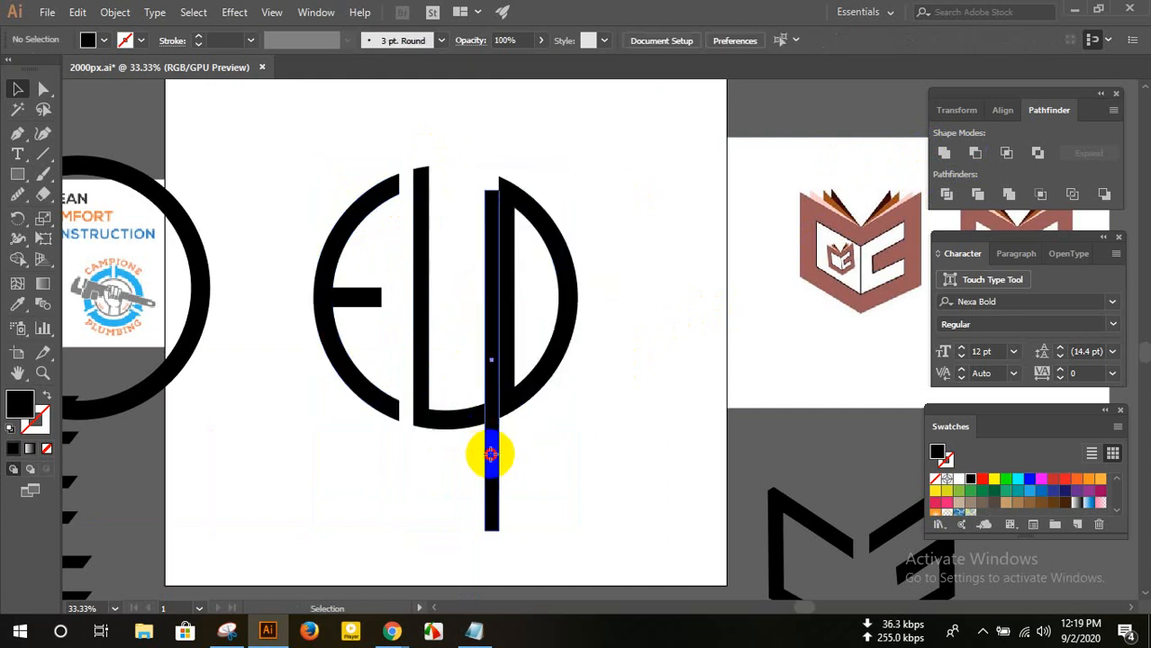
# - Subtract the copied thin rectangle from the right ring piece to open a gap between the L and the D
pyautogui.click(491, 454)
pyautogui.keyDown('shift'); pyautogui.click(467, 421); pyautogui.keyUp('shift')
pyautogui.click(975, 153)
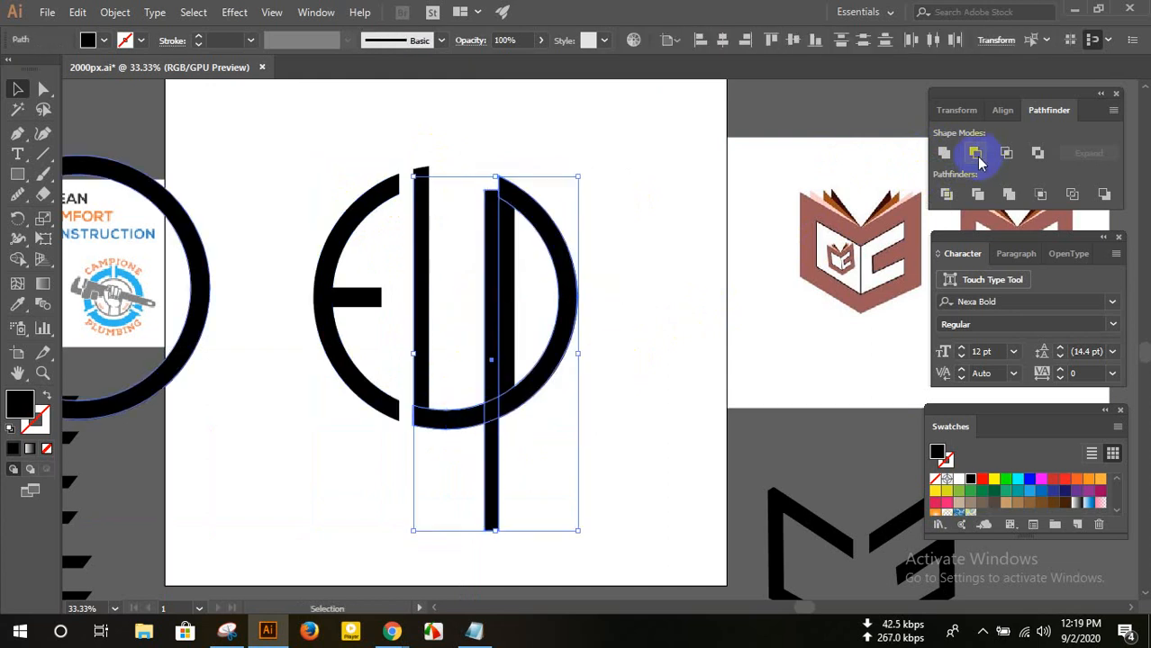
pyautogui.click(699, 325)
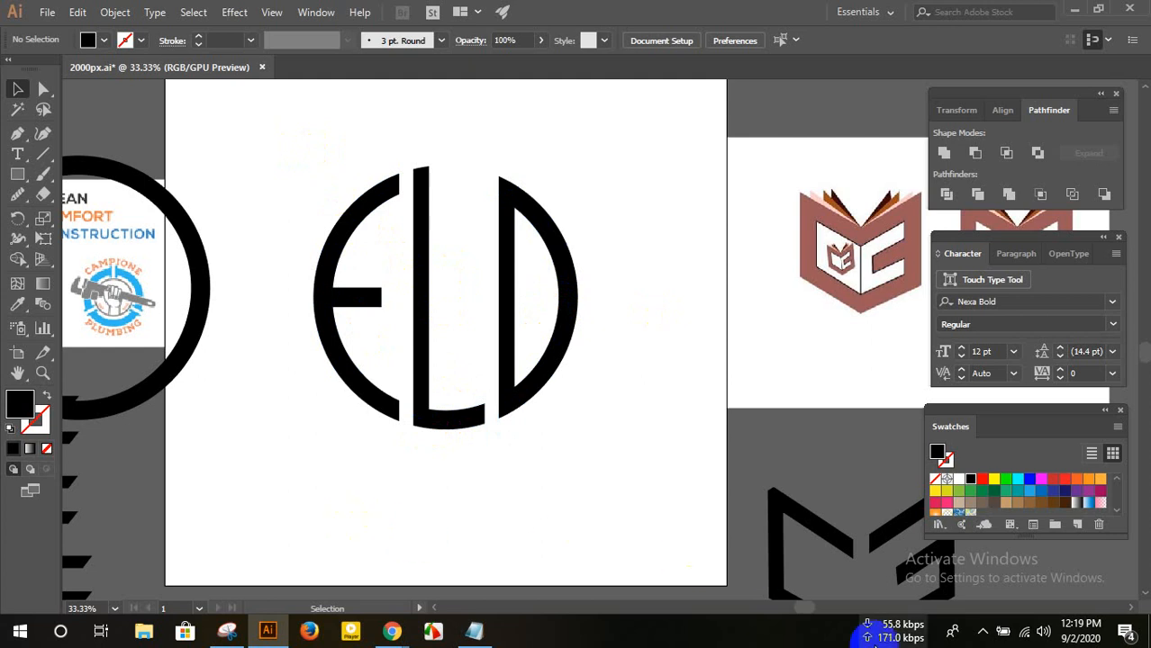
pyautogui.click(982, 631)
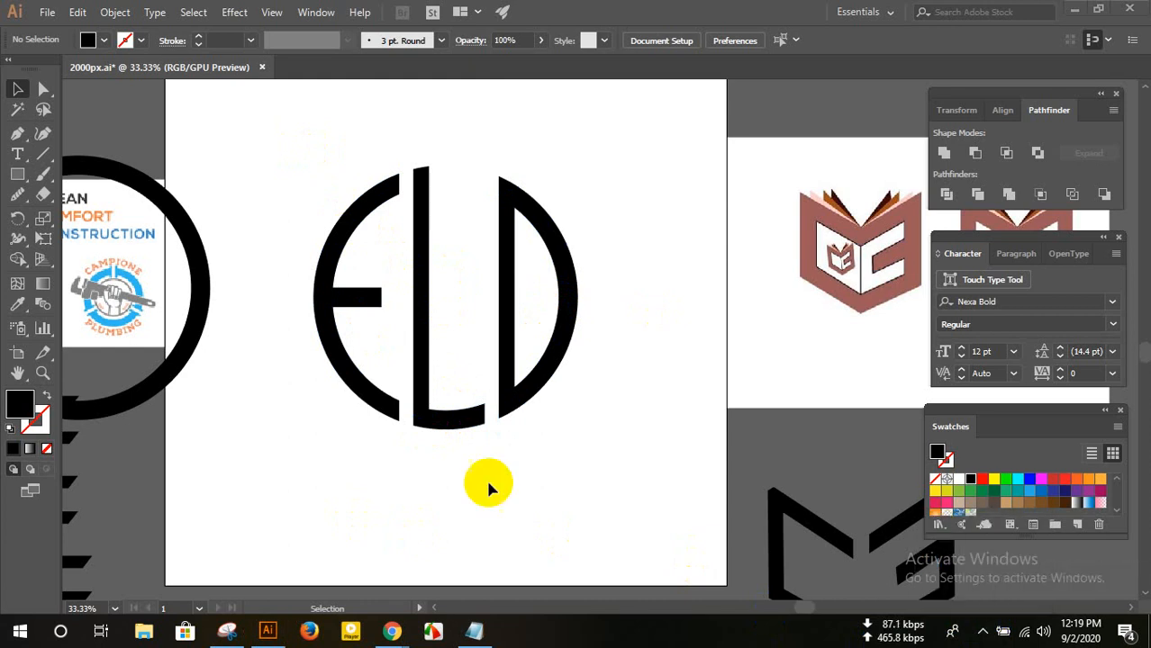
pyautogui.scroll(2, 510, 461)
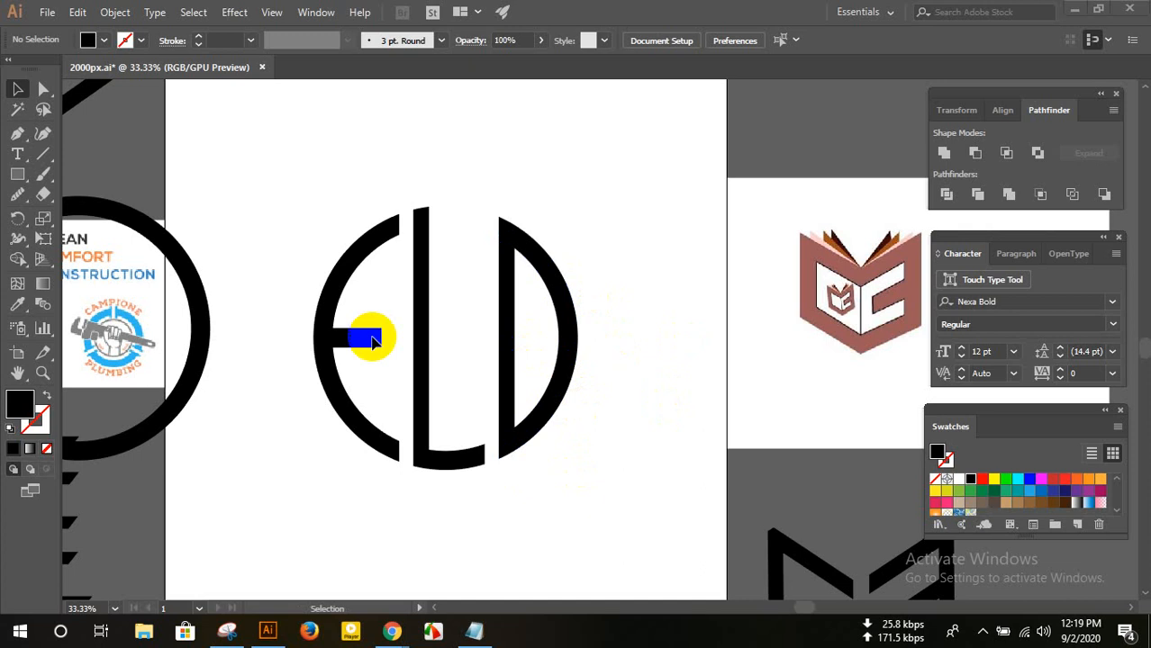
pyautogui.click(20, 88)
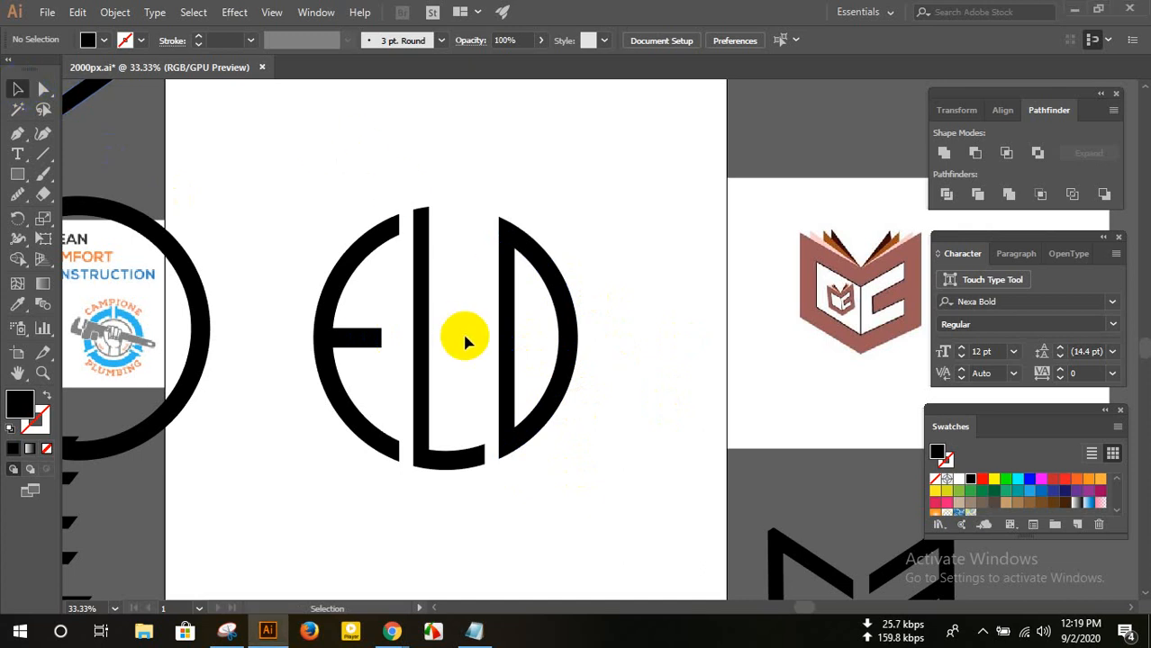
pyautogui.scroll(-1, 463, 338)
pyautogui.scroll(2, 530, 268)
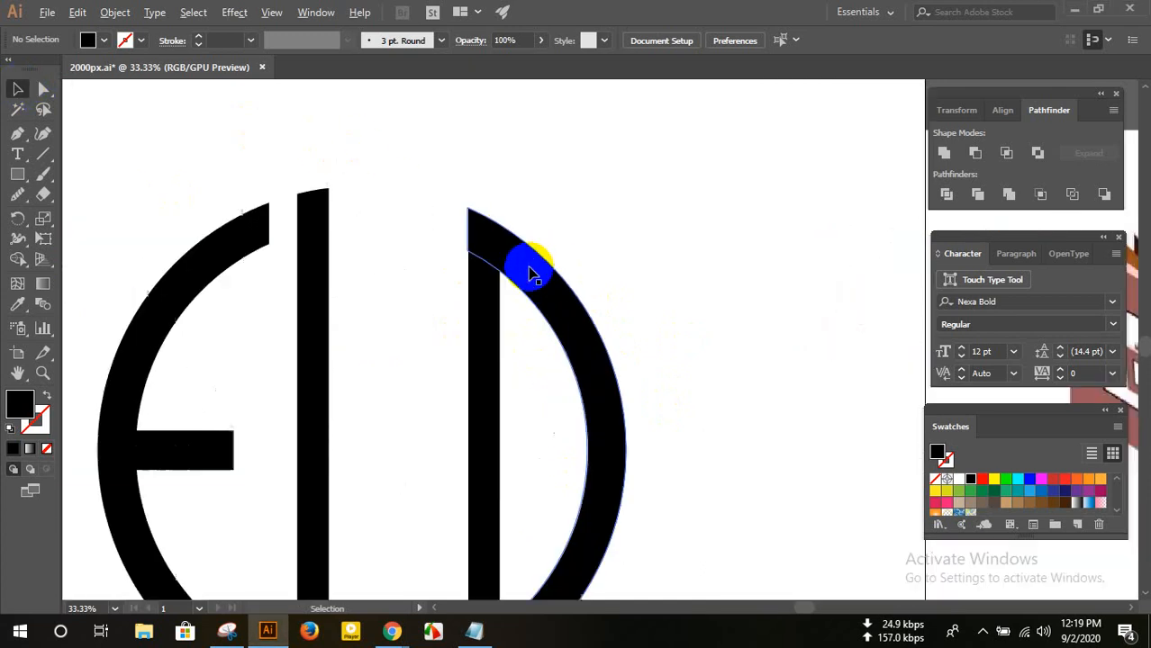
# - Draw a narrow black rectangle against the outer edge of the D's vertical bar, extending past the ring above and below
pyautogui.scroll(3, 519, 266)
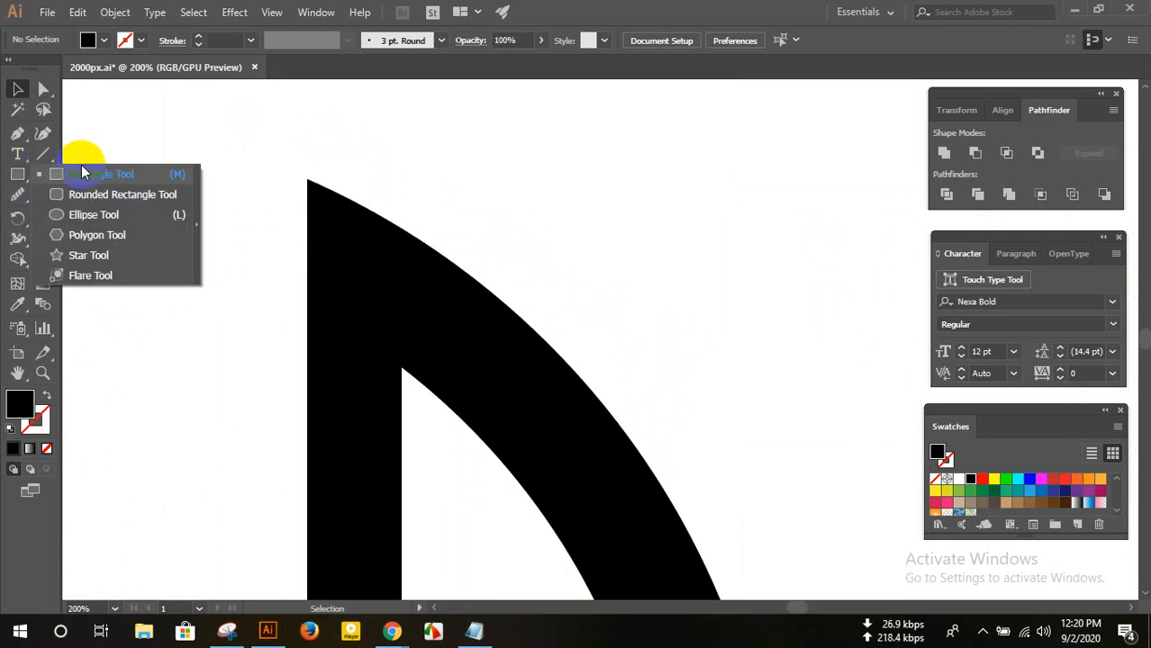
pyautogui.click(82, 169)
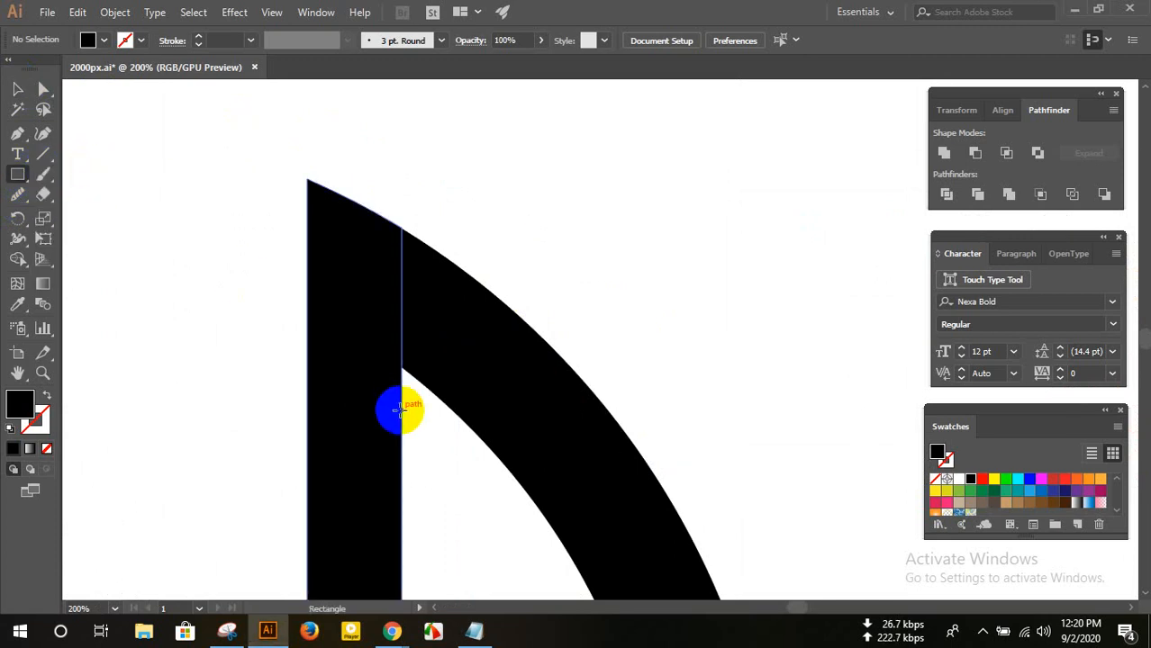
pyautogui.moveTo(401, 411); pyautogui.dragTo(459, 179)
pyautogui.scroll(-1, 470, 232)
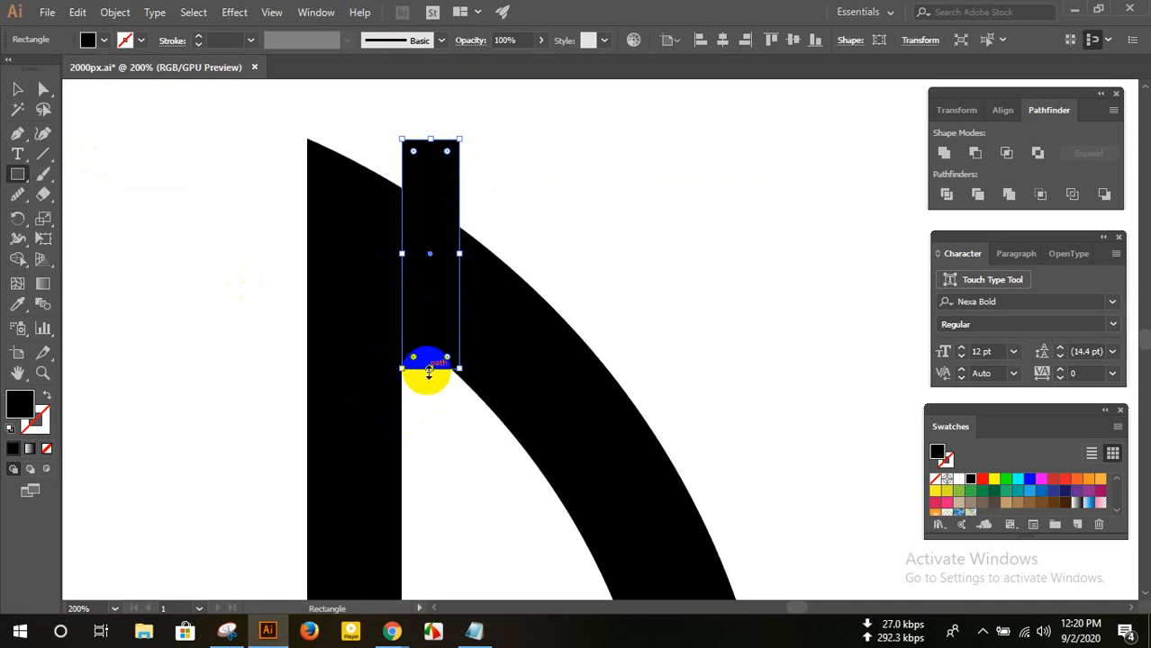
pyautogui.moveTo(429, 371); pyautogui.dragTo(427, 402)
pyautogui.click(18, 90)
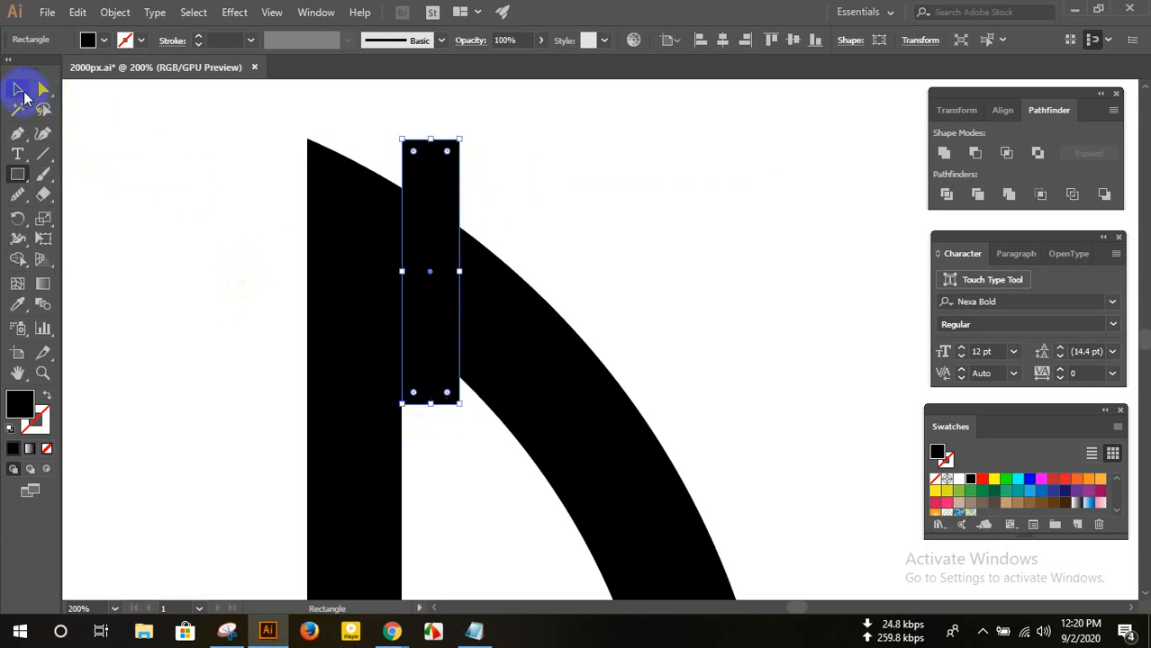
# - Try to subtract the narrow rectangle from the grouped right ring pieces, and undo the subtraction
pyautogui.keyDown('shift'); pyautogui.click(536, 345); pyautogui.keyUp('shift')
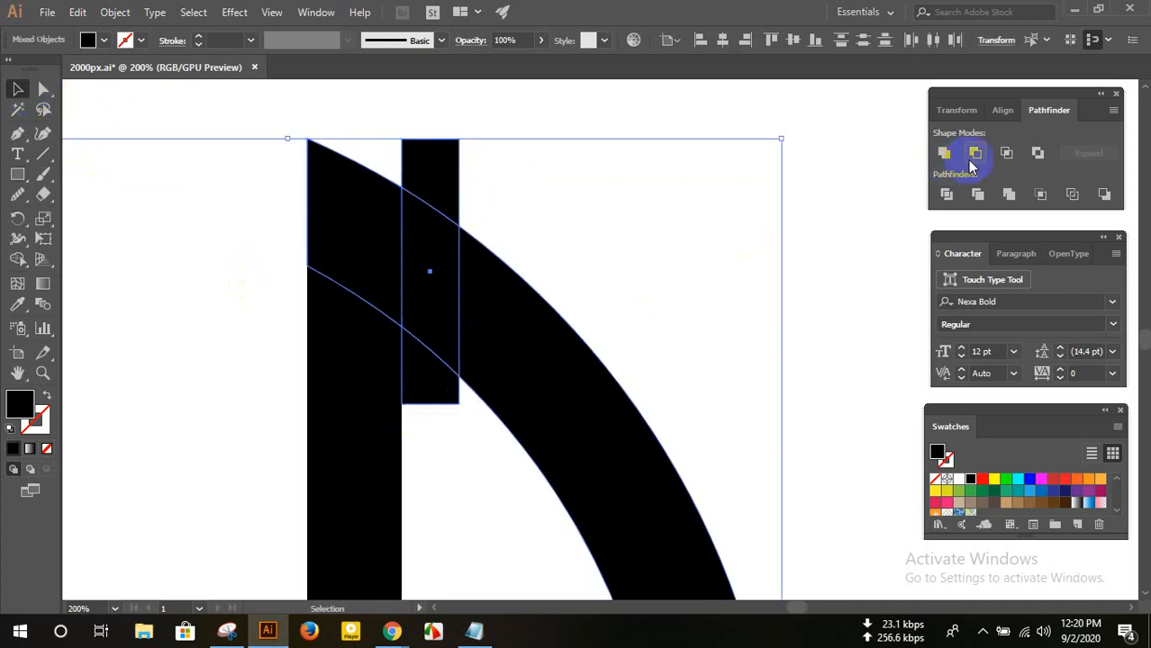
pyautogui.click(972, 157)
pyautogui.click(621, 263)
pyautogui.scroll(-4, 521, 383)
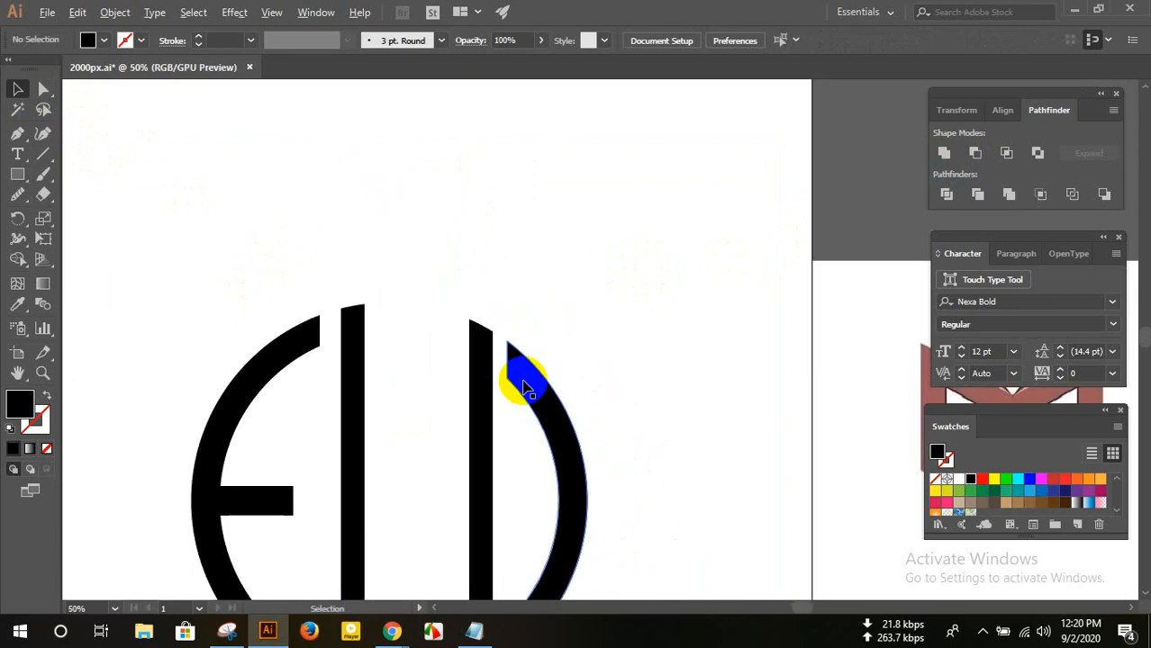
pyautogui.scroll(-1, 525, 387)
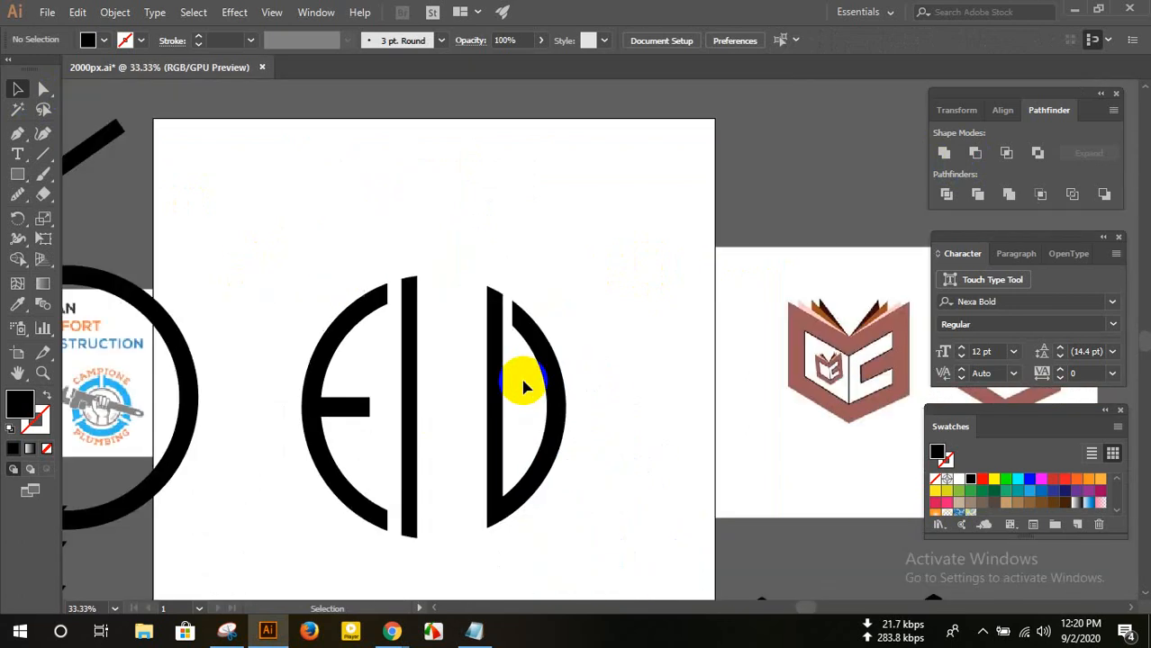
pyautogui.hotkey('ctrl', 'z')
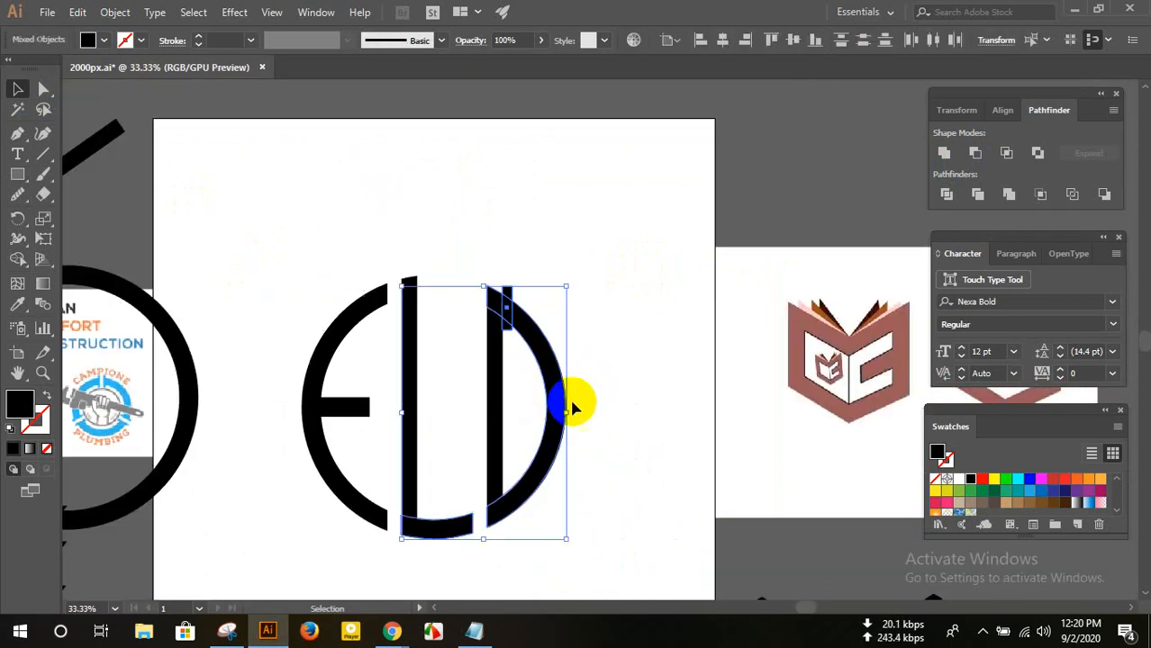
# - Ungroup the L's curved base from the right ring piece so that each can be selected separately
pyautogui.click(620, 429)
pyautogui.click(446, 525)
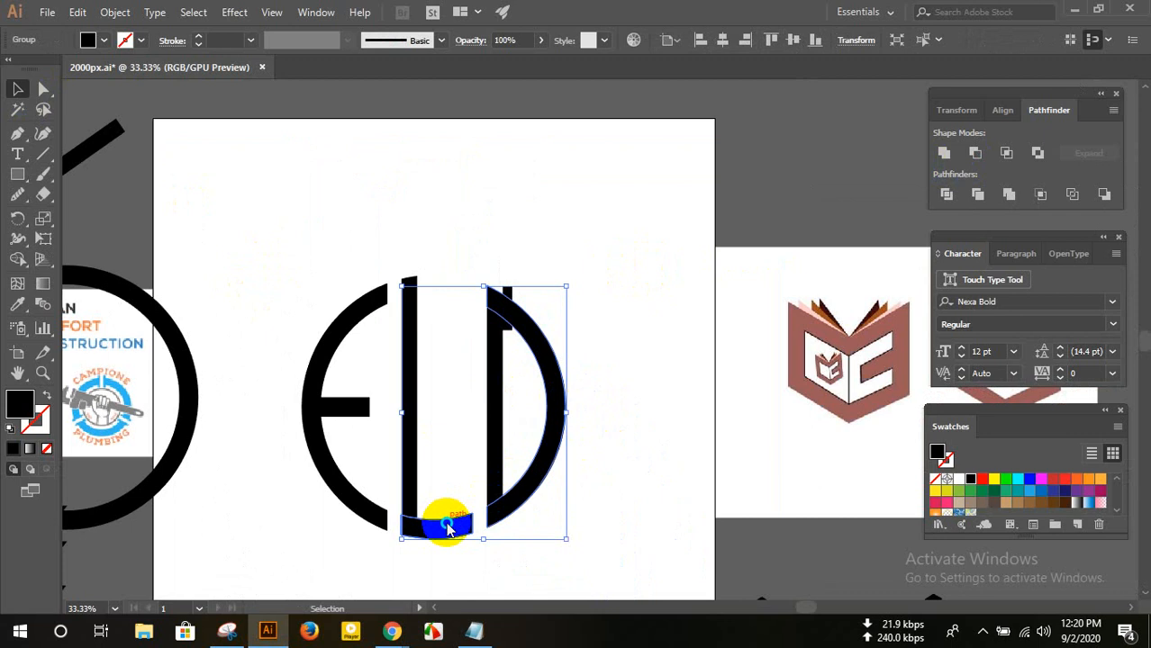
pyautogui.rightClick(448, 528)
pyautogui.click(473, 391)
pyautogui.click(461, 383)
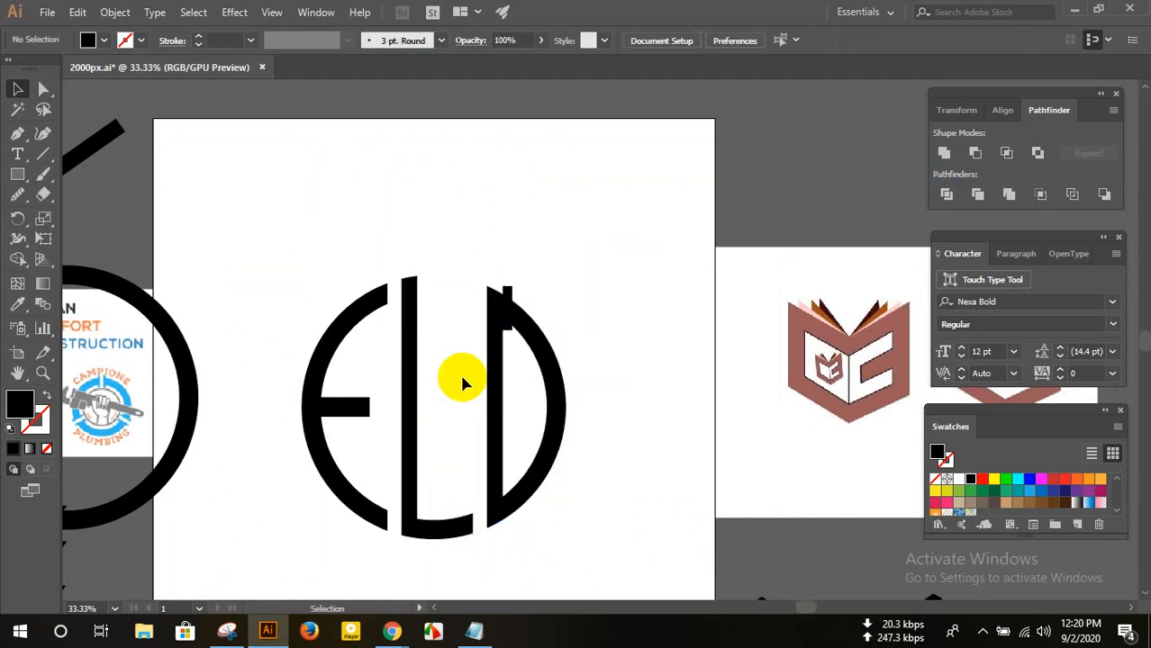
# - Subtract the narrow rectangle from the right ring piece to open a gap between the D's vertical bar and its arc
pyautogui.scroll(5, 525, 347)
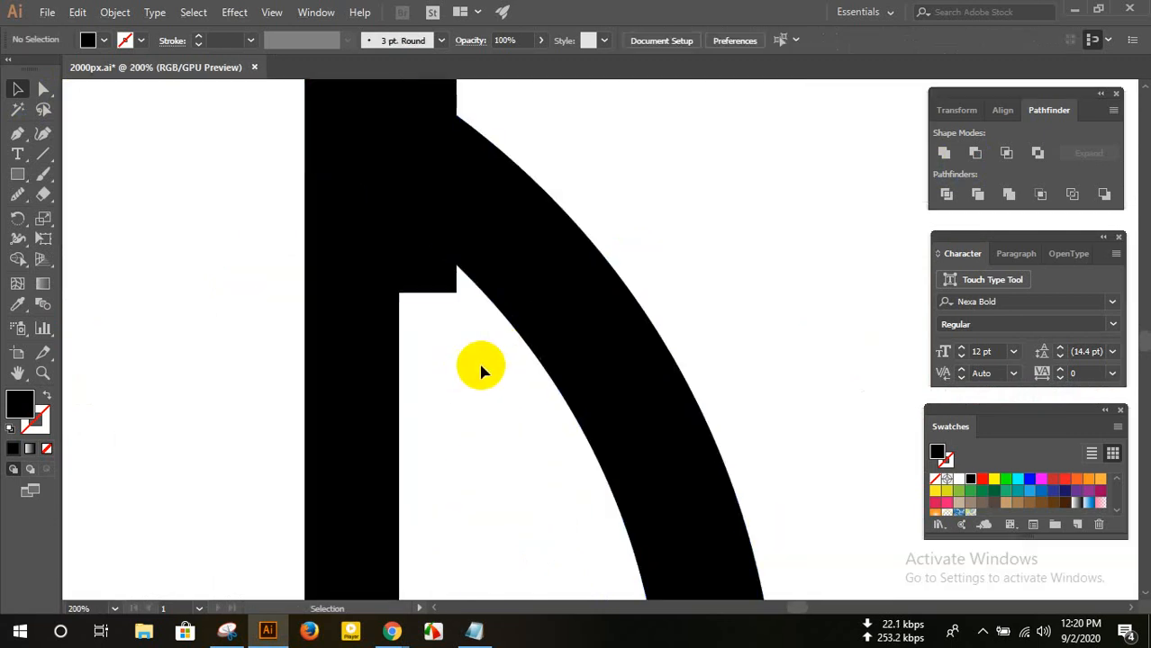
pyautogui.click(426, 282)
pyautogui.keyDown('shift'); pyautogui.click(515, 270); pyautogui.keyUp('shift')
pyautogui.click(960, 187)
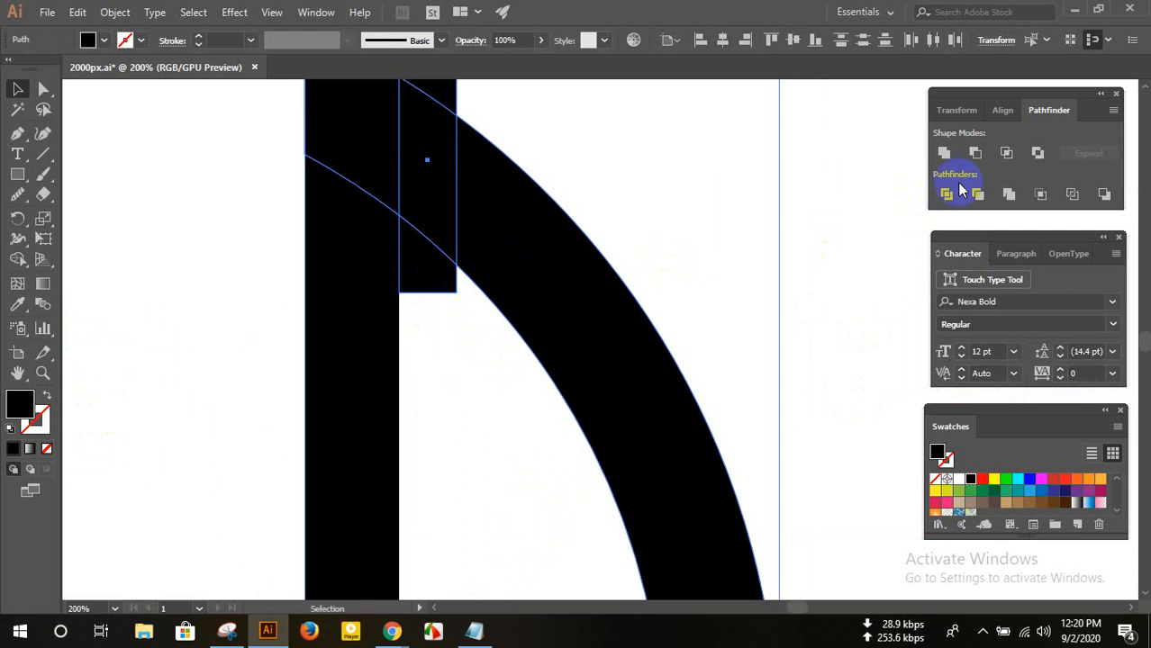
pyautogui.click(975, 155)
pyautogui.click(693, 232)
pyautogui.scroll(-4, 693, 232)
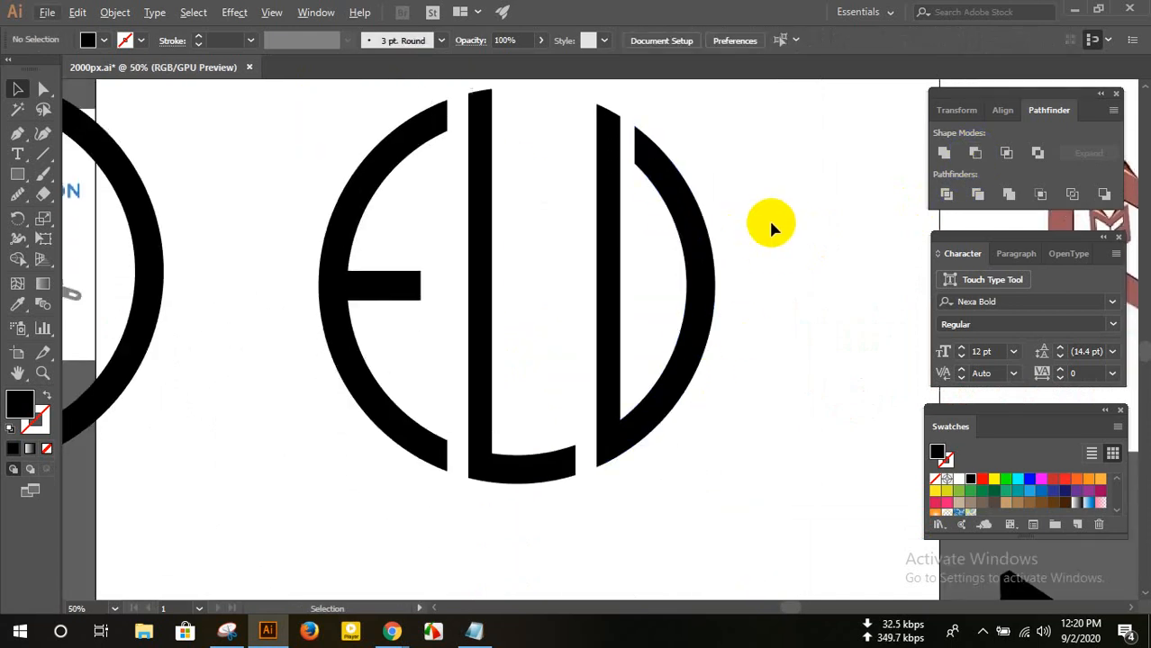
# - Draw a wider black rectangle over the upper cut end of the D's arc, extending beyond it above and below
pyautogui.scroll(2, 770, 225)
pyautogui.scroll(4, 768, 218)
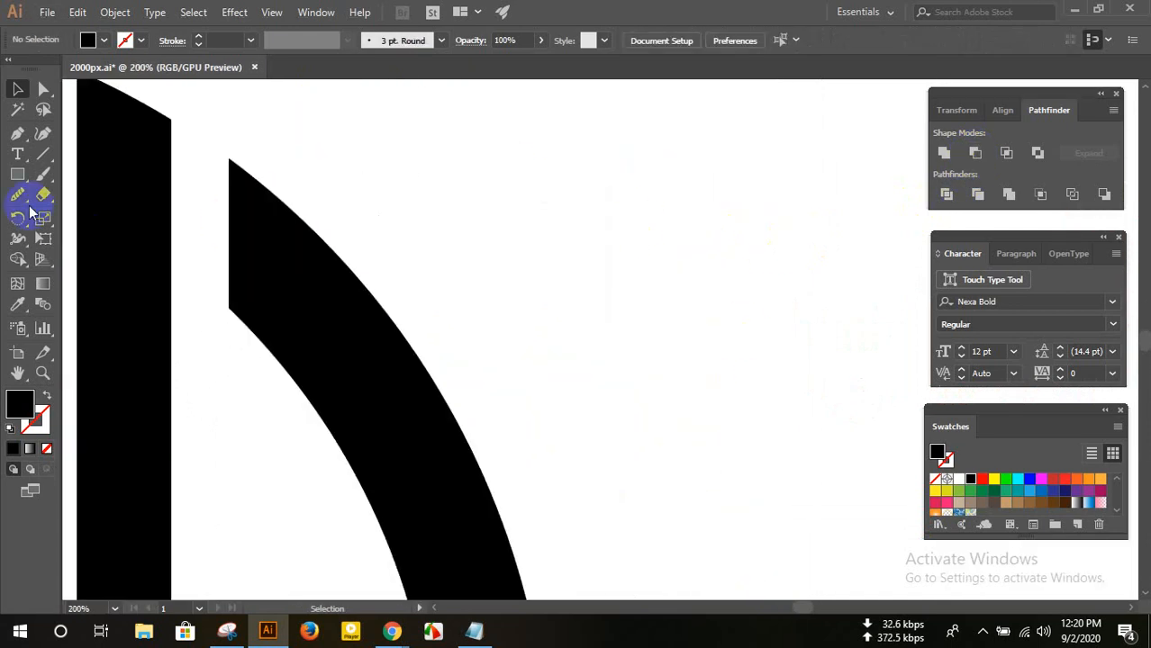
pyautogui.moveTo(17, 176); pyautogui.dragTo(87, 178)
pyautogui.moveTo(197, 122)
pyautogui.mouseDown()
pyautogui.moveTo(273, 429)
pyautogui.moveTo(244, 406)
pyautogui.mouseUp()
pyautogui.click(16, 90)
# - Try a Pathfinder shape mode on the rectangle and the D's arc, and undo it
pyautogui.keyDown('shift'); pyautogui.click(346, 334); pyautogui.keyUp('shift')
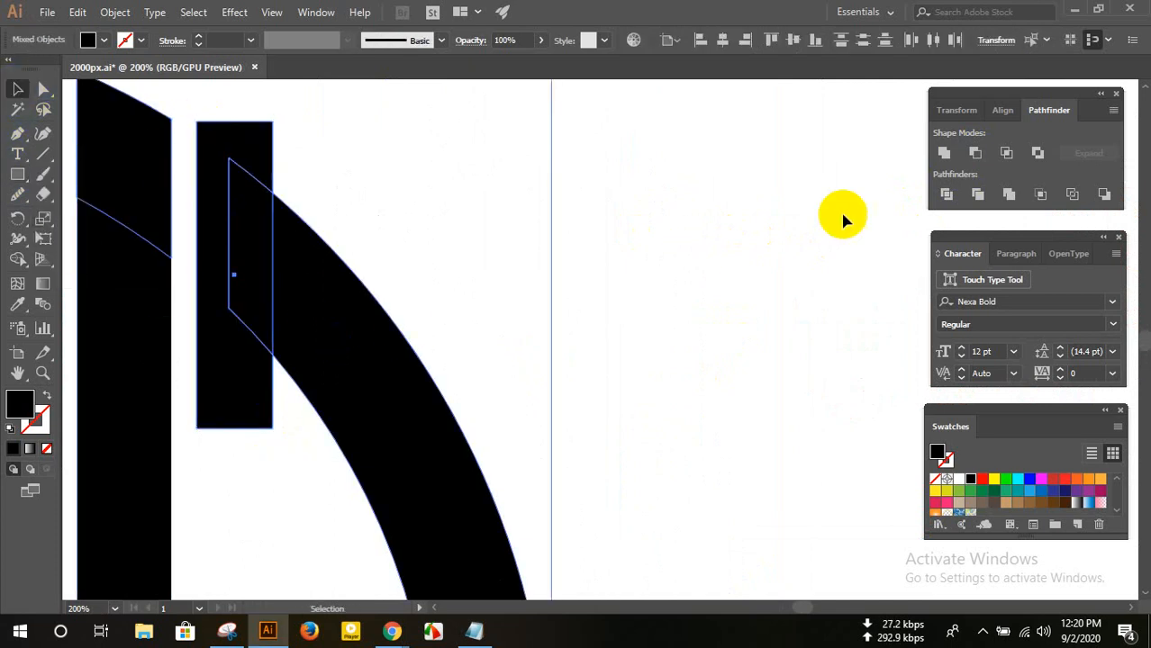
pyautogui.click(943, 153)
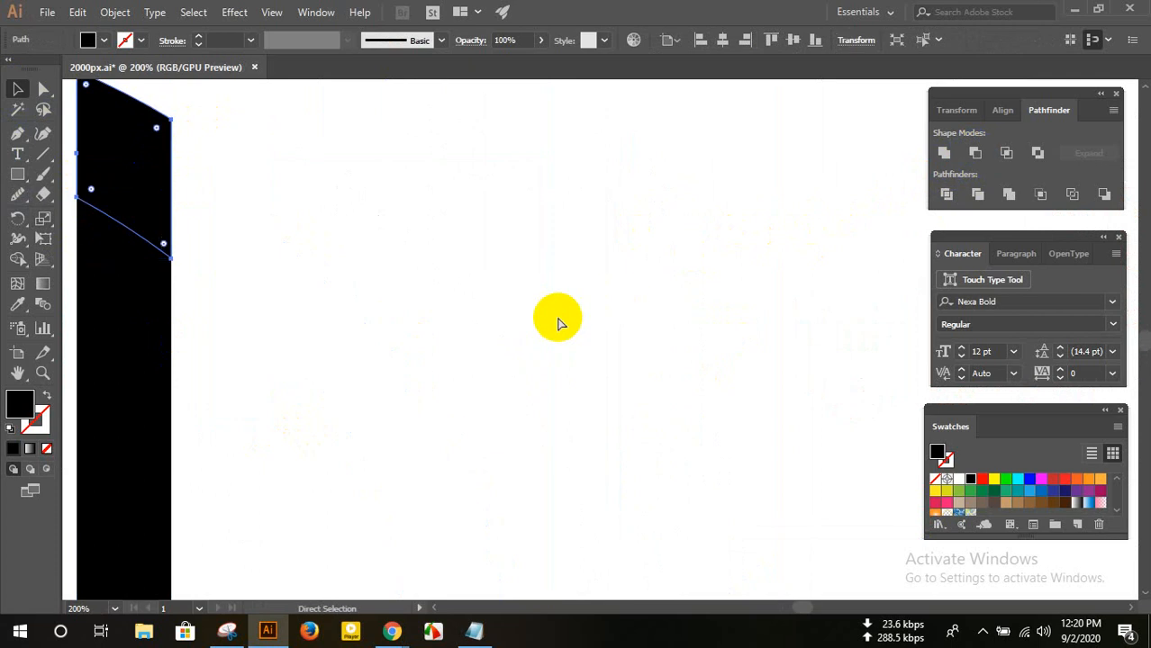
pyautogui.click(507, 358)
pyautogui.hotkey('ctrl', '-')
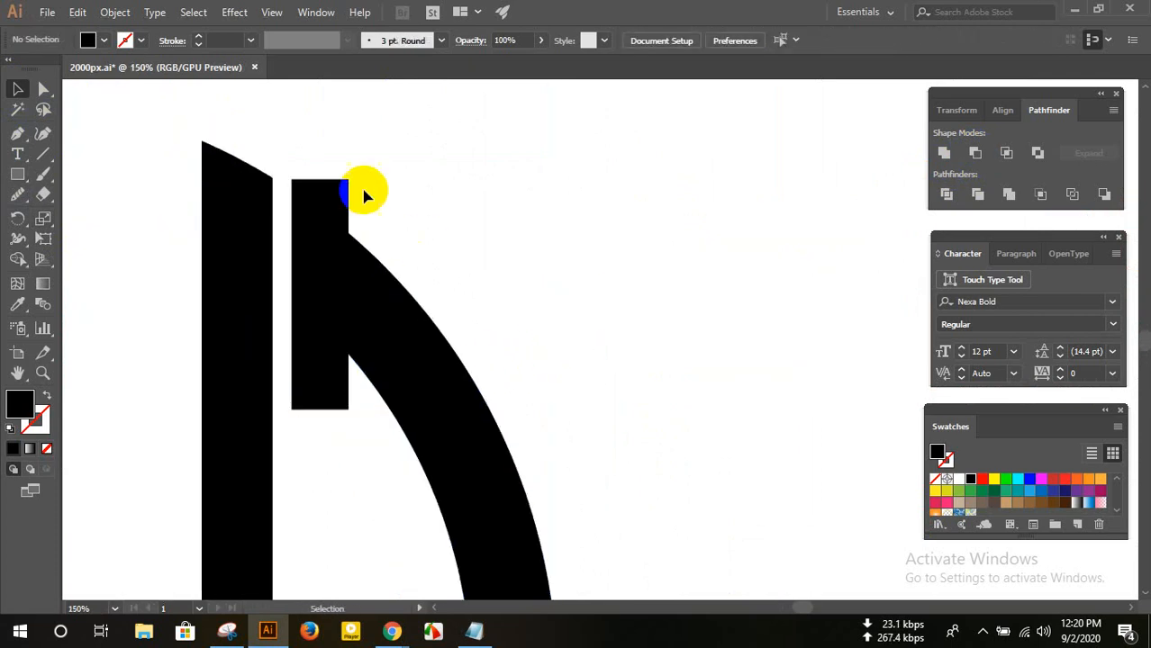
# - Remove the rectangle and the arc end it covers with the Shape Builder tool to widen the gap in the D
pyautogui.click(416, 384)
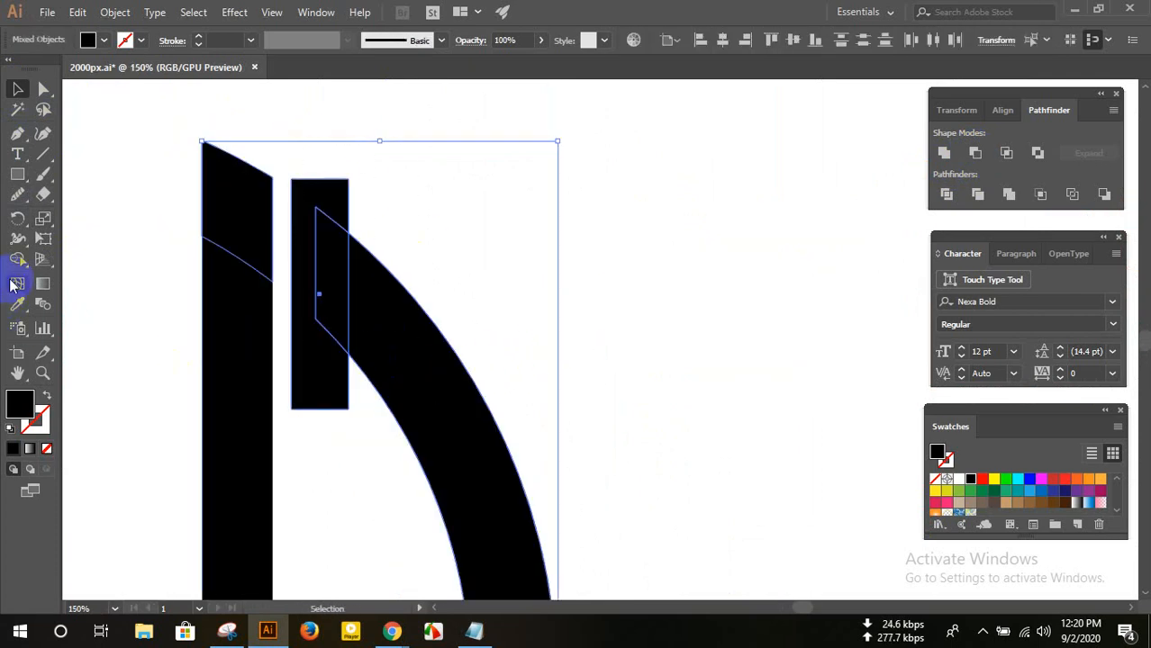
pyautogui.moveTo(45, 260); pyautogui.dragTo(90, 259)
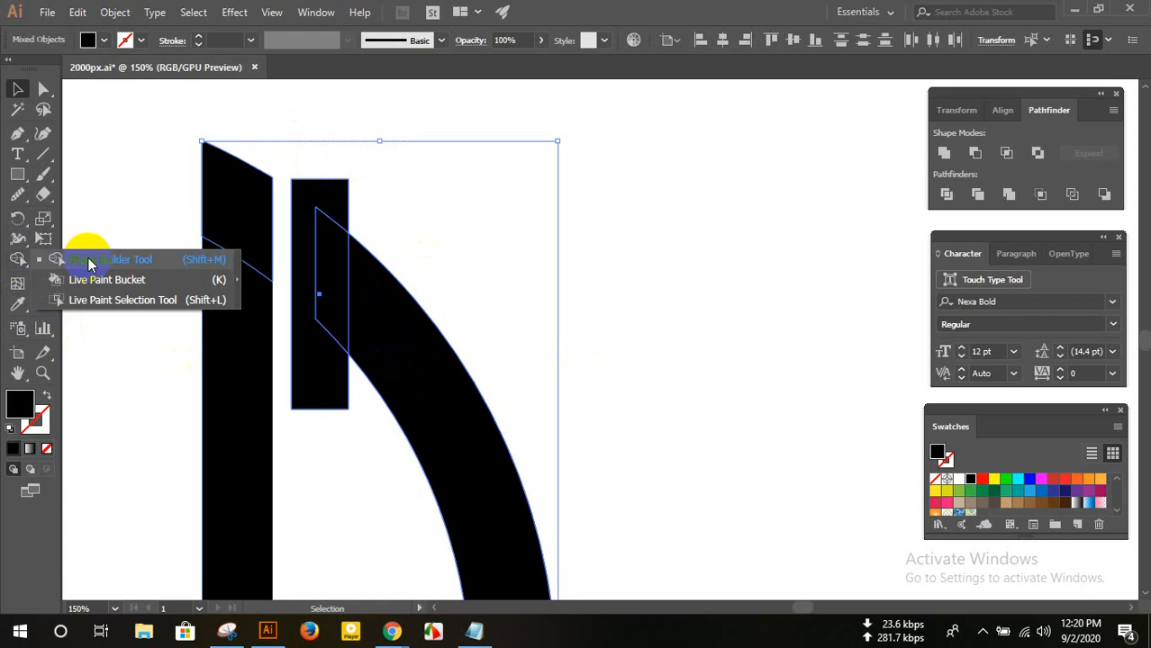
pyautogui.click(90, 260)
pyautogui.click(329, 255)
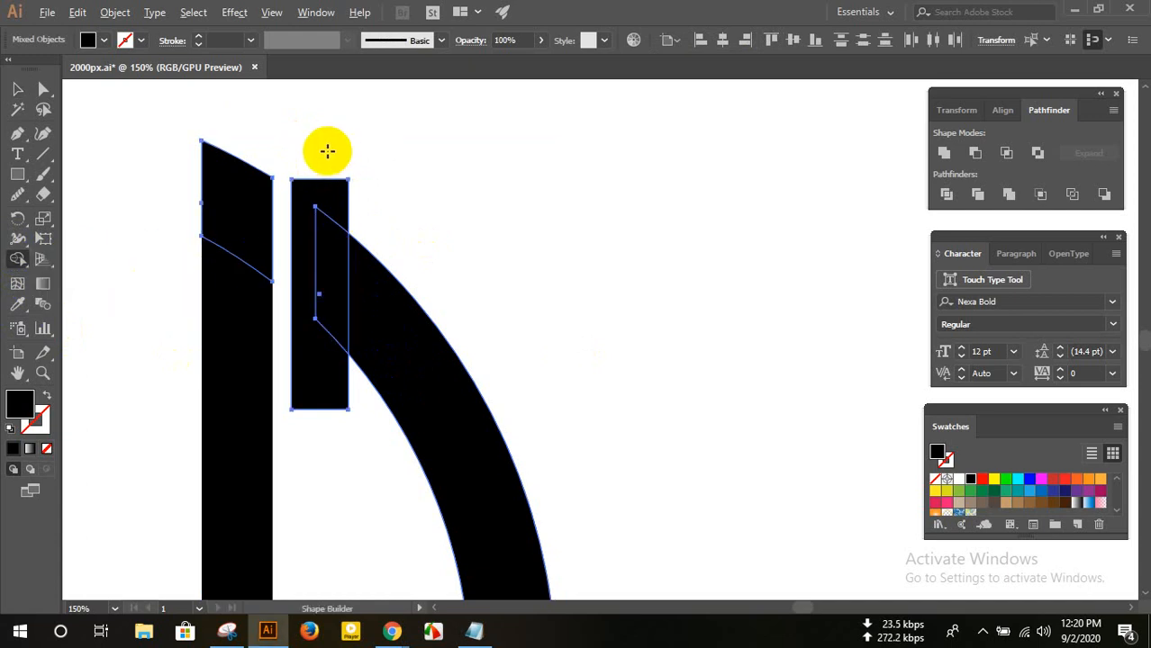
pyautogui.moveTo(325, 150)
pyautogui.mouseDown()
pyautogui.moveTo(347, 278)
pyautogui.moveTo(334, 316)
pyautogui.moveTo(473, 236)
pyautogui.mouseUp()
pyautogui.hotkey('ctrl', 'z')
pyautogui.click(308, 177)
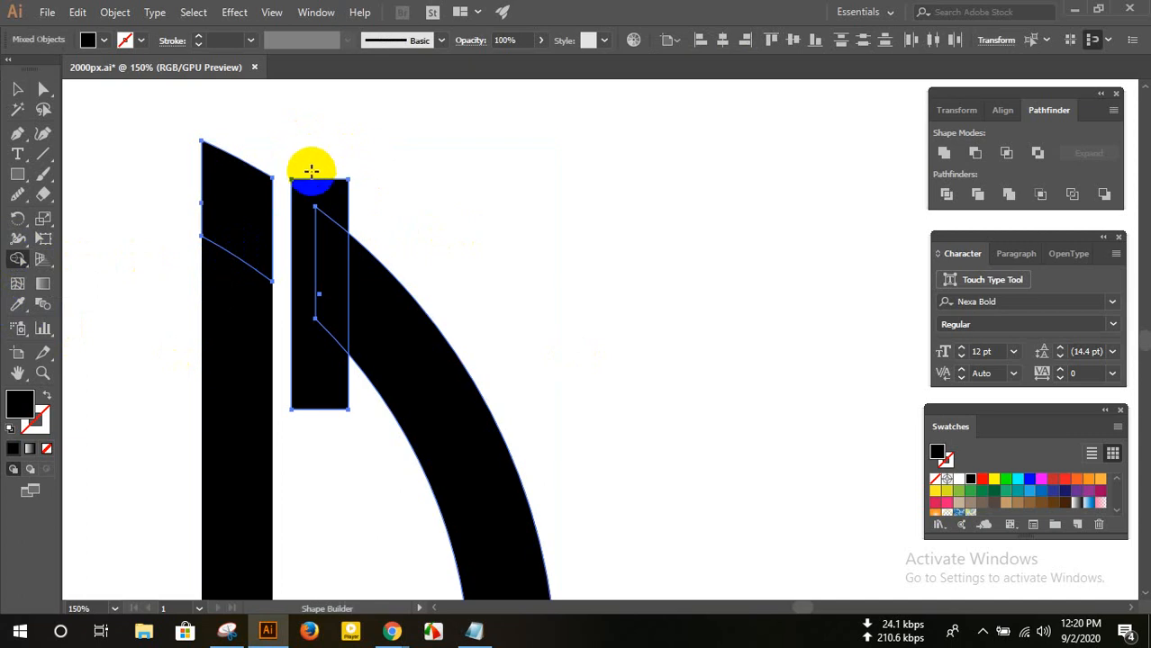
pyautogui.moveTo(311, 160)
pyautogui.mouseDown()
pyautogui.moveTo(330, 232)
pyautogui.moveTo(322, 358)
pyautogui.mouseUp()
pyautogui.click(16, 90)
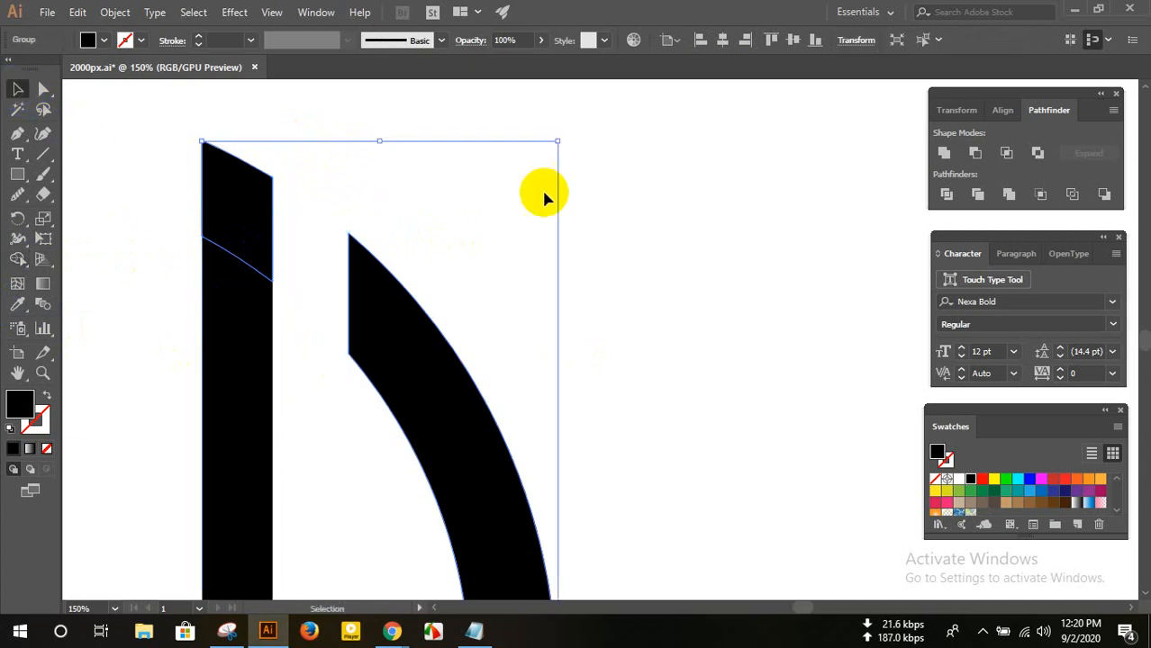
pyautogui.click(669, 314)
pyautogui.scroll(-3, 670, 314)
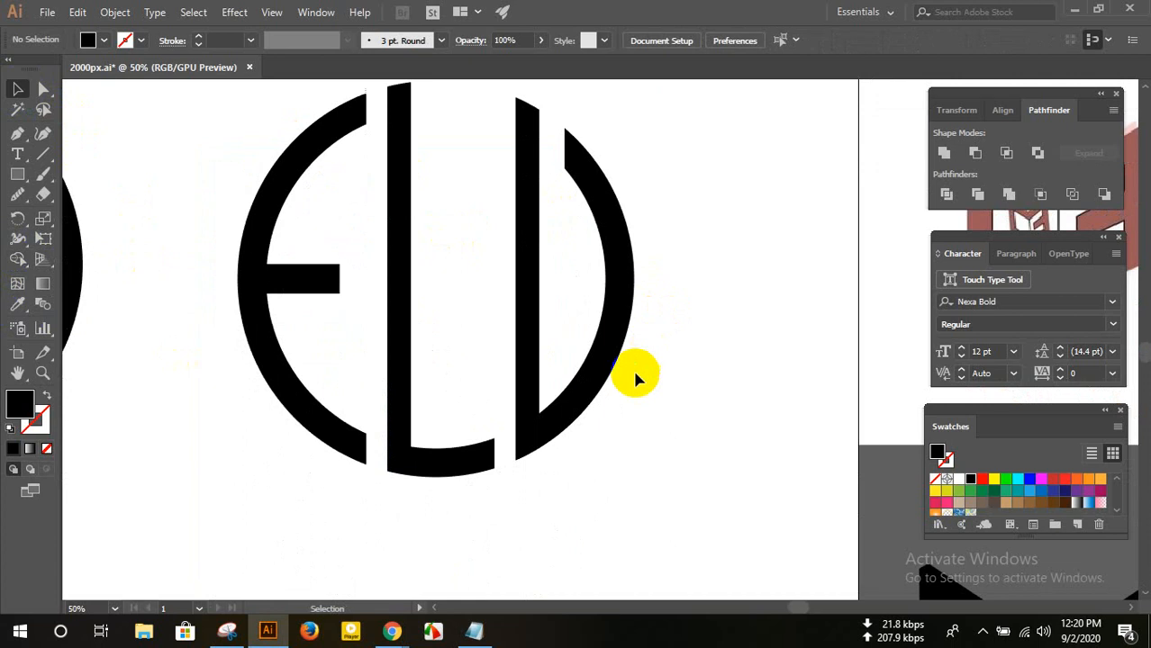
# - Draw a closed curved black patch with the Pen tool, following the ring's edges to bridge the L's base and the D's lower arc
pyautogui.scroll(2, 634, 372)
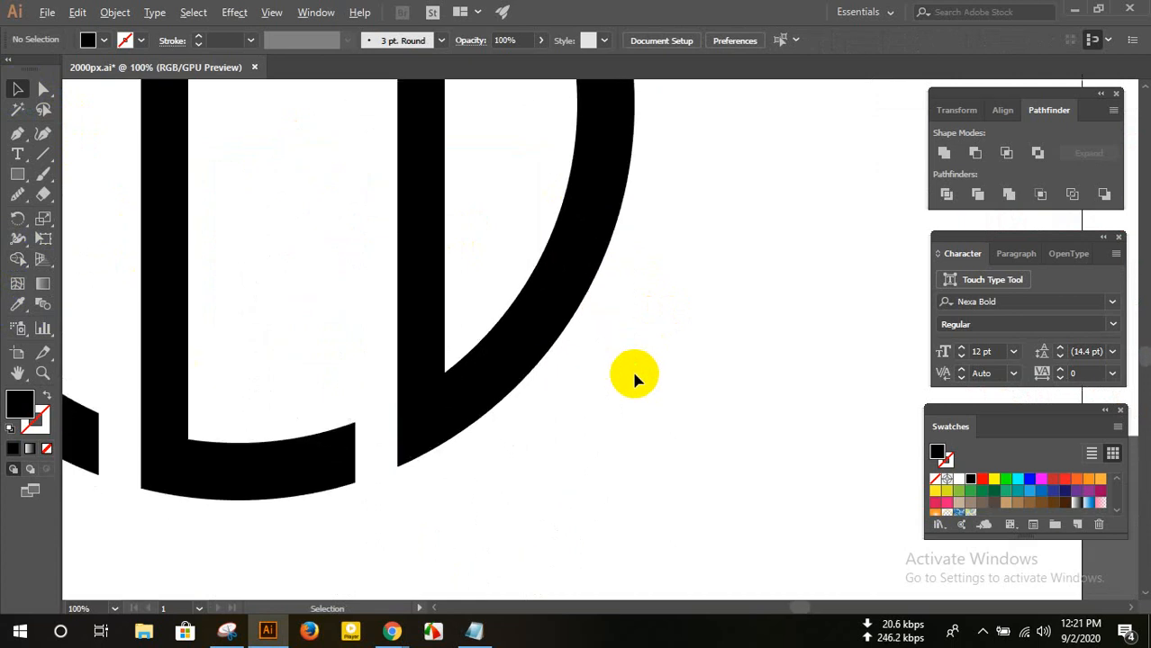
pyautogui.scroll(1, 634, 377)
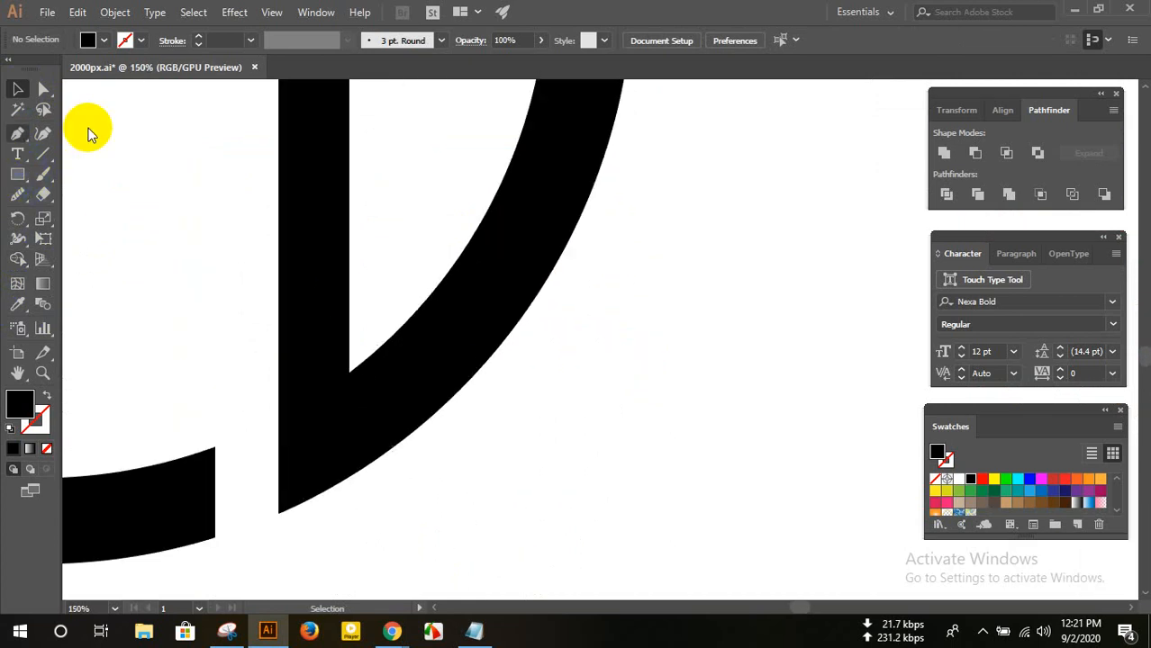
pyautogui.moveTo(18, 133); pyautogui.dragTo(85, 128)
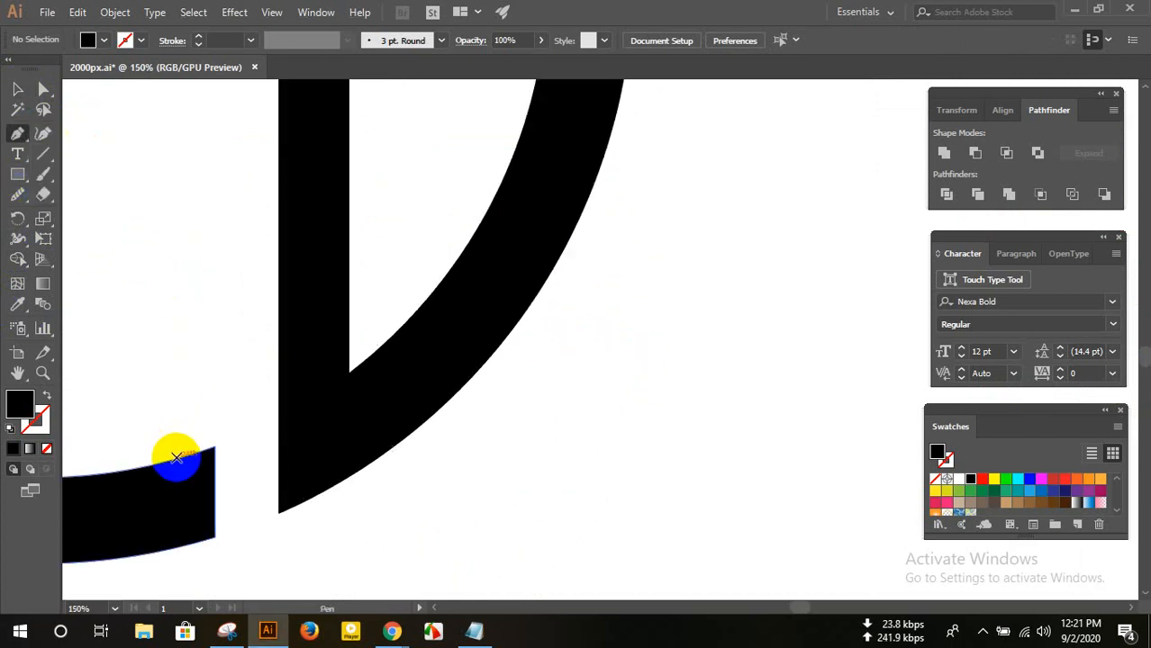
pyautogui.click(177, 458)
pyautogui.moveTo(373, 352)
pyautogui.mouseDown()
pyautogui.moveTo(441, 274)
pyautogui.moveTo(455, 276)
pyautogui.mouseUp()
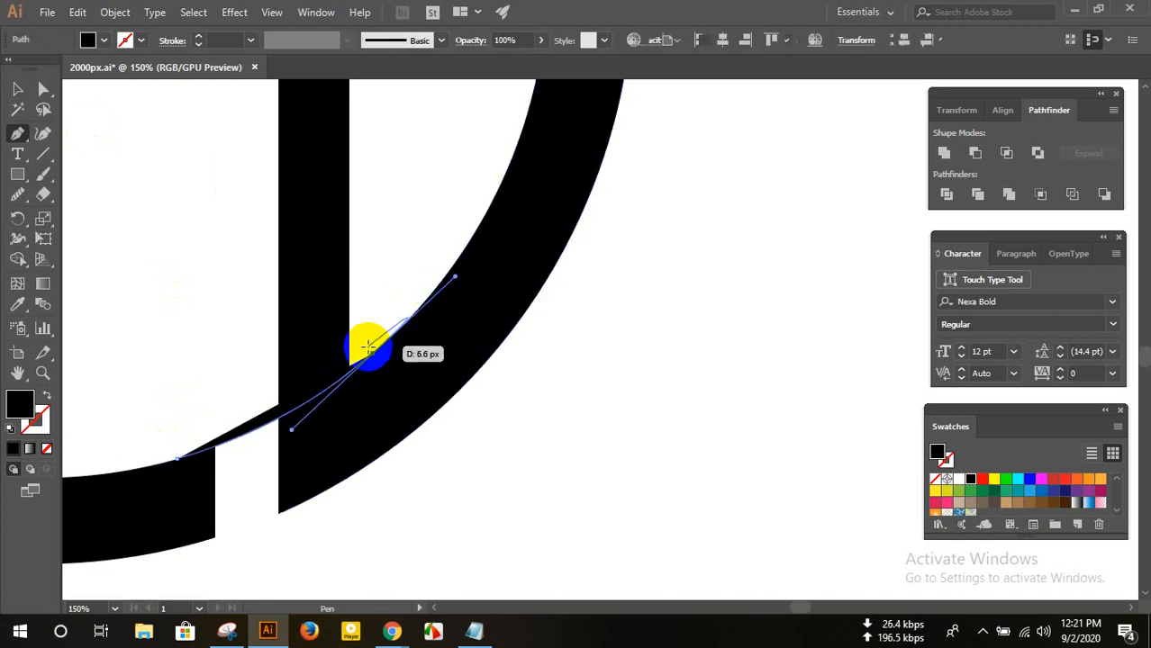
pyautogui.click(374, 353)
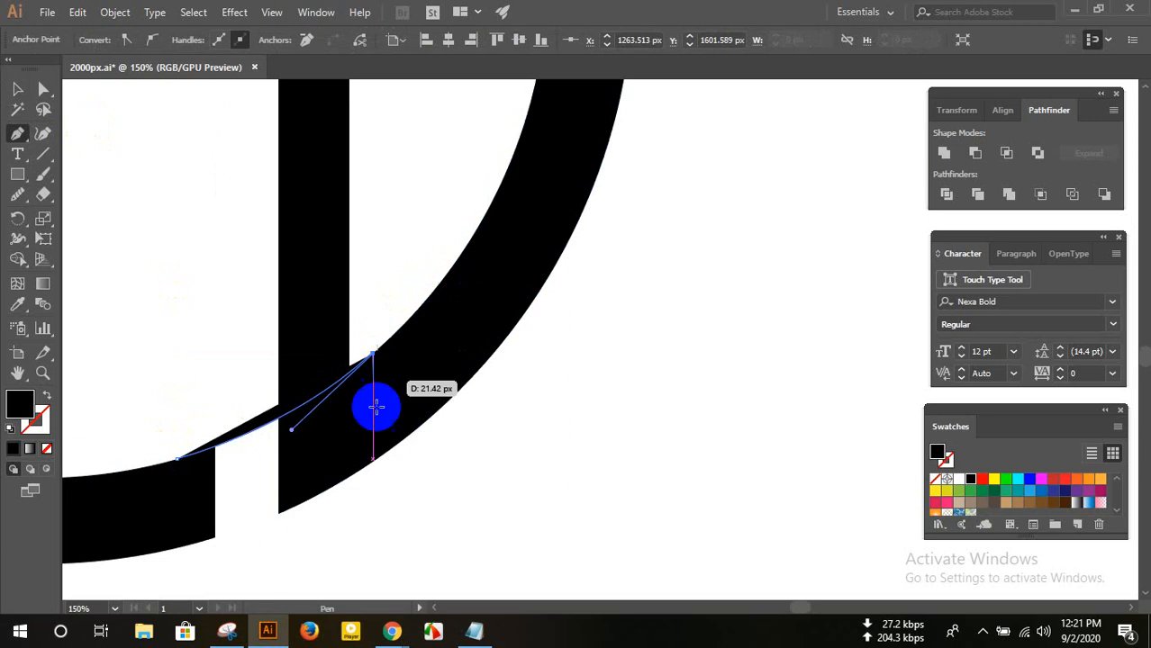
pyautogui.click(331, 486)
pyautogui.hotkey('ctrl', '-')
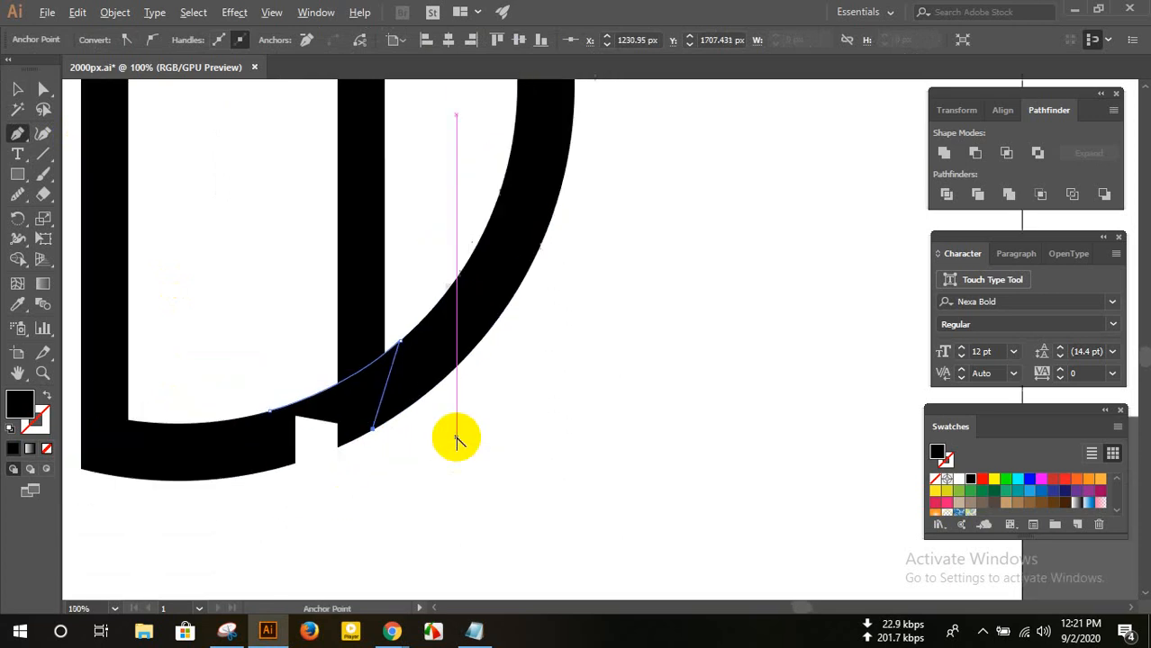
pyautogui.moveTo(257, 469); pyautogui.dragTo(270, 411)
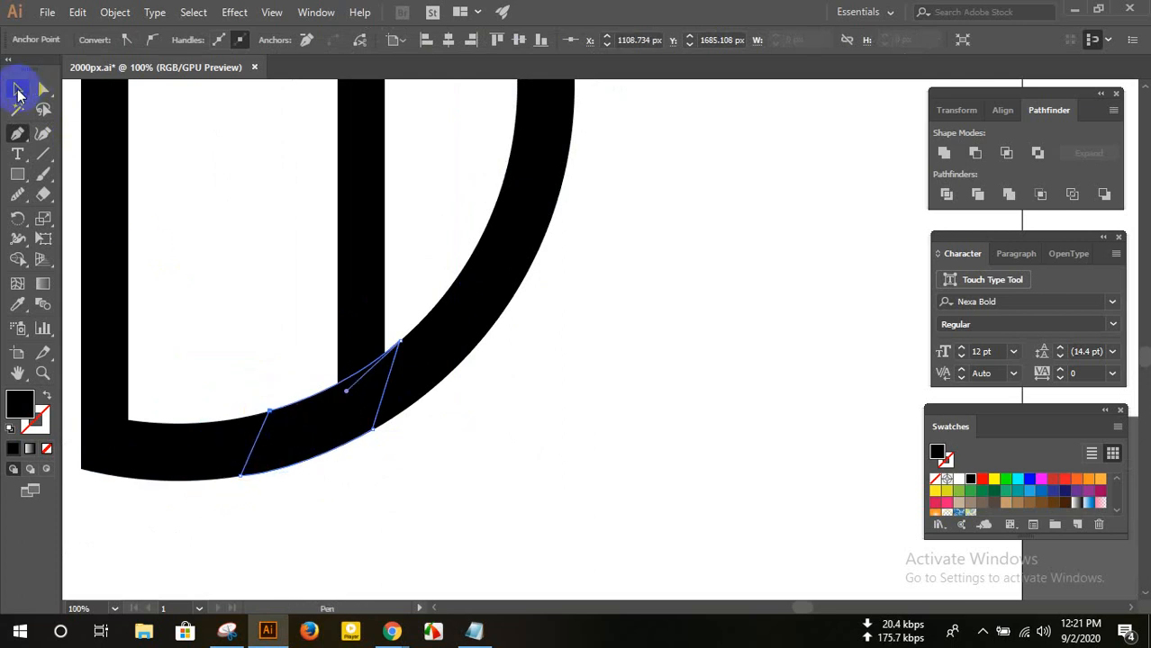
pyautogui.click(18, 93)
pyautogui.click(629, 416)
pyautogui.scroll(-2, 630, 416)
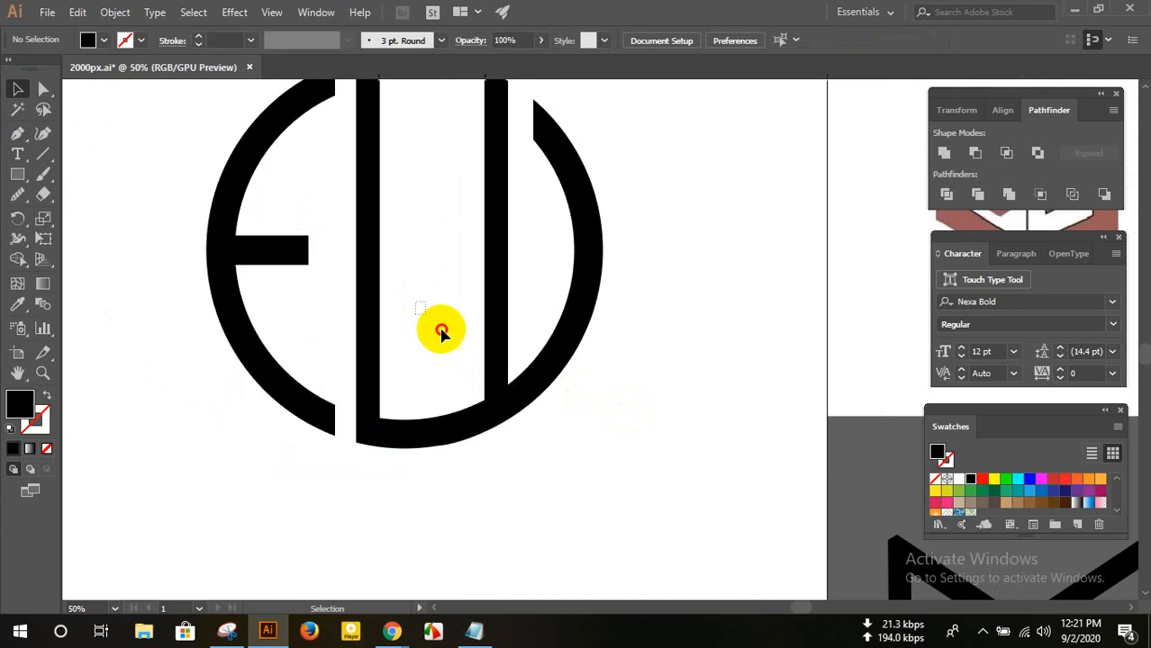
pyautogui.moveTo(441, 334); pyautogui.dragTo(570, 450)
pyautogui.click(567, 416)
pyautogui.scroll(-2, 567, 416)
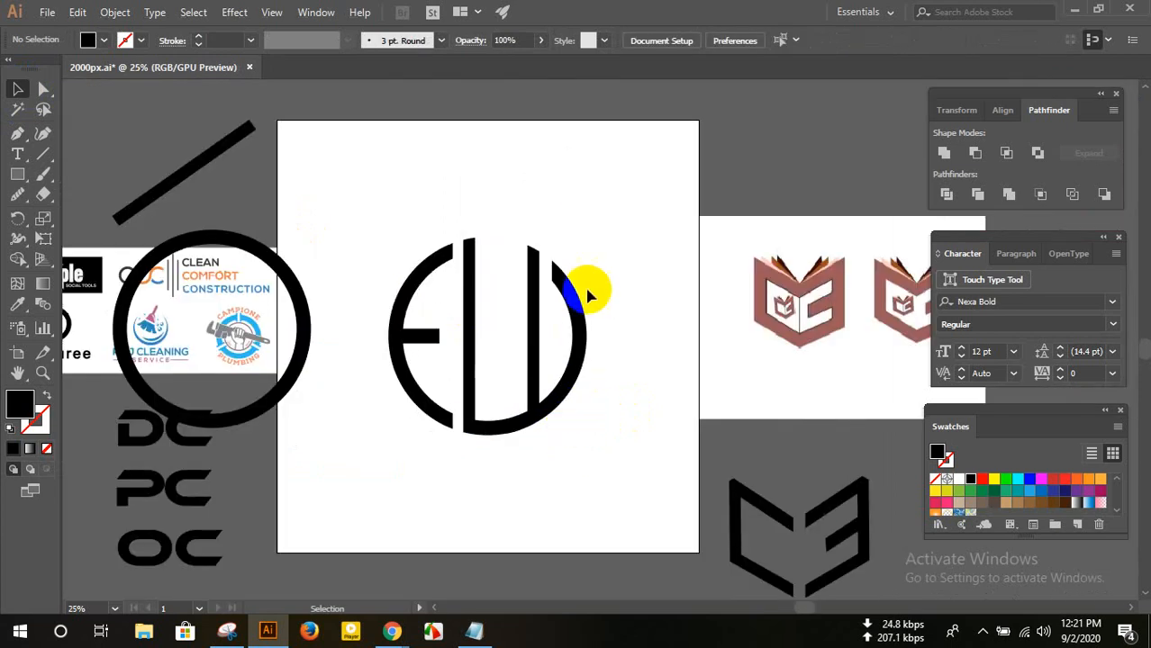
pyautogui.scroll(2, 585, 290)
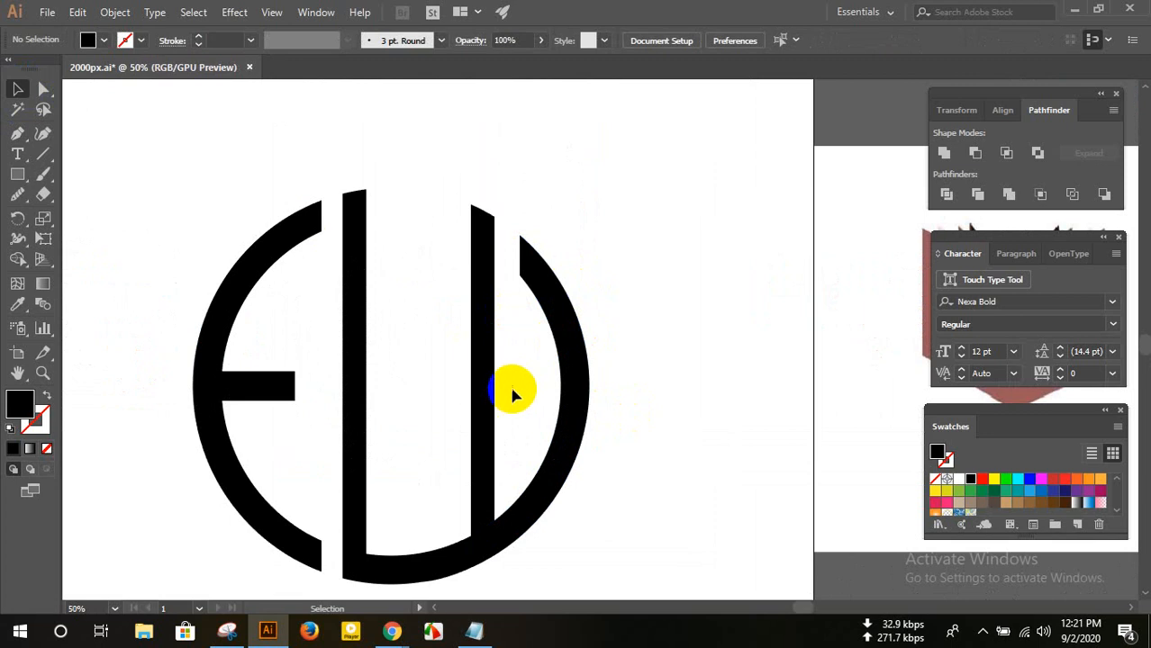
pyautogui.click(347, 173)
pyautogui.moveTo(347, 173)
pyautogui.mouseDown()
pyautogui.moveTo(470, 509)
pyautogui.moveTo(587, 571)
pyautogui.moveTo(601, 563)
pyautogui.mouseUp()
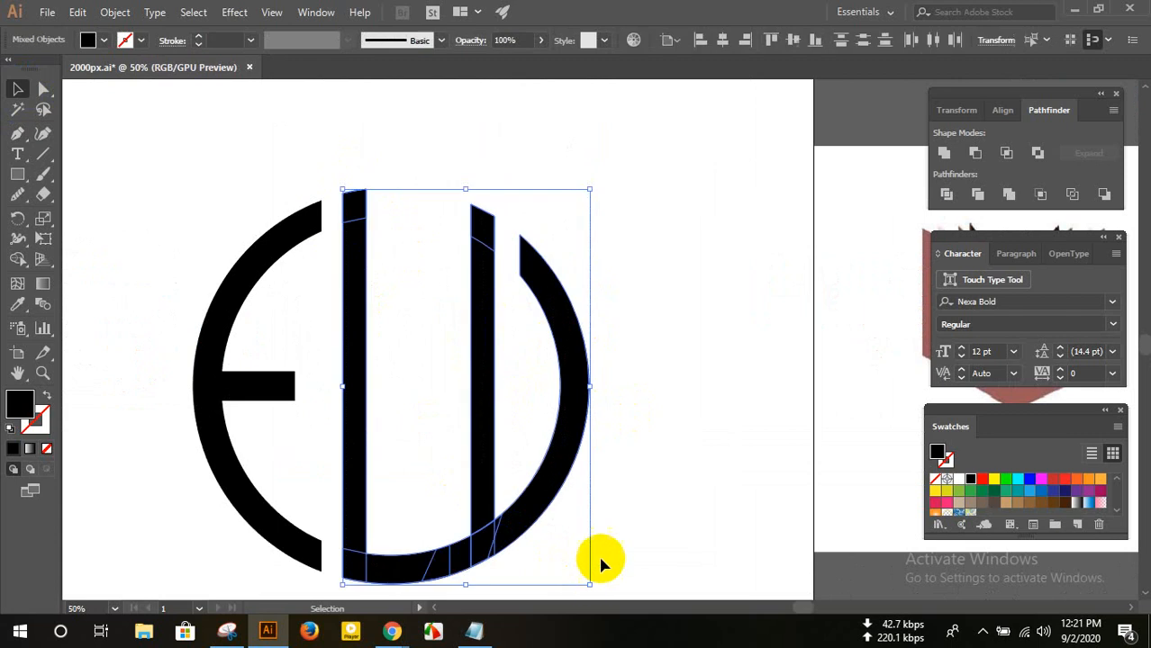
pyautogui.click(627, 381)
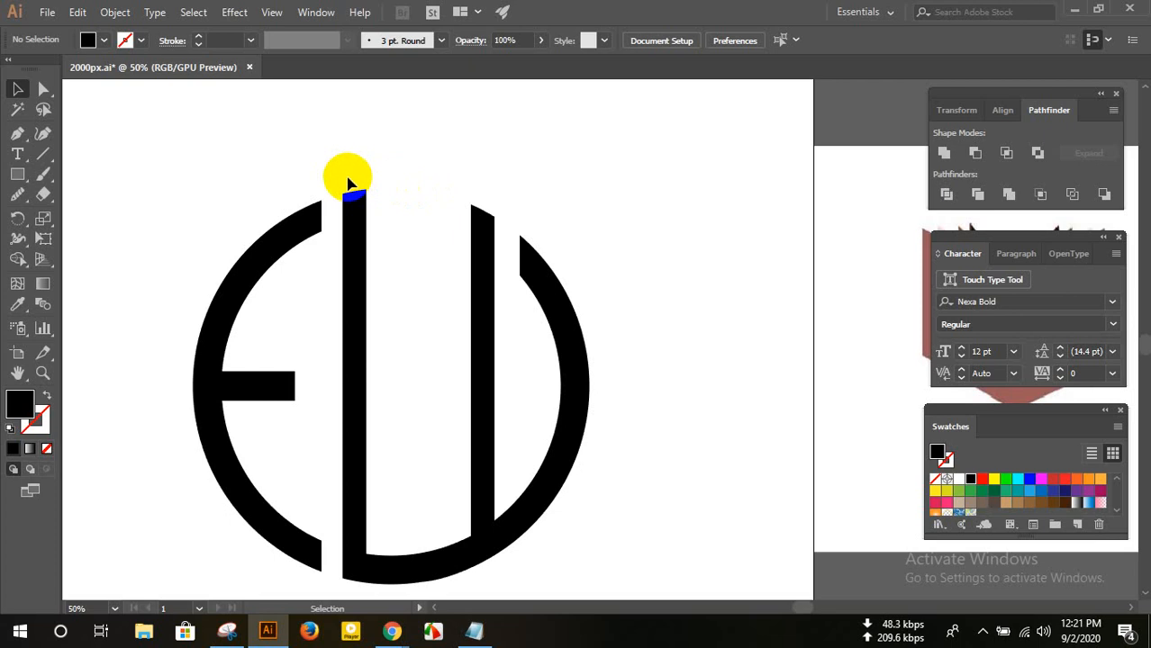
# - Unite the L, the D and the curved patch joining them into a single shape
pyautogui.moveTo(348, 180); pyautogui.dragTo(632, 572)
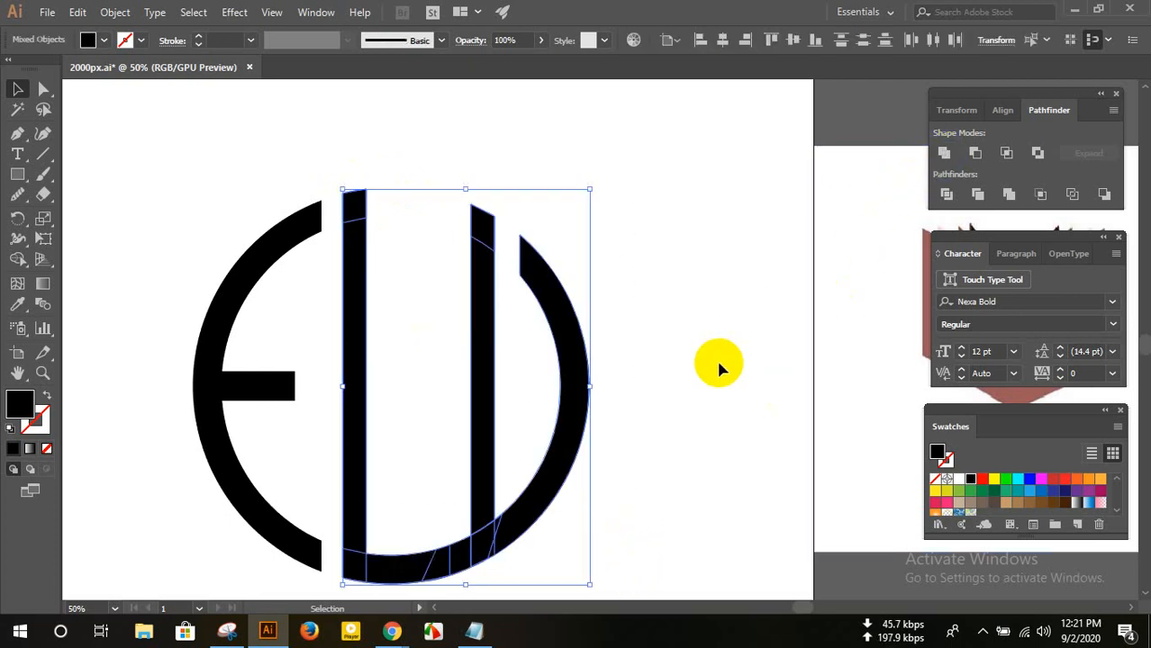
pyautogui.scroll(-2, 680, 383)
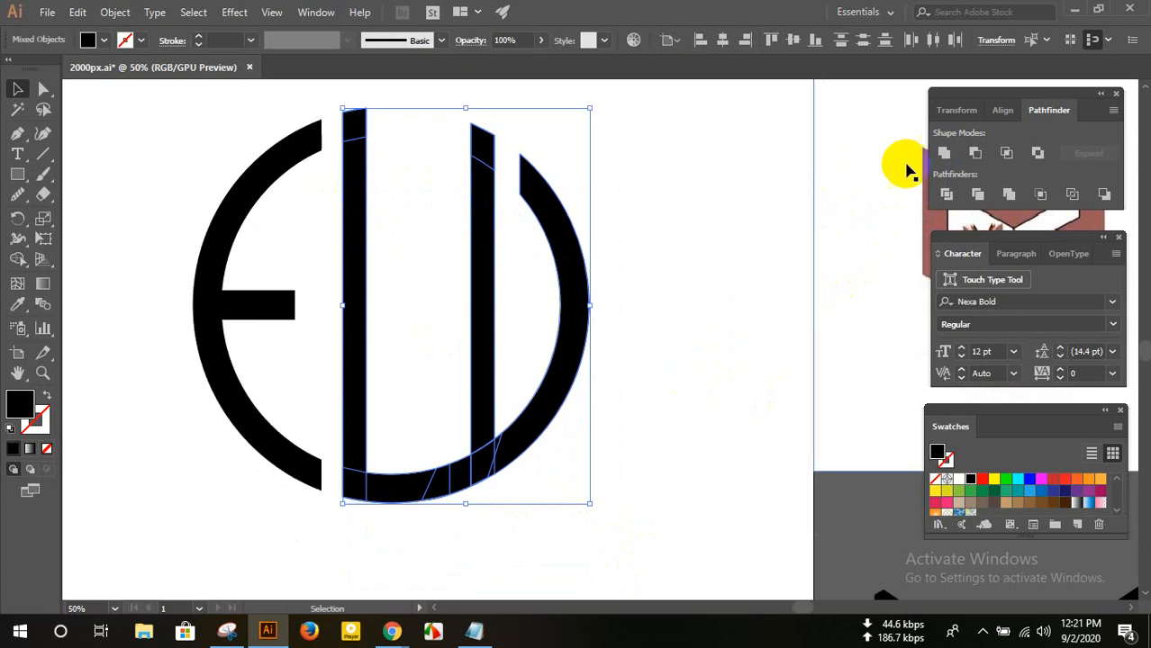
pyautogui.click(951, 157)
pyautogui.click(604, 412)
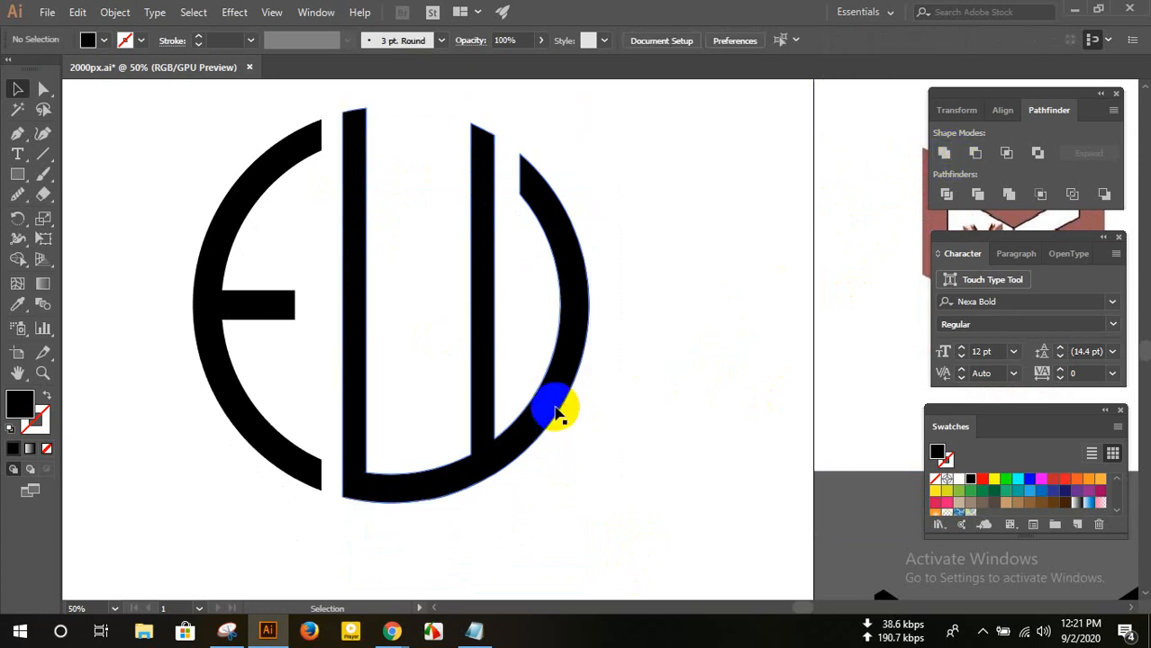
pyautogui.click(554, 407)
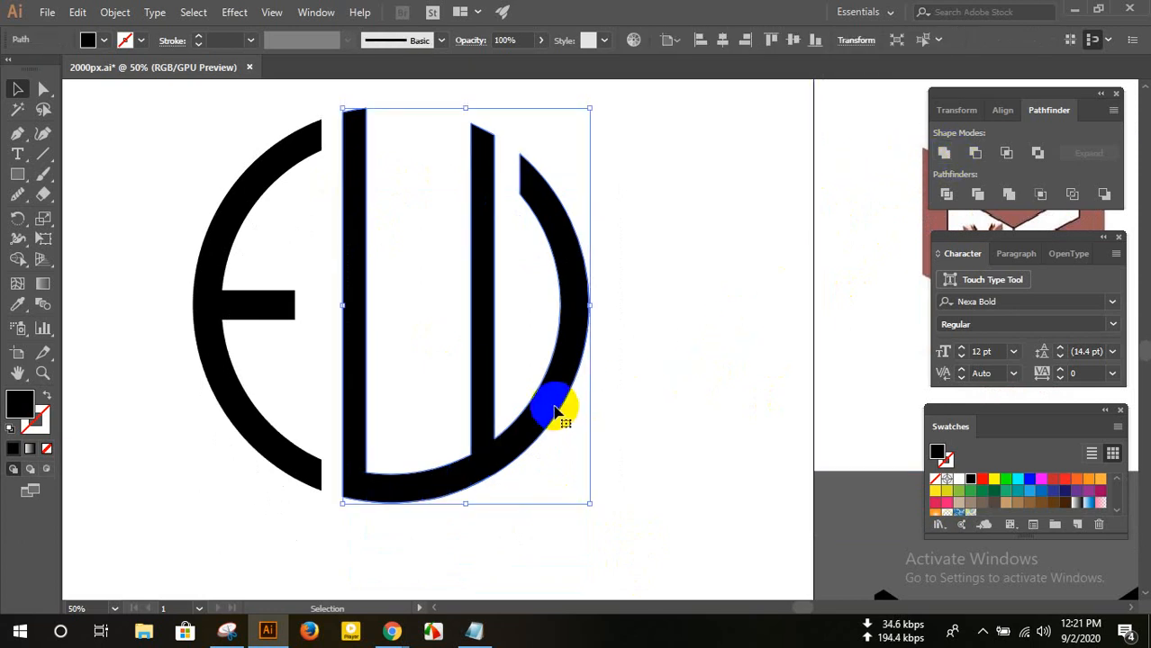
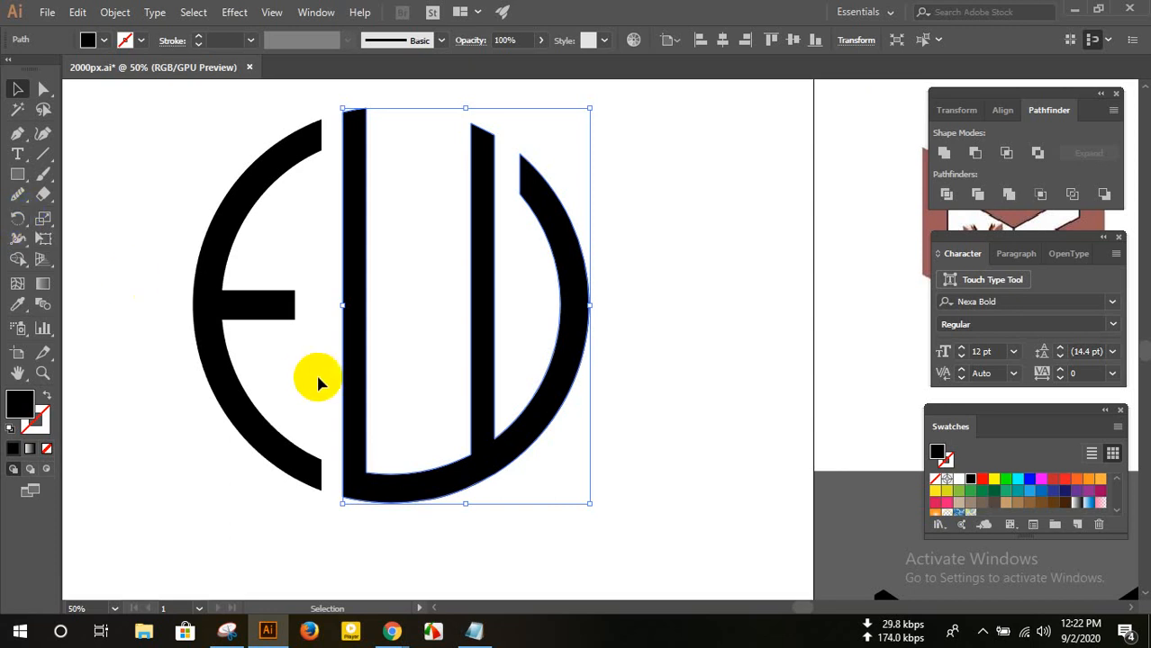
# - Reflect the joined L and D shape across the horizontal axis, previewing the result, and deselect it
pyautogui.rightClick(469, 475)
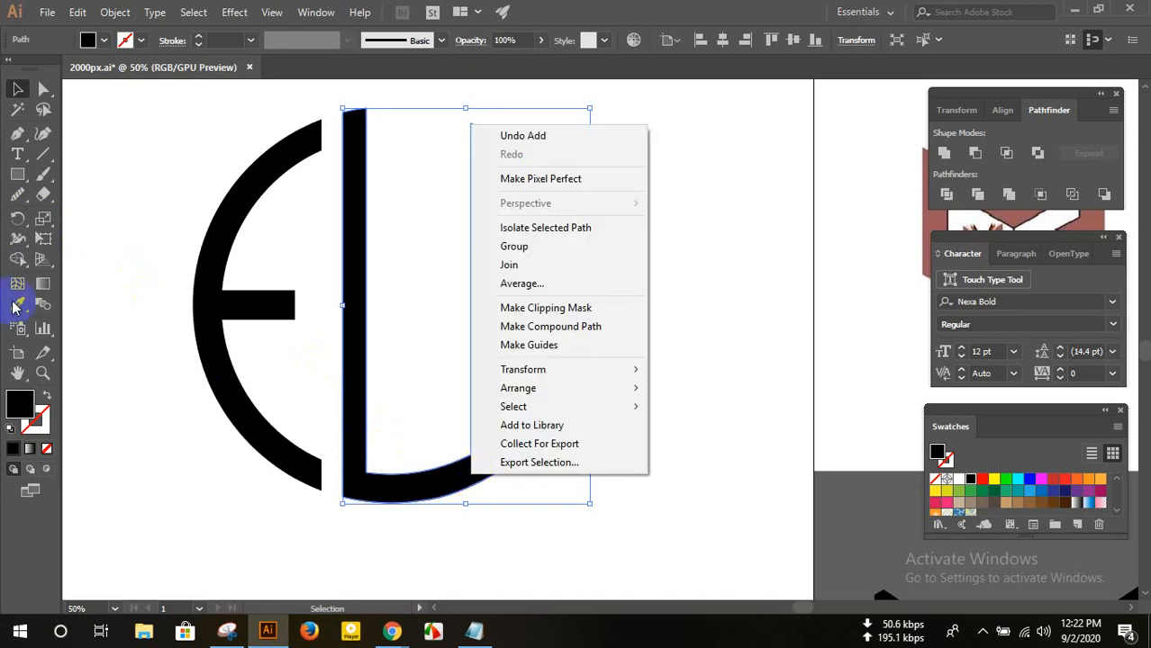
pyautogui.click(18, 220)
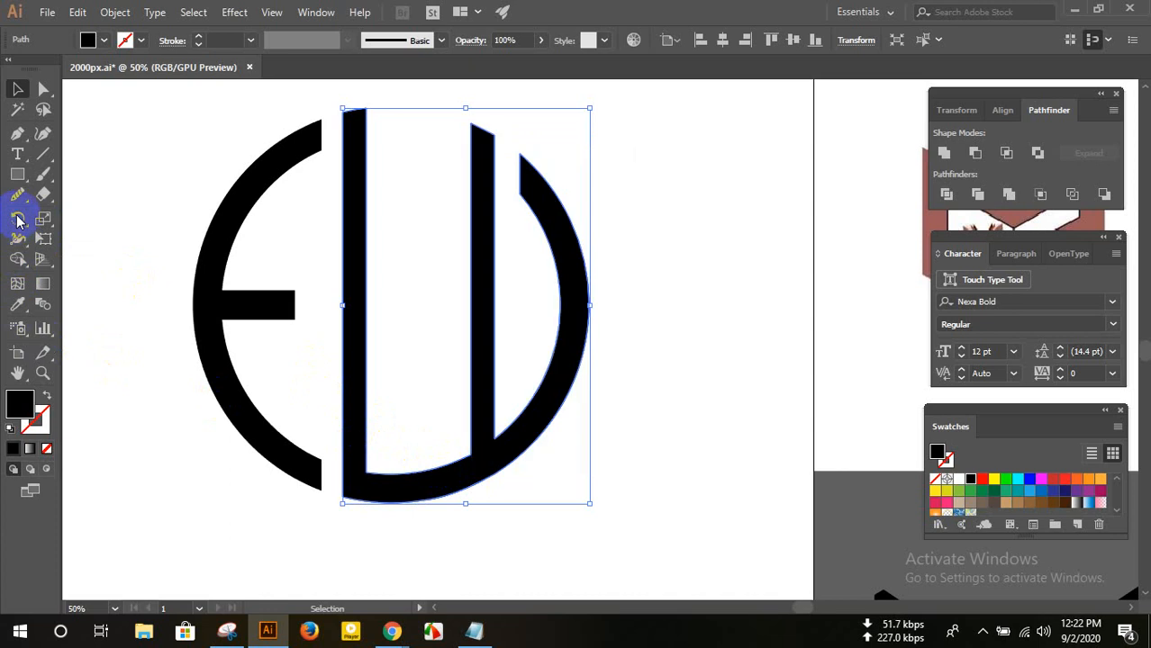
pyautogui.moveTo(18, 221); pyautogui.dragTo(37, 236)
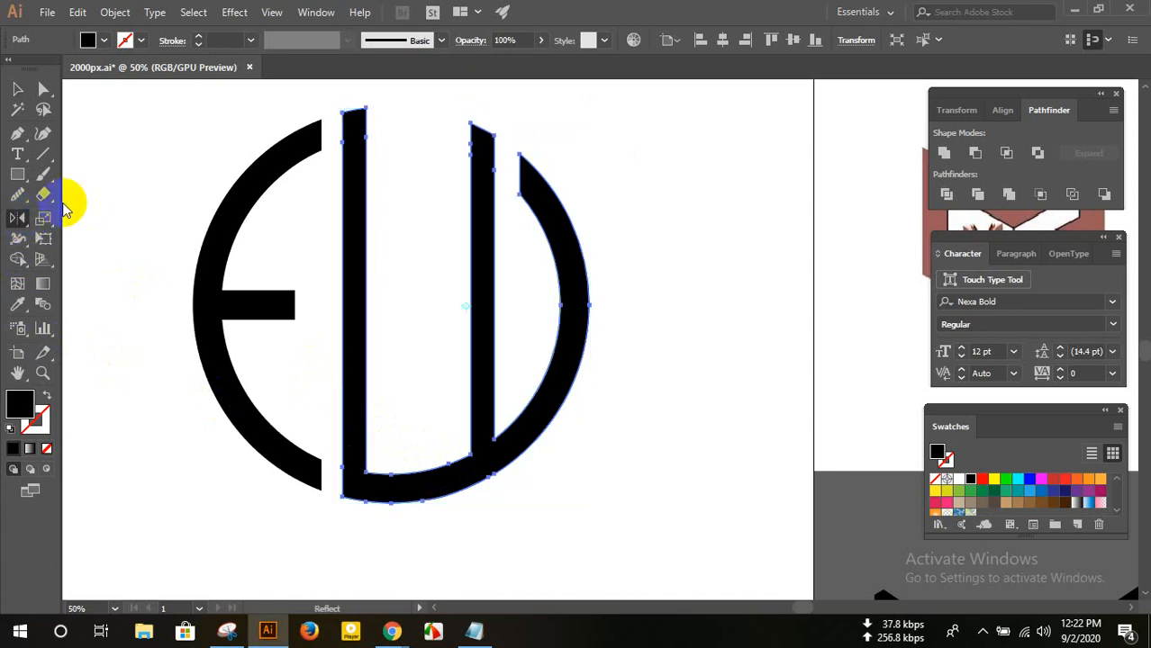
pyautogui.keyDown('alt'); pyautogui.click(591, 226); pyautogui.keyUp('alt')
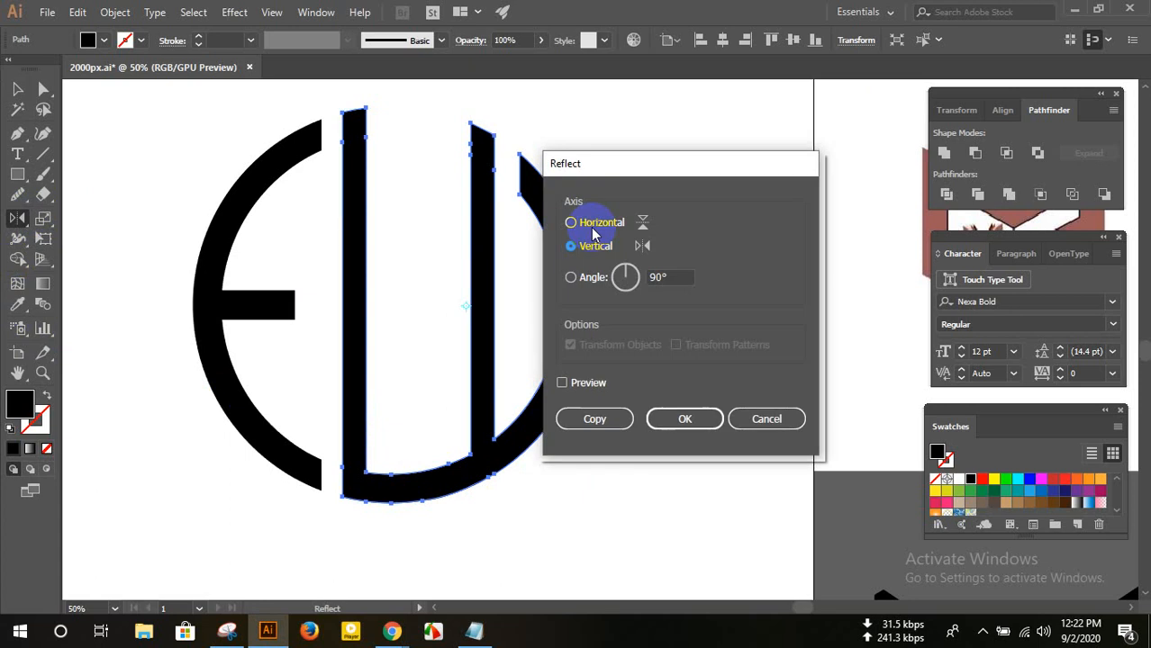
pyautogui.moveTo(636, 167); pyautogui.dragTo(762, 145)
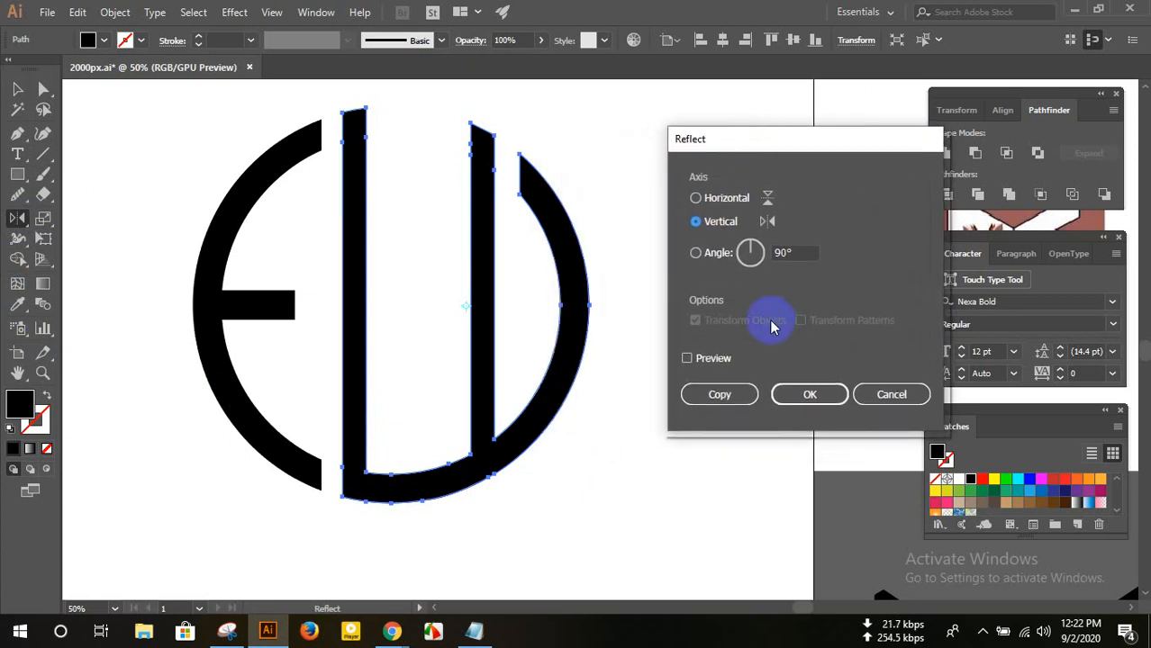
pyautogui.click(696, 199)
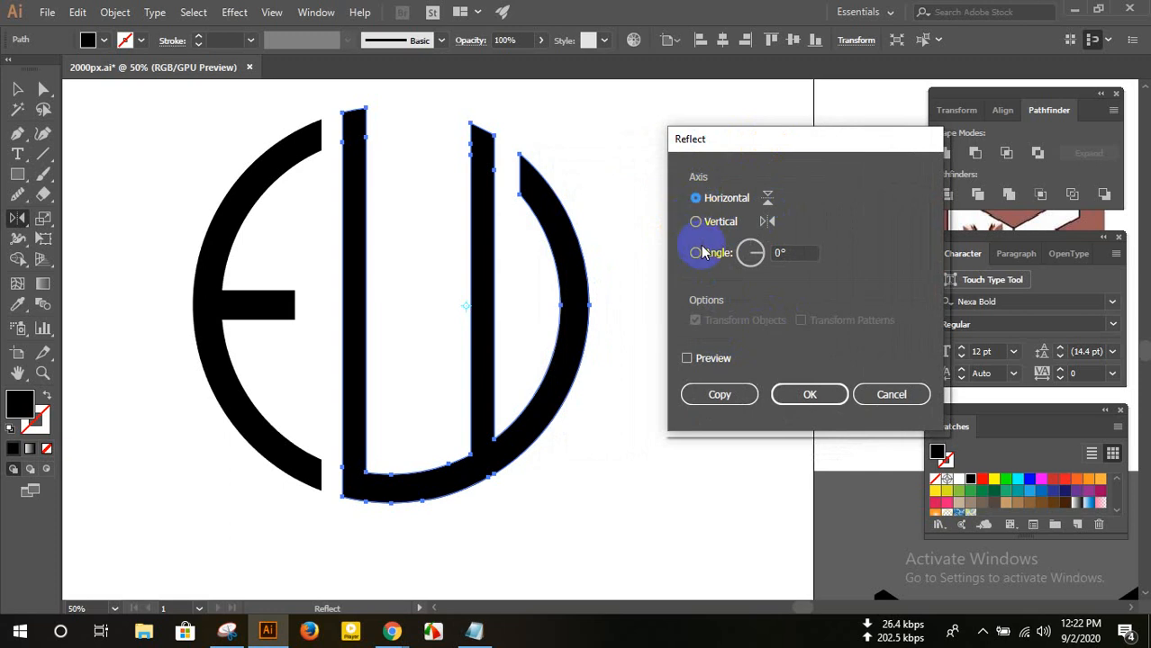
pyautogui.click(686, 358)
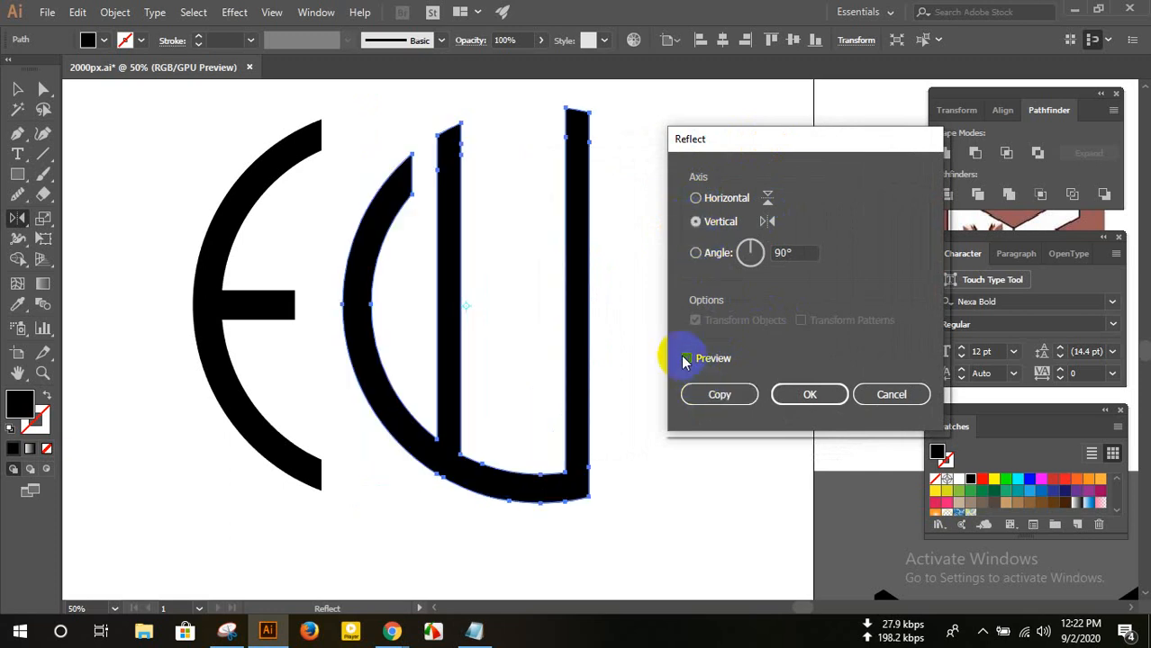
pyautogui.click(695, 199)
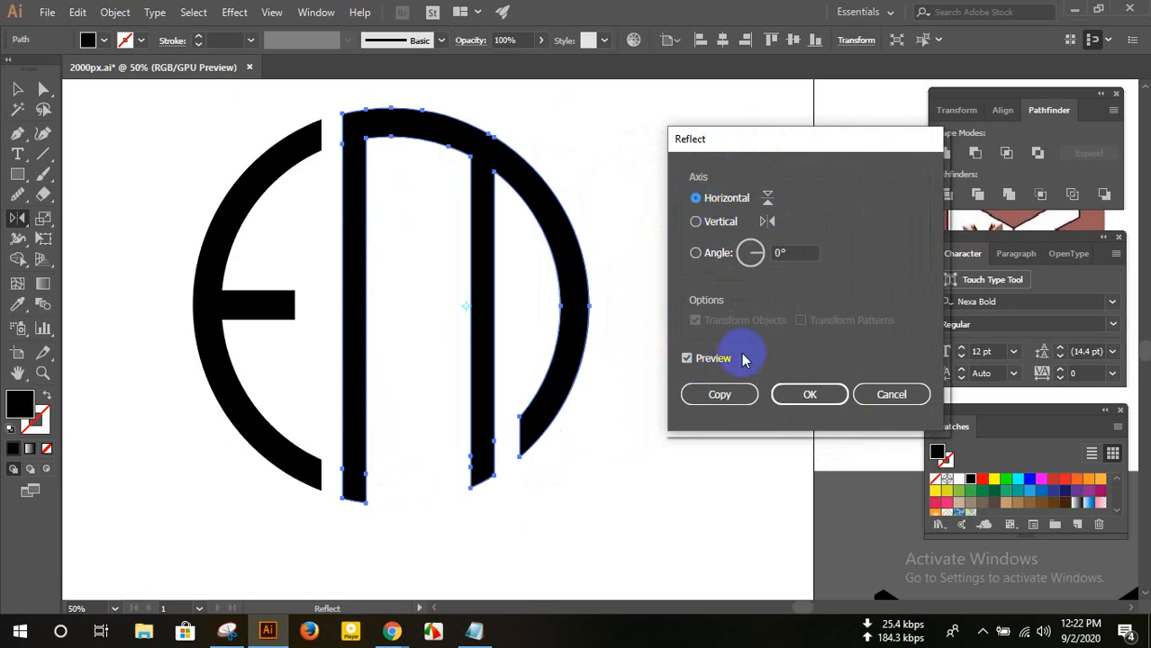
pyautogui.click(789, 396)
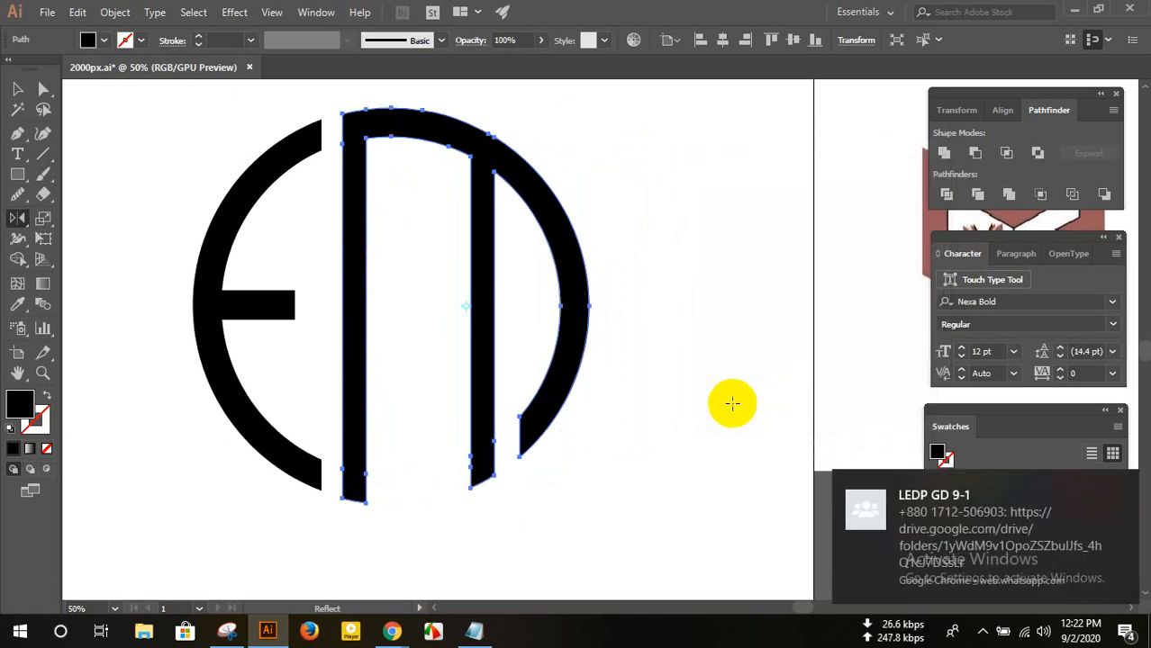
pyautogui.click(17, 88)
pyautogui.click(172, 129)
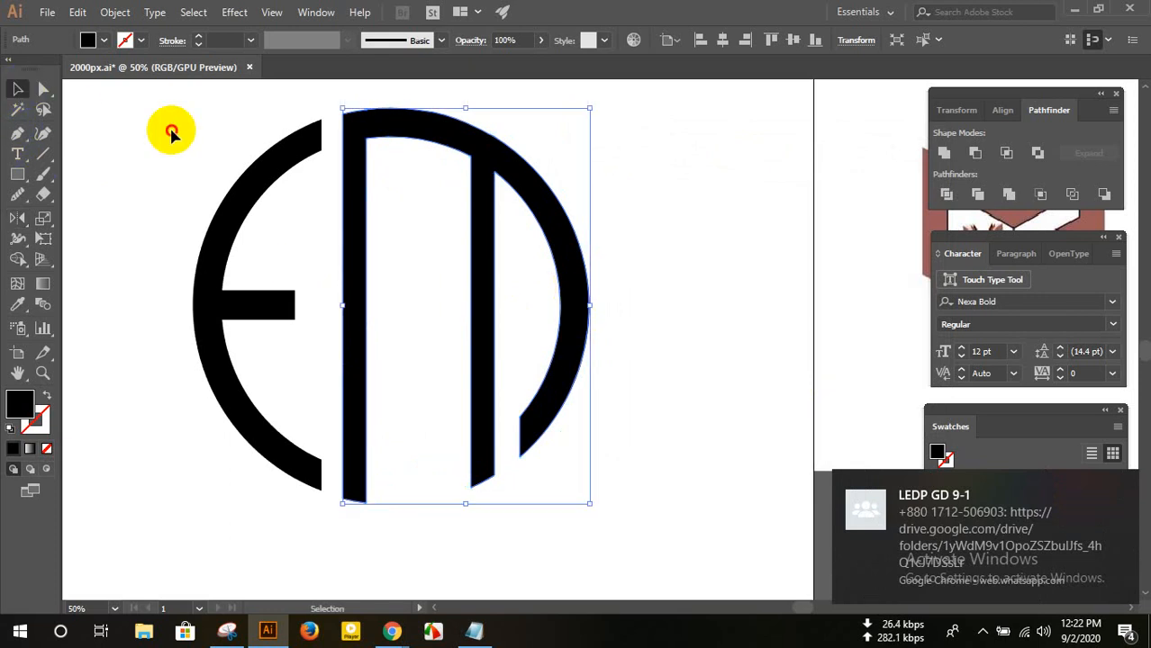
# - Move the complete circular logo off the artboard into the empty space above it
pyautogui.scroll(1, 621, 364)
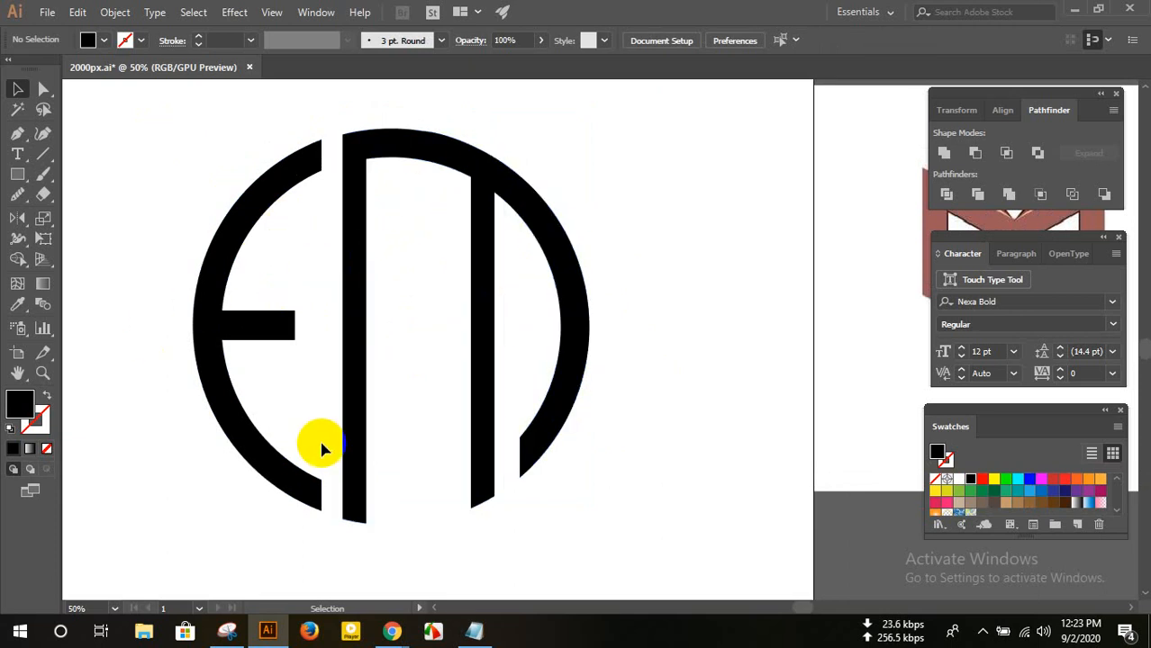
pyautogui.scroll(-1, 535, 368)
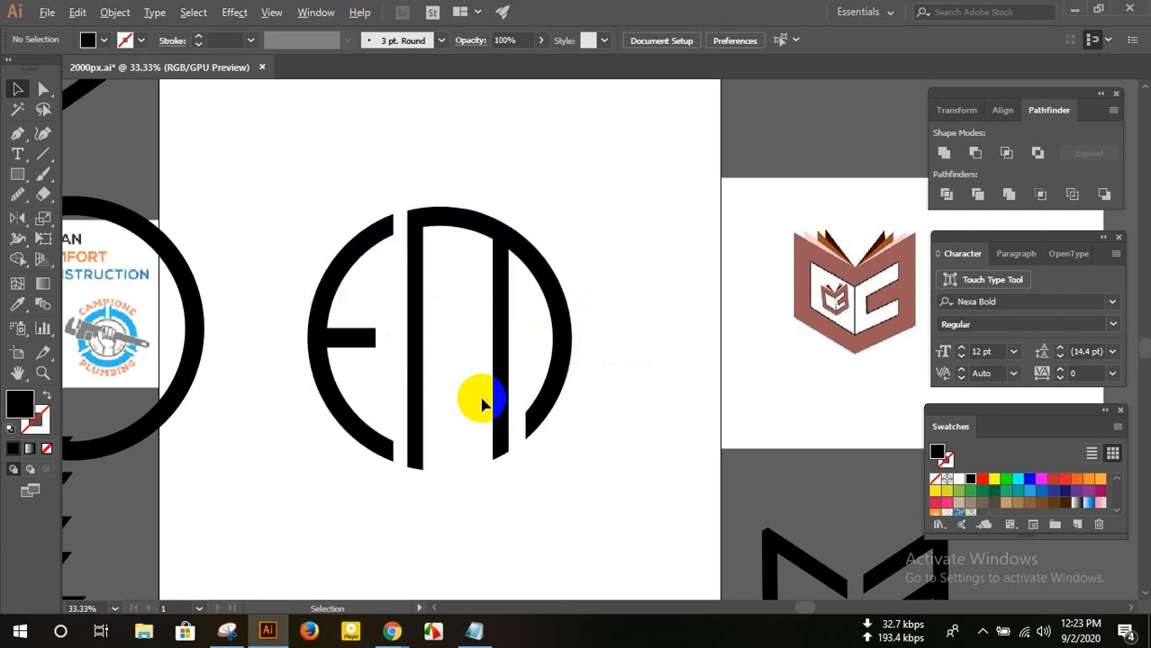
pyautogui.scroll(-1, 480, 400)
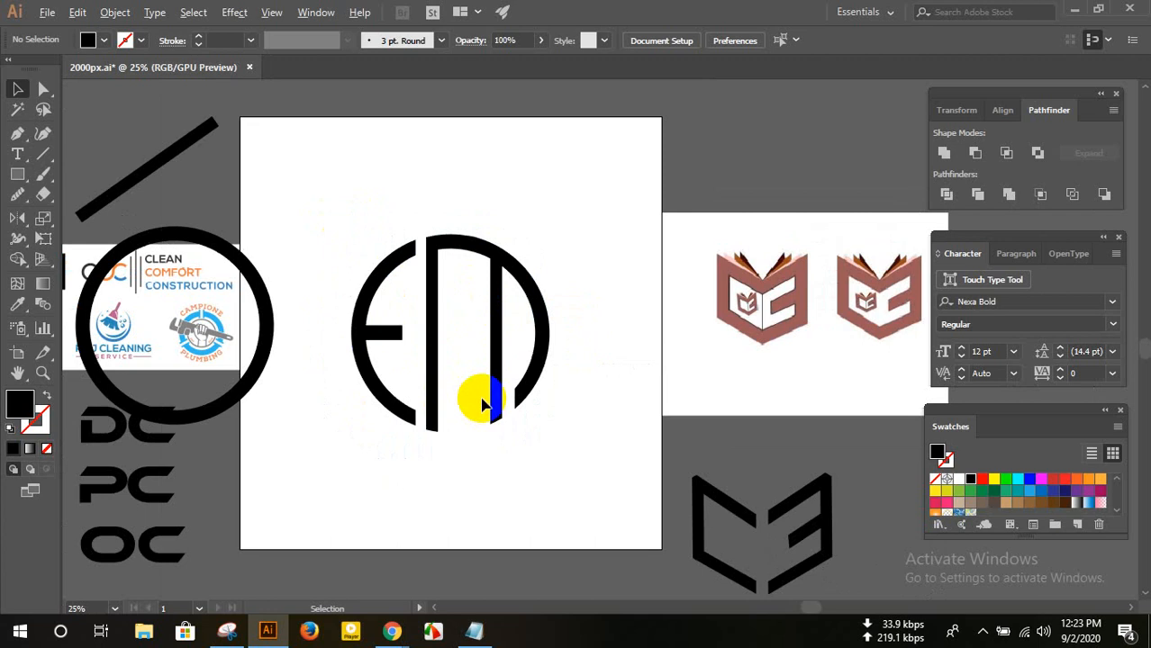
pyautogui.scroll(-2, 483, 401)
pyautogui.scroll(1, 481, 391)
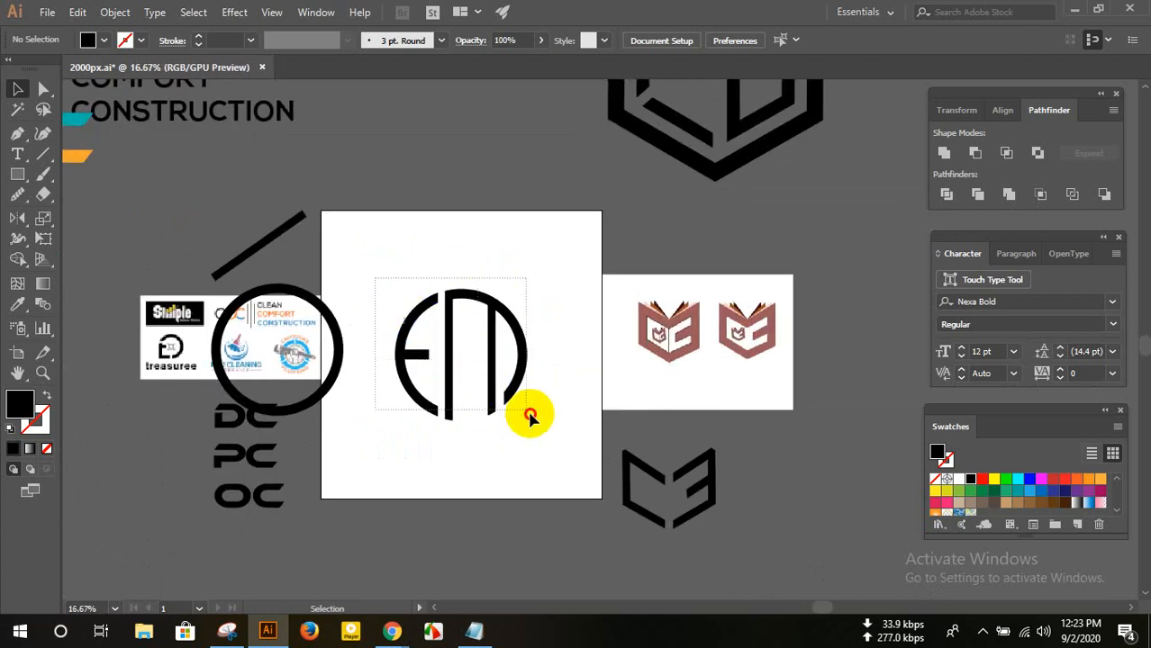
pyautogui.click(527, 411)
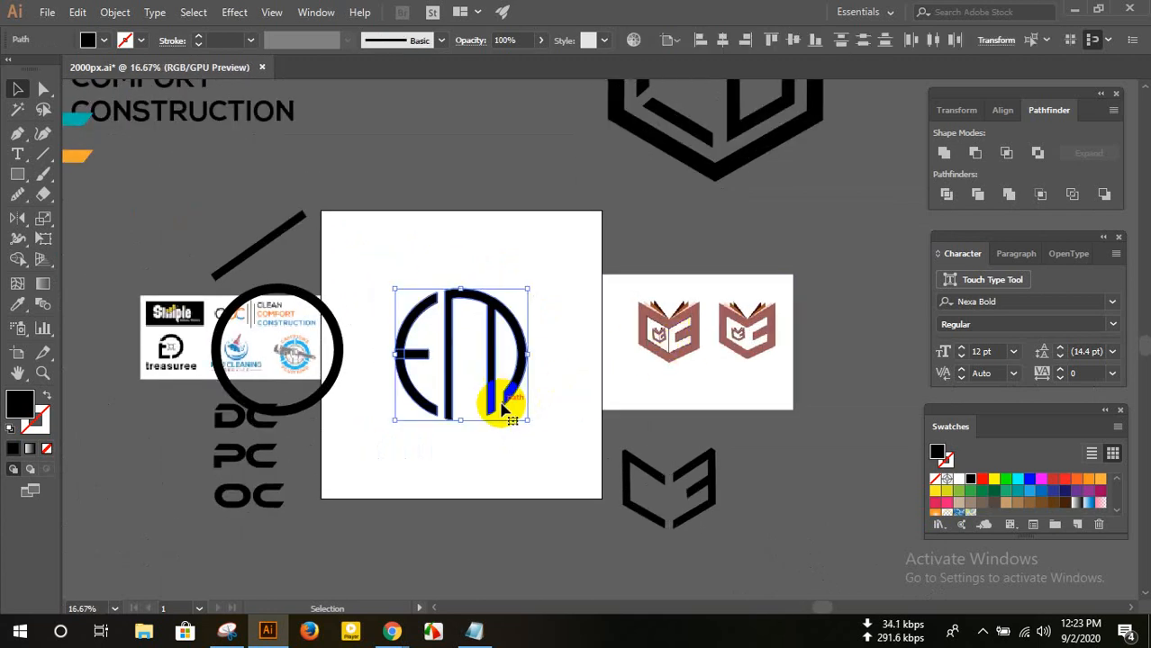
pyautogui.moveTo(486, 396); pyautogui.dragTo(475, 152)
pyautogui.click(484, 376)
pyautogui.scroll(3, 484, 377)
pyautogui.scroll(-2, 484, 376)
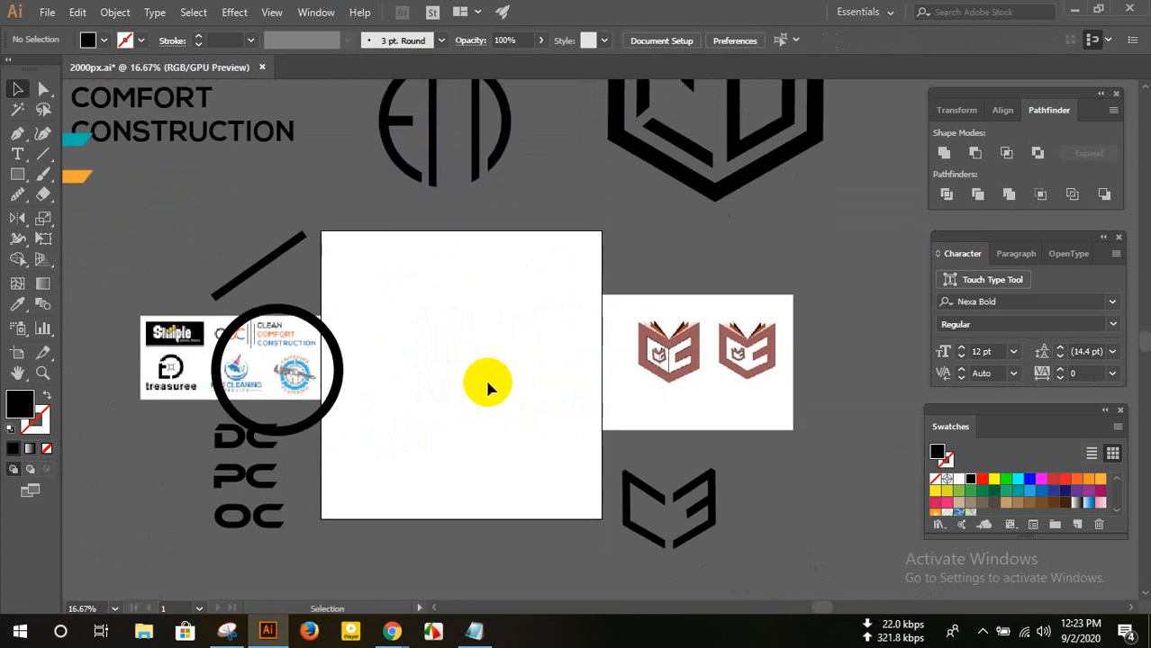
pyautogui.scroll(-1, 484, 376)
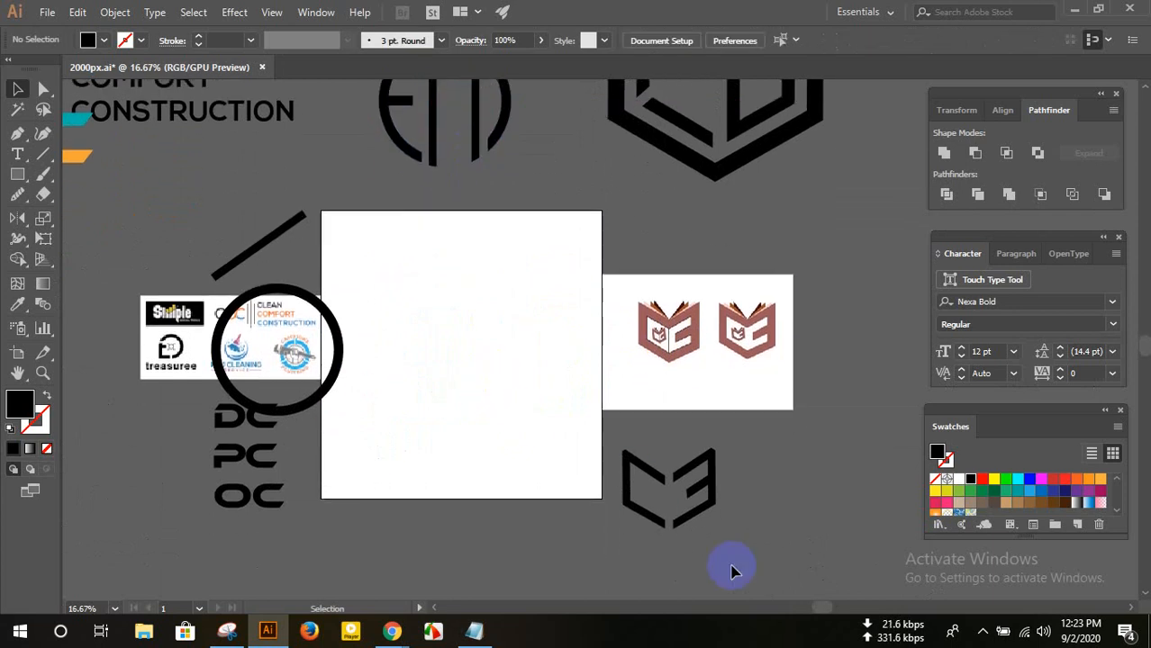
# - Switch to WhatsApp in Chrome, examine the collage of eight sample logos up close, and close it
pyautogui.click(983, 633)
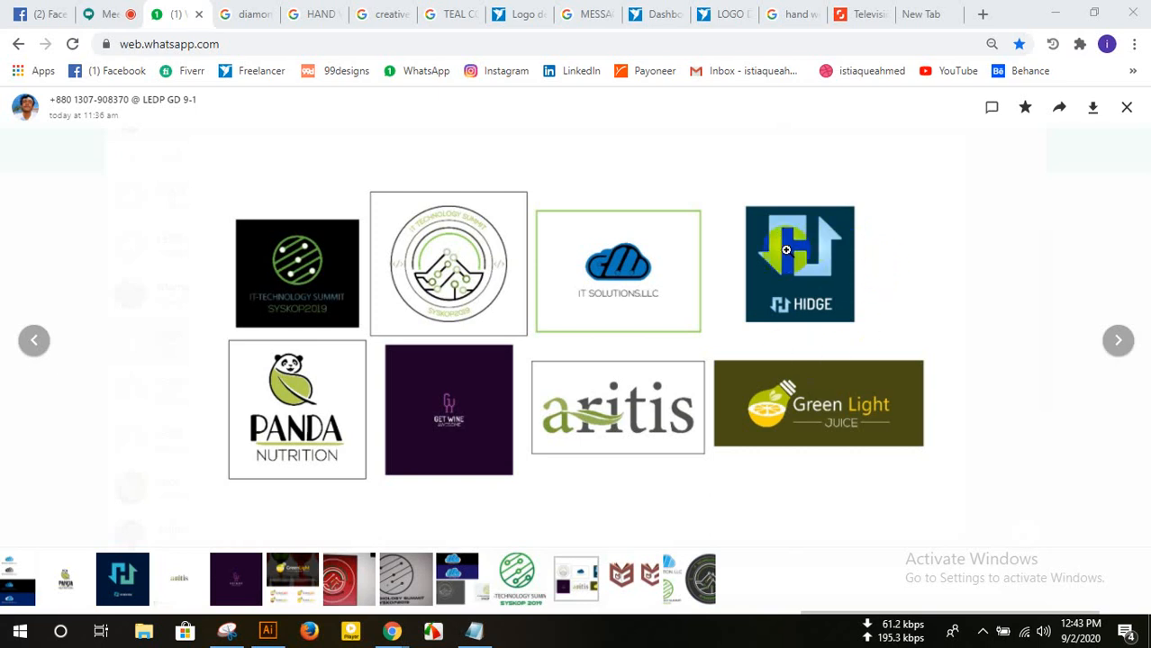
pyautogui.click(258, 420)
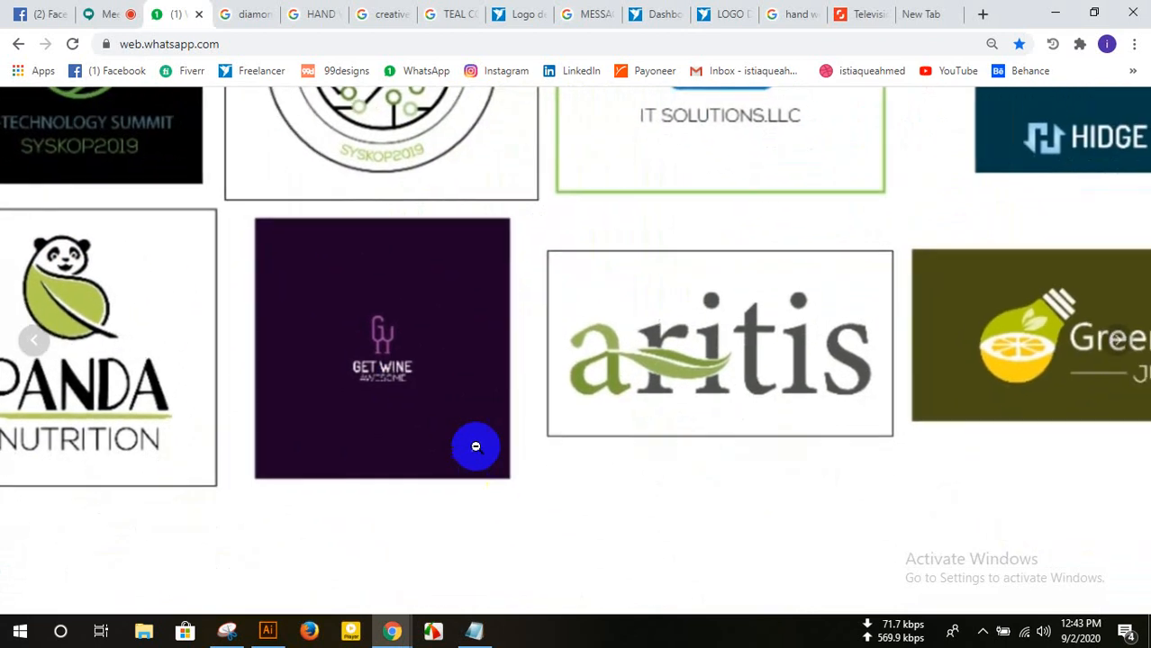
pyautogui.click(435, 424)
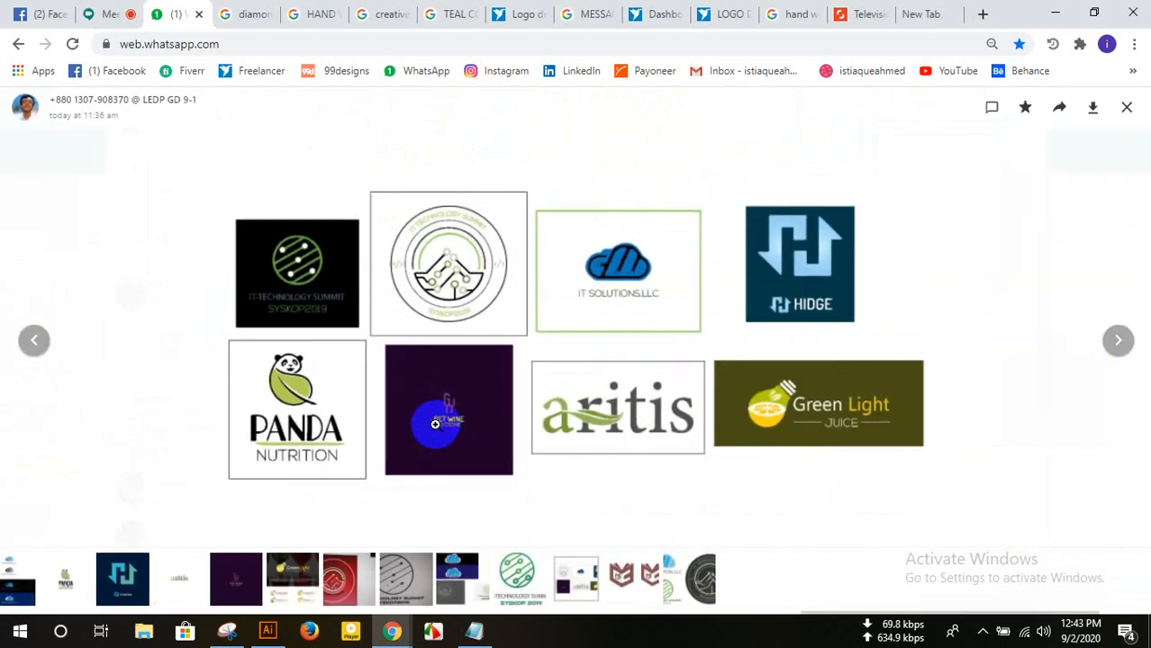
pyautogui.click(1132, 110)
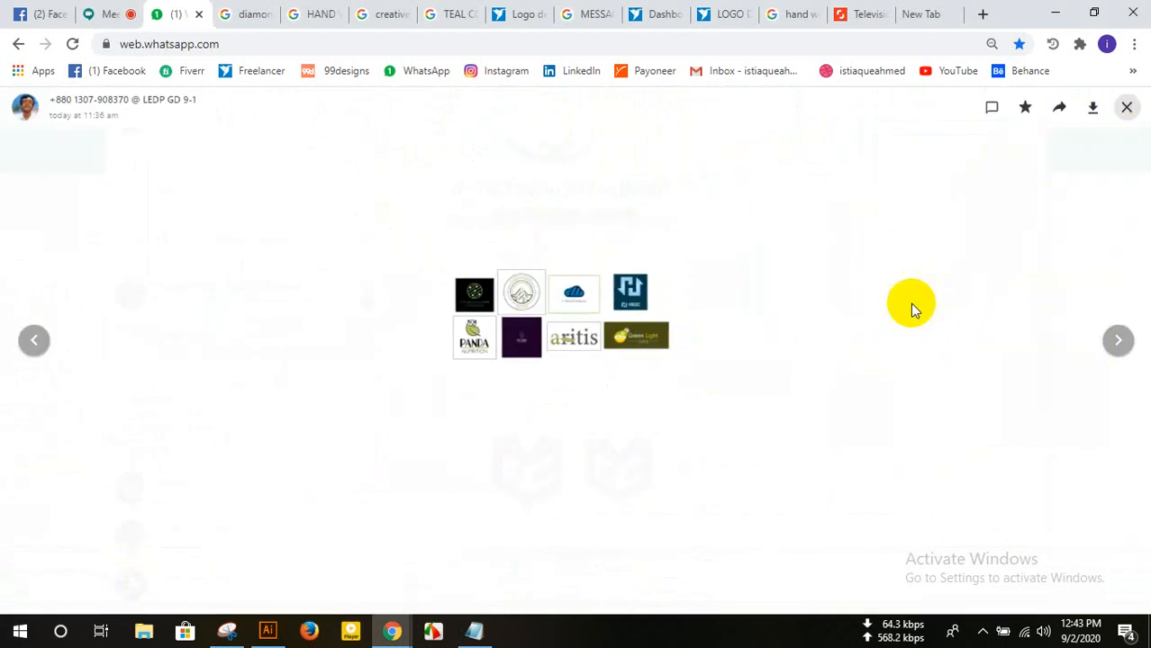
# - Open the shared logo images in the LEDP GD 9-1 chat and examine the Get Wine Awesome logo up close
pyautogui.scroll(5, 794, 390)
pyautogui.scroll(5, 794, 395)
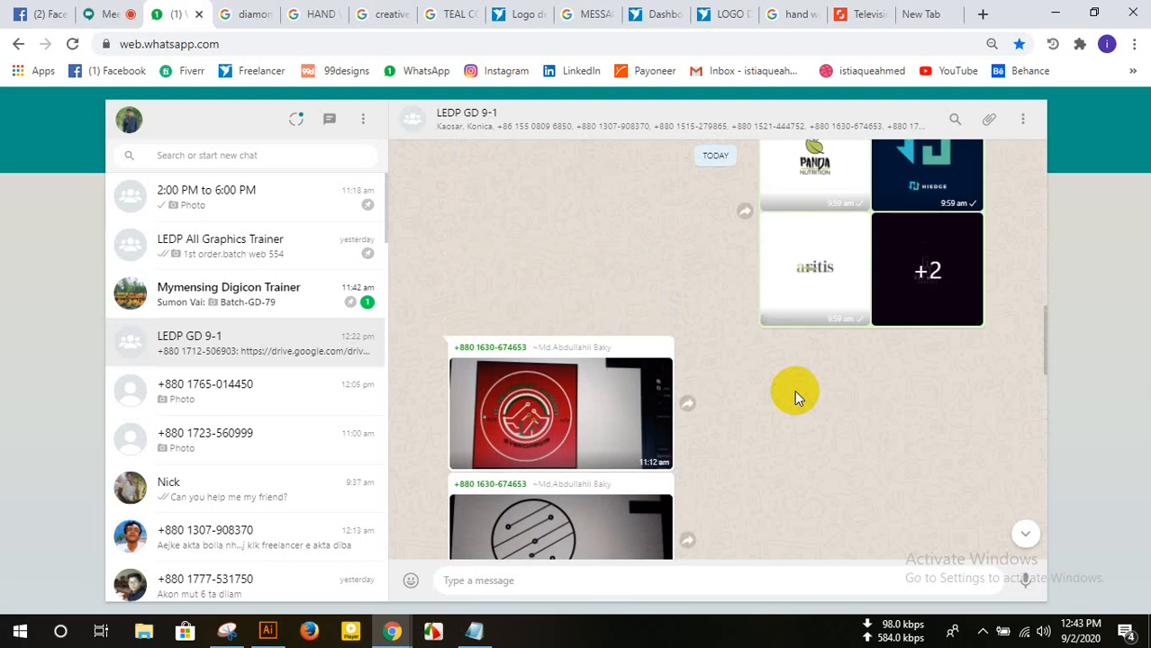
pyautogui.scroll(-1, 796, 391)
pyautogui.click(923, 408)
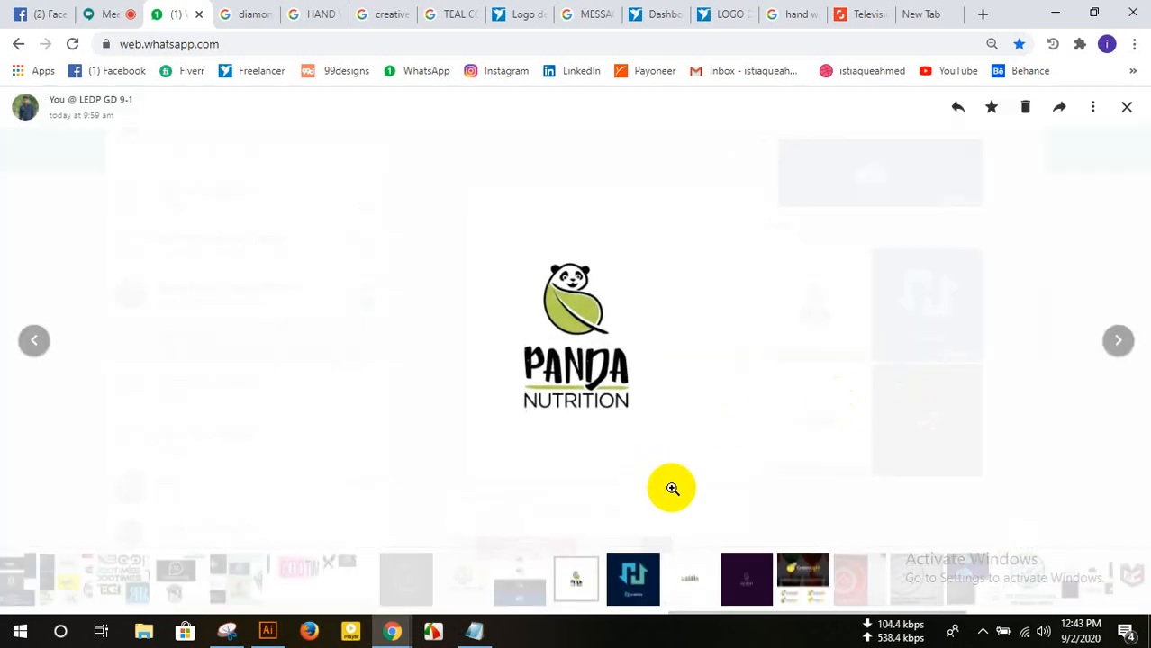
pyautogui.click(747, 587)
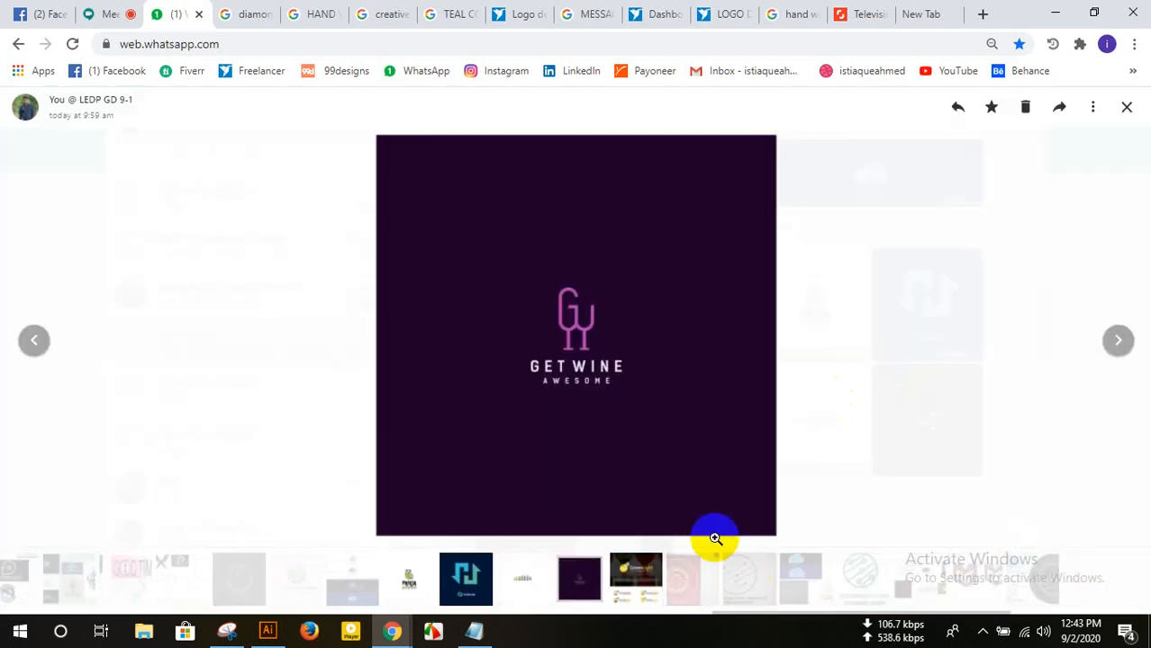
pyautogui.click(587, 326)
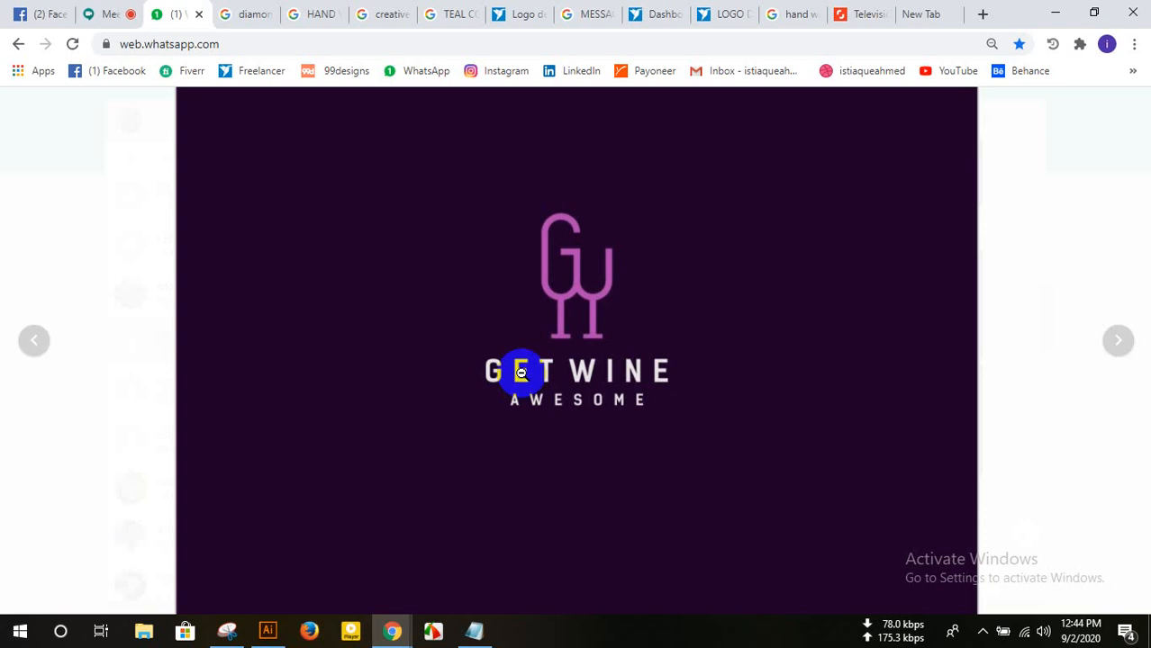
pyautogui.click(589, 331)
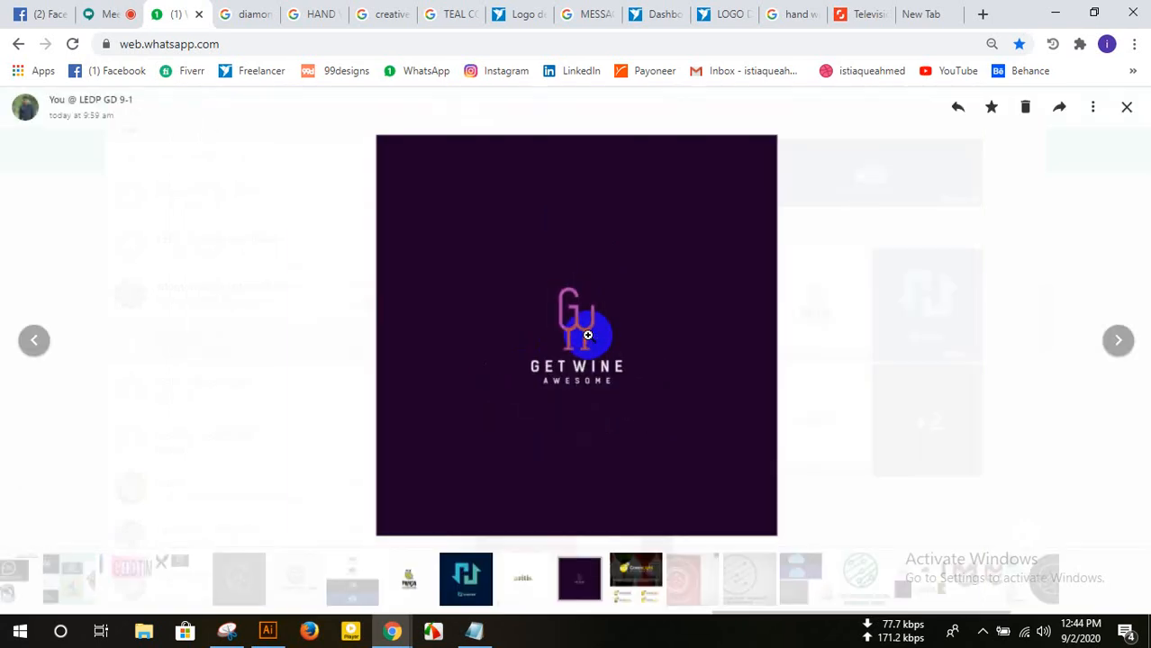
# - Show the GreenLight Juice image and examine its bulb-shaped logo up close
pyautogui.click(626, 594)
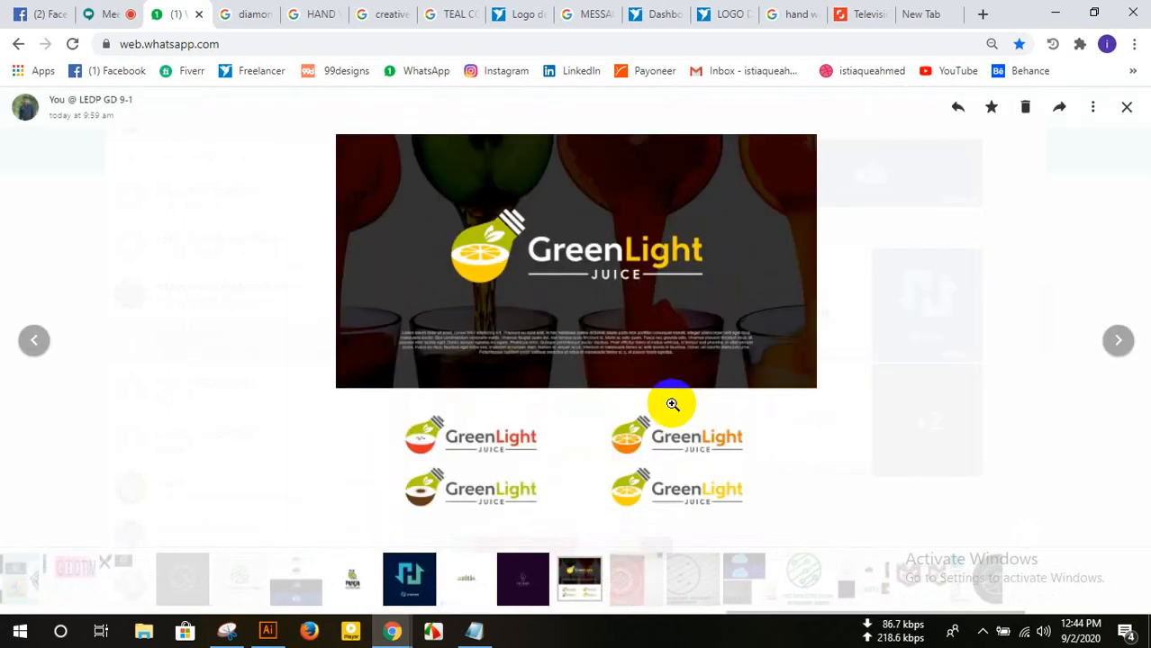
pyautogui.click(491, 236)
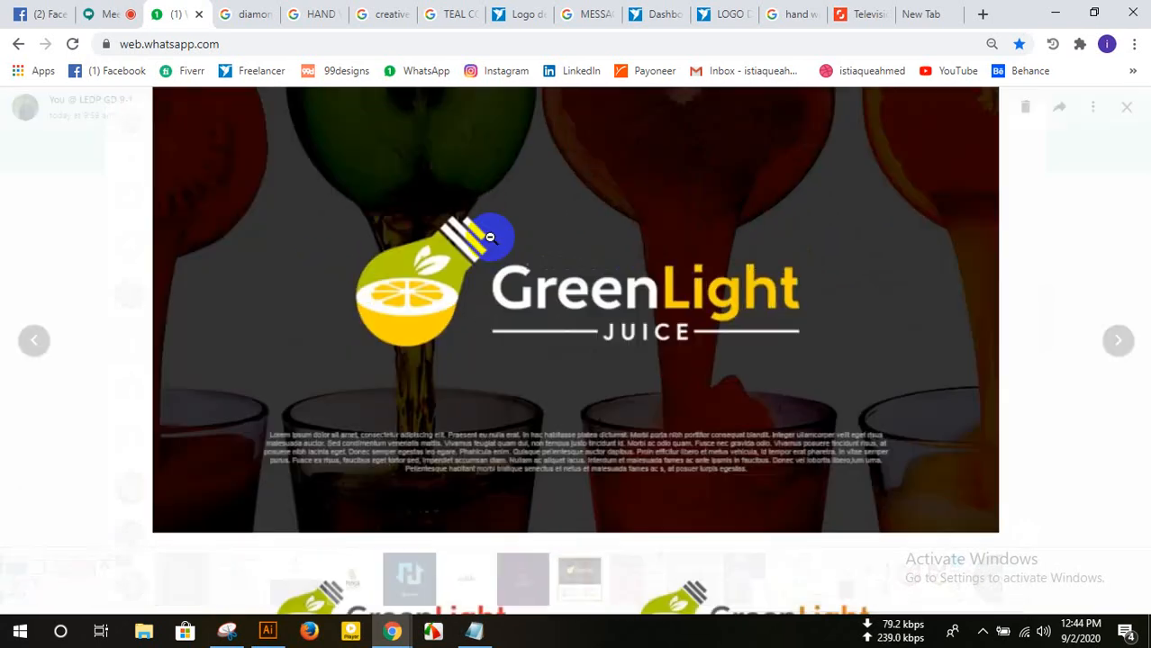
pyautogui.click(413, 233)
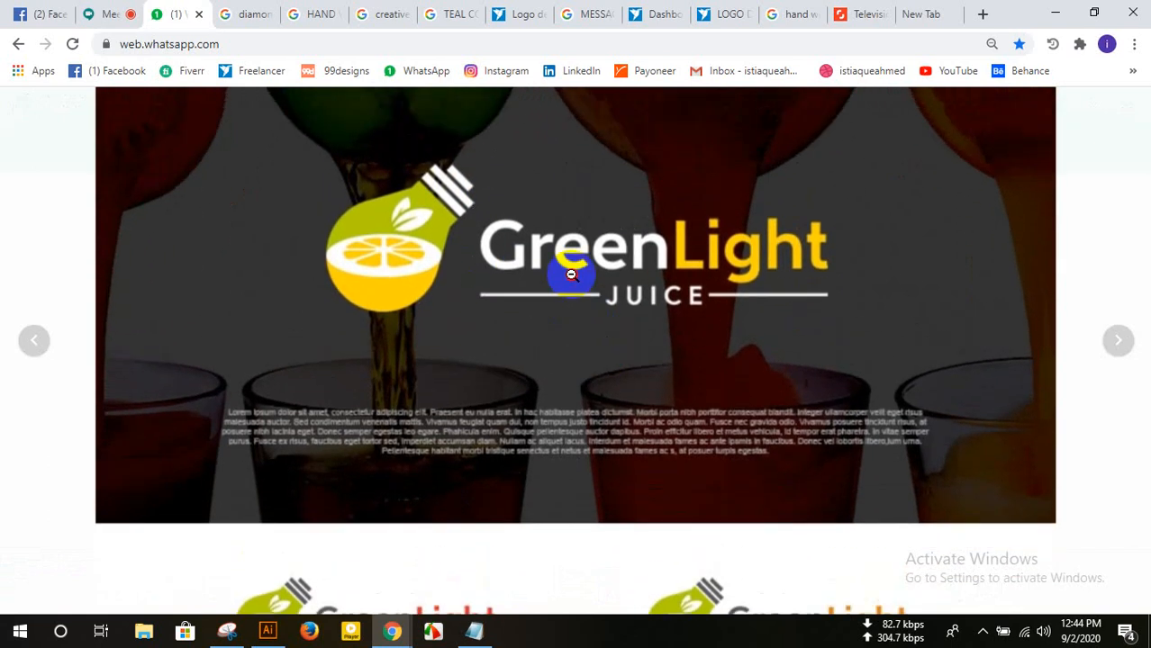